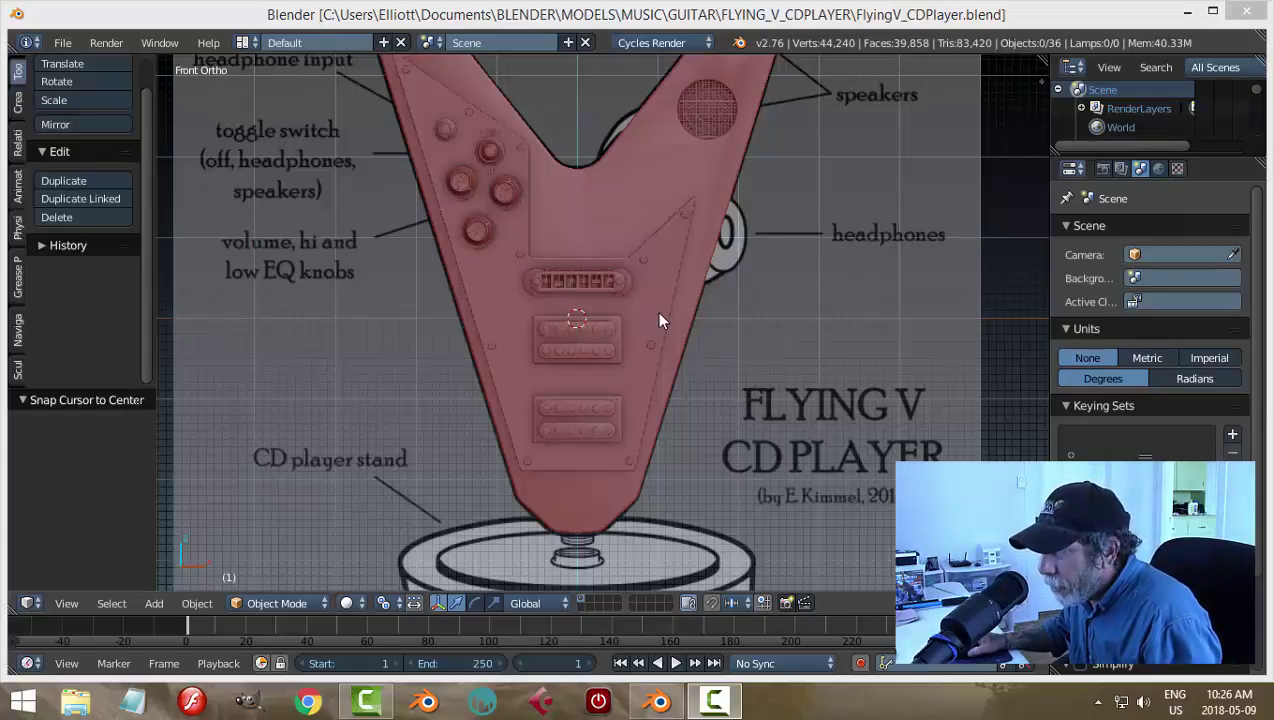
right_click(527, 250)
scroll(551, 221, "up", 4)
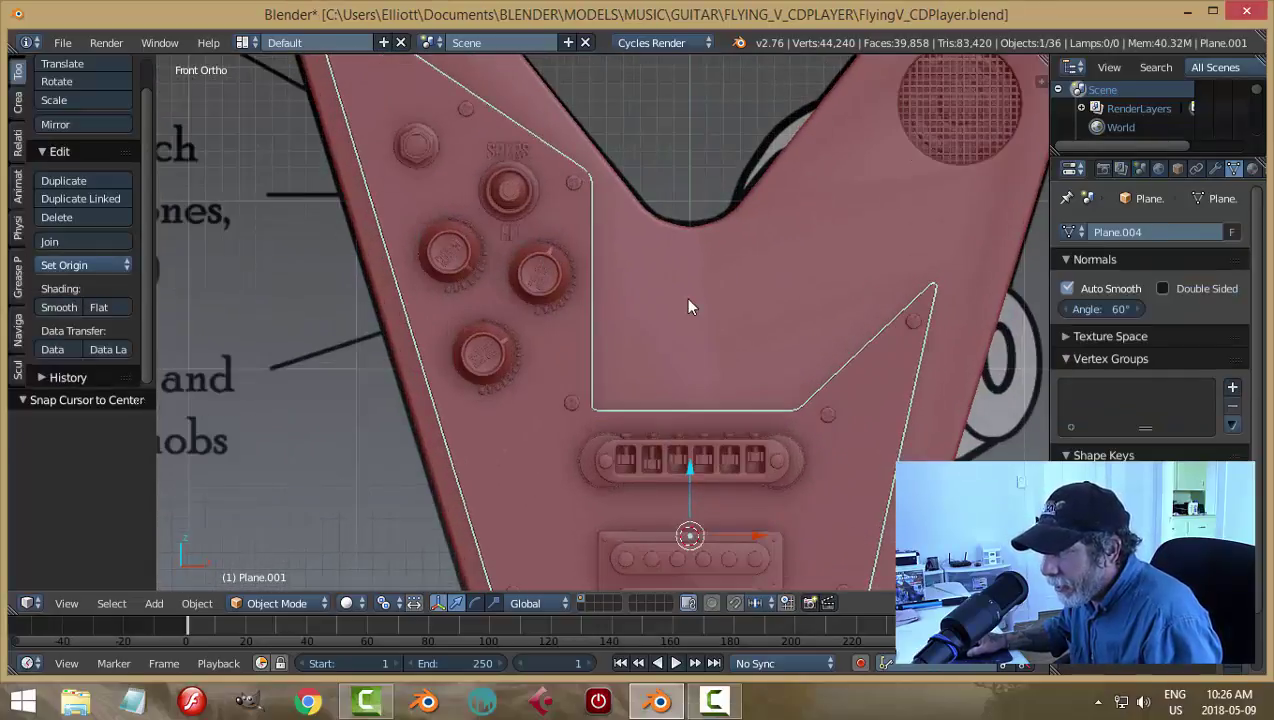
key("a")
scroll(685, 297, "down", 3)
middle_click_drag(685, 297, 726, 216, "shift")
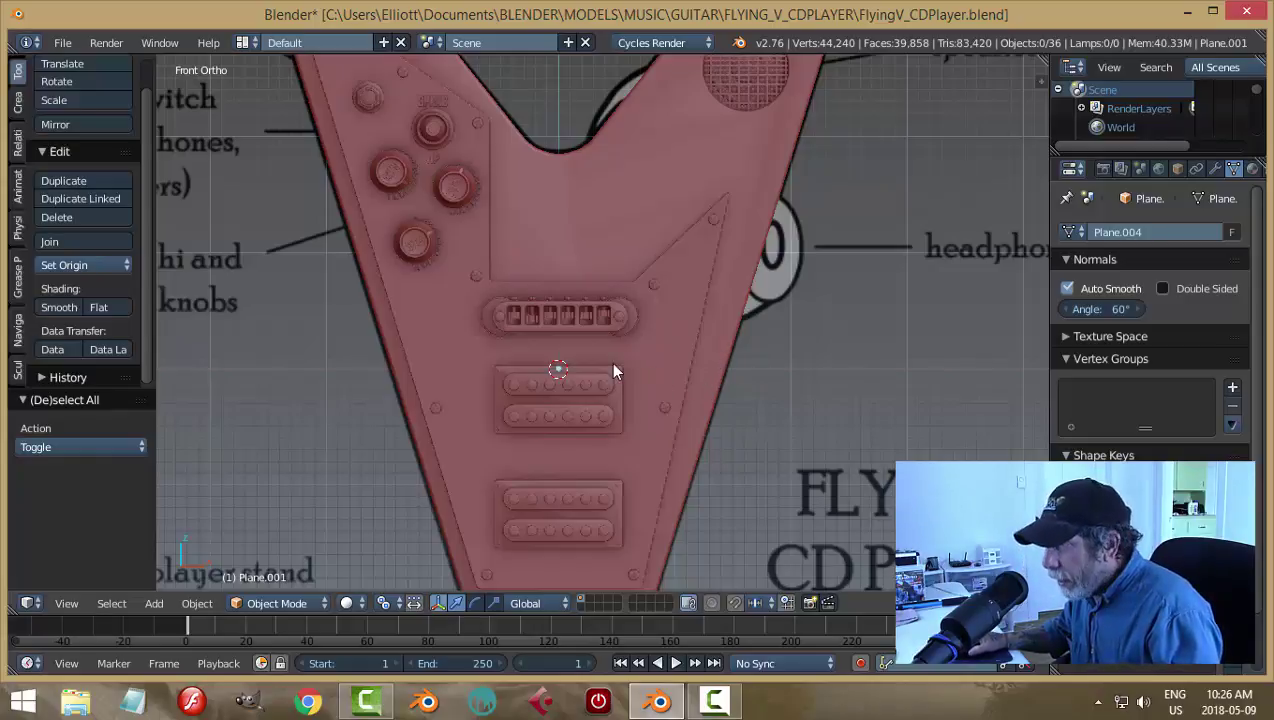
Step: Switch the viewport to wireframe shading to work from the reference drawing's bar outline above the bridge
key("z")
left_click(773, 365)
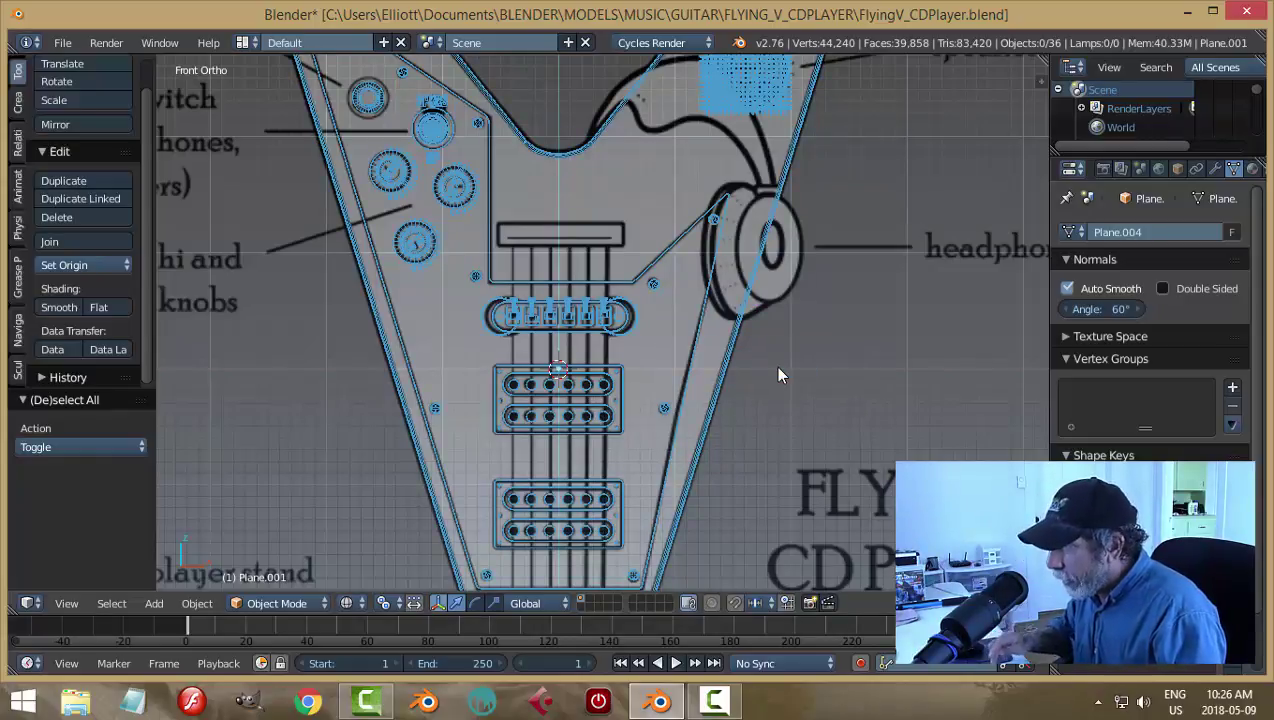
scroll(760, 360, "up", 2)
scroll(735, 372, "up", 2)
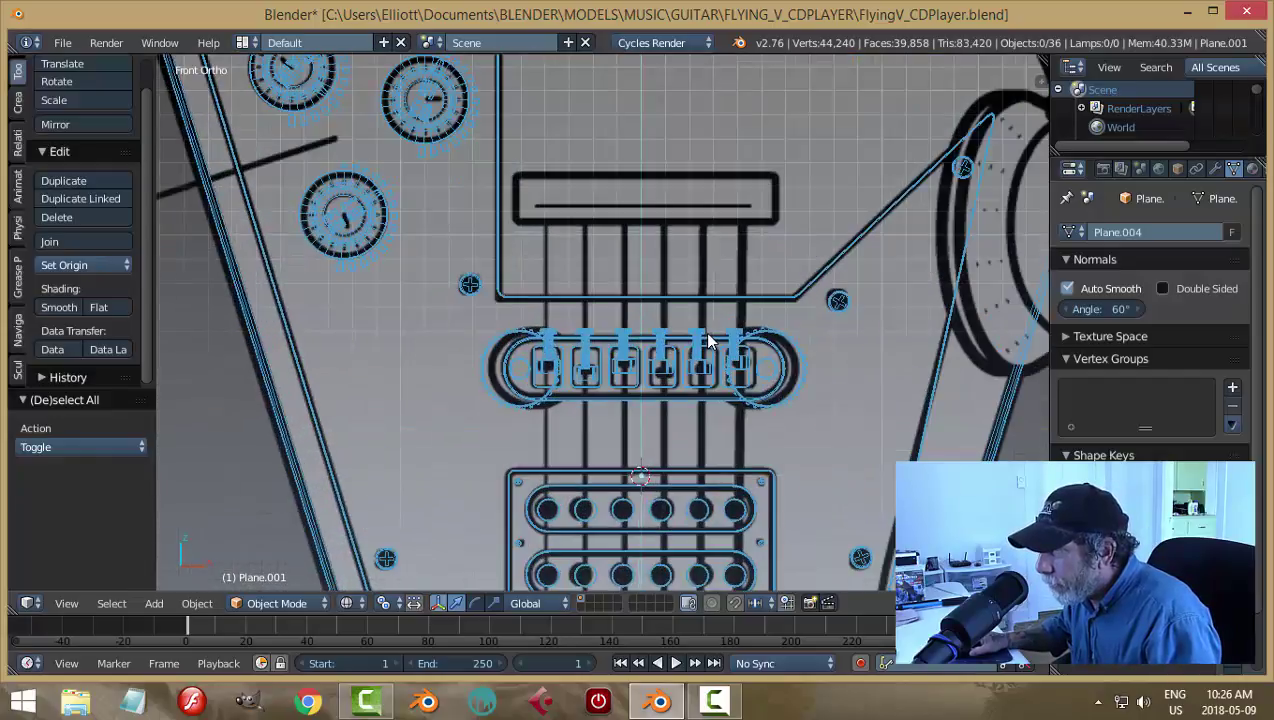
scroll(708, 342, "down", 1)
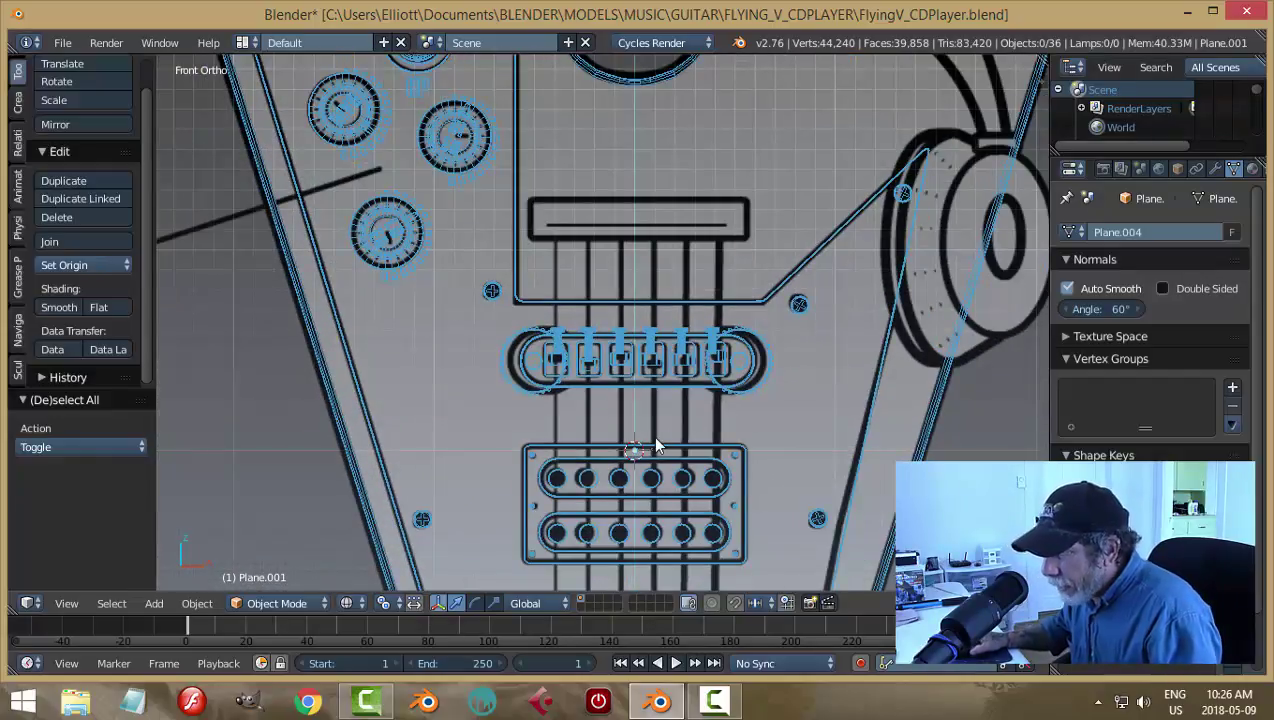
Step: Add a 32-vertex mesh circle of radius 1 and rotate it 90° about the X axis
key("shift+a")
mouse_move(642, 387)
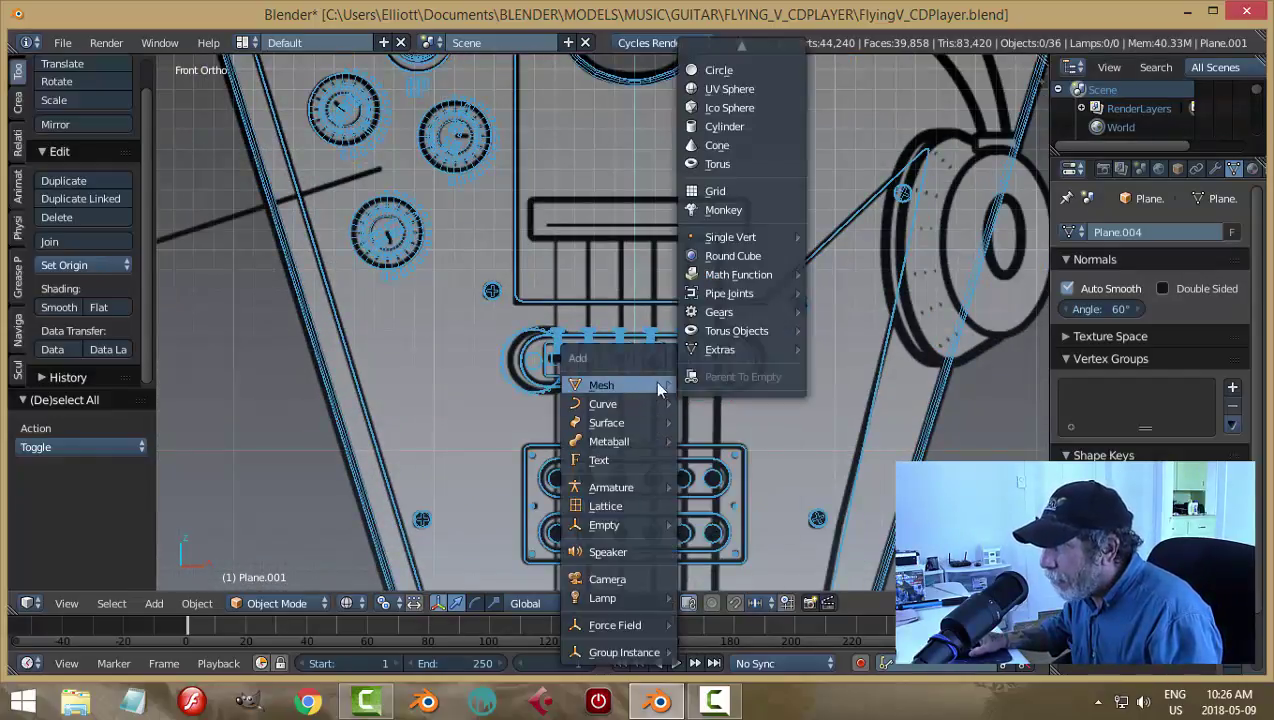
left_click(720, 70)
key("r")
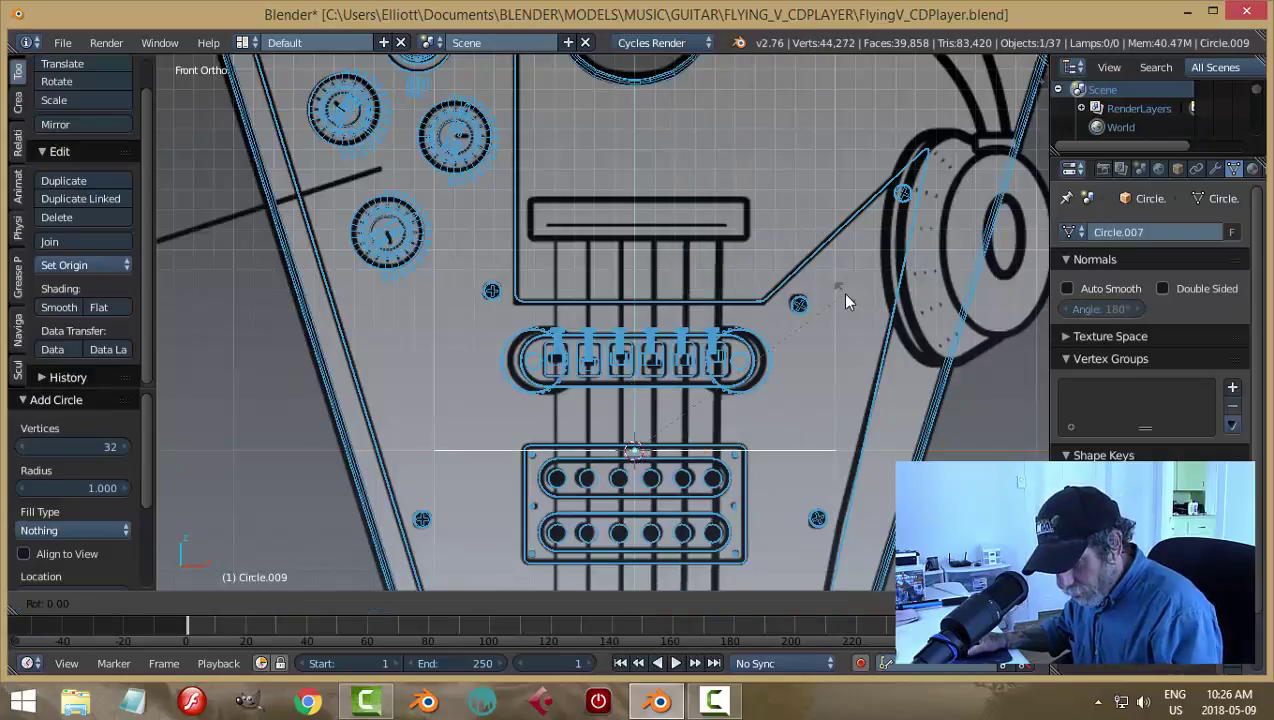
key("x")
key("9")
key("0")
key("Return")
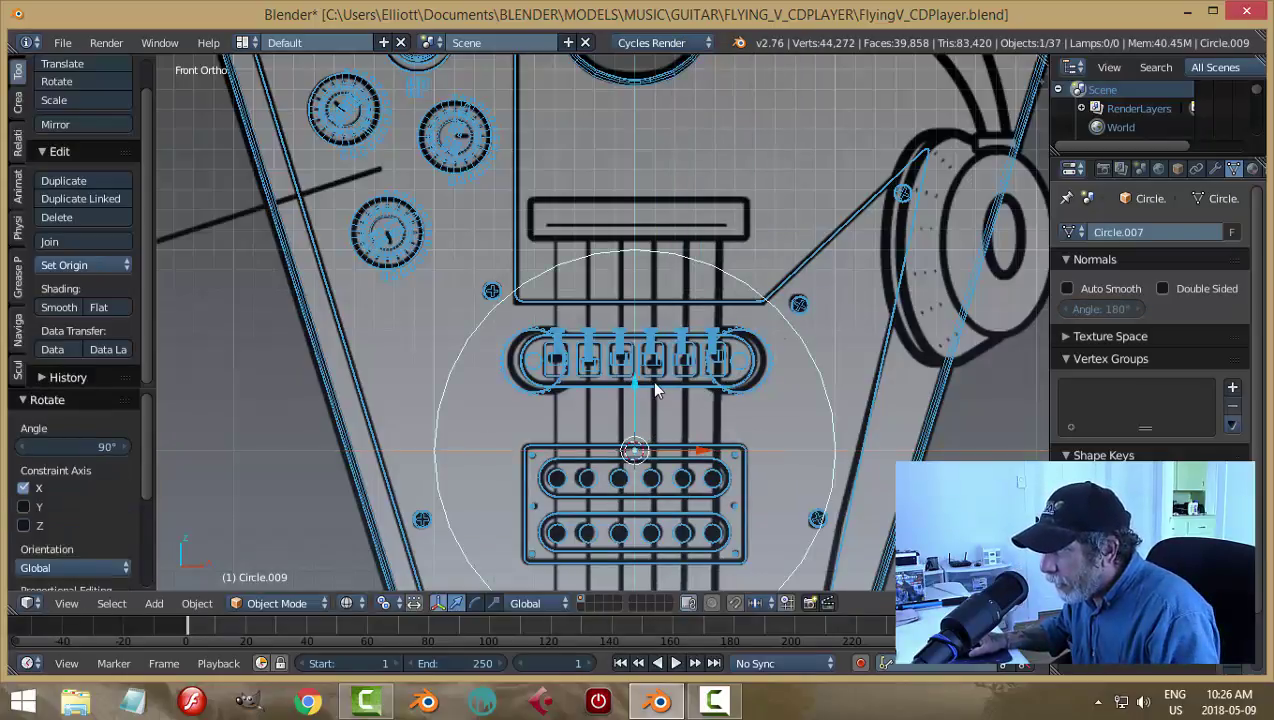
Step: Move the circle about 1.167 along Z onto the reference bar and scale it to about 0.101
key("g")
key("z")
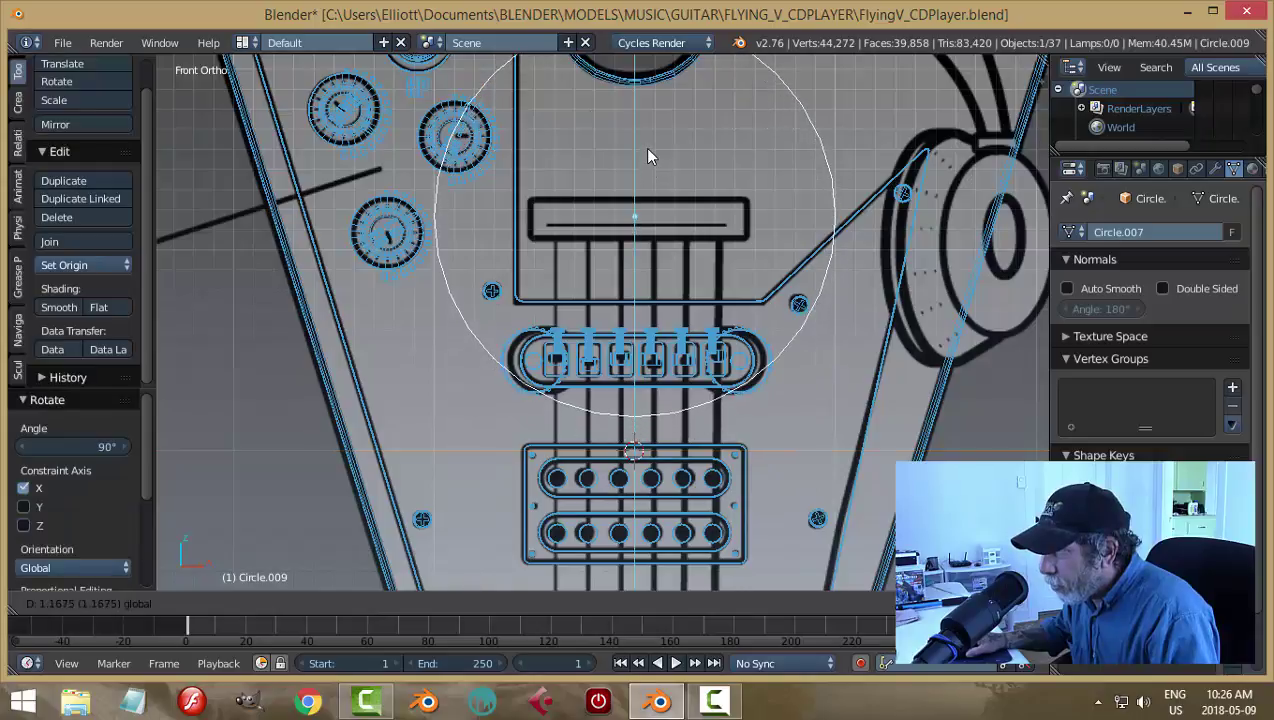
left_click(681, 176)
key("s")
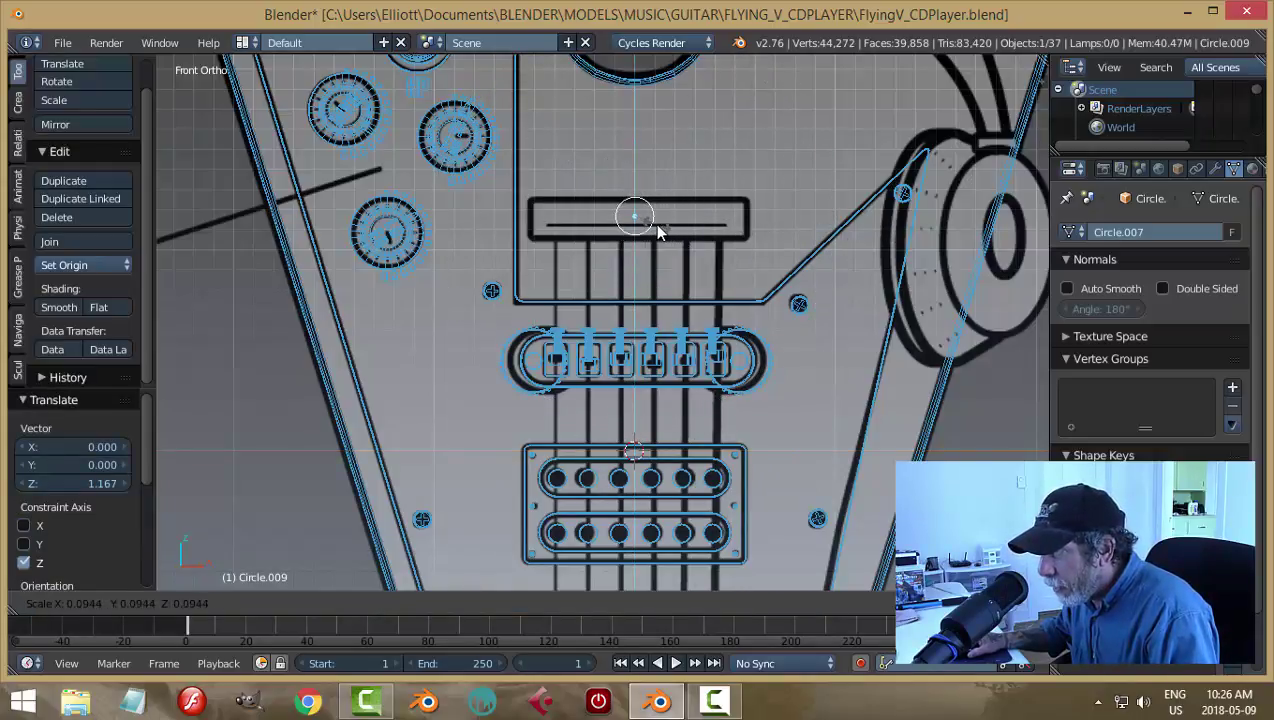
left_click(672, 231)
Step: Move the circle about -0.458 along X to the left end of the reference bar and scale it by about 1.007
key("g")
key("x")
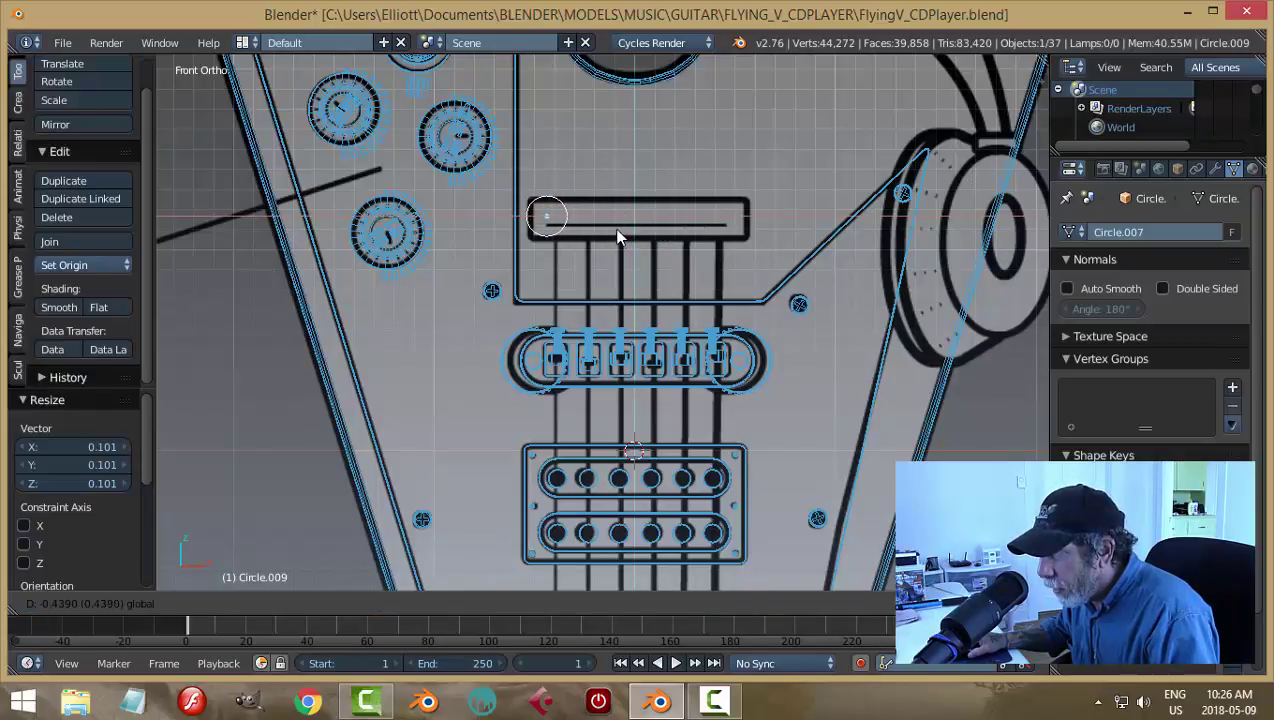
left_click(614, 236)
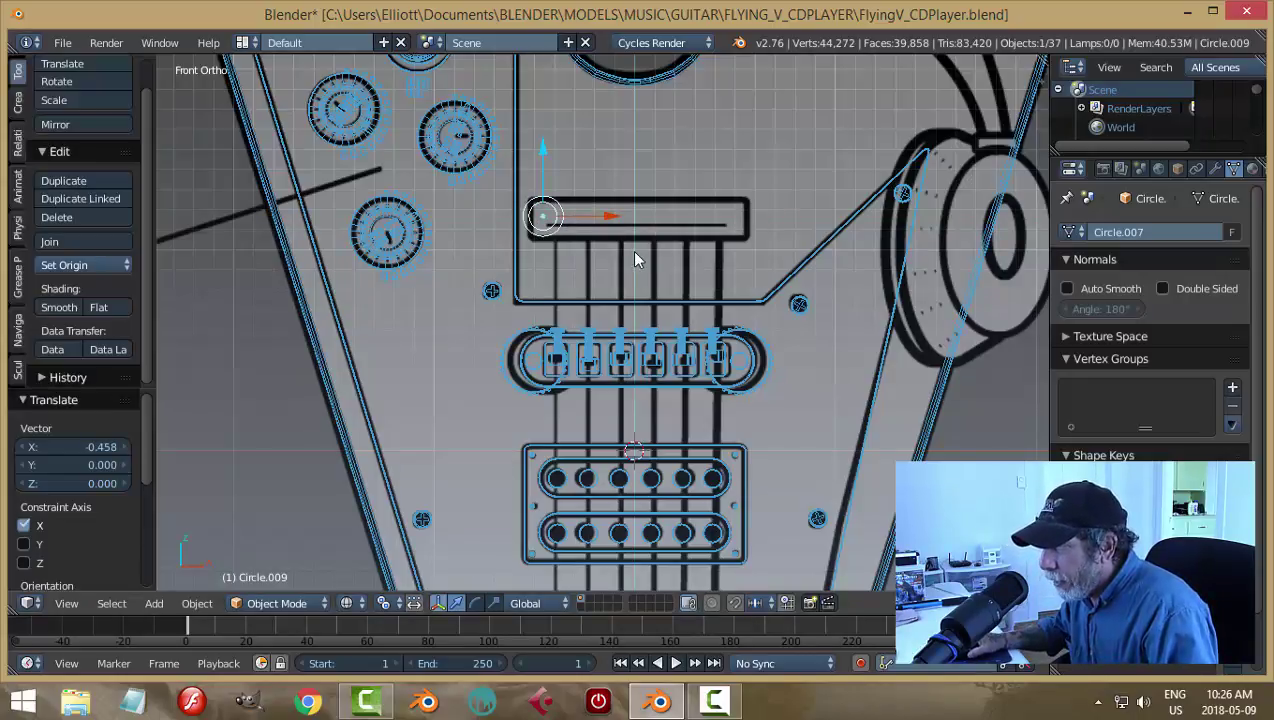
key("s")
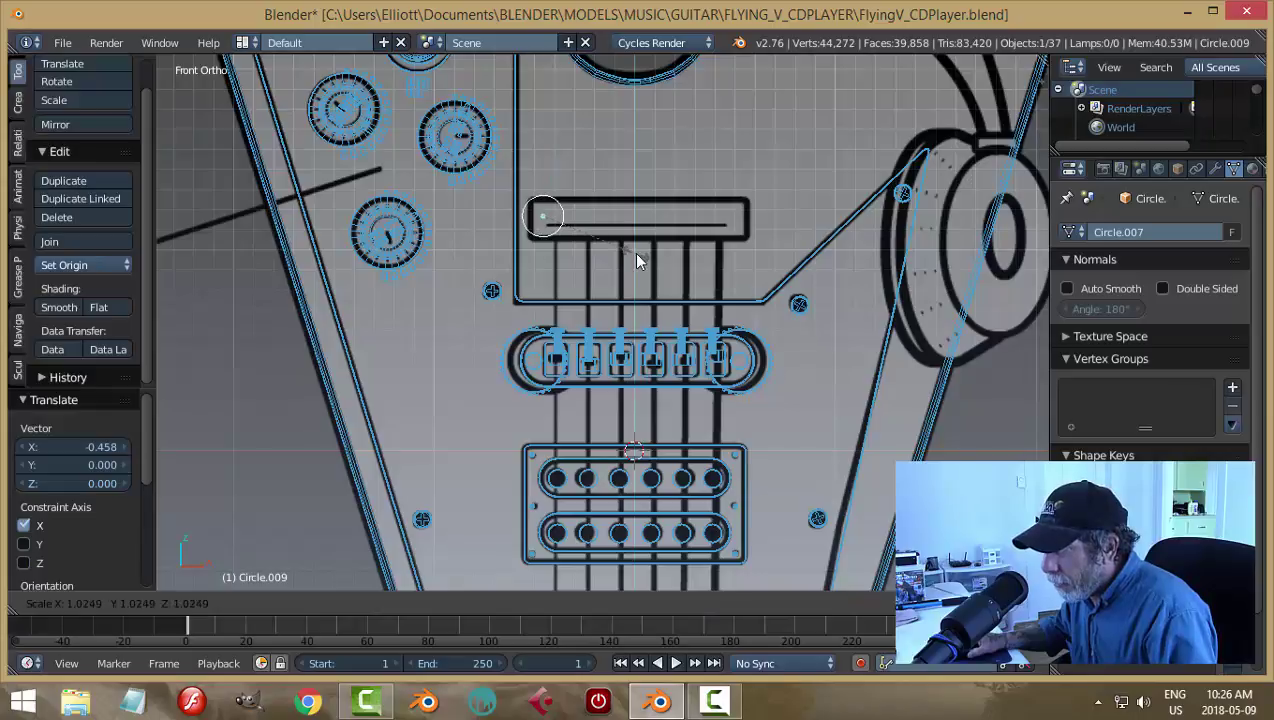
left_click(634, 255)
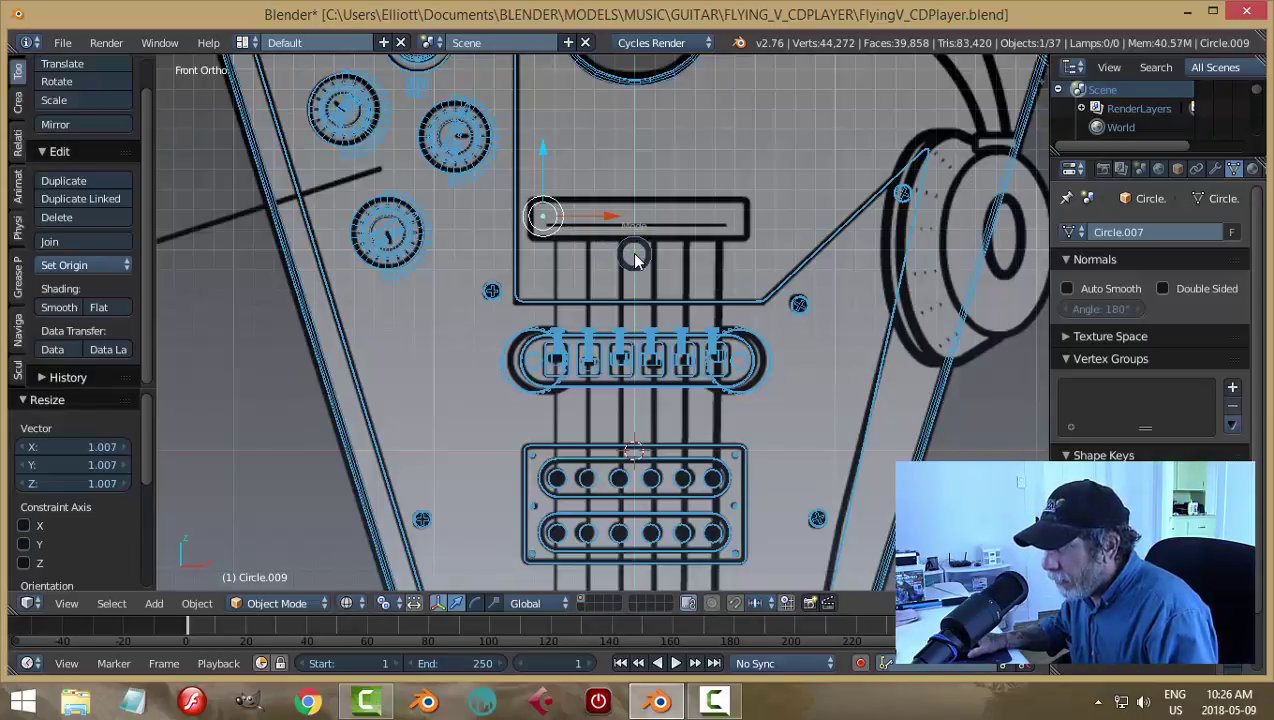
Step: In Edit Mode with vertex selection, delete the right-hand half of the circle's vertices
key("Tab")
left_click(757, 257)
scroll(600, 320, "up", 3)
key("ctrl+Tab")
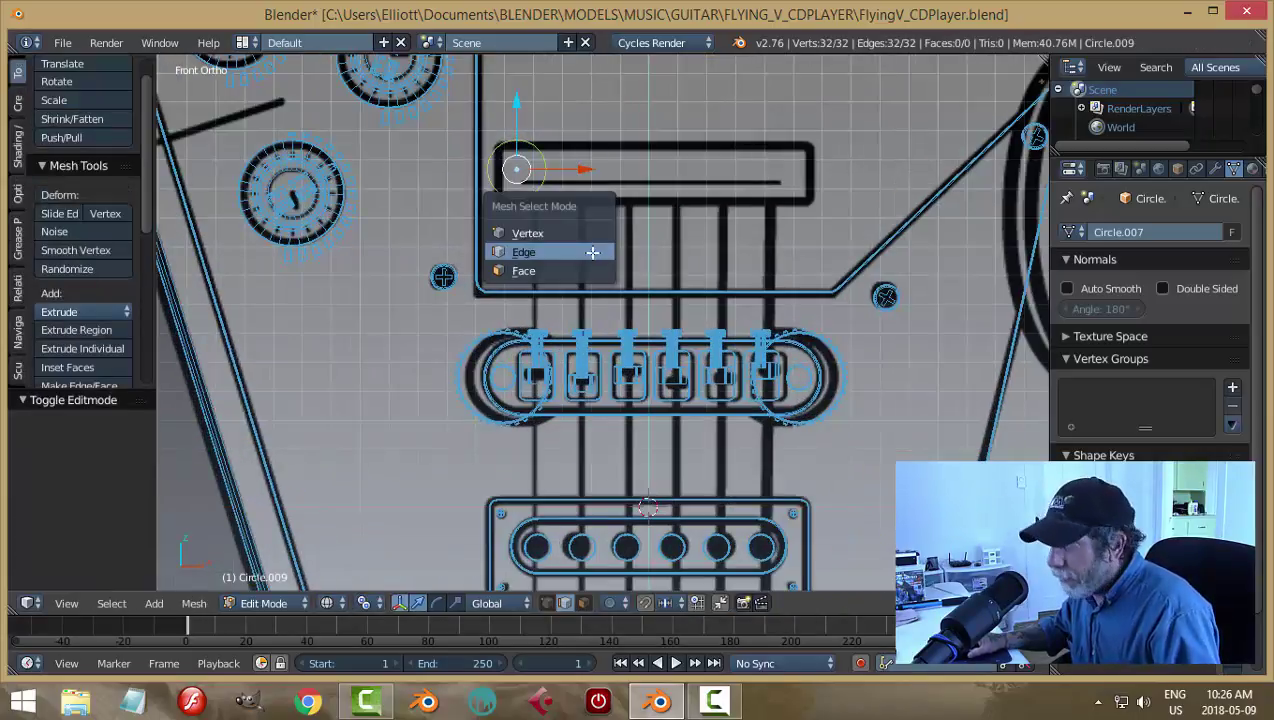
left_click(581, 228)
scroll(600, 240, "up", 3)
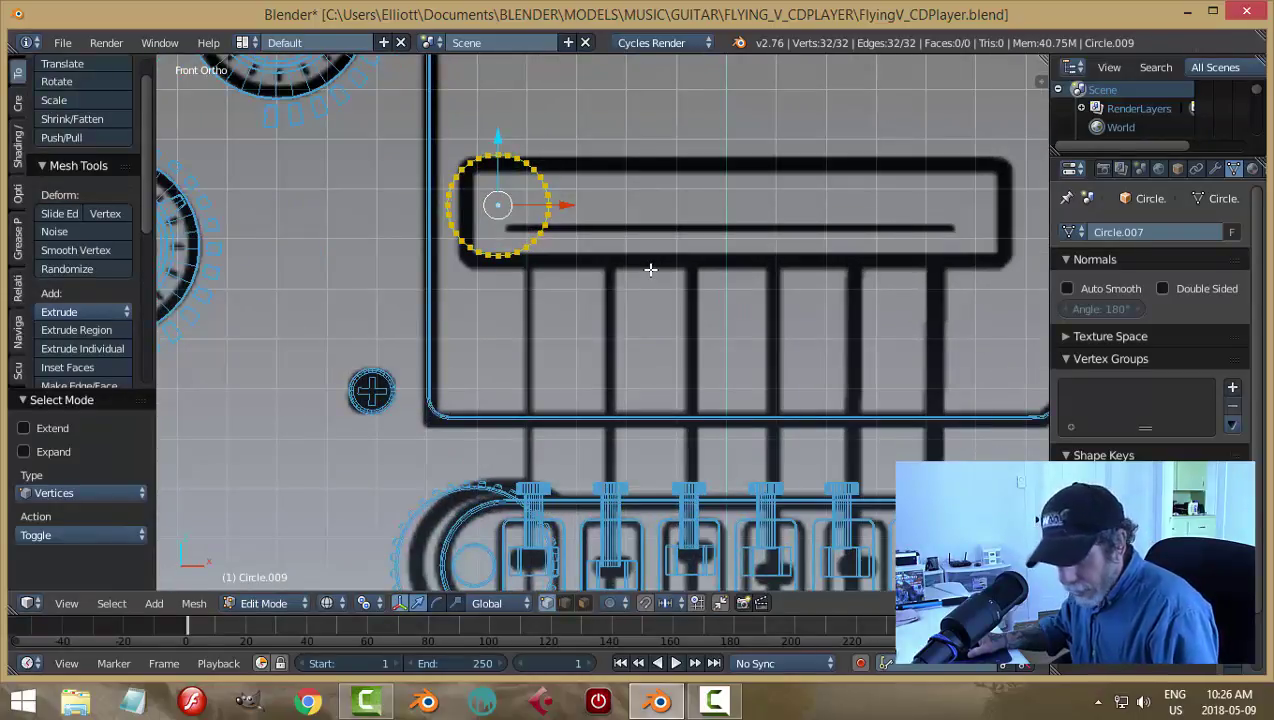
key("a")
key("b")
left_click_drag(682, 362, 506, 125)
key("x")
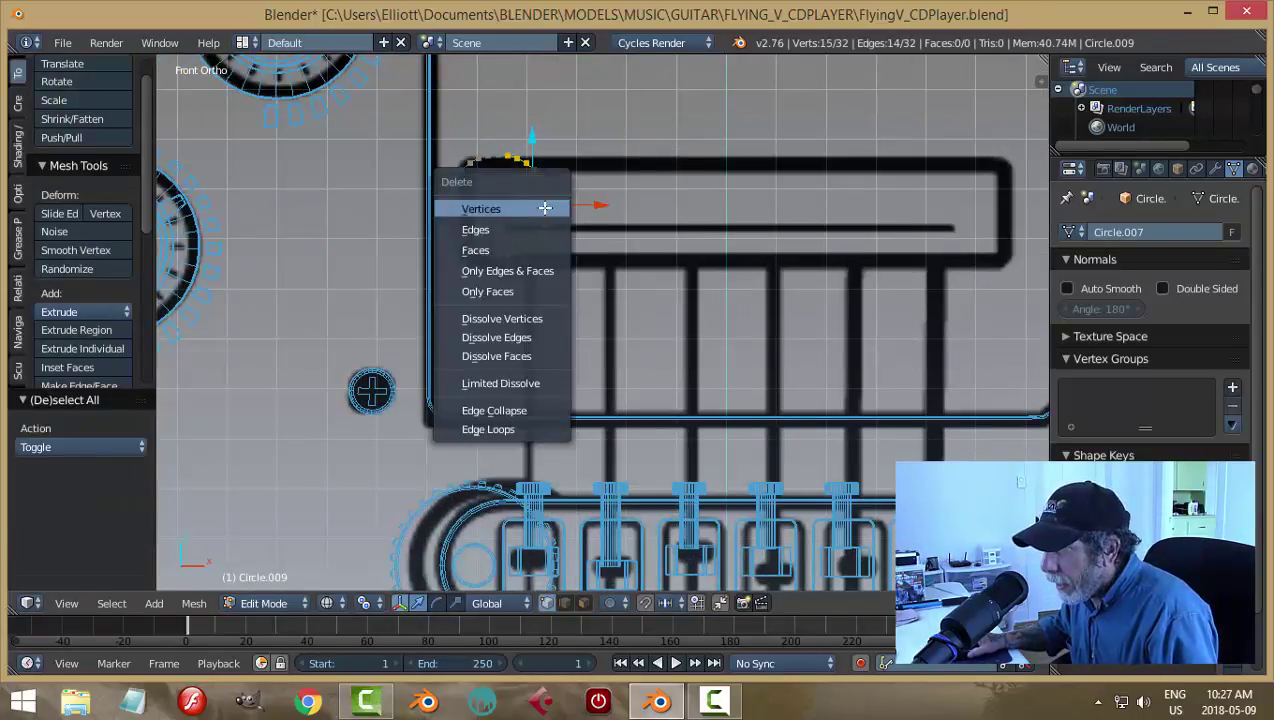
left_click(547, 207)
Step: Duplicate the remaining half circle in place and rotate the copy 180° about the Y axis
right_click(500, 156)
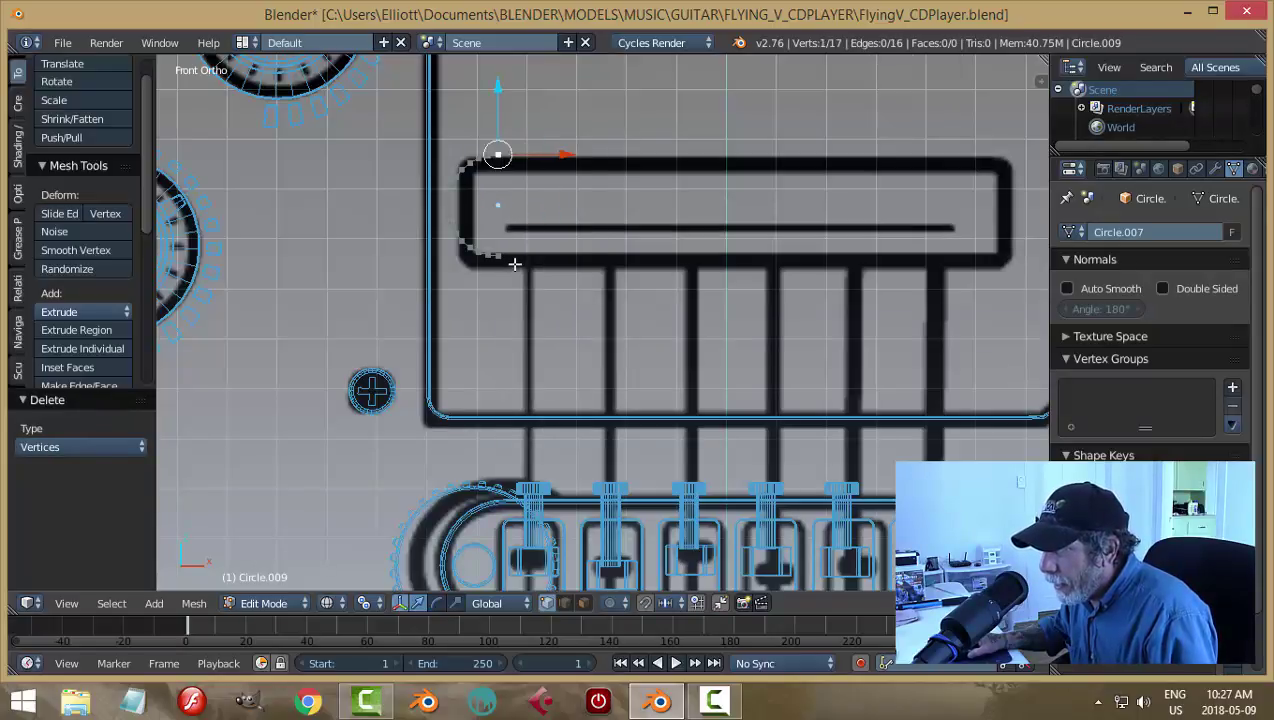
key("a")
key("a")
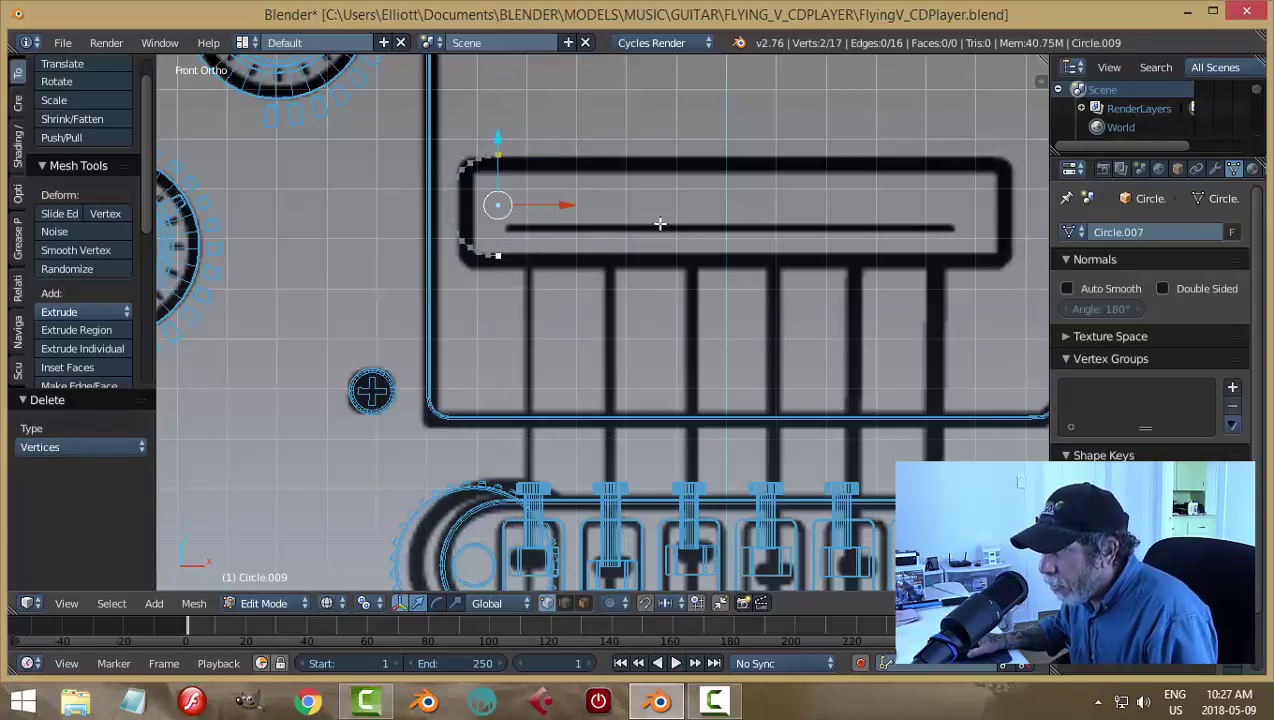
key("a")
key("a")
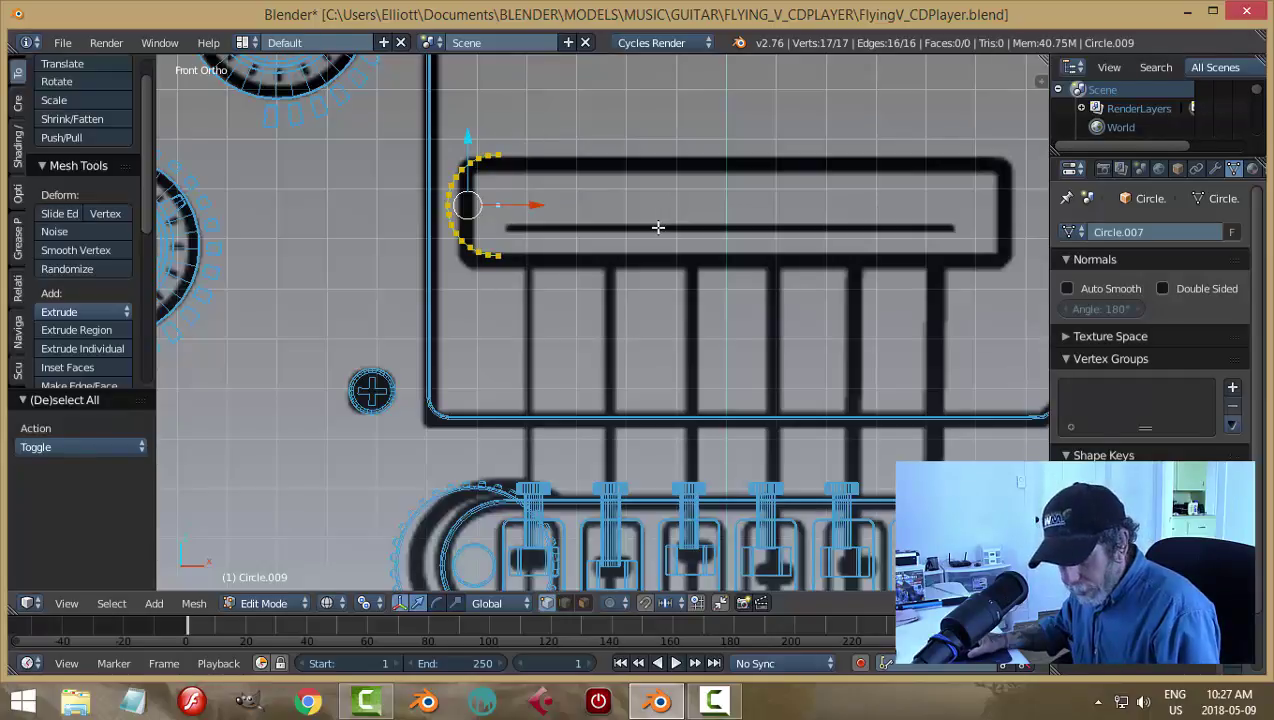
key("shift+d")
right_click(658, 227)
type("r")
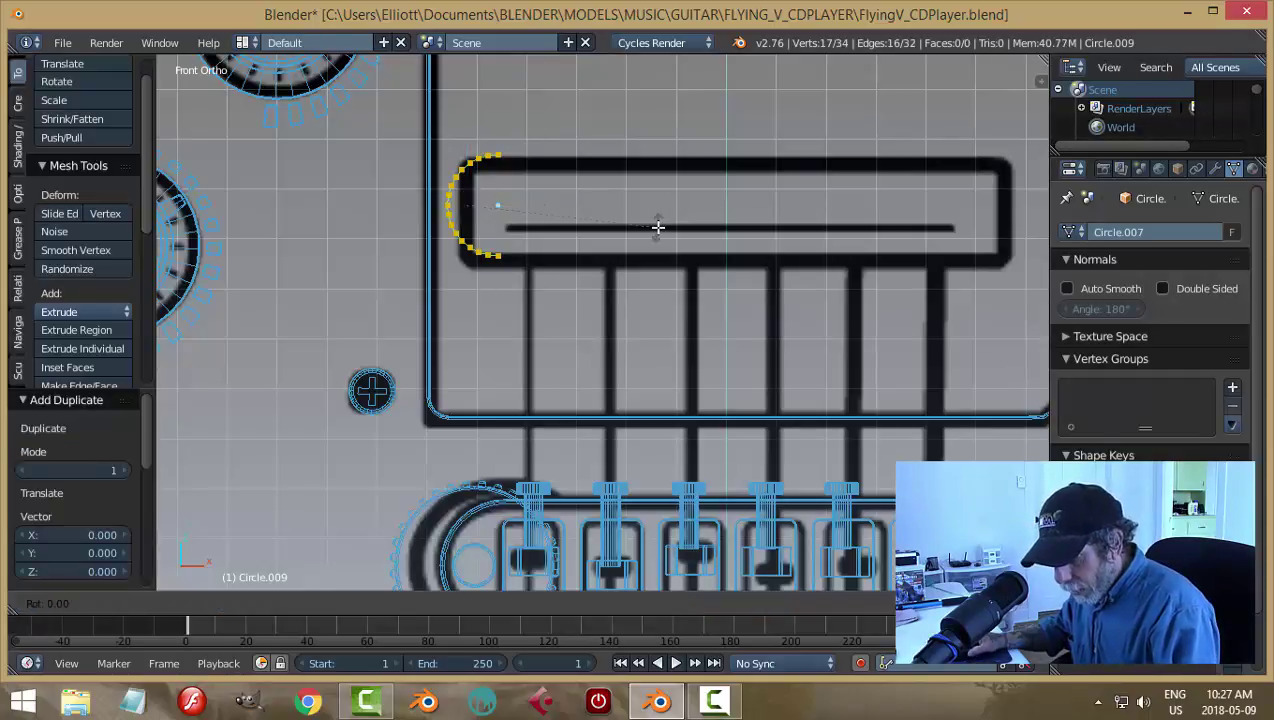
type("y180")
key("Return")
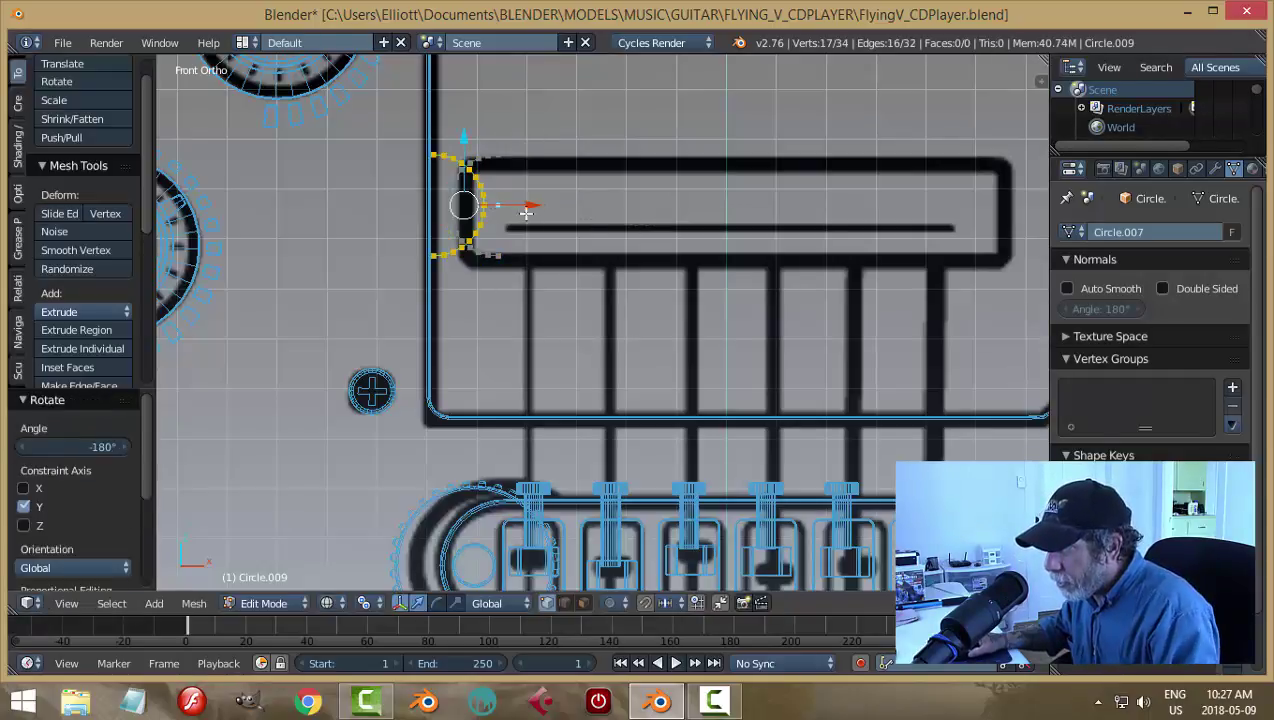
Step: Move the rotated half circle about 1.077 along X to the right end of the reference bar
key("g")
key("x")
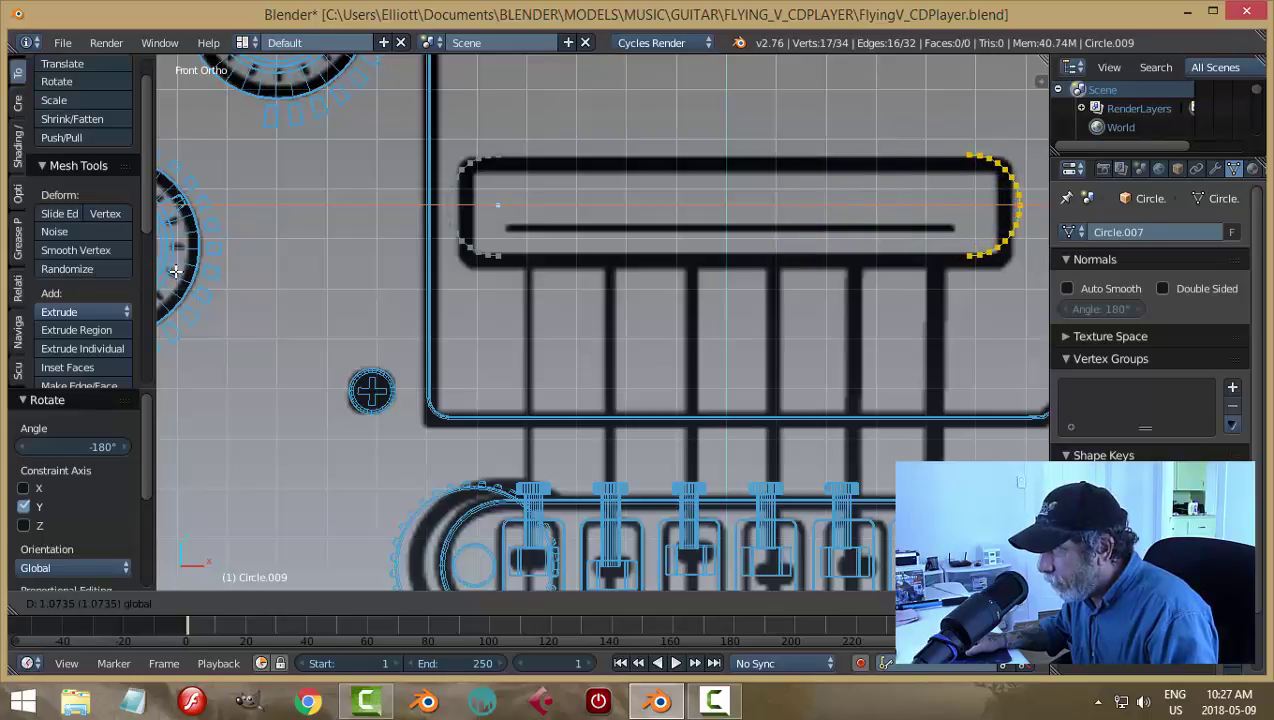
left_click(175, 271)
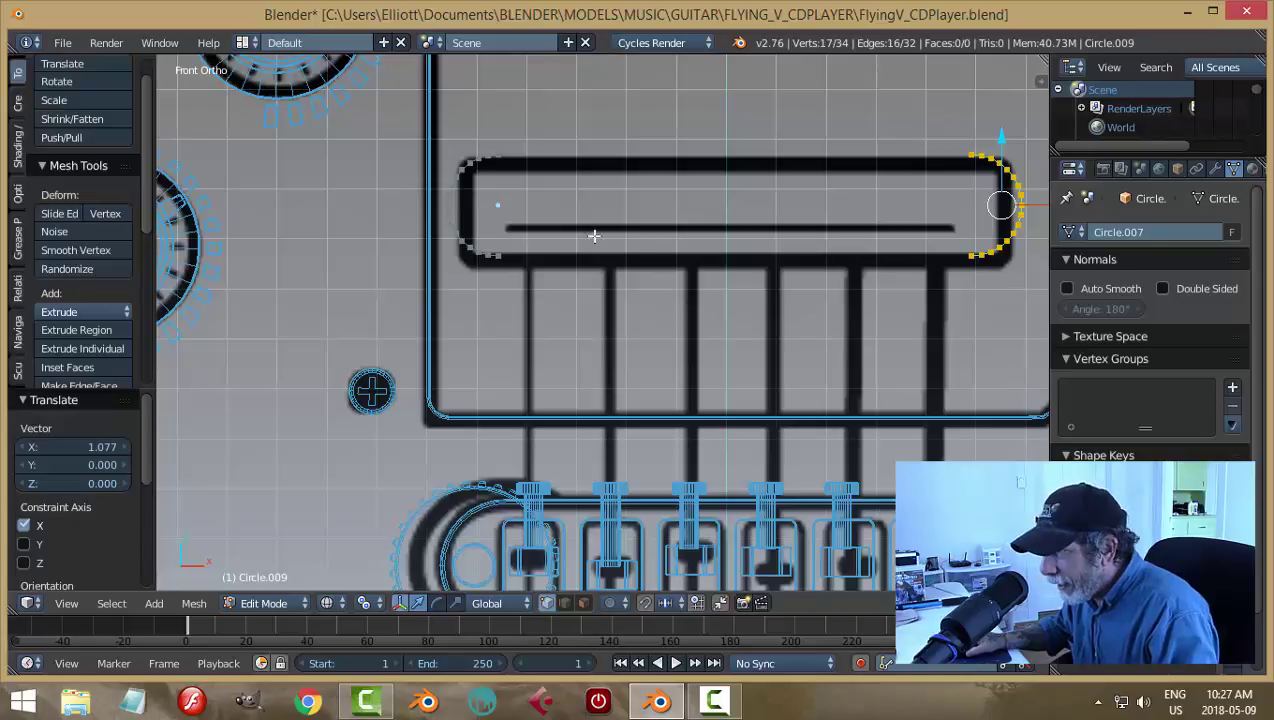
Step: Join the two half circles with straight edges between their upper end vertices and their lower end vertices
key("a")
right_click(497, 156)
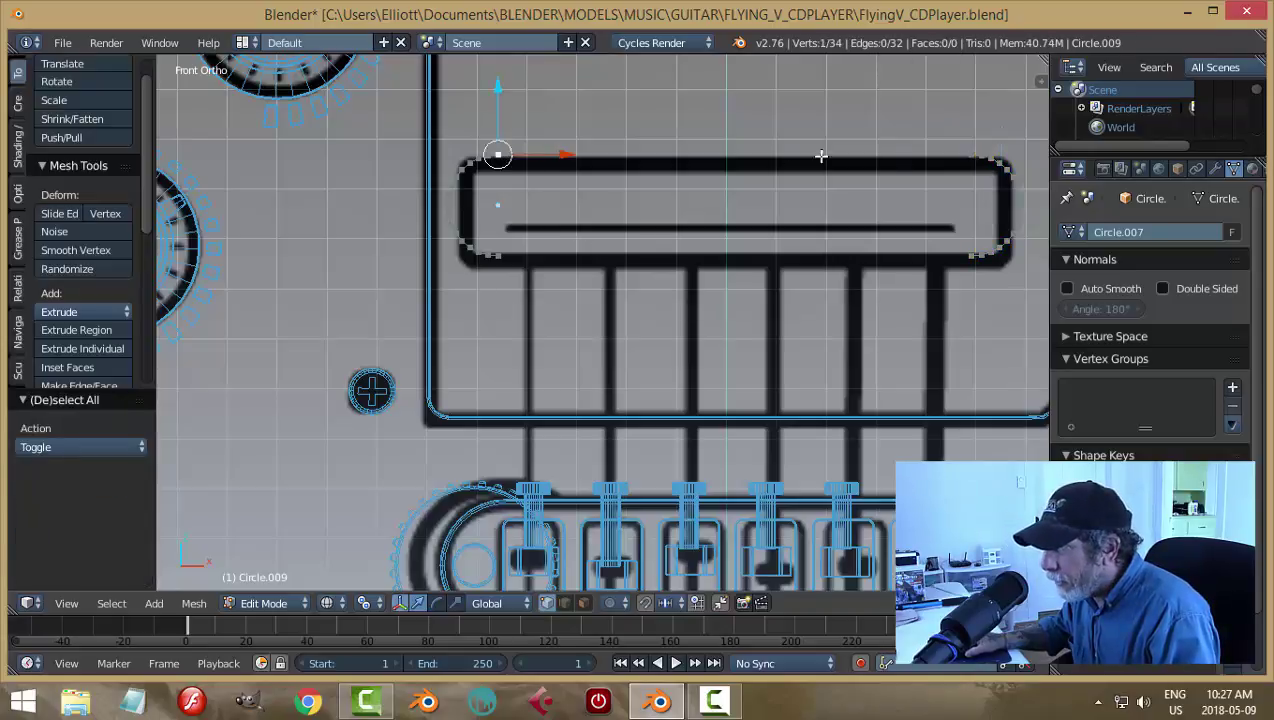
right_click(971, 155, "shift")
key("f")
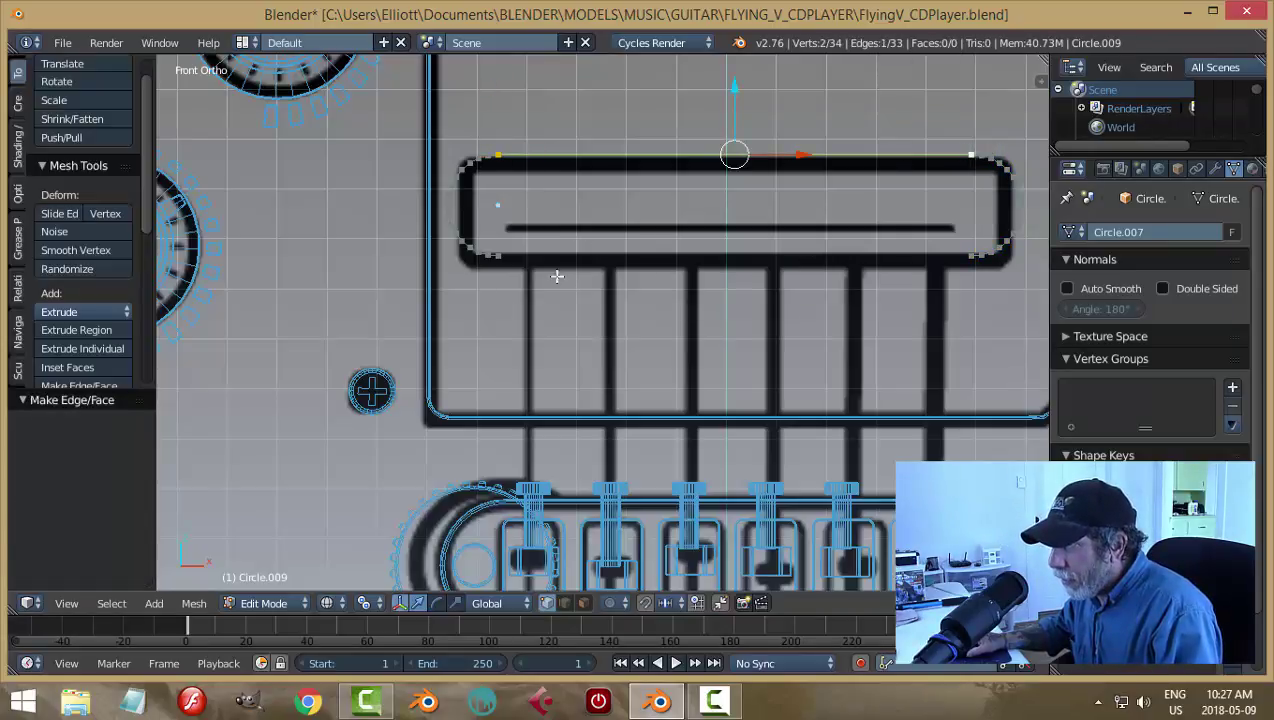
right_click(499, 256)
right_click(970, 256, "shift")
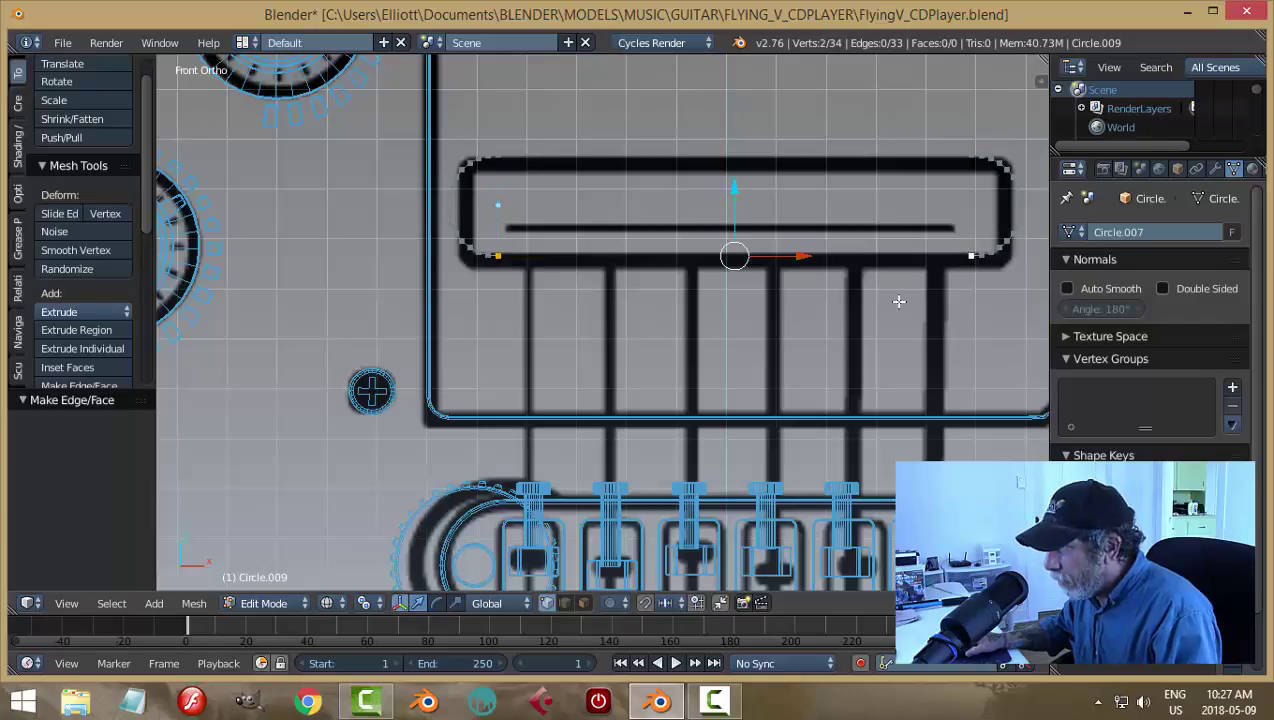
key("f")
Step: Fill the closed bar outline with a face and extrude it about -0.064 along the Y axis
key("a")
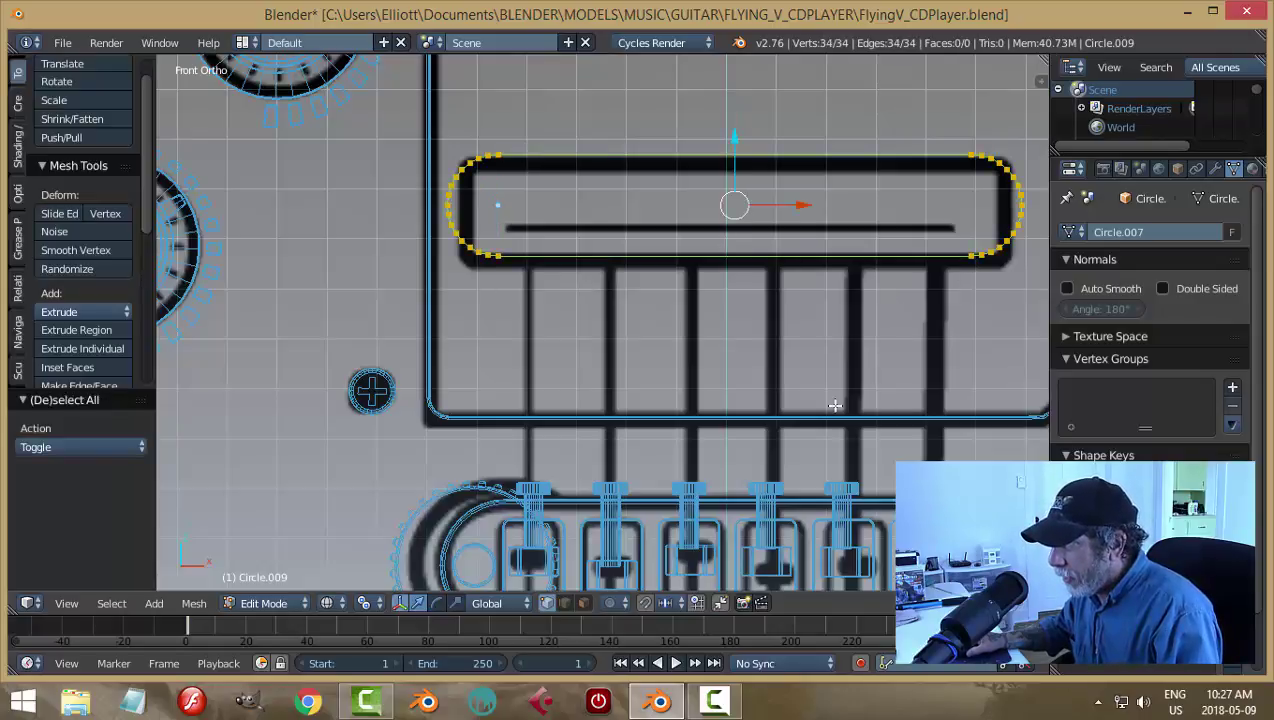
key("f")
middle_click_drag(835, 405, 828, 285)
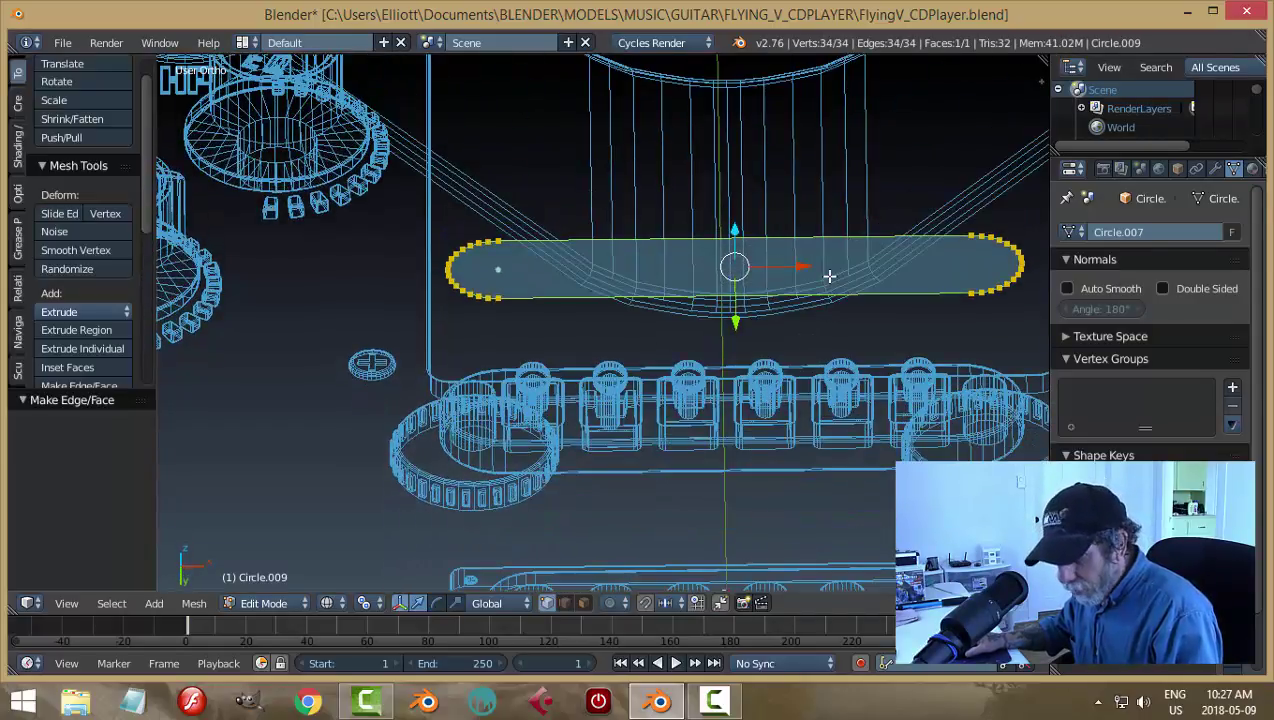
key("e")
right_click(826, 302)
key("g")
key("z")
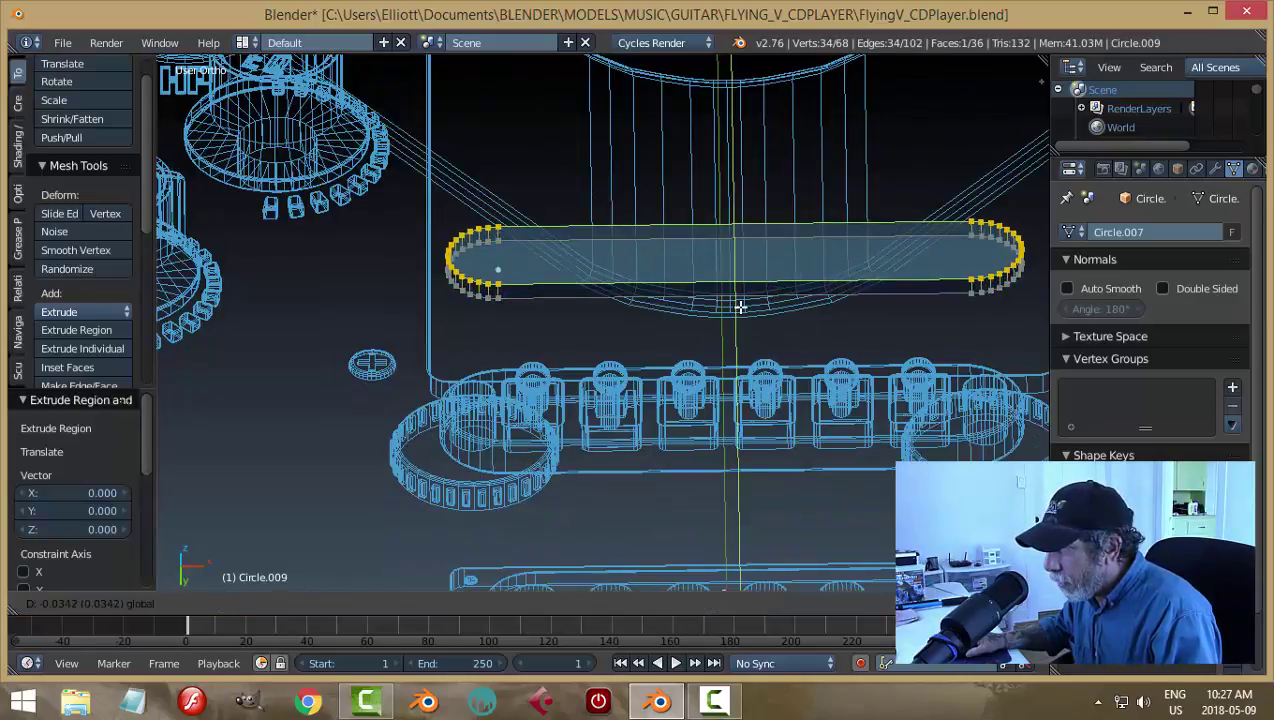
left_click(740, 298)
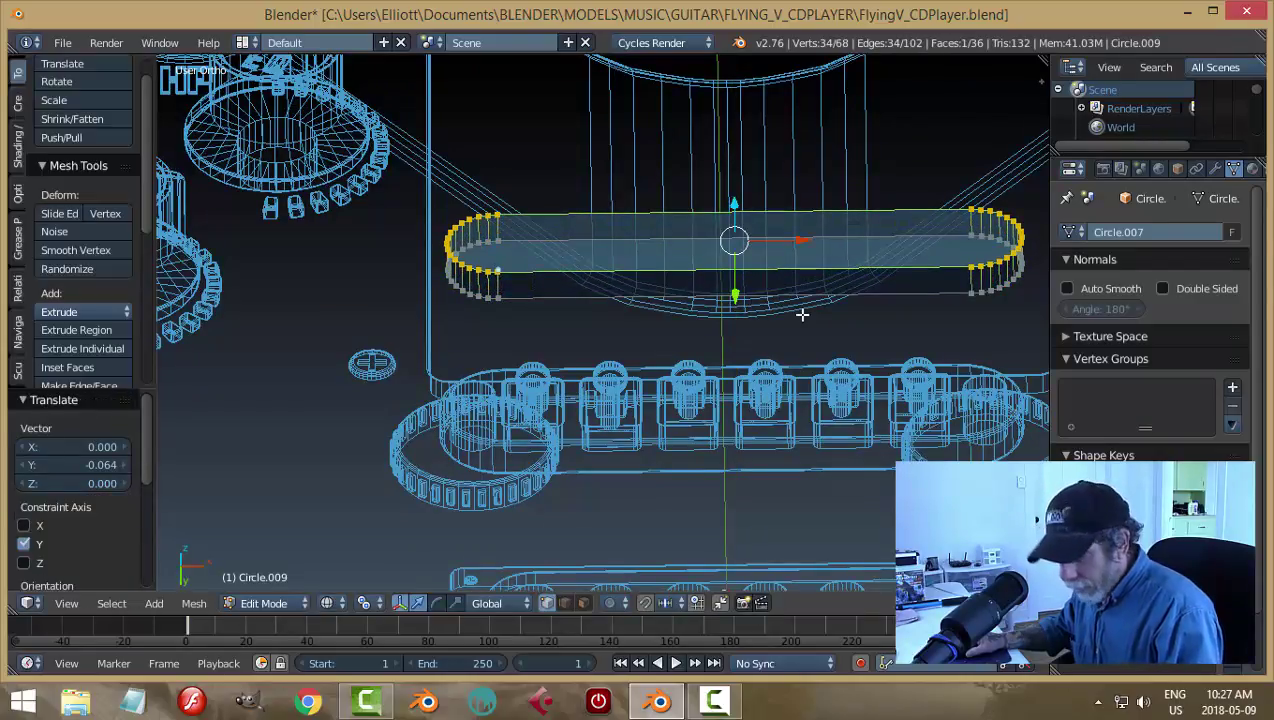
Step: Recalculate the extruded bar's normals and show it in Object Mode with solid shading
key("a")
key("ctrl+n")
key("a")
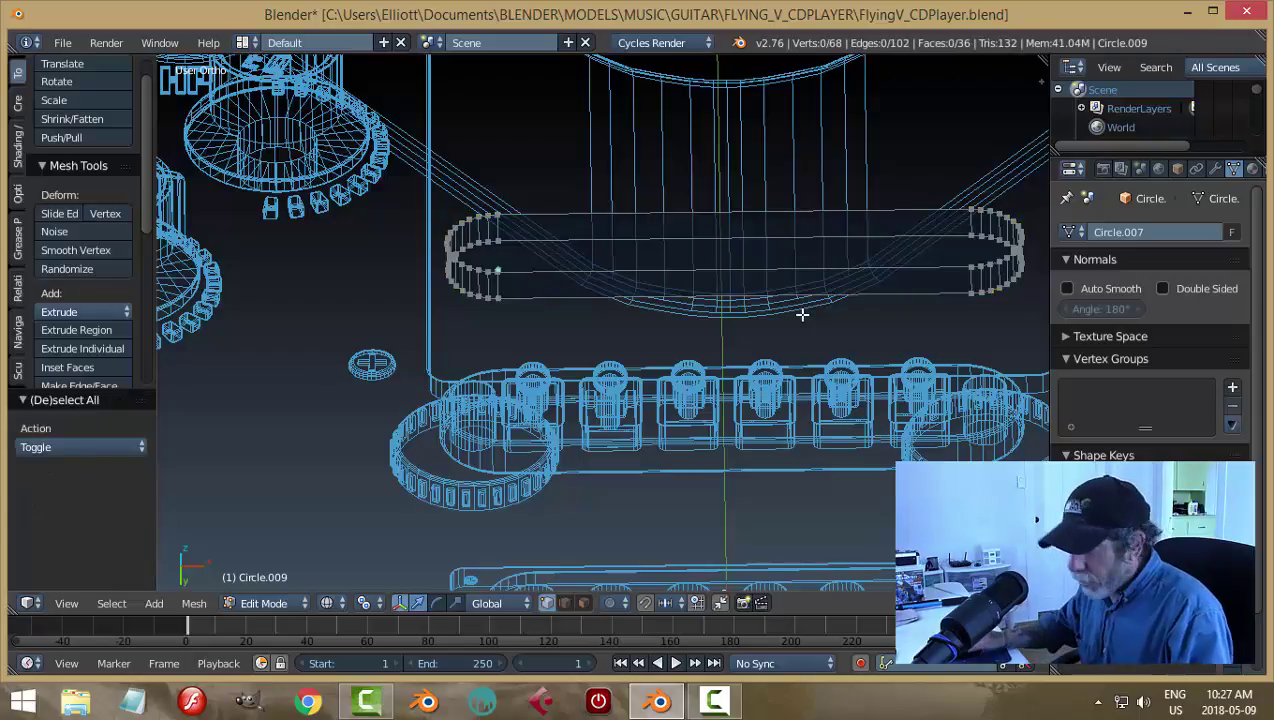
key("Tab")
left_click(663, 316)
key("z")
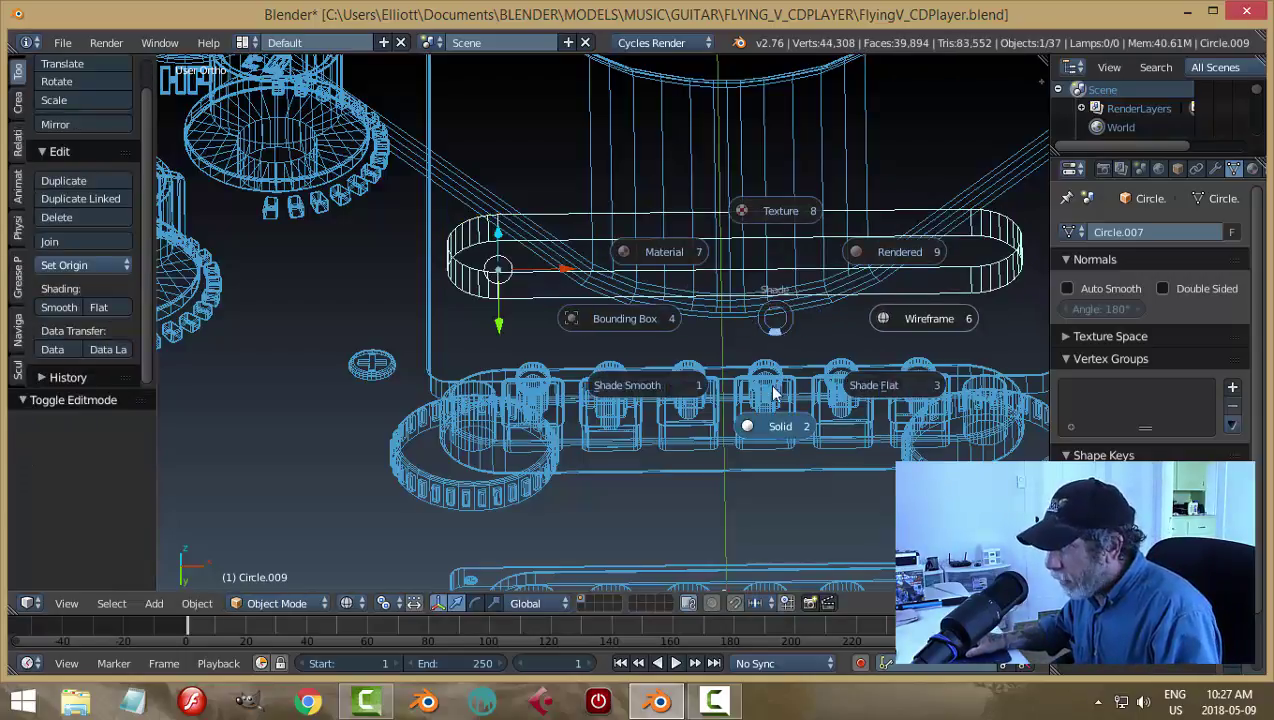
left_click(755, 418)
Step: Set the bar's origin to its geometry and move the bar about -0.034 along the Y axis
left_click(70, 265)
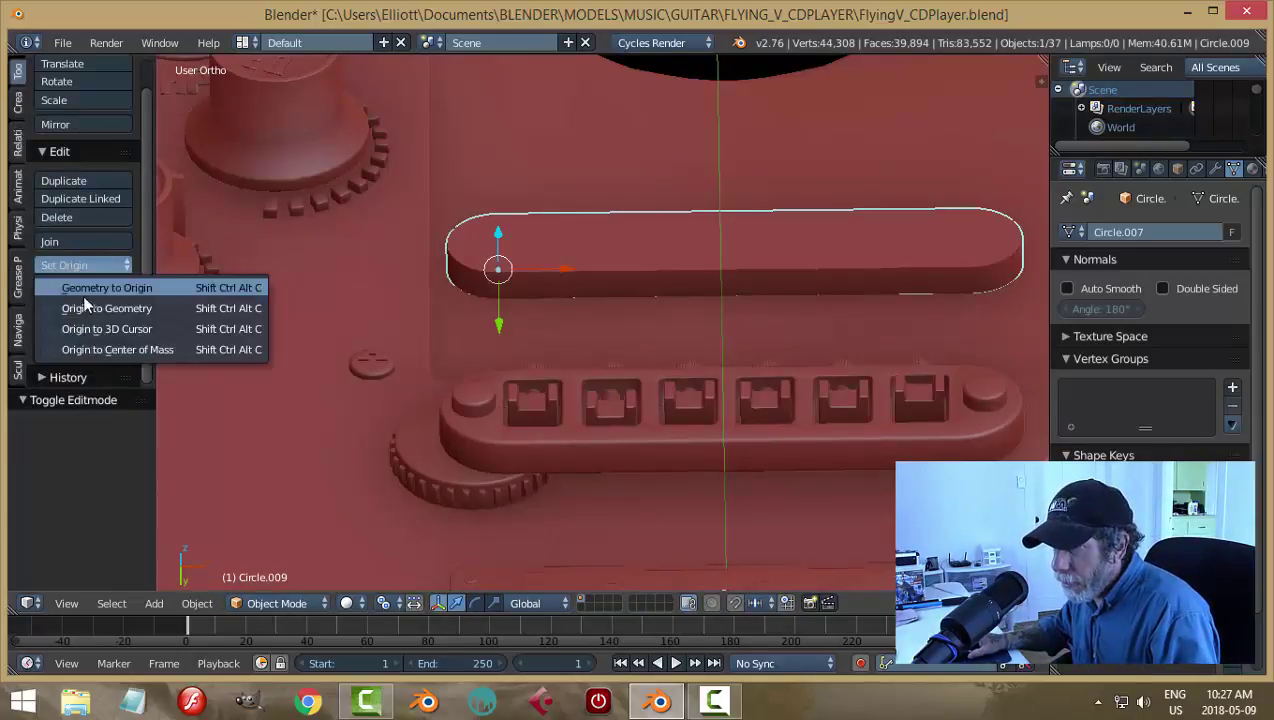
left_click(80, 305)
middle_click_drag(474, 303, 731, 357)
left_click_drag(698, 358, 822, 316)
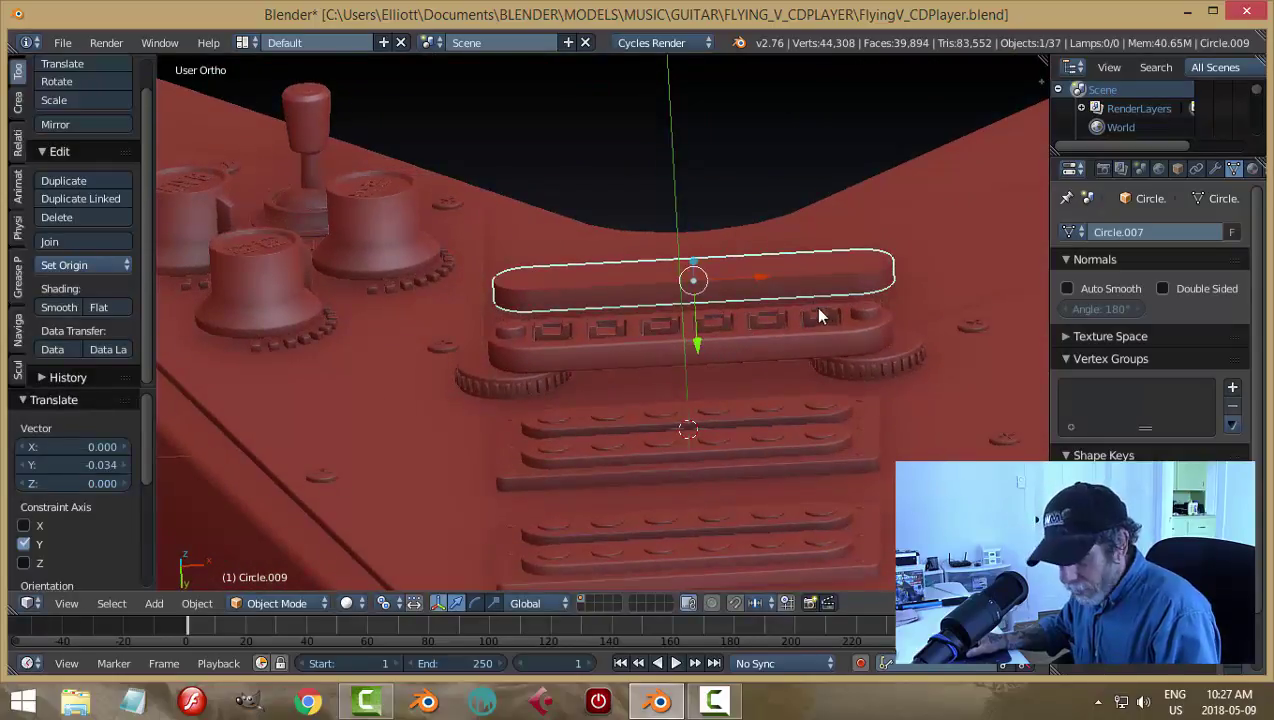
Step: Clear the selection and save the guitar file over the existing version
key("a")
middle_click_drag(822, 316, 800, 371)
key("ctrl+s")
left_click(800, 364)
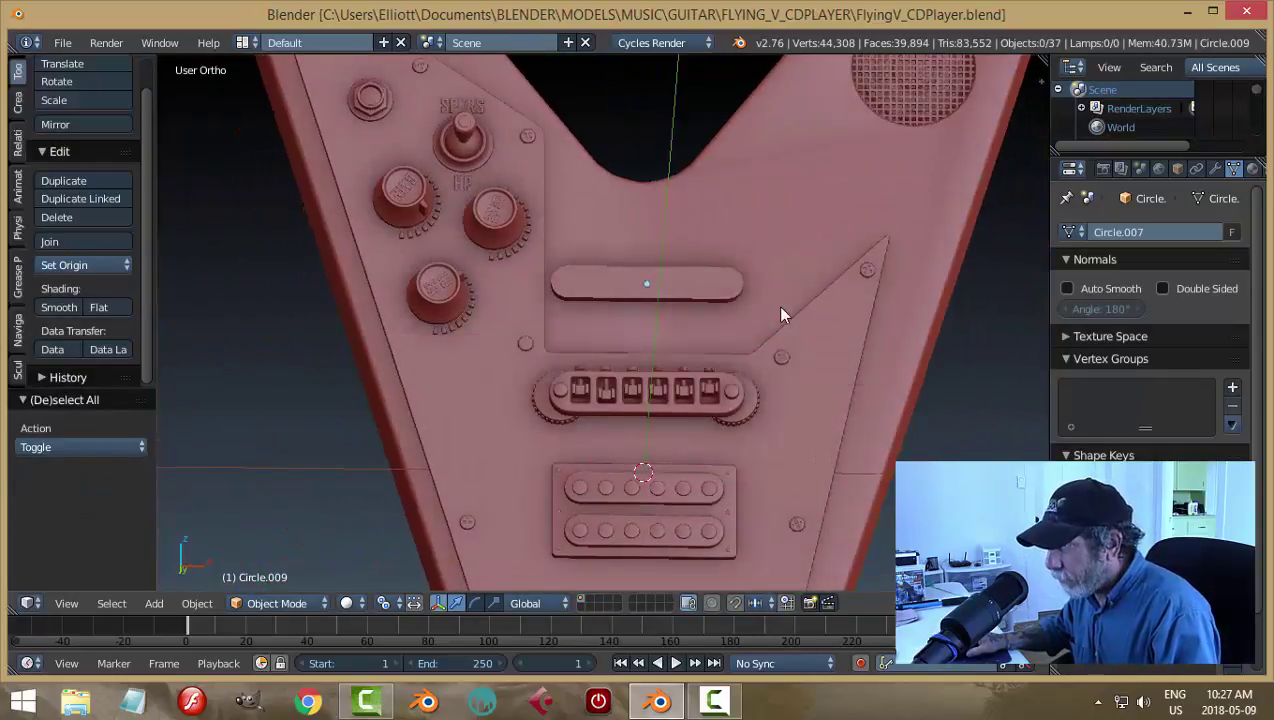
Step: Select the tailpiece bar and apply its rotation and scale
middle_click_drag(776, 305, 768, 264)
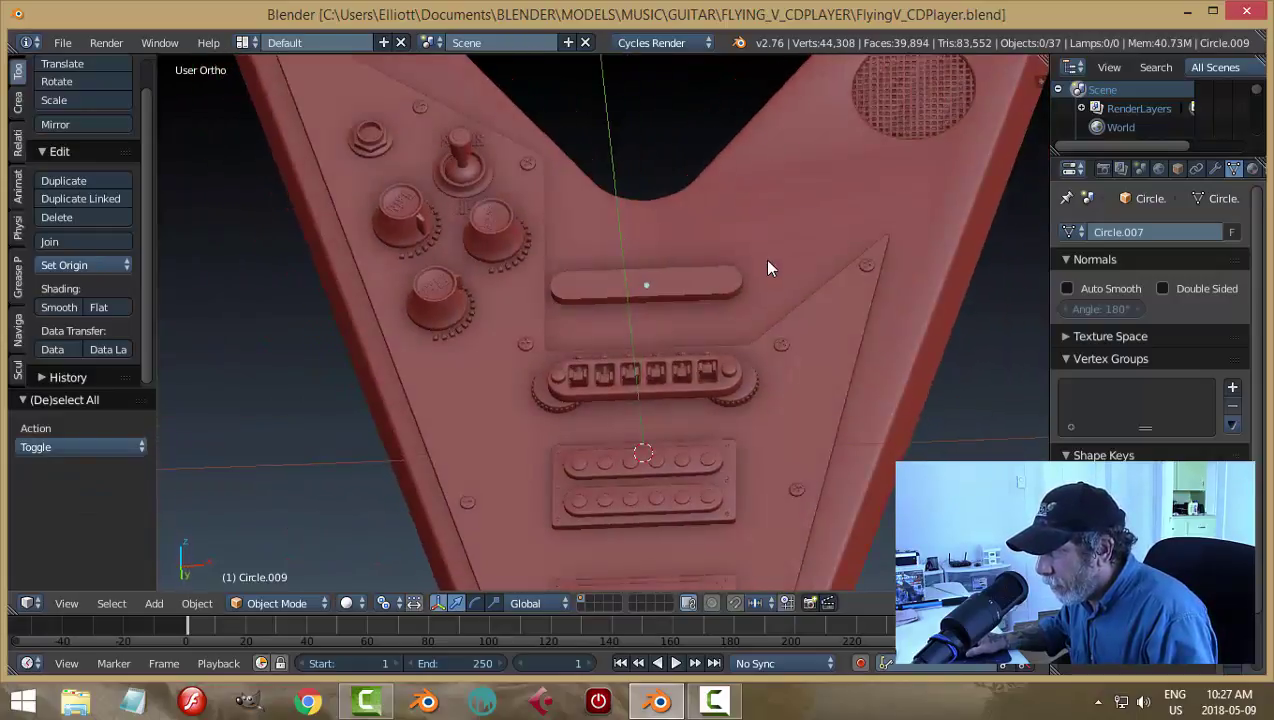
scroll(770, 280, "up", 3)
middle_click_drag(797, 320, 790, 273)
right_click(790, 273)
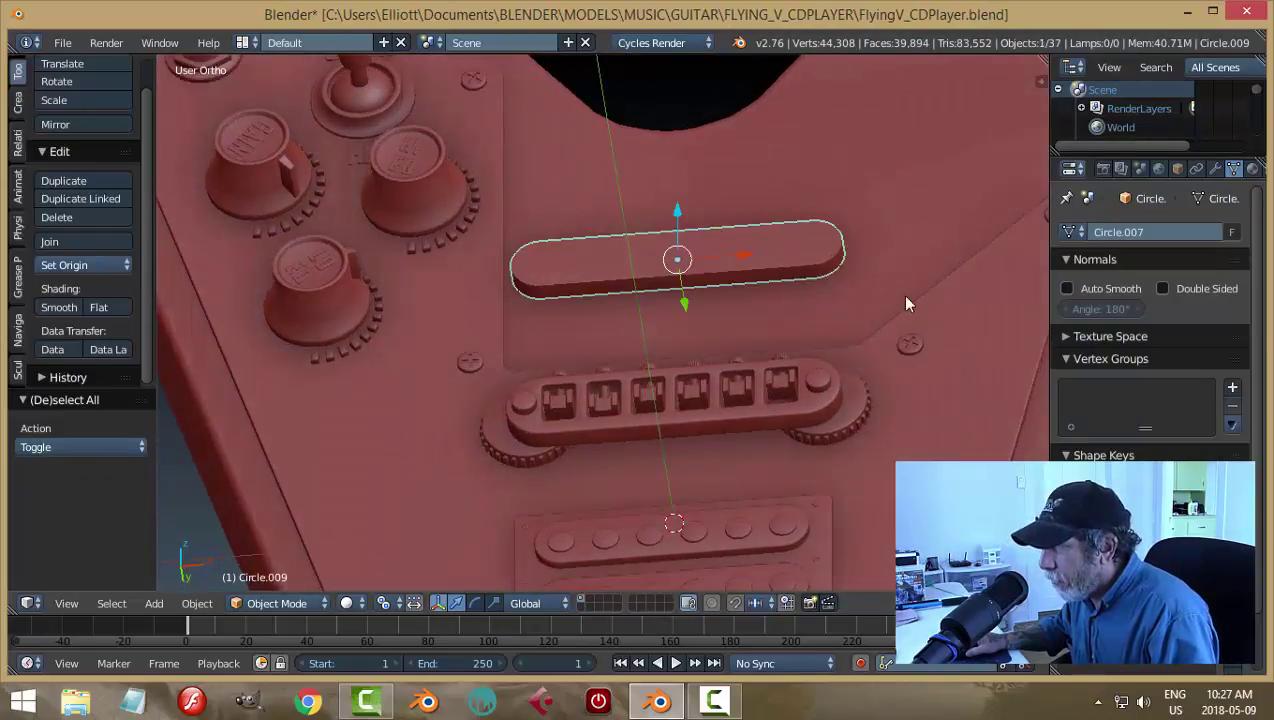
key("Tab")
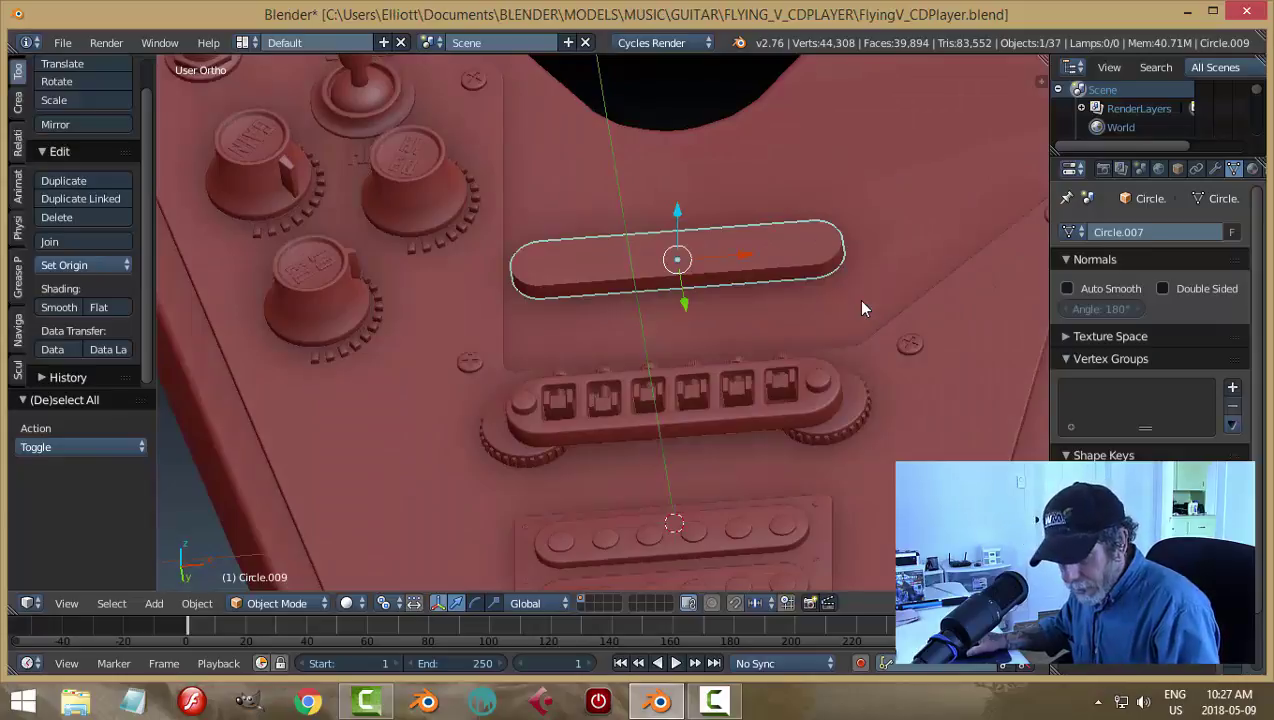
key("ctrl+a")
left_click(866, 302)
Step: Enter Edit Mode on the bar with edge selection and select both its front and back outline edge loops
key("Tab")
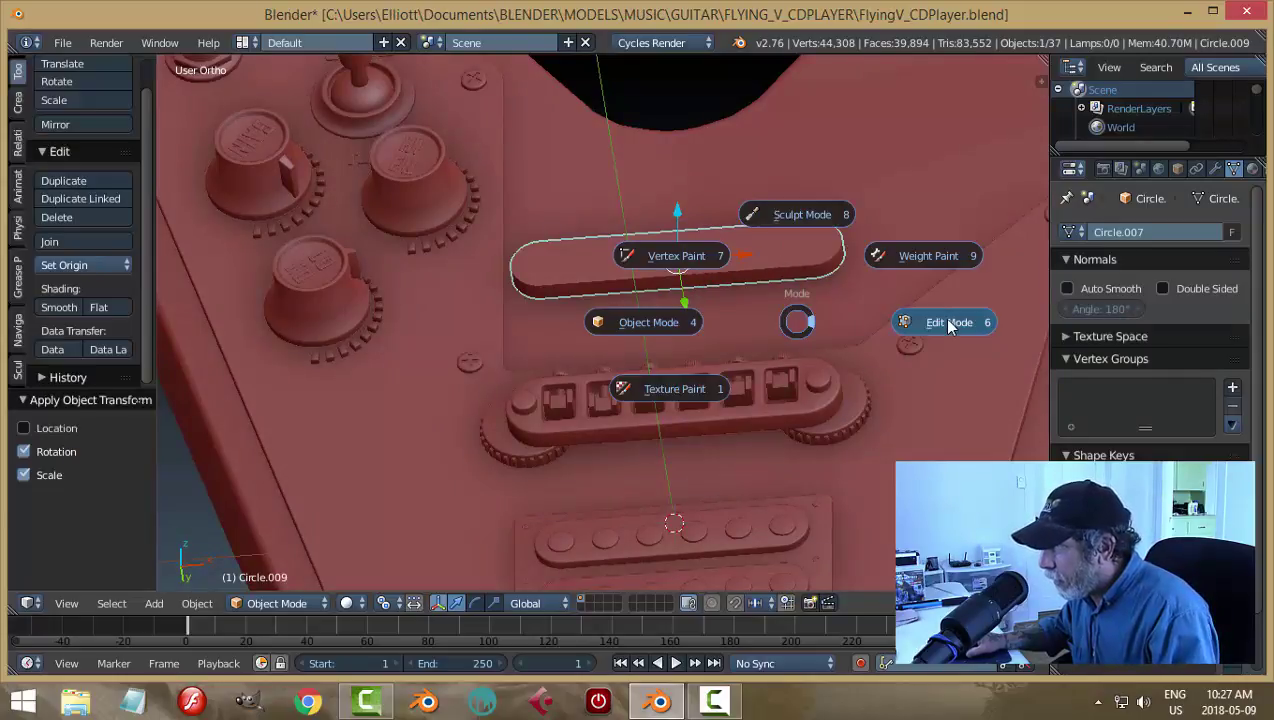
left_click(824, 312)
key("ctrl+Tab")
key("Escape")
key("ctrl+Tab")
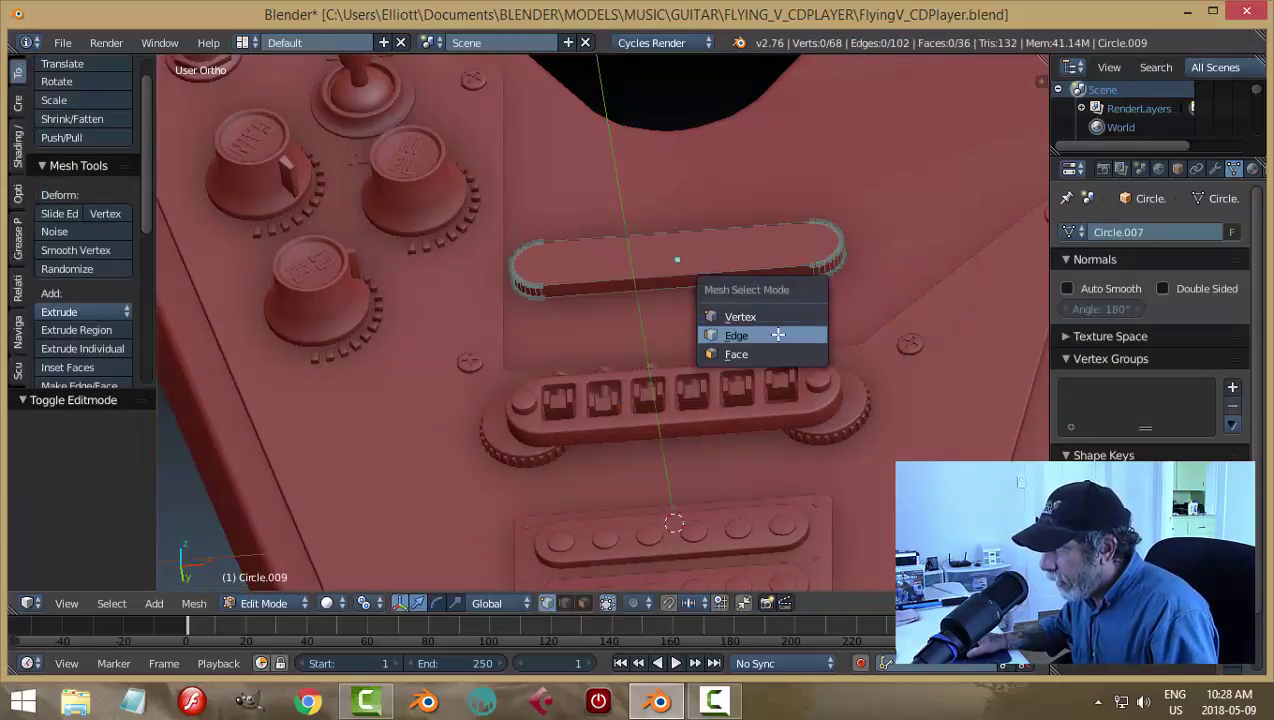
left_click(748, 332)
right_click(766, 273, "alt")
right_click(776, 281, "alt+shift")
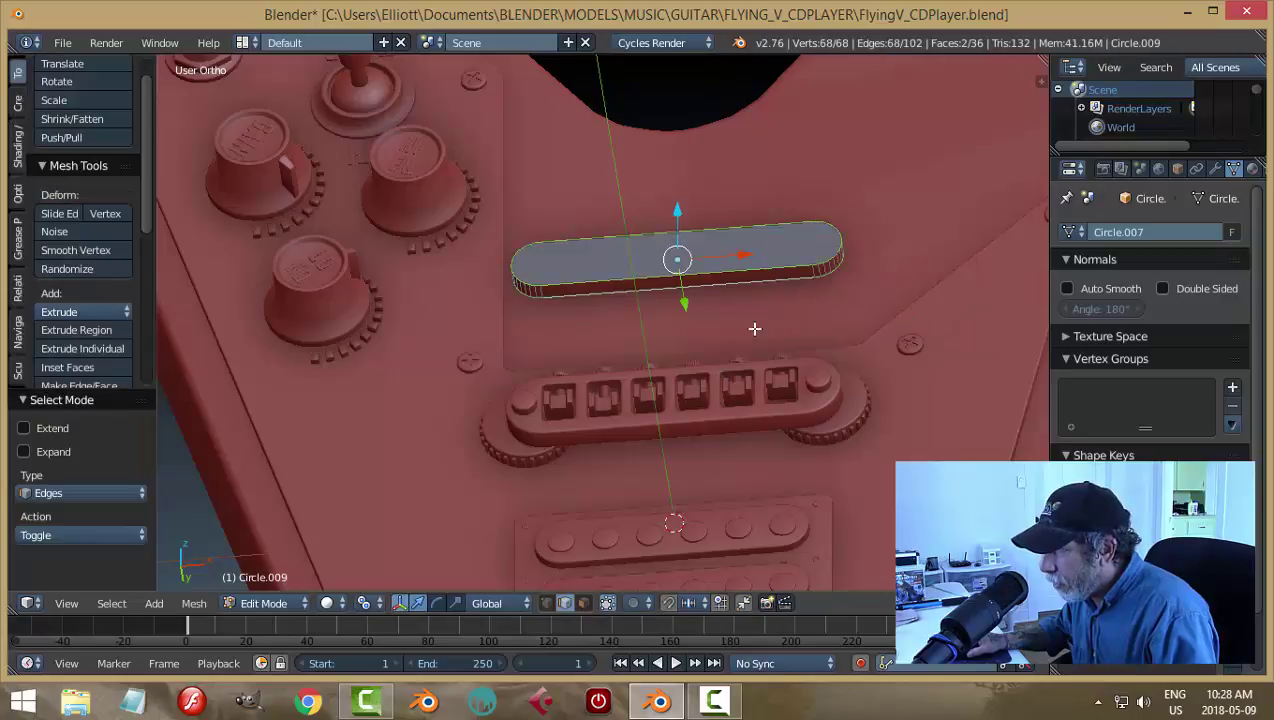
Step: Bevel the selected outline edges by about 0.010 with 3 segments
scroll(754, 330, "up", 3)
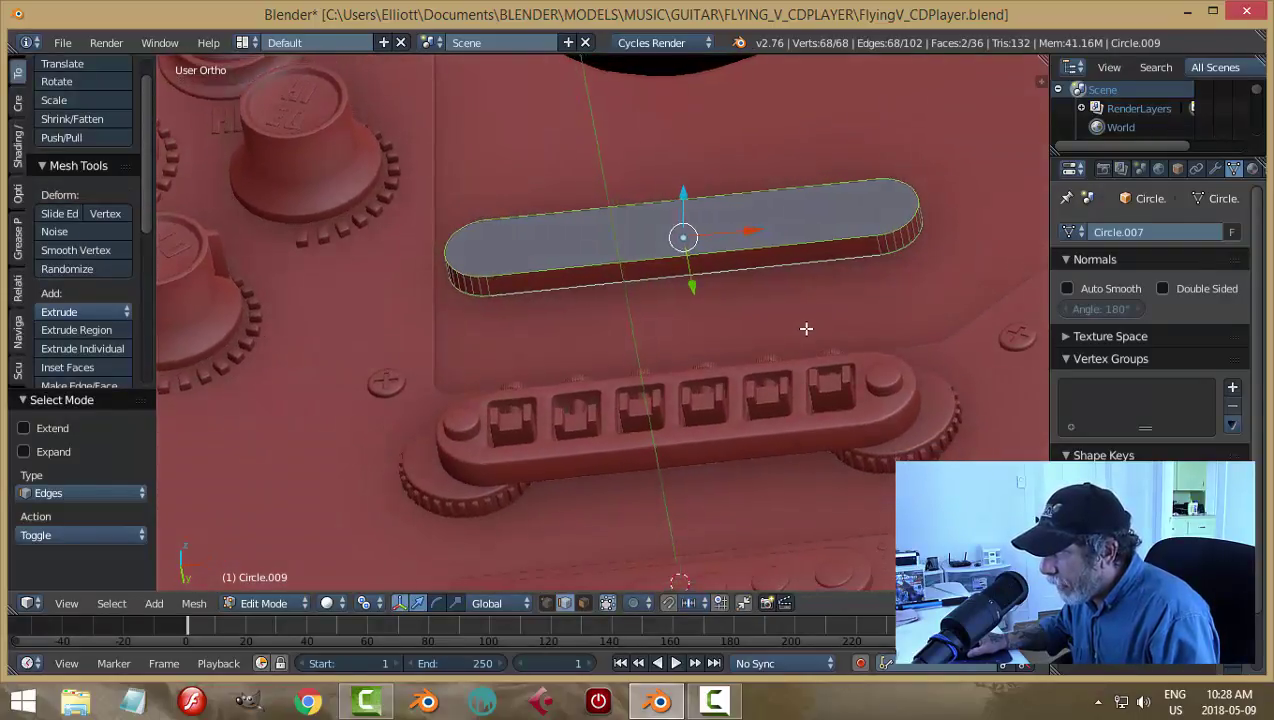
key("ctrl+b")
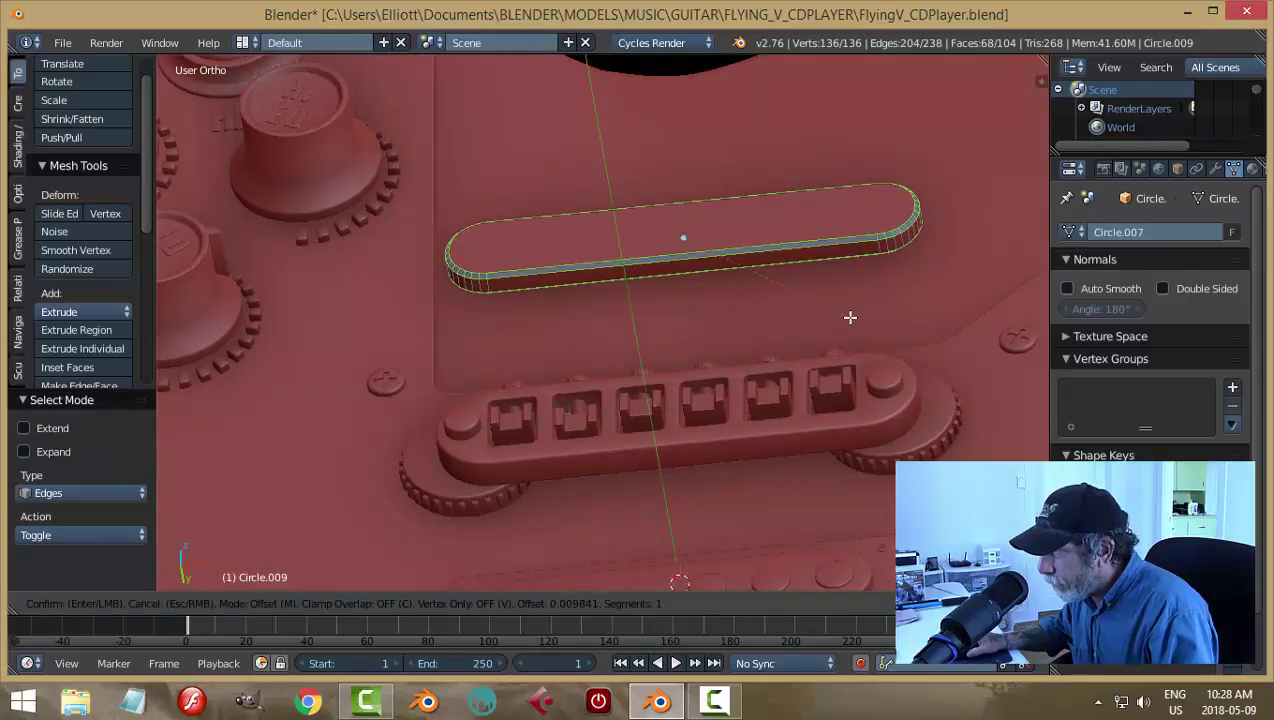
scroll(850, 317, "up", 2)
left_click(850, 317)
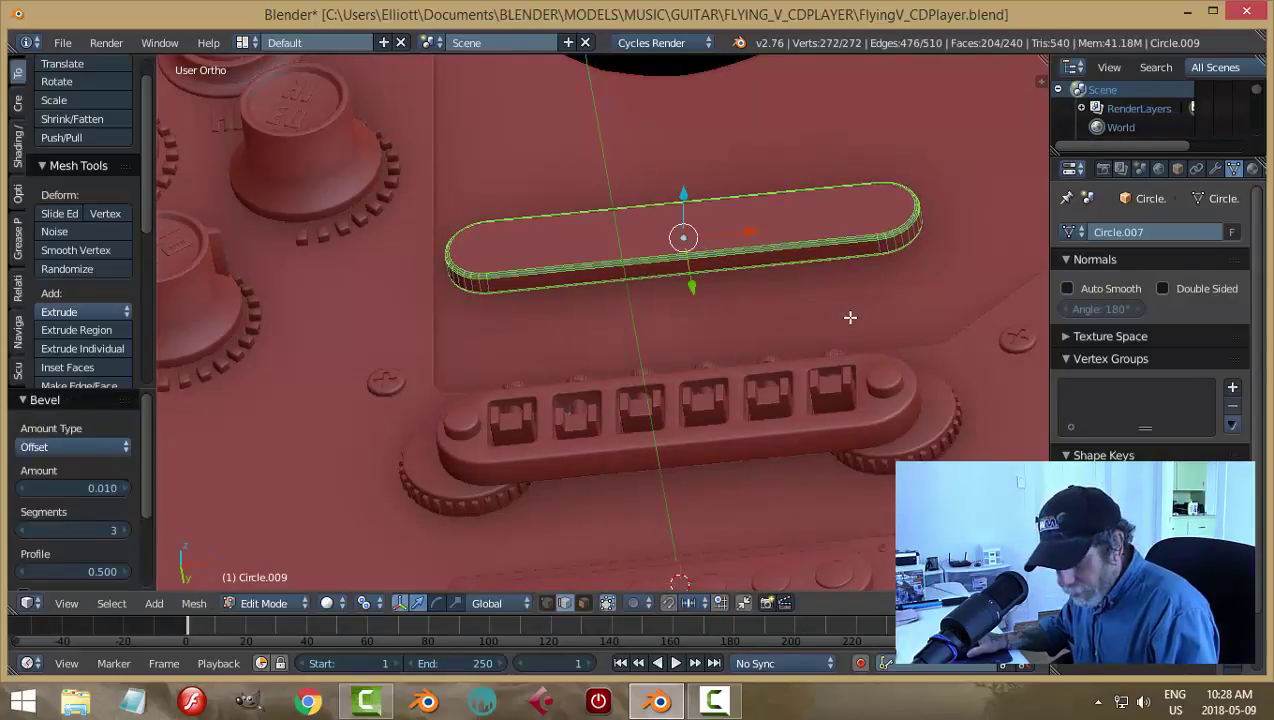
Step: Return the beveled bar to Object Mode, clear the selection and save the file over the existing version
key("a")
key("Tab")
left_click(707, 316)
key("a")
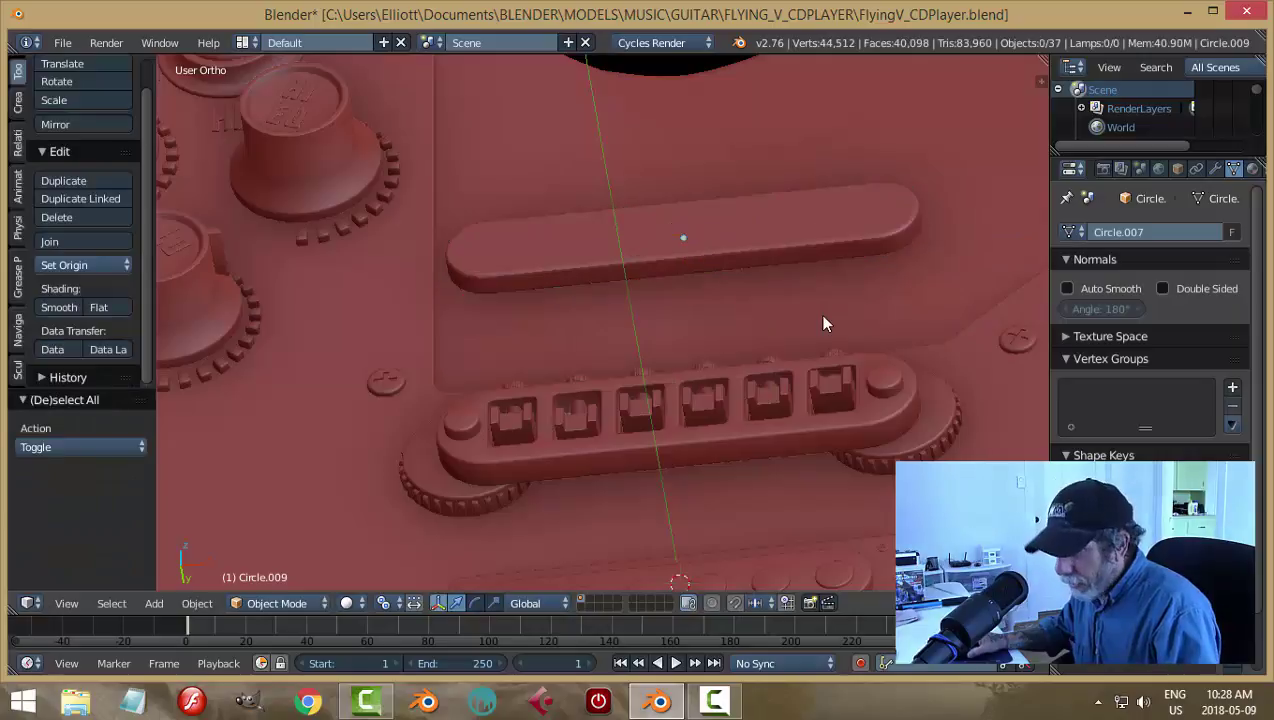
key("ctrl+s")
left_click(823, 316)
Step: Select the tailpiece bar and snap the 3D cursor to it
middle_click_drag(800, 306, 834, 364)
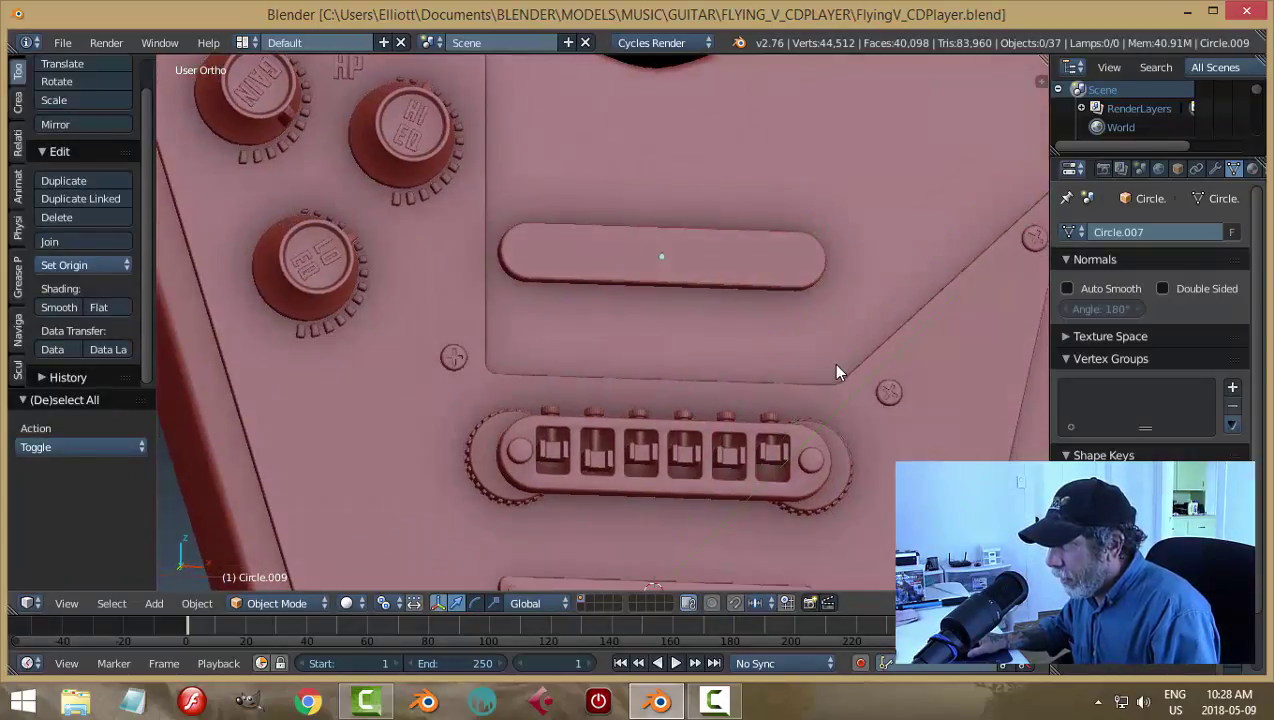
right_click(714, 270)
key("shift+s")
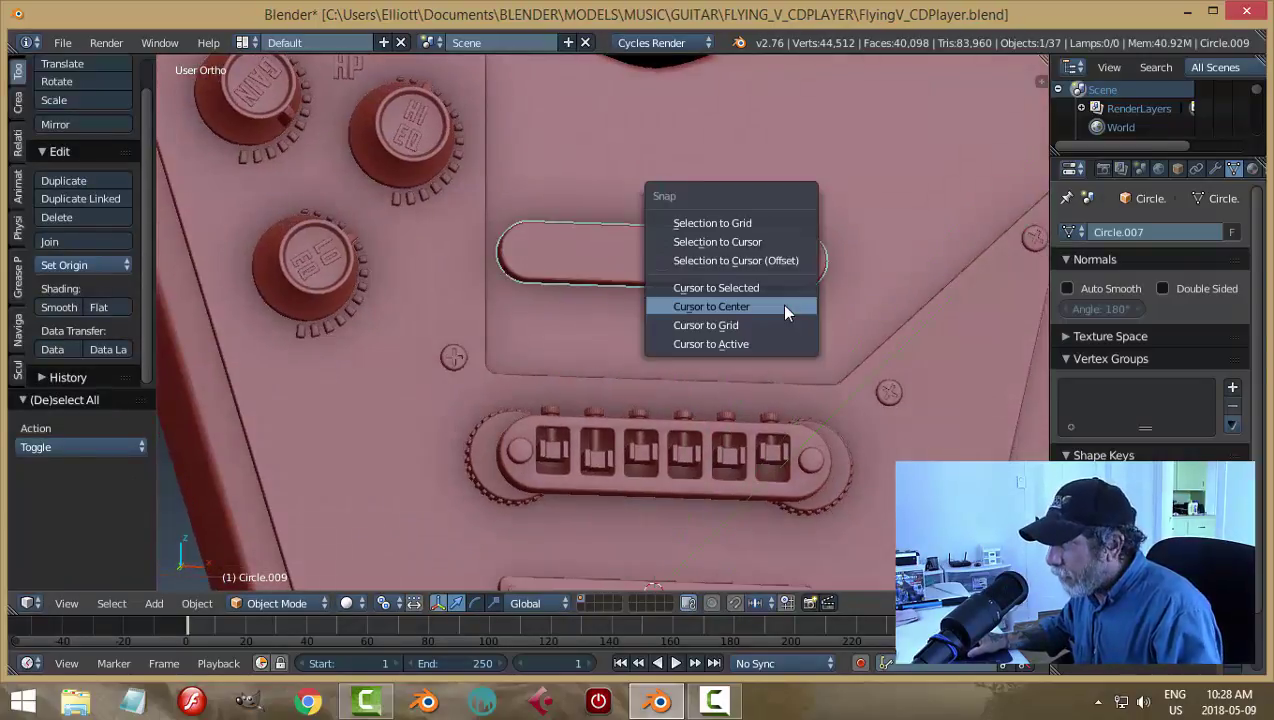
left_click(775, 286)
middle_click_drag(762, 341, 743, 316)
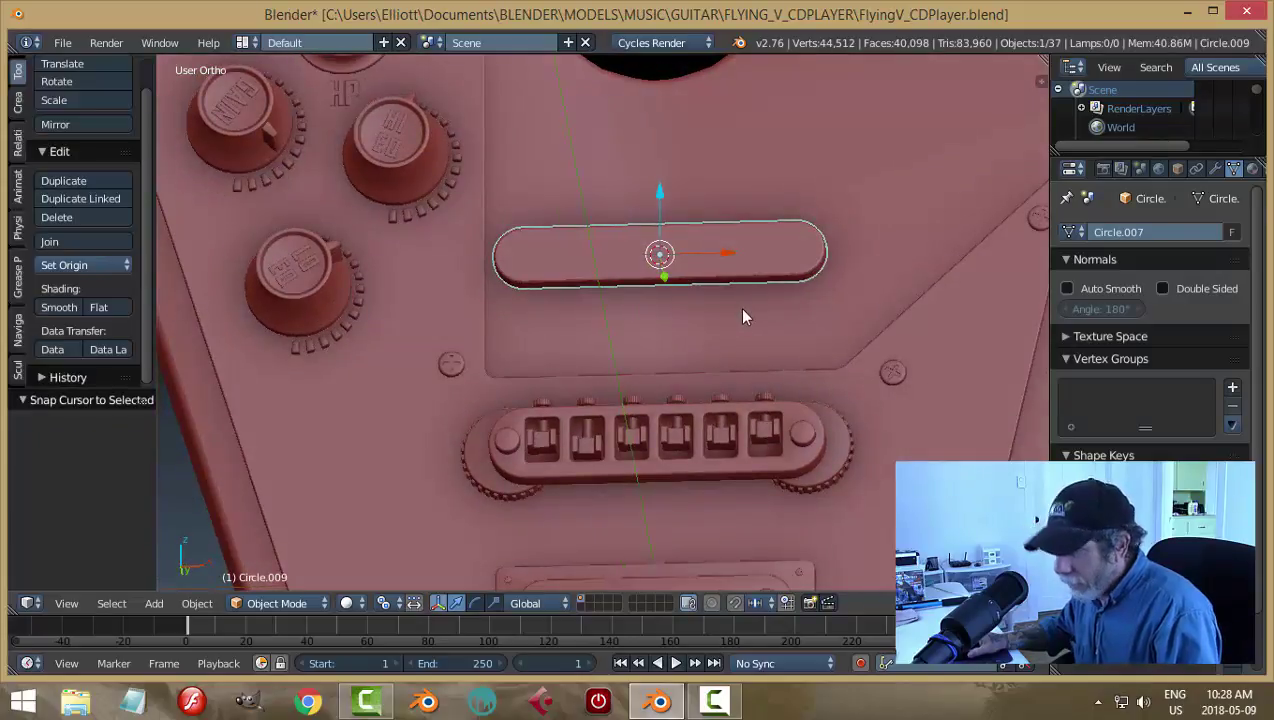
Step: Add a 32-vertex cylinder at the 3D cursor and rotate it 90° about the Y axis
key("shift+a")
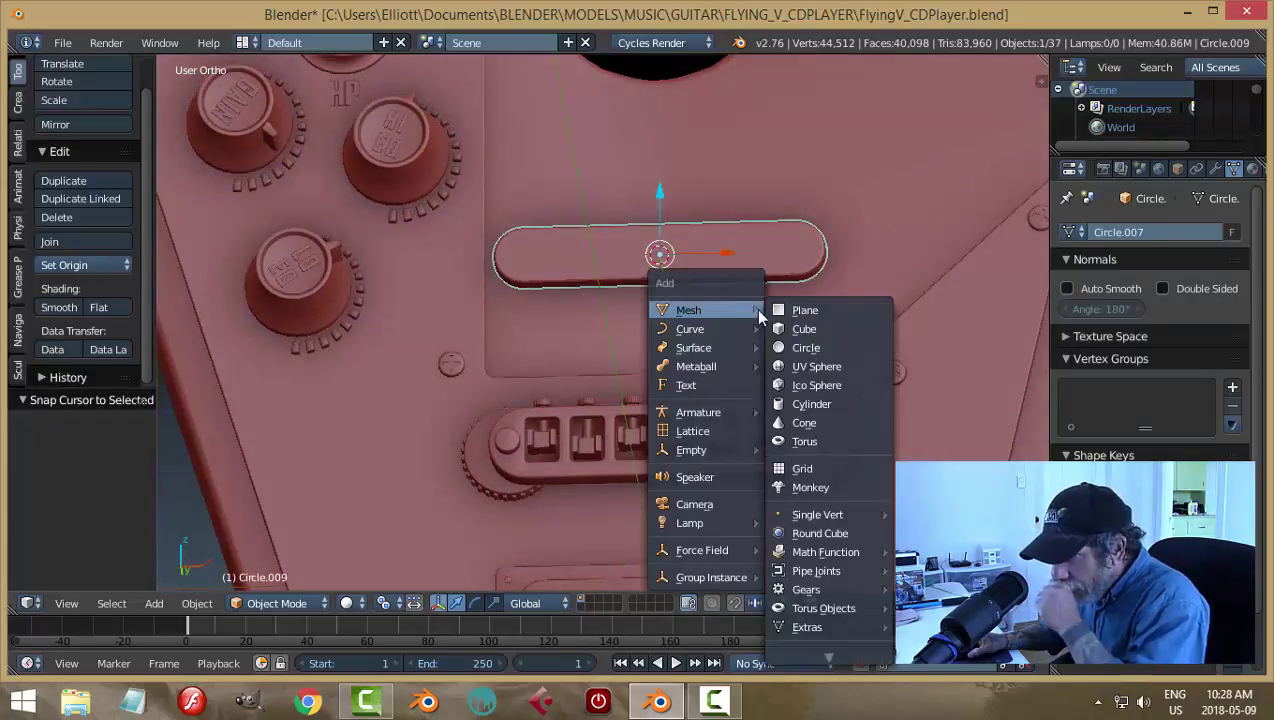
left_click(822, 403)
scroll(781, 336, "down", 5)
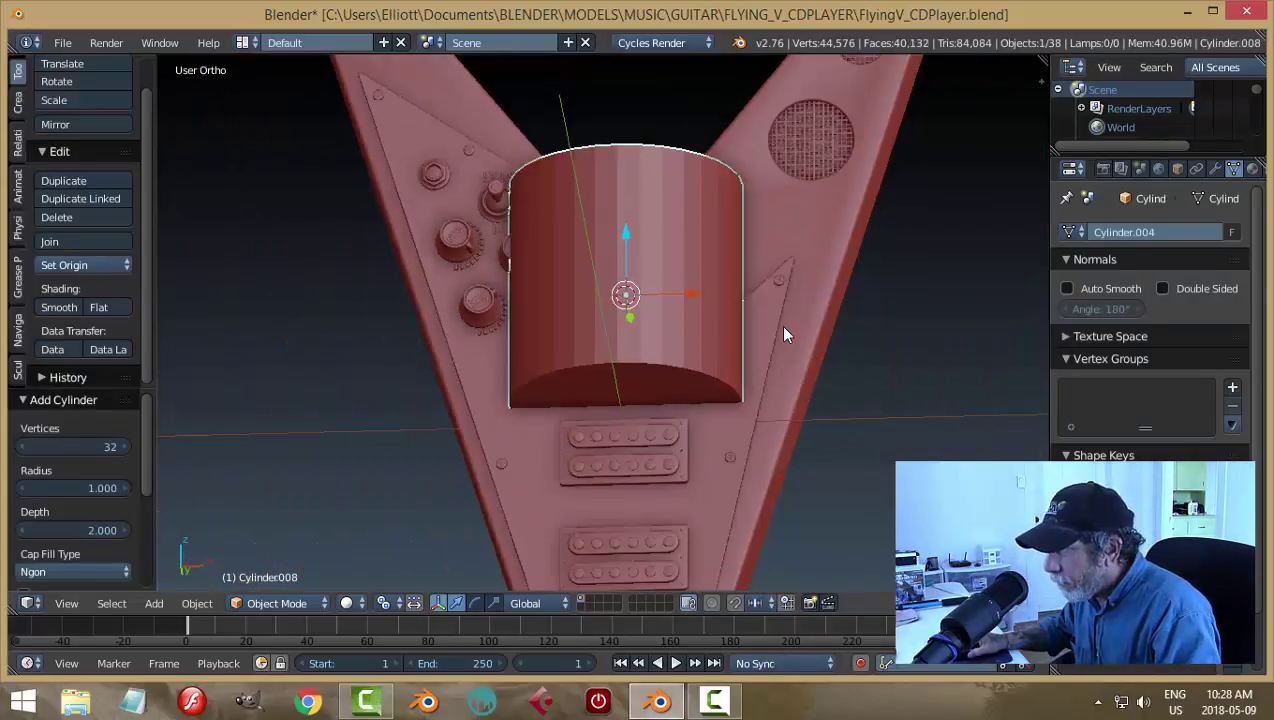
middle_click_drag(738, 341, 720, 405)
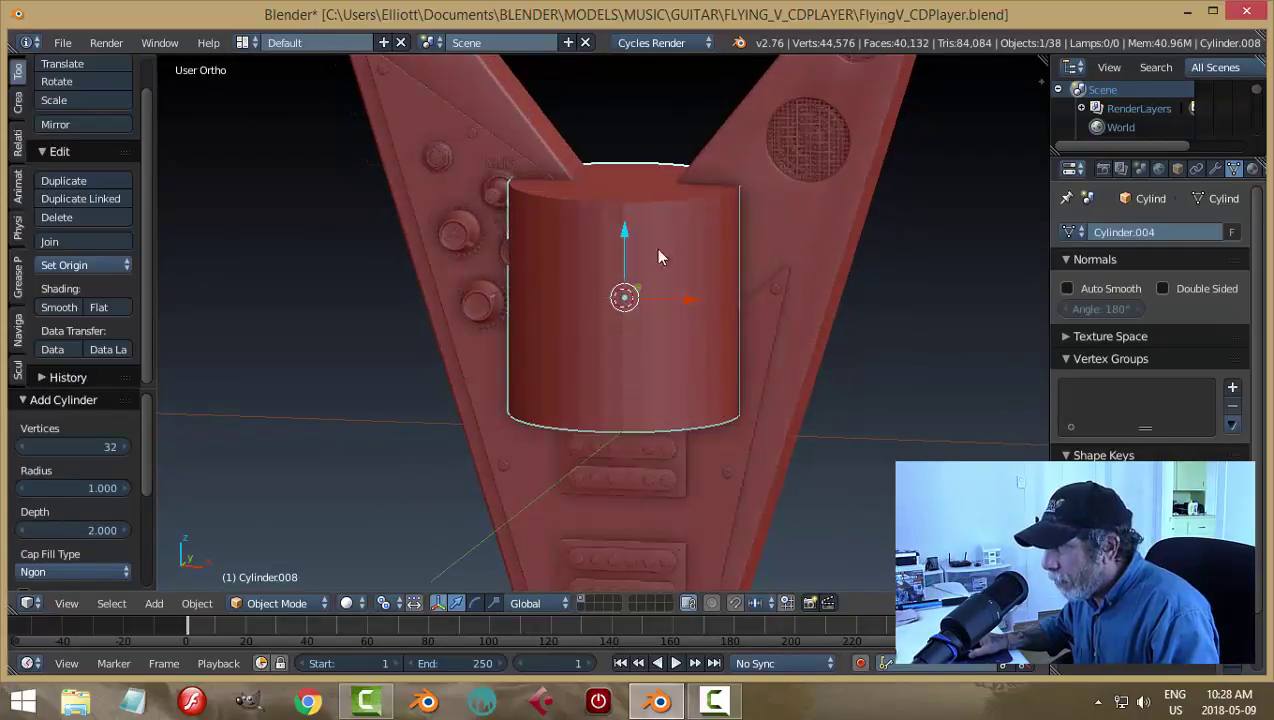
type("ry90")
key("Return")
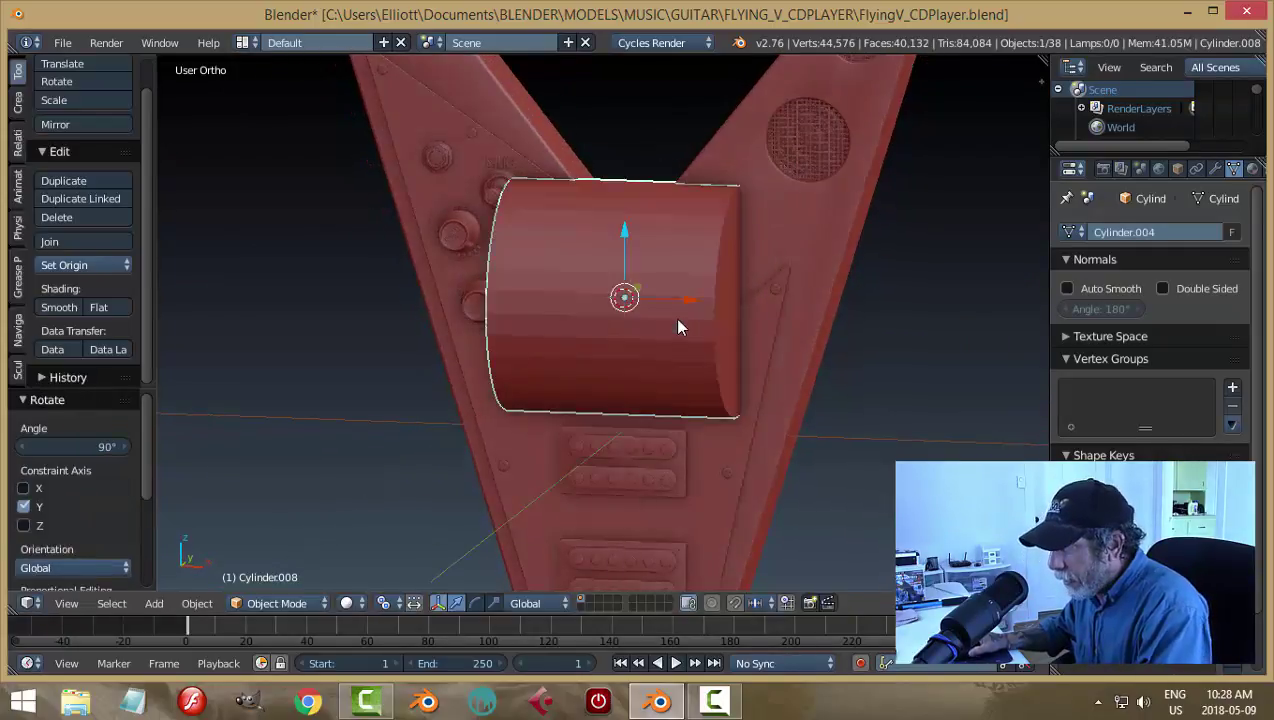
Step: Scale the cylinder by about 0.080 and enlarge it by about 1.205 to nearly match the bar's height
key("s")
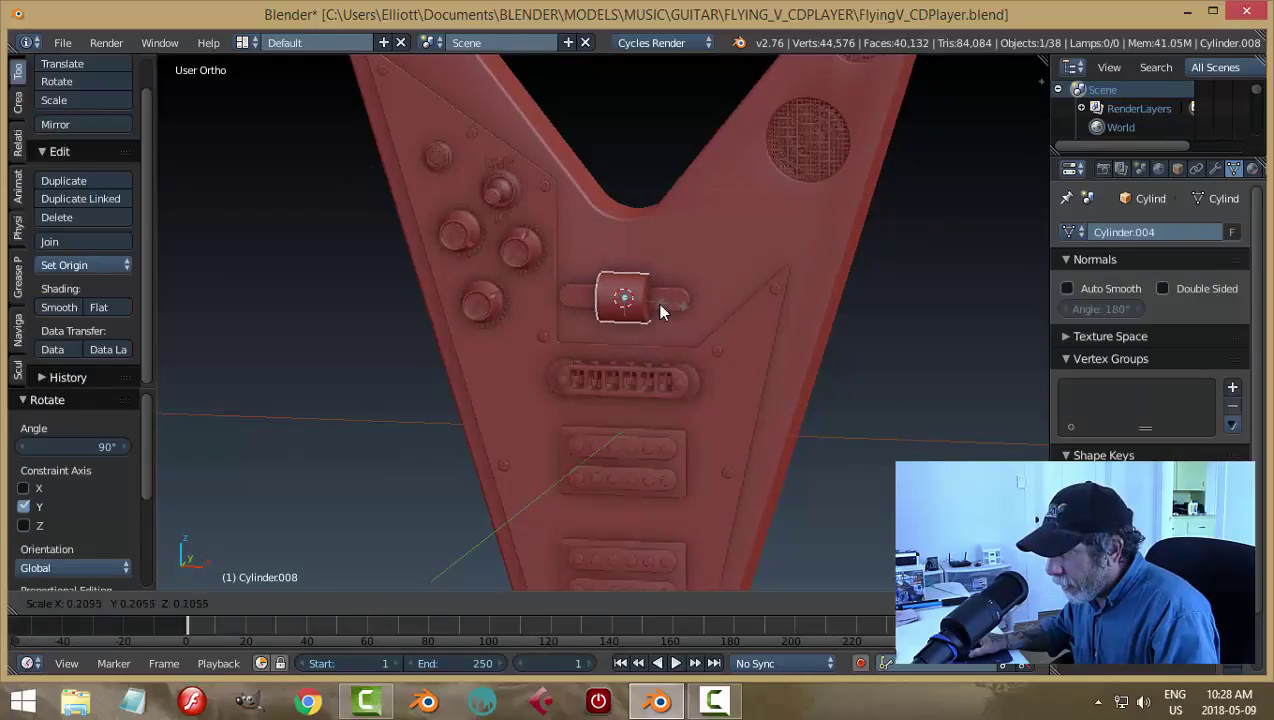
left_click(640, 303)
key("KP_Decimal")
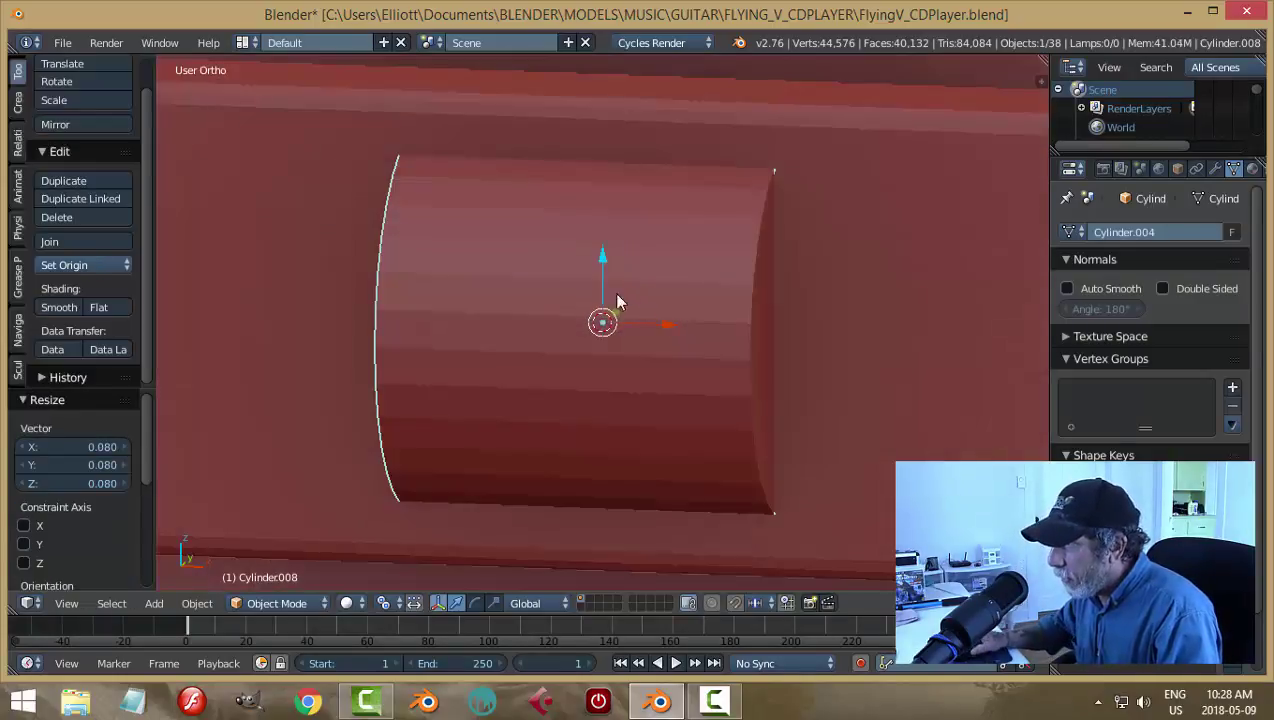
scroll(645, 318, "down", 2)
key("s")
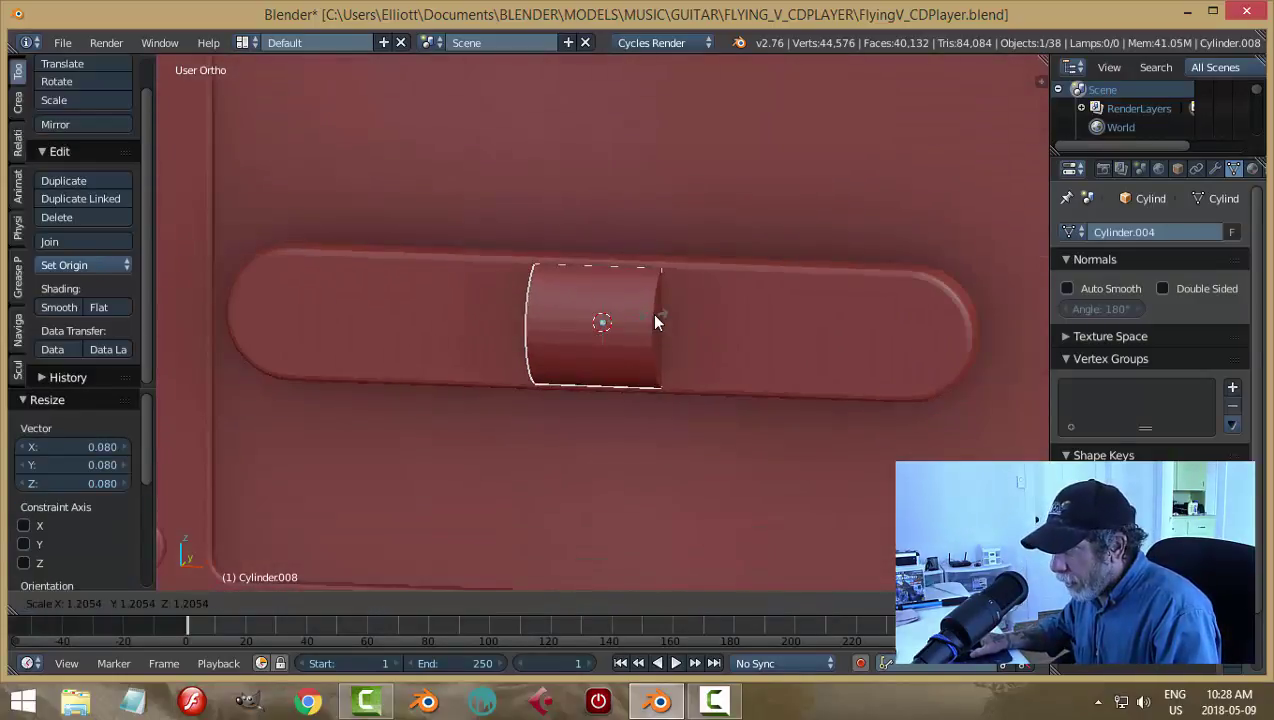
left_click(655, 319)
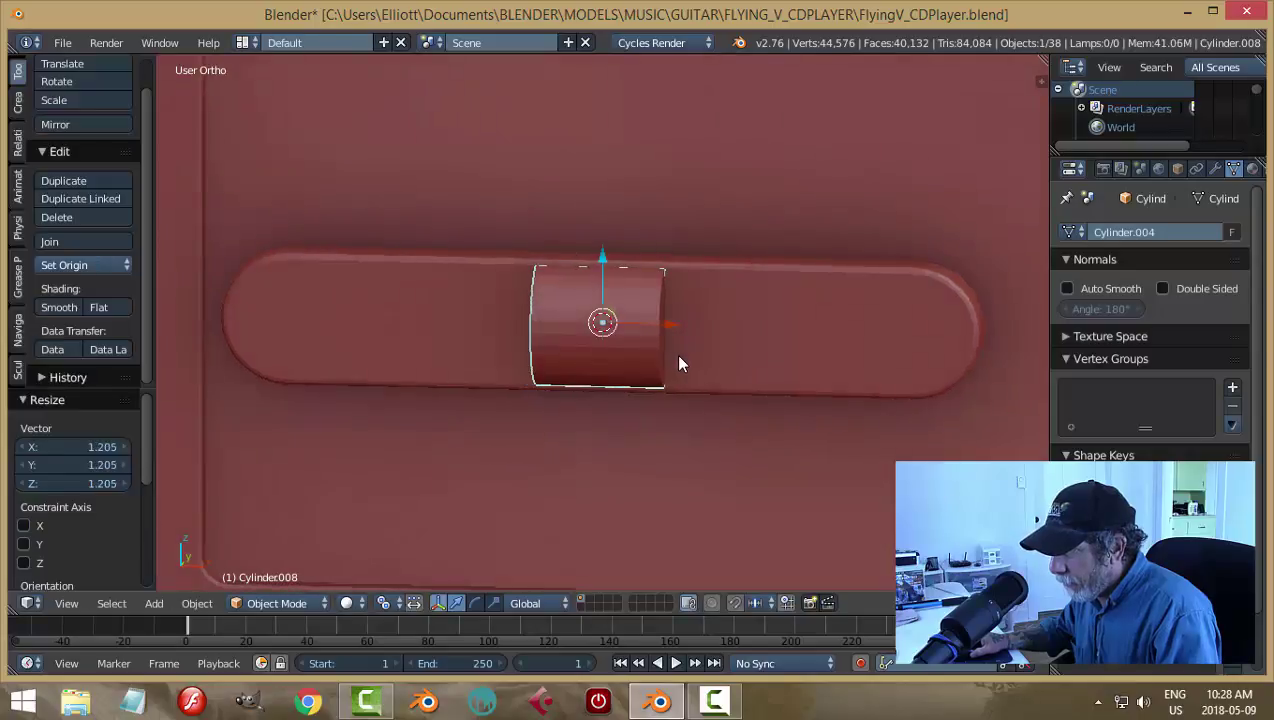
Step: Stretch the cylinder along the X axis by about 4.898 so it spans the bar's straight section
key("s")
key("x")
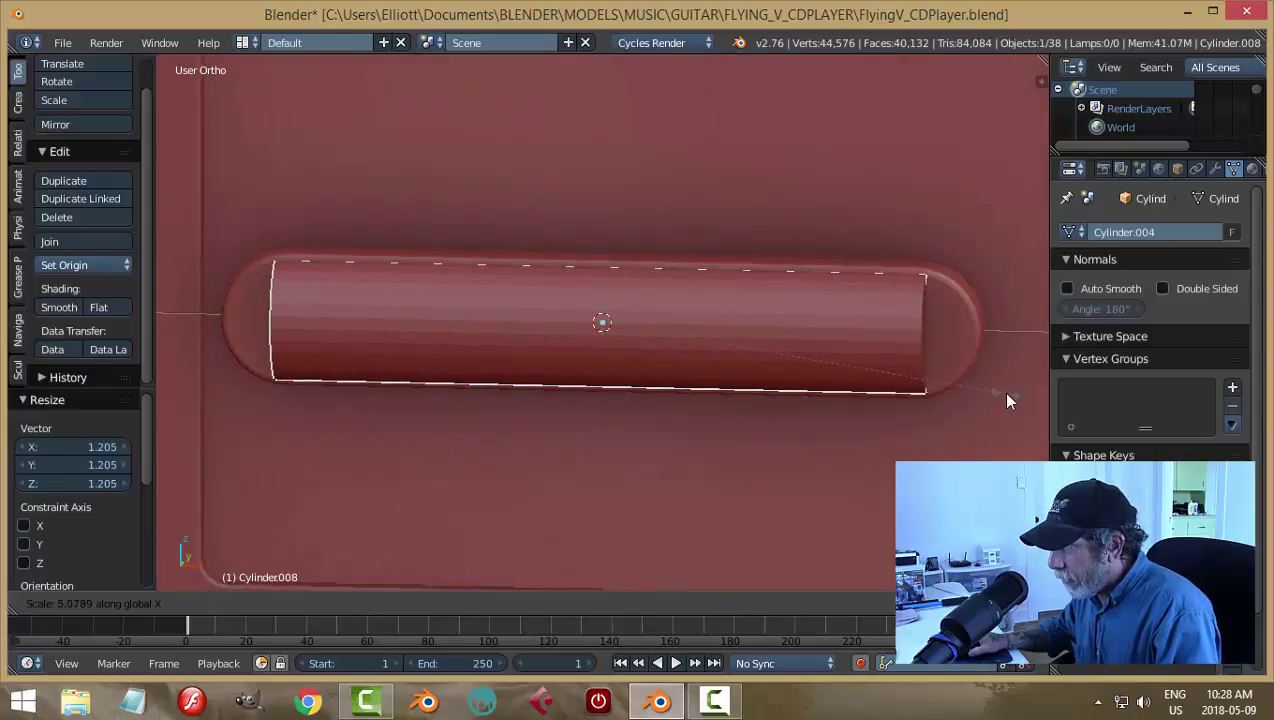
left_click(990, 399)
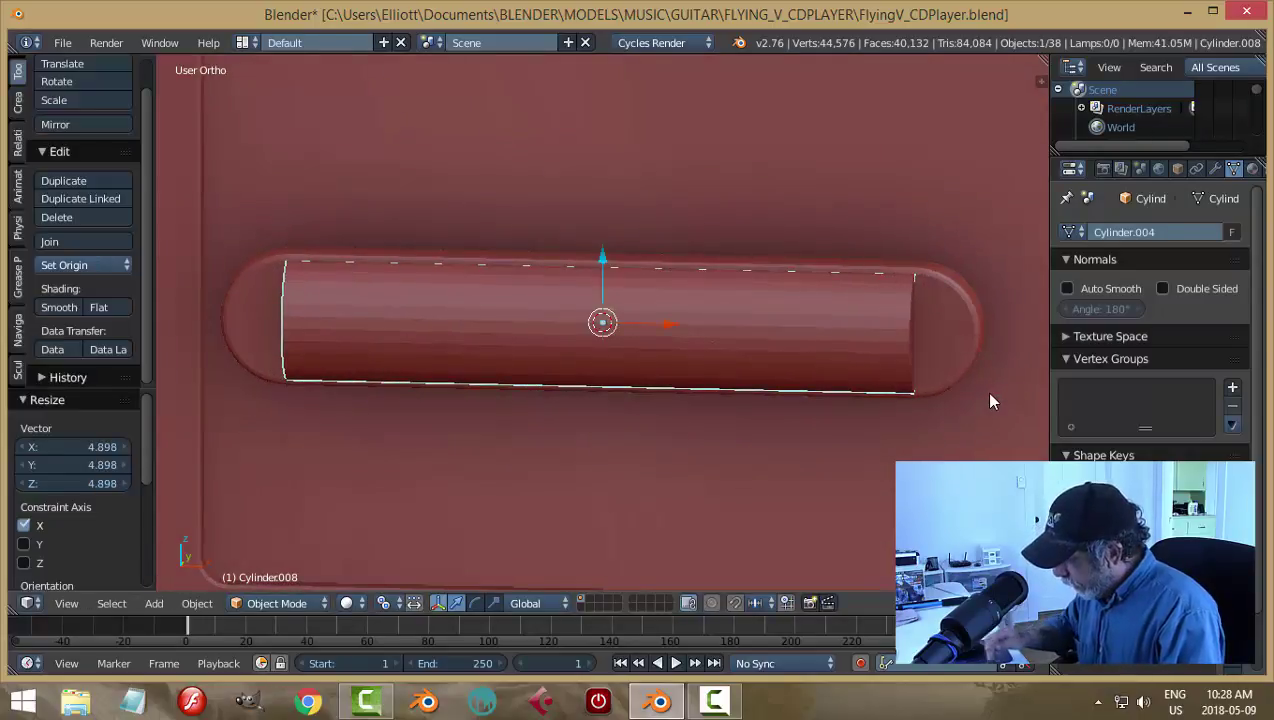
Step: In front wireframe view, scale the cylinder along X by about 0.938 to match the reference's inner horizontal line
key("KP_1")
key("z")
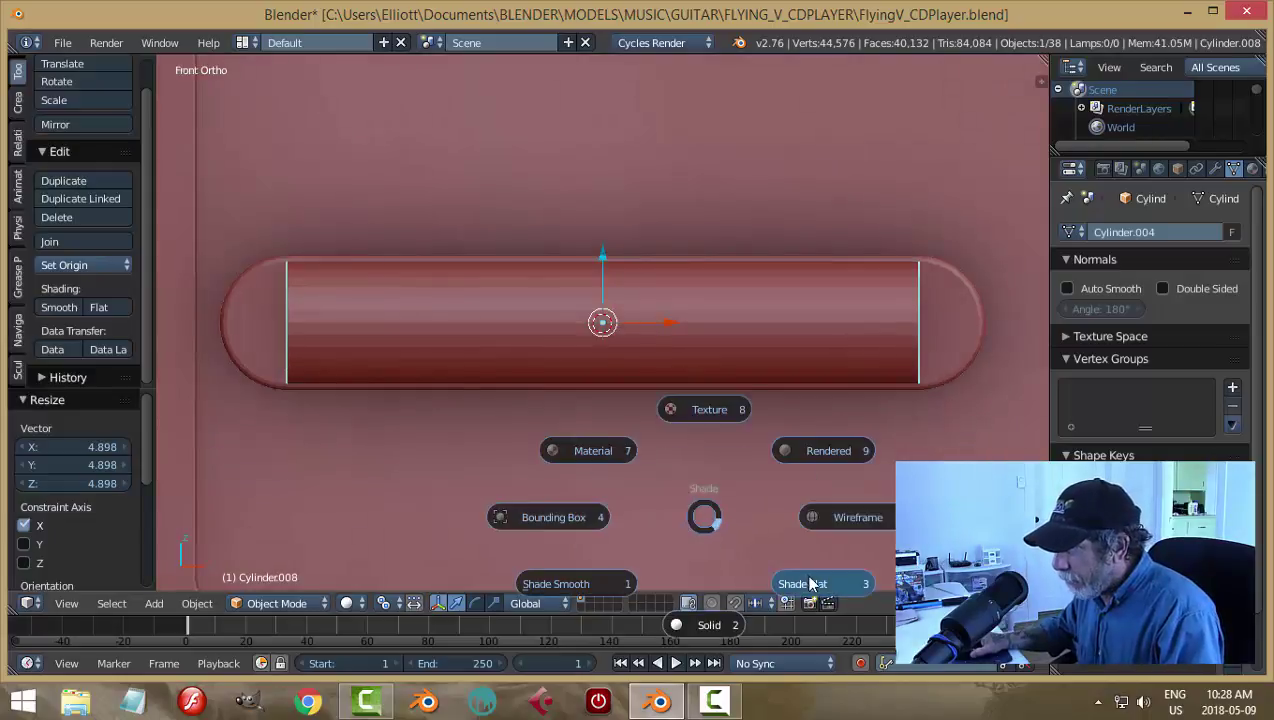
left_click(827, 520)
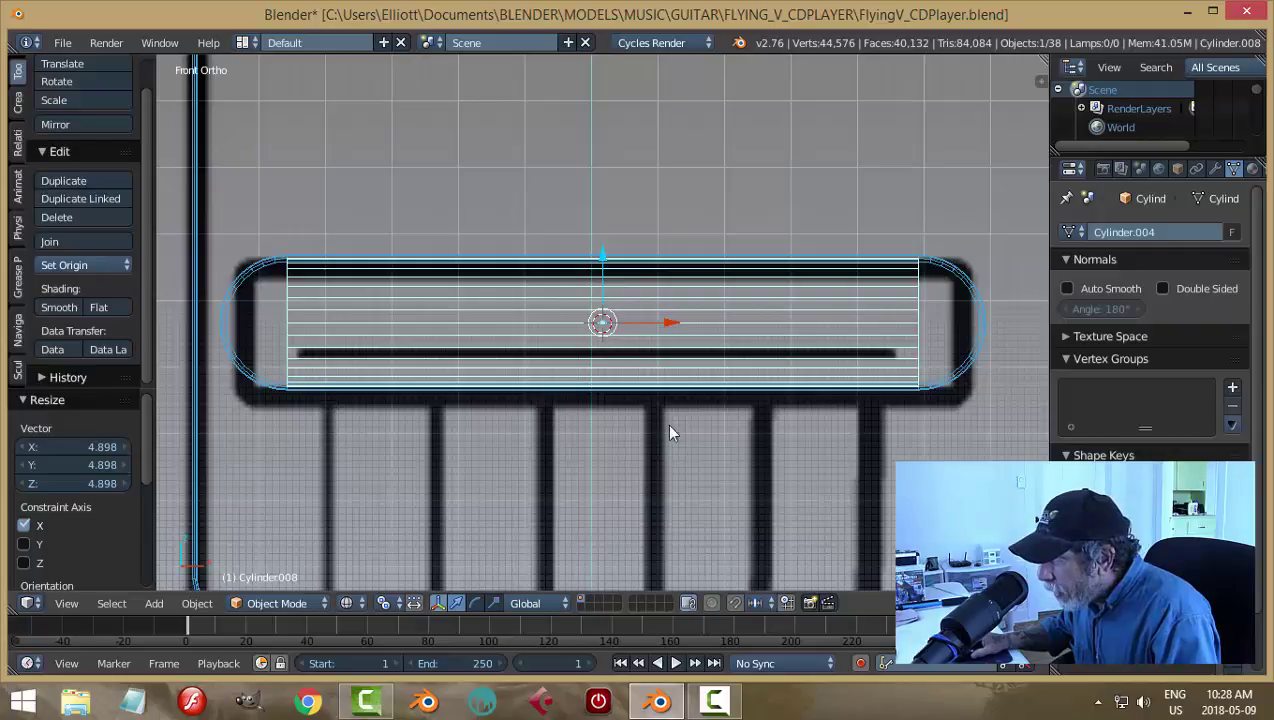
key("s")
key("x")
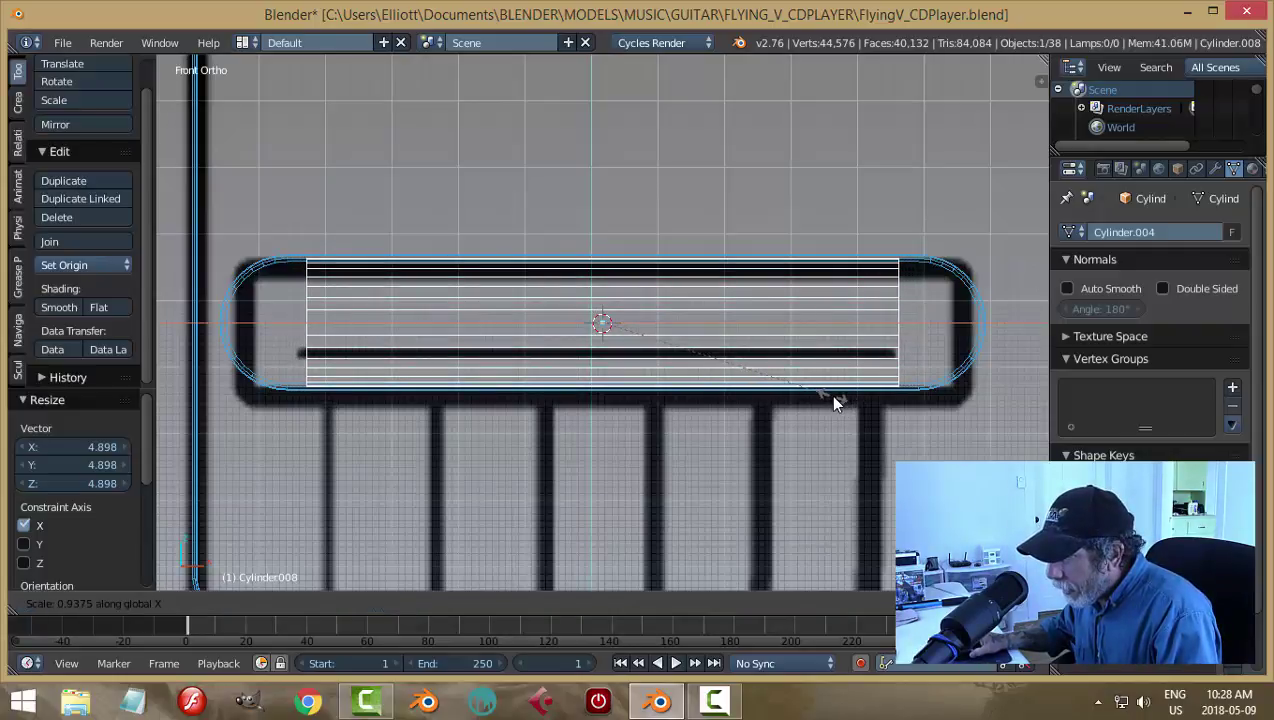
left_click(835, 400)
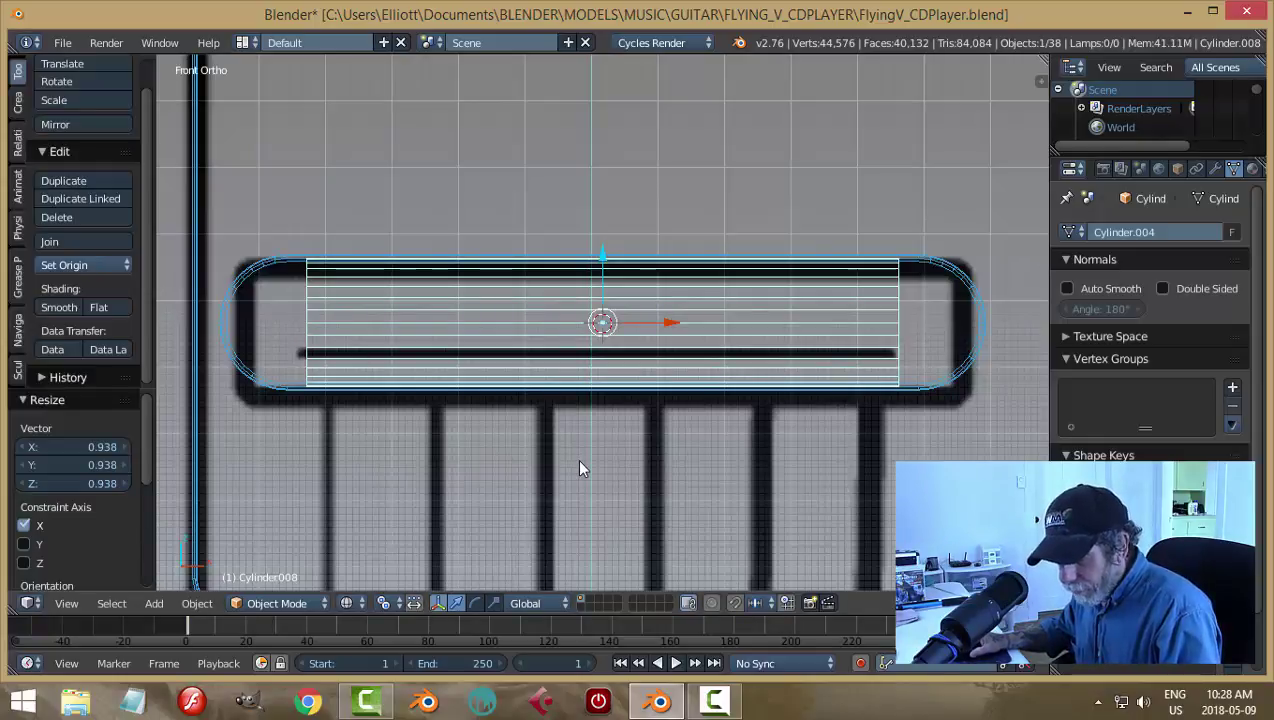
Step: Restore solid shading, move the cylinder to layer 11 and show only that layer
key("z")
left_click(588, 568)
middle_click_drag(701, 467, 766, 341)
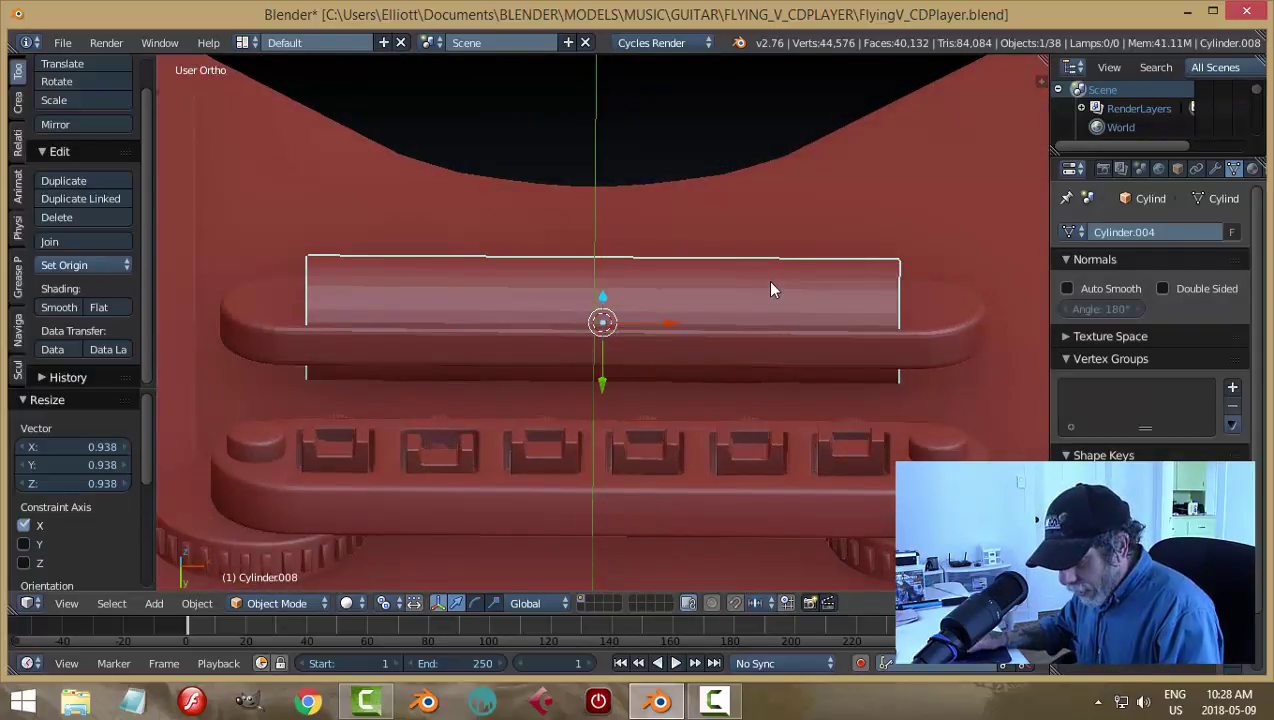
key("m")
left_click(919, 326)
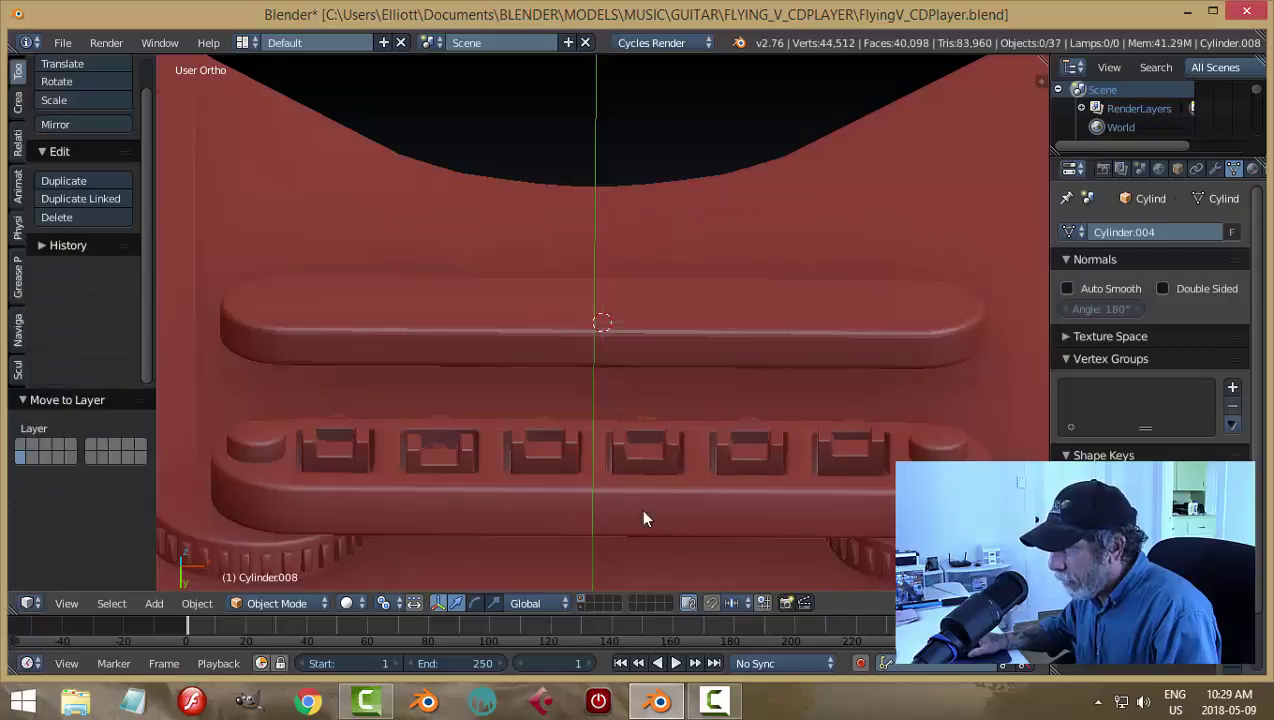
left_click(587, 604)
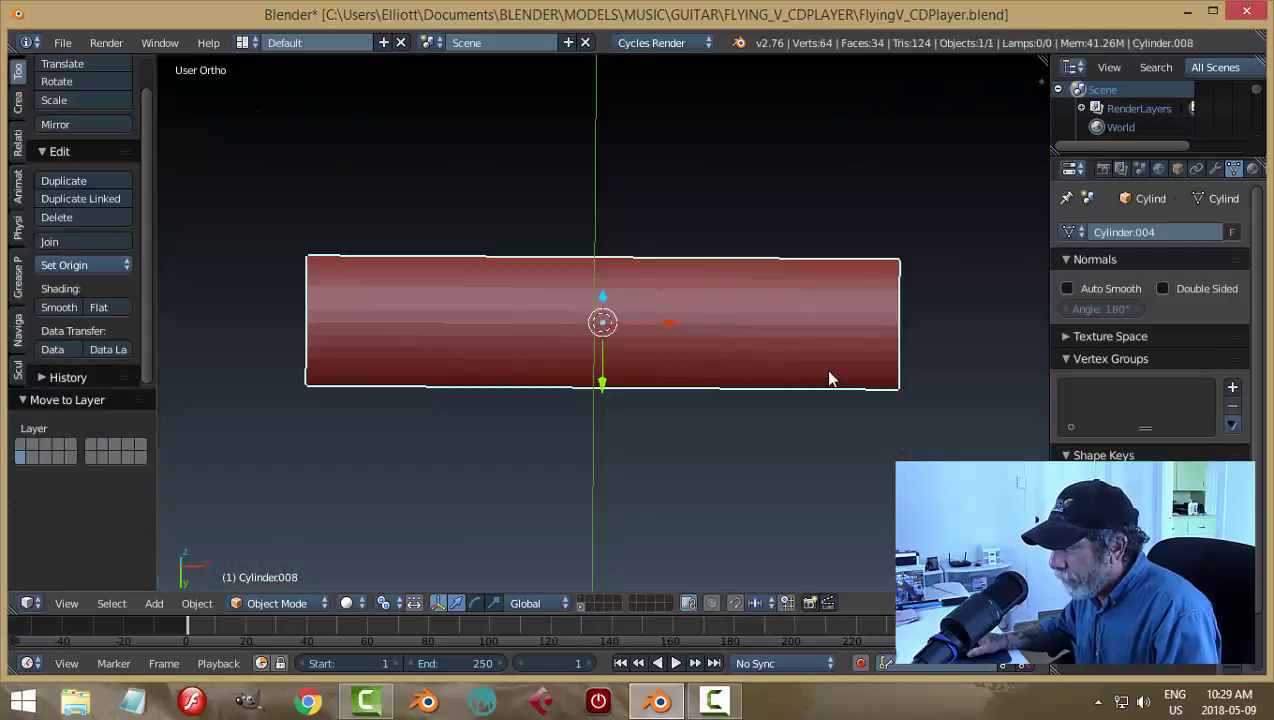
Step: In right-side wireframe view, delete the vertices of the cylinder's rear (positive Y) half, keeping the topmost and bottommost vertices
scroll(828, 372, "down", 4)
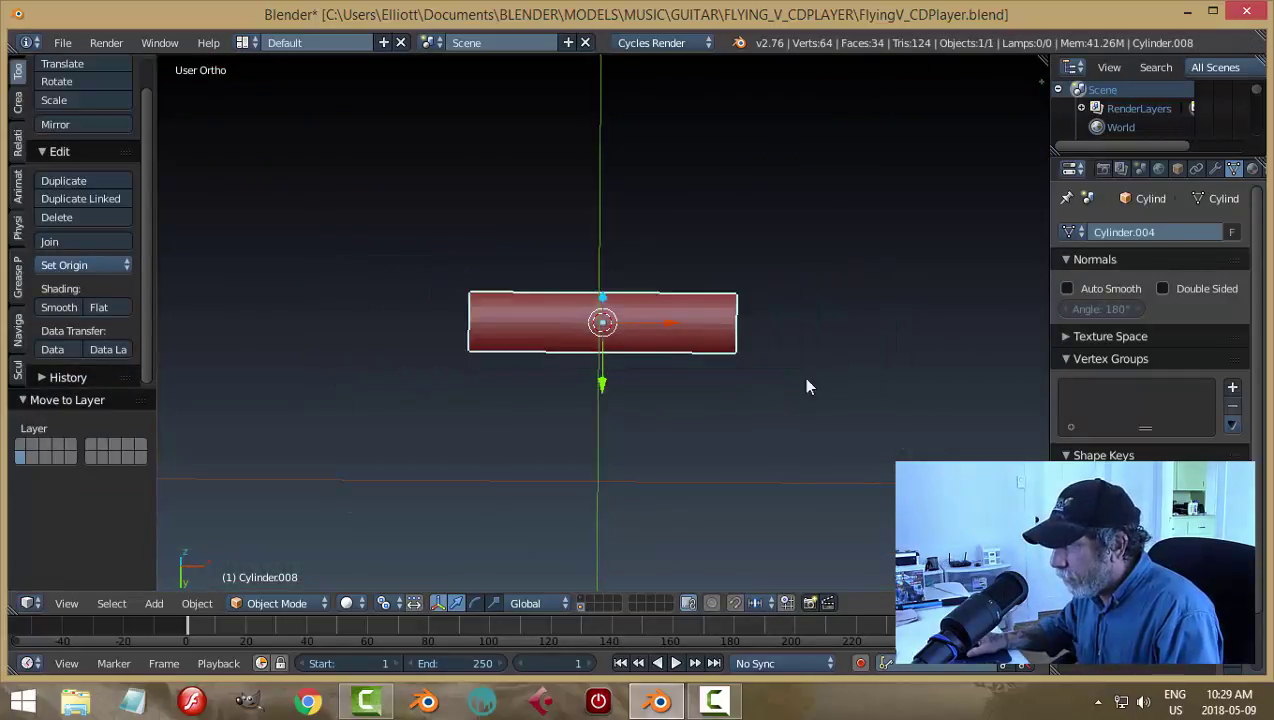
middle_click_drag(808, 387, 797, 306)
key("KP_3")
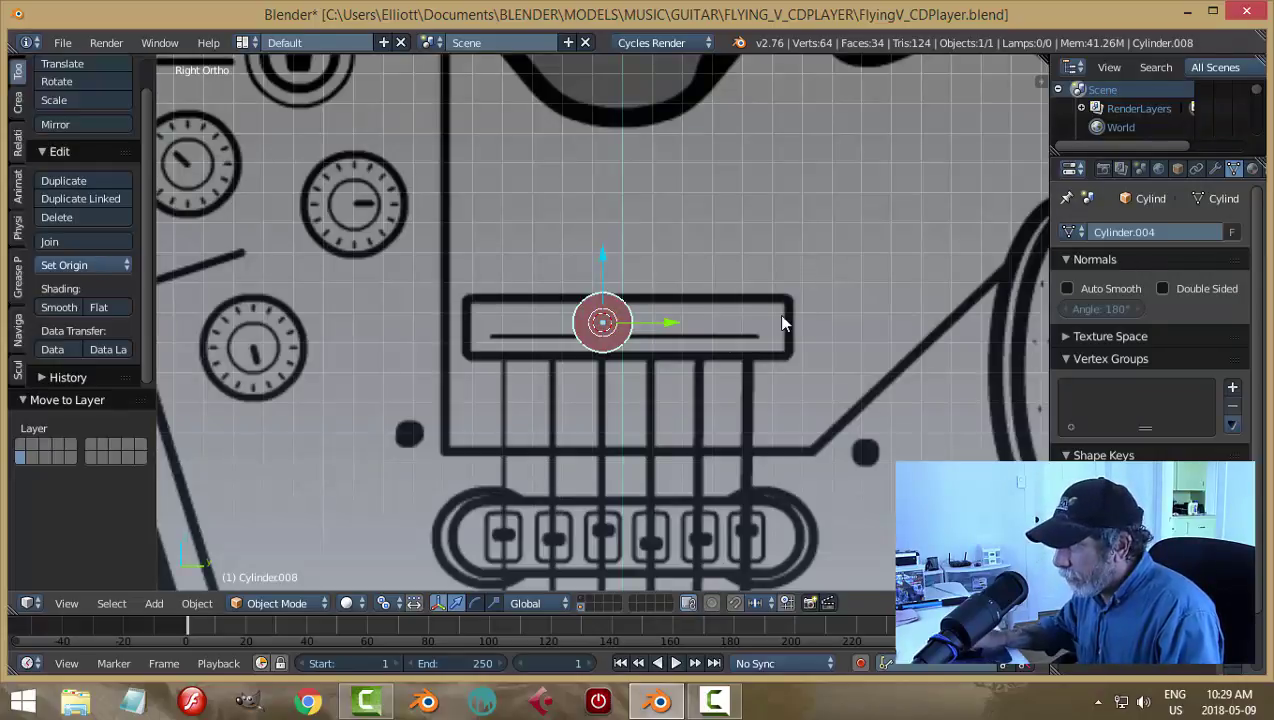
key("Tab")
left_click(797, 408)
scroll(716, 406, "up", 4)
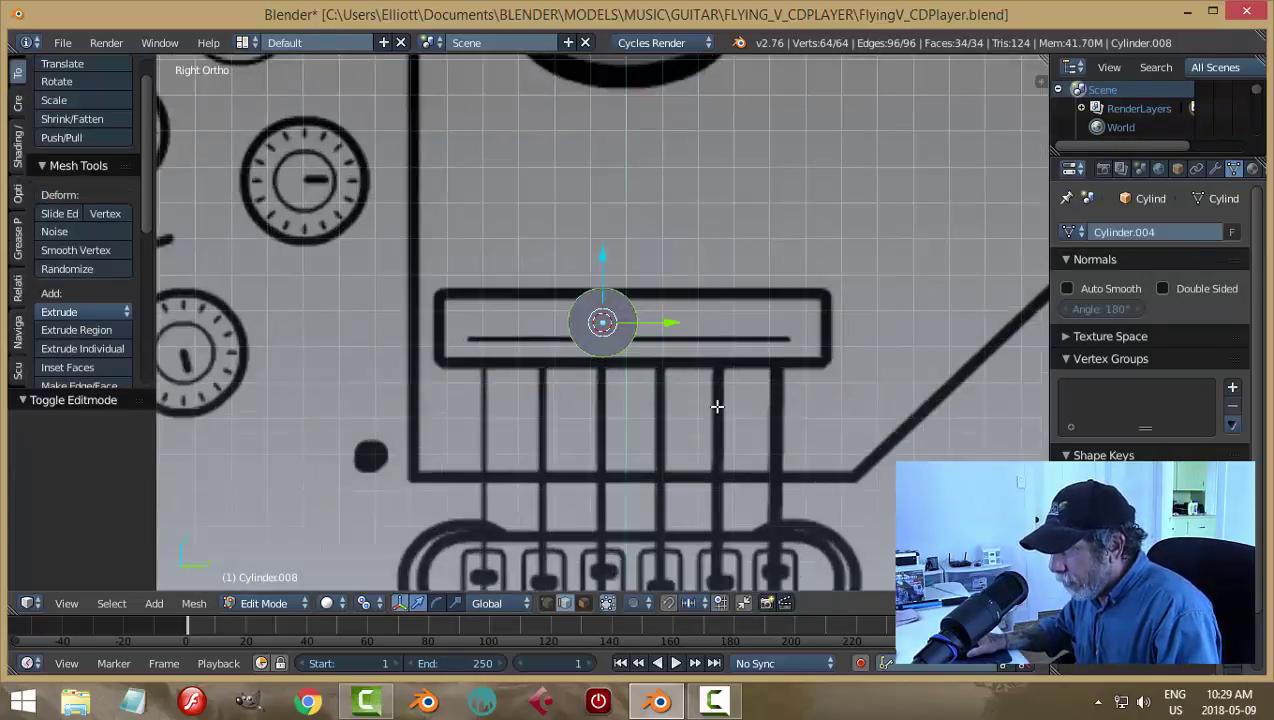
key("z")
left_click(728, 392)
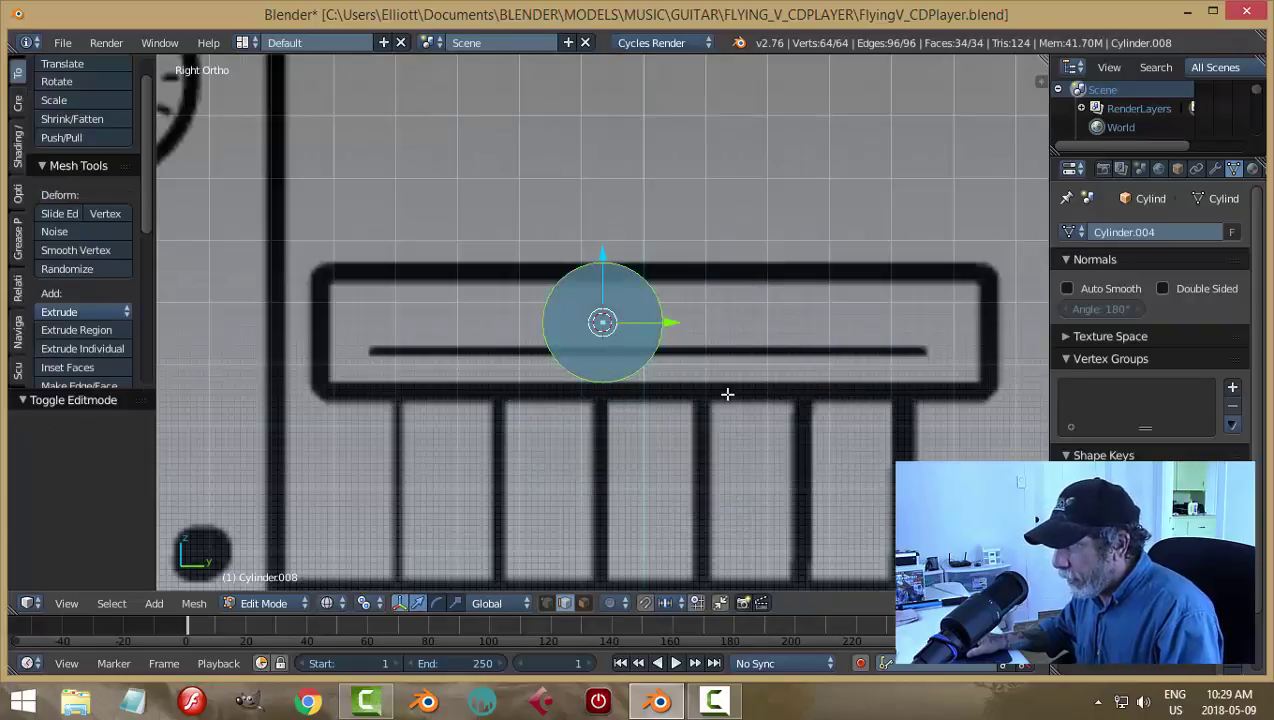
key("ctrl+Tab")
left_click(713, 374)
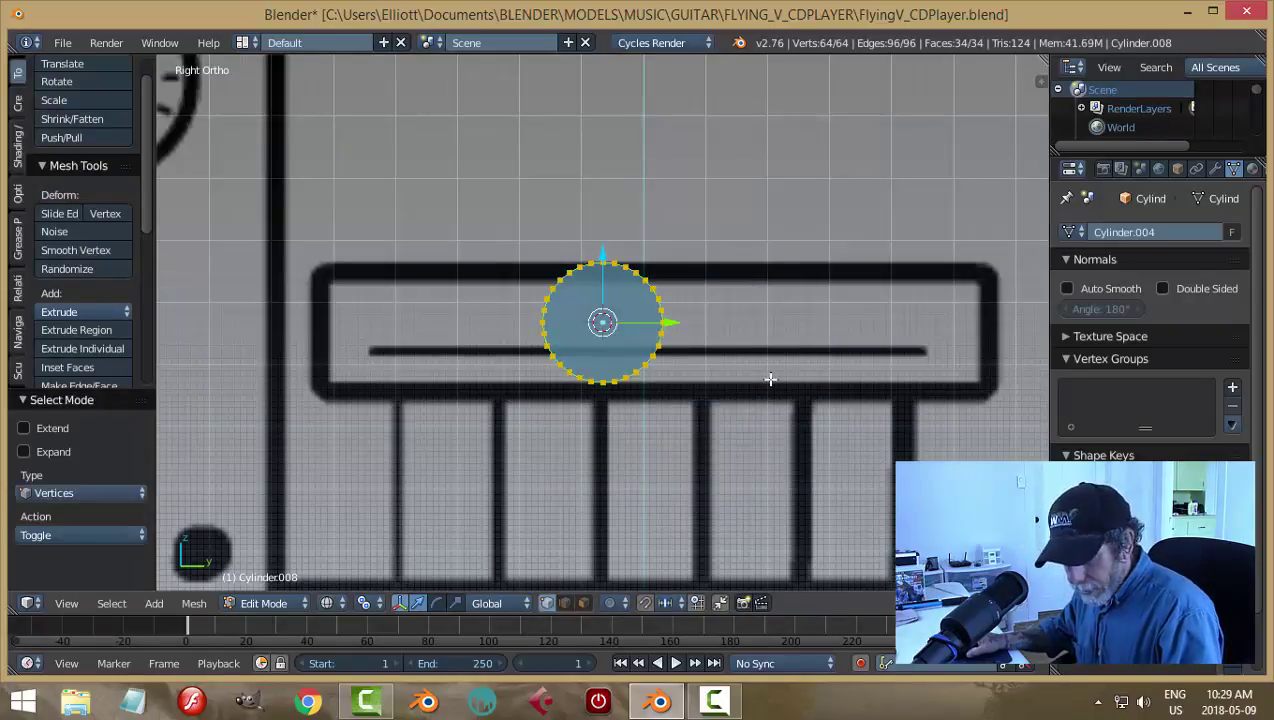
key("a")
key("b")
left_click_drag(697, 438, 611, 235)
key("x")
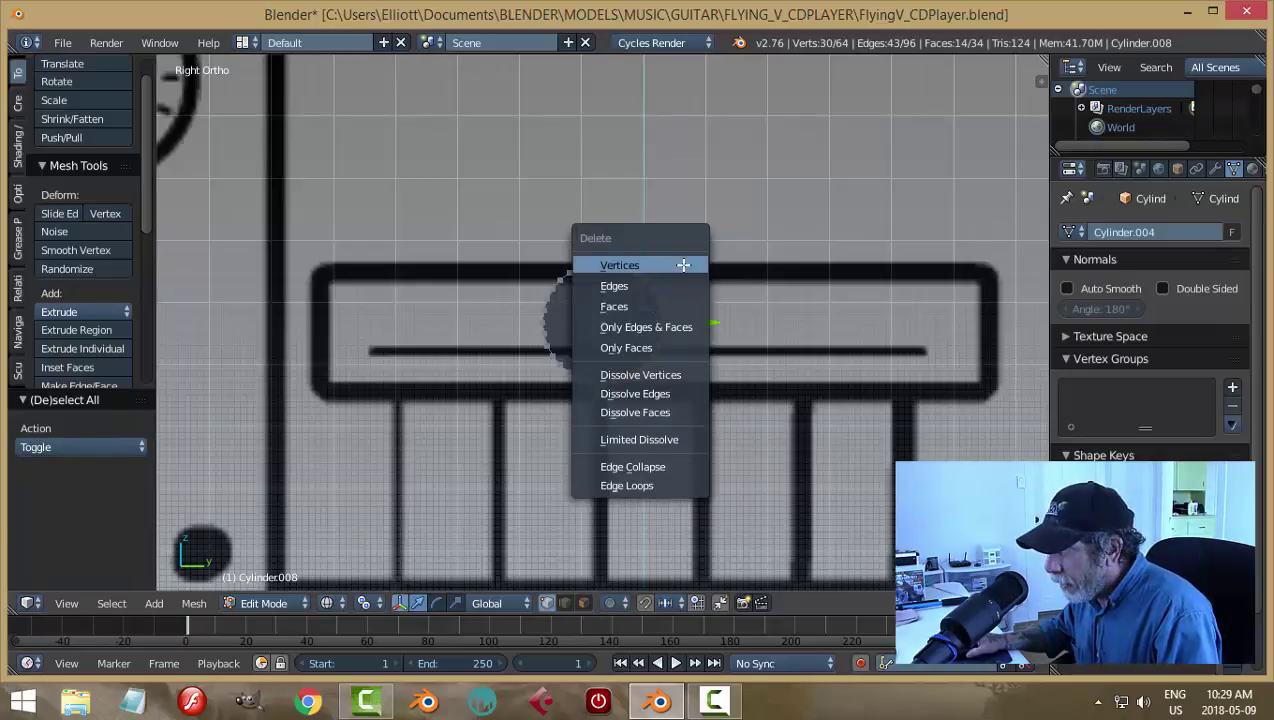
left_click(683, 265)
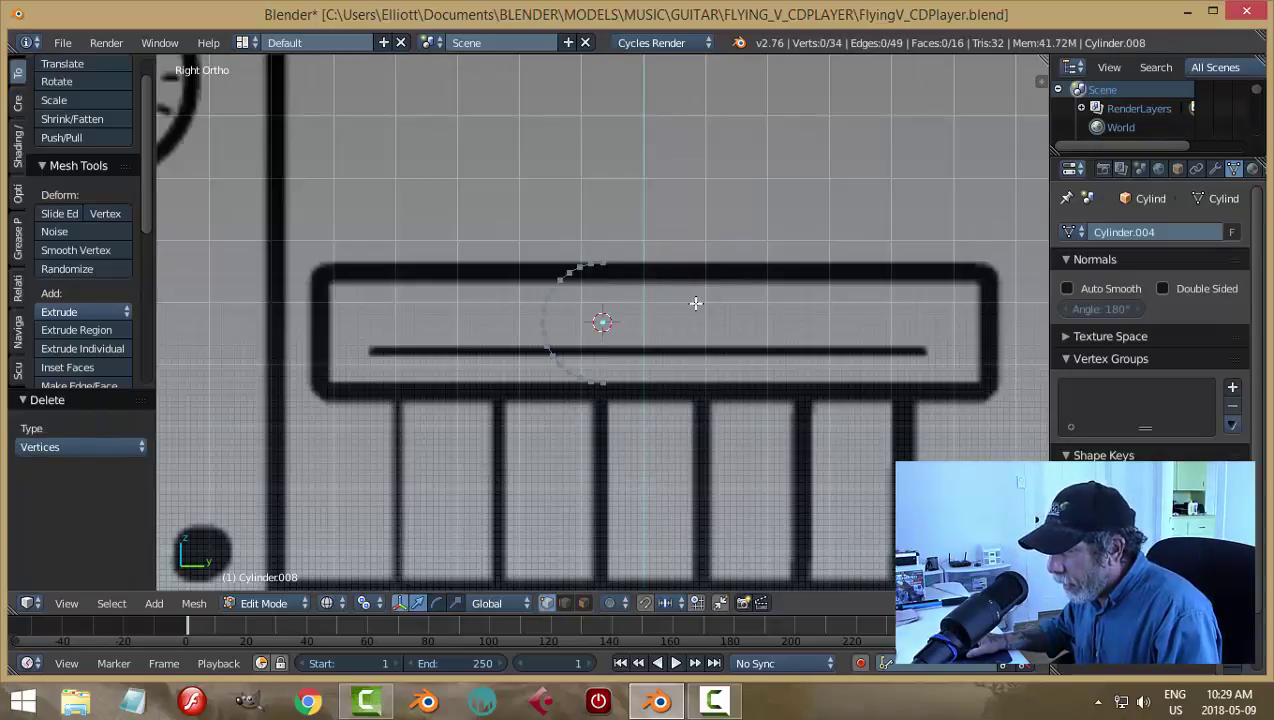
Step: Bridge the two open lengthwise edges of the half cylinder with Bridge Edge Loops to close its flat back
key("KP_4")
key("KP_4")
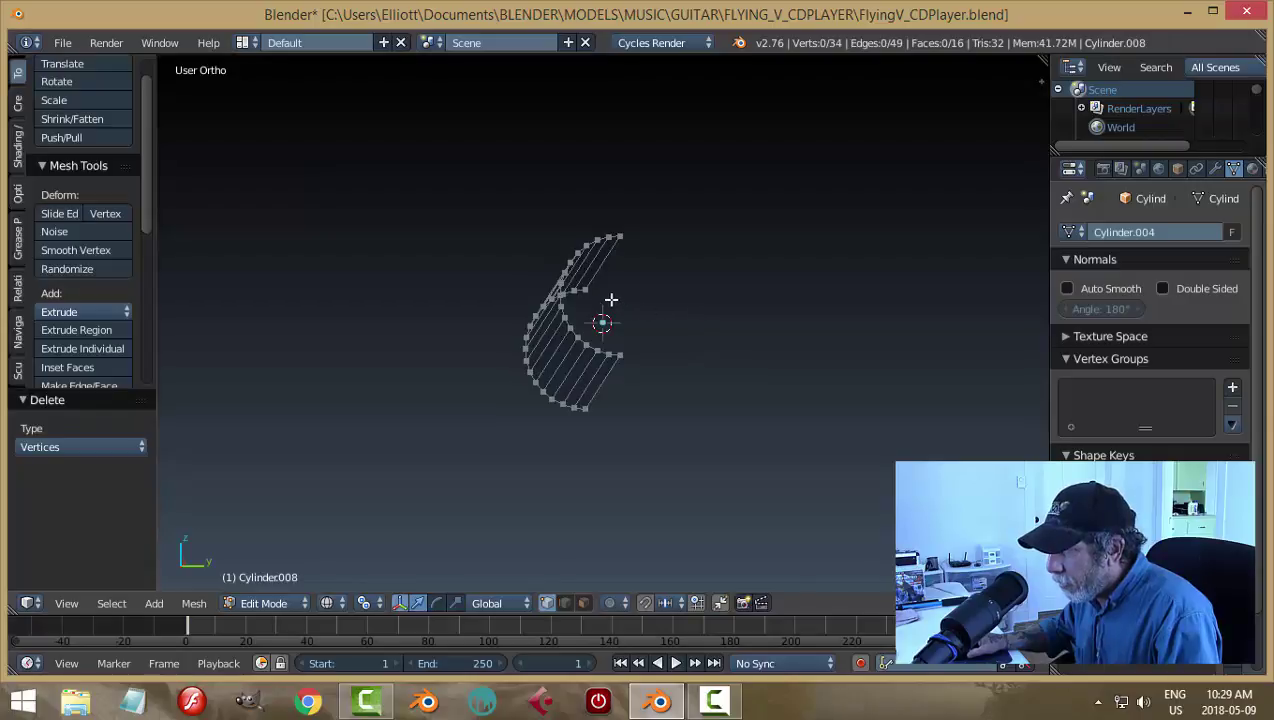
key("ctrl+Tab")
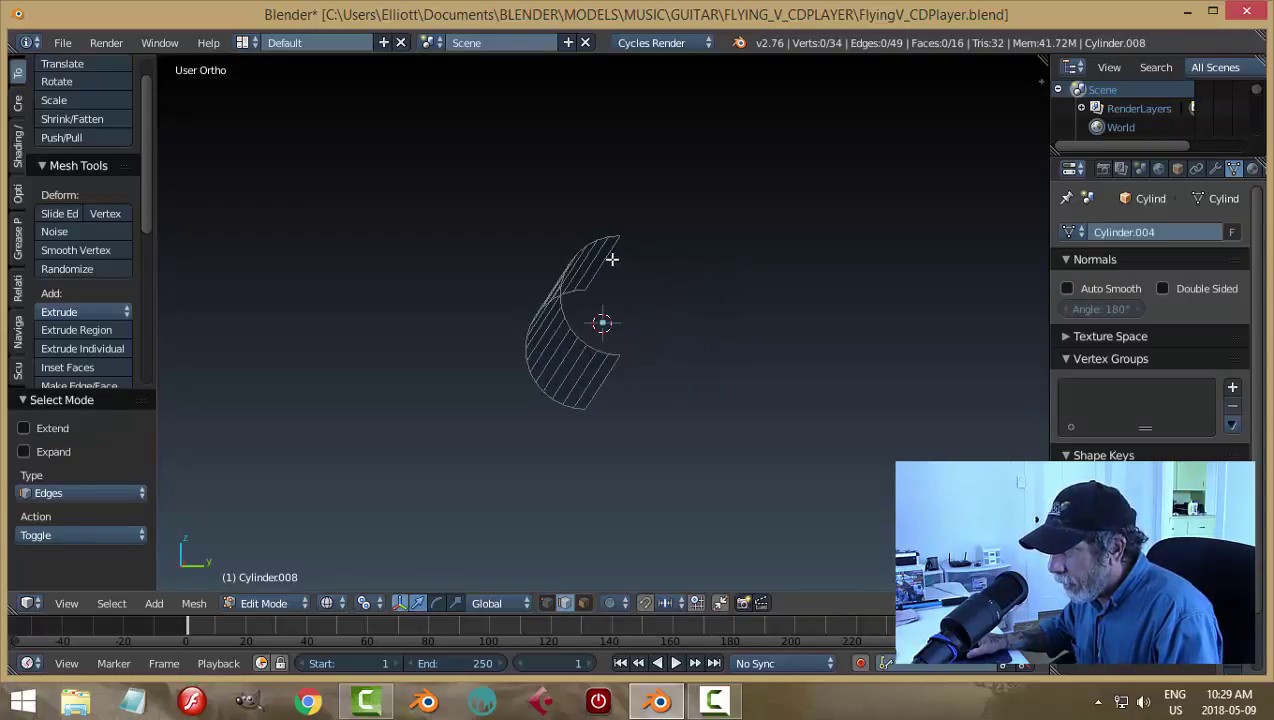
right_click(612, 259)
right_click(620, 368, "shift")
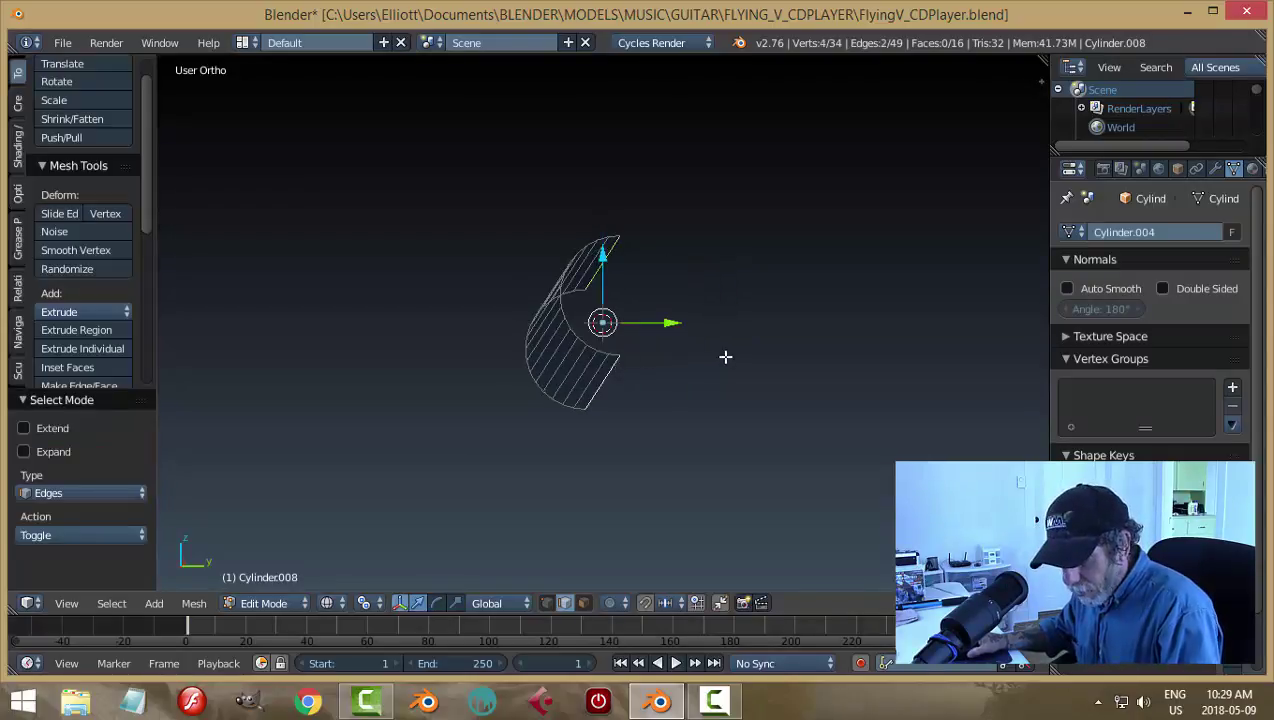
key("ctrl+e")
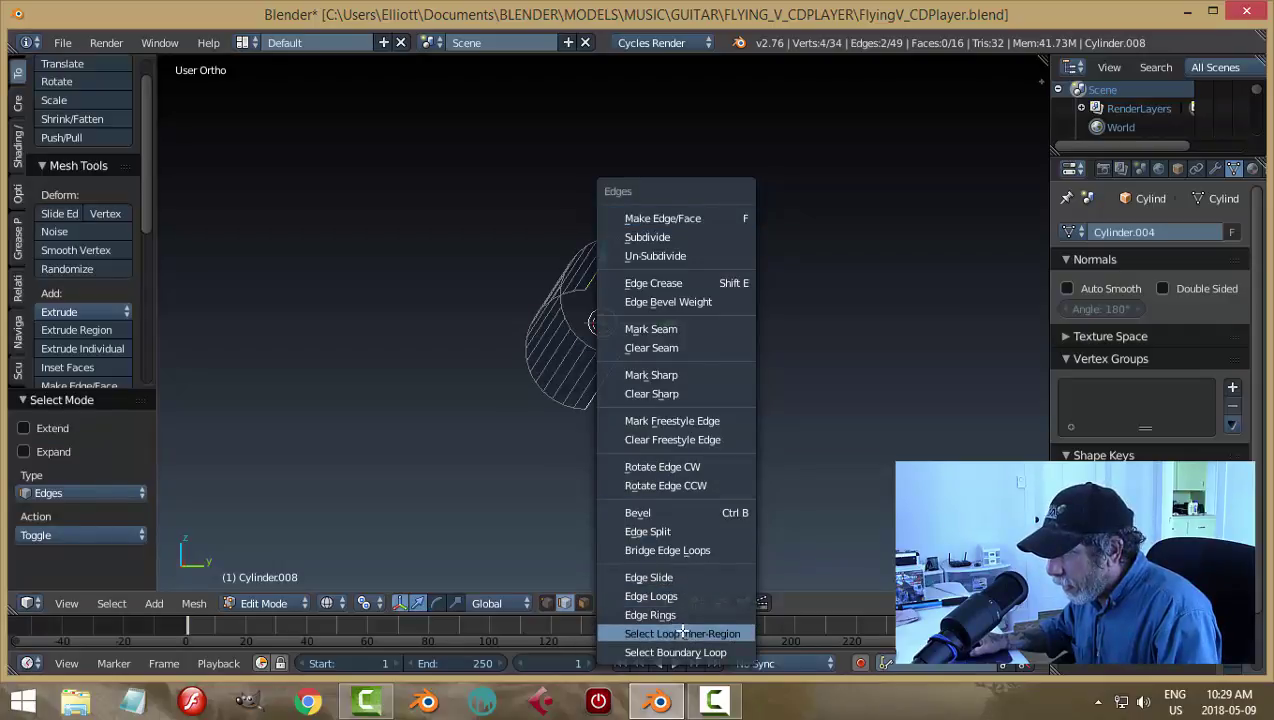
left_click(680, 550)
key("a")
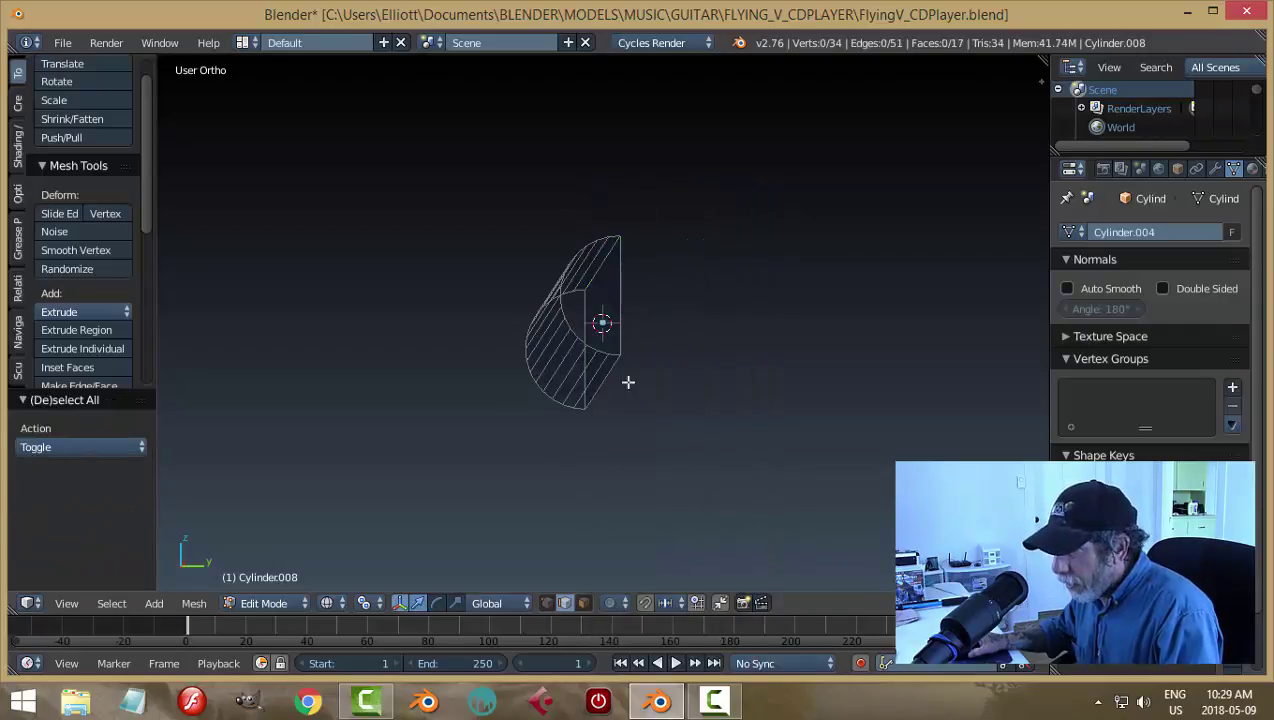
Step: Fill the open semicircular edge loops at both ends of the half cylinder with faces
right_click(585, 290, "alt")
key("f")
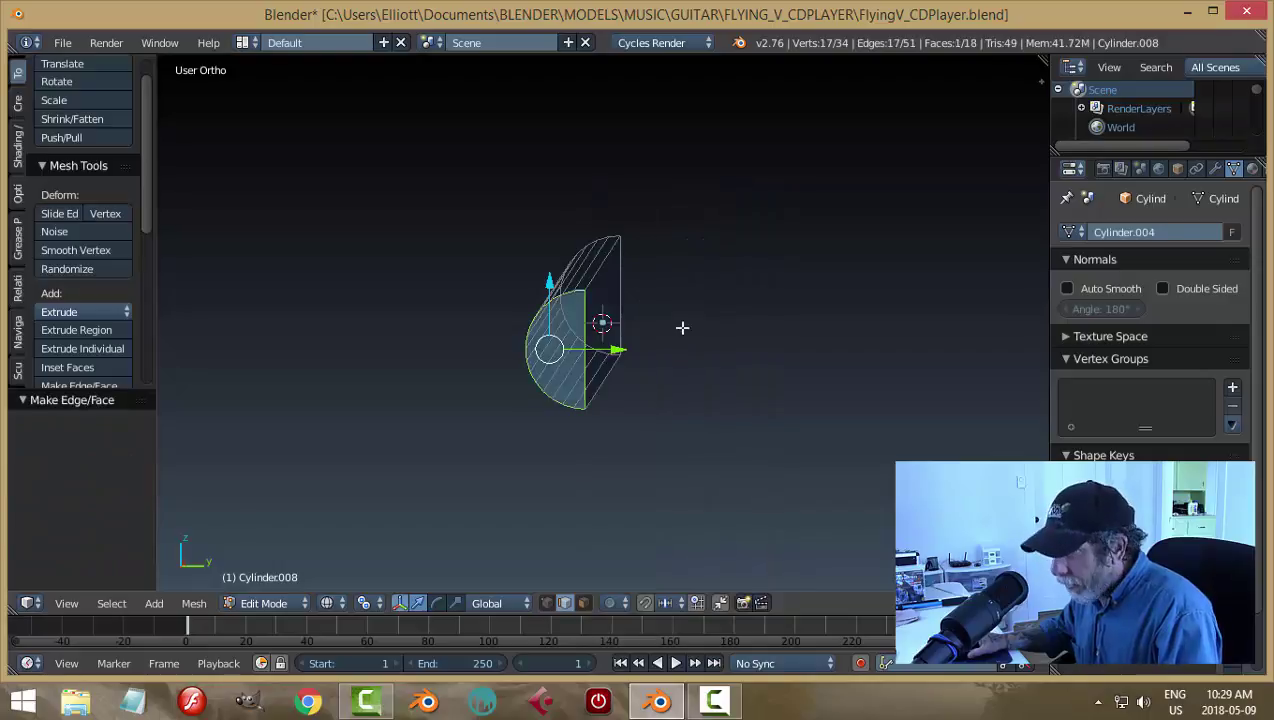
middle_click_drag(676, 286, 741, 291)
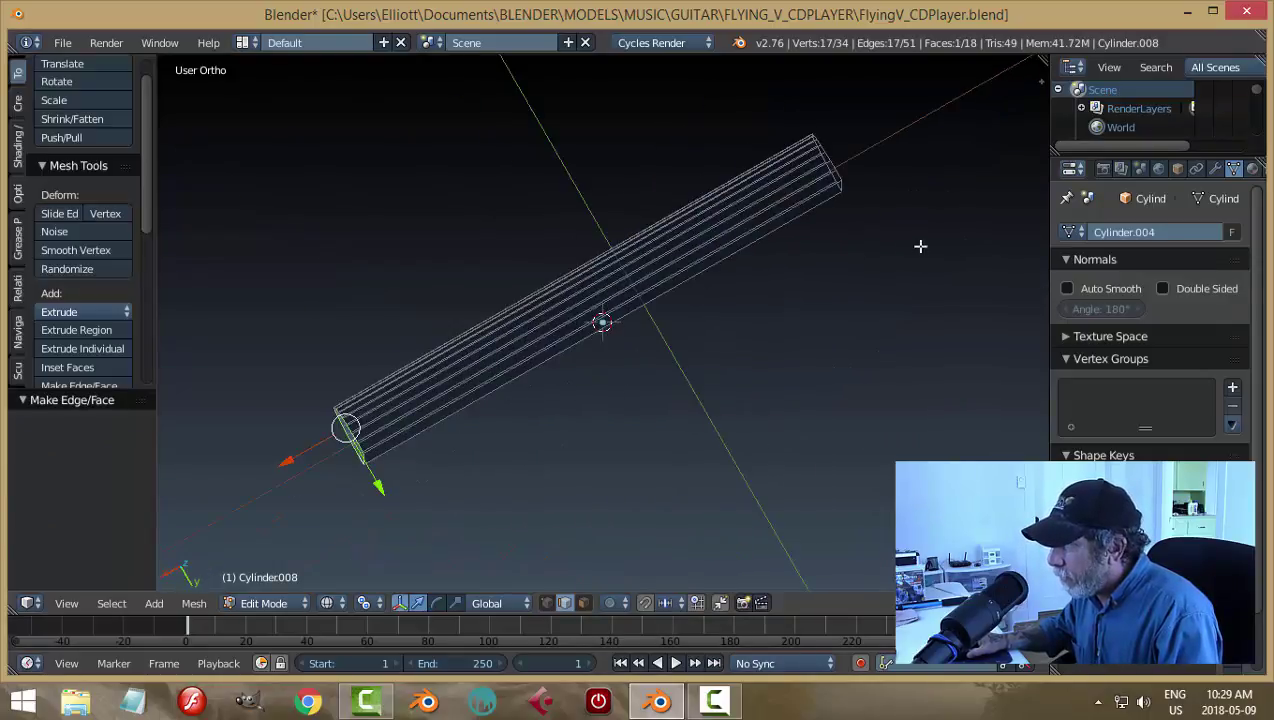
middle_click_drag(920, 245, 766, 116)
right_click(754, 116, "alt+shift")
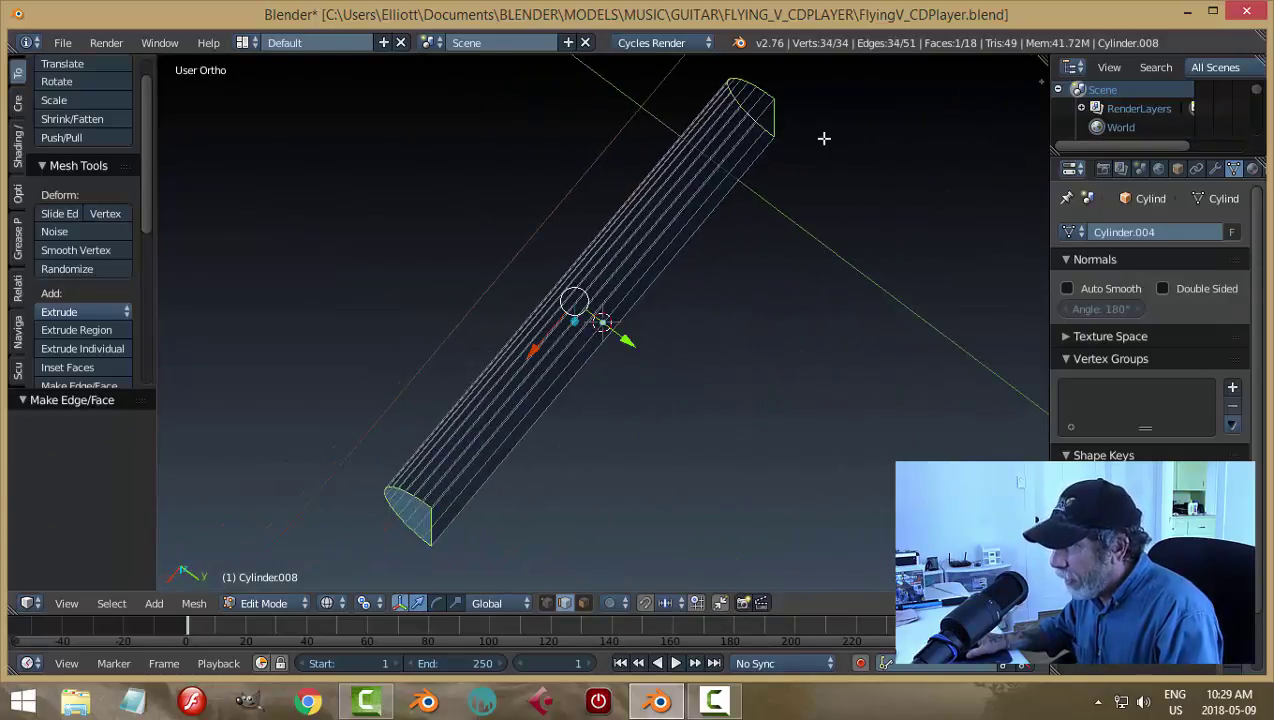
key("f")
key("a")
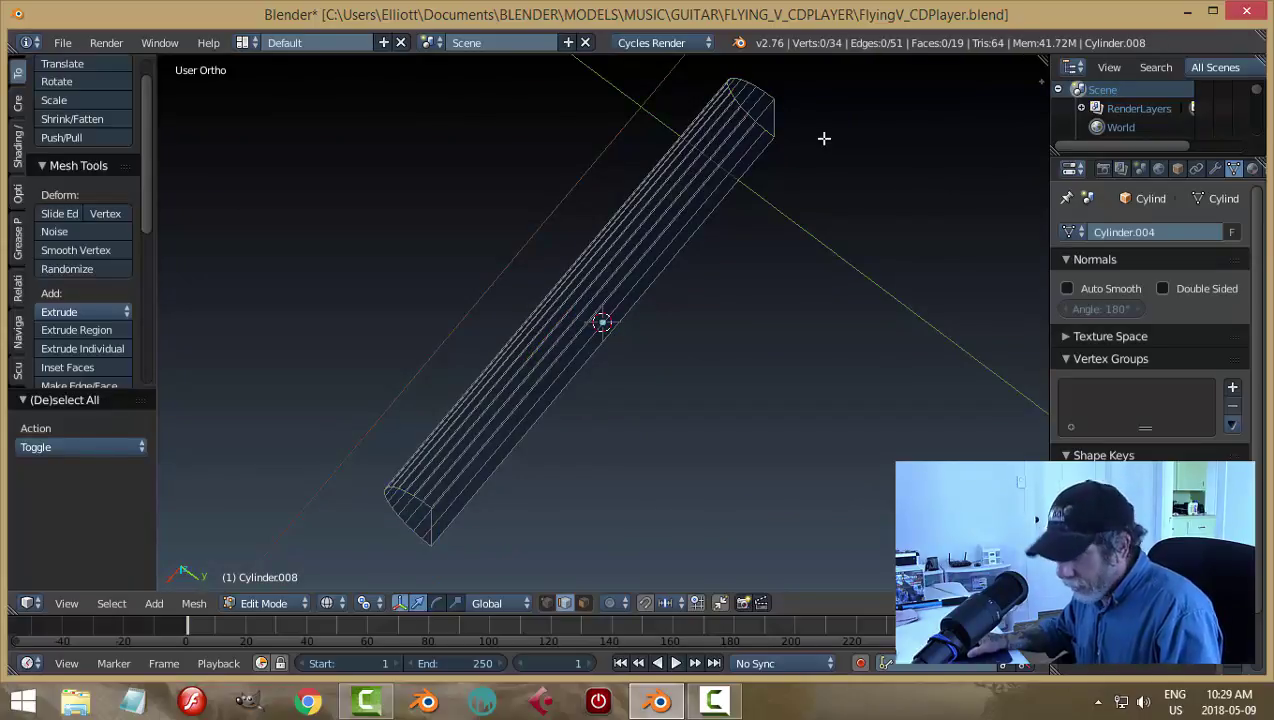
Step: Restore solid shading, return to object mode, move the half cylinder to layer 1 and show that layer
key("z")
left_click(820, 266)
mouse_move(756, 321)
middle_mouse_down()
mouse_move(822, 264)
mouse_move(822, 219)
mouse_move(774, 310)
mouse_move(590, 291)
mouse_move(546, 344)
mouse_move(708, 339)
middle_mouse_up()
key("Tab")
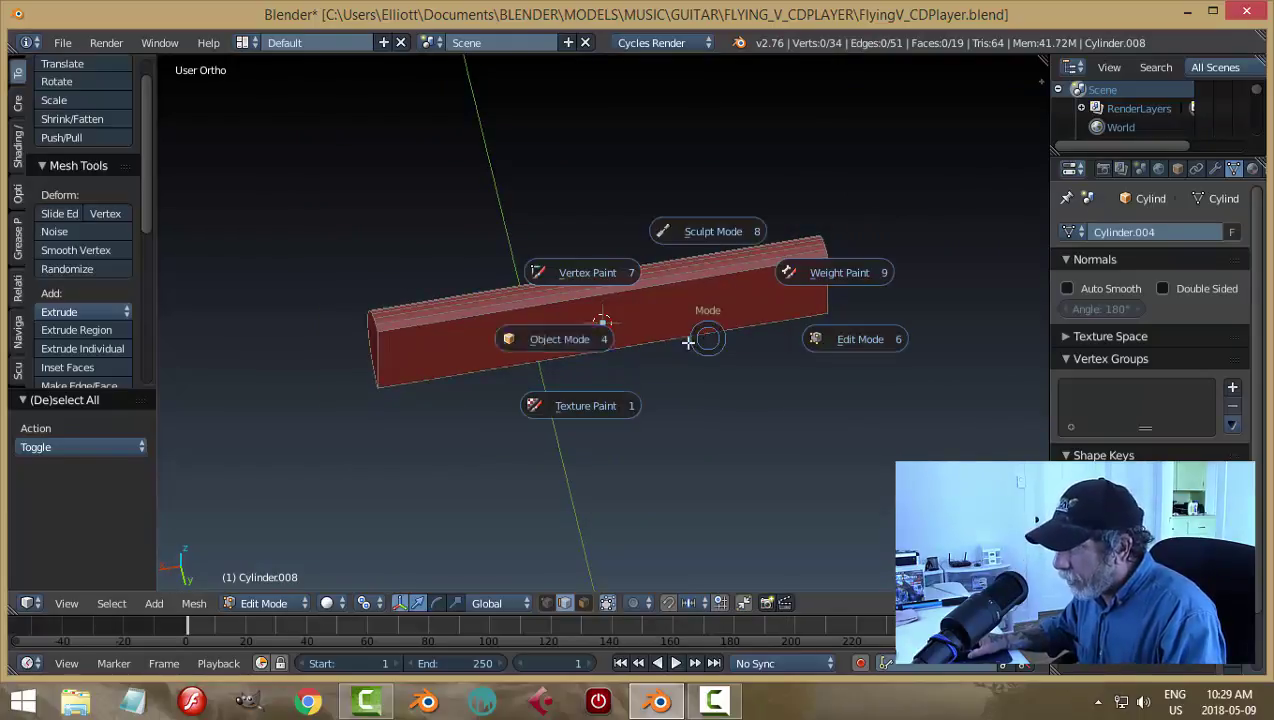
left_click(600, 342)
key("m")
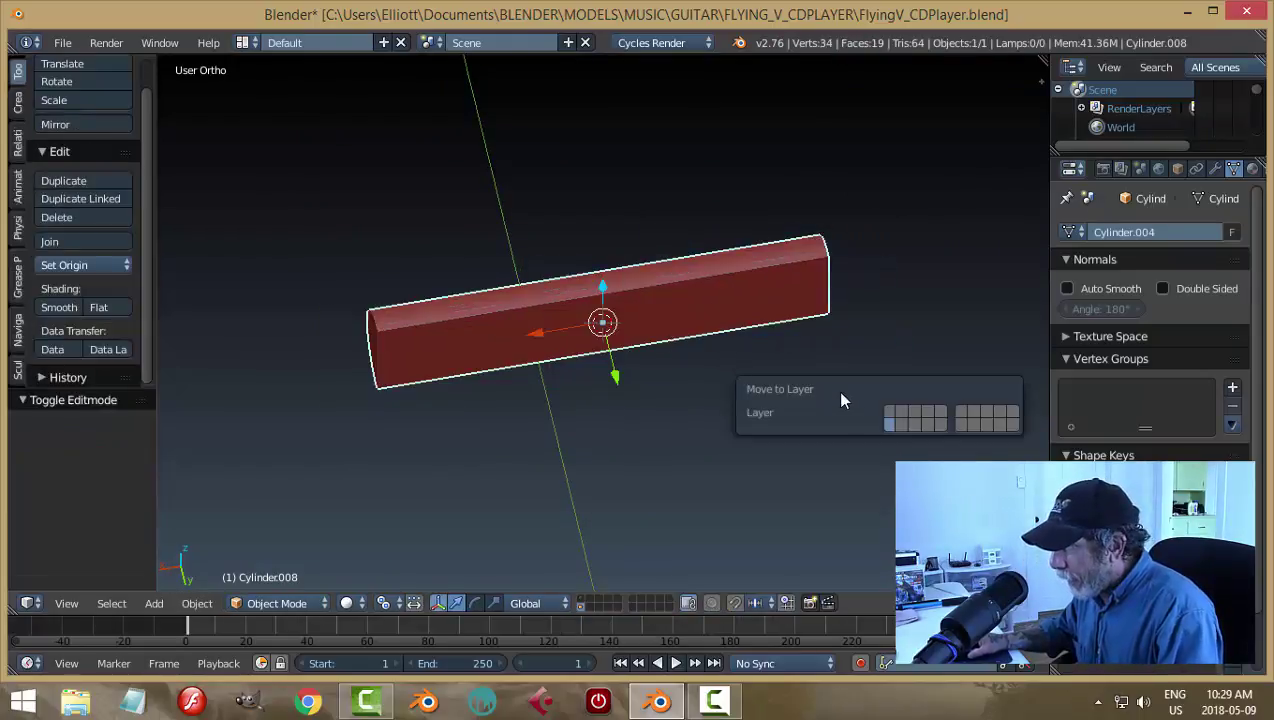
left_click(886, 412)
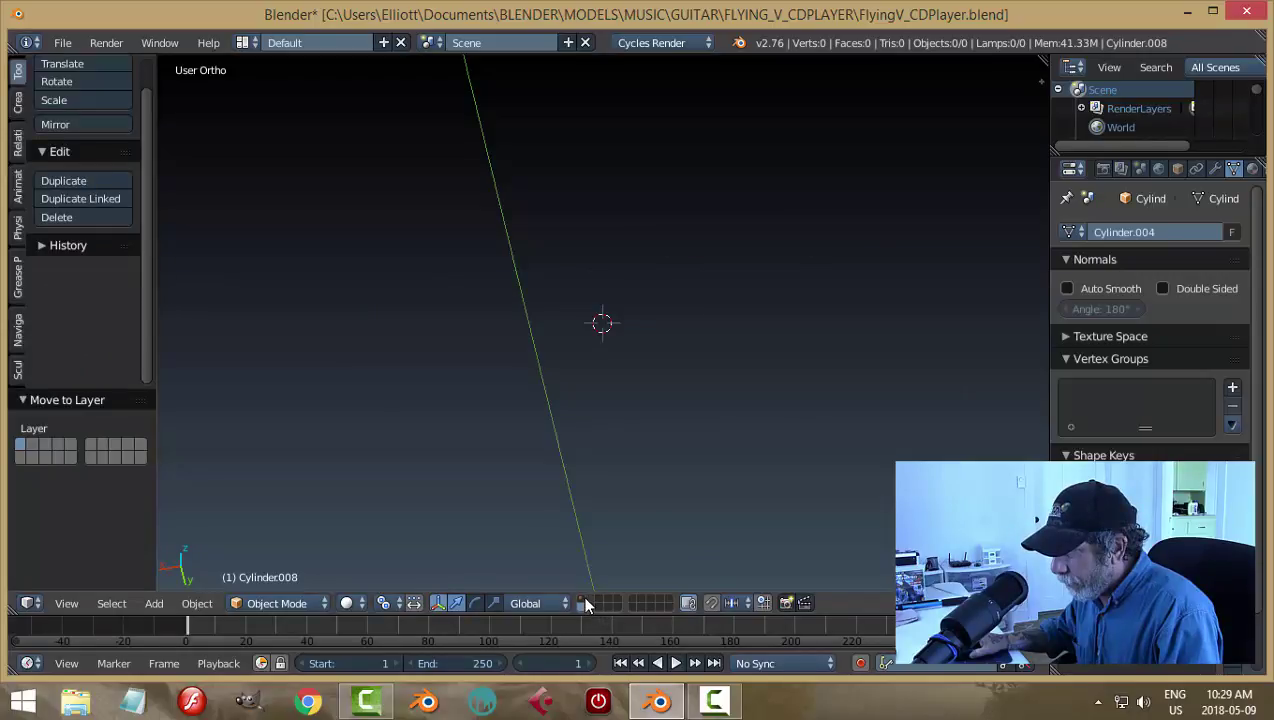
left_click(586, 604)
Step: Check the half cylinder's fit against the rounded bar and the reference drawing in solid and front wireframe views
scroll(645, 404, "down", 3)
middle_click_drag(645, 404, 789, 488)
key("KP_1")
scroll(789, 488, "up", 3)
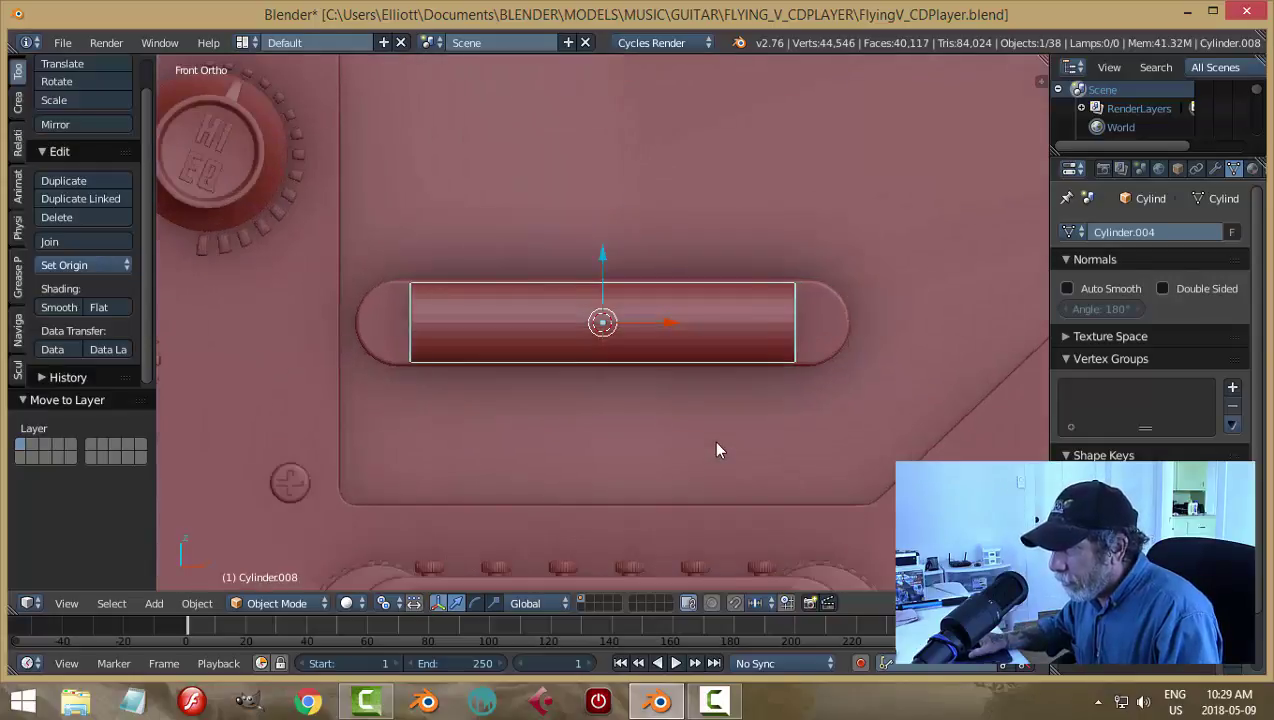
key("a")
middle_click_drag(711, 446, 610, 410)
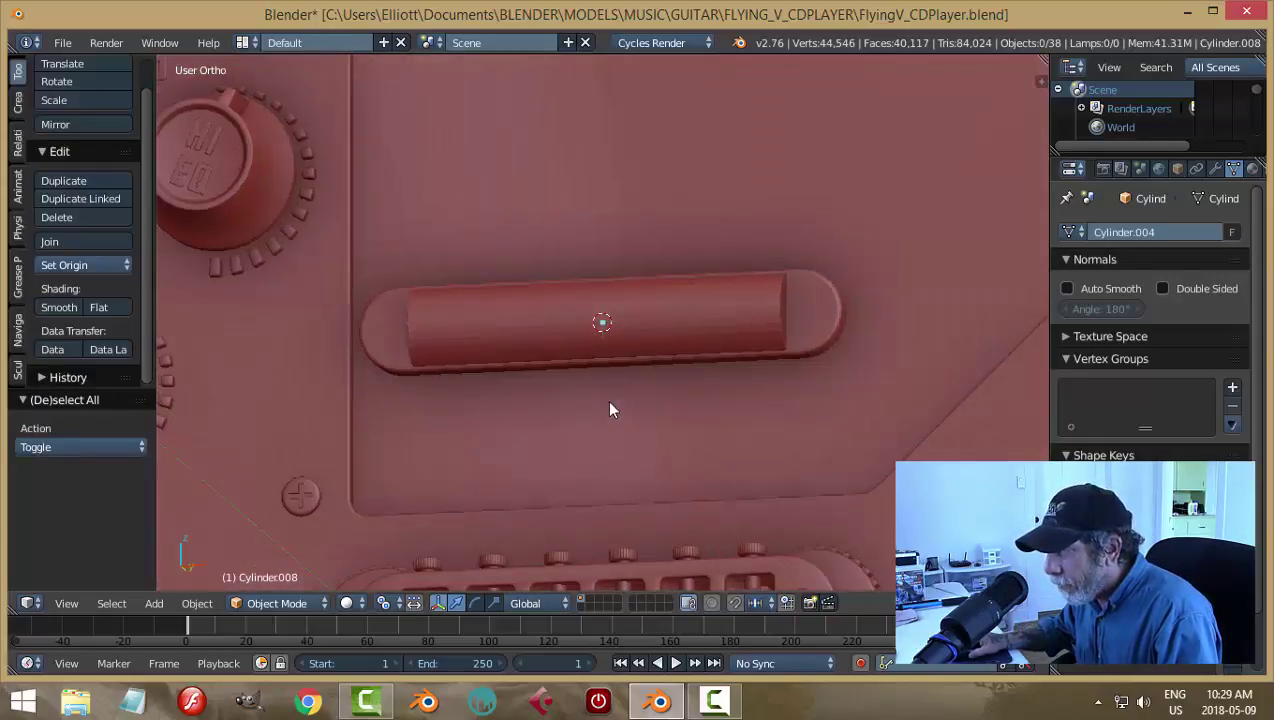
right_click(652, 330)
middle_click_drag(655, 334, 726, 396)
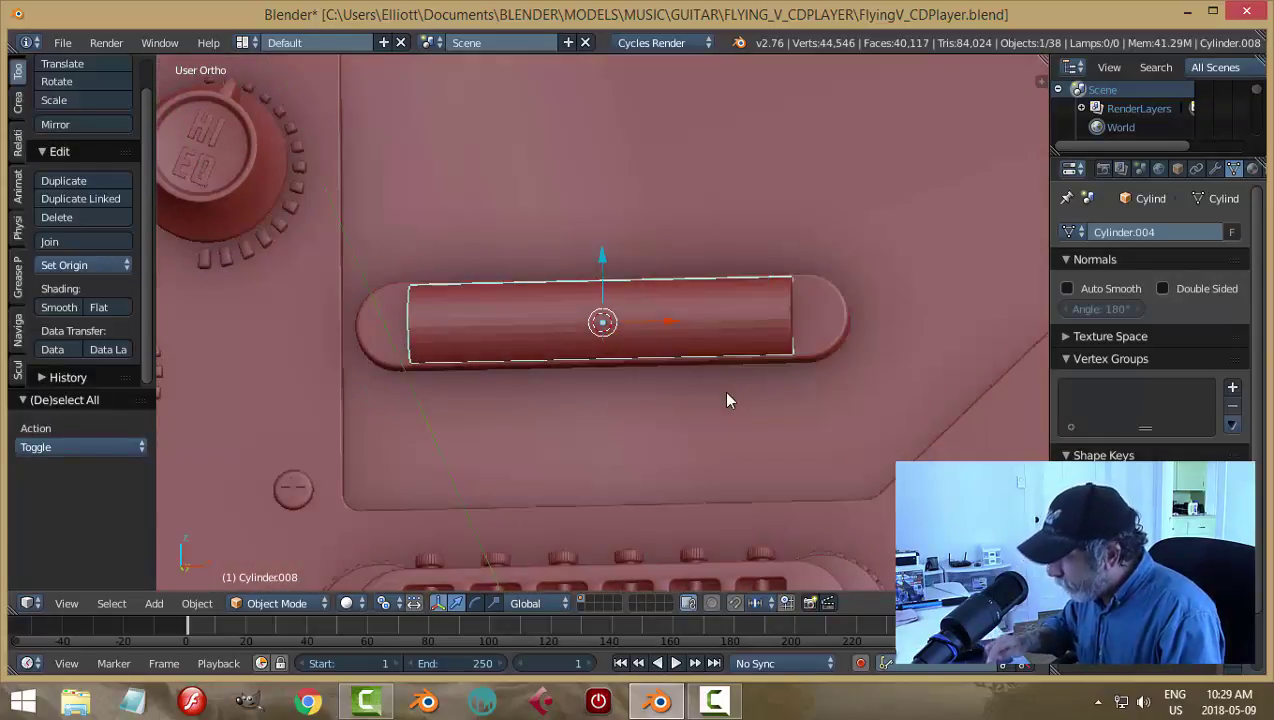
key("KP_1")
key("z")
left_click(851, 390)
scroll(769, 432, "up", 1)
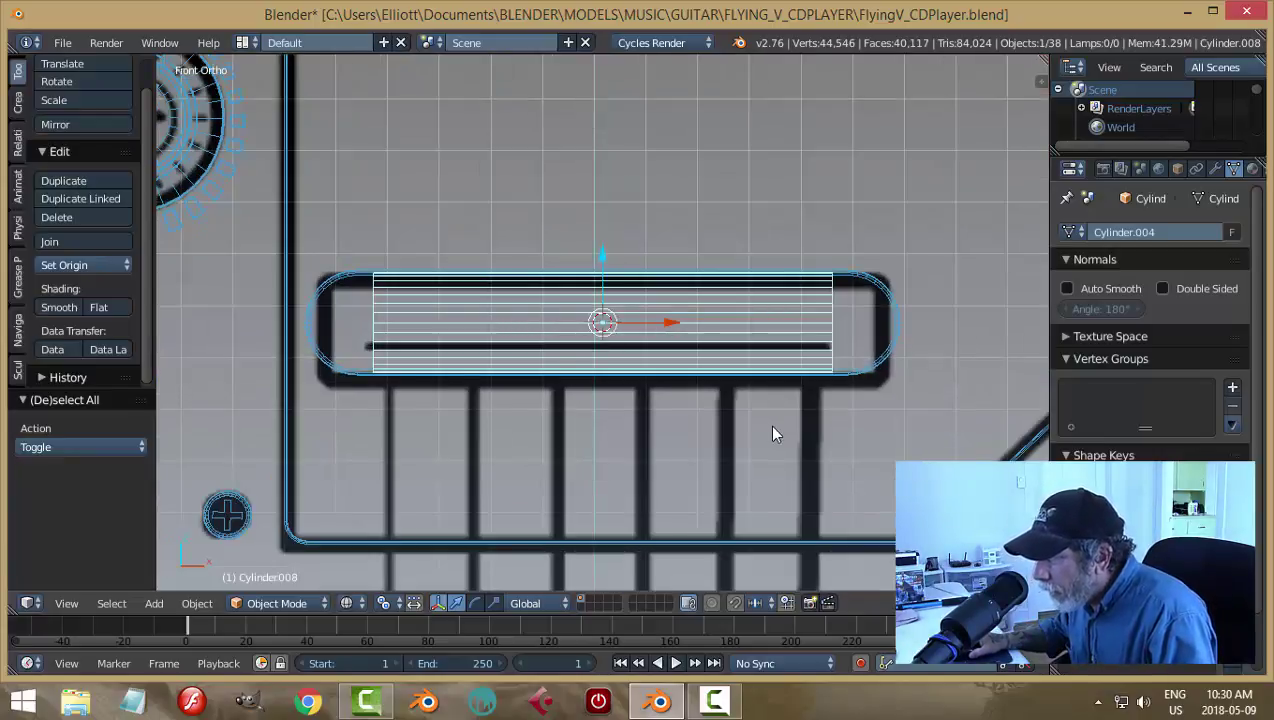
scroll(768, 424, "down", 1)
key("z")
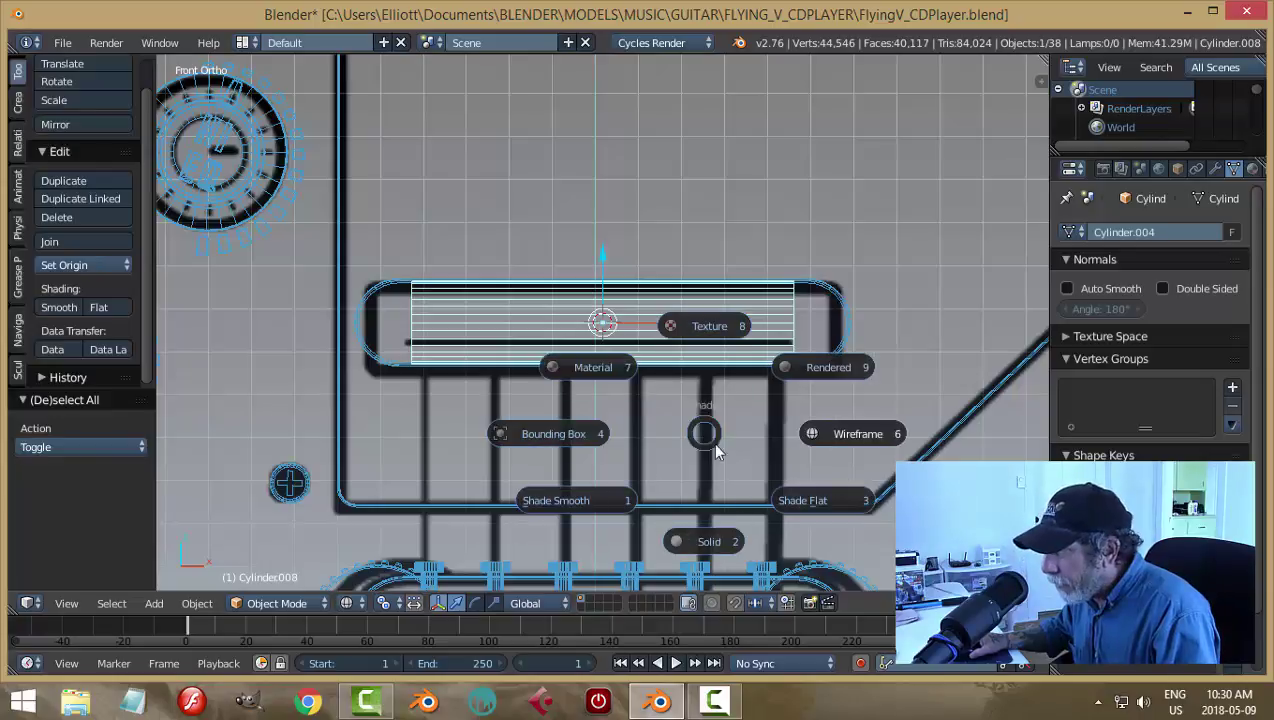
left_click(713, 556)
Step: Apply the half cylinder's rotation and scale
middle_click_drag(570, 401, 635, 398)
key("ctrl+Tab")
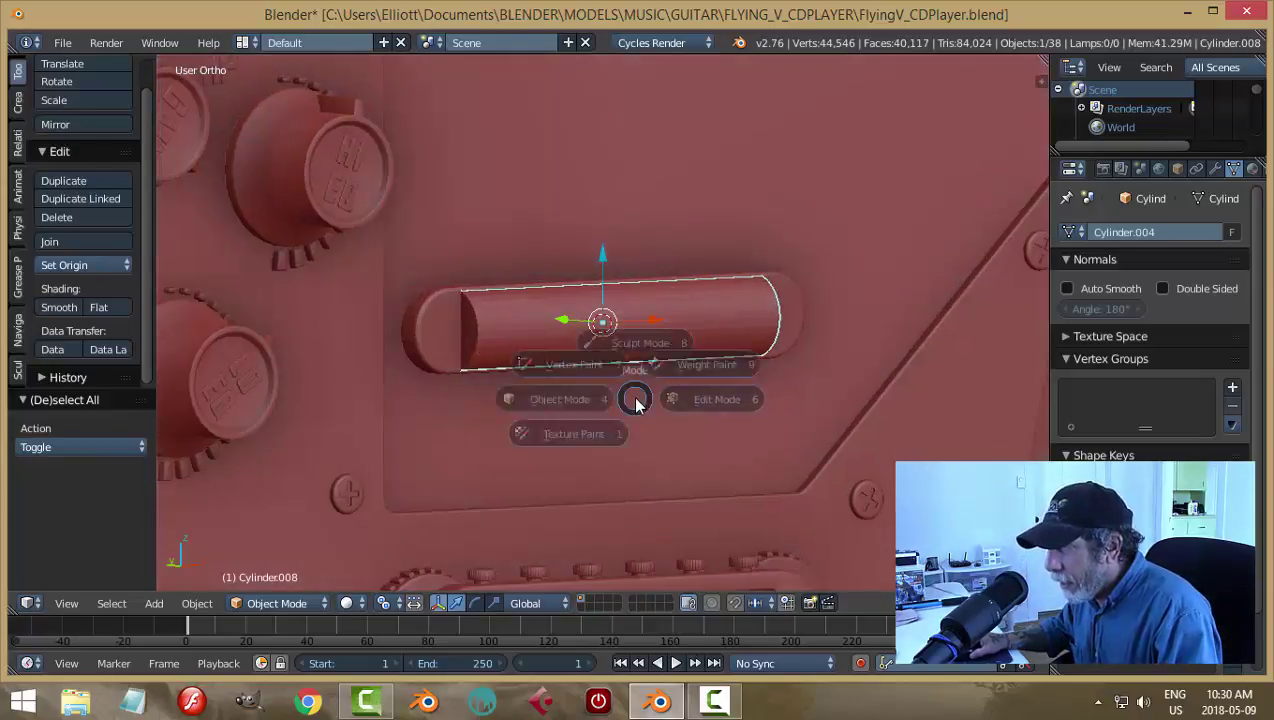
key("Escape")
key("ctrl+a")
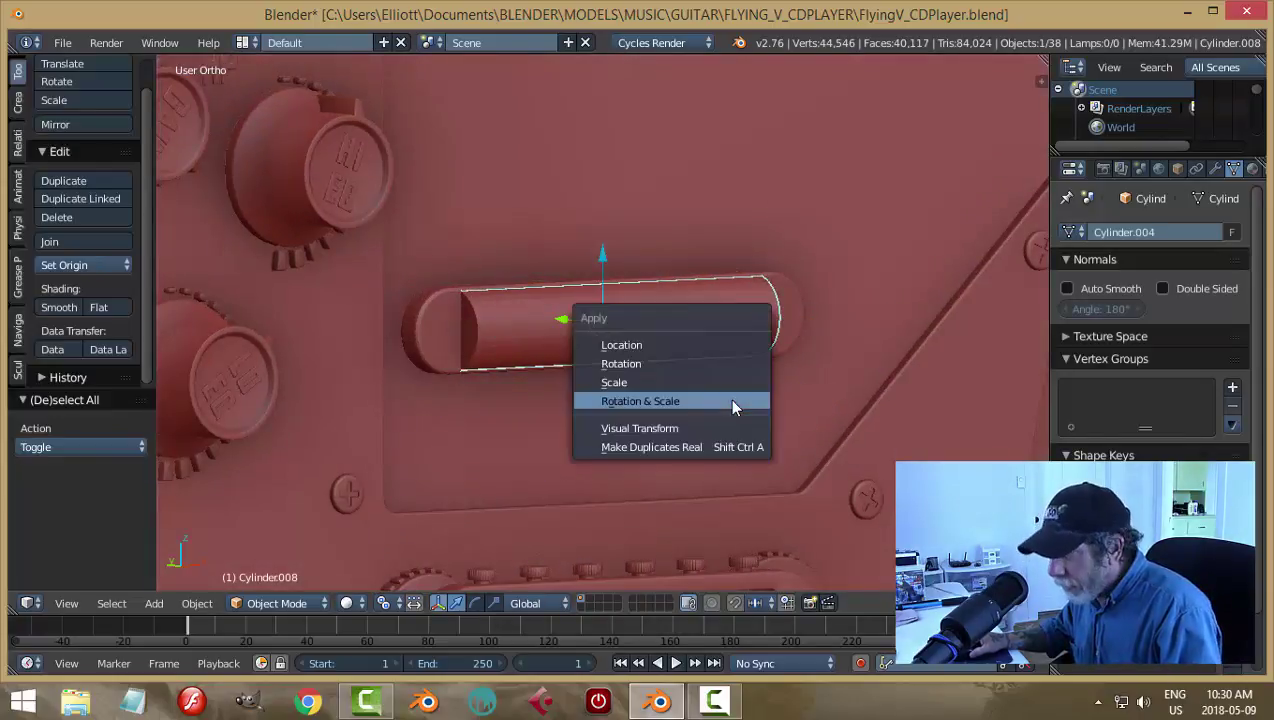
left_click(729, 398)
Step: Bevel the edge loops at both ends of the half cylinder with an offset of about 0.008 and 2 segments
key("ctrl+Tab")
left_click(785, 397)
key("ctrl+Tab")
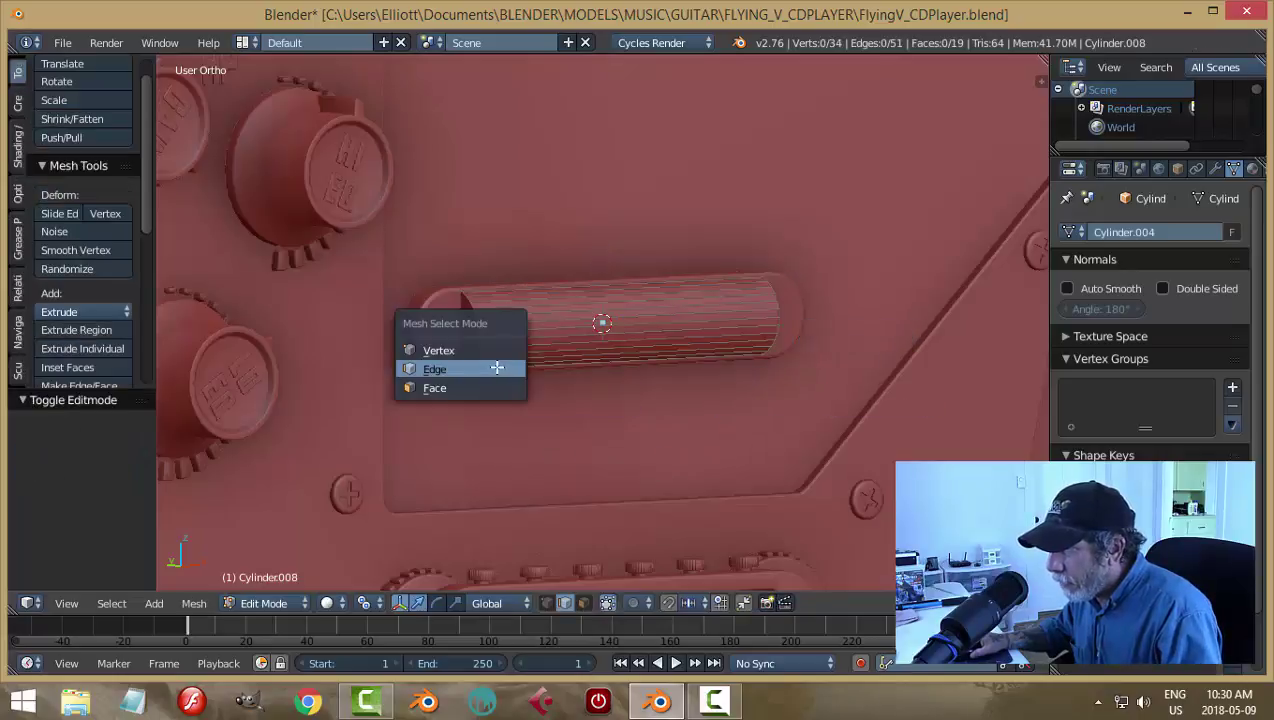
left_click(481, 360)
left_click(473, 307, "alt")
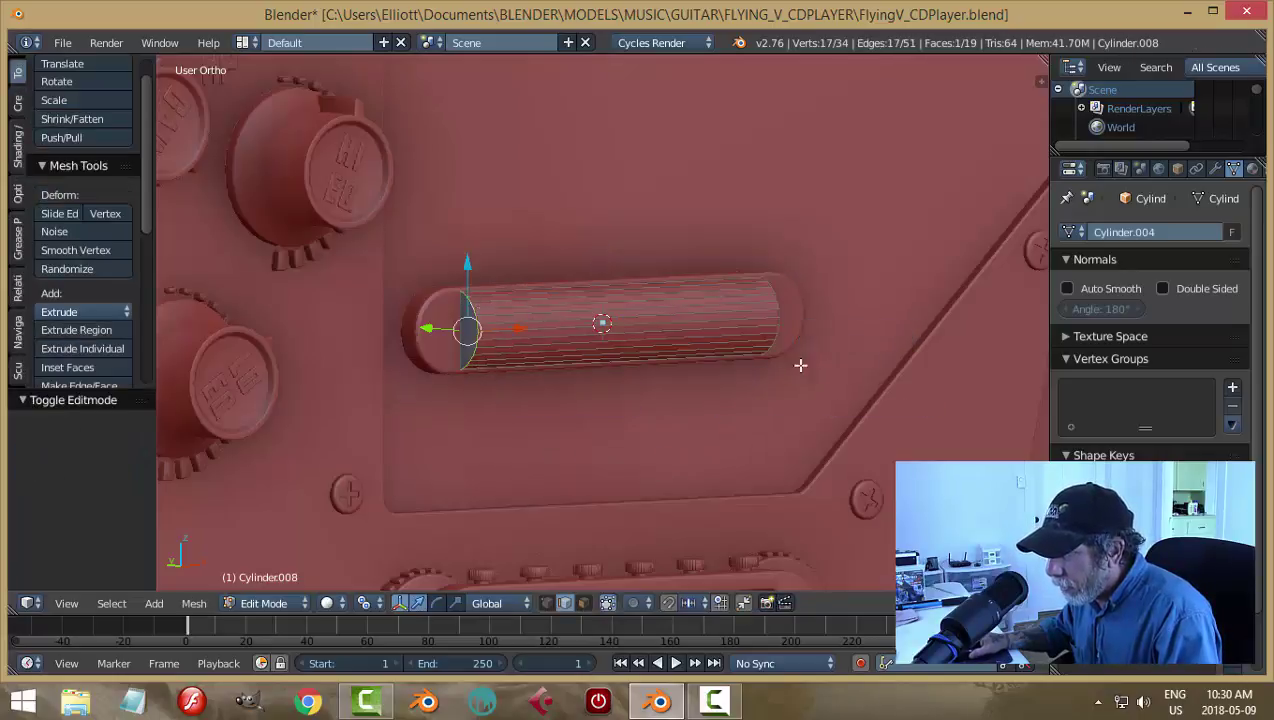
middle_click_drag(774, 380, 718, 358)
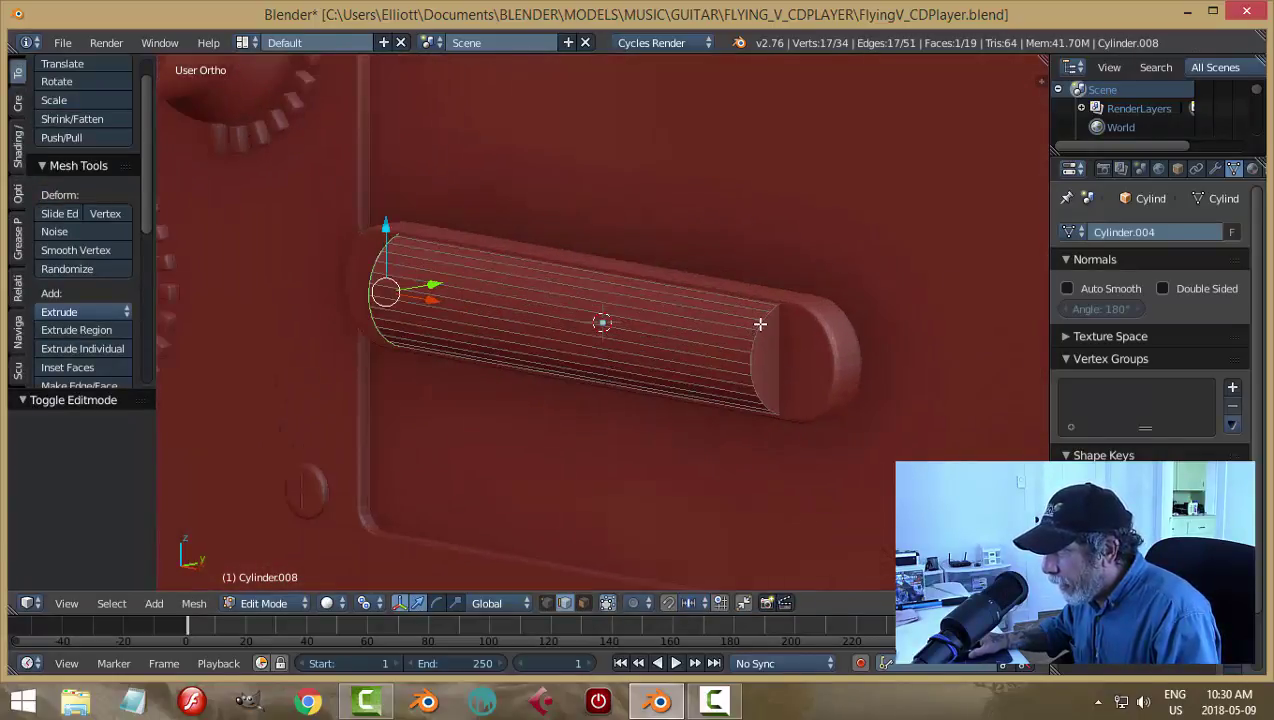
left_click(760, 324, "alt+shift")
key("ctrl+b")
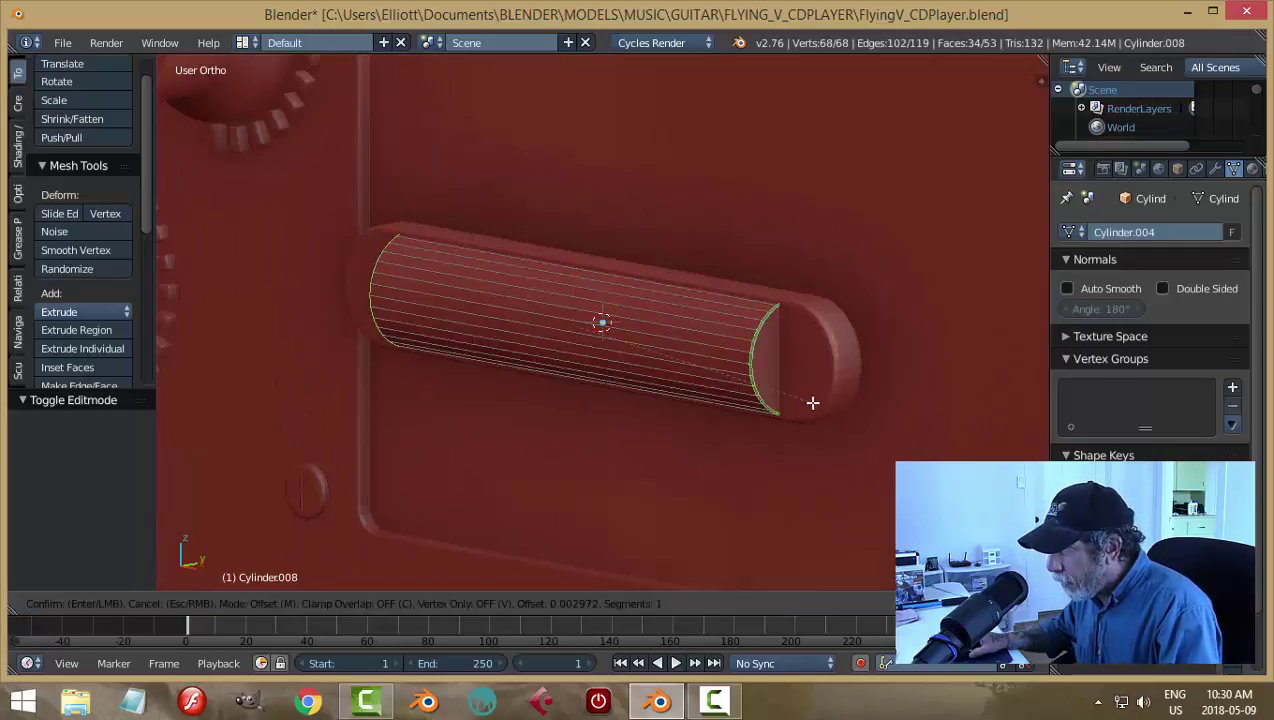
scroll(814, 403, "up", 1)
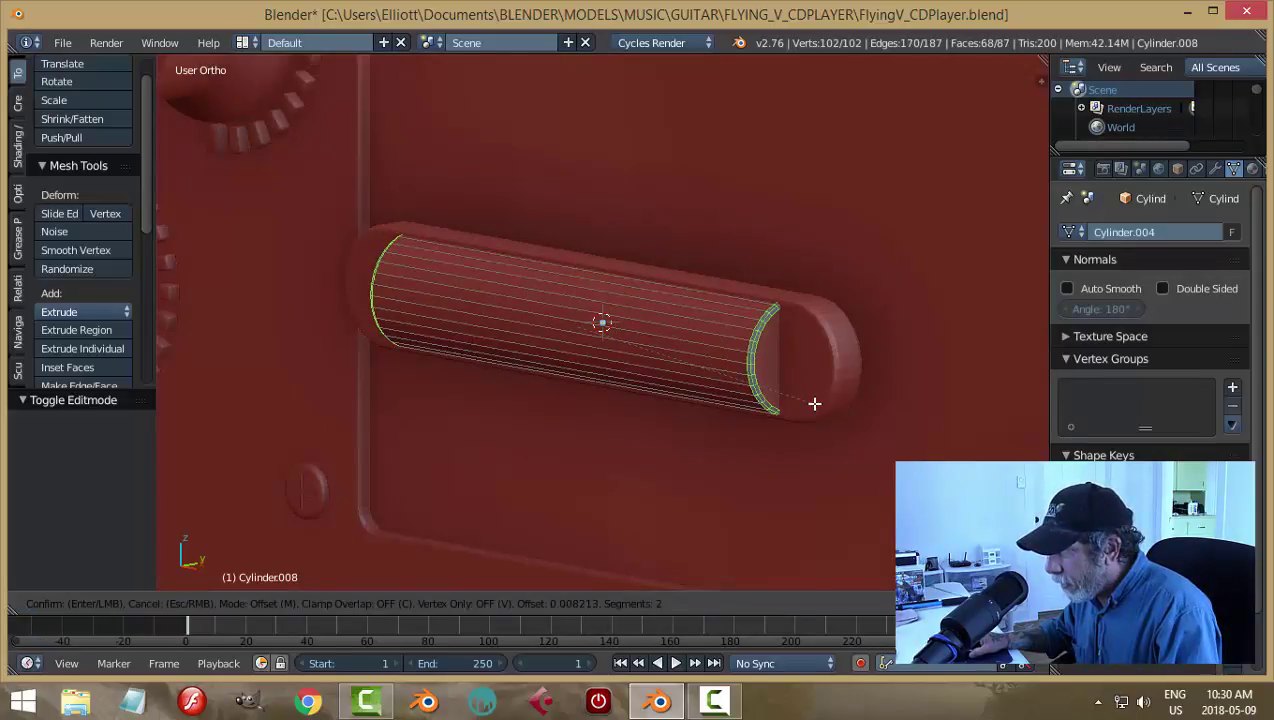
left_click(814, 403)
key("a")
Step: Return to object mode and apply smooth shading to the half cylinder
key("ctrl+Tab")
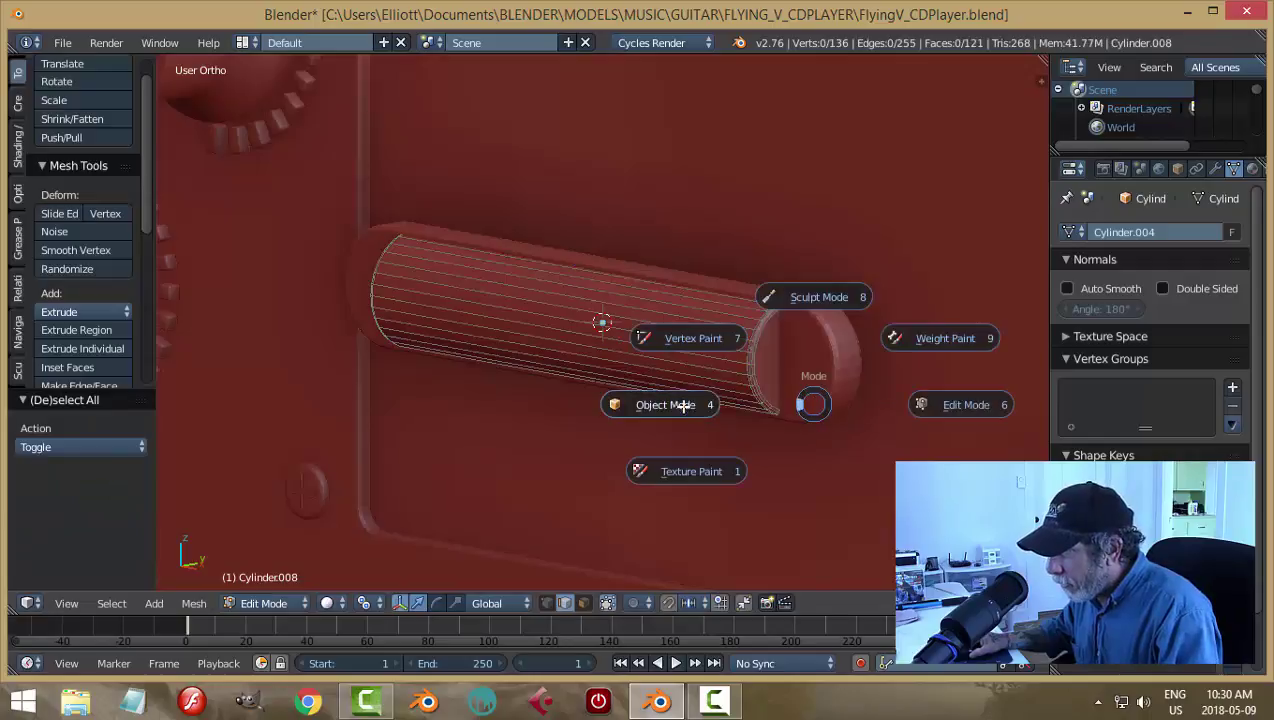
left_click(665, 404)
left_click(58, 307)
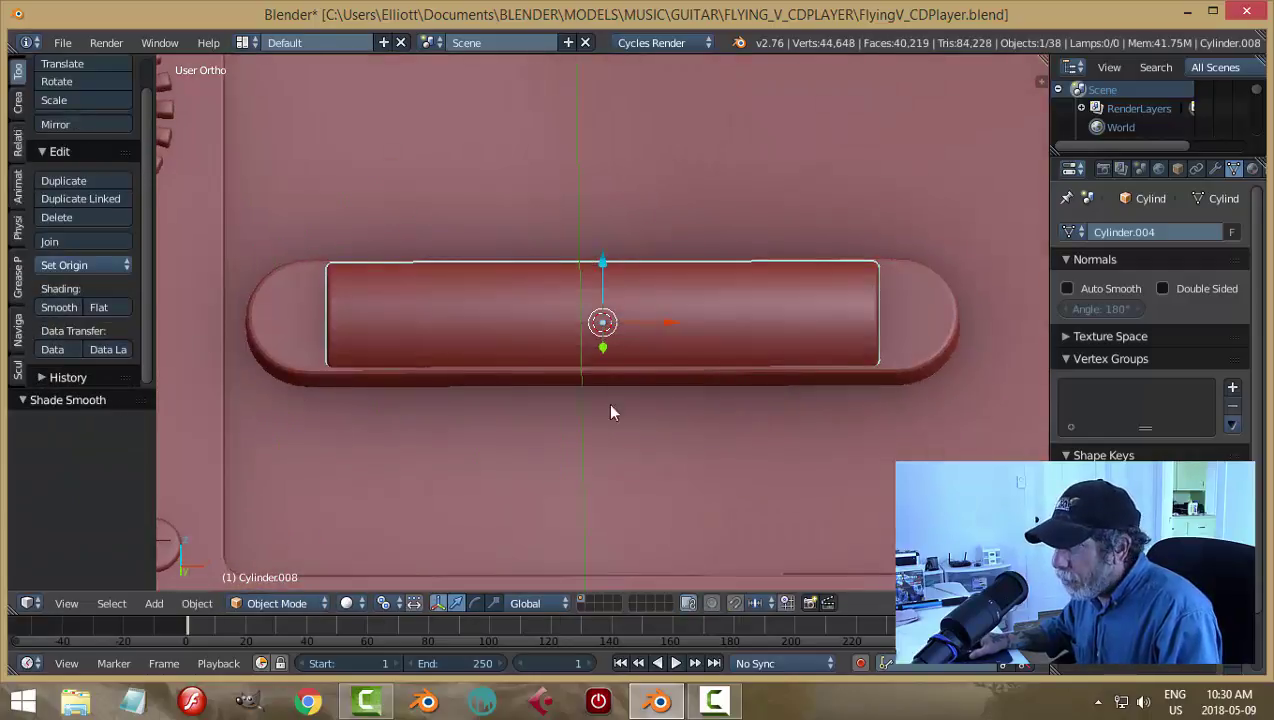
key("a")
Step: Apply smooth shading to the rounded bar beneath the half cylinder and save the file
mouse_move(515, 452)
middle_mouse_down()
mouse_move(588, 404)
mouse_move(276, 282)
middle_mouse_up()
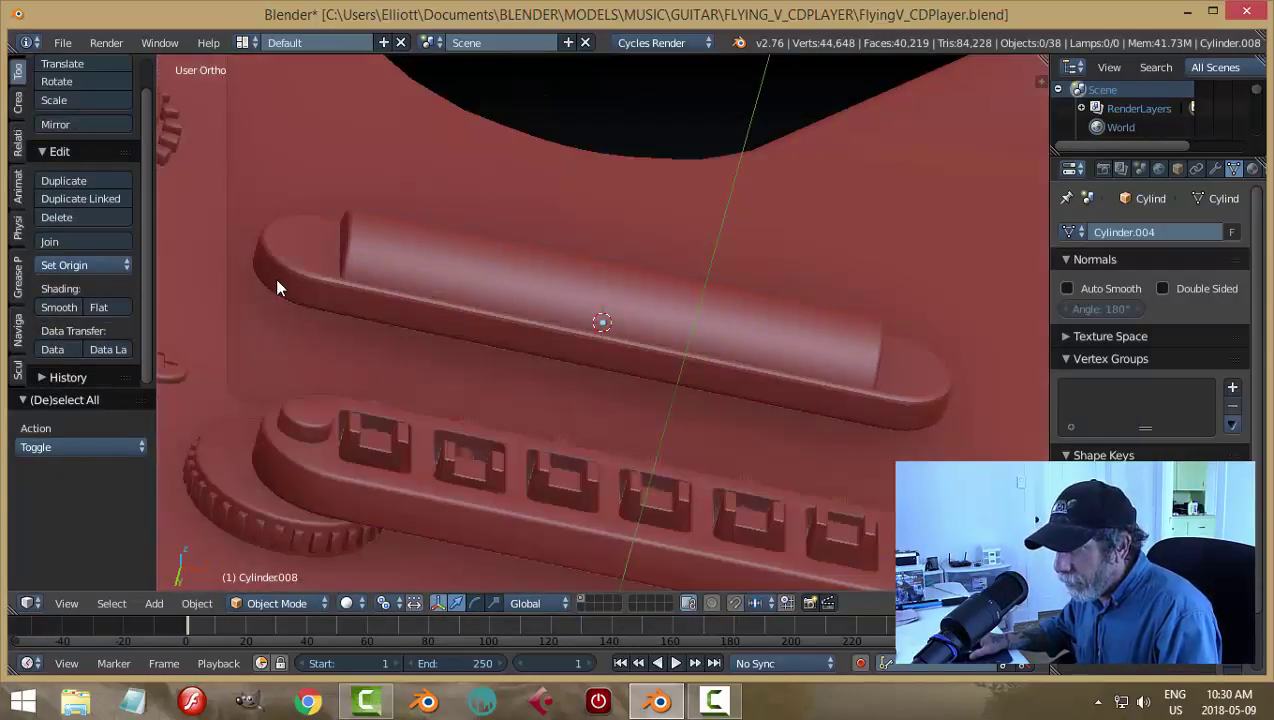
right_click(276, 282)
left_click(60, 307)
key("a")
middle_click_drag(402, 367, 648, 392)
key("ctrl+s")
middle_click_drag(767, 288, 788, 350)
scroll(781, 358, "up", 1)
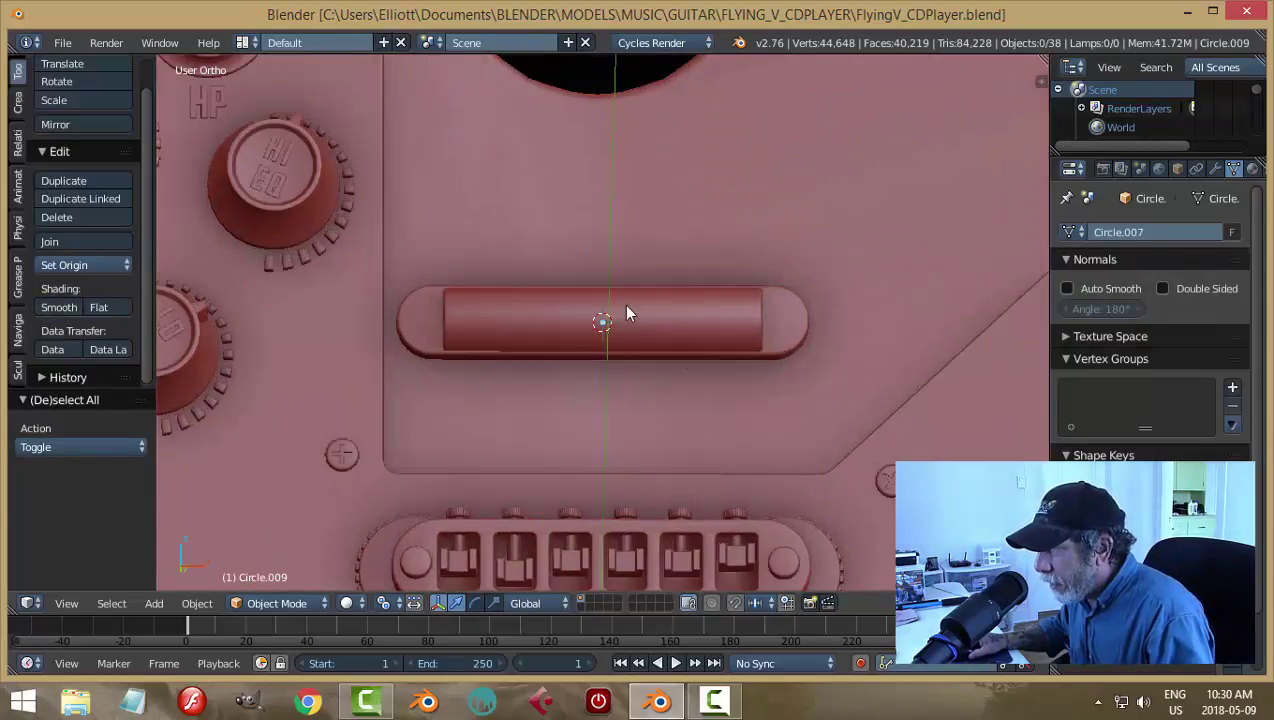
Step: Add a 32-vertex mesh circle at the tailpiece centre and rotate it 90° about the X axis
scroll(690, 365, "down", 3)
middle_click_drag(685, 344, 691, 333)
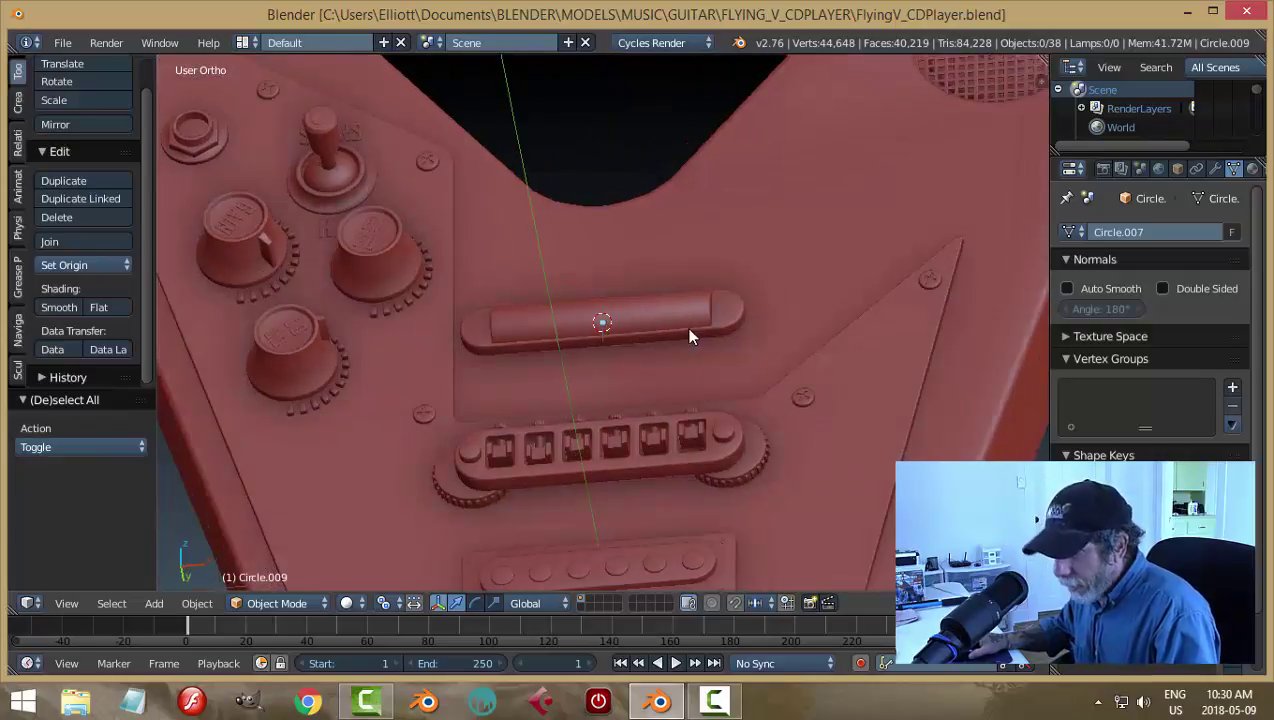
key("shift+a")
mouse_move(692, 332)
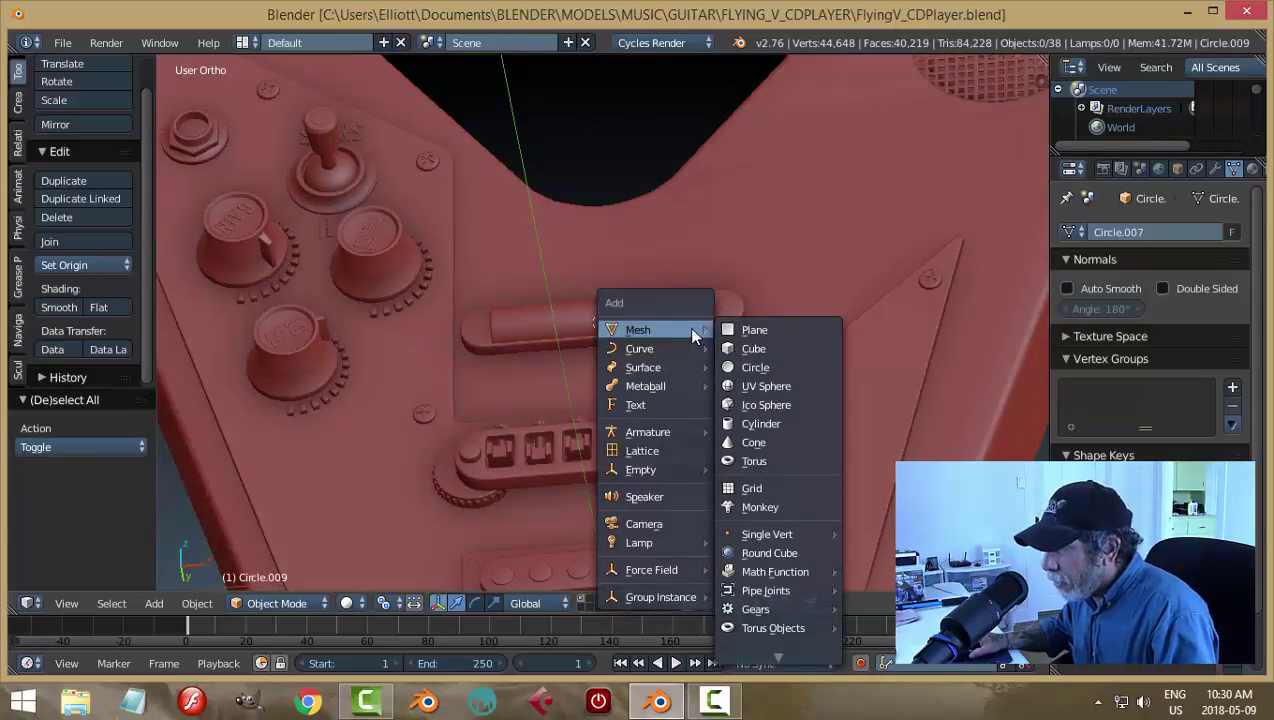
left_click(745, 364)
type("rx")
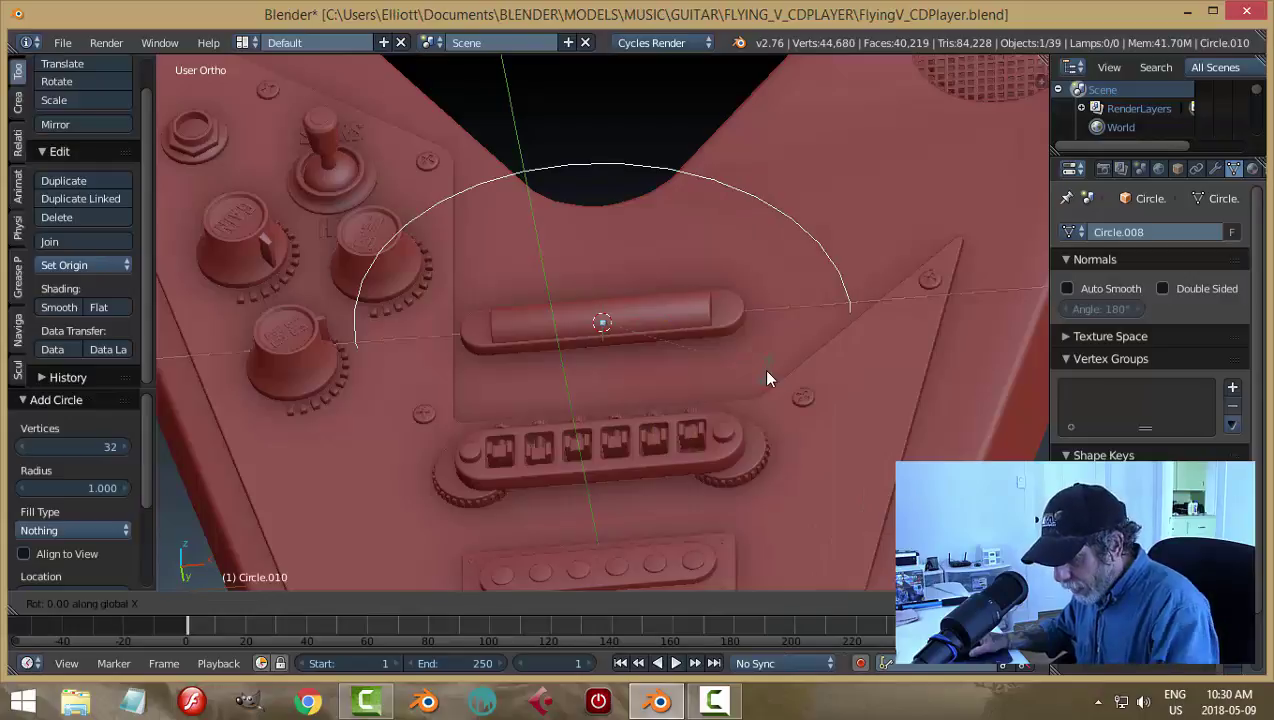
type("90")
key("Return")
Step: Move the circle about -0.368 along Y in front of the guitar body and scale it down to about 0.067
middle_click_drag(702, 490, 667, 339)
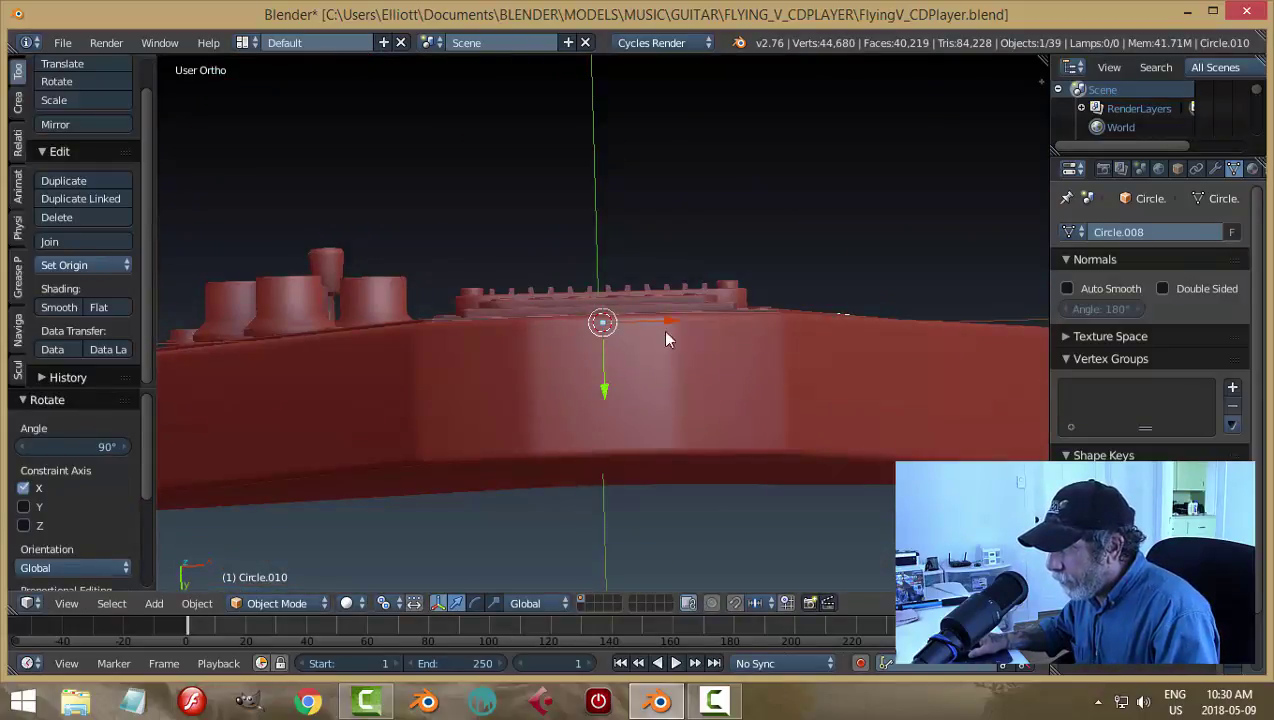
left_click_drag(608, 392, 640, 286)
middle_click_drag(640, 286, 738, 372)
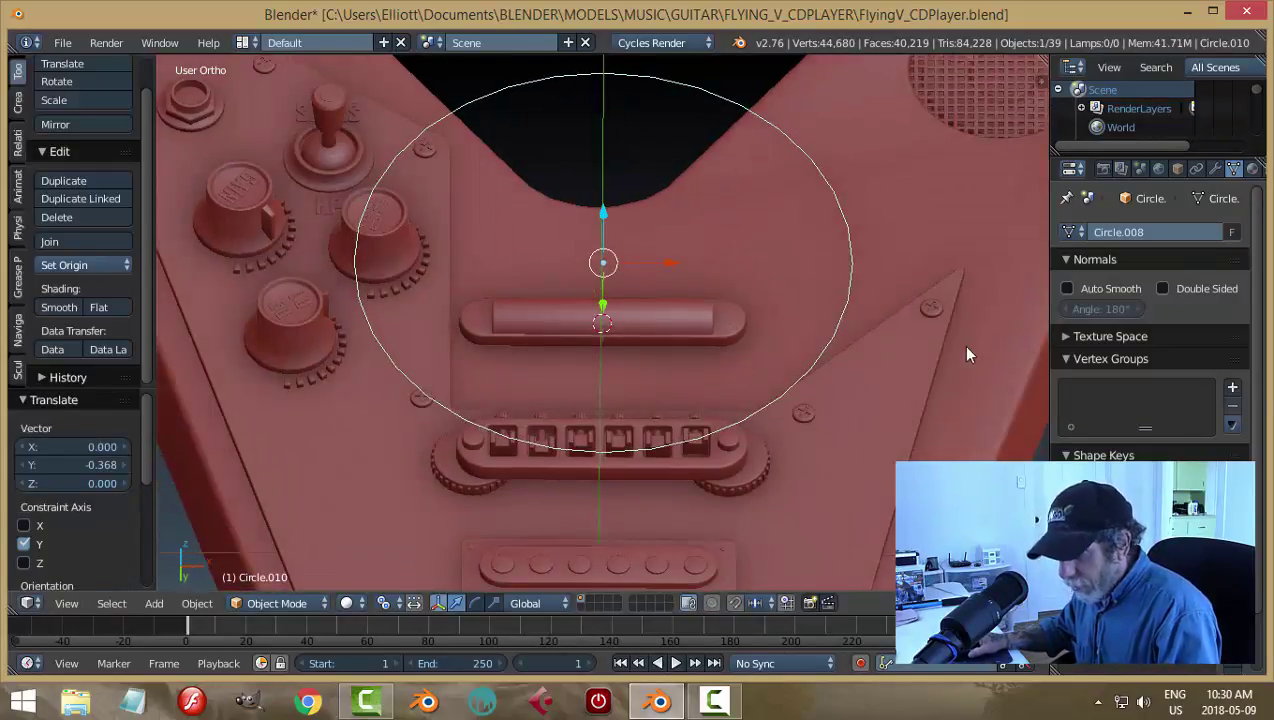
key("s")
left_click(603, 294)
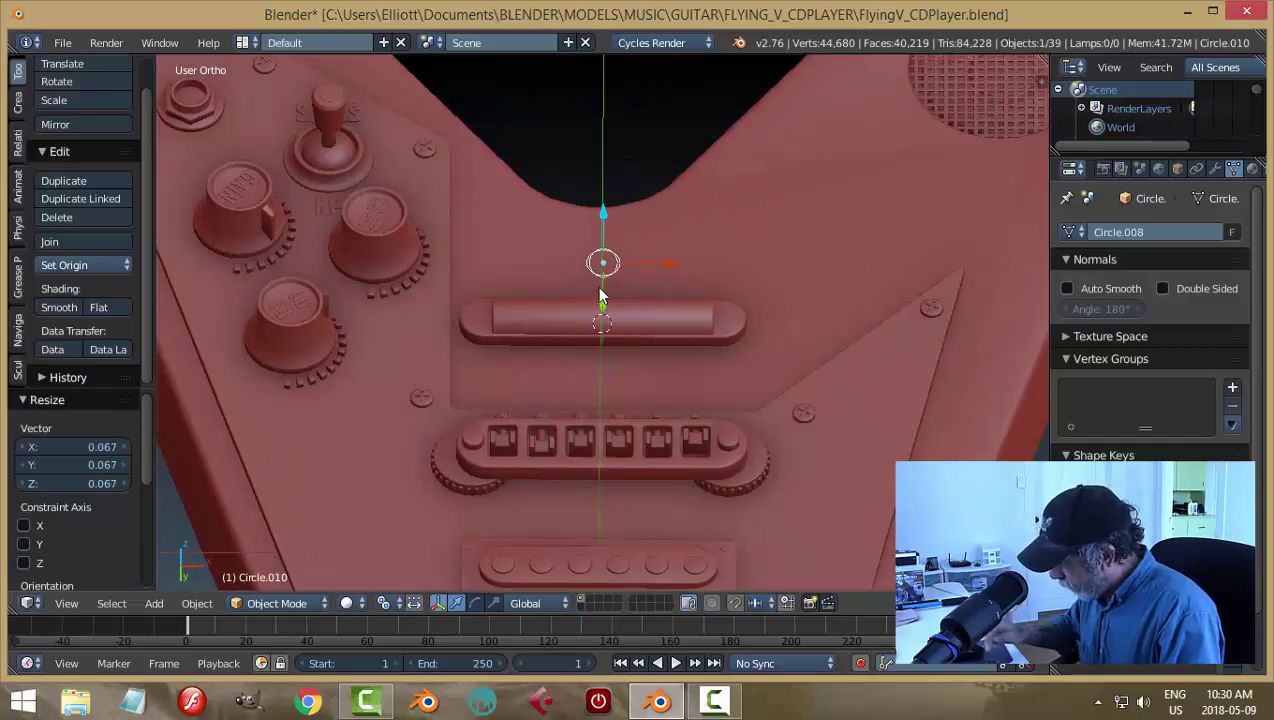
Step: Move the circle about 0.504 along X onto the tailpiece bar's rounded end and scale it to 0.7
key("KP_1")
left_click_drag(663, 334, 793, 363)
key("KP_Decimal")
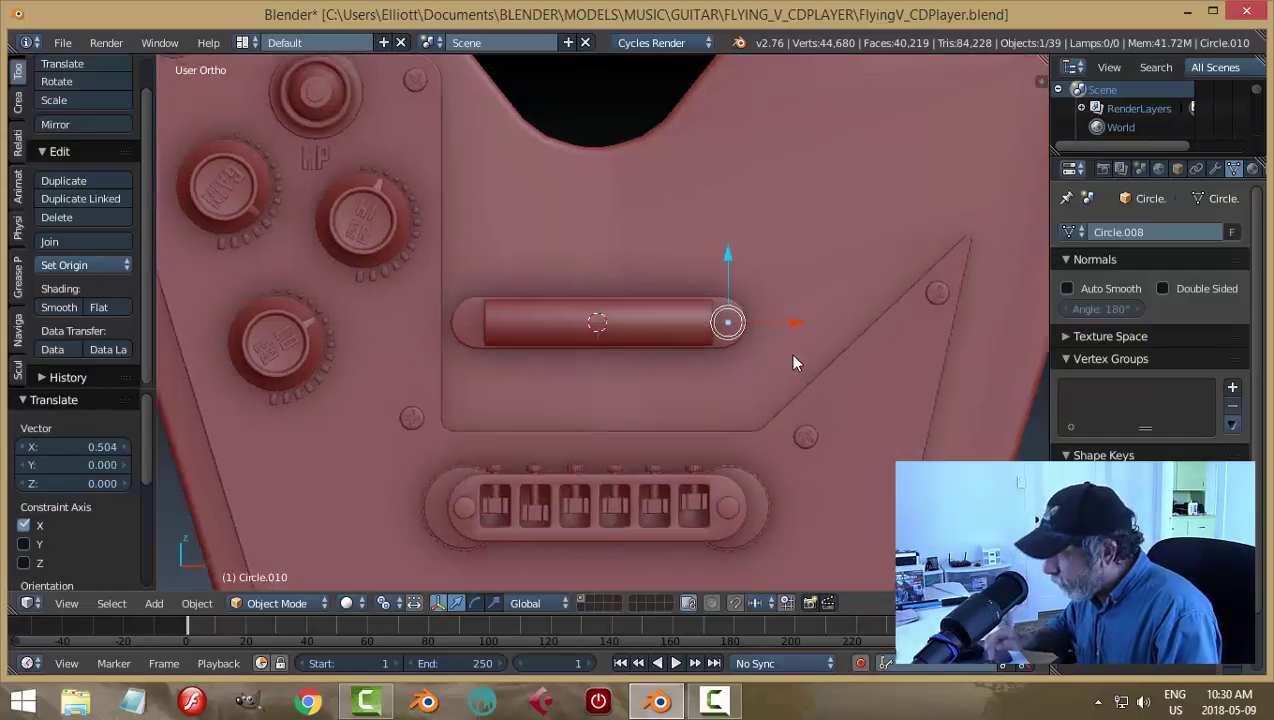
scroll(697, 333, "down", 3)
key("s")
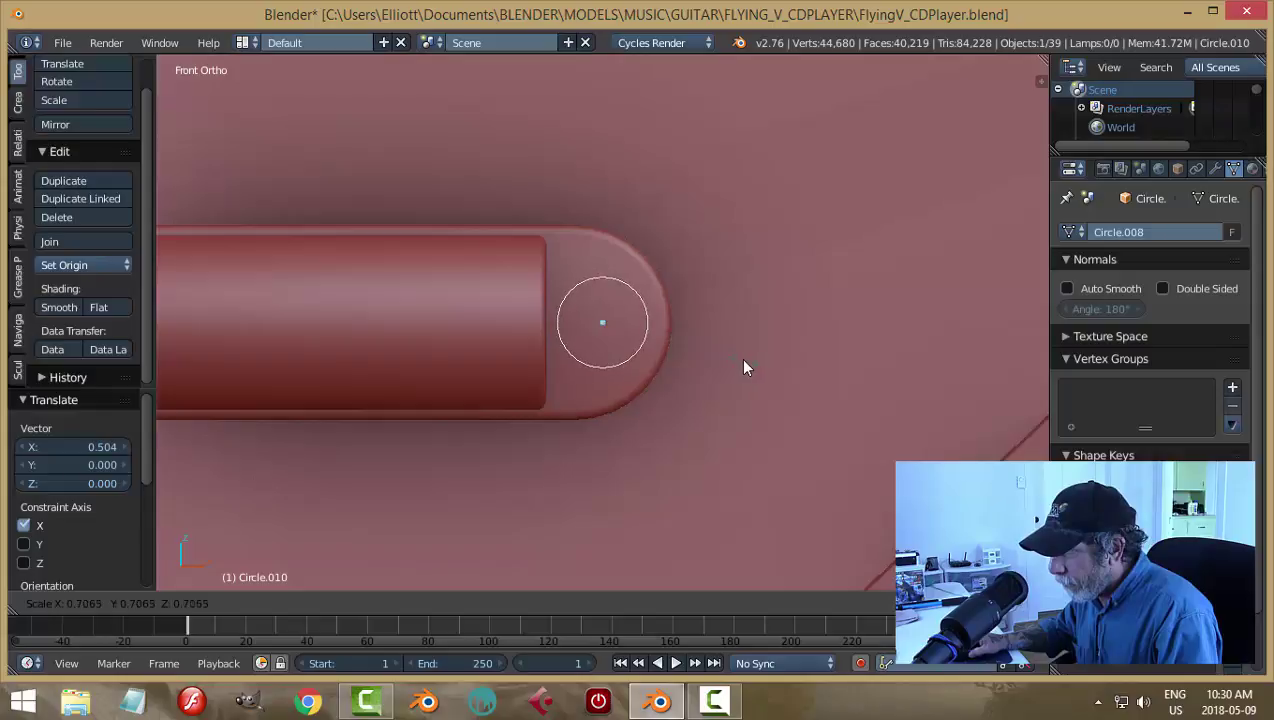
left_click(740, 357, "ctrl")
Step: Move the circle back along Y so it rests just on the surface of the tailpiece bar's end
middle_click_drag(648, 461, 630, 383)
key("g")
key("y")
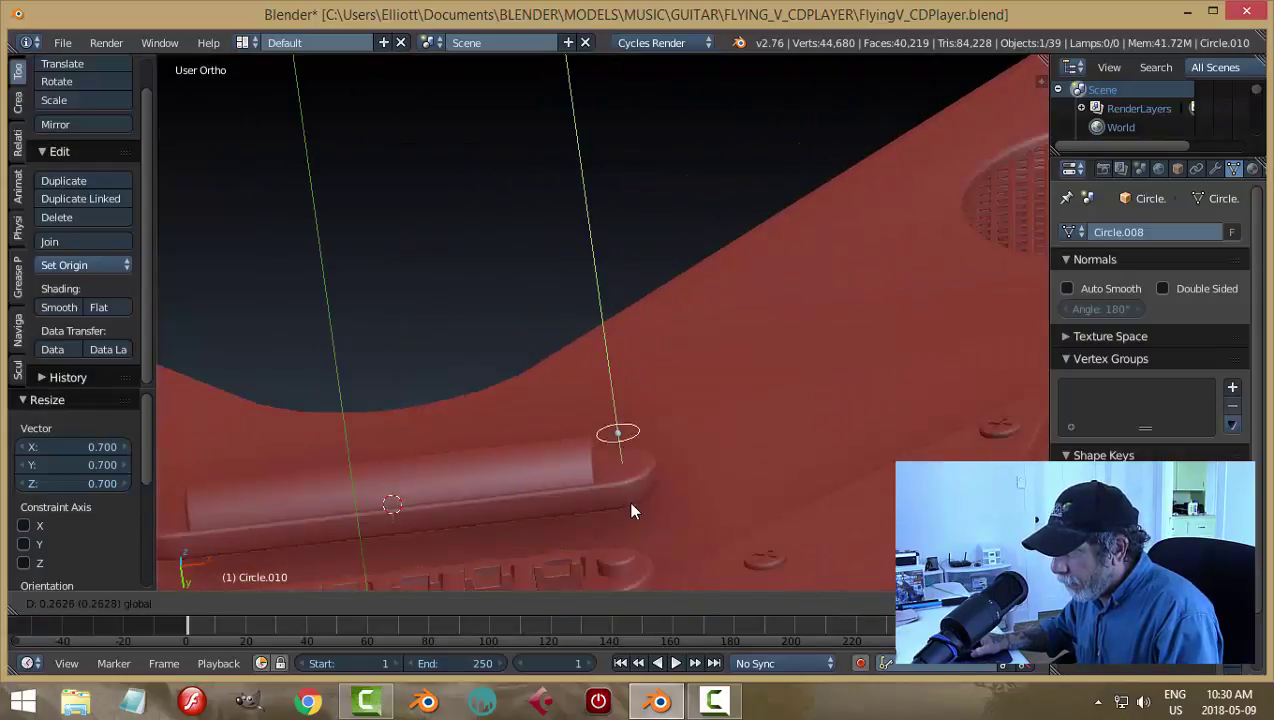
left_click(646, 519)
Step: Fill the circle with a face in edit mode, extrude it and raise it about -0.027 and another -0.012 along Y
middle_click_drag(646, 519, 677, 413)
key("ctrl+Tab")
left_click(788, 405)
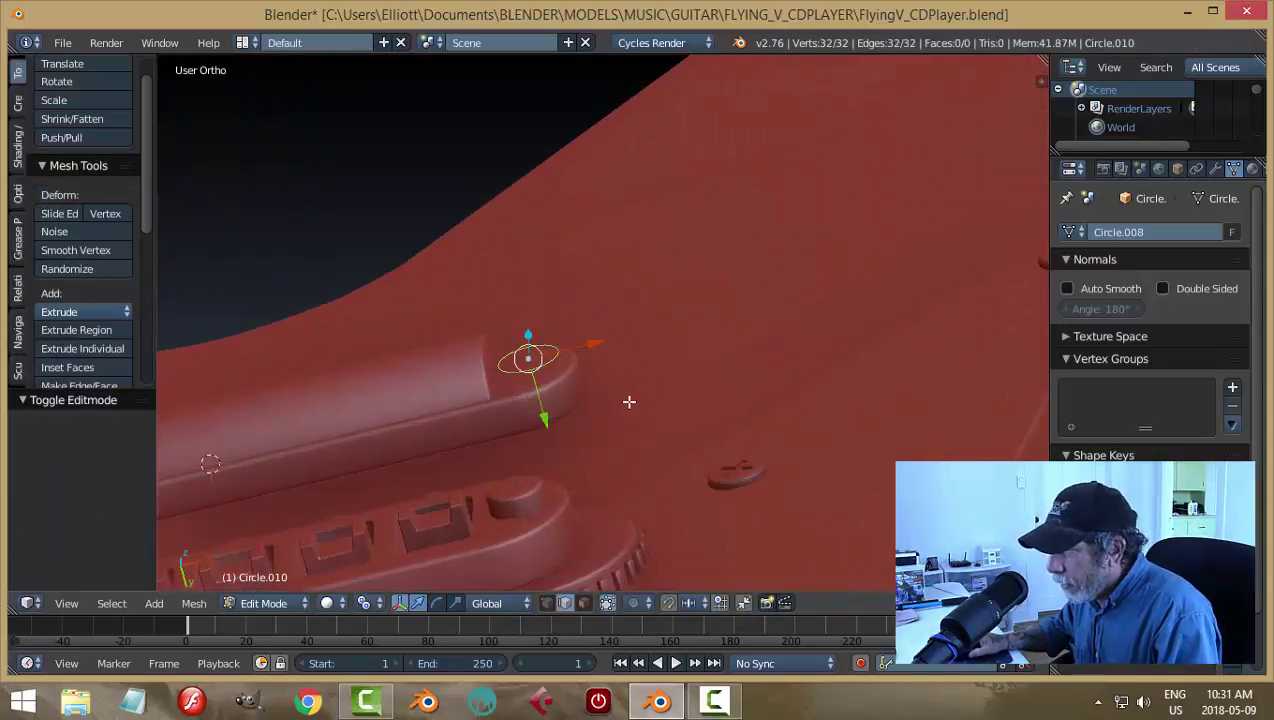
key("e")
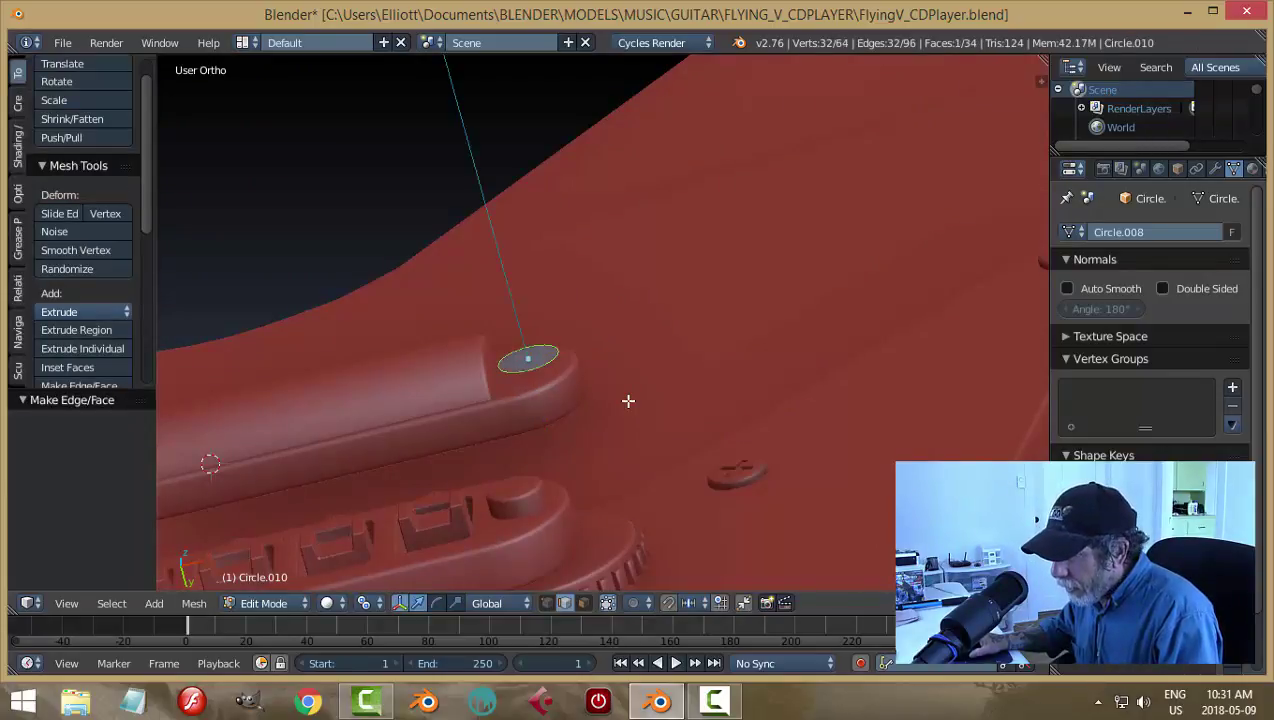
right_click(563, 435)
key("g")
key("z")
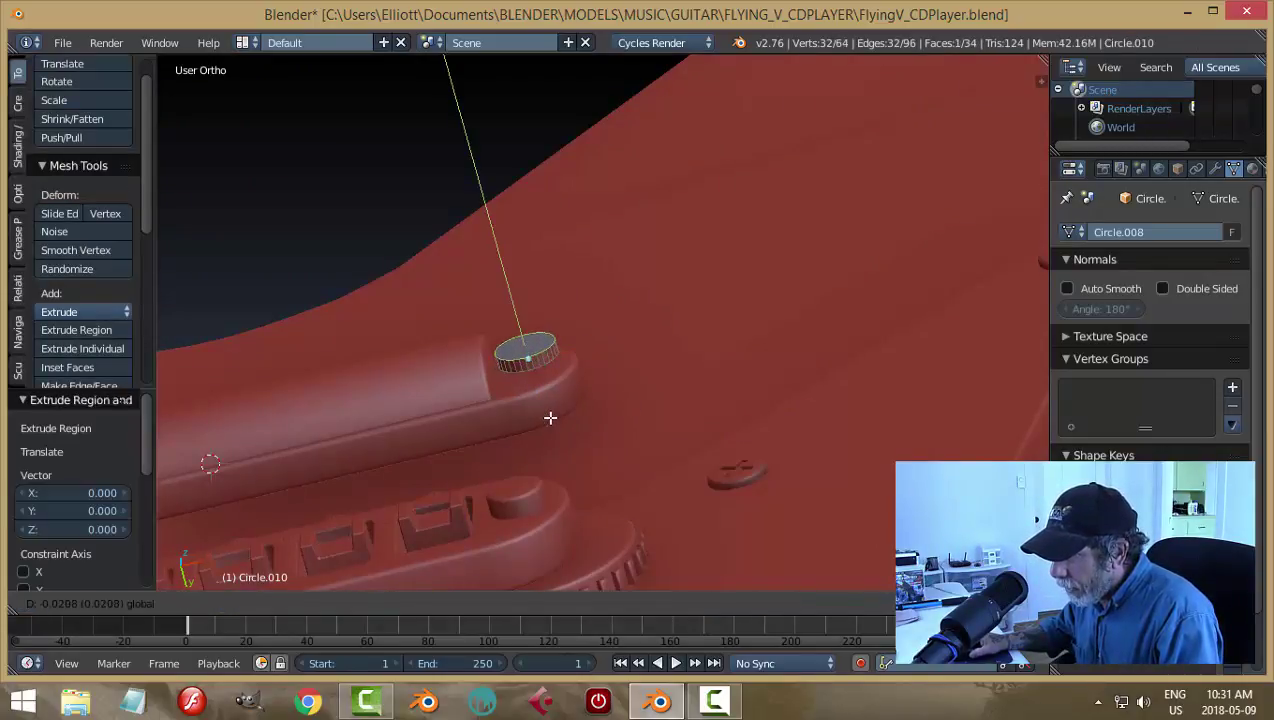
left_click(549, 415)
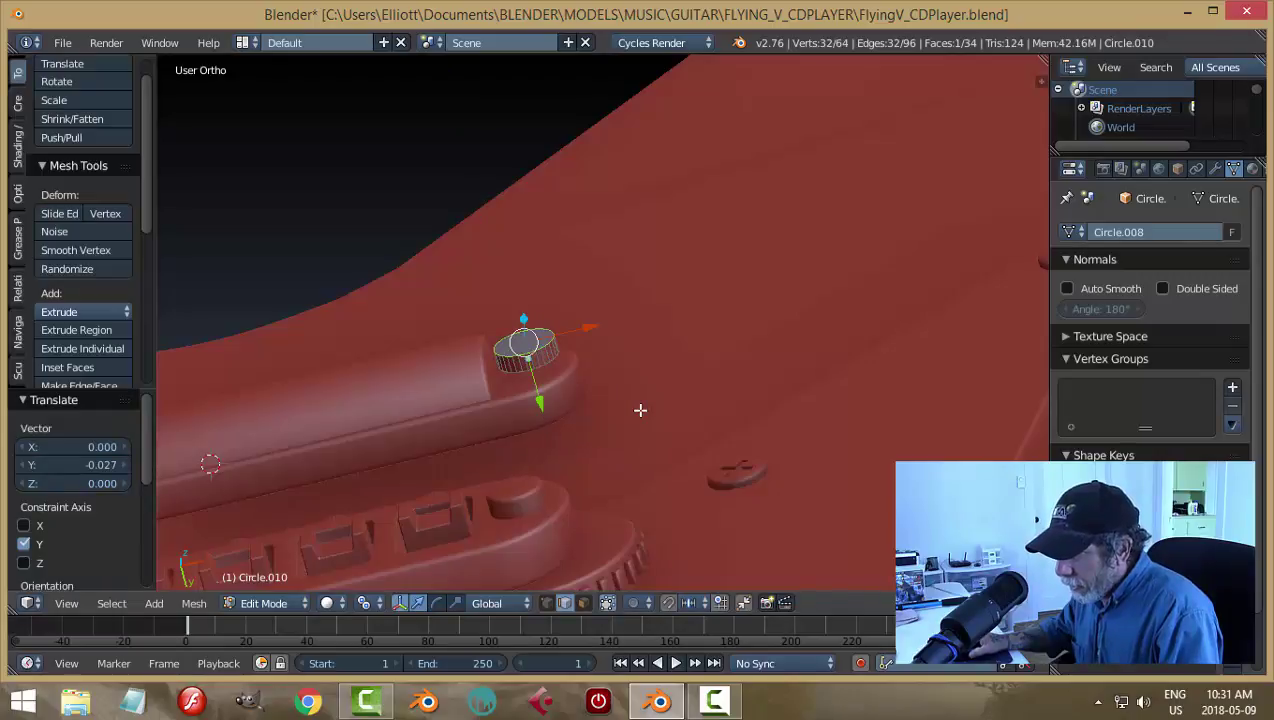
key("g")
key("z")
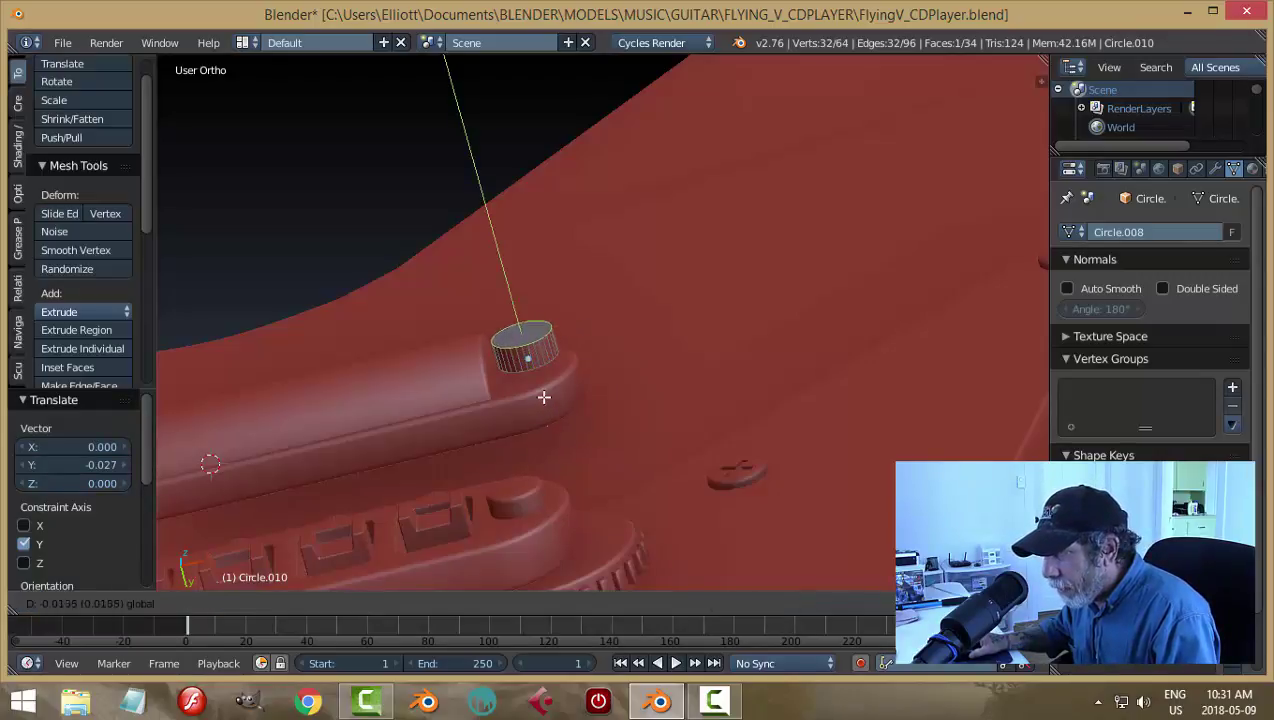
left_click(544, 400)
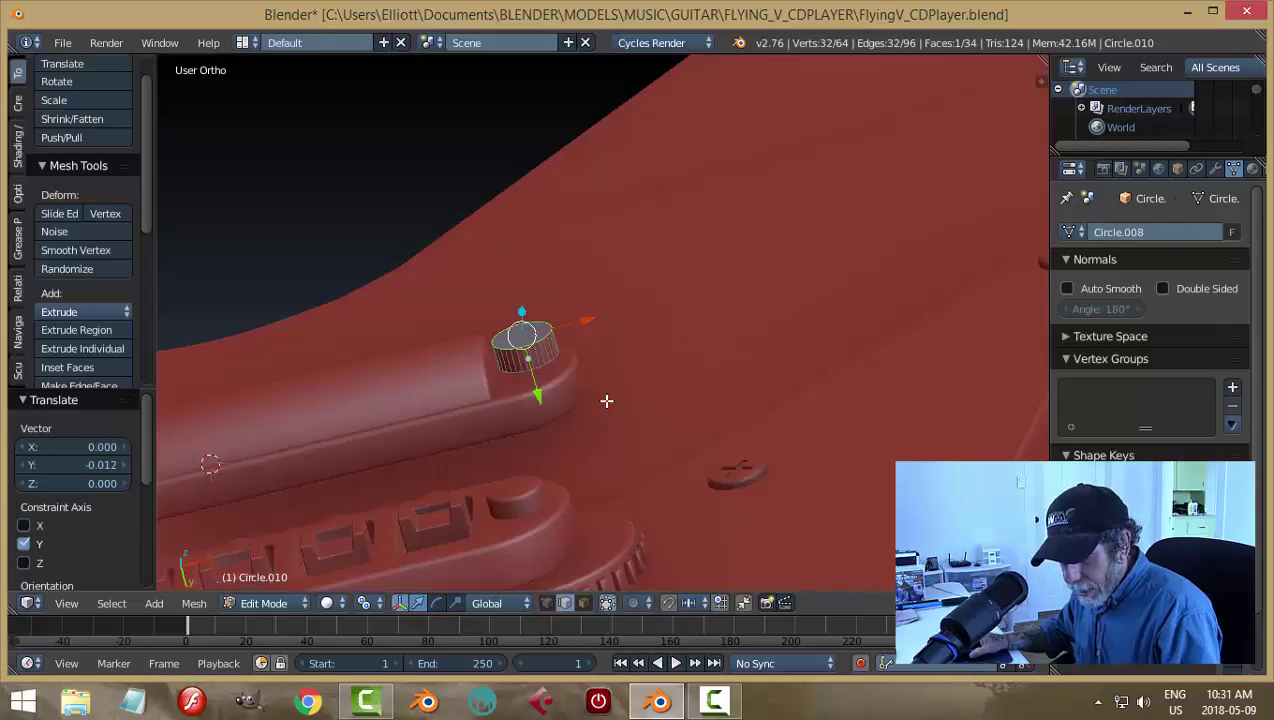
Step: Return to object mode and apply the bolt head's rotation and scale
key("ctrl+Tab")
left_click(590, 418)
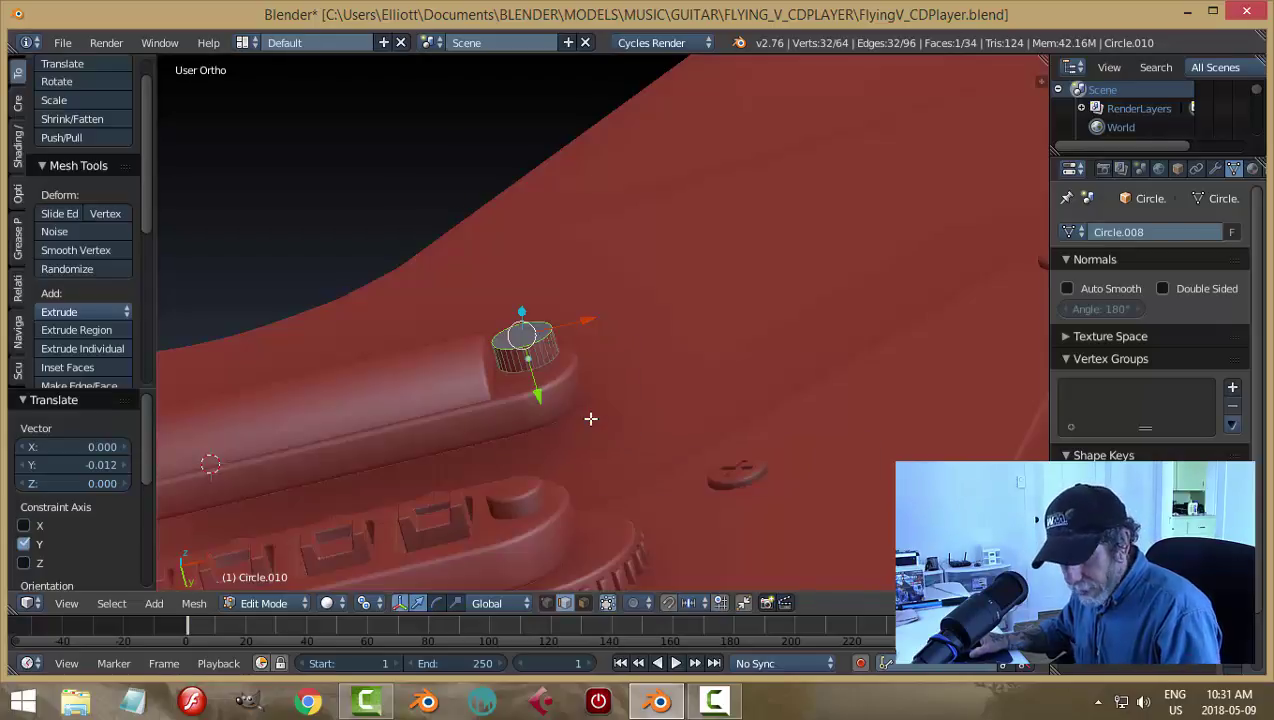
key("Tab")
key("ctrl+a")
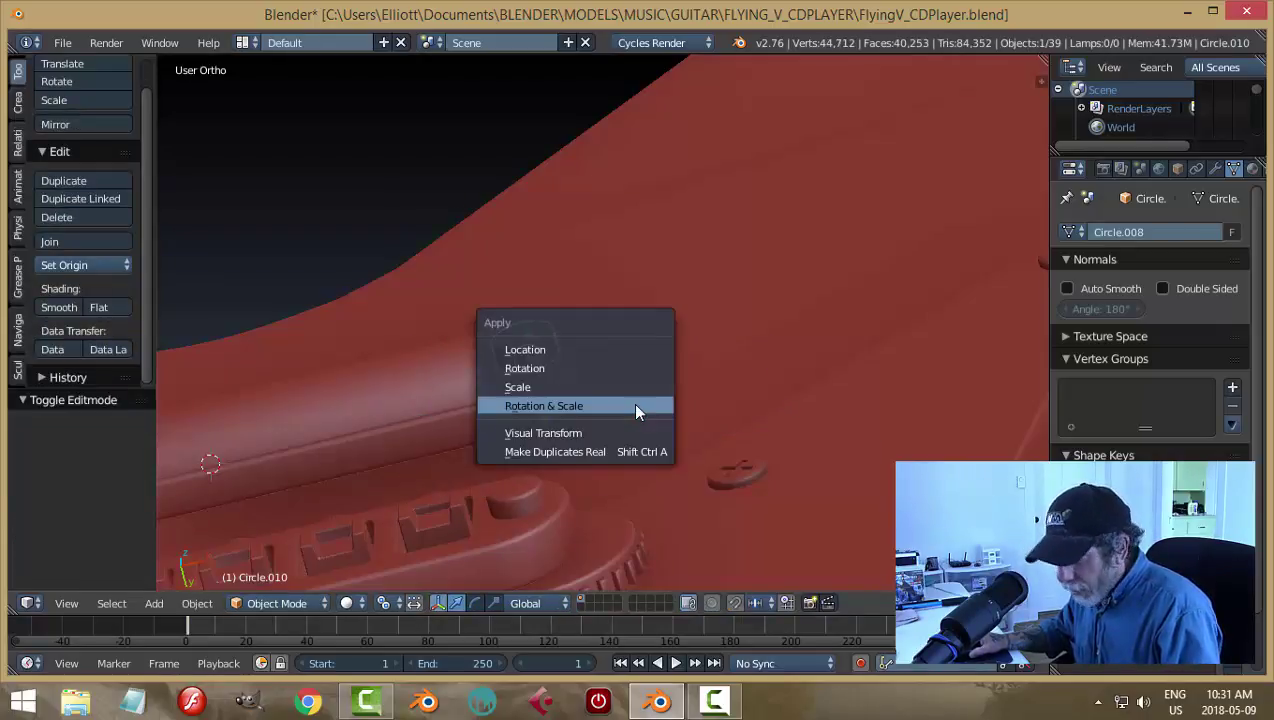
left_click(637, 407)
Step: Inset the bolt head's end face by about 0.0222 and extrude the inner face into a long shaft
key("Tab")
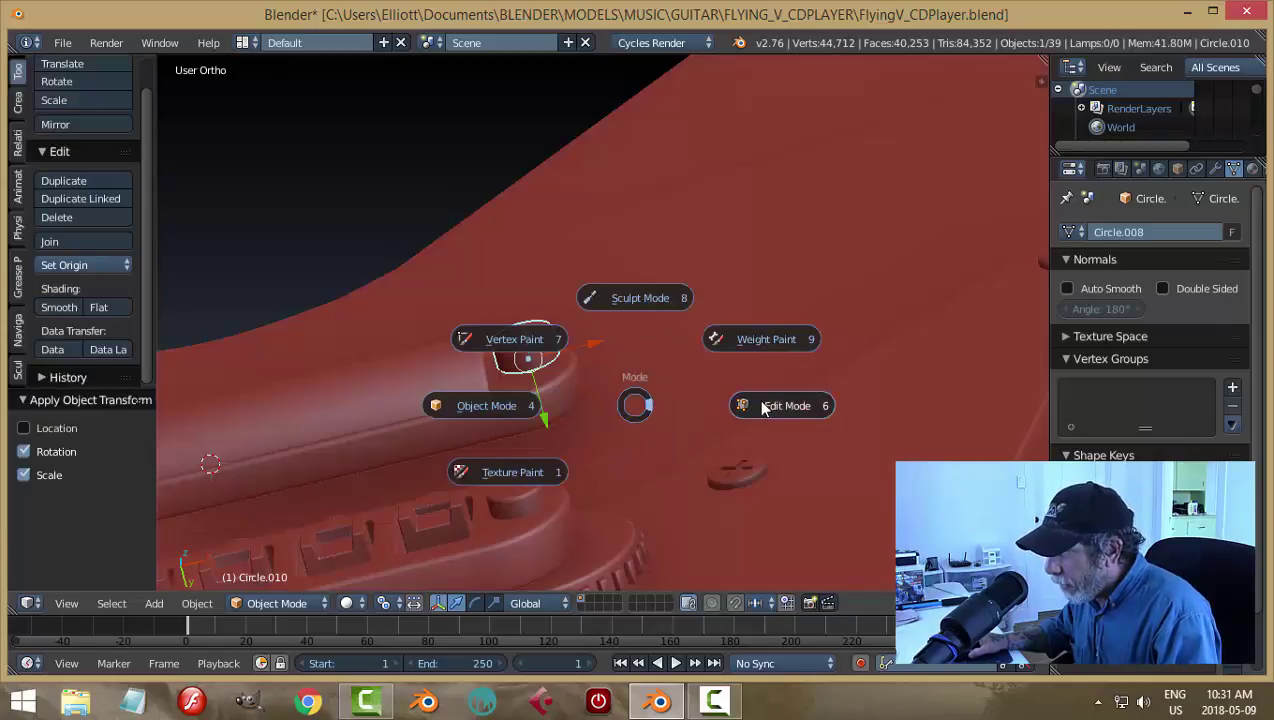
left_click(761, 405)
scroll(695, 397, "up", 3)
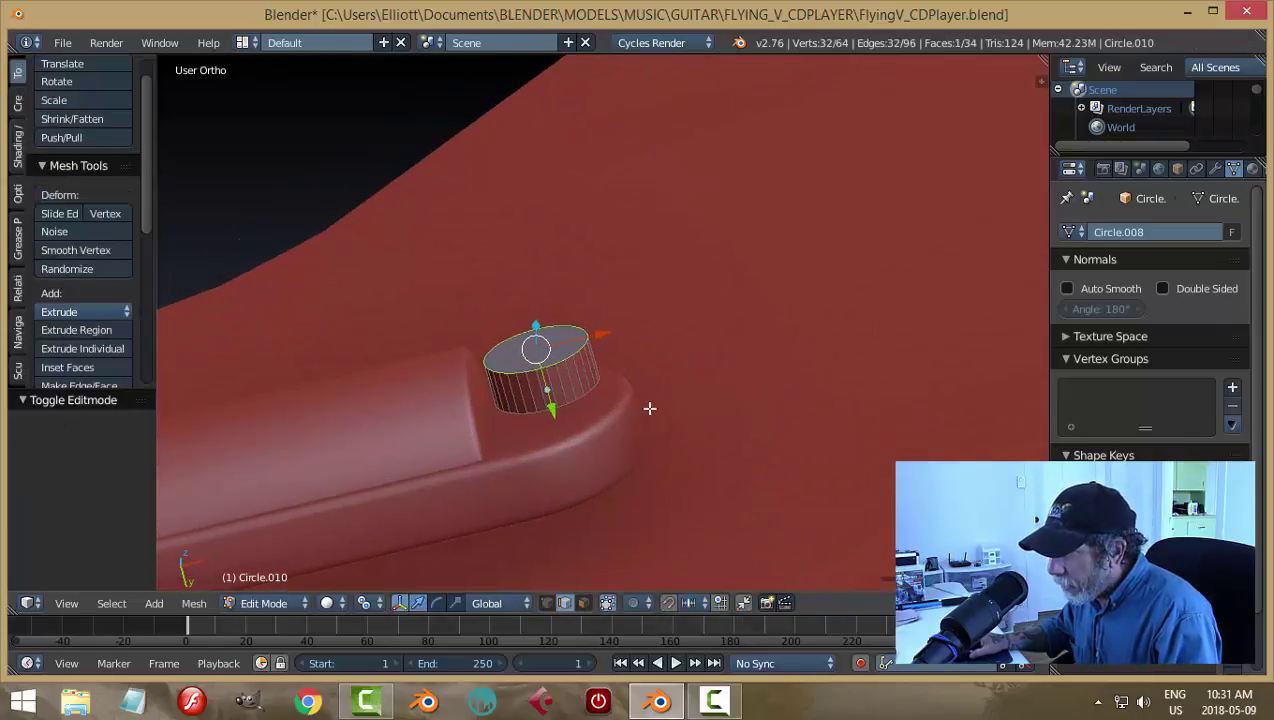
key("i")
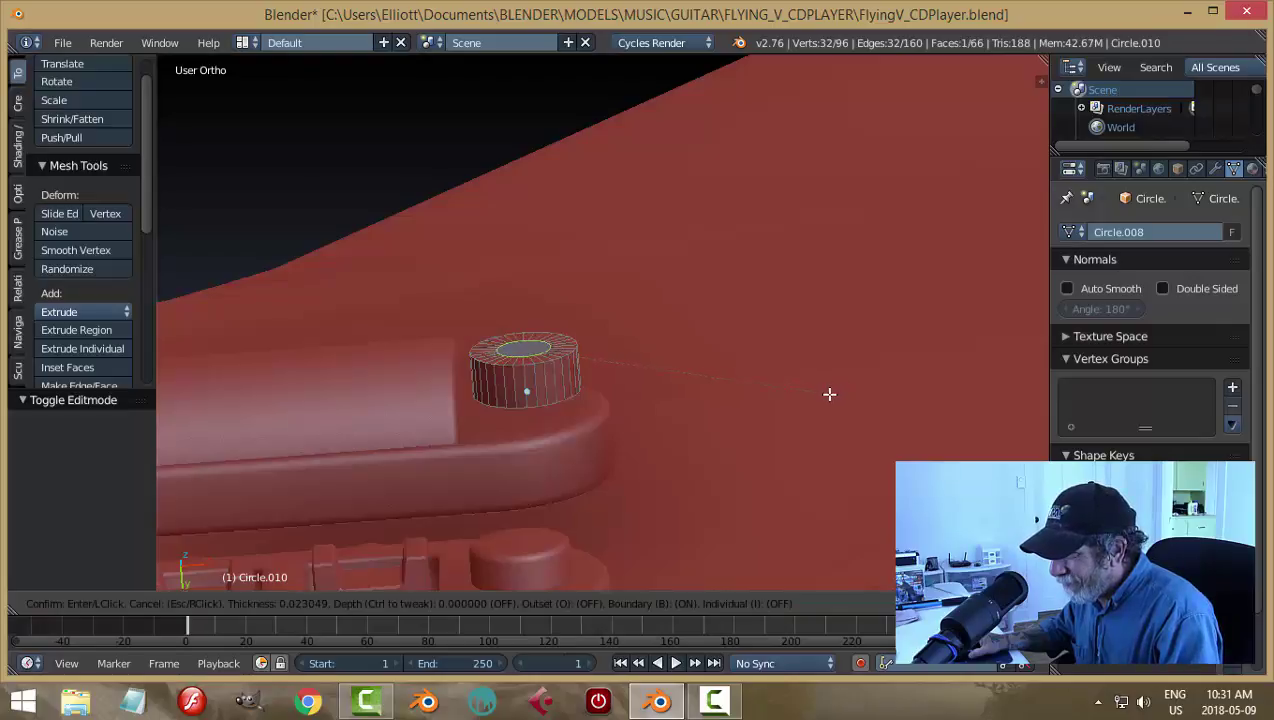
left_click(790, 395)
key("e")
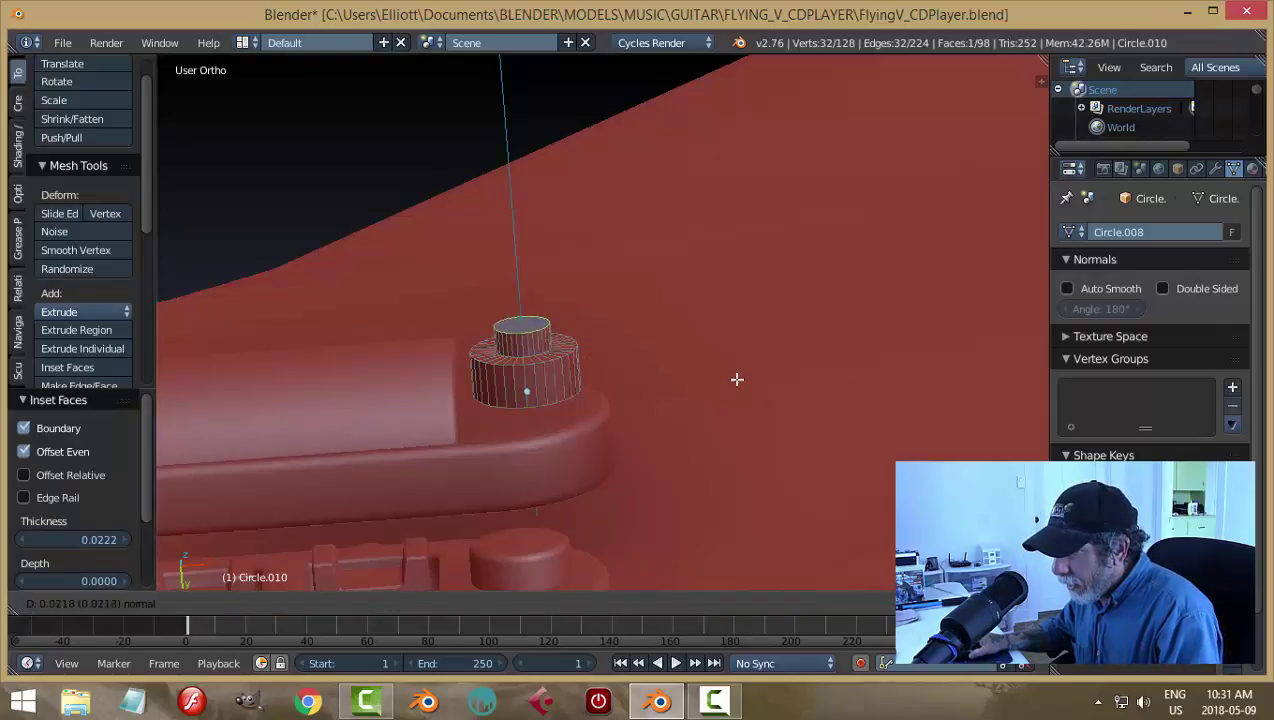
left_click(745, 284)
Step: Rotate the bolt 180° about X in object mode and raise it along Y so its head sits on the tailpiece bar
key("a")
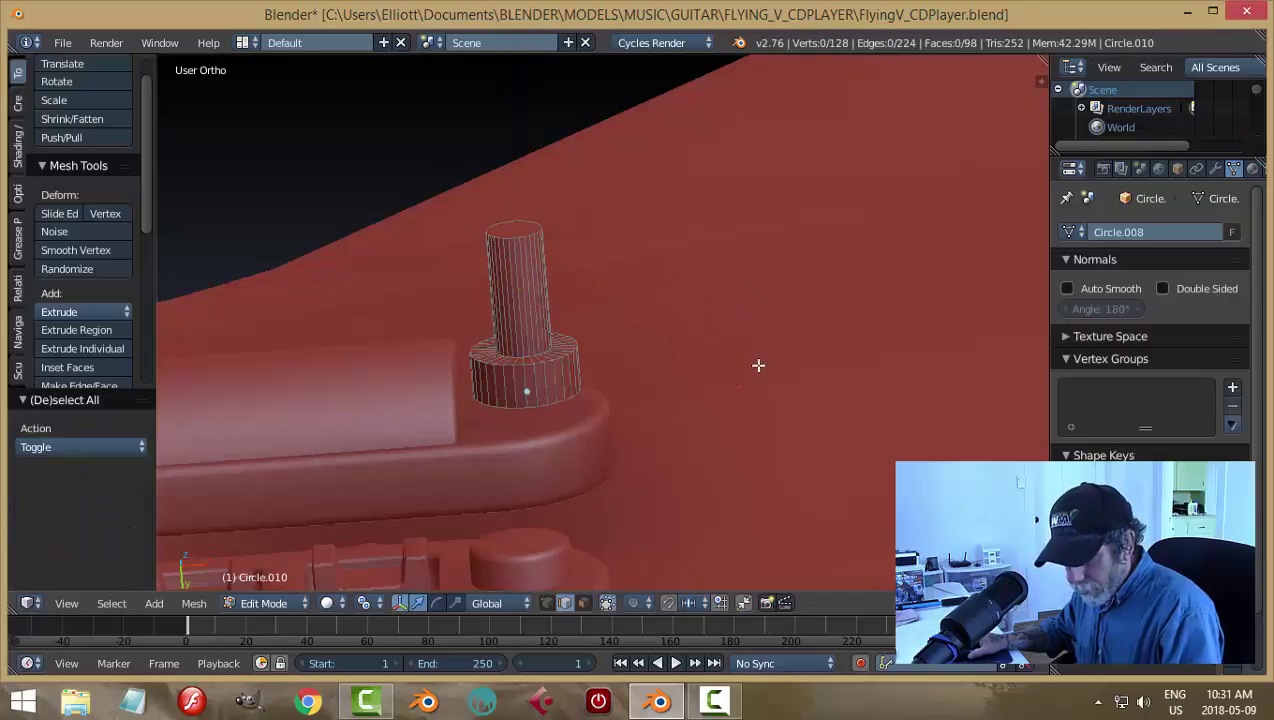
key("Tab")
left_click(691, 366)
middle_click_drag(691, 366, 659, 395)
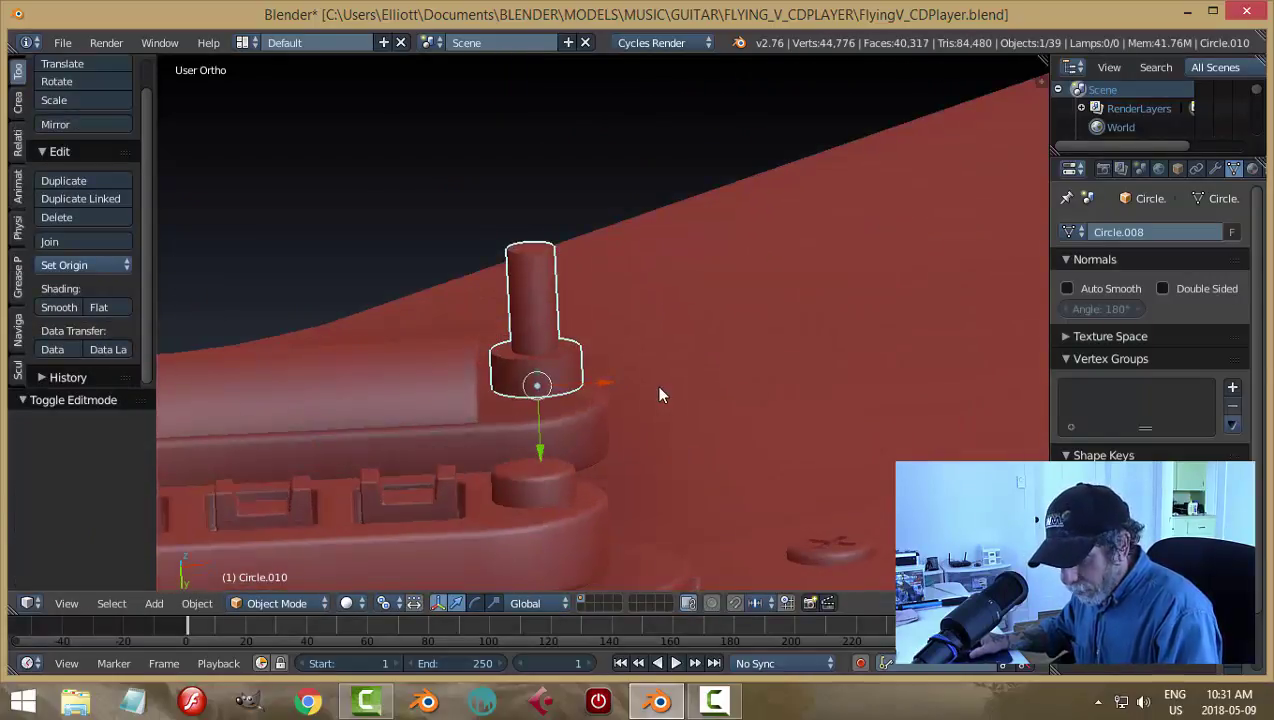
type("rx180")
key("Return")
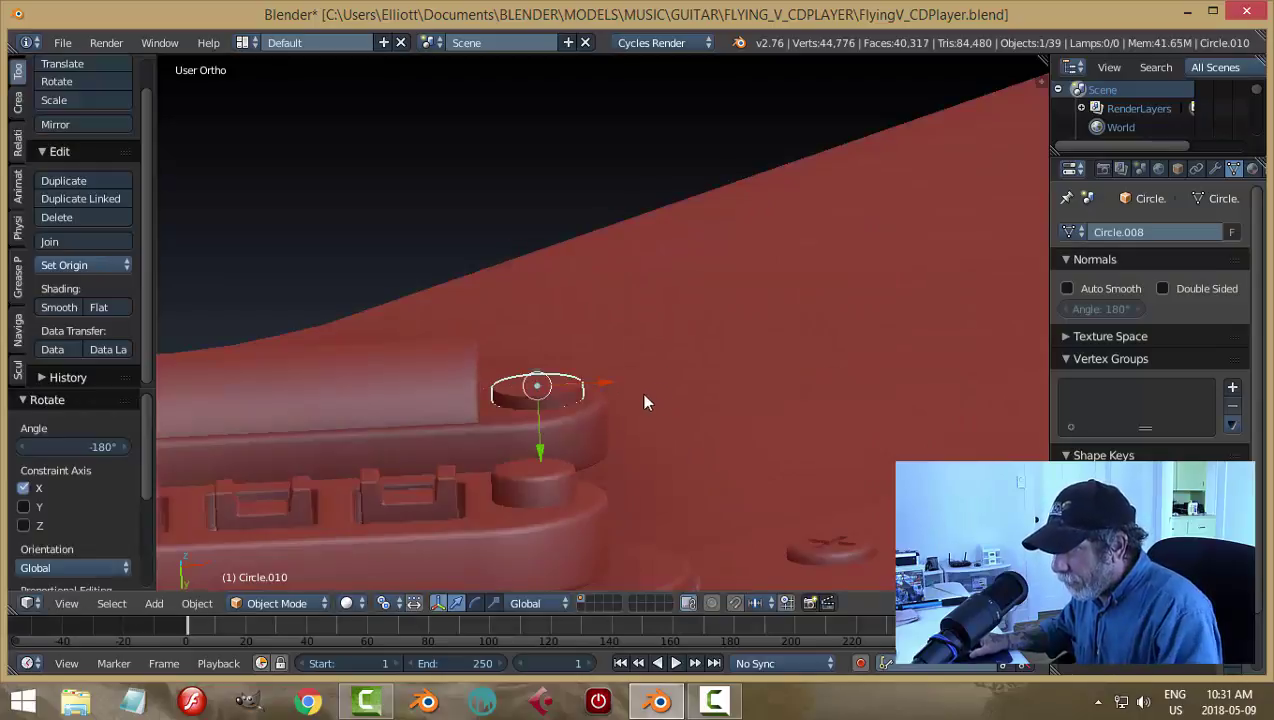
left_click_drag(547, 455, 555, 427)
key("a")
middle_click_drag(638, 431, 613, 369)
Step: Bevel the top edge loop of the bolt head with an offset of about 0.013 and multiple segments, and return to object mode
key("Tab")
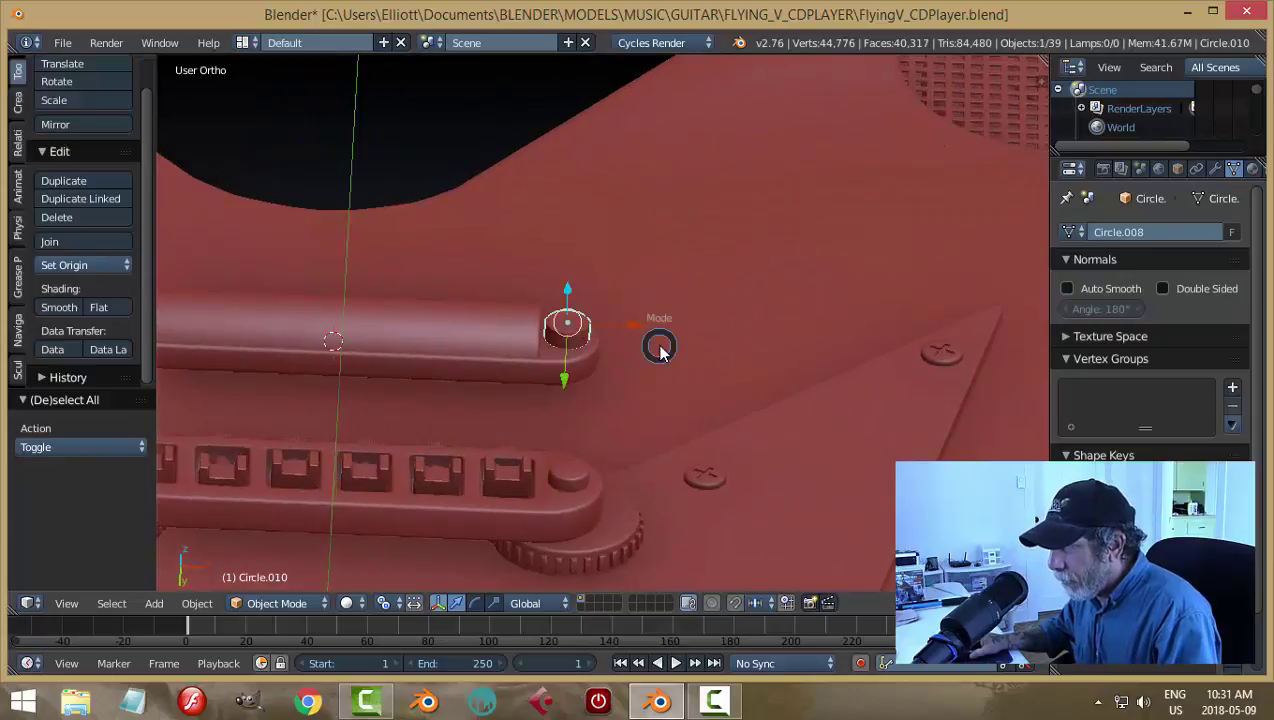
left_click(804, 347)
middle_click_drag(804, 347, 683, 387)
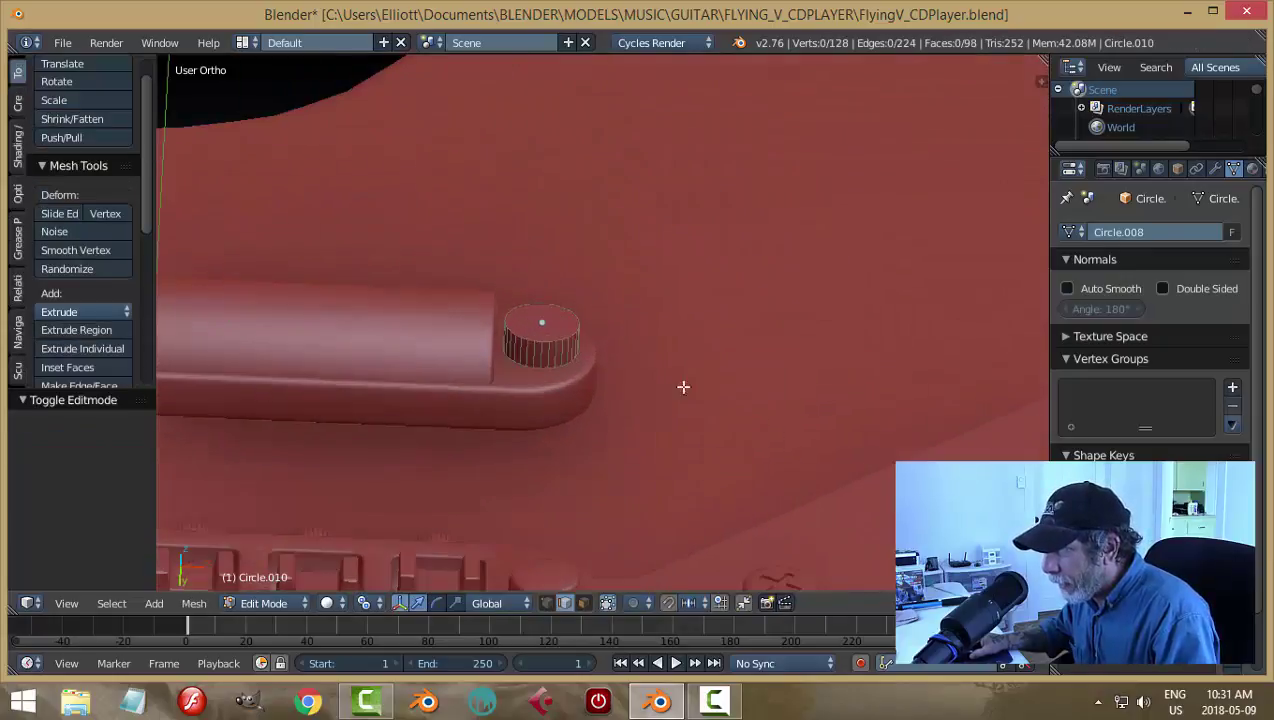
right_click(558, 340)
key("ctrl+b")
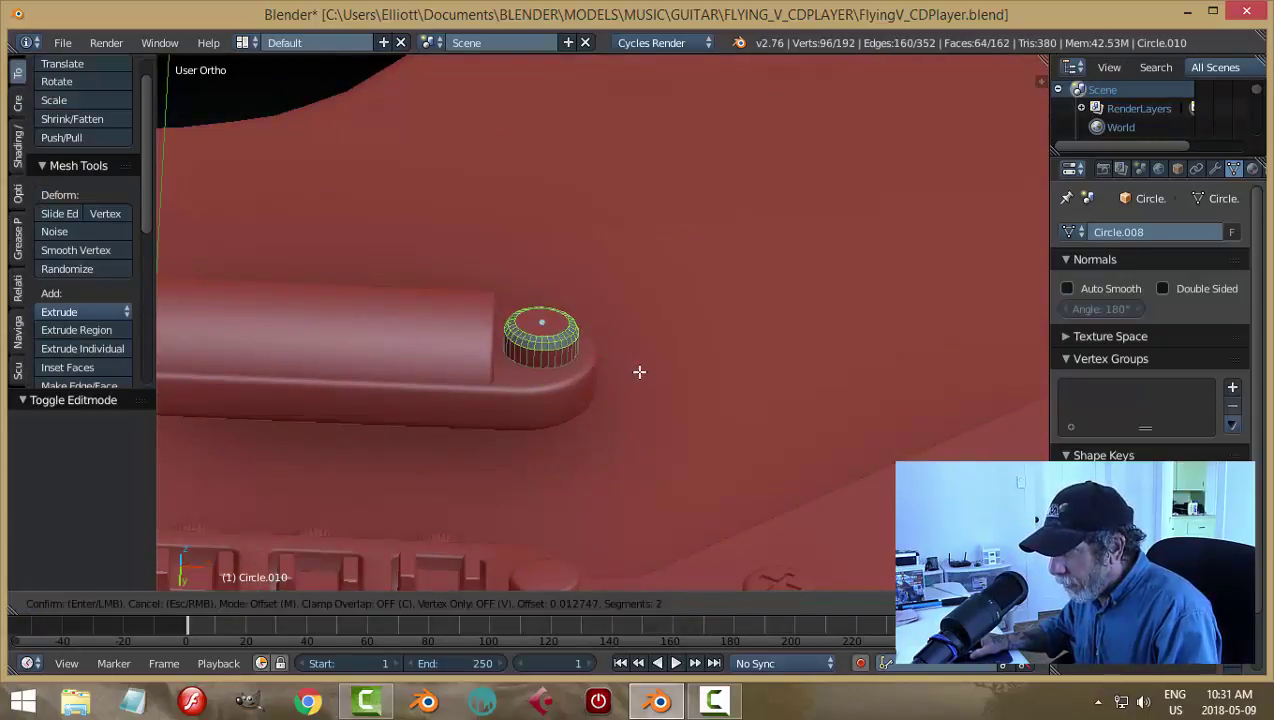
left_click(639, 371)
key("a")
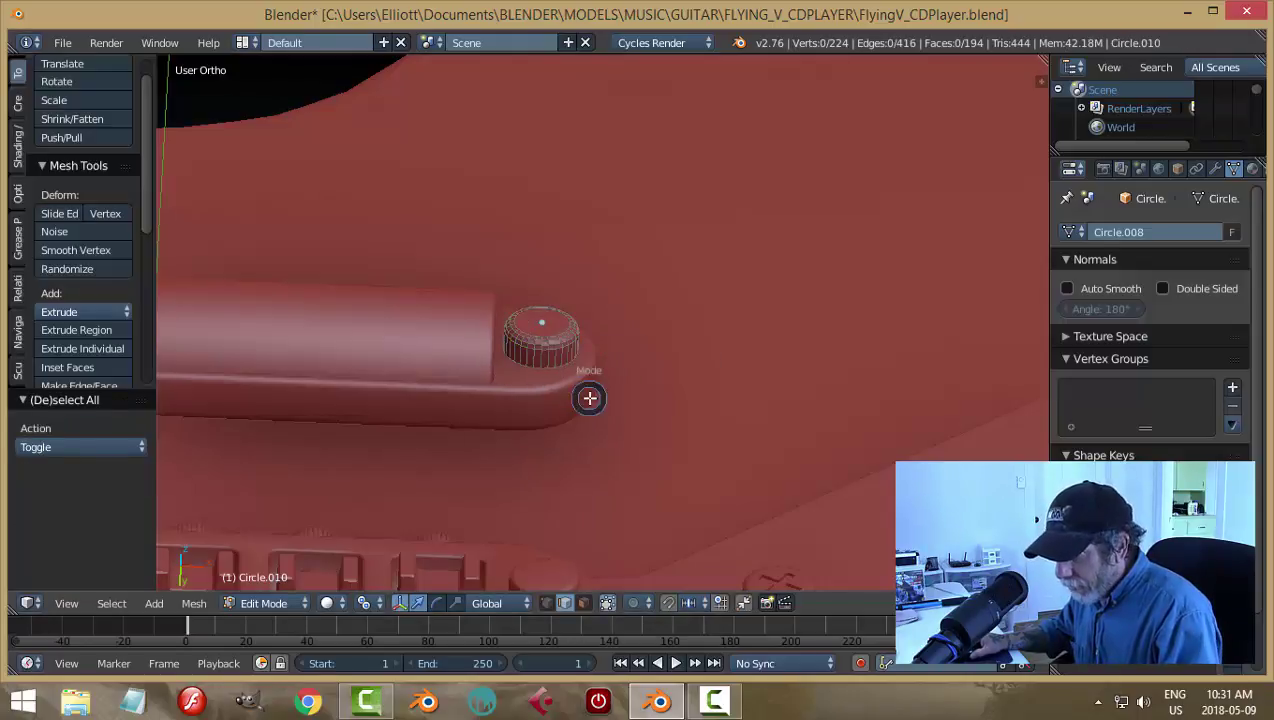
key("Tab")
left_click(441, 390)
Step: Scale the bolt along the Y axis to about 0.83
middle_click_drag(668, 421, 670, 392)
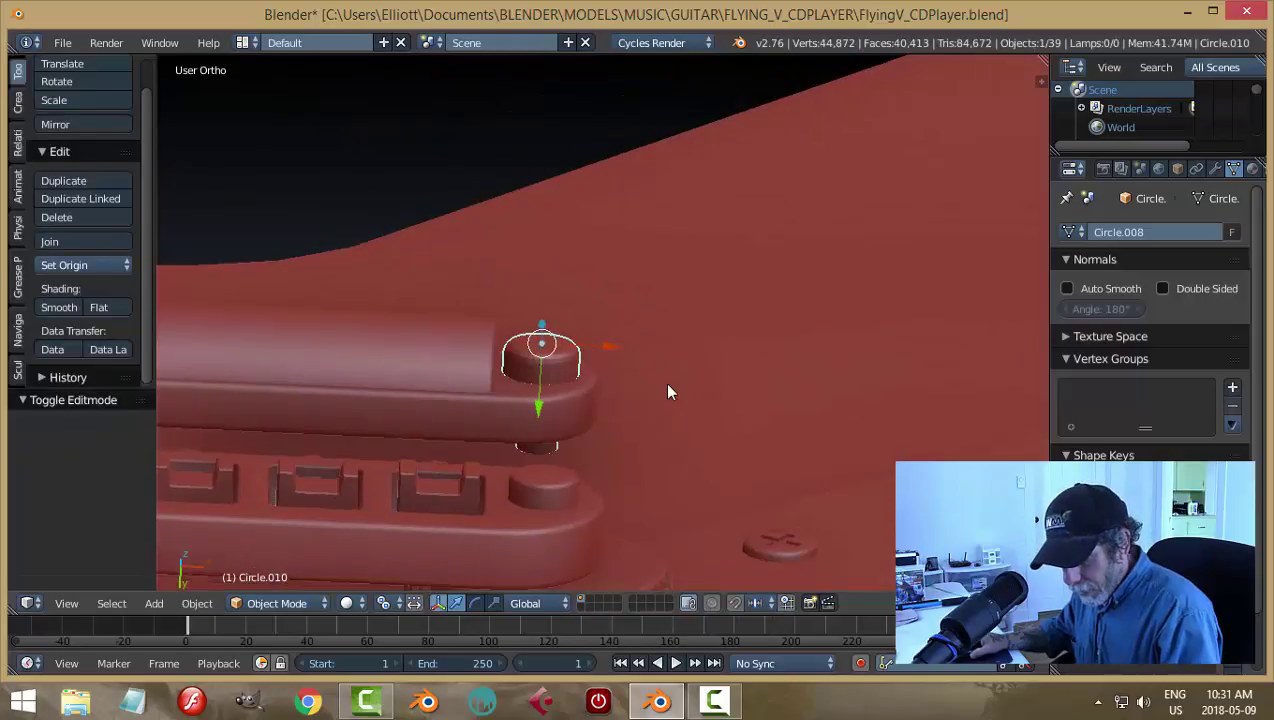
key("s")
key("y")
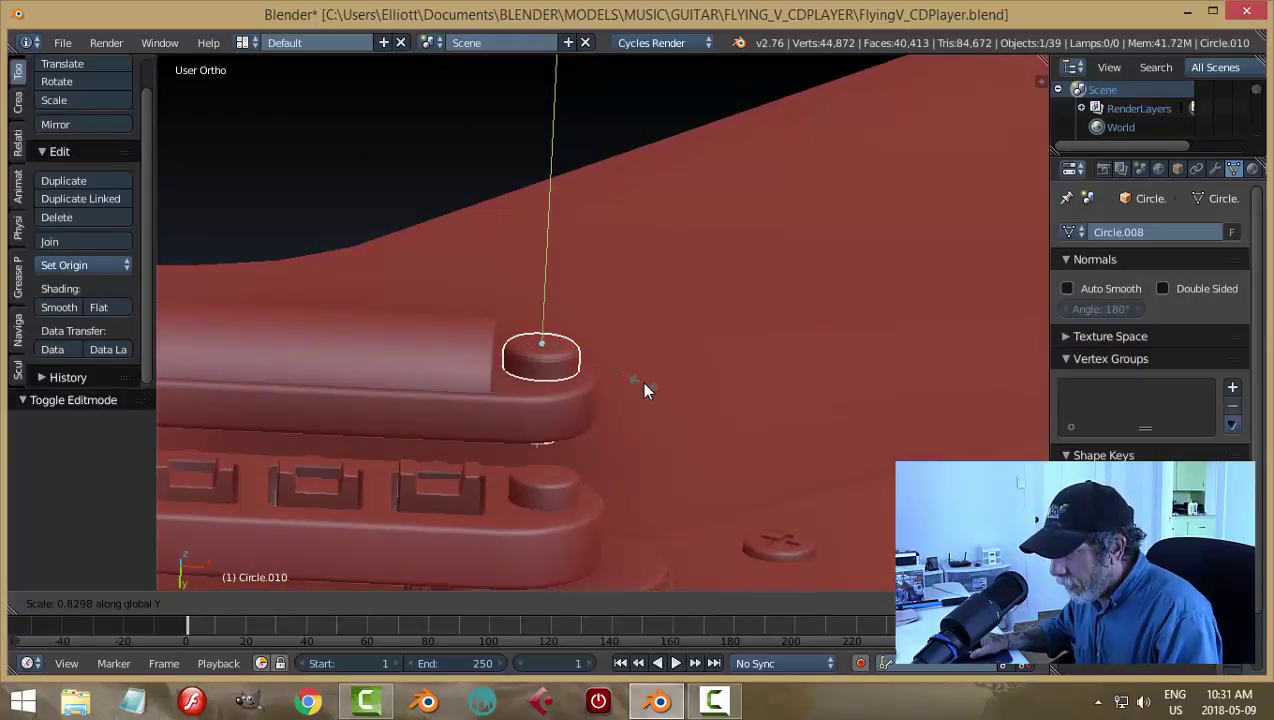
left_click(624, 417)
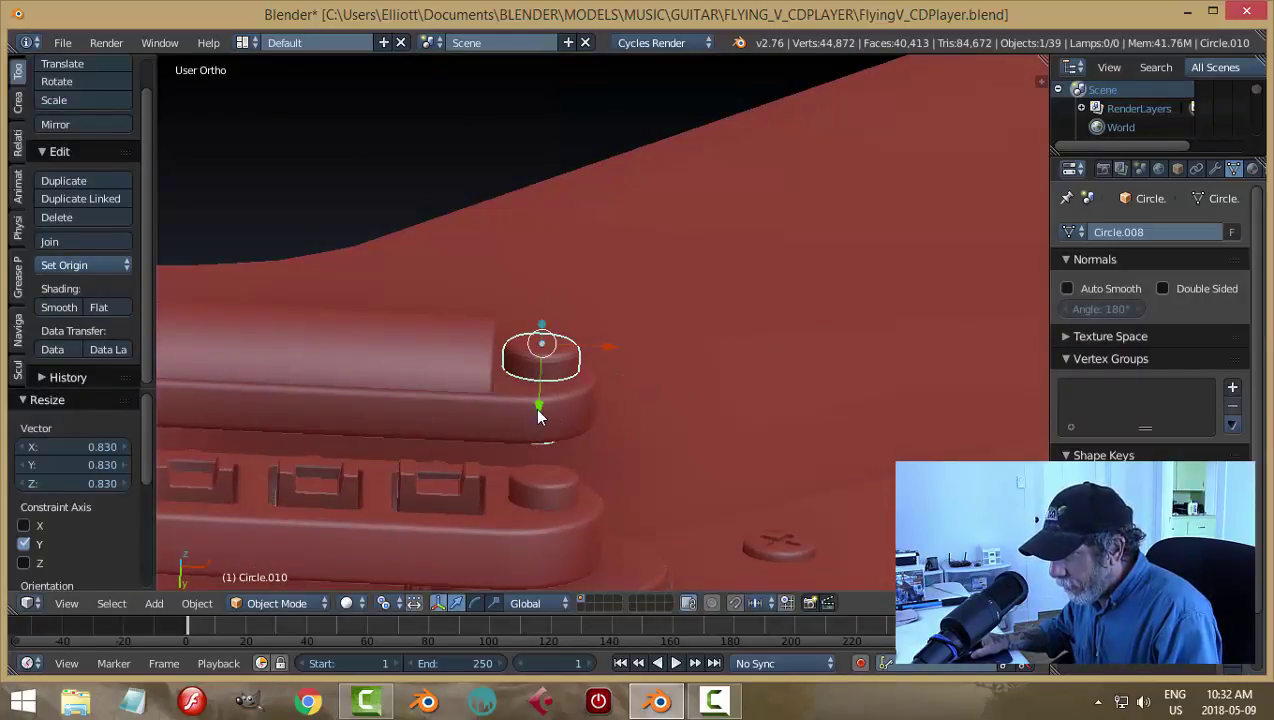
Step: Move the bolt out along Y by about -0.280 and another -0.118, clear of the guitar body
left_click_drag(538, 412, 545, 200)
middle_click_drag(586, 322, 614, 280)
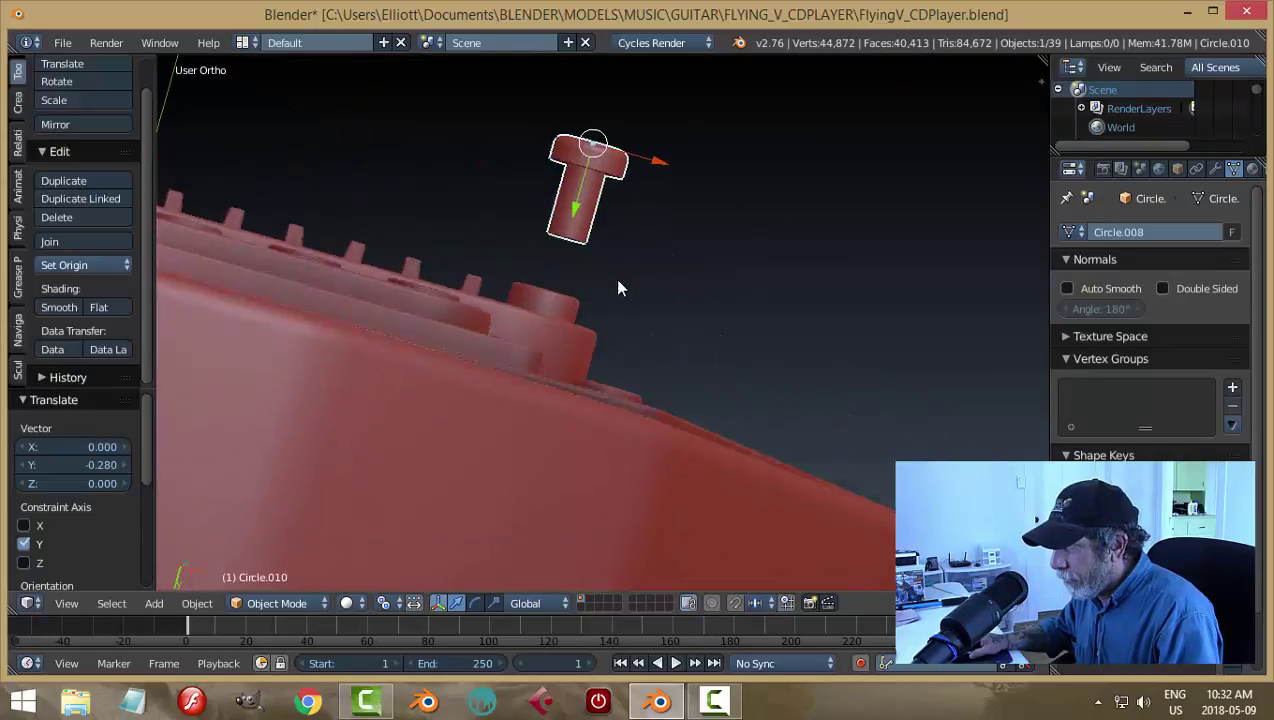
left_click_drag(562, 217, 713, 149)
middle_click_drag(713, 149, 564, 432)
Step: Lengthen the bolt's shaft in edit mode by moving the end face of the shaft about 0.052 along Y
key("ctrl+Tab")
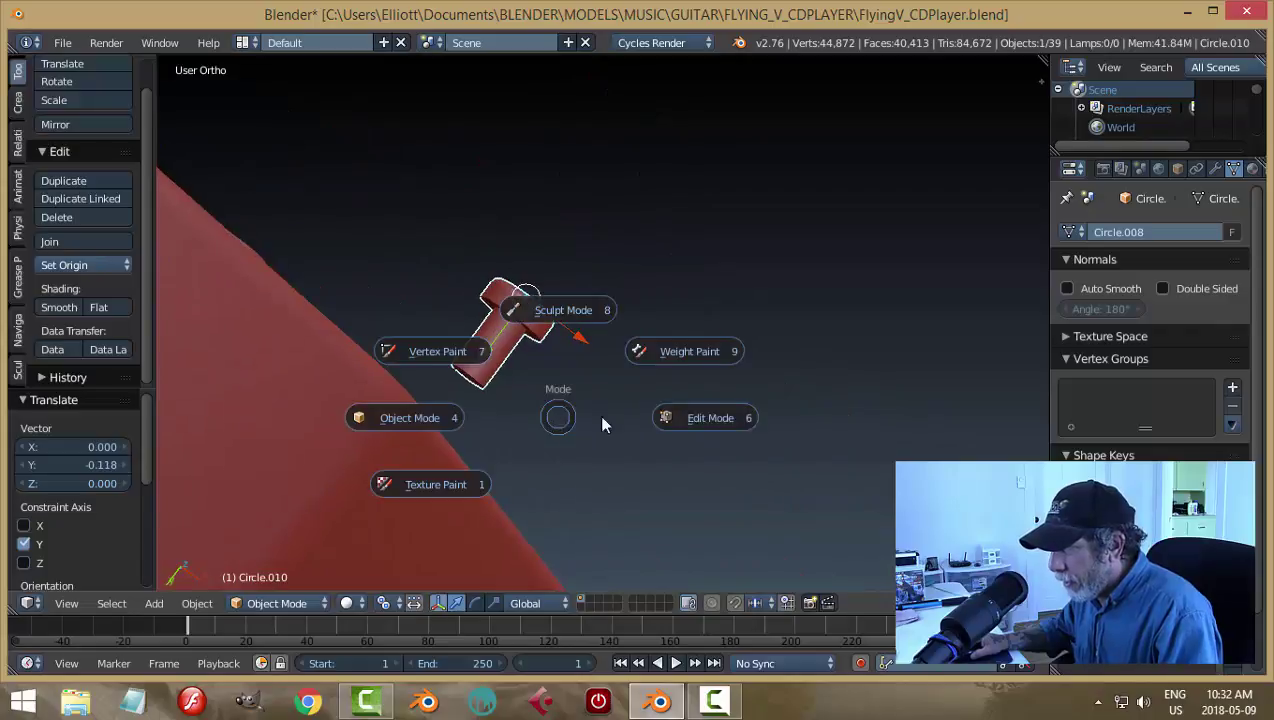
left_click(711, 415)
scroll(489, 415, "up", 3)
key("ctrl+Tab")
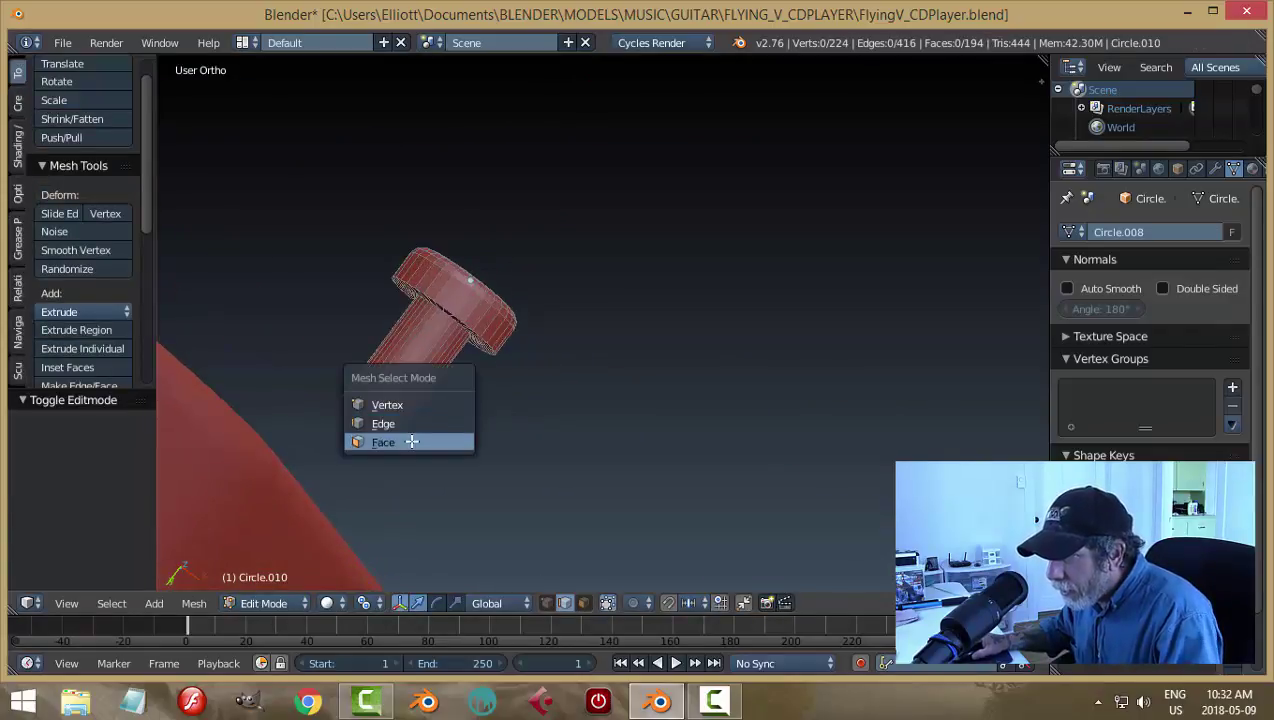
left_click(376, 440)
right_click(368, 415)
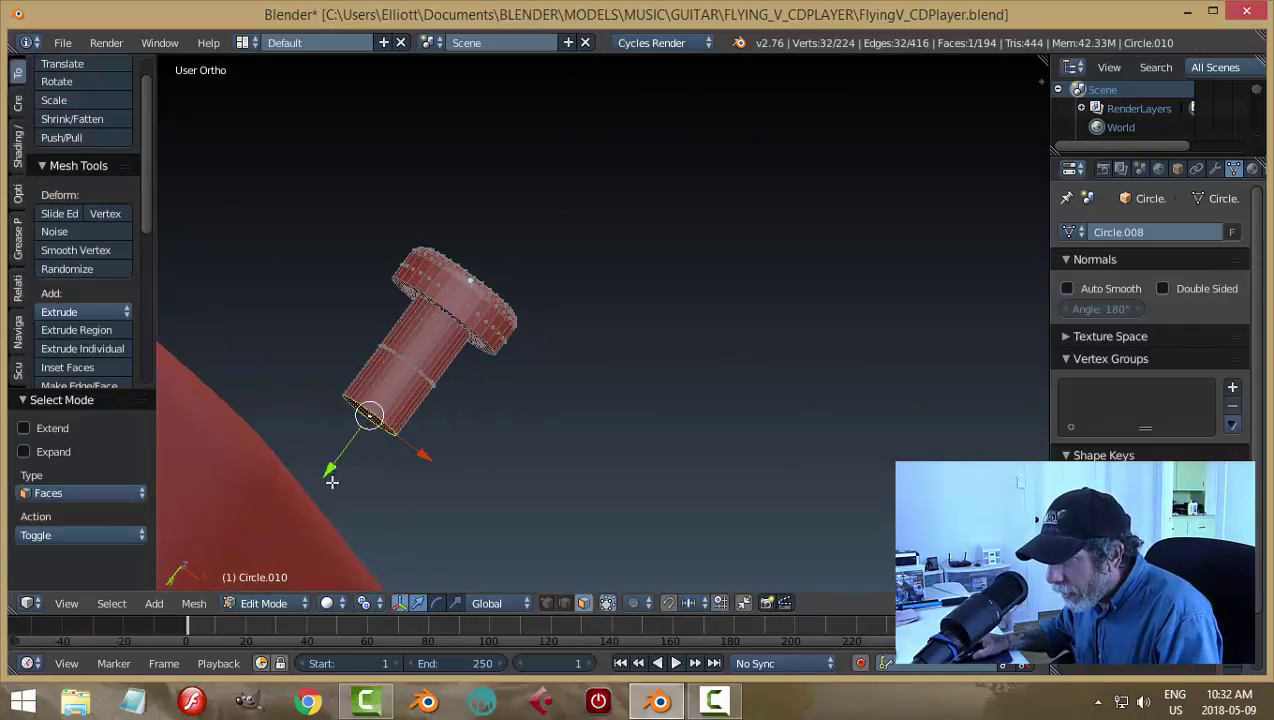
left_click_drag(332, 481, 289, 536)
Step: Delete the end face of the bolt's shaft and return to object mode
key("x")
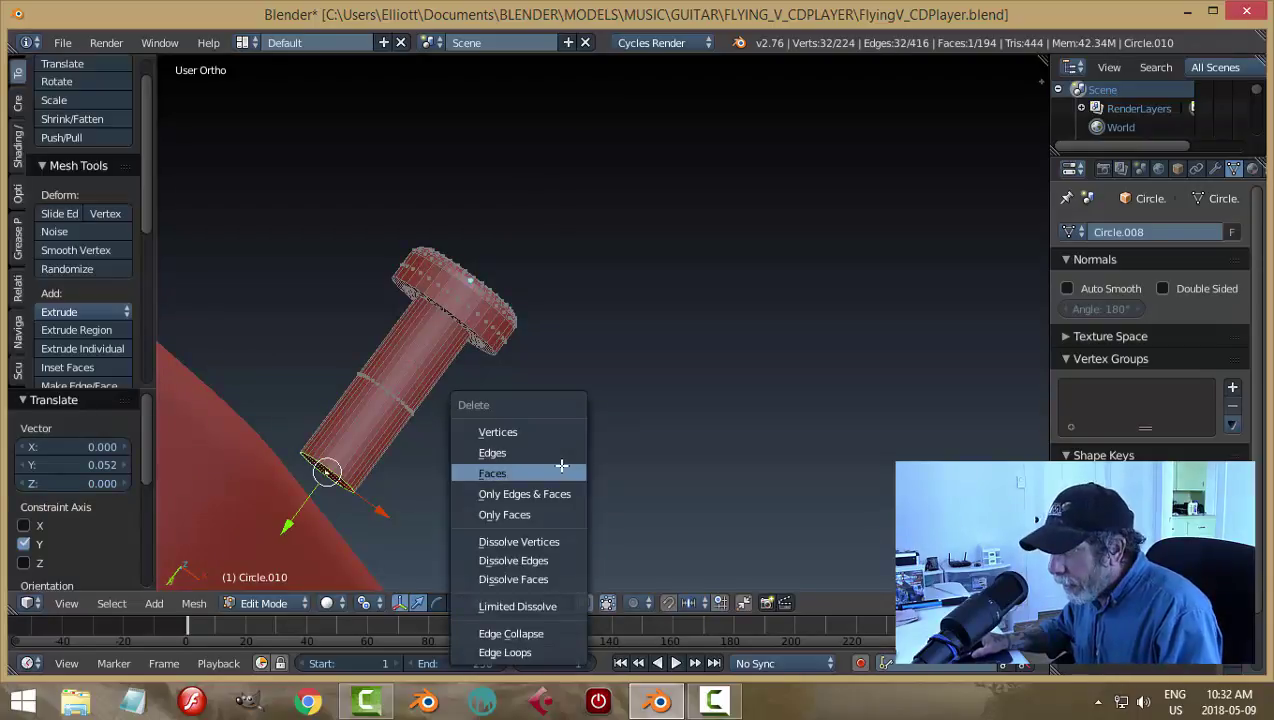
left_click(562, 465)
key("Tab")
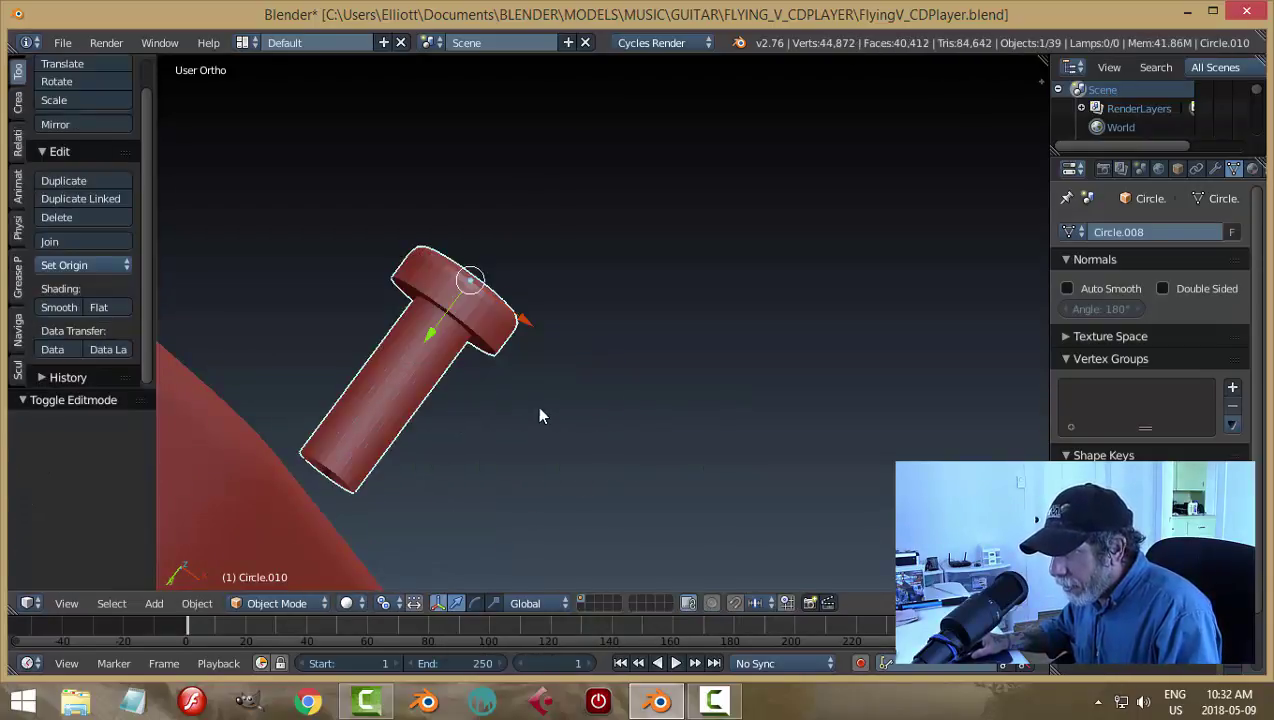
Step: Move the bolt about 0.401 and another 0.005 along Y in side view, seating its head on the tailpiece bar
middle_click_drag(540, 412, 589, 381)
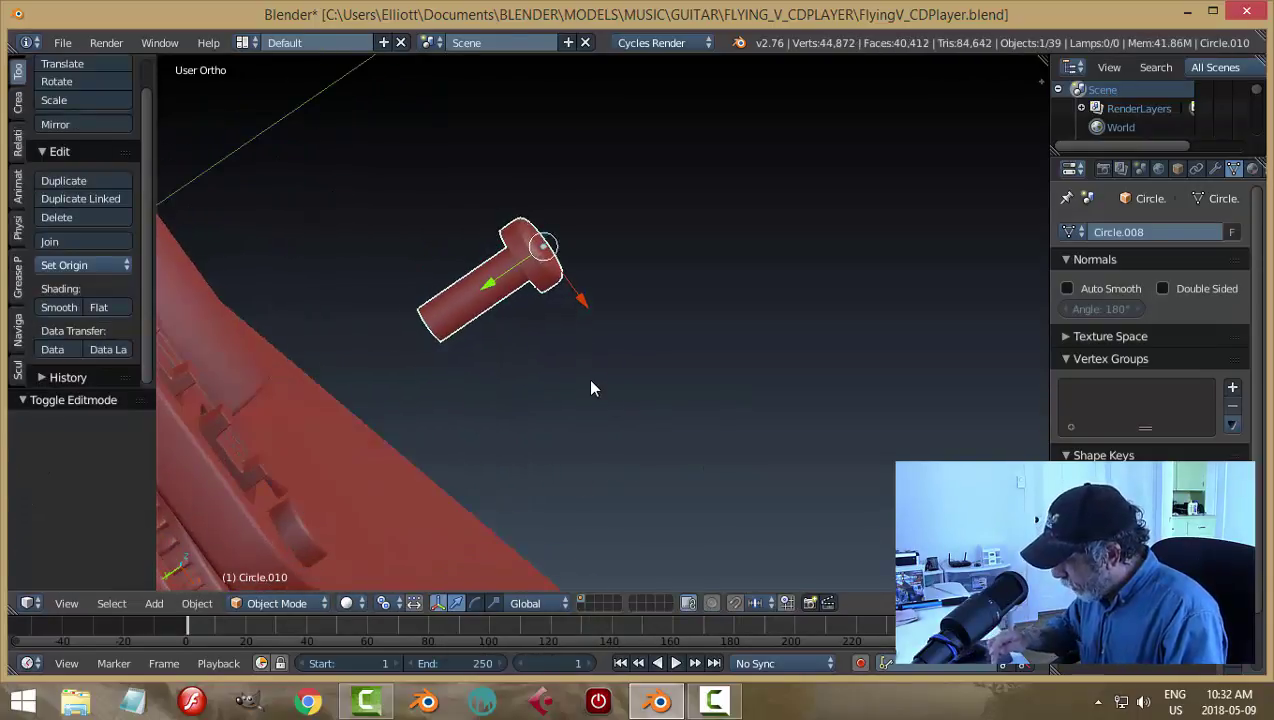
key("KP_1")
scroll(587, 380, "up", 5)
key("KP_3")
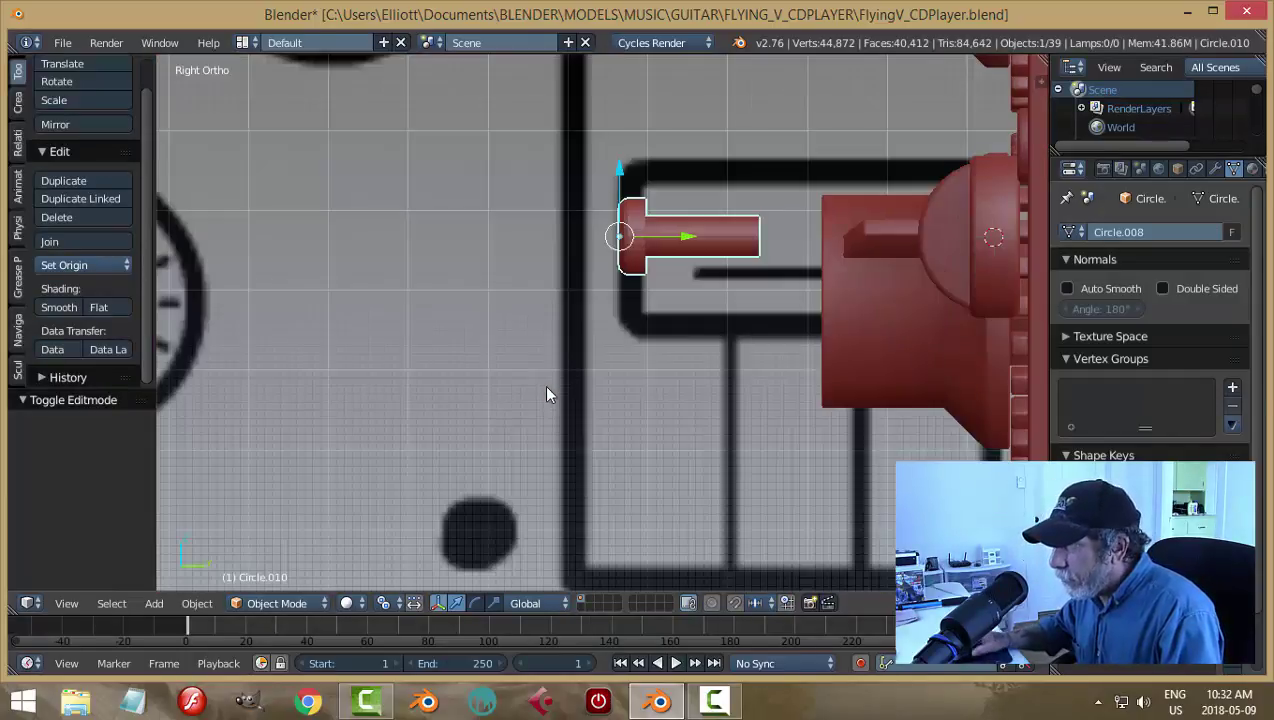
left_click_drag(687, 246, 1006, 340)
scroll(802, 352, "down", 5, "ctrl")
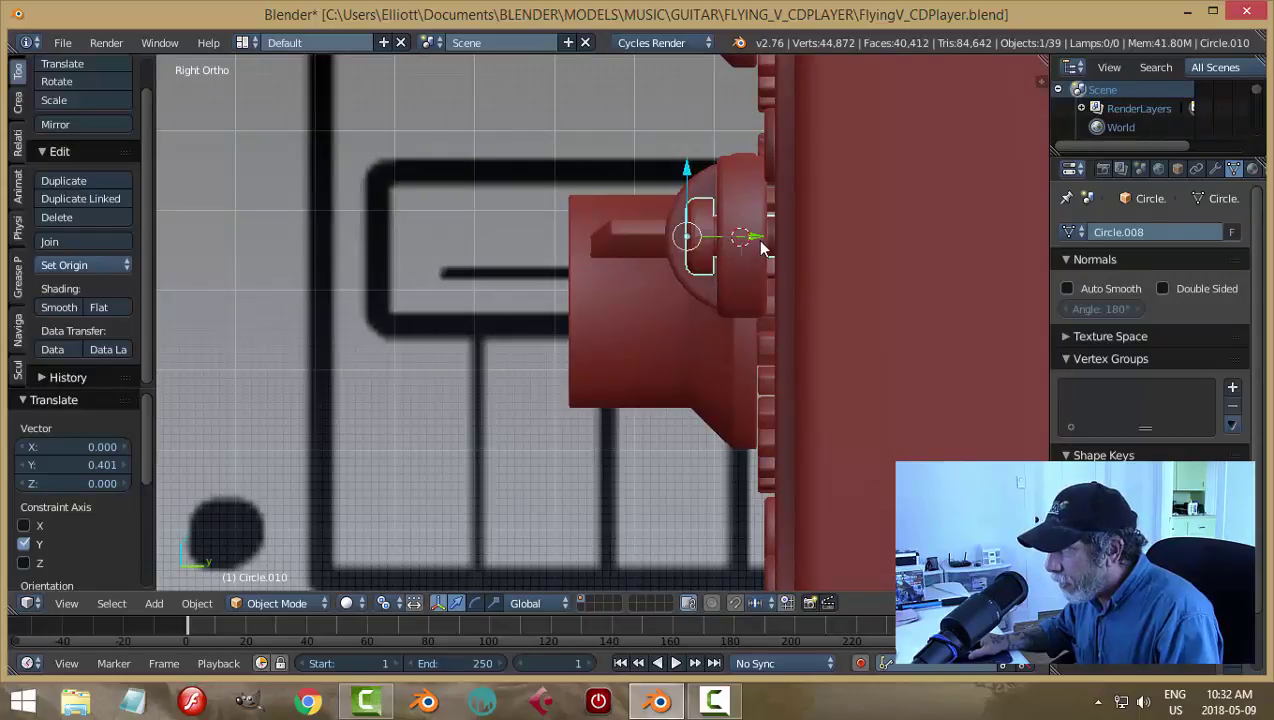
left_click_drag(753, 232, 756, 234)
Step: Snap the 3D cursor to the bolt and add a mesh cube there, scaled uniformly to about 0.023
scroll(672, 305, "up", 3)
mouse_move(546, 341)
middle_mouse_down()
mouse_move(745, 275)
mouse_move(543, 372)
mouse_move(534, 342)
mouse_move(530, 408)
mouse_move(529, 356)
mouse_move(530, 377)
middle_mouse_up()
key("shift+s")
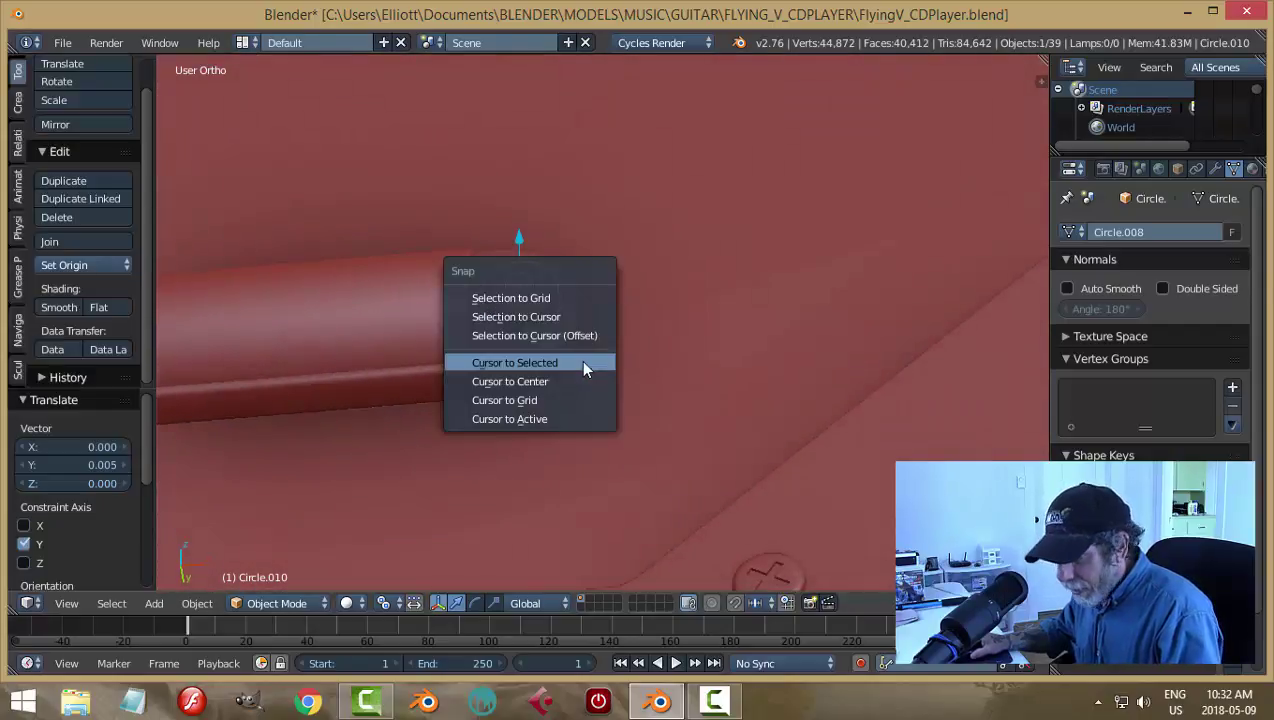
left_click(585, 366)
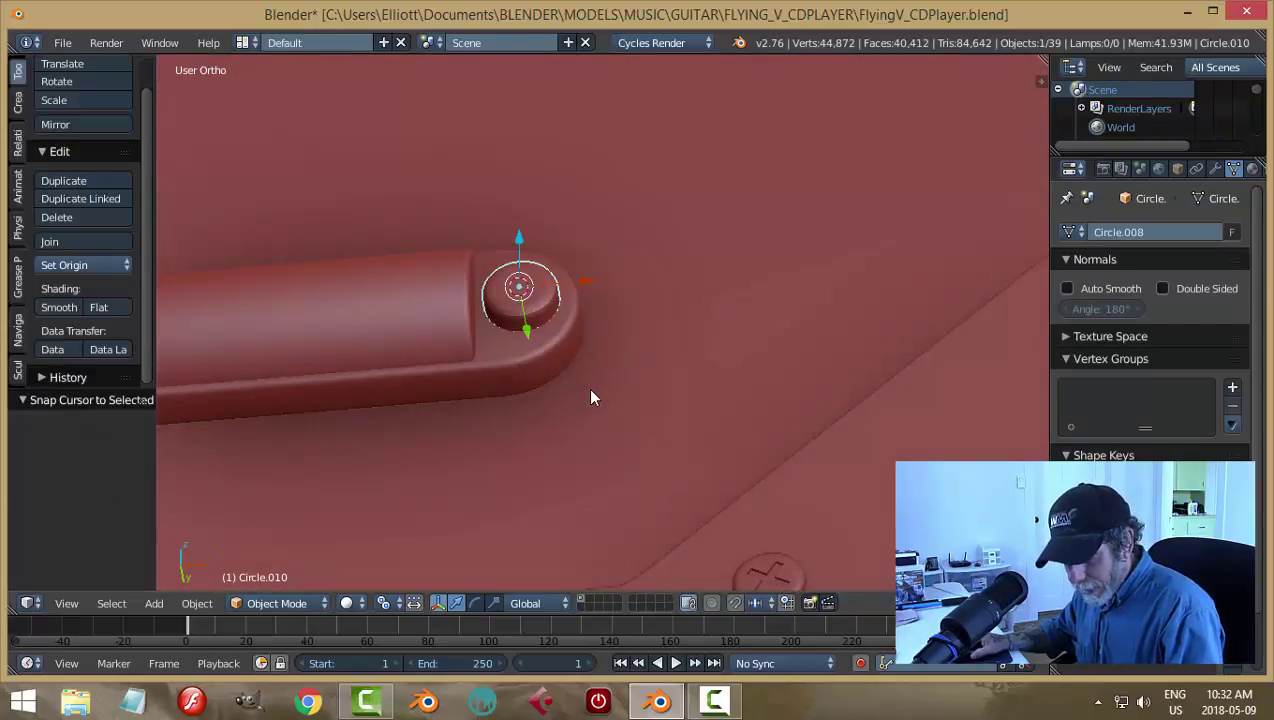
key("shift+a")
mouse_move(595, 390)
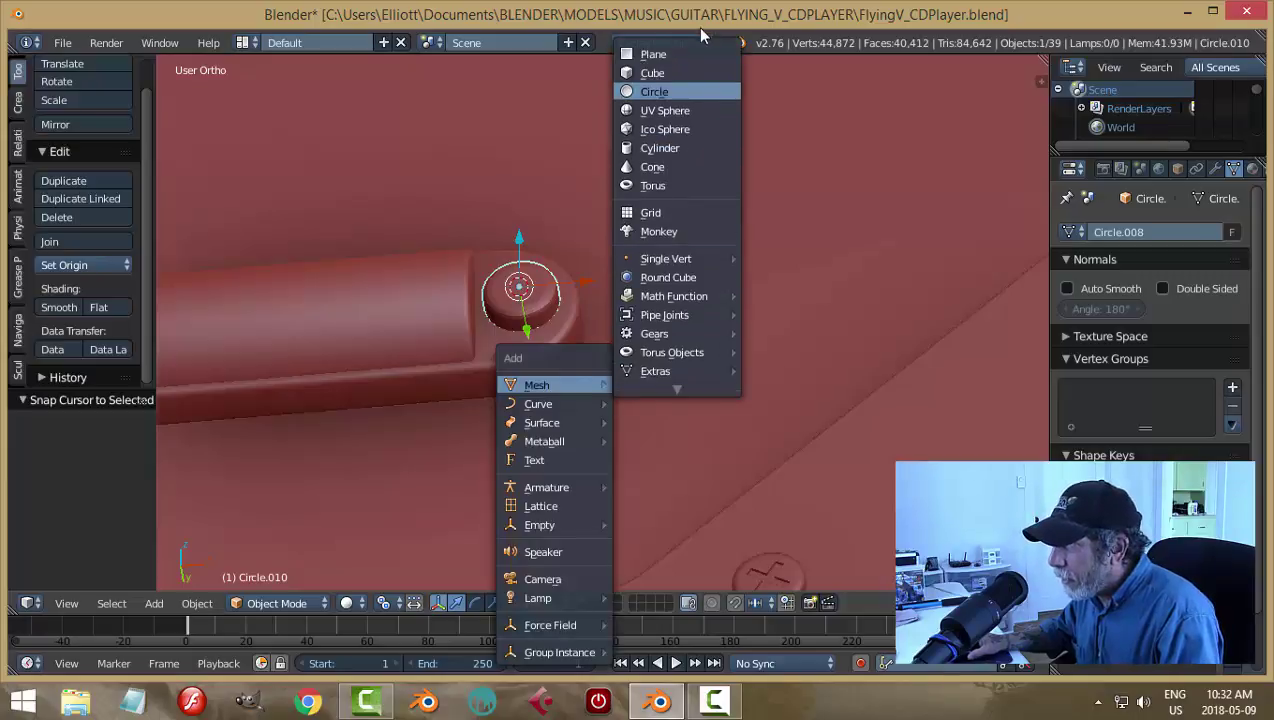
left_click(680, 76)
key("s")
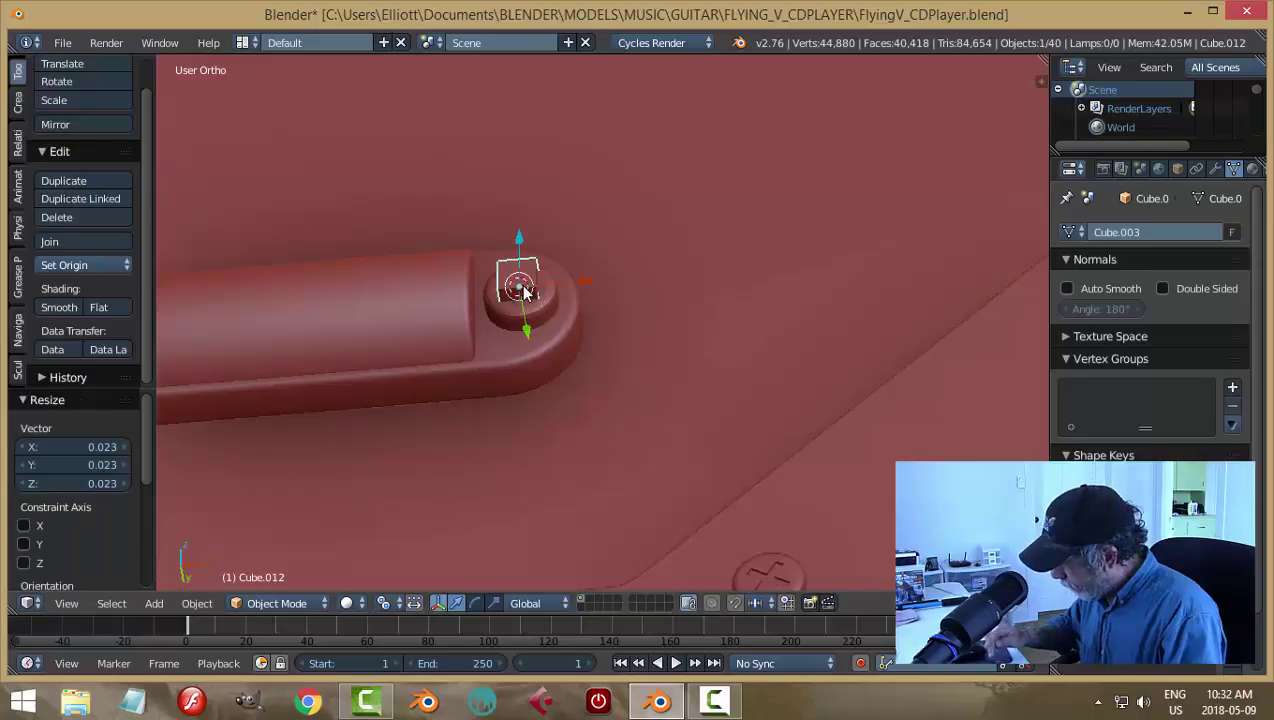
Step: Shape the cube into a narrow slot cutter by scaling it to about 0.388 along X and 2.617 along Z
key("KP_Decimal")
scroll(600, 270, "down", 4)
middle_click_drag(665, 365, 676, 388)
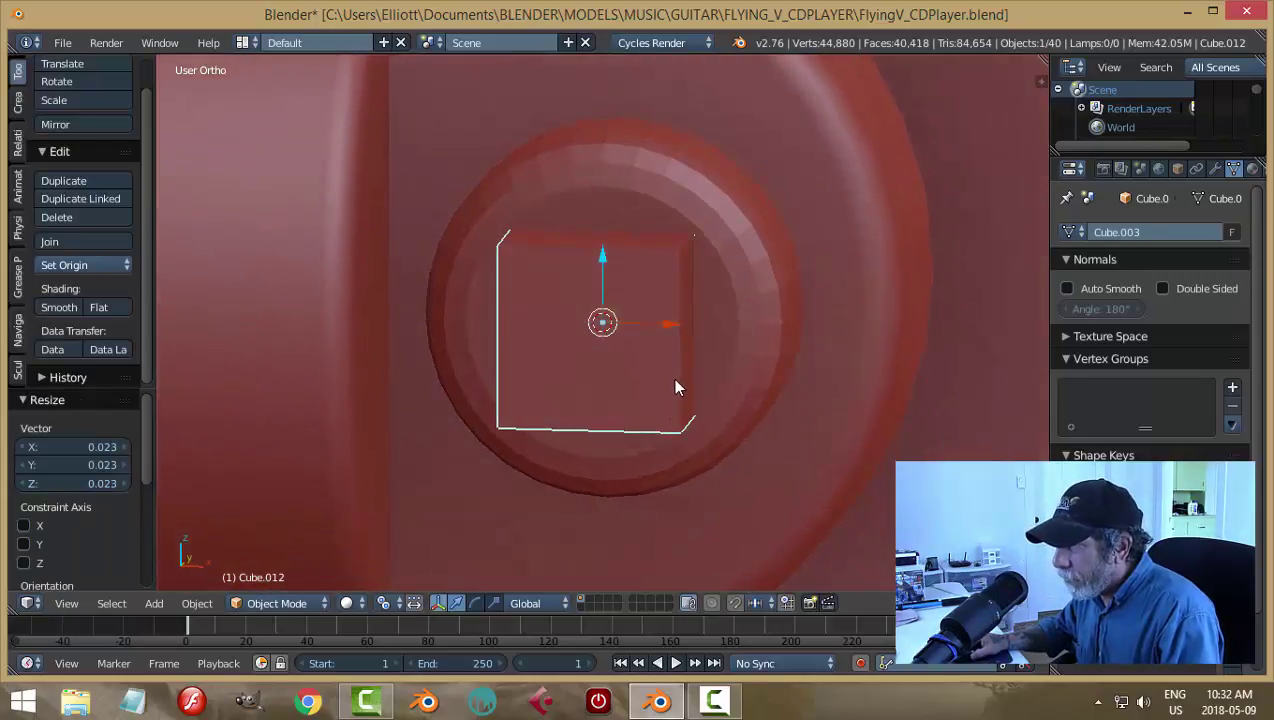
key("s")
key("x")
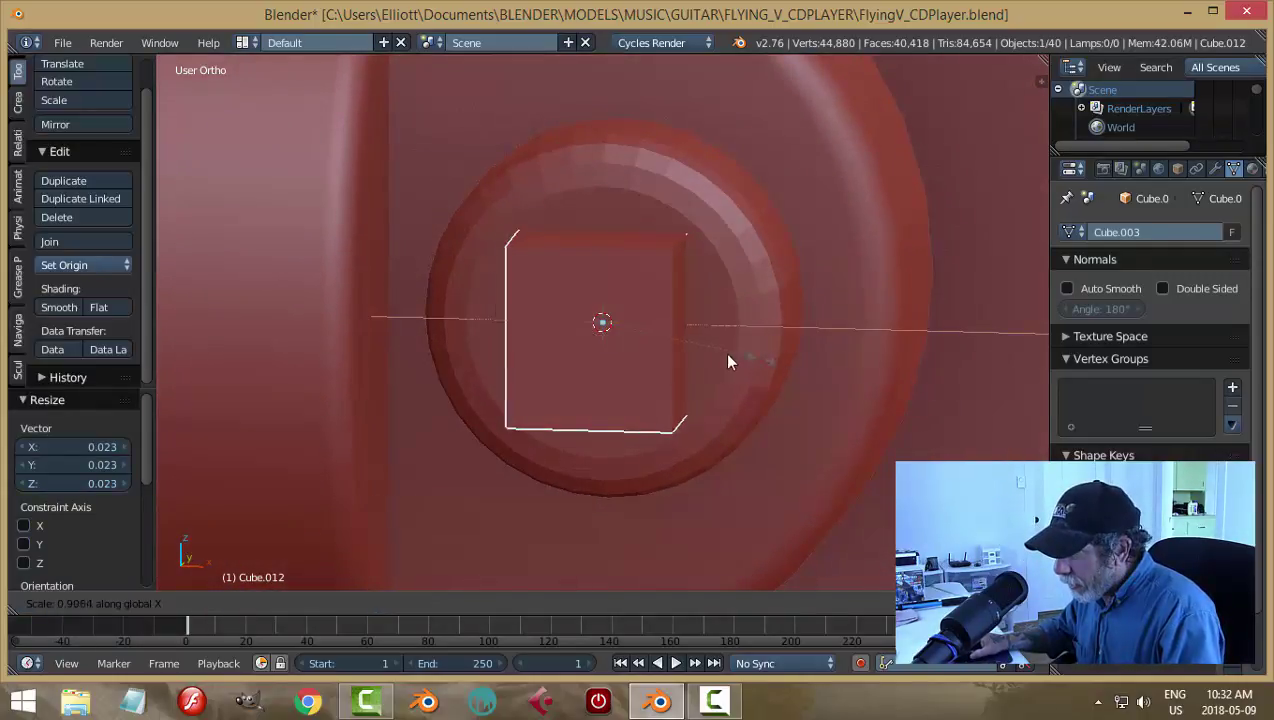
left_click(664, 354)
key("s")
key("z")
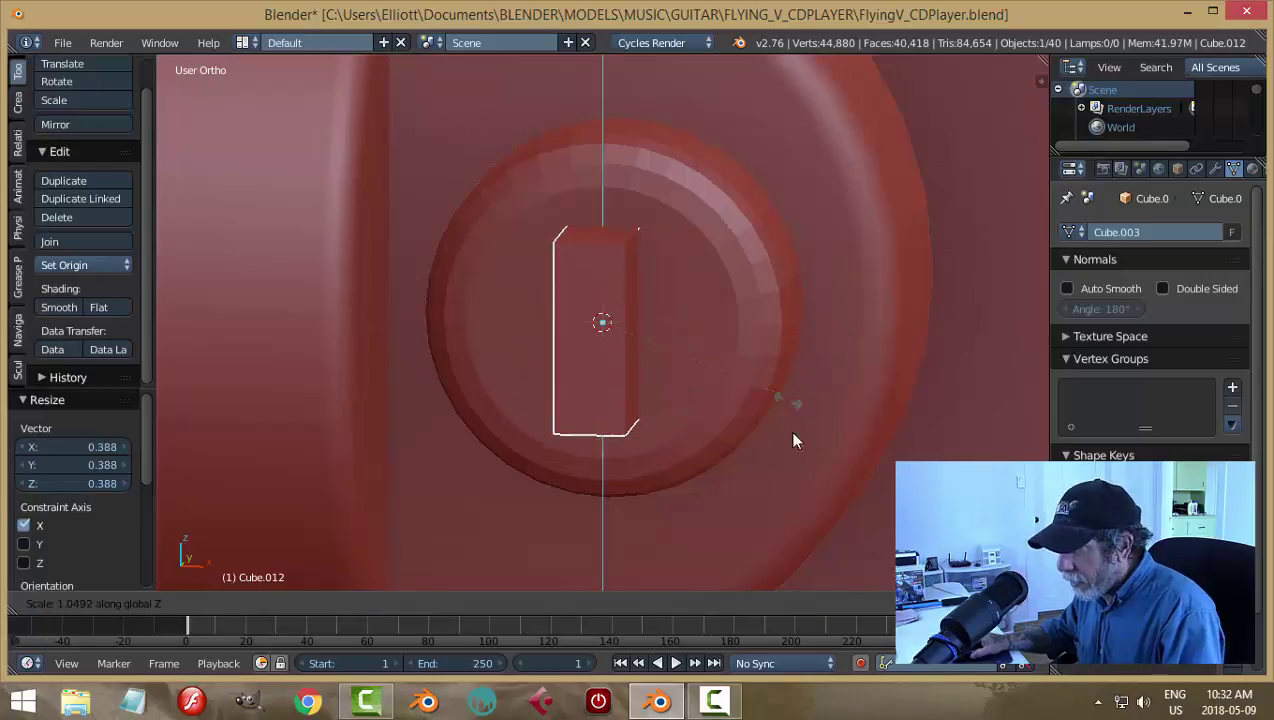
left_click(950, 139)
Step: Move the cutter cube about -0.009 along Y out of the bolt head and apply its rotation and scale
middle_click_drag(946, 134, 730, 304)
key("g")
key("y")
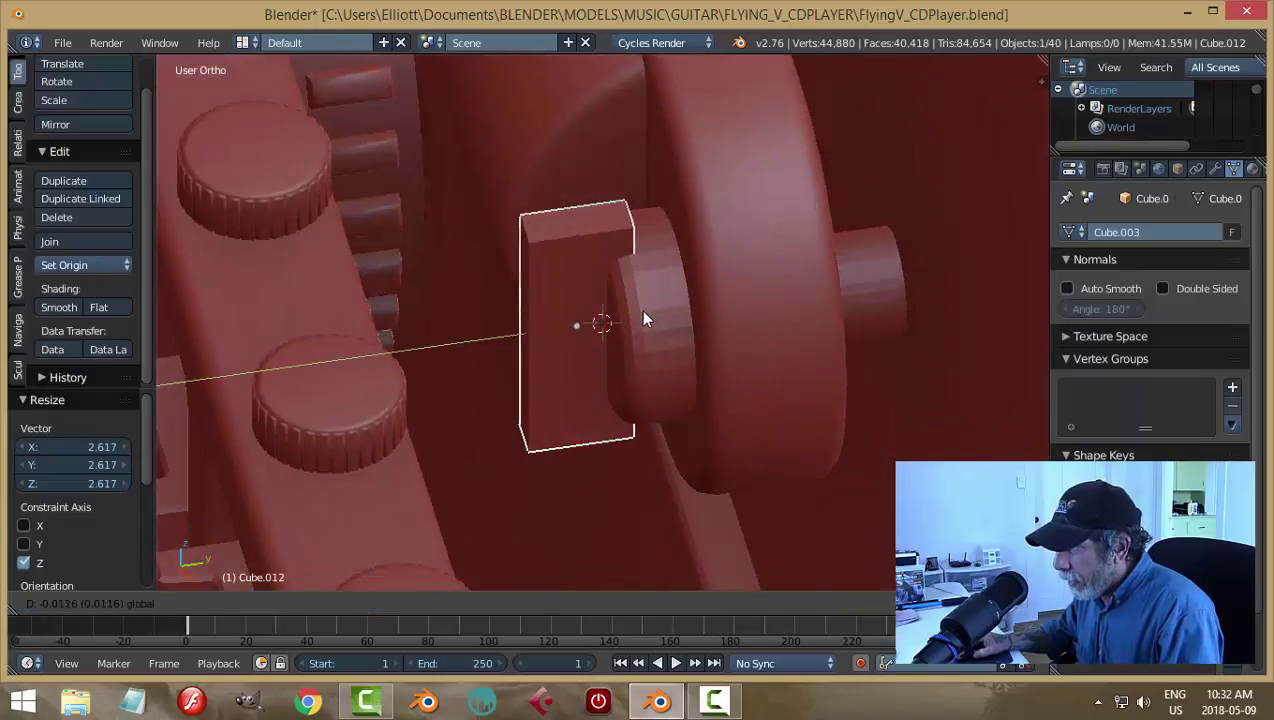
left_click(651, 320)
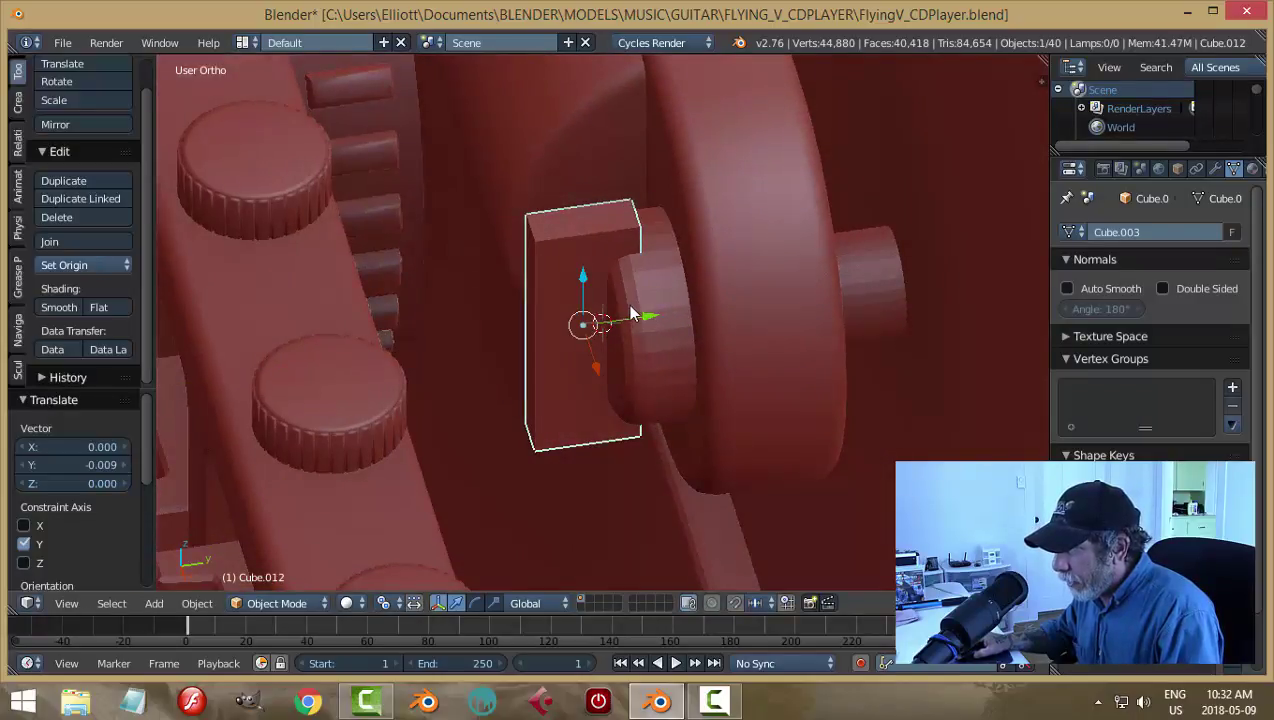
middle_click_drag(627, 304, 786, 207)
key("ctrl+a")
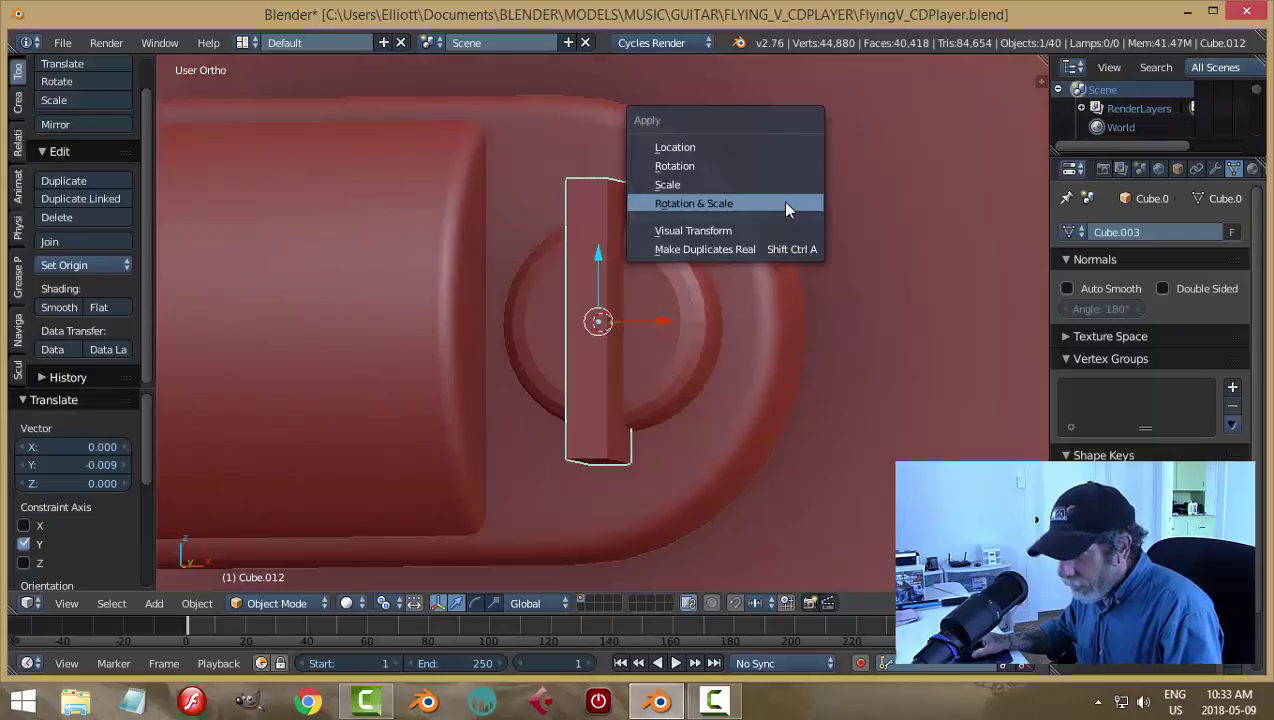
left_click(781, 201)
Step: Cut a slot in the bolt head with a Boolean modifier set to Difference, using the cube as its object, and apply it
right_click(678, 289)
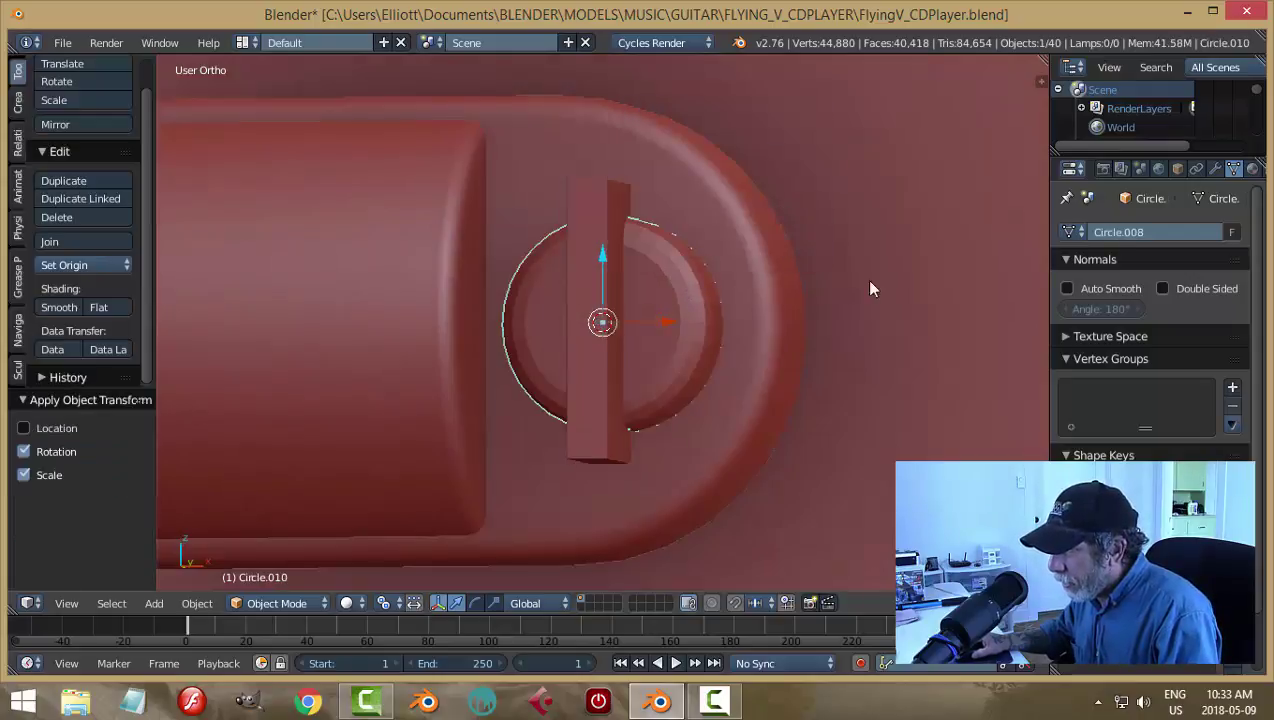
left_click(1215, 169)
left_click(1107, 232)
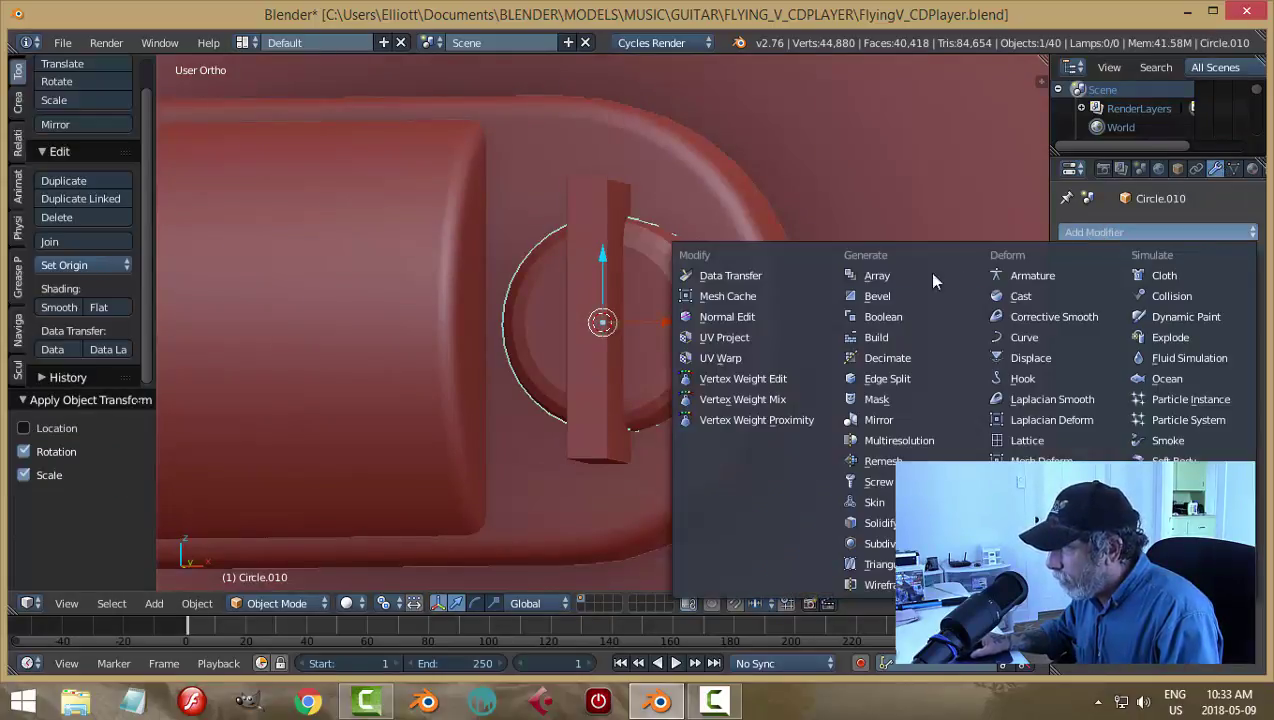
left_click(906, 315)
left_click(1088, 341)
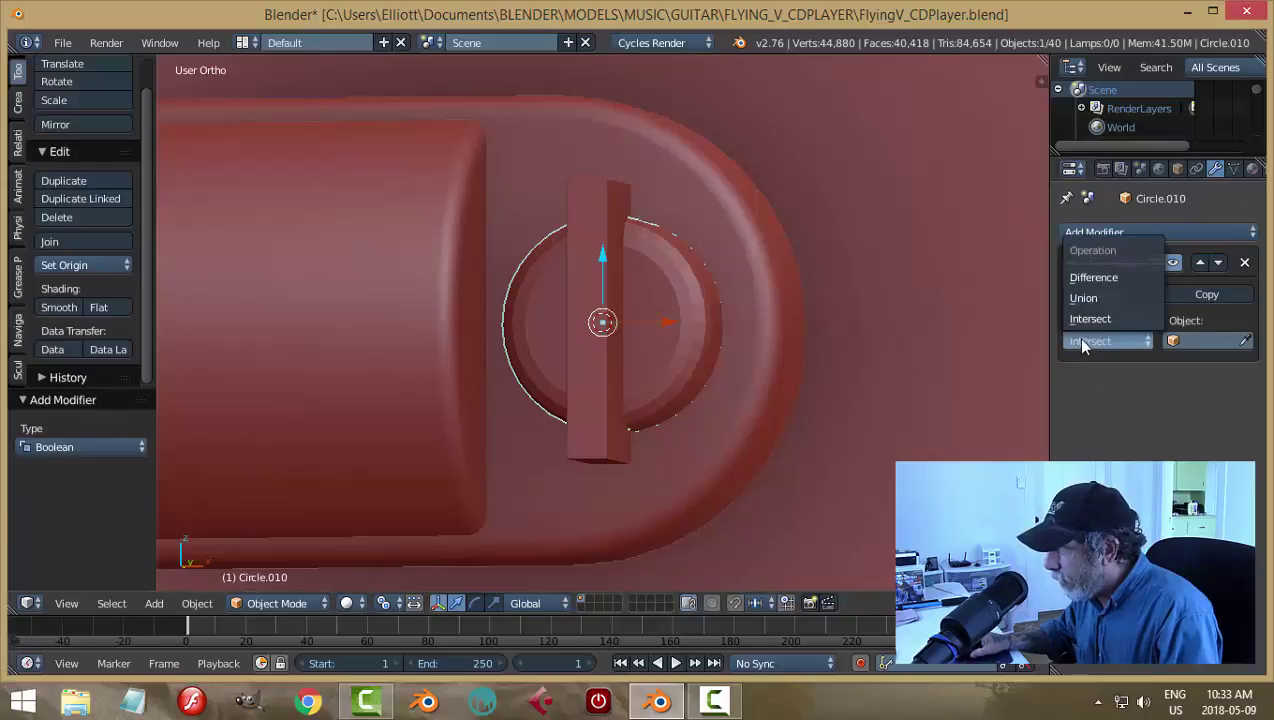
left_click(1095, 278)
left_click(1245, 341)
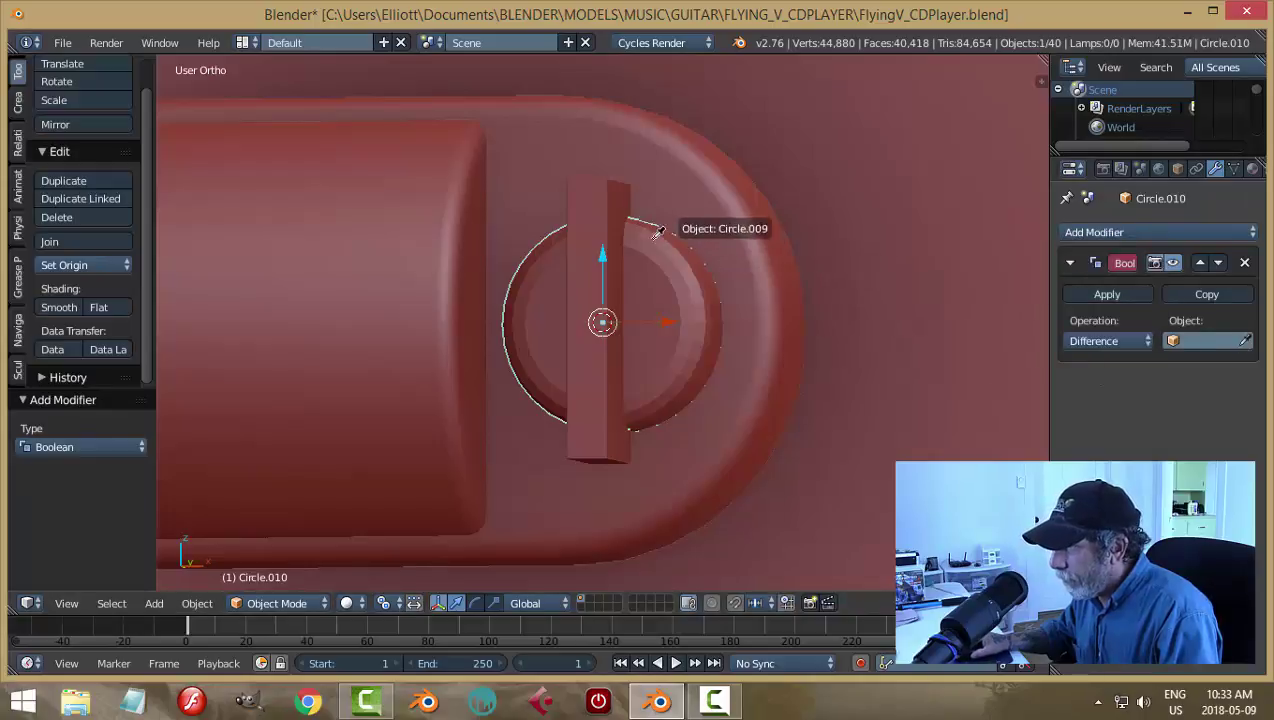
left_click(605, 207)
left_click(1105, 294)
Step: Delete the cutter cube from the scene
left_click(590, 225)
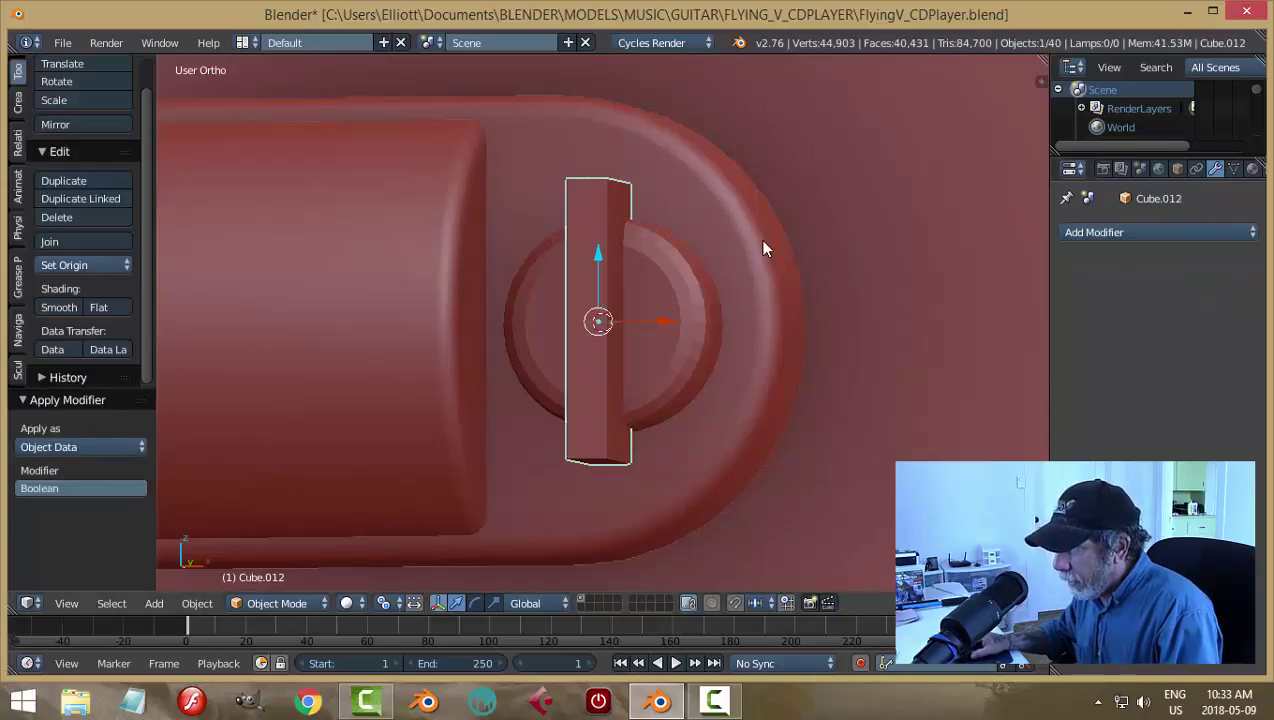
key("x")
left_click(761, 243)
Step: Shade the slotted bolt smooth, enable Auto Smooth with an angle of 65°, and deselect it
middle_click_drag(688, 352, 663, 300)
left_click(663, 300)
middle_click_drag(645, 432, 671, 305)
left_click(57, 306)
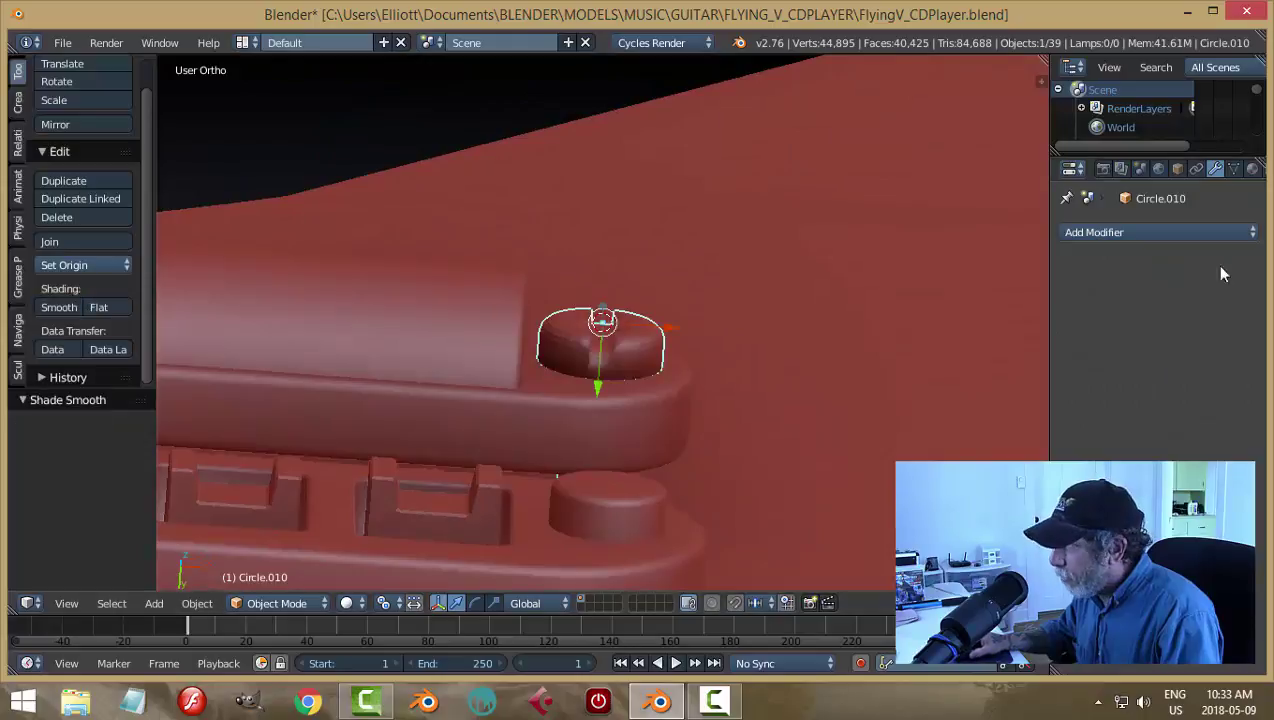
left_click(1232, 170)
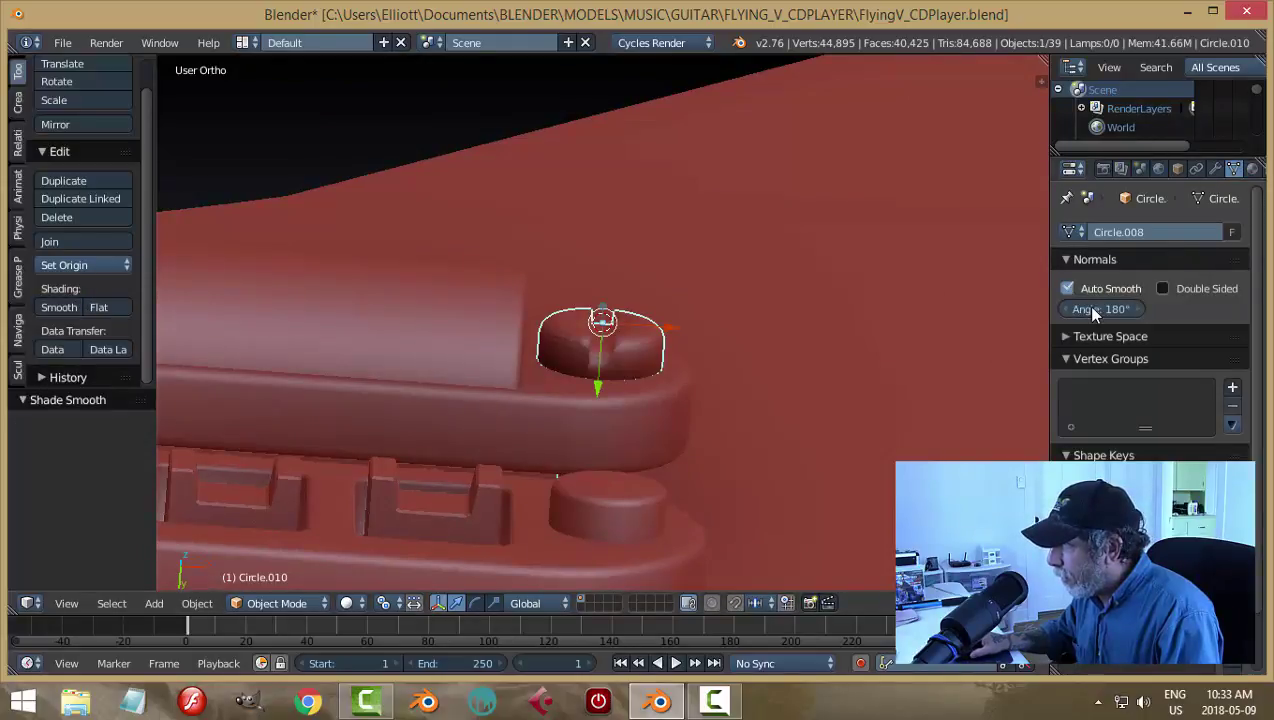
left_click(1093, 310)
type("65")
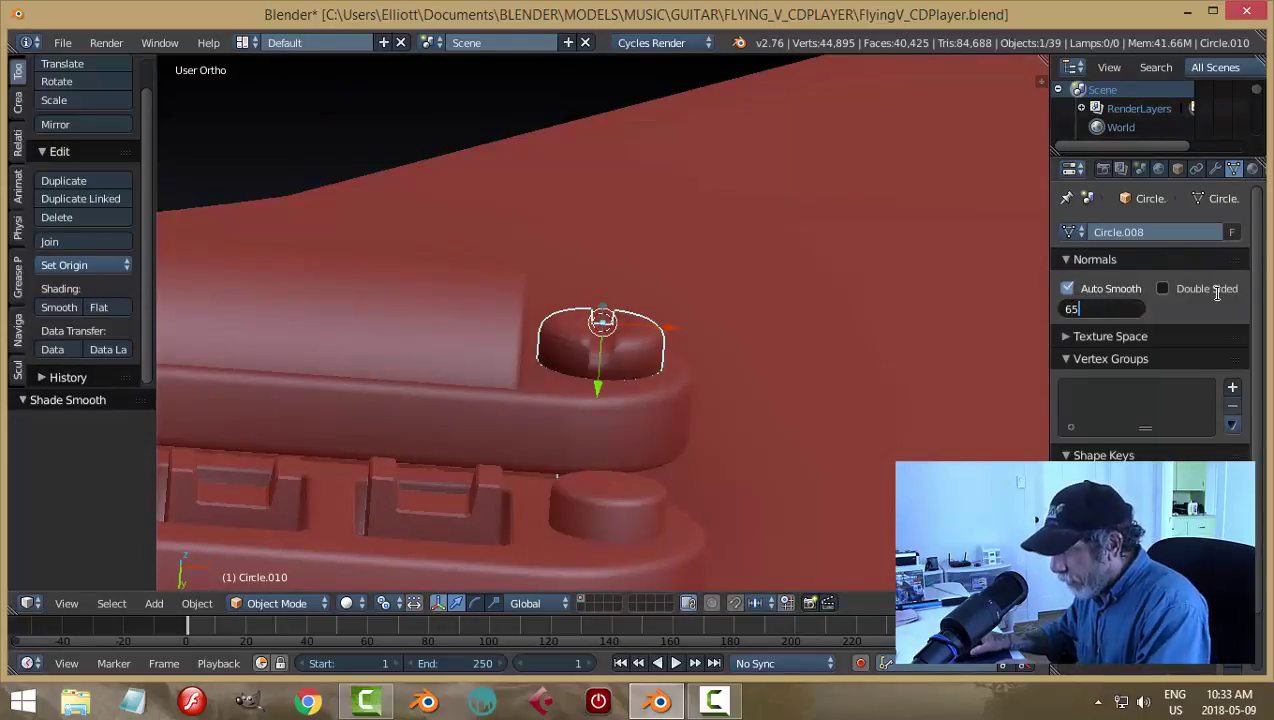
key("Return")
key("a")
Step: Duplicate the slotted bolt in front view and move the copy about -1.010 along X to the tailpiece's opposite end
middle_click_drag(724, 365, 698, 305)
scroll(669, 453, "up", 5)
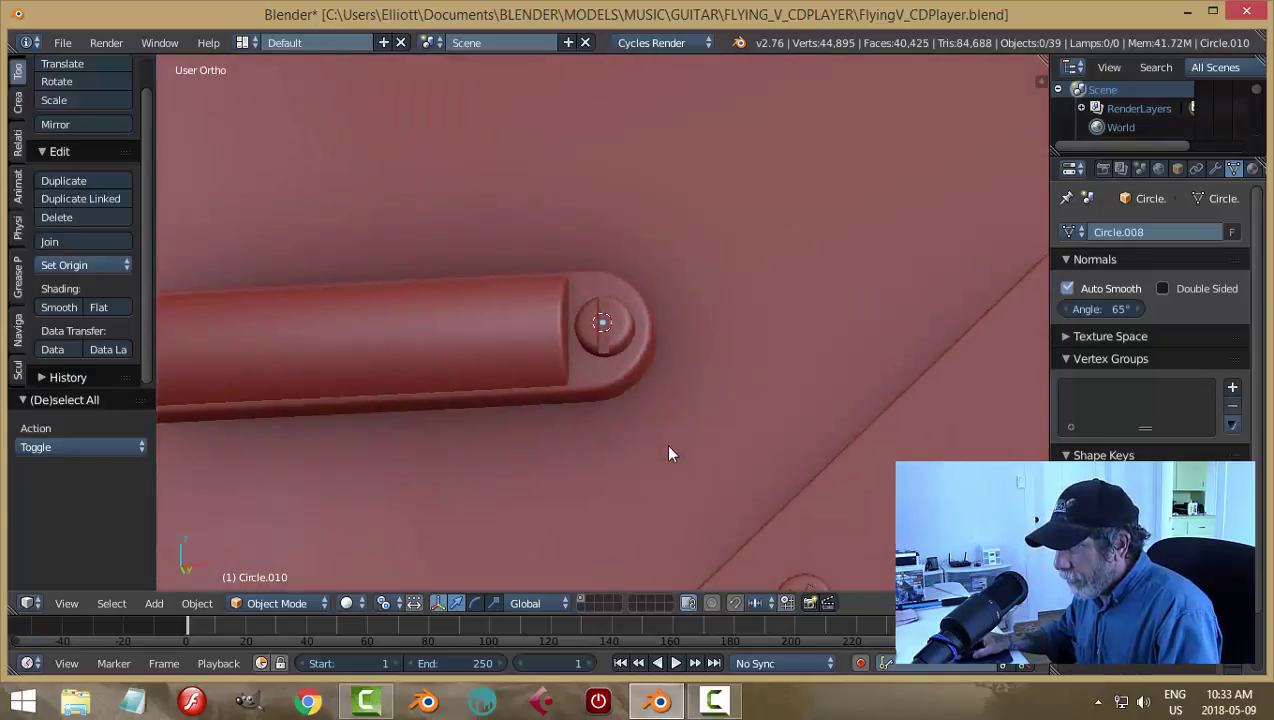
scroll(669, 453, "down", 5)
middle_click_drag(669, 453, 630, 328)
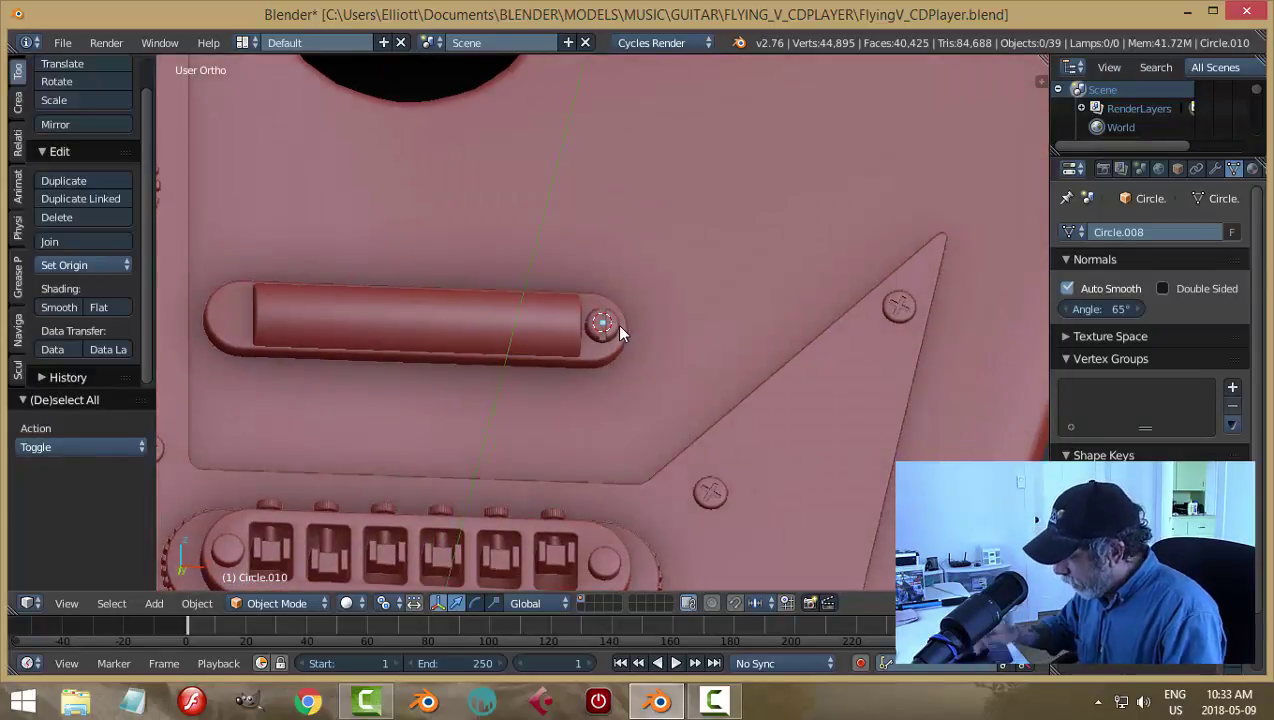
key("KP_1")
right_click(612, 325)
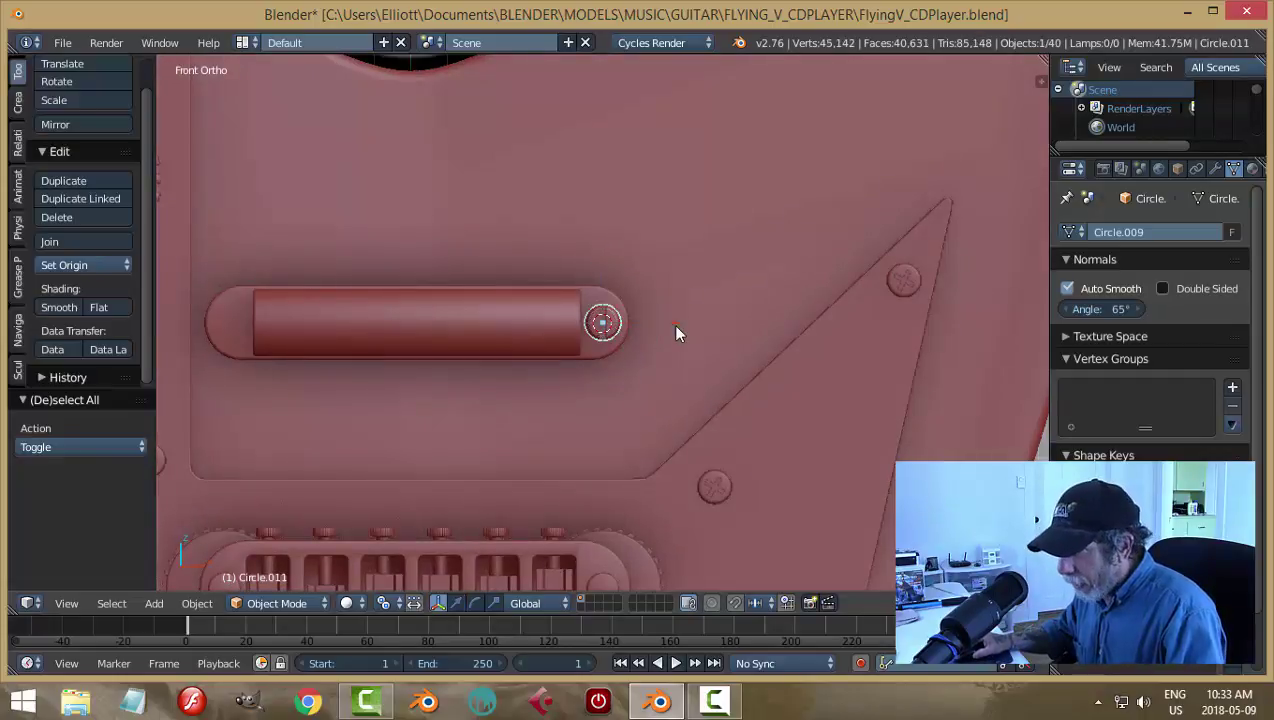
key("shift+d")
key("x")
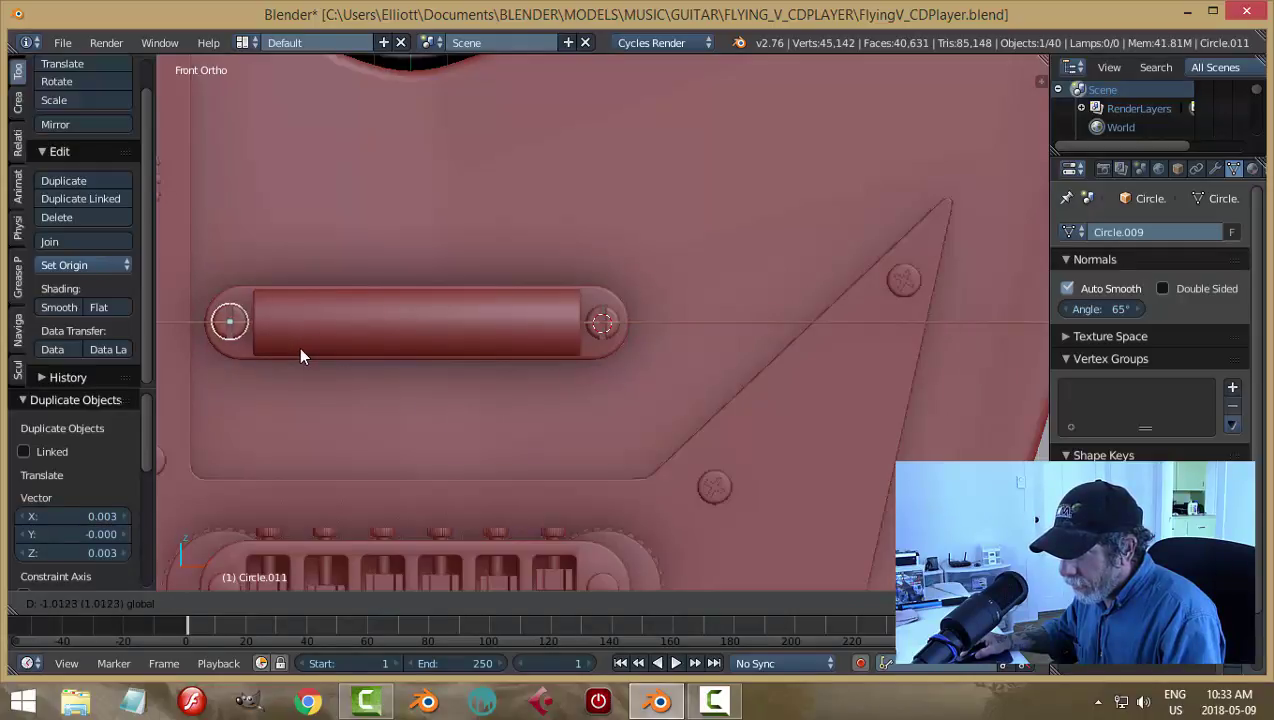
left_click(300, 346)
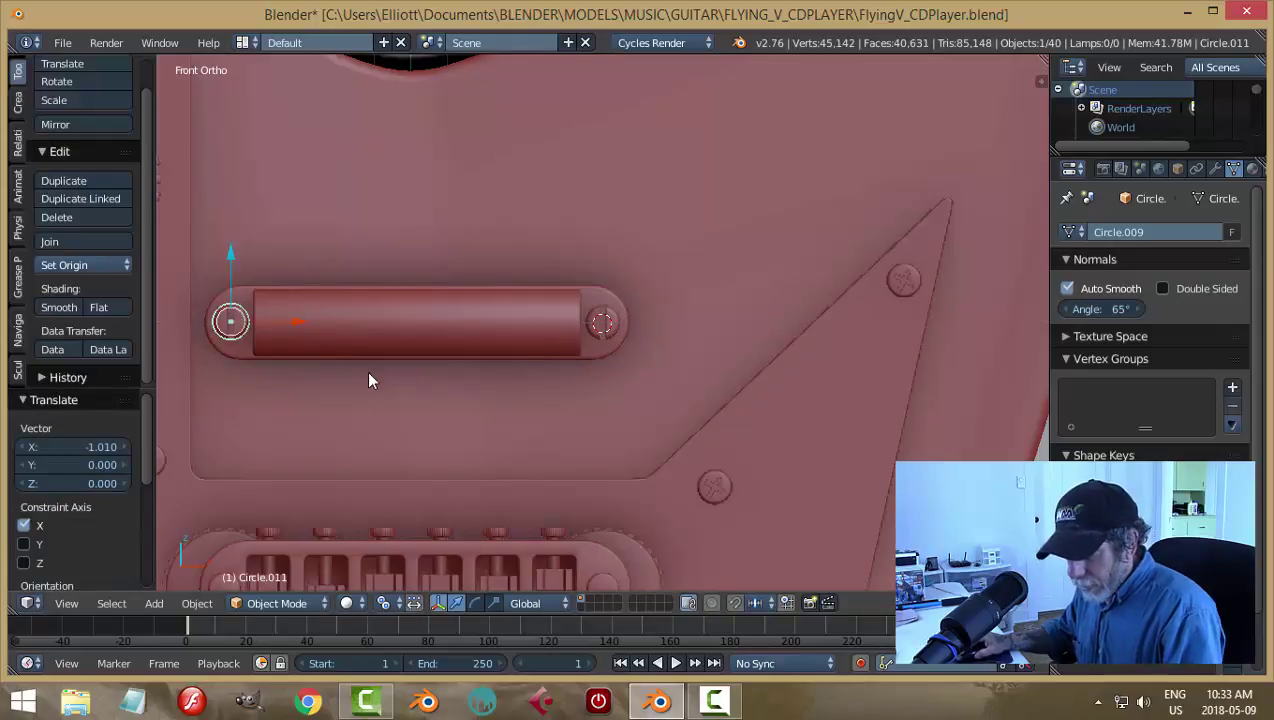
Step: Rotate the duplicated bolt about -24° around the Y axis to turn its slot
key("a")
middle_click_drag(366, 372, 341, 367)
right_click(229, 317)
key("r")
key("y")
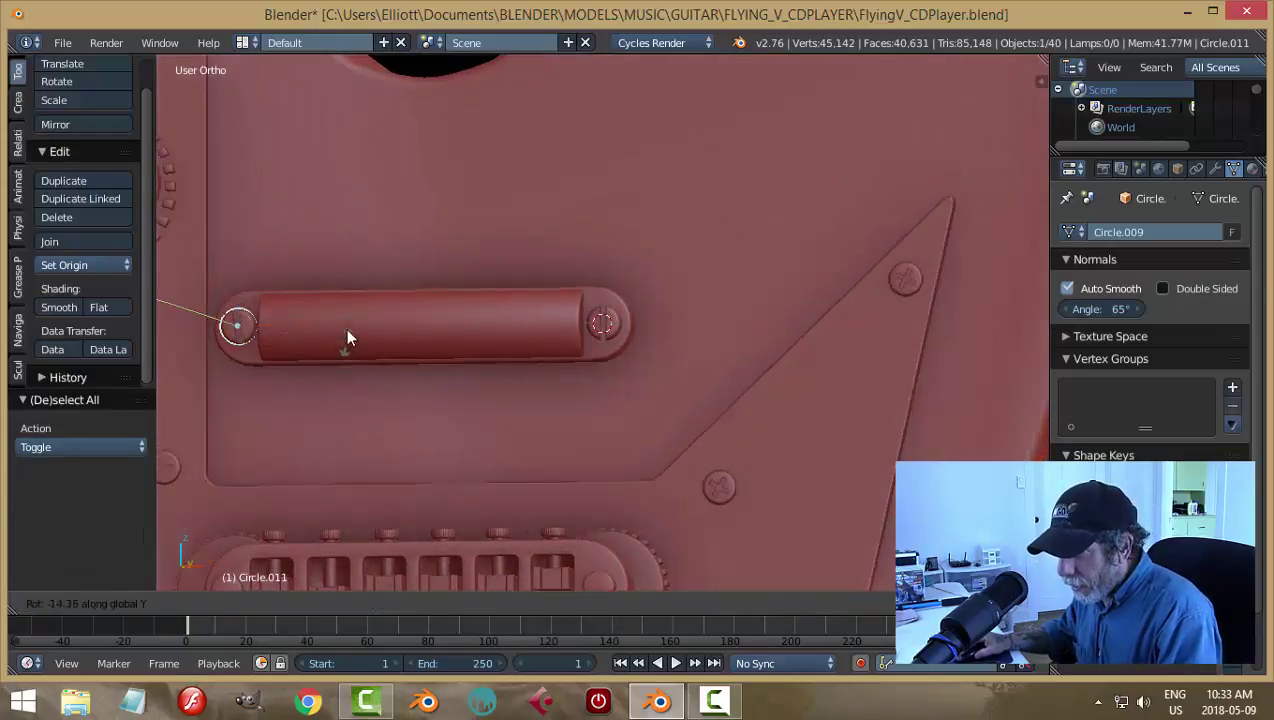
left_click(350, 328)
Step: Rotate the original bolt around the Y axis so its slot sits at a different angle, and deselect everything
right_click(603, 323)
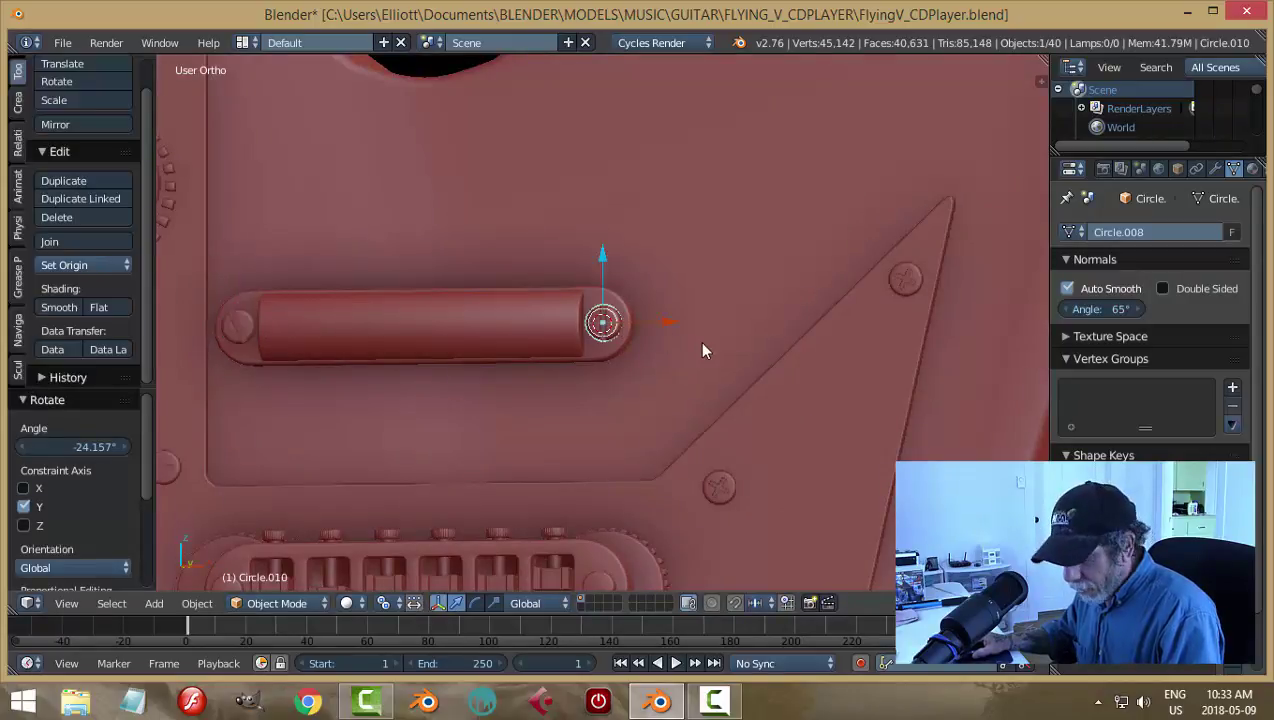
key("r")
key("y")
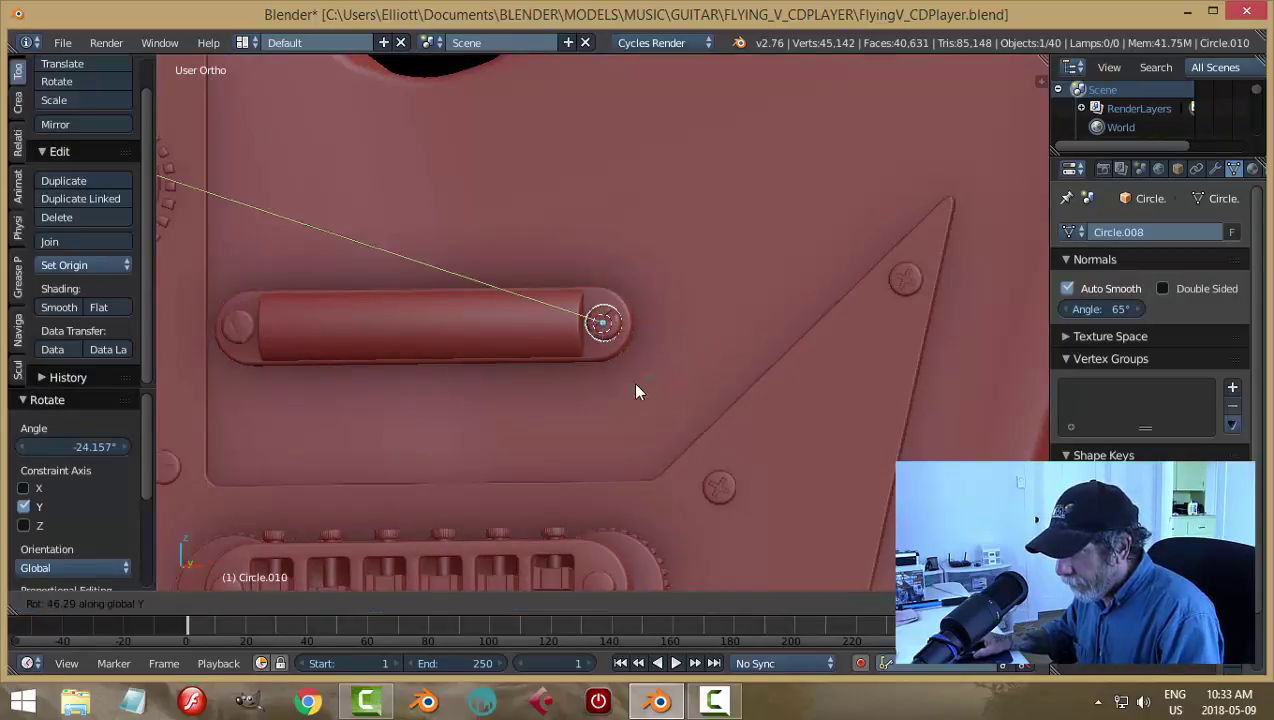
left_click(624, 381)
key("a")
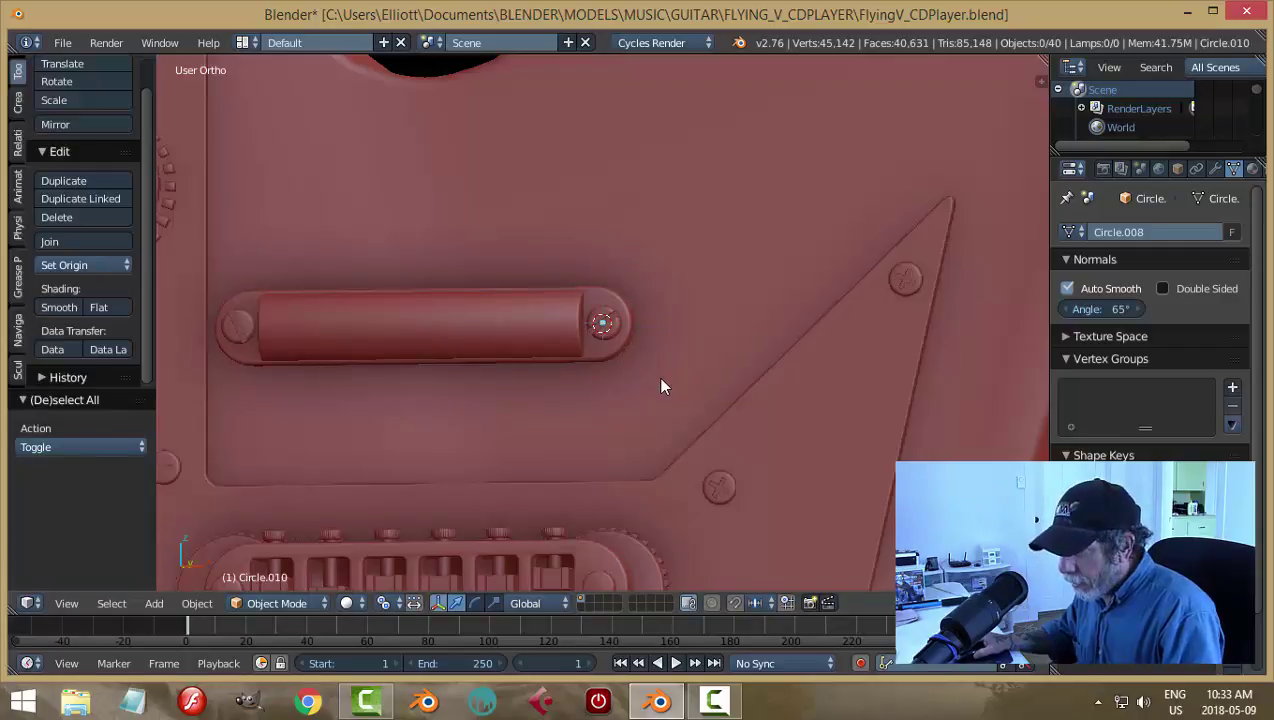
Step: Save the blend file over the existing version
key("ctrl+s")
left_click(655, 380)
scroll(645, 400, "up", 4)
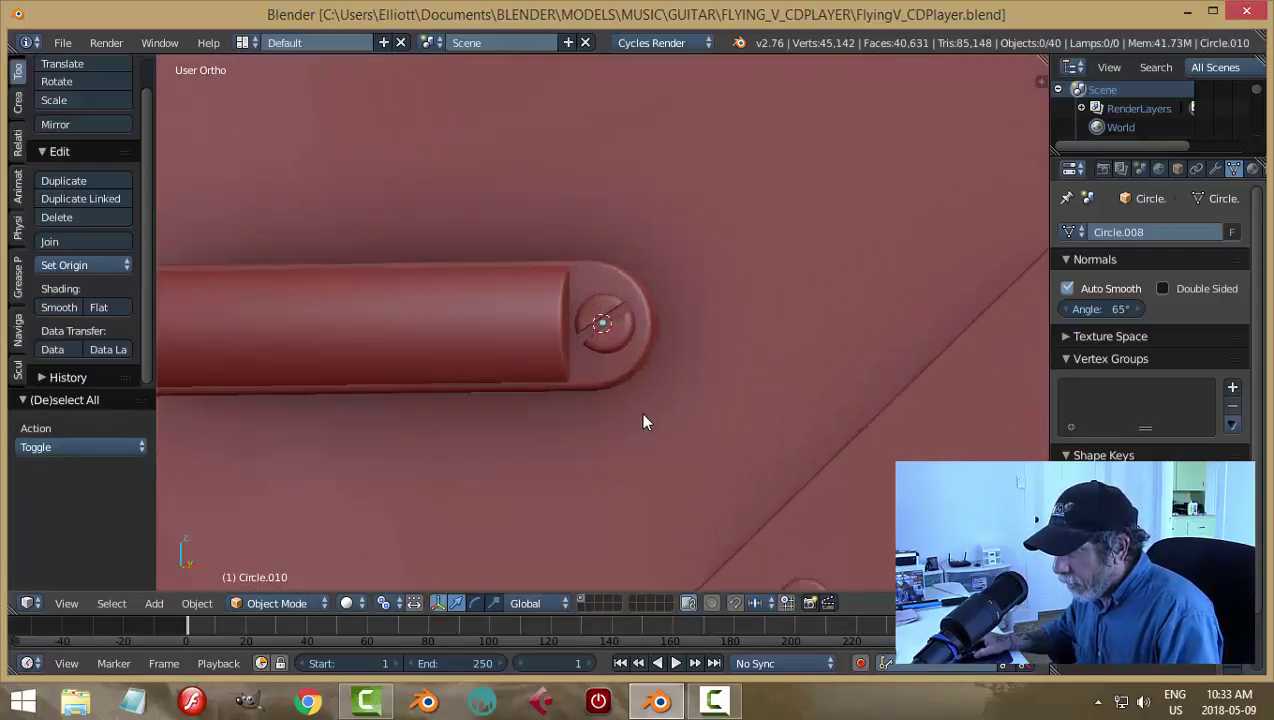
Step: Join the half-cylinder section, the beveled bar and both slotted bolts into one tailpiece object
right_click(524, 346)
right_click(616, 376, "shift")
key("ctrl+j")
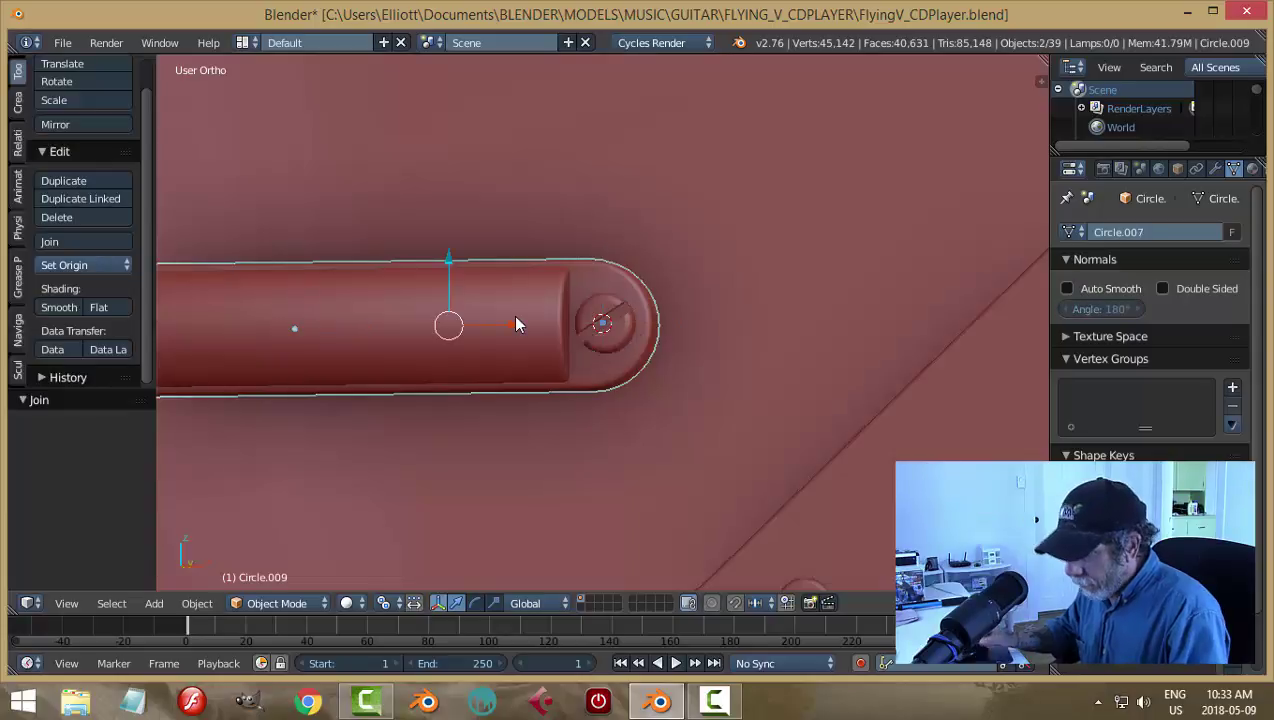
scroll(440, 327, "down", 3)
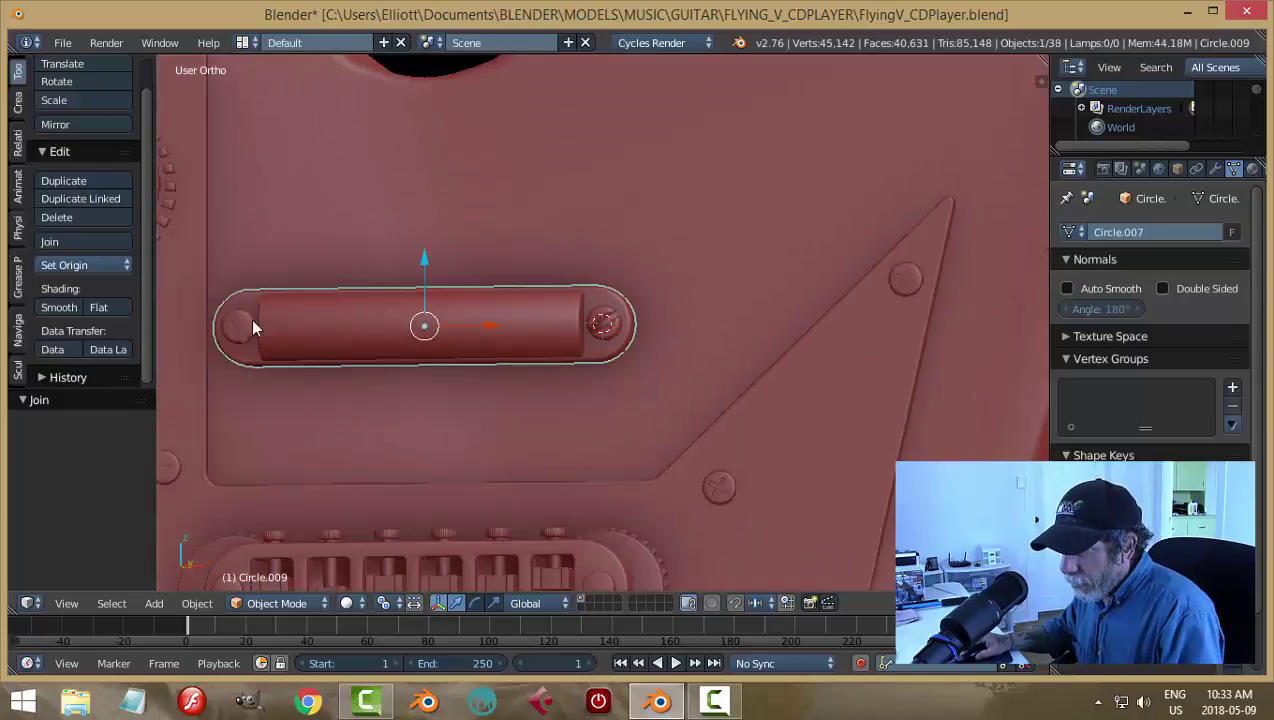
right_click(240, 328, "shift")
key("ctrl+j")
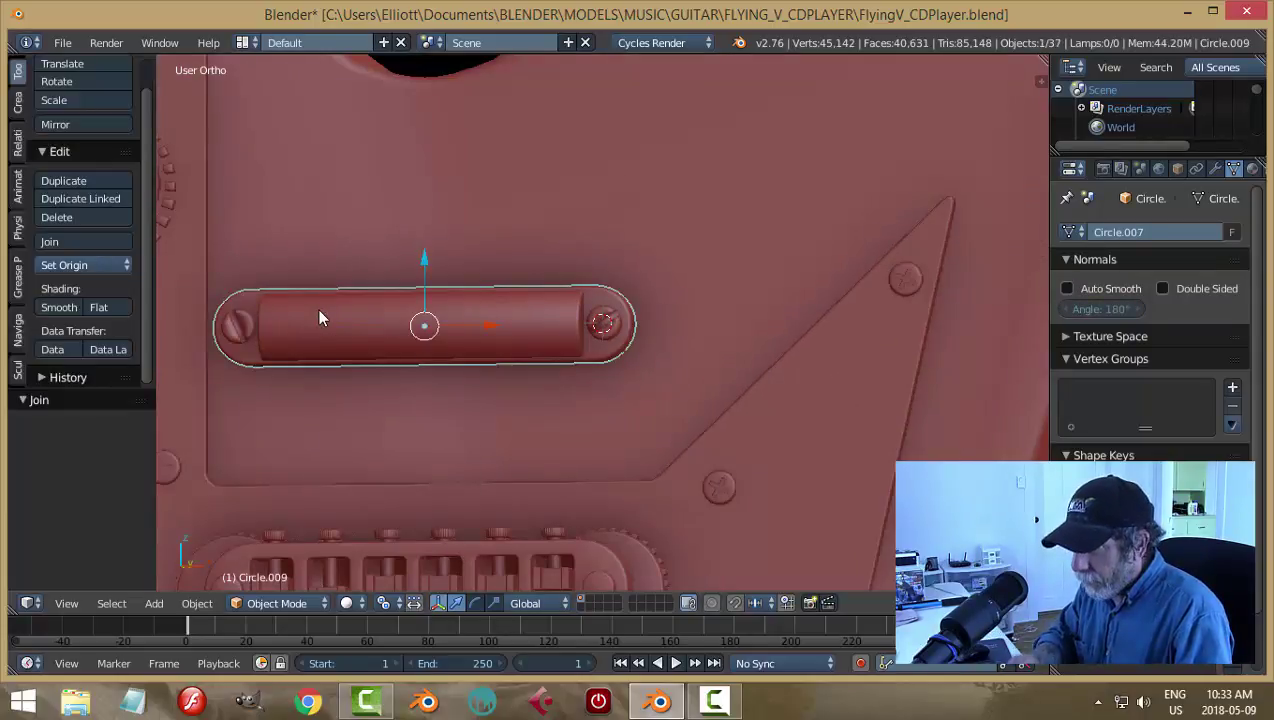
Step: Enable Auto Smooth with an angle of 65° on the joined tailpiece, and deselect it
left_click(1067, 289)
left_click(1112, 309)
type("65")
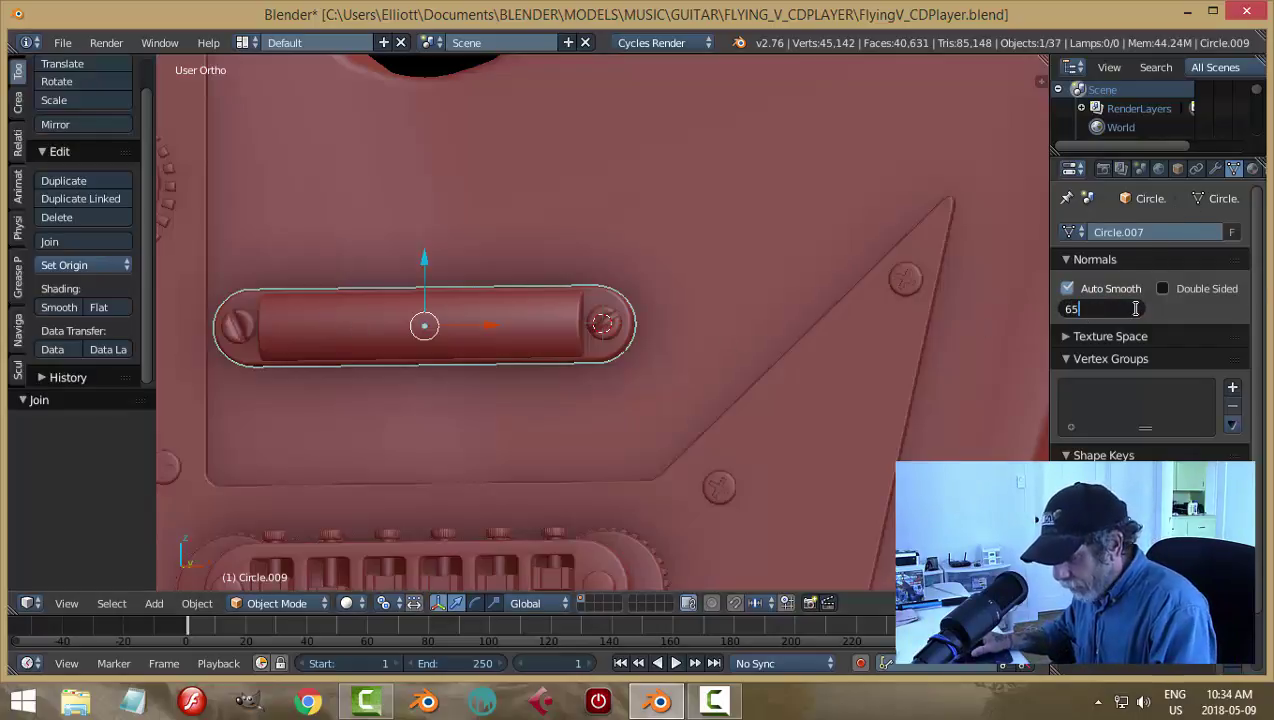
key("Return")
key("a")
Step: Snap the 3D cursor to the scene's center
middle_click_drag(718, 360, 670, 336)
scroll(662, 342, "down", 3)
scroll(662, 346, "down", 2)
key("shift+a")
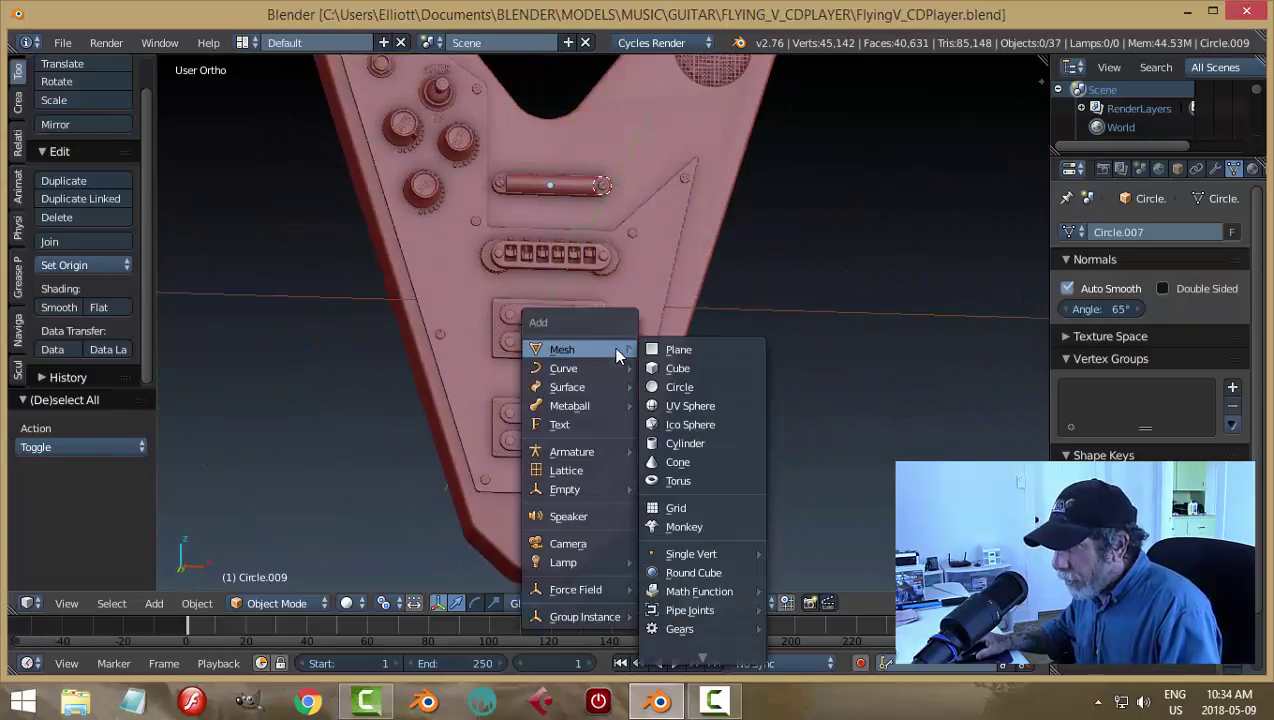
key("Escape")
key("shift+s")
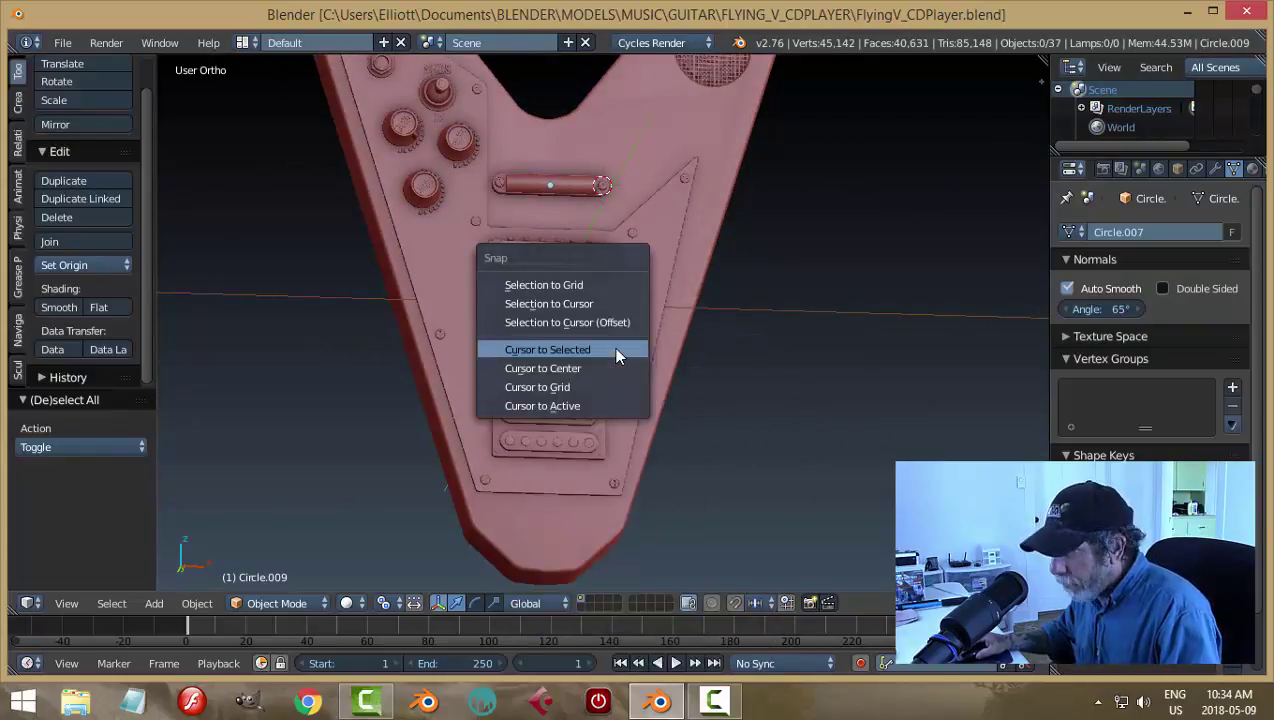
left_click(605, 368)
Step: In front wireframe view, add a plane at the cursor and rotate it 90° around the X axis
key("KP_1")
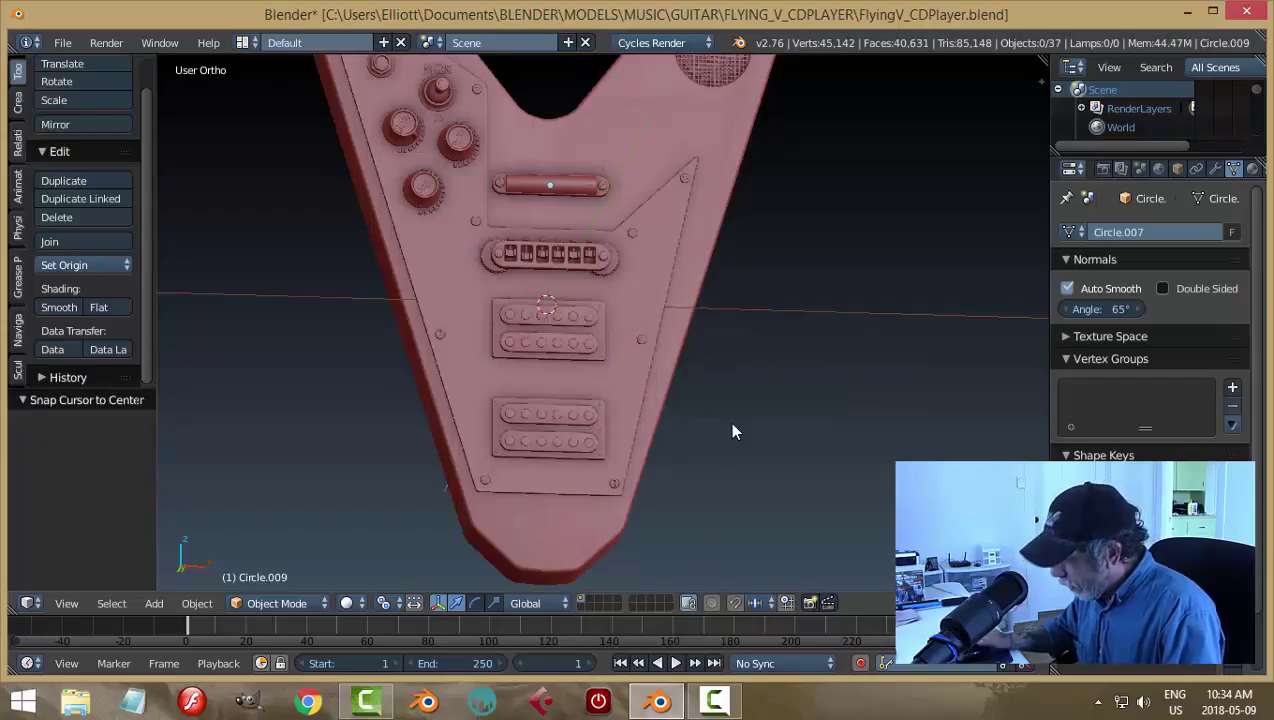
middle_click_drag(662, 432, 720, 278, "shift")
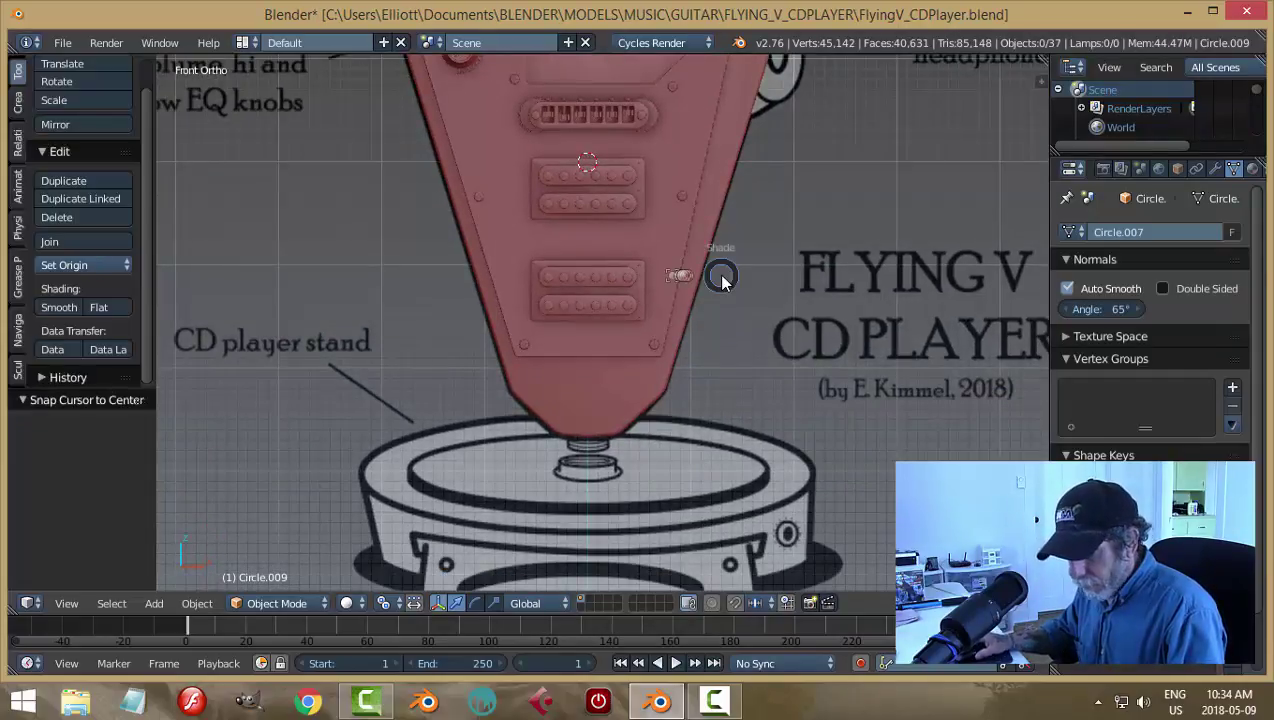
key("z")
left_click(790, 280)
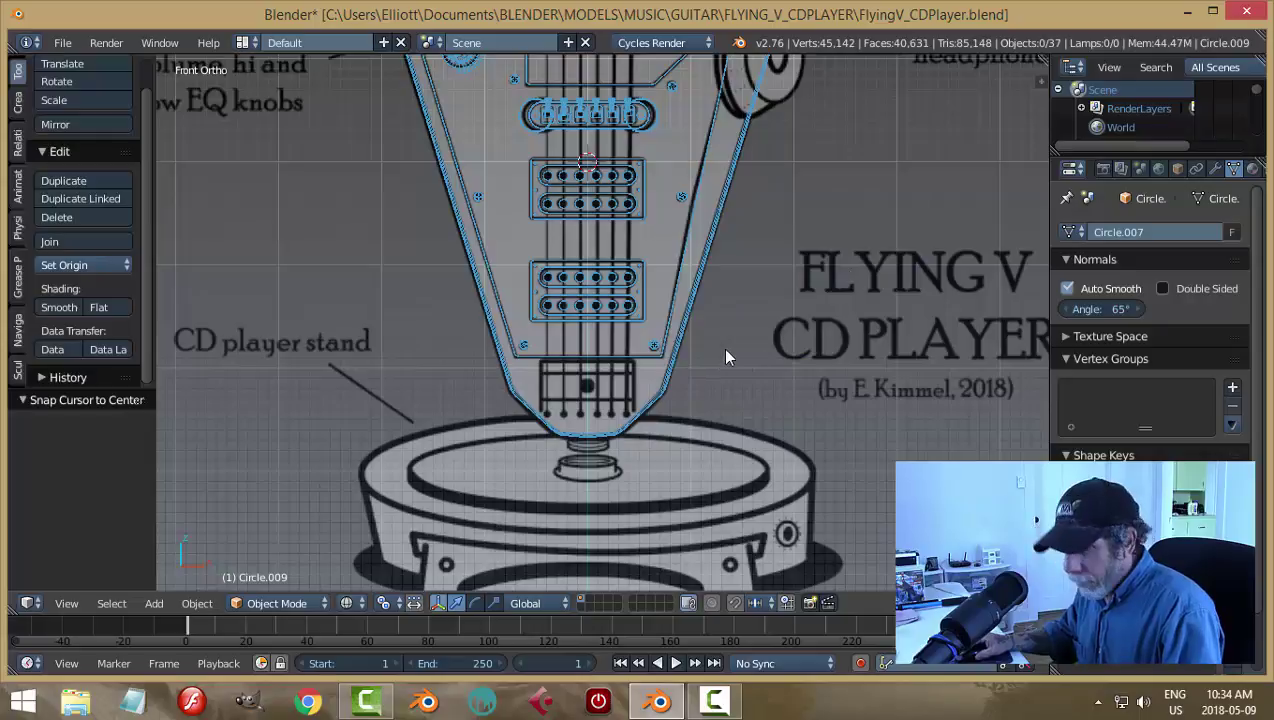
key("shift+a")
left_click(790, 342)
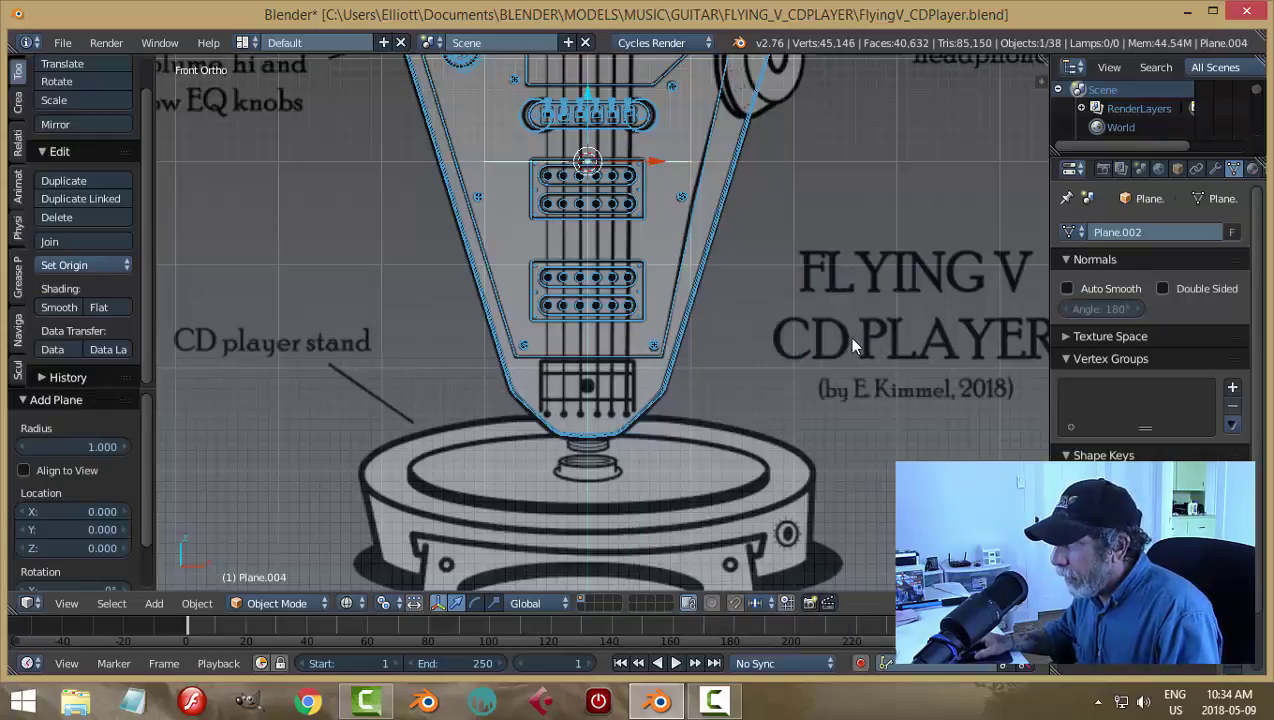
type("rx90")
key("Return")
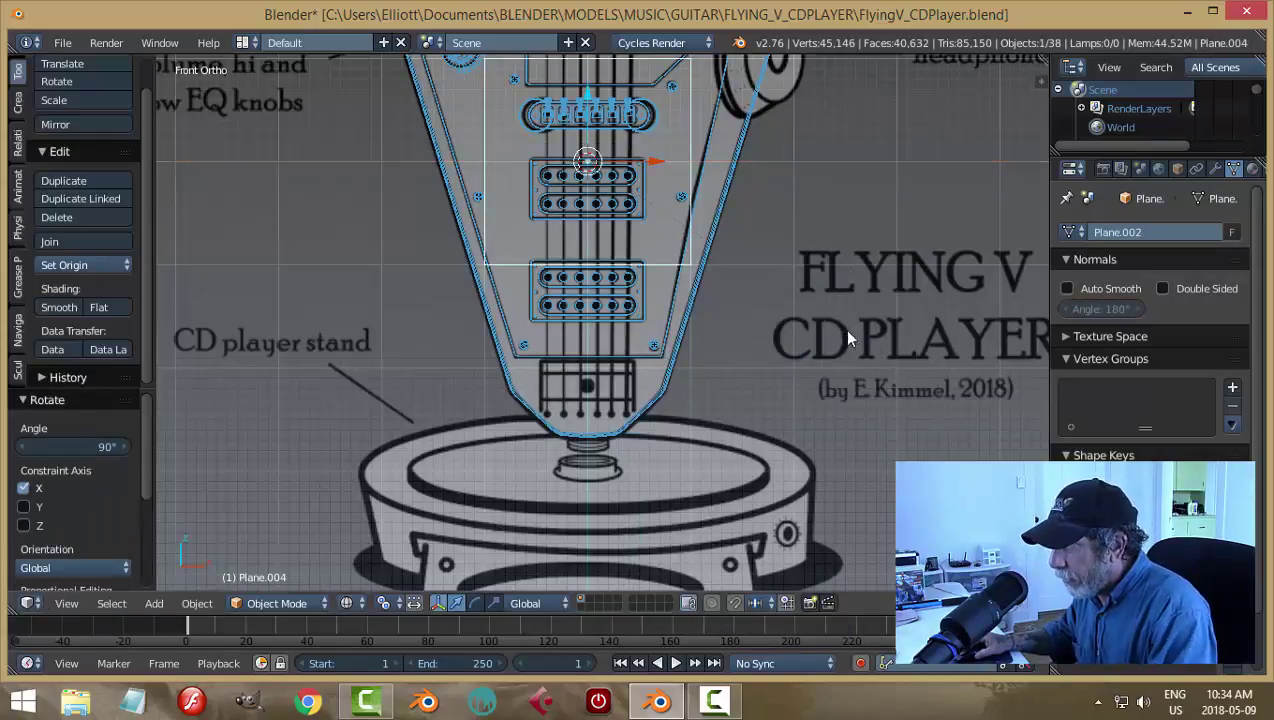
Step: Move the plane about -2.218 along Z onto the reference's lowest string part and scale it to about 0.469 along X
key("g")
key("z")
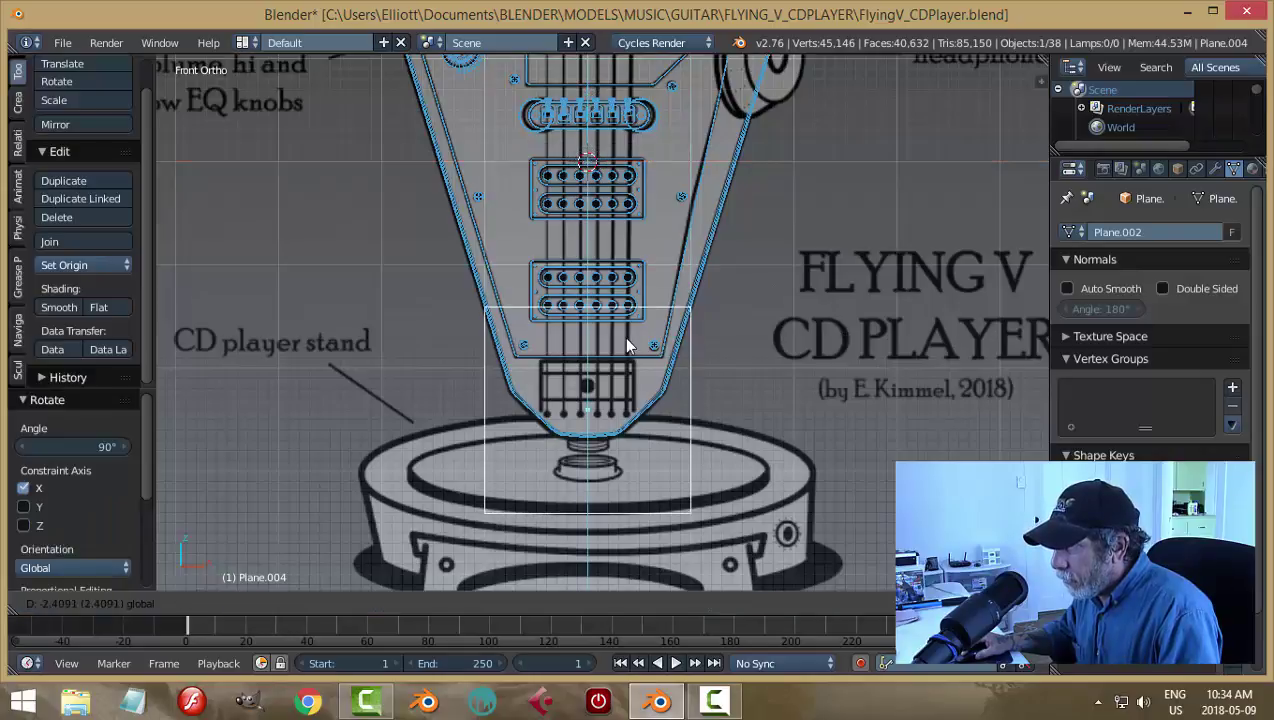
left_click(621, 317)
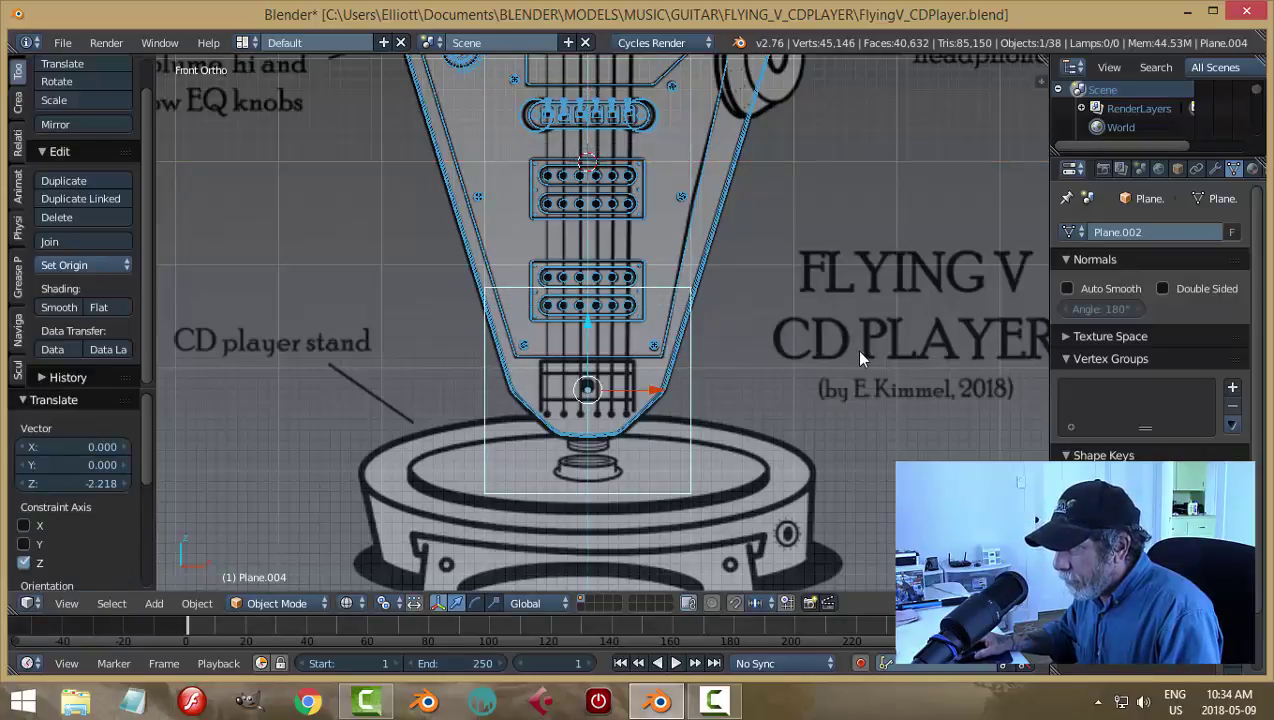
key("s")
key("x")
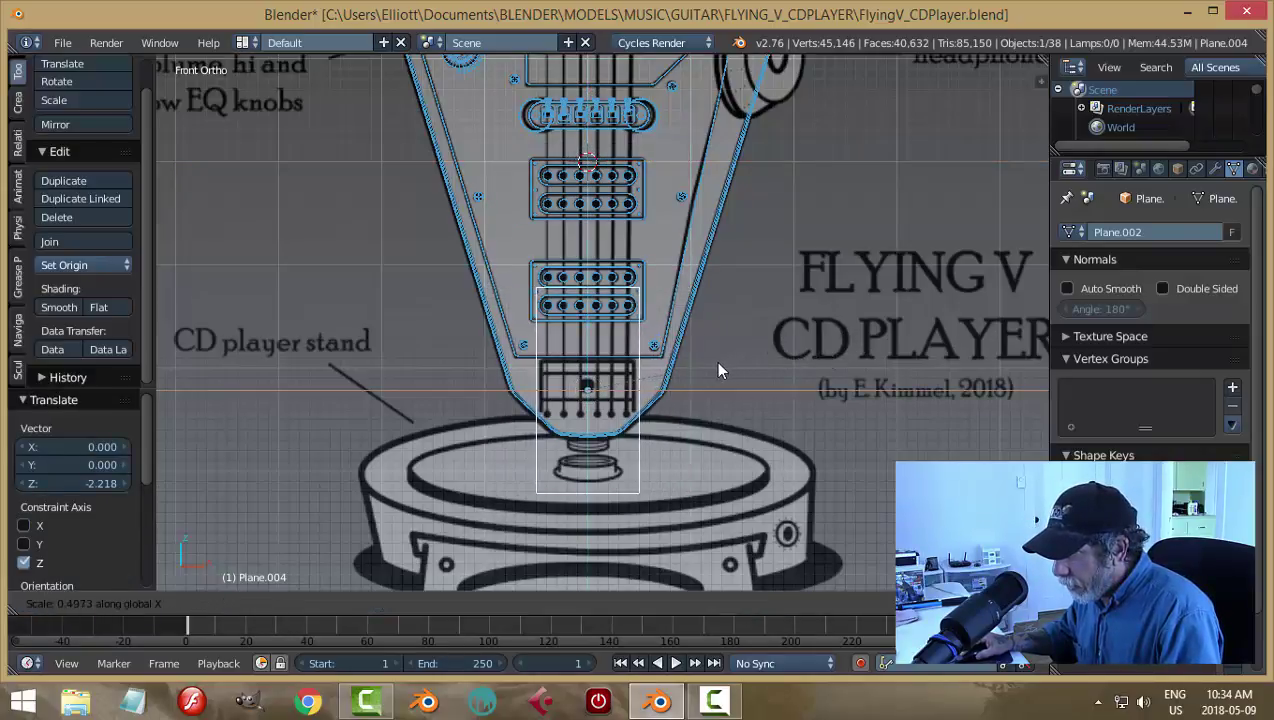
left_click(714, 372)
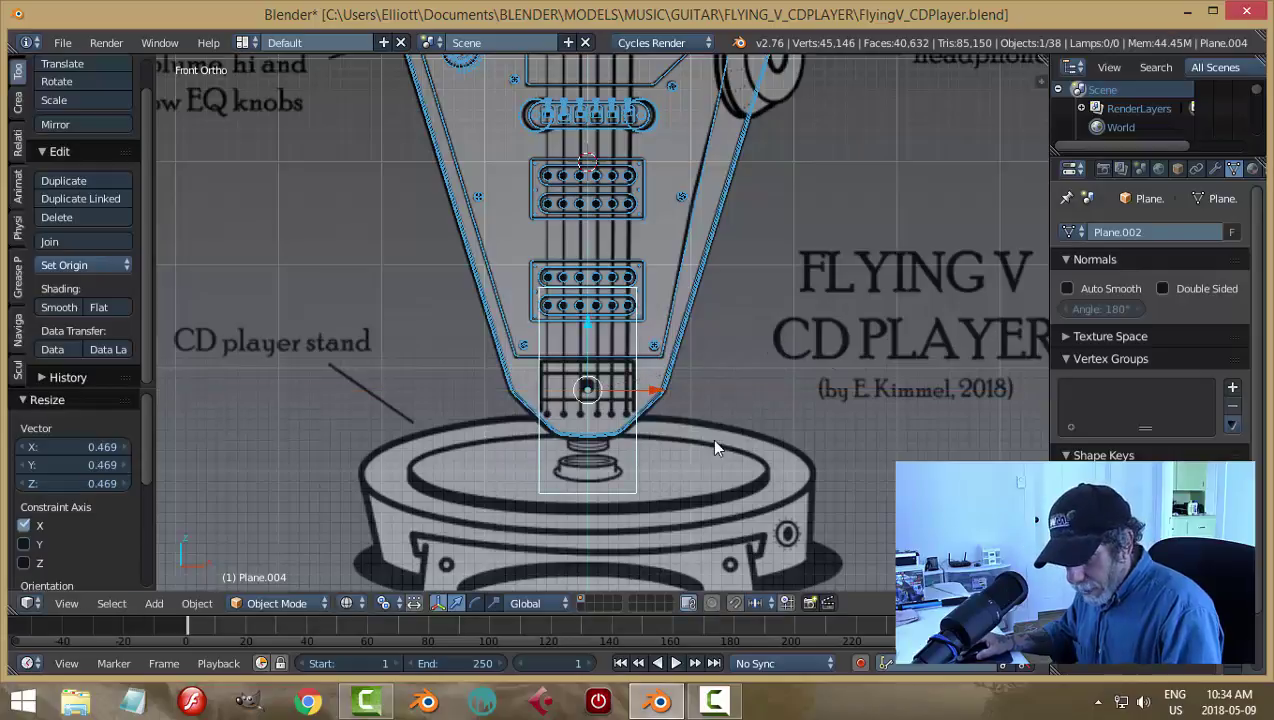
Step: Scale the plane to about 0.283 along Z and shift it about 0.018 along Z to match the reference
key("s")
key("z")
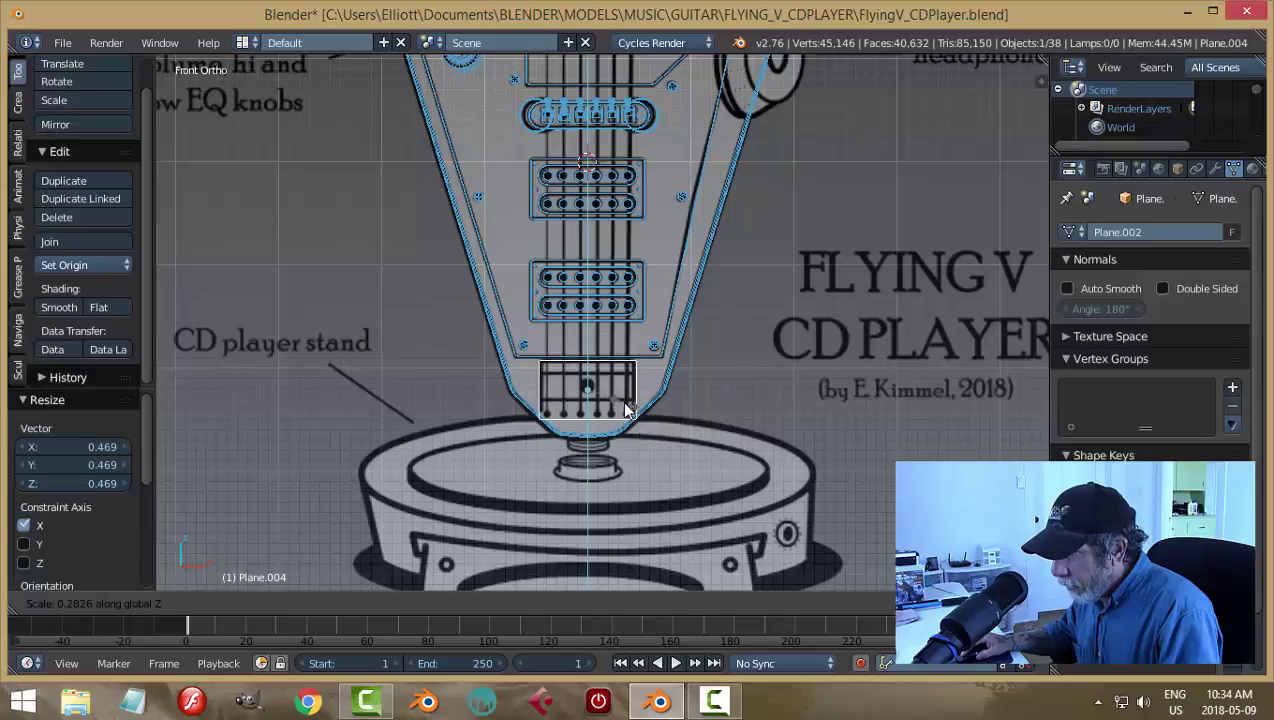
left_click(626, 412)
scroll(710, 465, "up", 4)
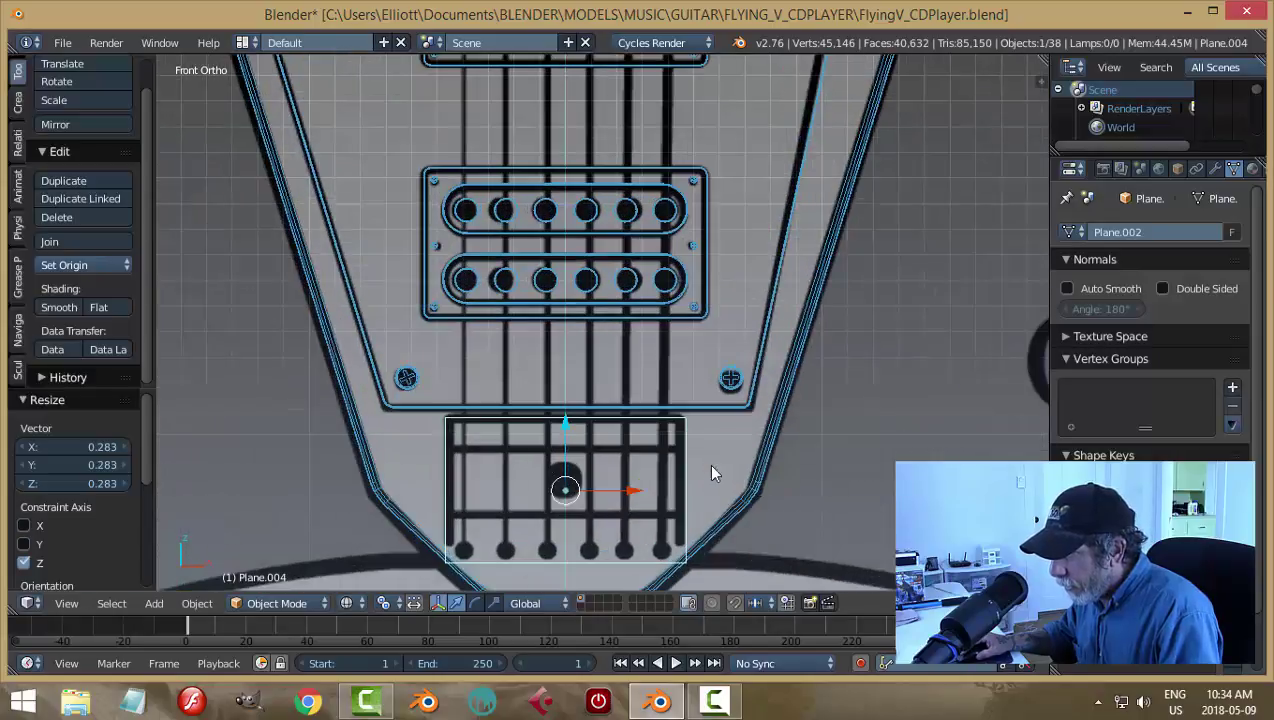
key("g")
key("z")
left_click(567, 425)
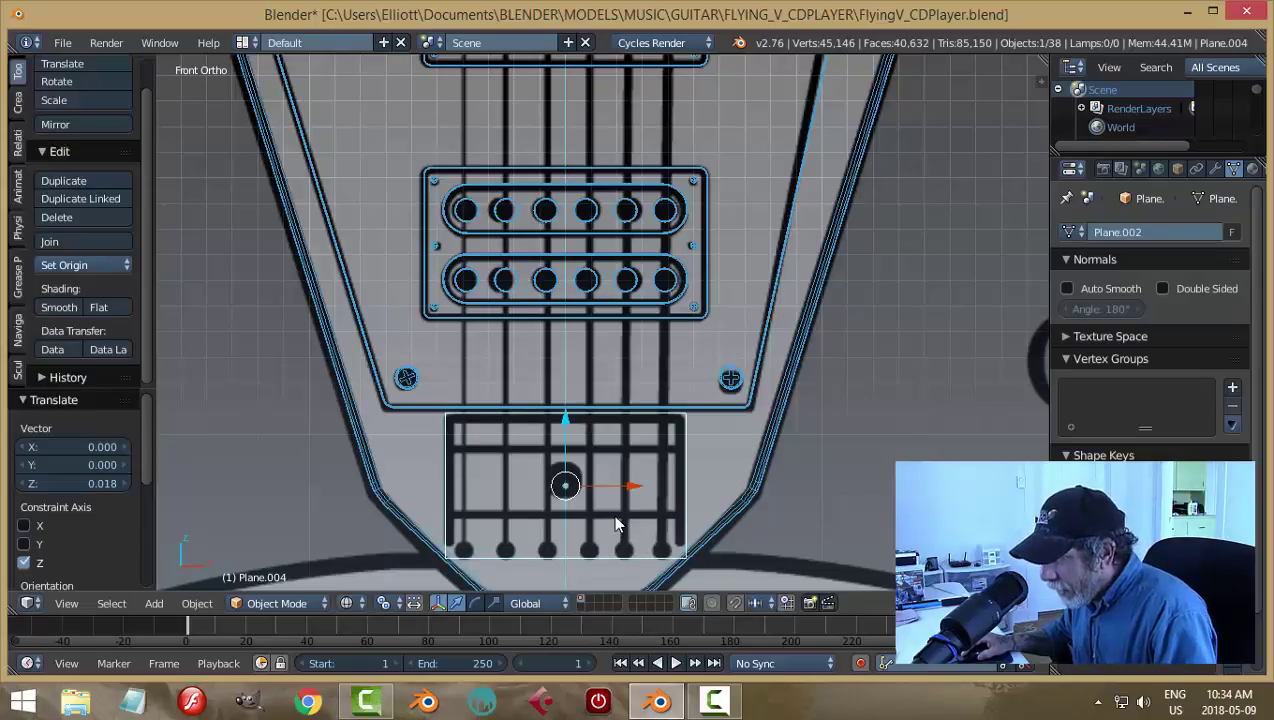
Step: In edge select mode, move the plane's bottom edge up about 0.095 along Z to shorten it
middle_click_drag(710, 556, 711, 475)
key("Tab")
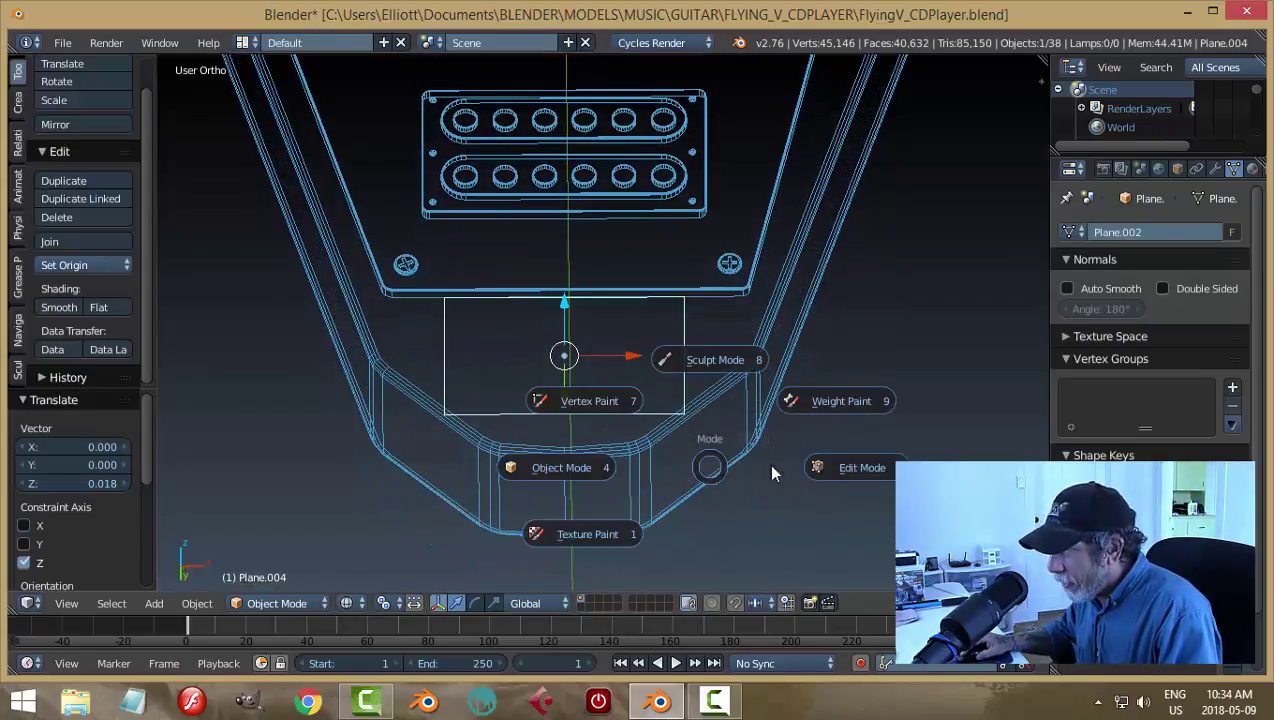
key("ctrl+Tab")
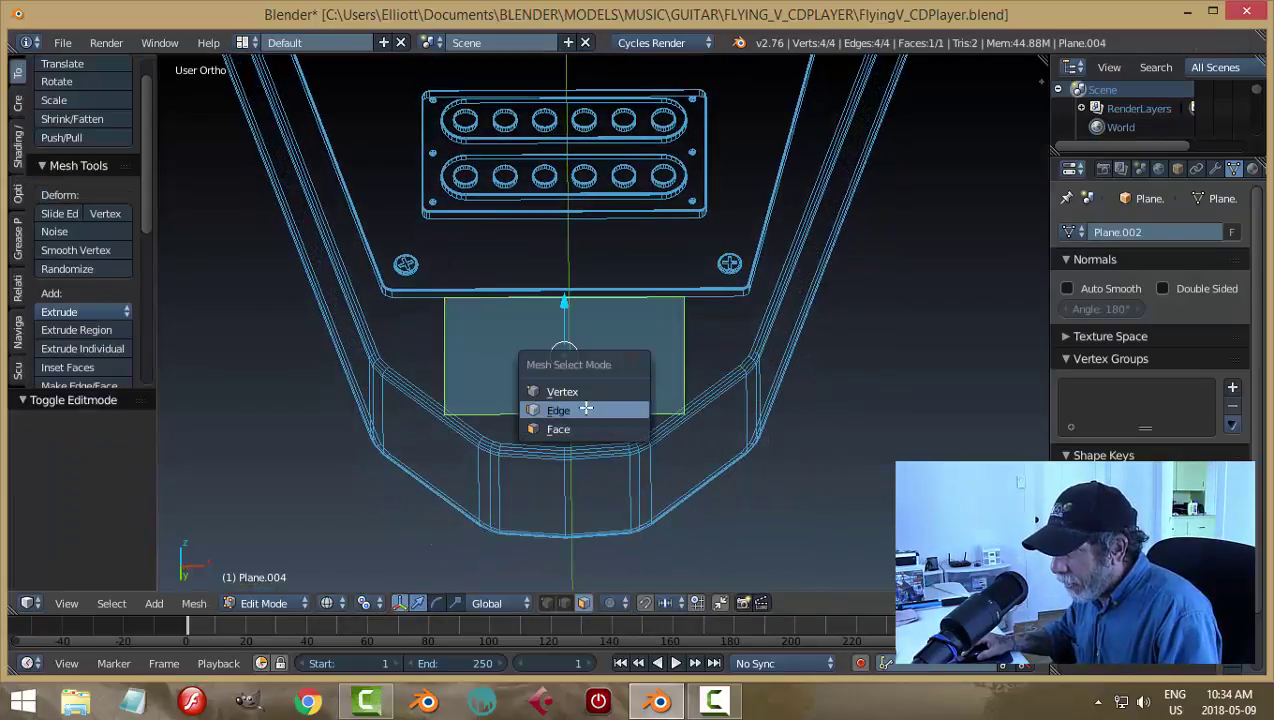
left_click(600, 407)
right_click(637, 411)
key("KP_1")
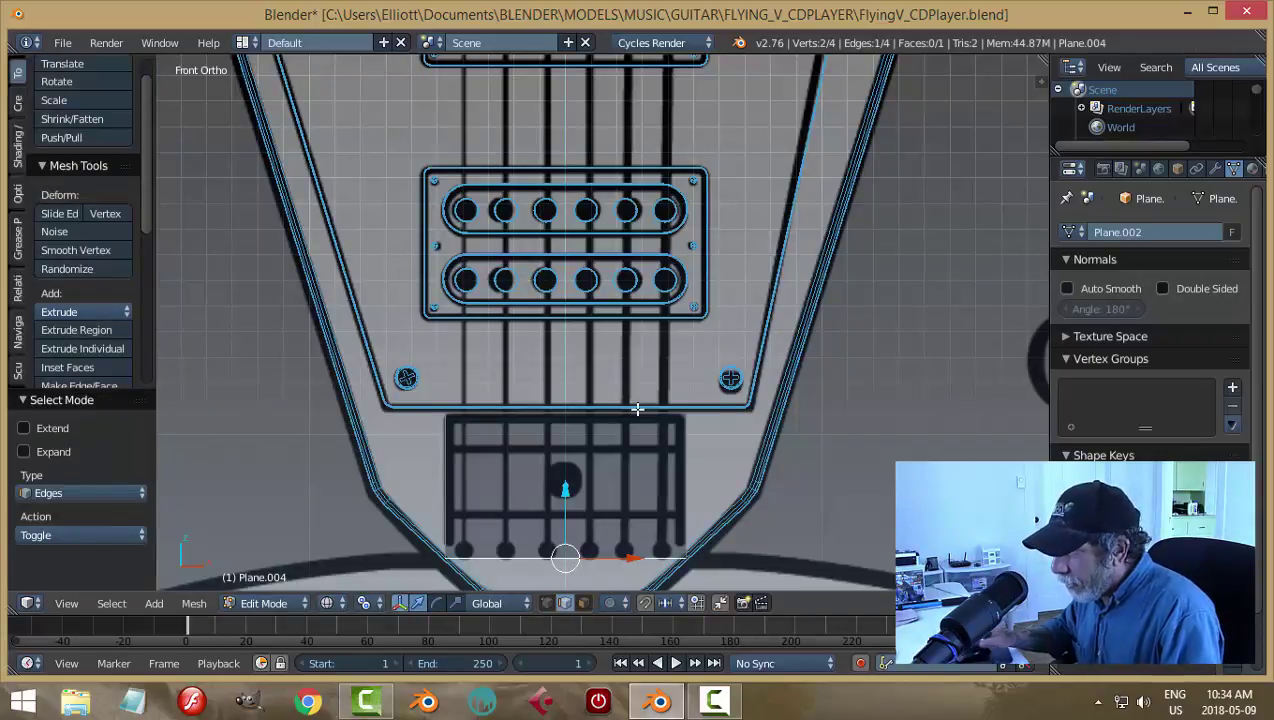
left_click_drag(565, 492, 566, 471)
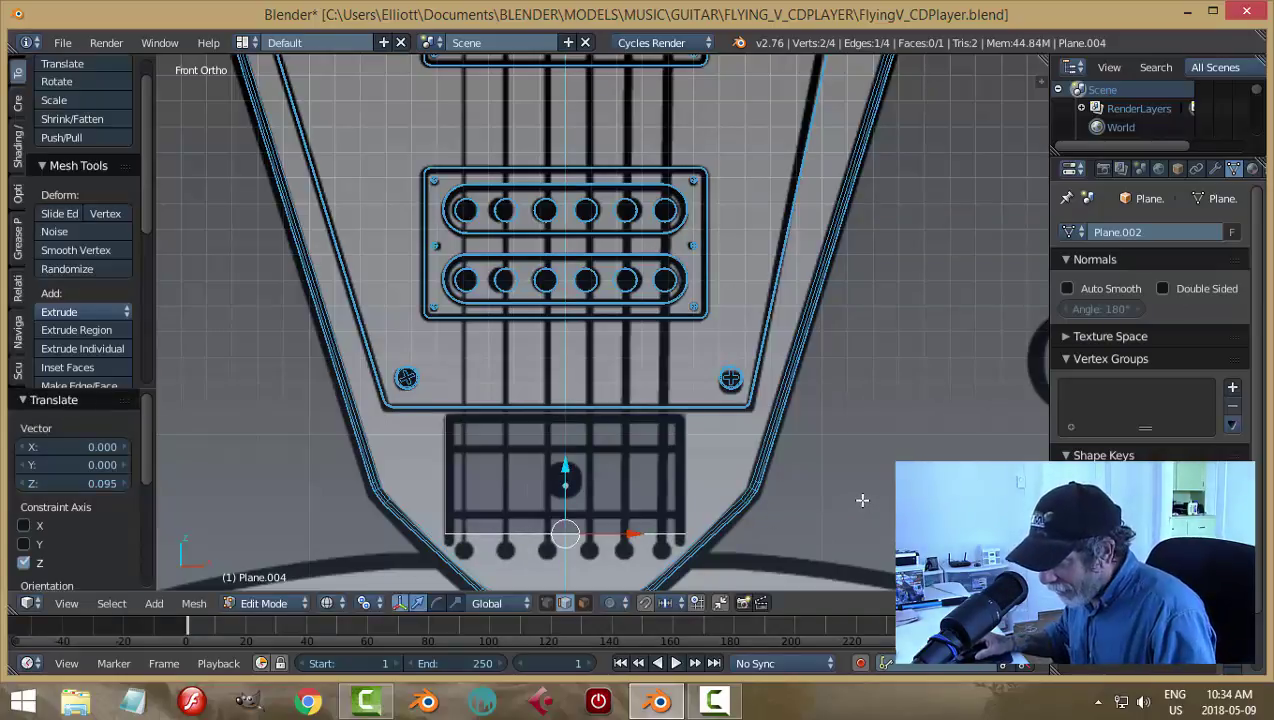
Step: Extrude the whole plane outward from the guitar's front along Y into a block, and return to Object Mode with solid shading
key("a")
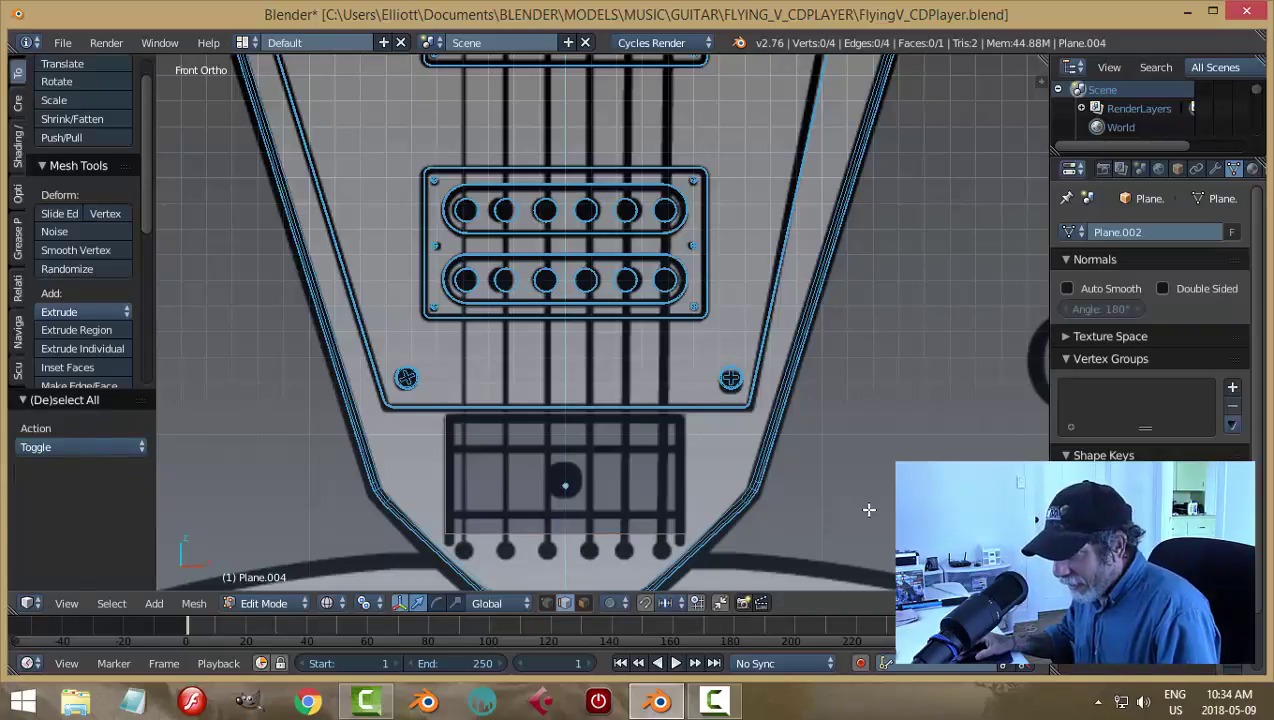
key("a")
key("z")
middle_click_drag(757, 577, 762, 418)
key("e")
left_click(537, 285)
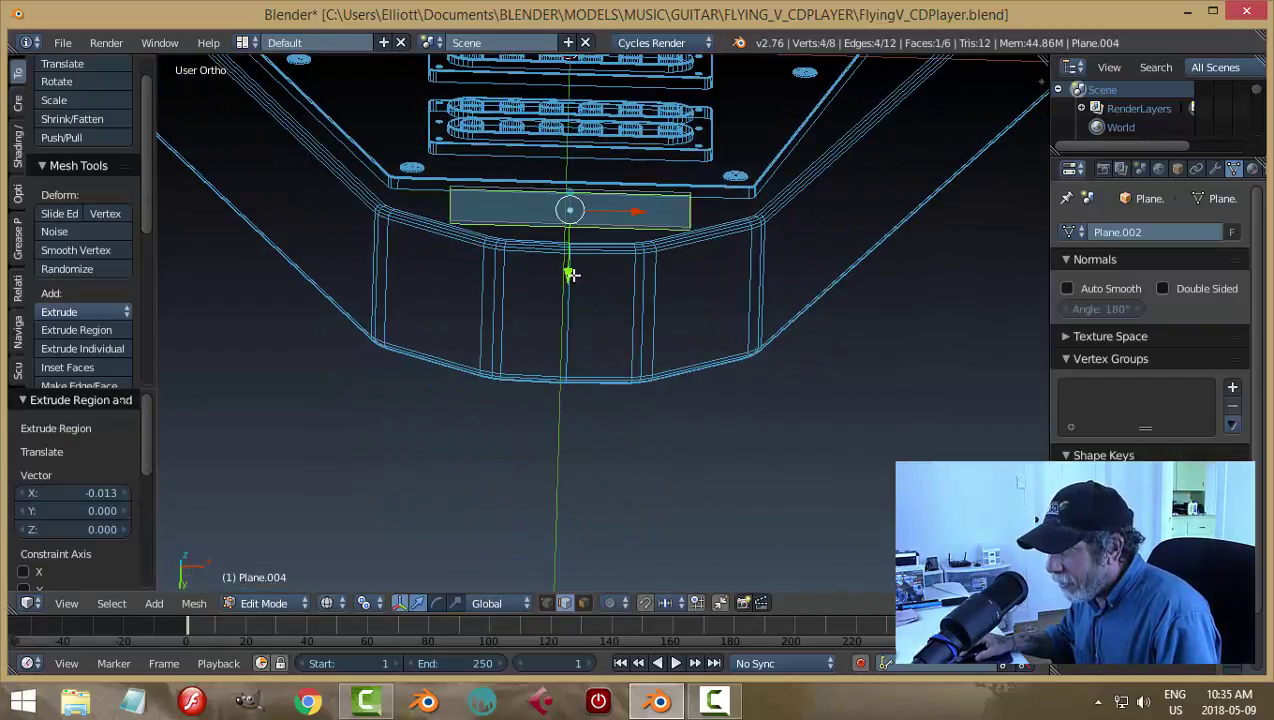
left_click_drag(570, 275, 570, 255)
key("a")
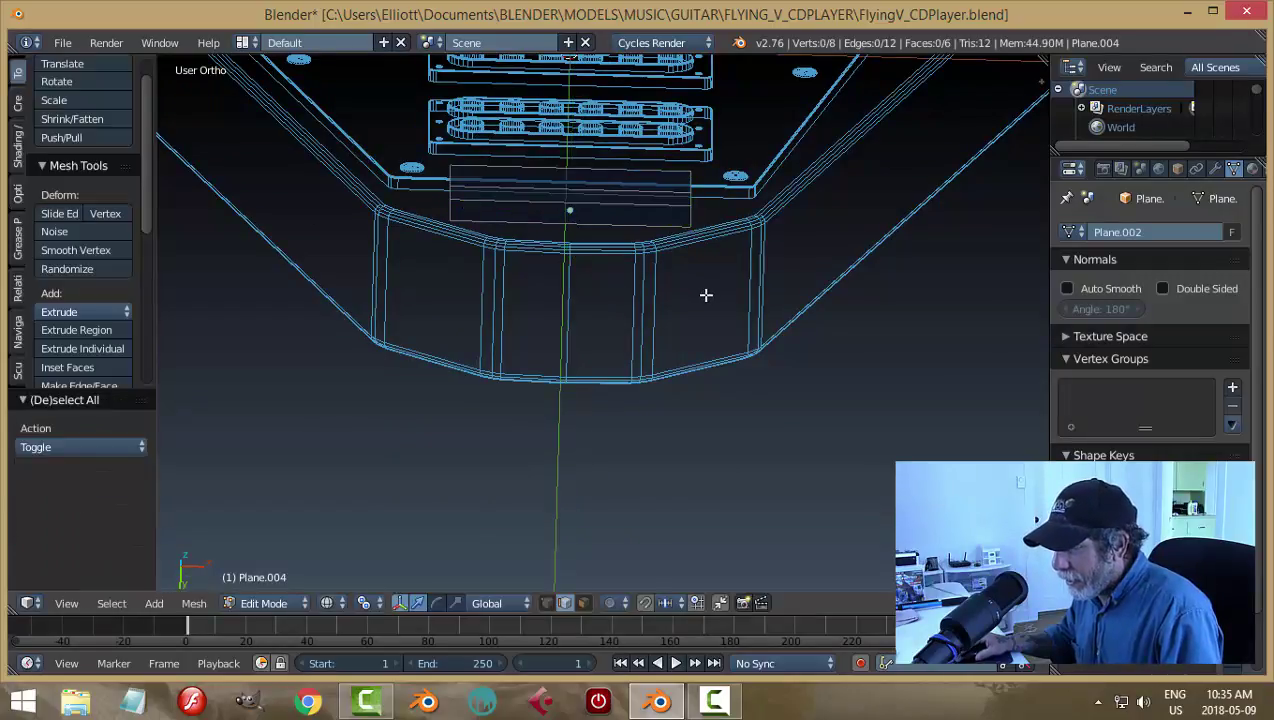
key("Tab")
left_click(582, 335)
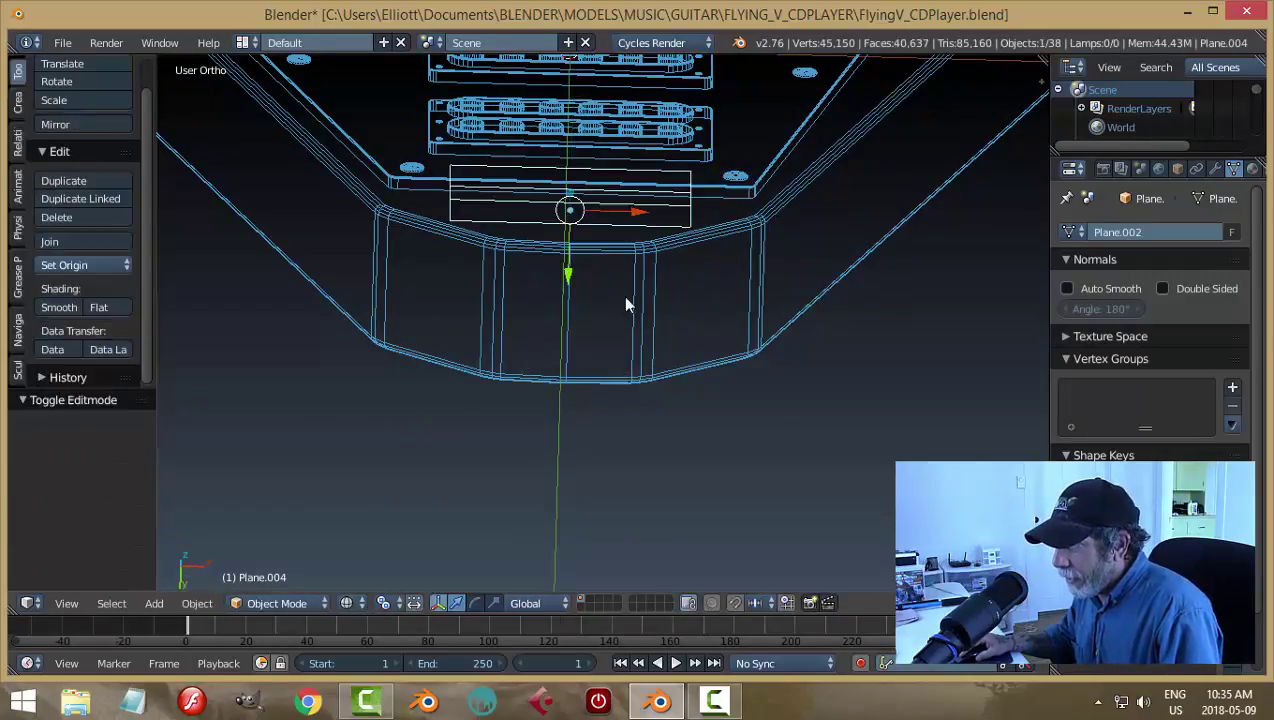
key("z")
left_click(697, 424)
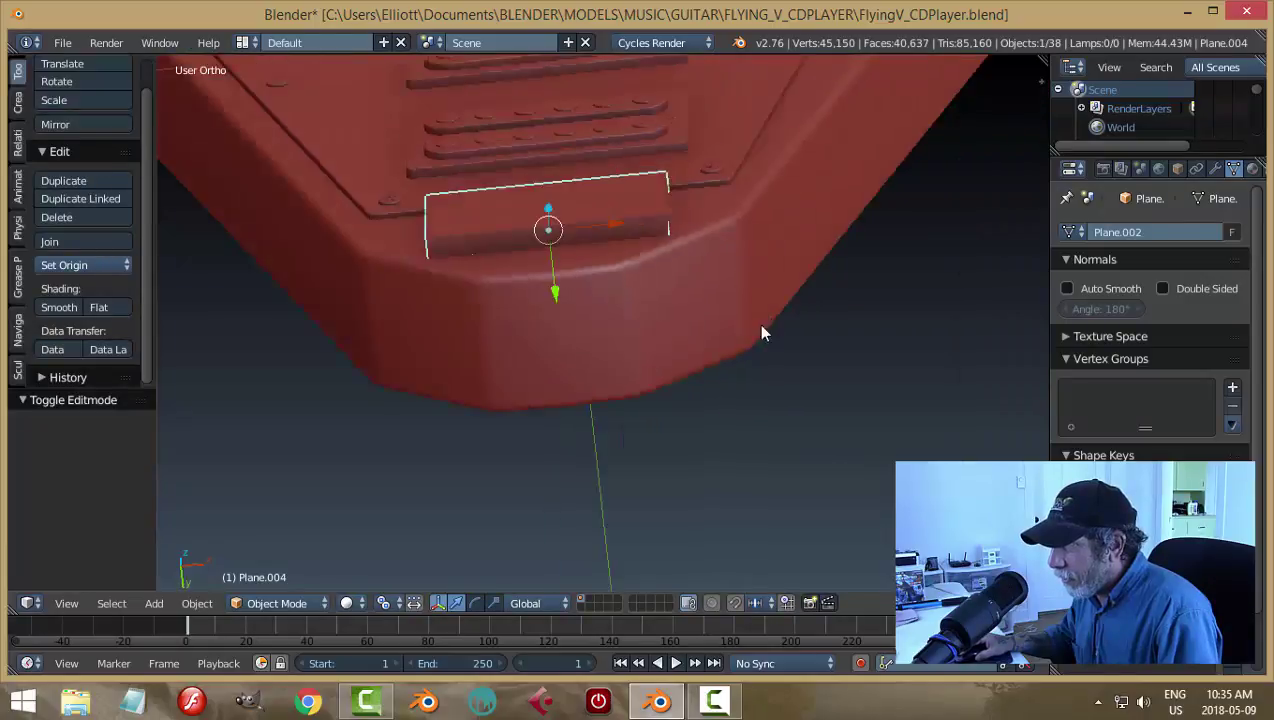
Step: Apply the block's rotation and scale, and set its origin to its geometry
mouse_move(760, 328)
middle_mouse_down()
mouse_move(719, 355)
mouse_move(802, 277)
mouse_move(813, 285)
middle_mouse_up()
key("ctrl+a")
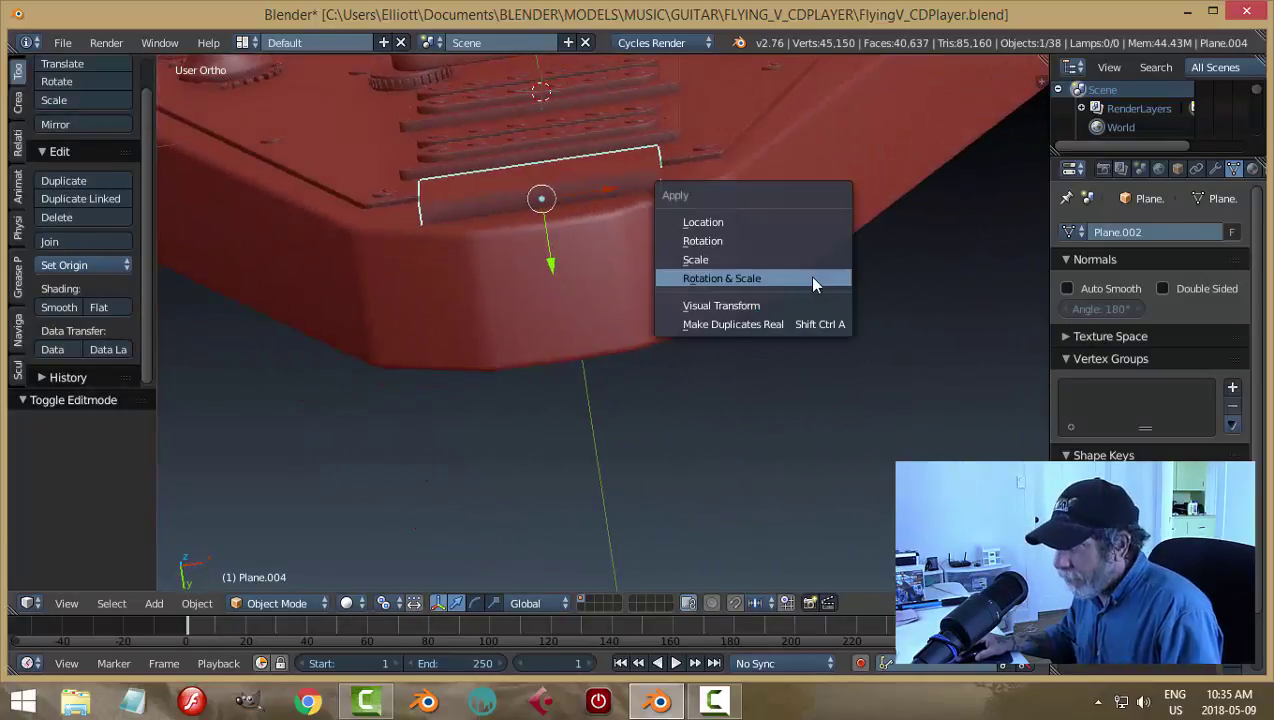
left_click(806, 276)
left_click(118, 265)
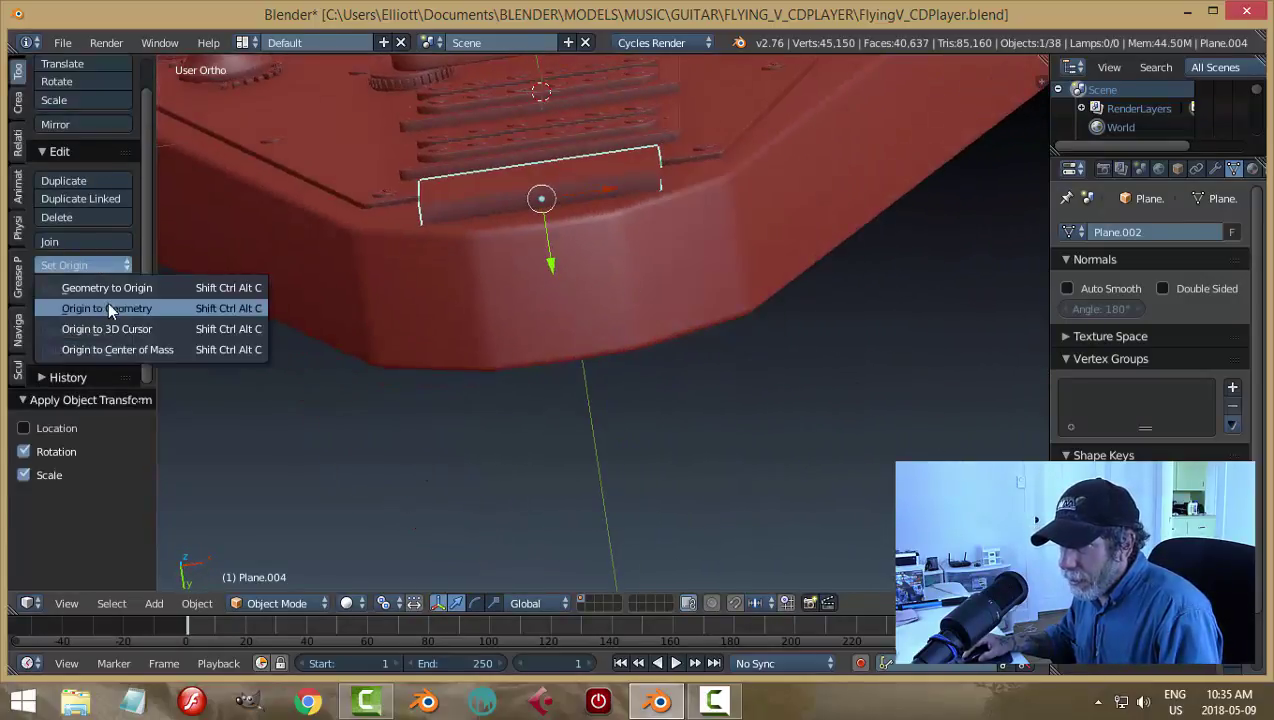
left_click(107, 302)
Step: In Edit Mode, bevel the block's four corner edges that run along its depth by about 0.016 with three segments
middle_click_drag(629, 293, 723, 299)
key("Tab")
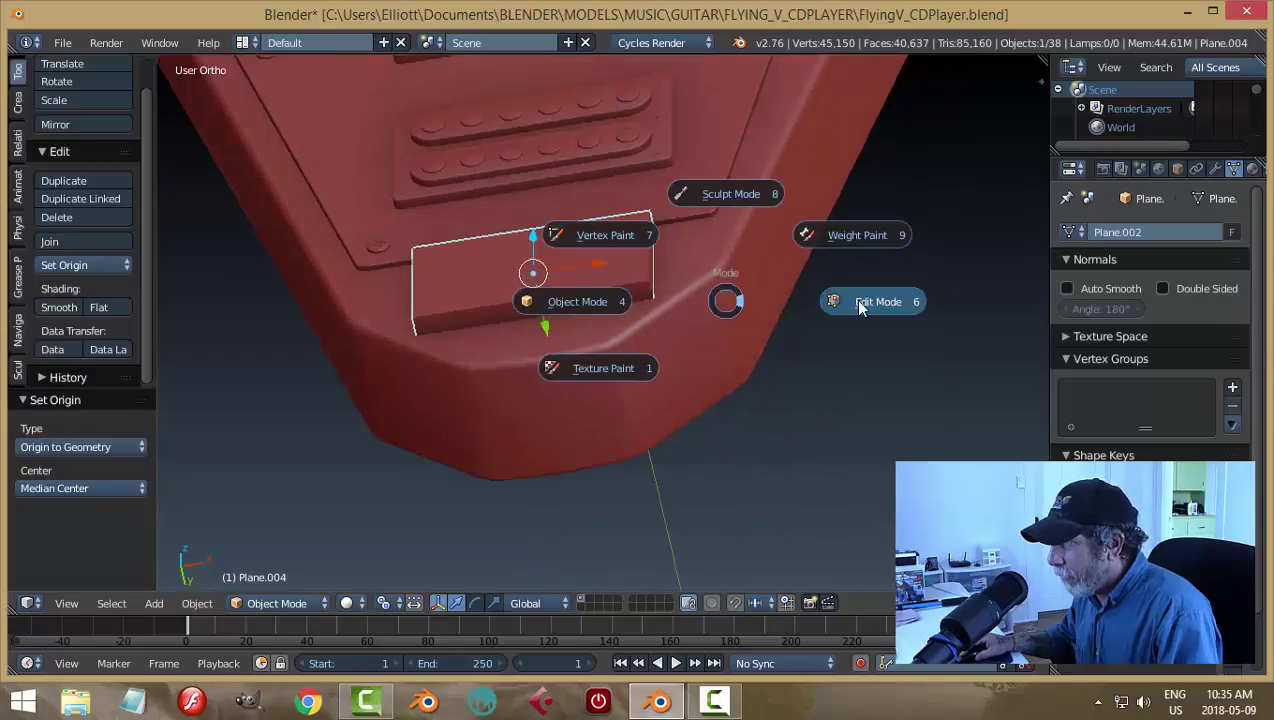
left_click(862, 300)
key("ctrl+Tab")
left_click(766, 309)
right_click(649, 289)
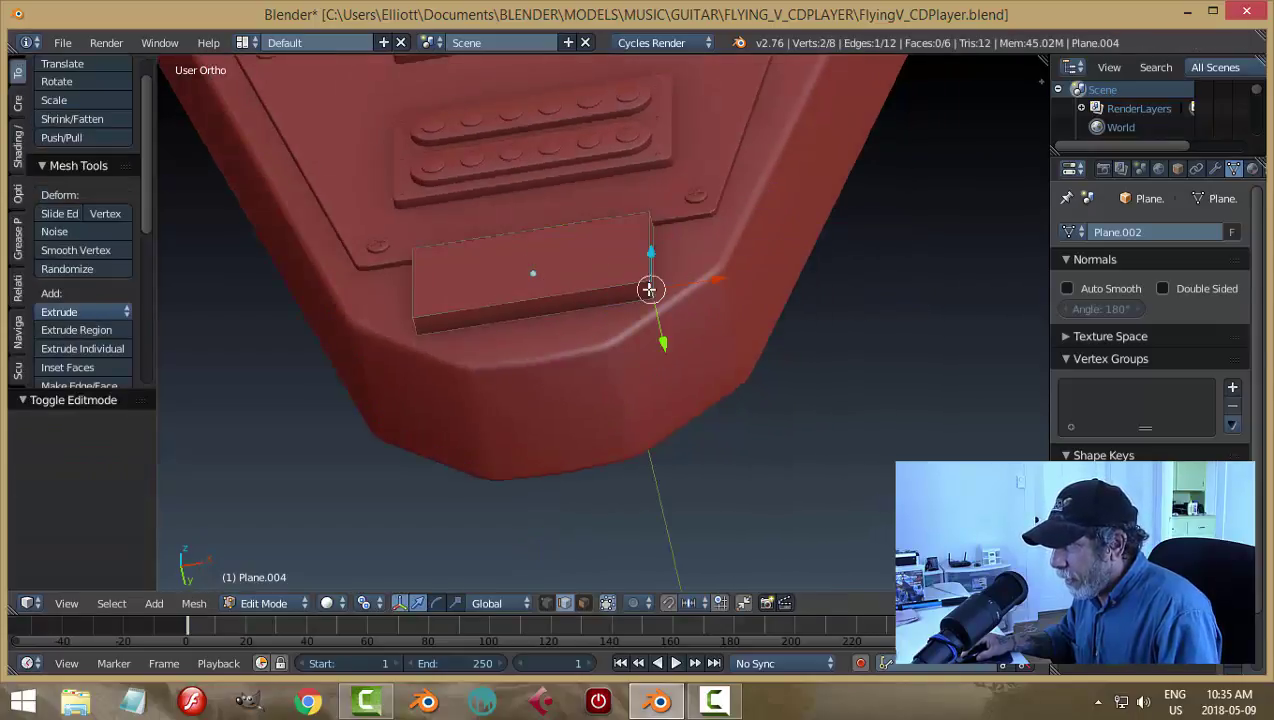
right_click(410, 322, "shift")
middle_click_drag(785, 316, 622, 385)
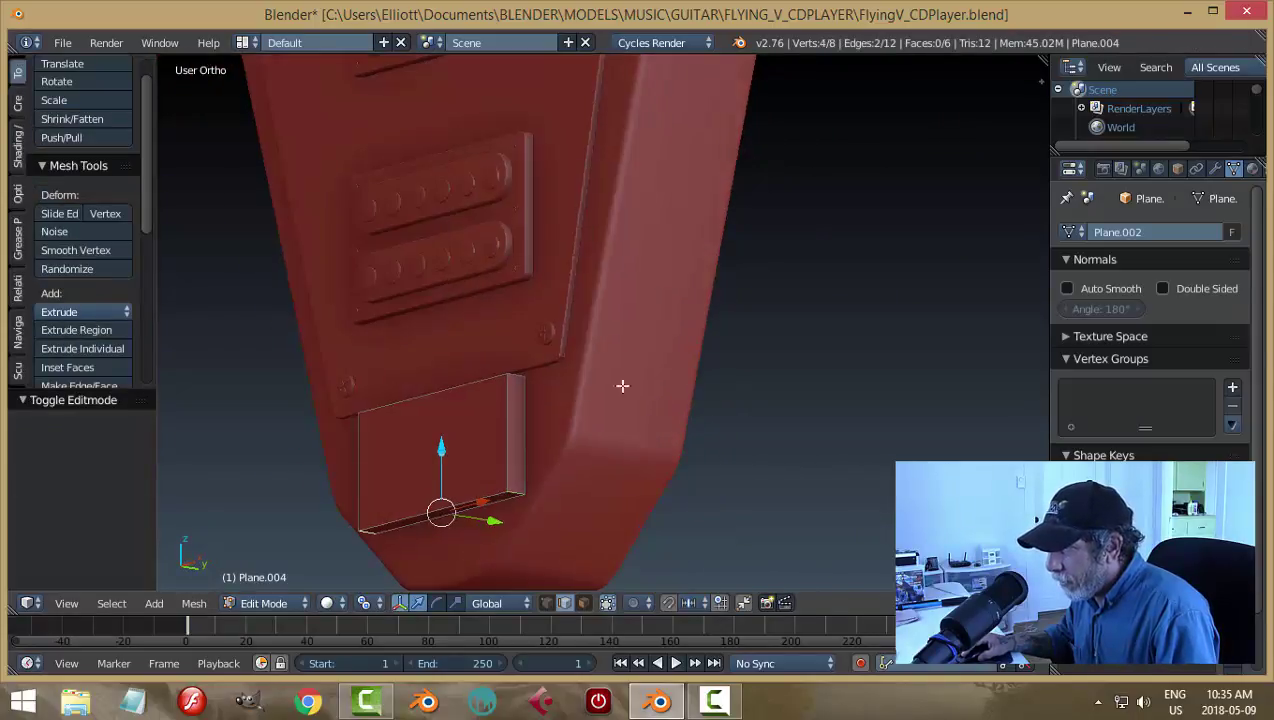
right_click(509, 373, "shift")
middle_click_drag(515, 373, 735, 433)
right_click(740, 411, "shift")
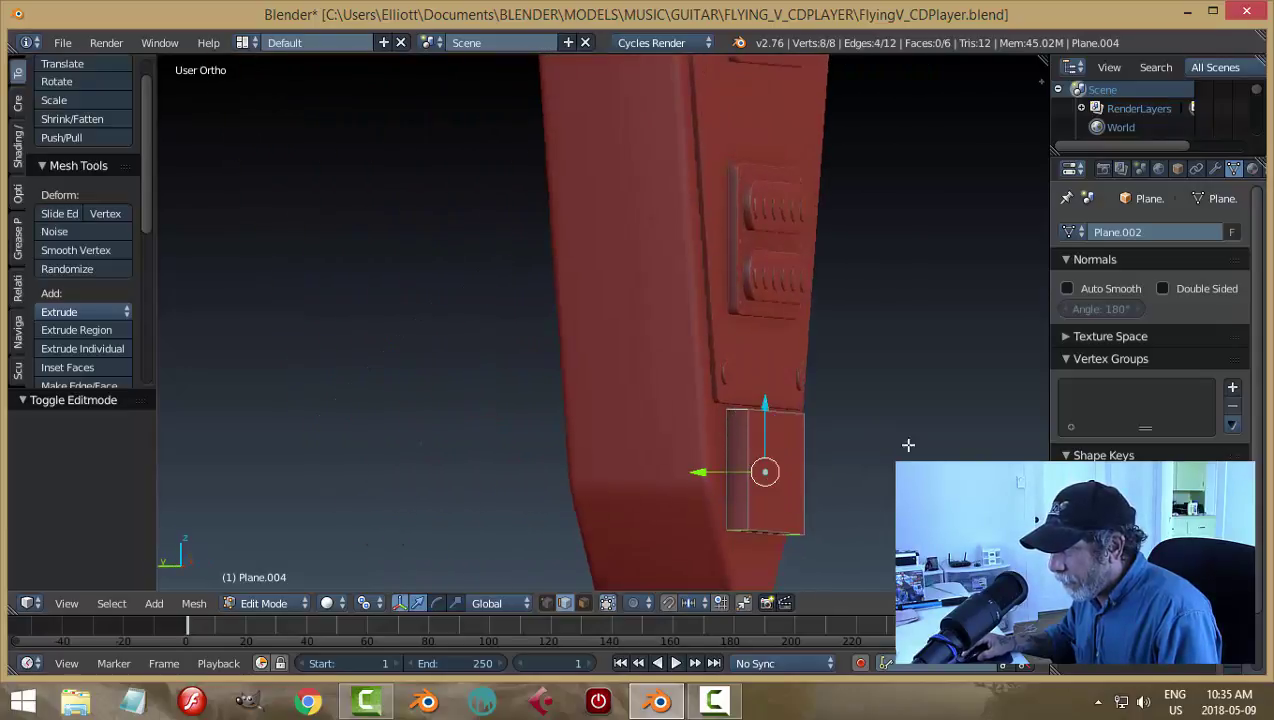
middle_click_drag(907, 444, 700, 358)
key("ctrl+b")
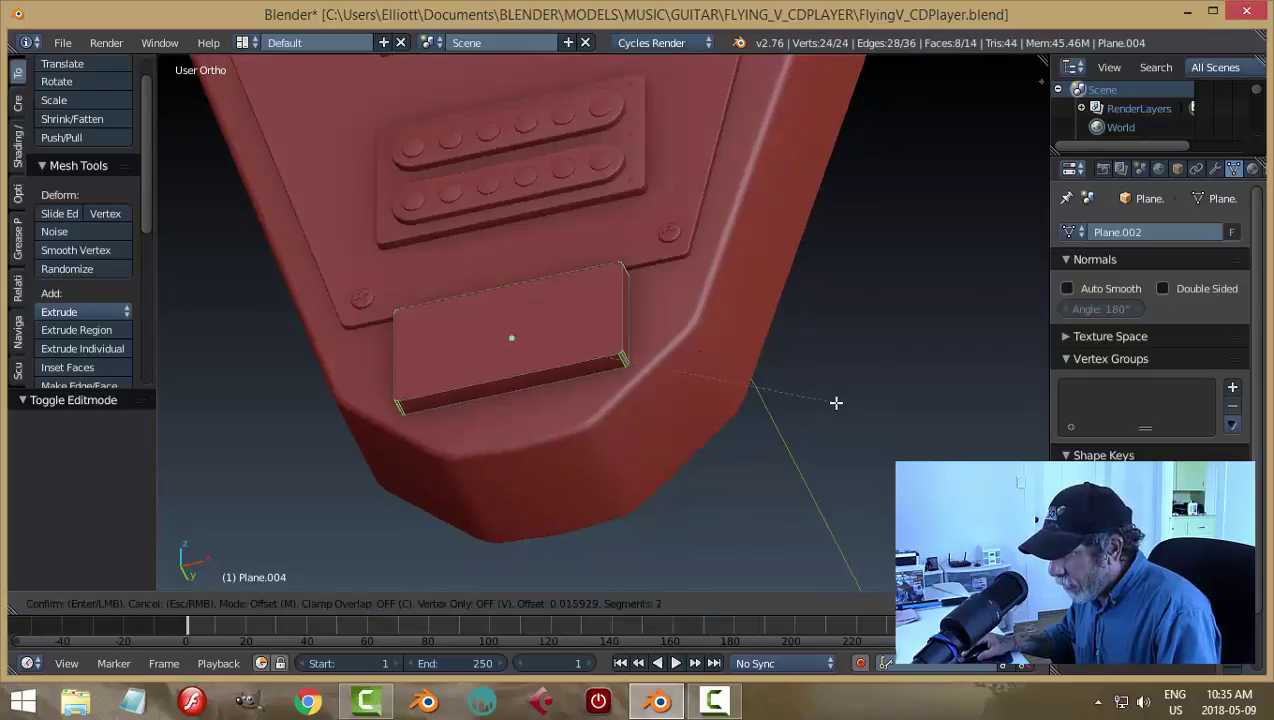
left_click(836, 401)
Step: Bevel the edge loop around the block's front face by 0.008 with three segments, and return to Object Mode
key("a")
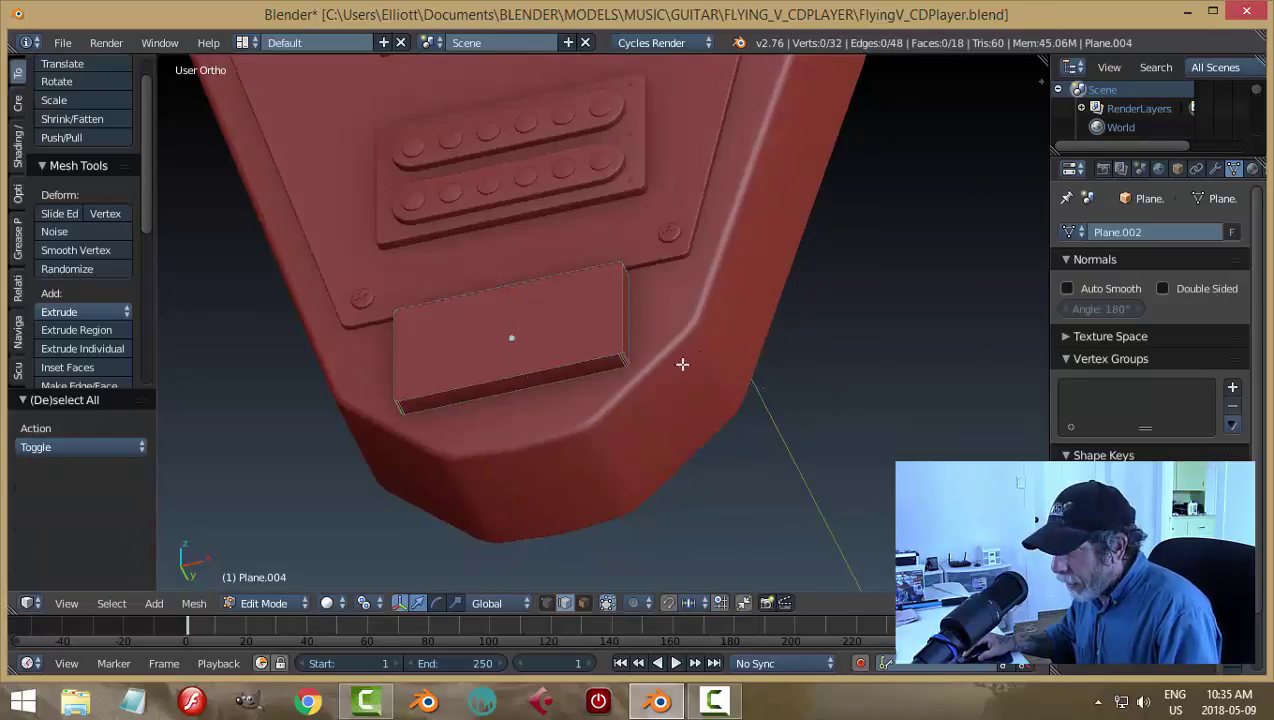
right_click(627, 308)
key("i")
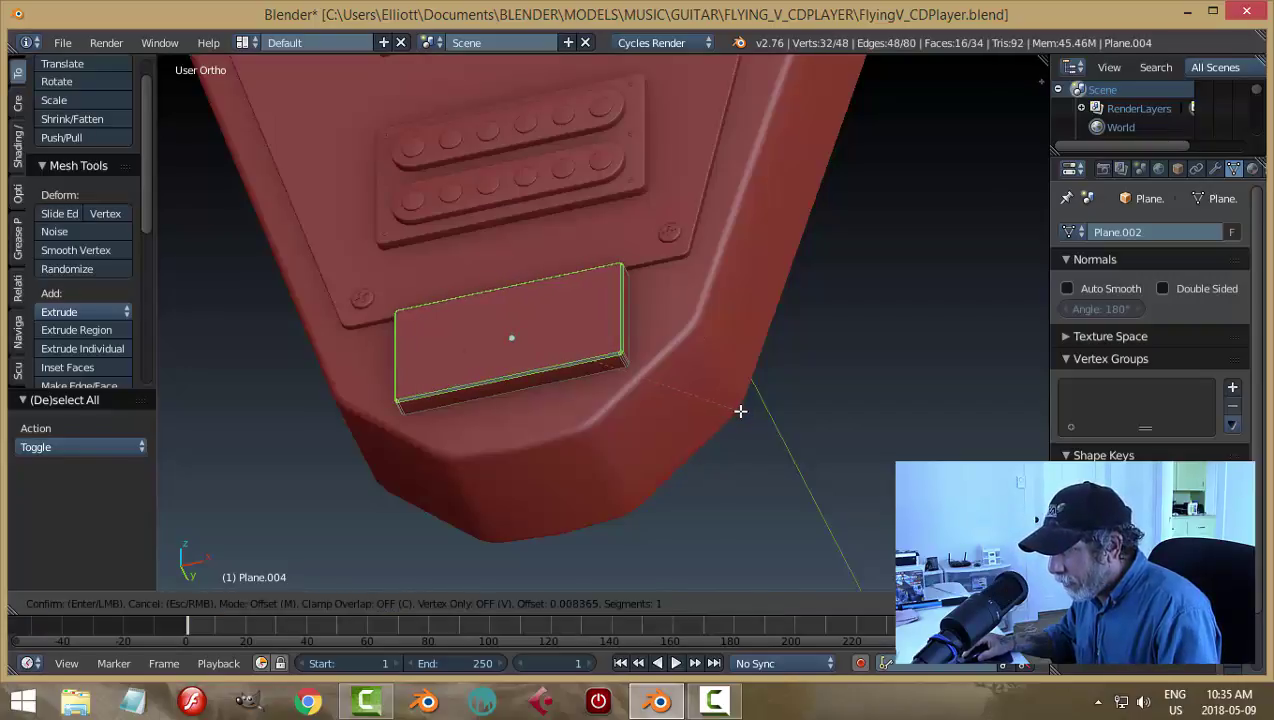
left_click(740, 410)
key("ctrl+b")
left_click(740, 410)
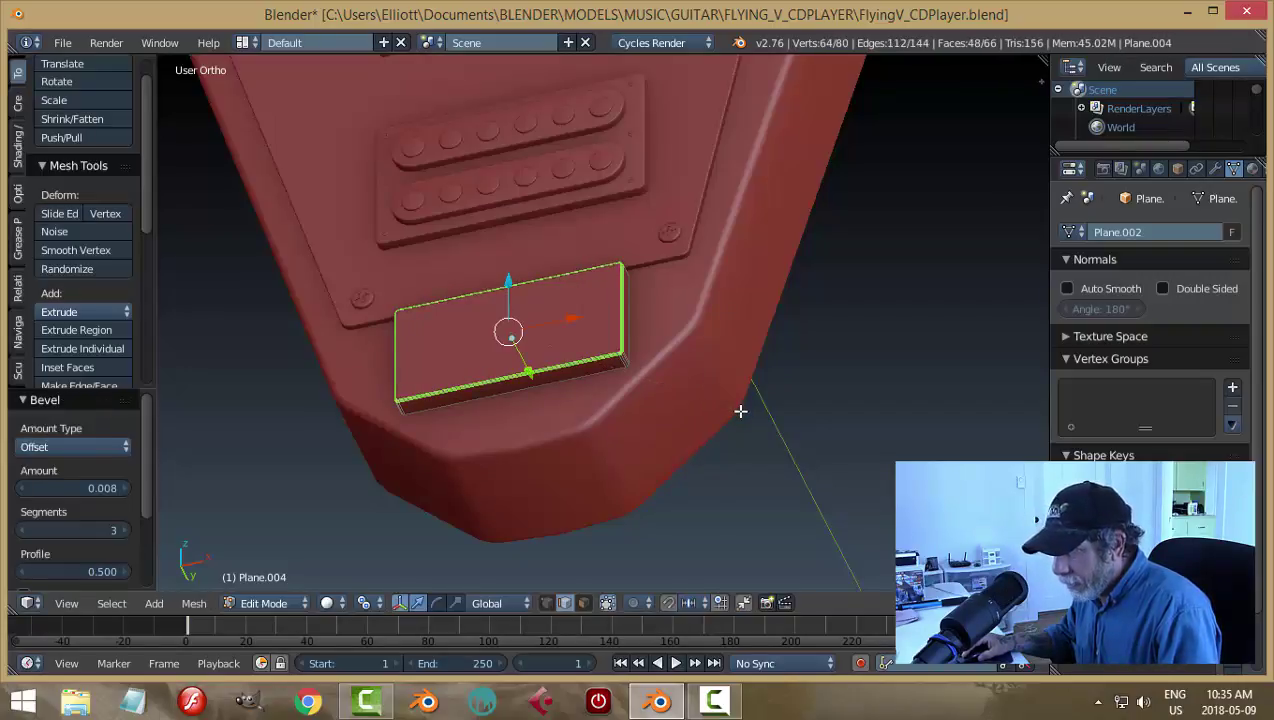
key("a")
key("Tab")
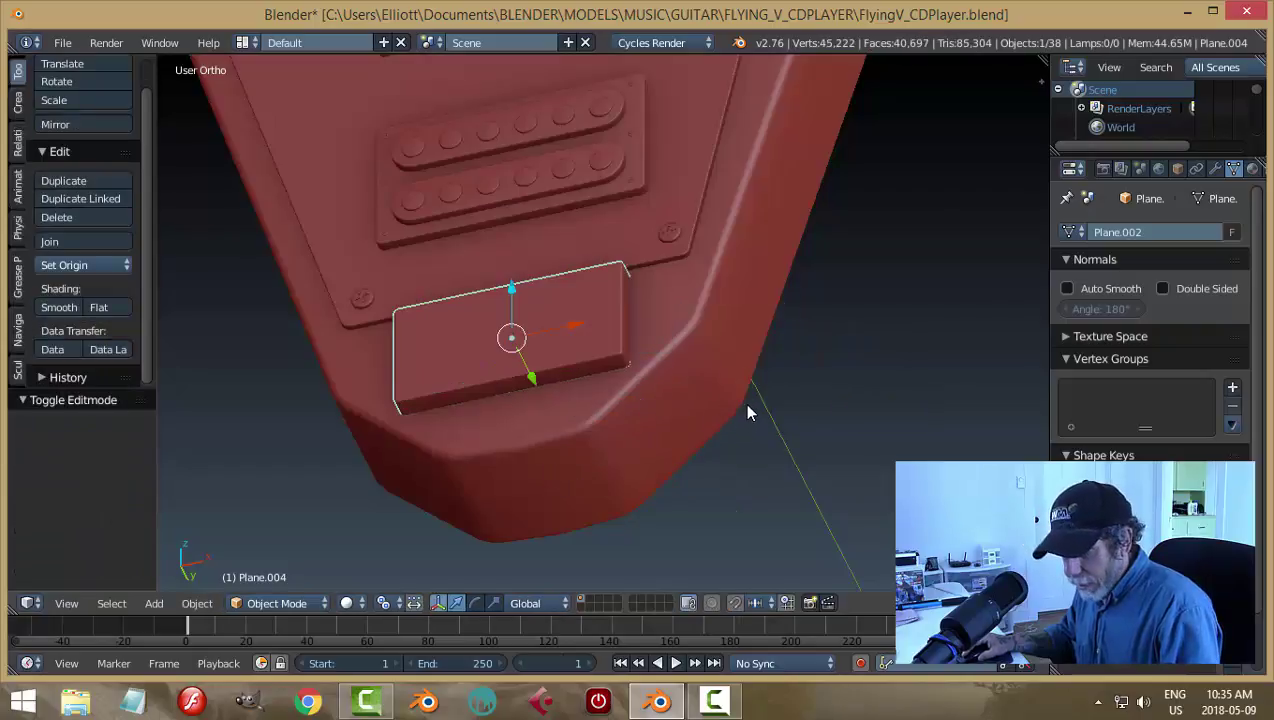
Step: Deselect all objects and save the file
key("a")
middle_click_drag(743, 402, 718, 505)
right_click(522, 499)
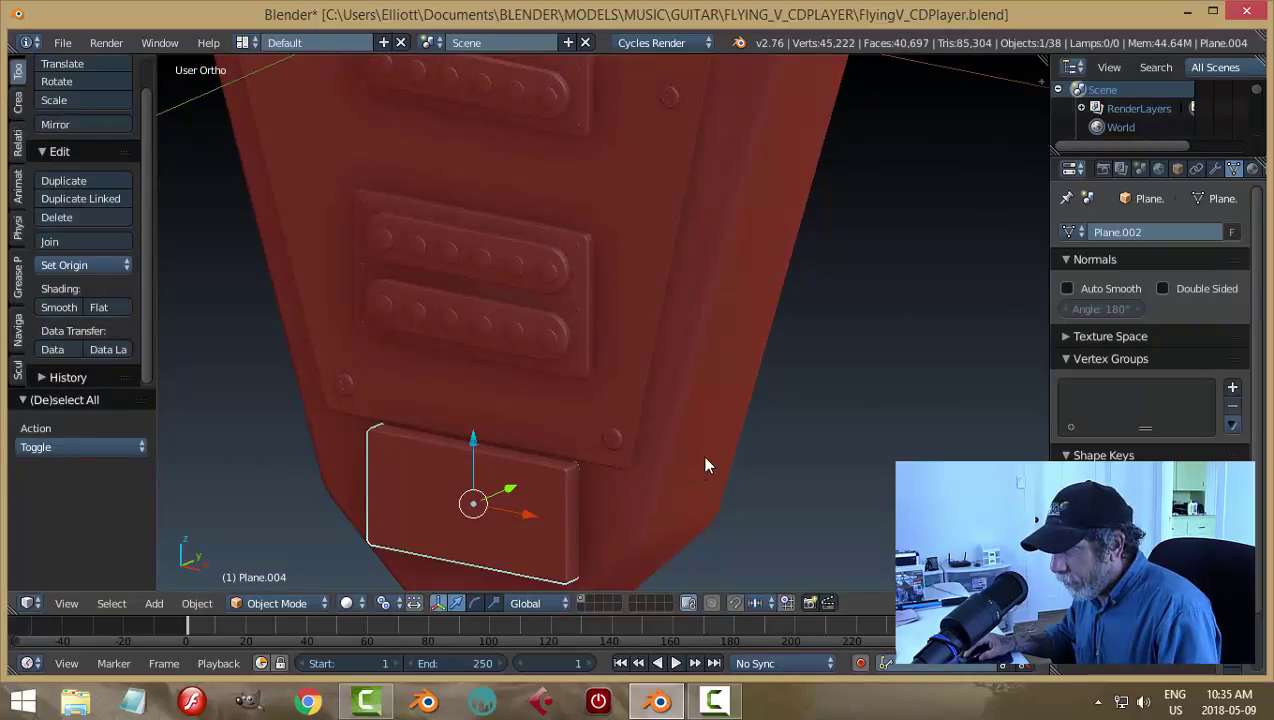
middle_click_drag(702, 455, 793, 390)
key("a")
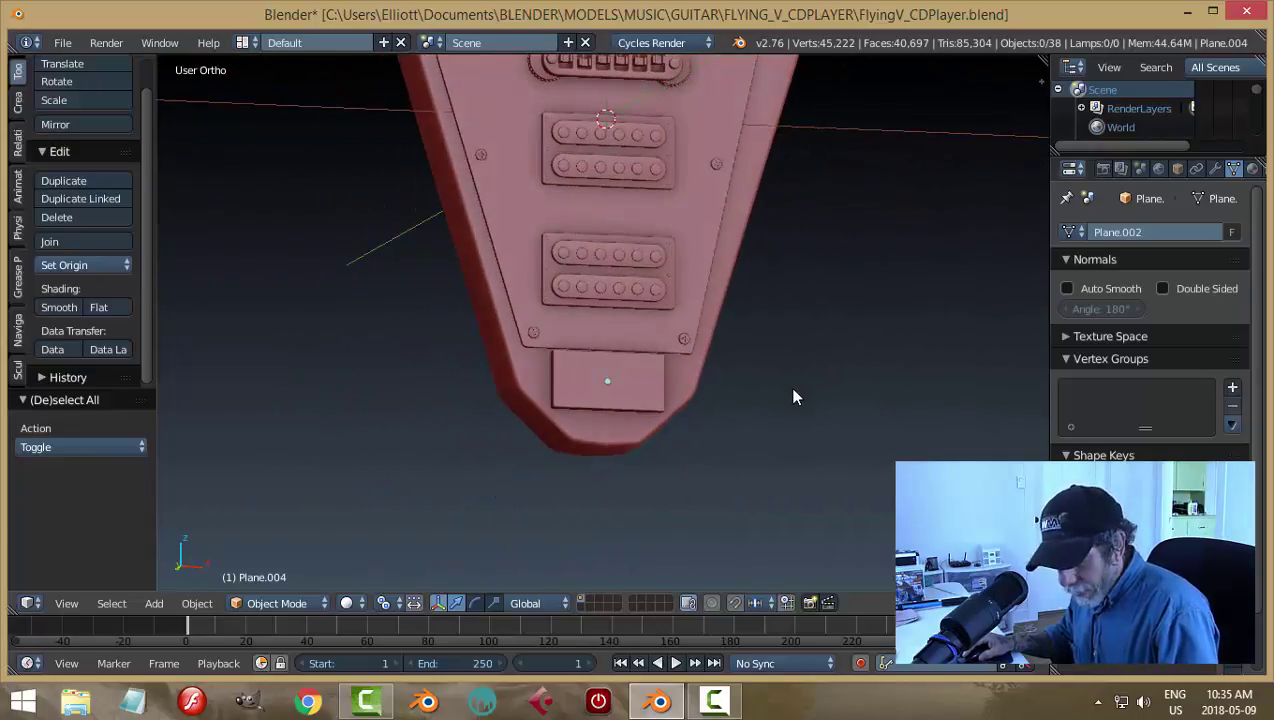
key("ctrl+s")
Step: Snap the 3D cursor to the beveled block and add a cube mesh there
middle_click_drag(851, 360, 728, 419)
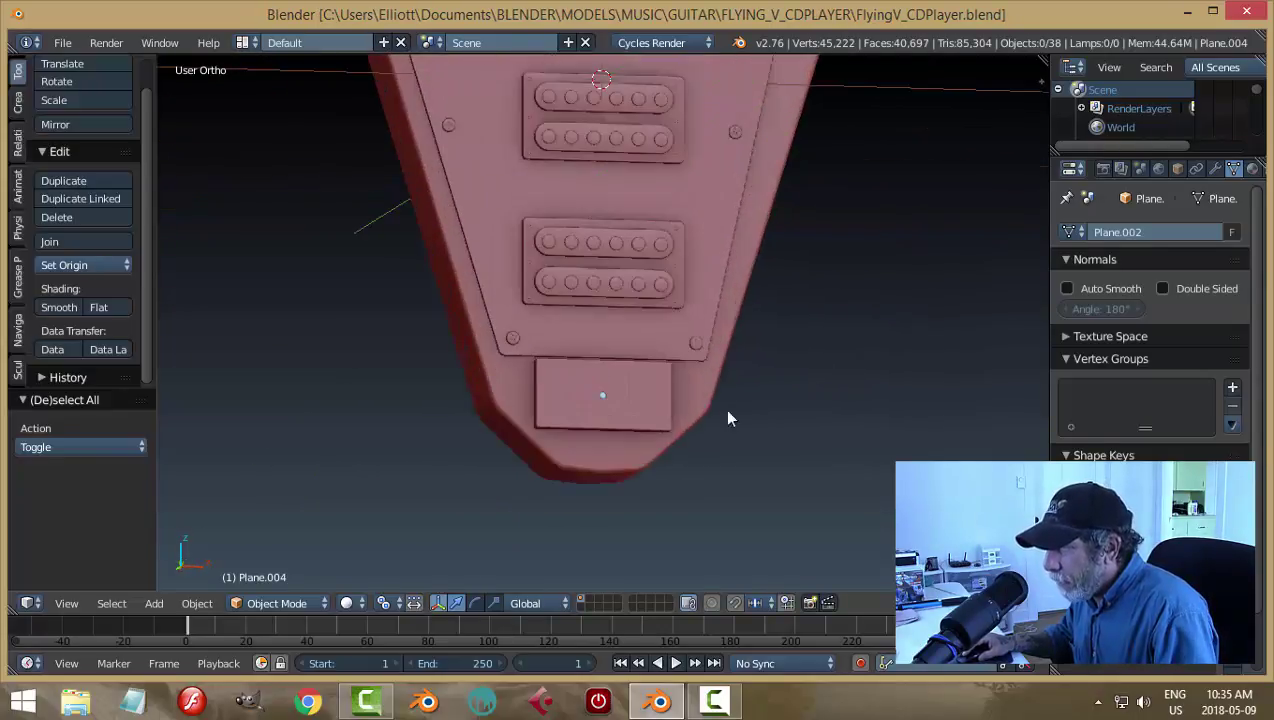
right_click(650, 402)
key("shift+s")
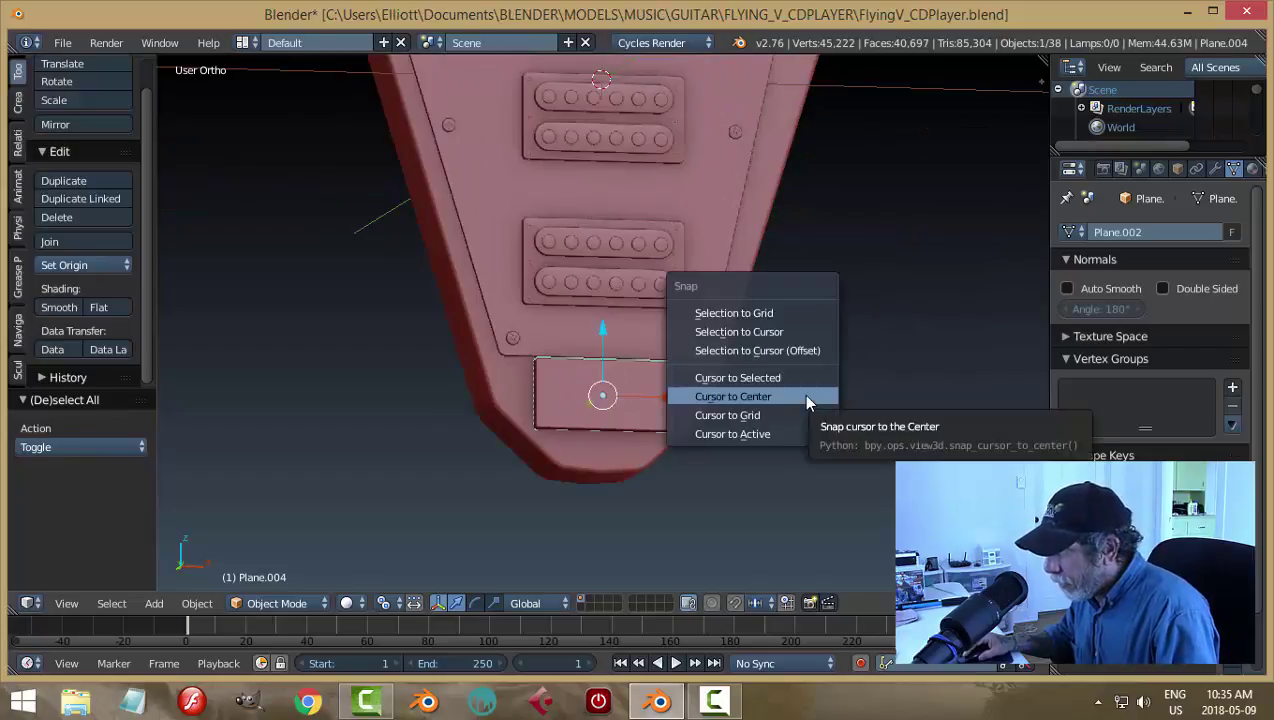
left_click(789, 379)
mouse_move(818, 399)
middle_mouse_down()
mouse_move(830, 373)
mouse_move(810, 390)
middle_mouse_up()
key("shift+a")
mouse_move(810, 389)
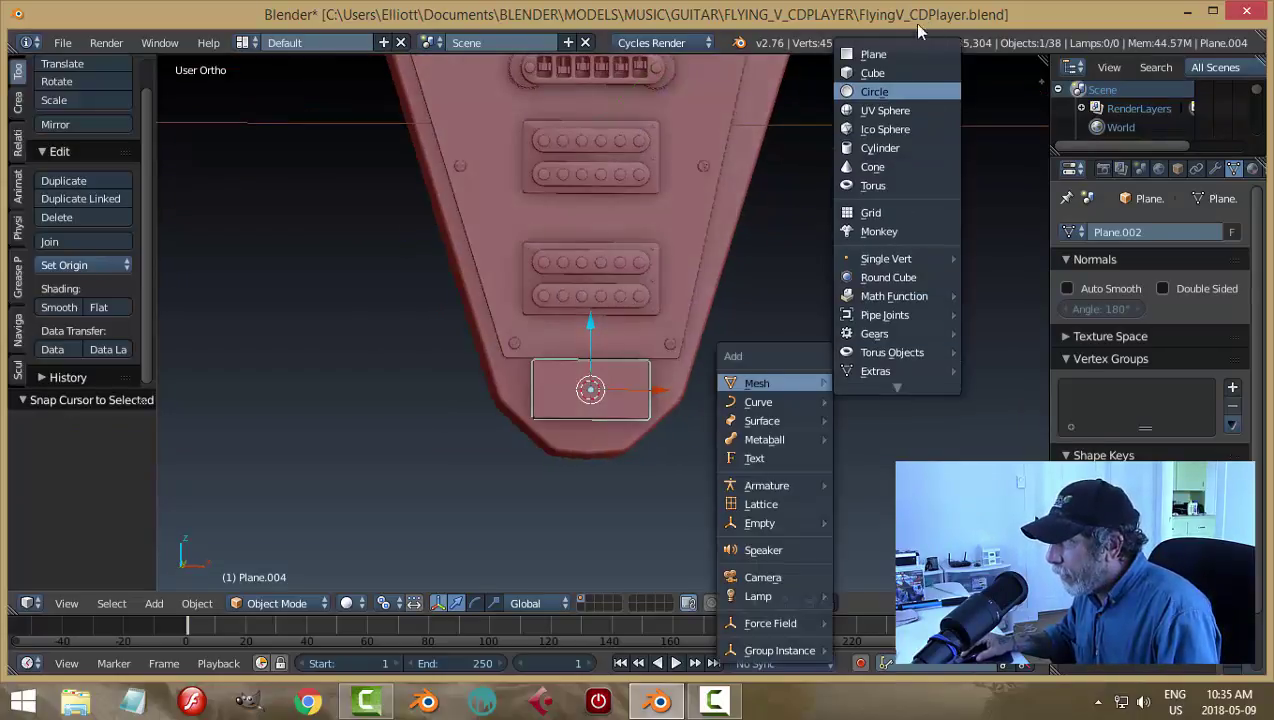
left_click(884, 71)
Step: Flatten the cube into a thin bar across the block, scaling it to 0.027 along Z and 0.456 along X
scroll(740, 340, "down", 3)
key("KP_1")
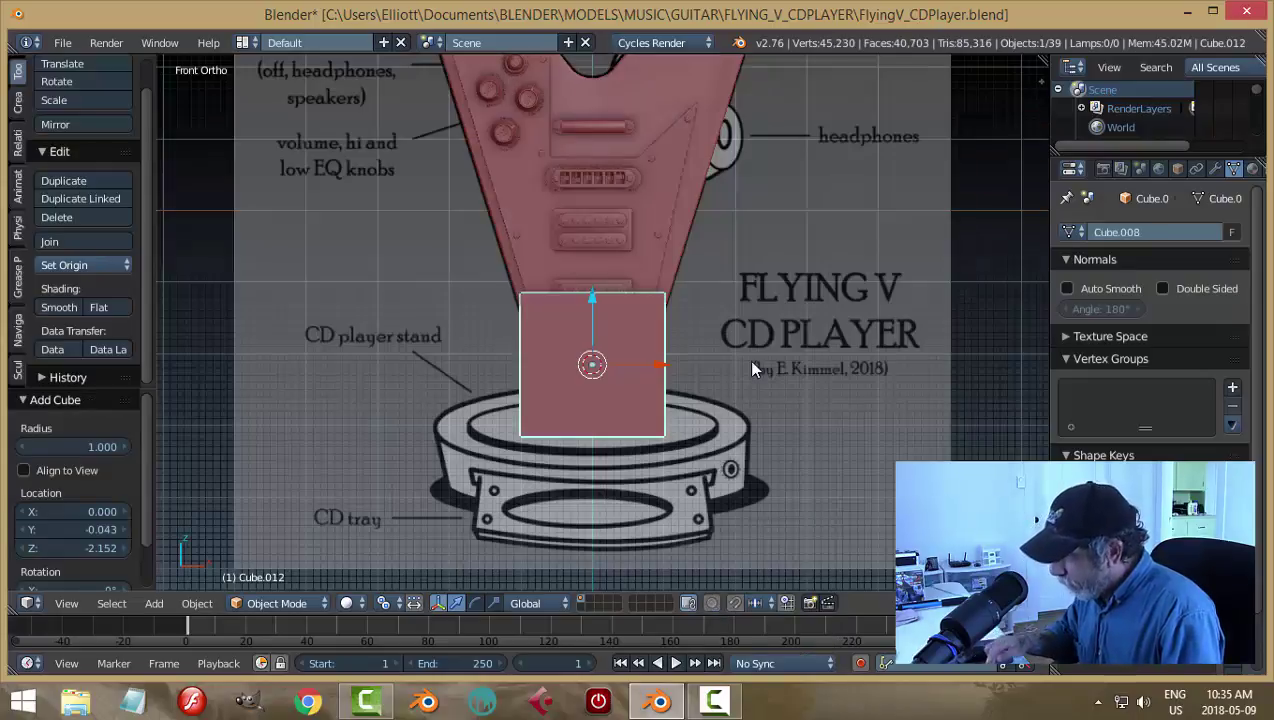
scroll(740, 428, "up", 3)
key("s")
key("z")
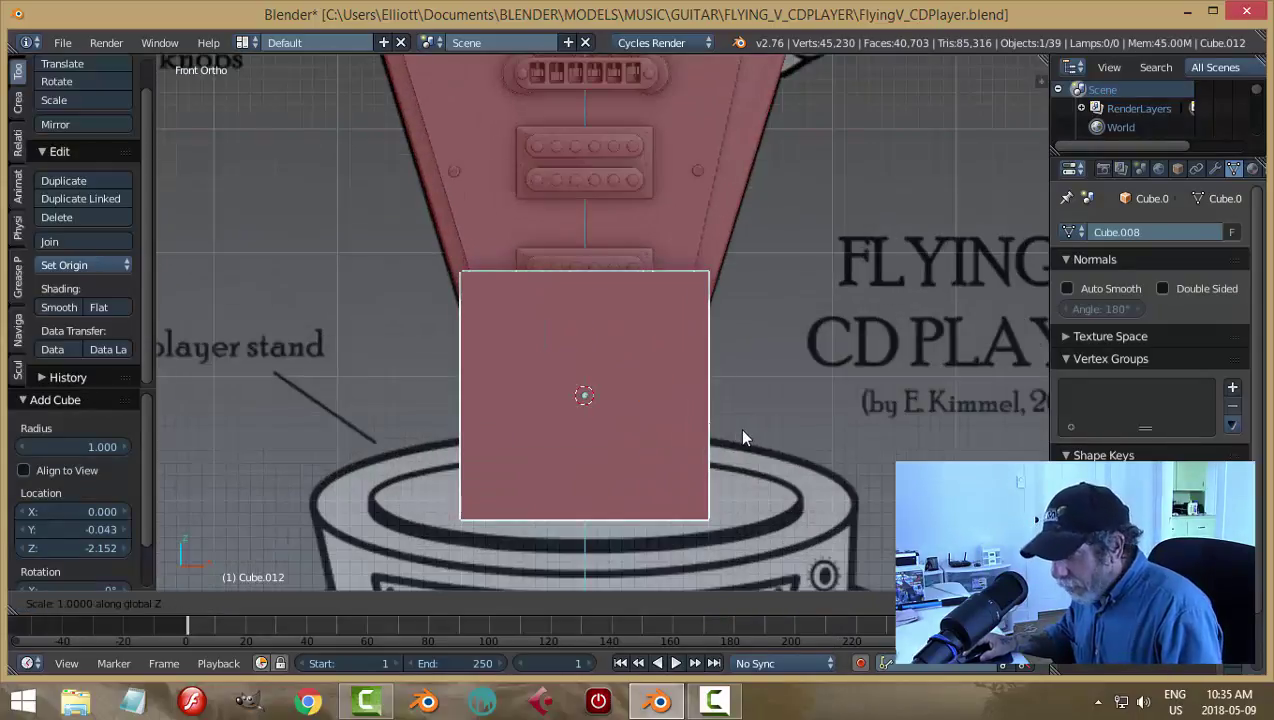
left_click(588, 397)
key("s")
key("x")
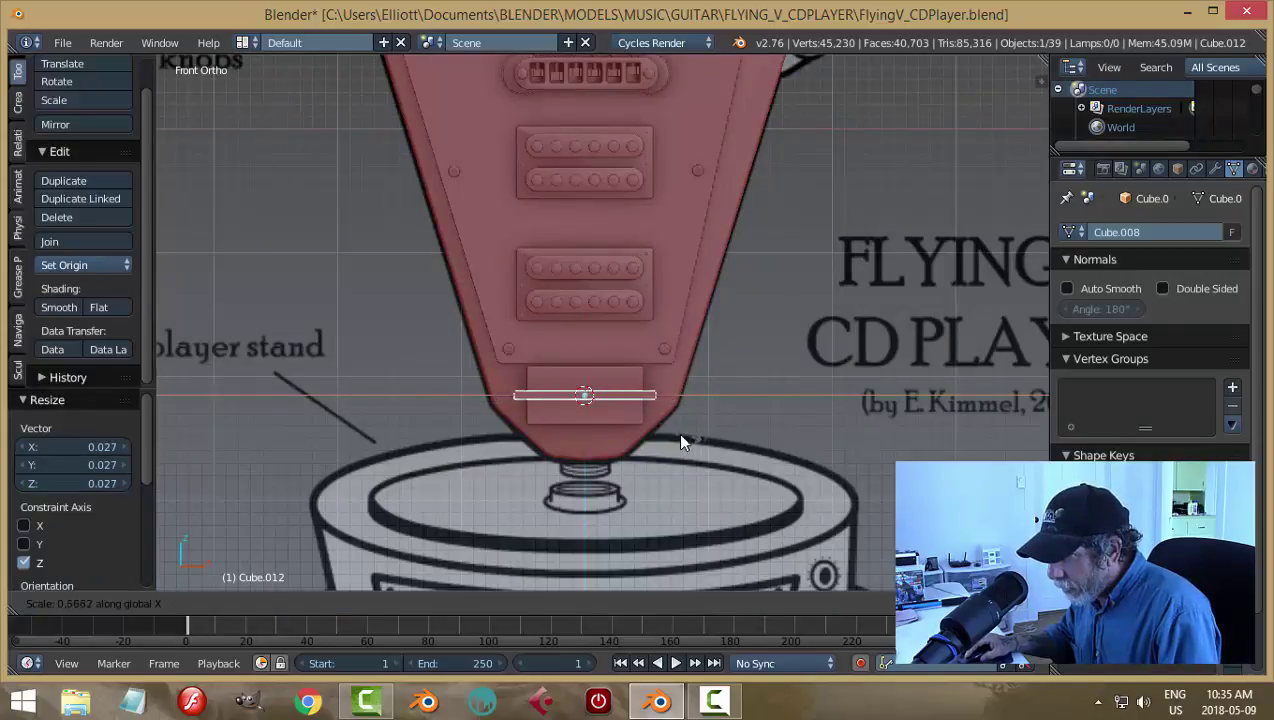
left_click(660, 434)
Step: Scale the bar to about 0.14 along Y and move it -0.140 along Y, out in front of the block
key("KP_Decimal")
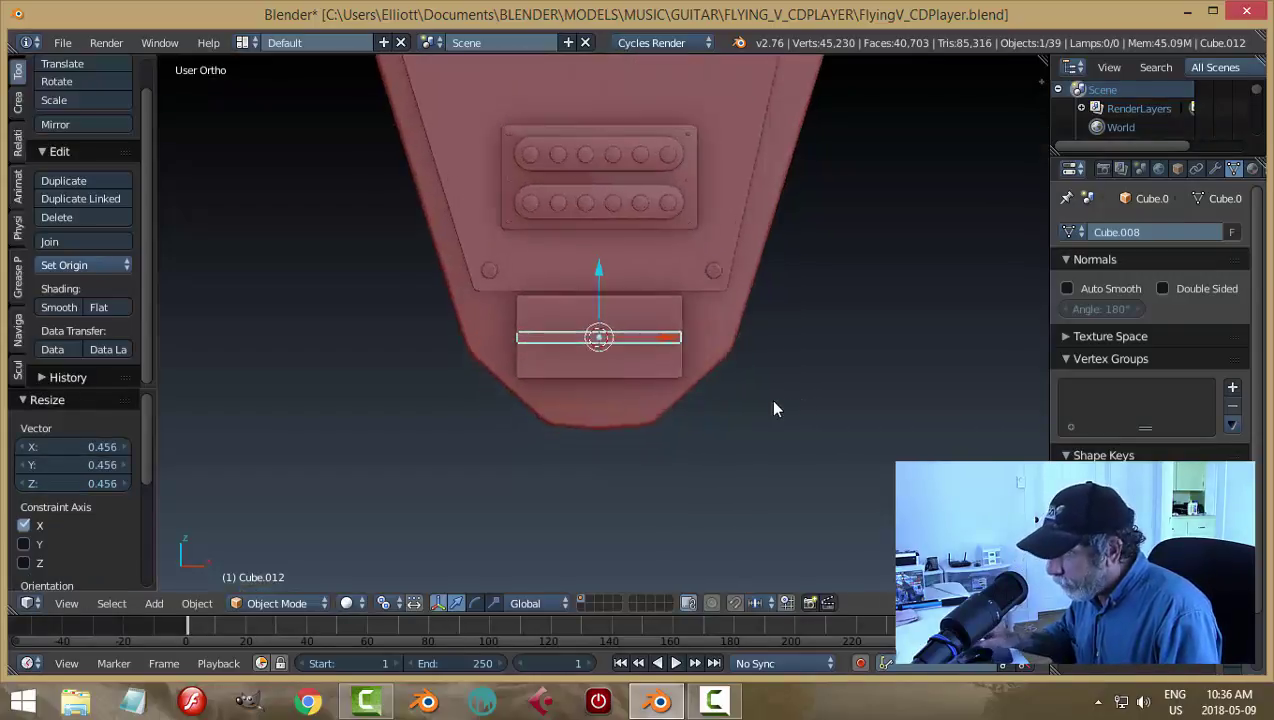
scroll(775, 386, "down", 3)
middle_click_drag(785, 384, 635, 443)
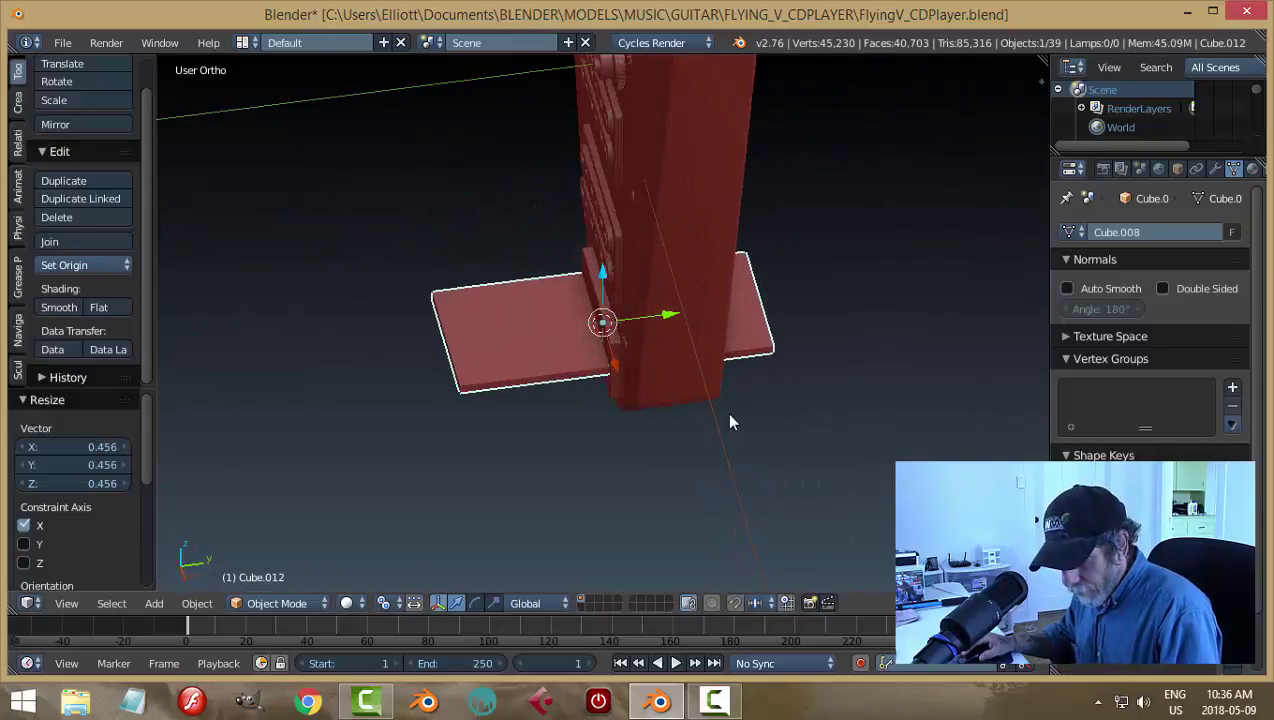
key("s")
key("y")
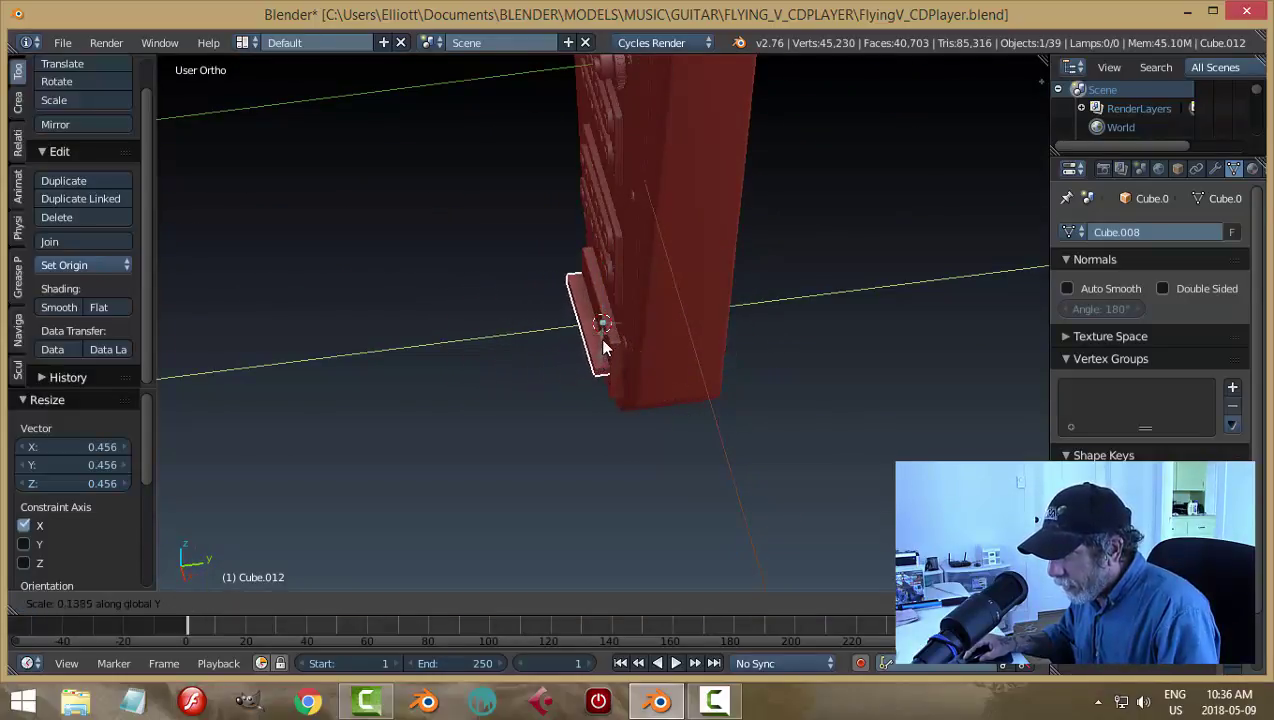
left_click(607, 337)
scroll(640, 340, "up", 2)
left_click_drag(684, 319, 634, 324)
Step: Thin the bar further by scaling it to 0.221 along Y and 0.506 along Z
scroll(694, 330, "up", 3)
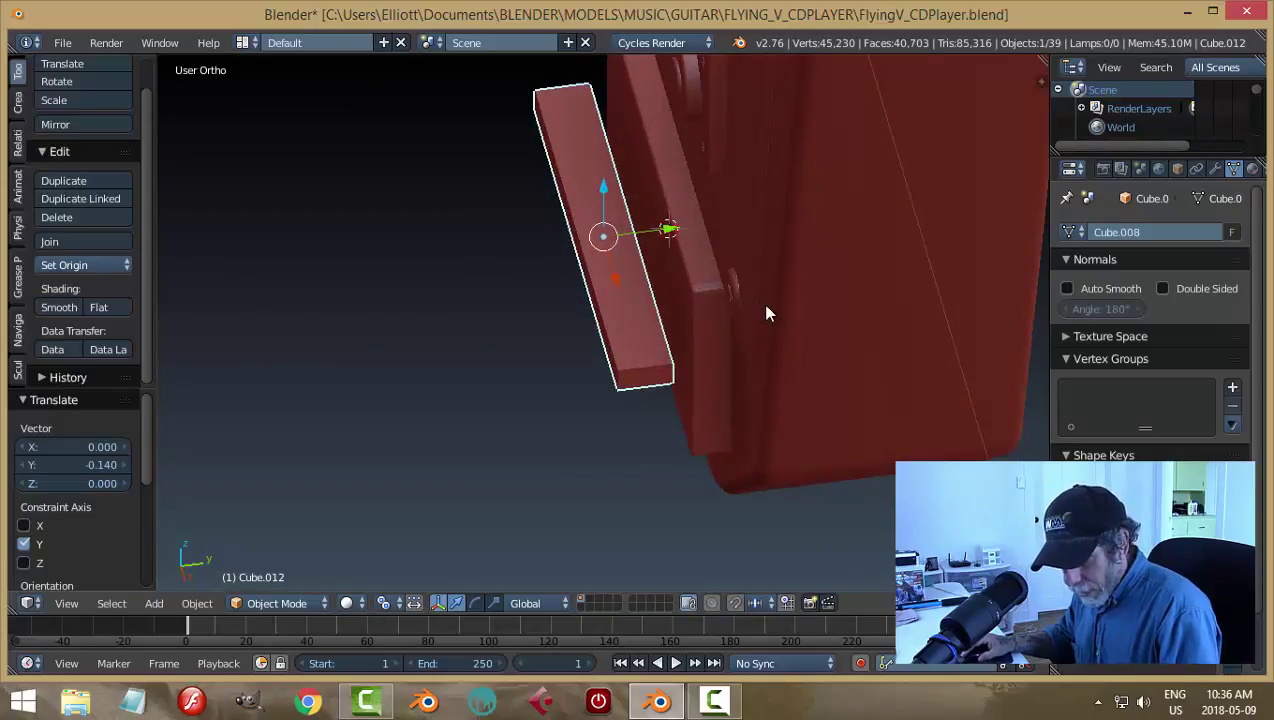
key("s")
key("y")
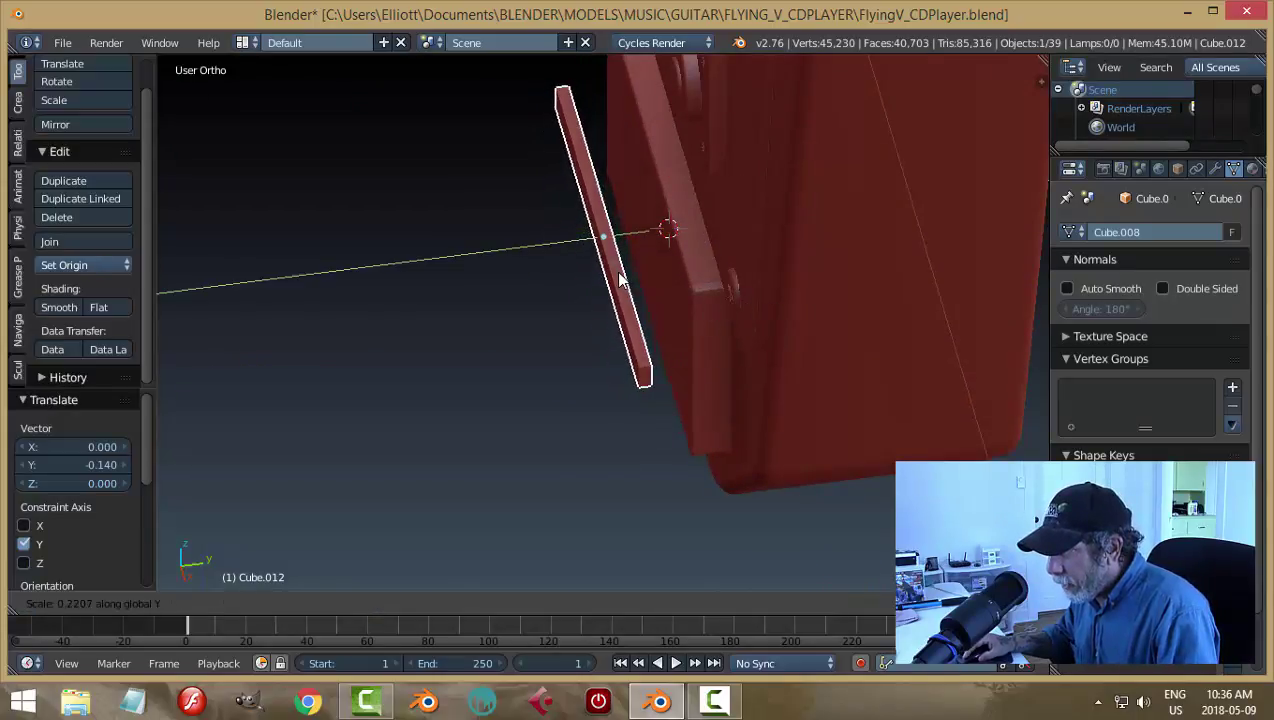
left_click(638, 348)
middle_click_drag(638, 348, 734, 390)
key("s")
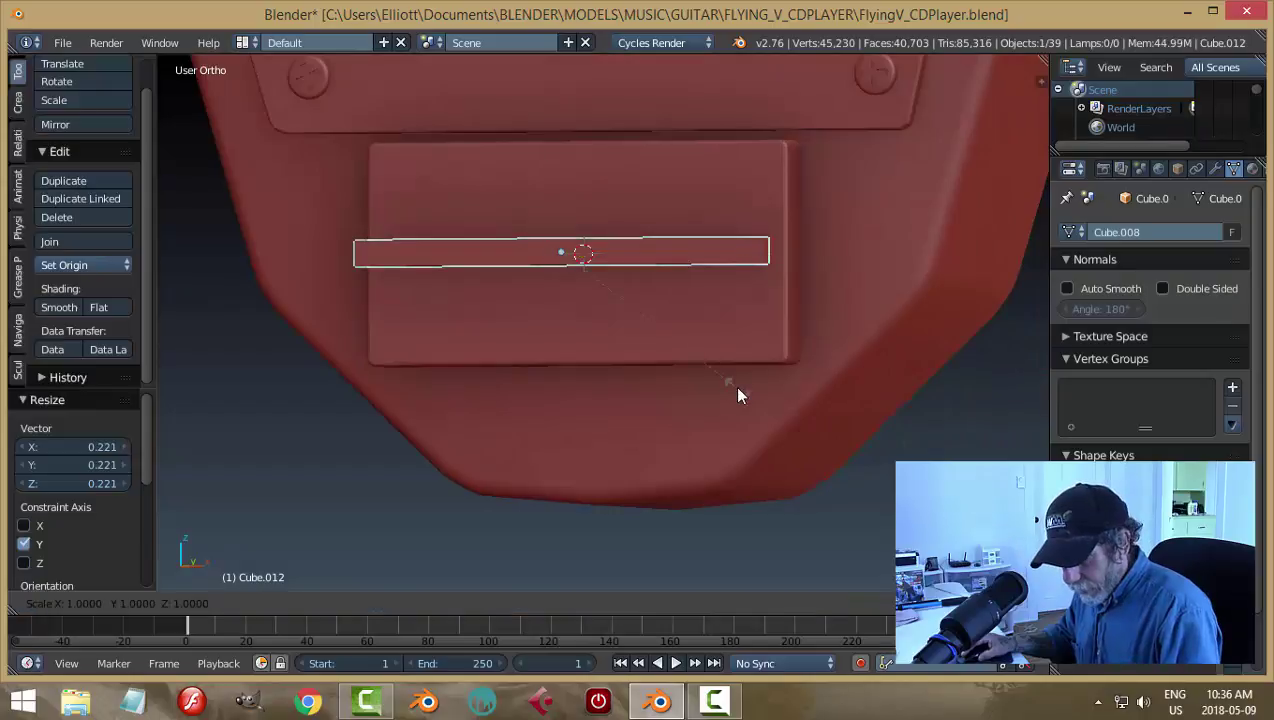
key("z")
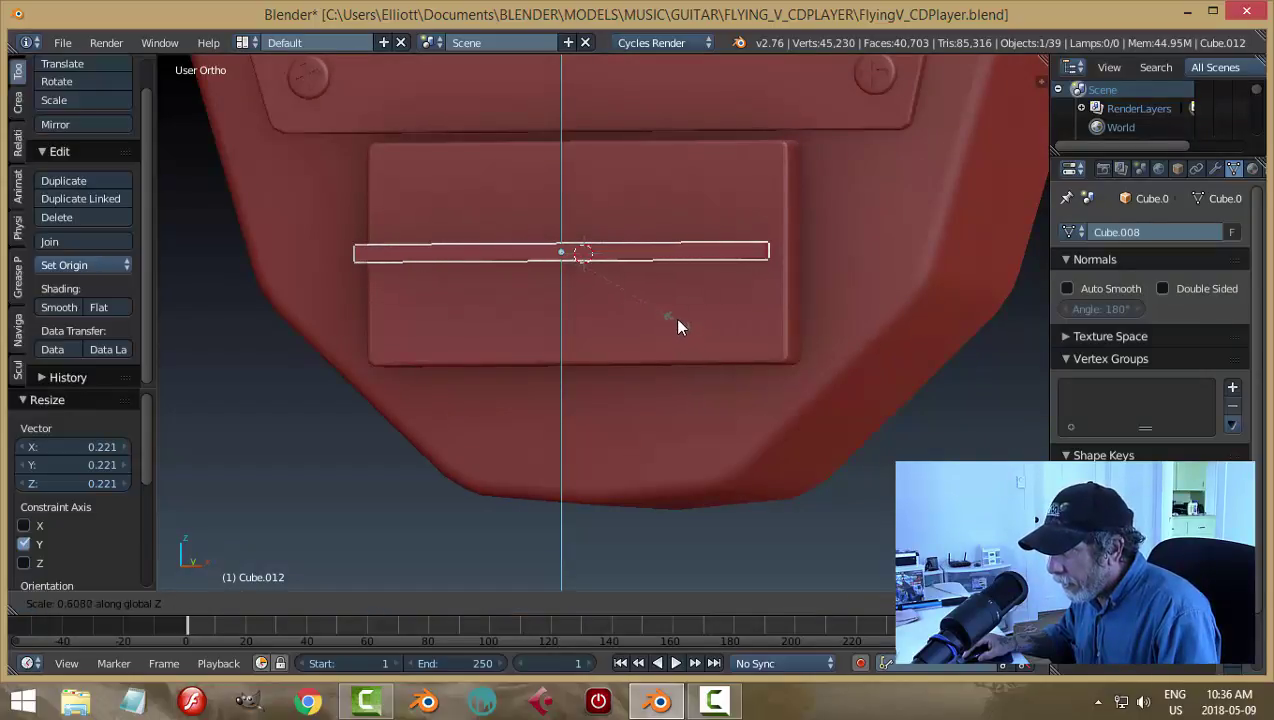
left_click(665, 292)
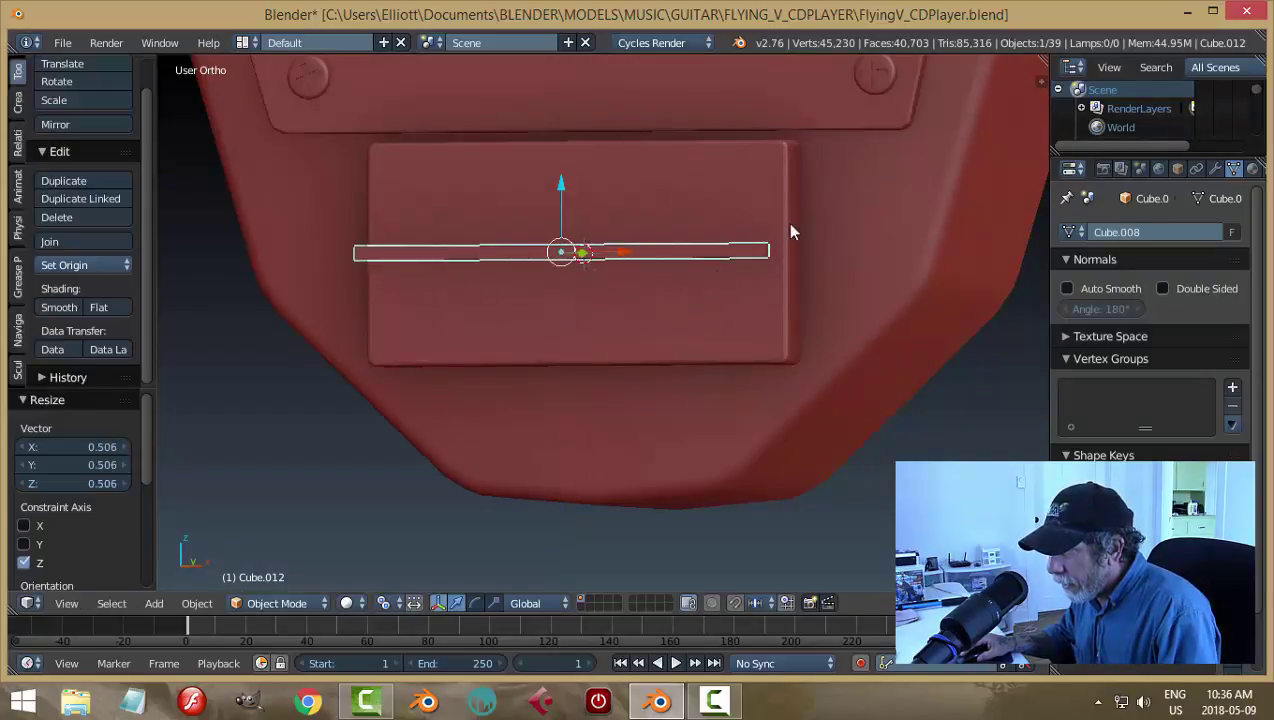
Step: Move the bar back along Y against the block's front face and raise it 0.169 along Z
middle_click_drag(786, 222, 668, 305)
left_click_drag(655, 225, 702, 224)
middle_click_drag(688, 400, 708, 350)
left_click_drag(564, 205, 572, 115)
Step: In front wireframe view, move the bar -0.071 along Z onto the drawing's upper horizontal line inside the block
key("KP_1")
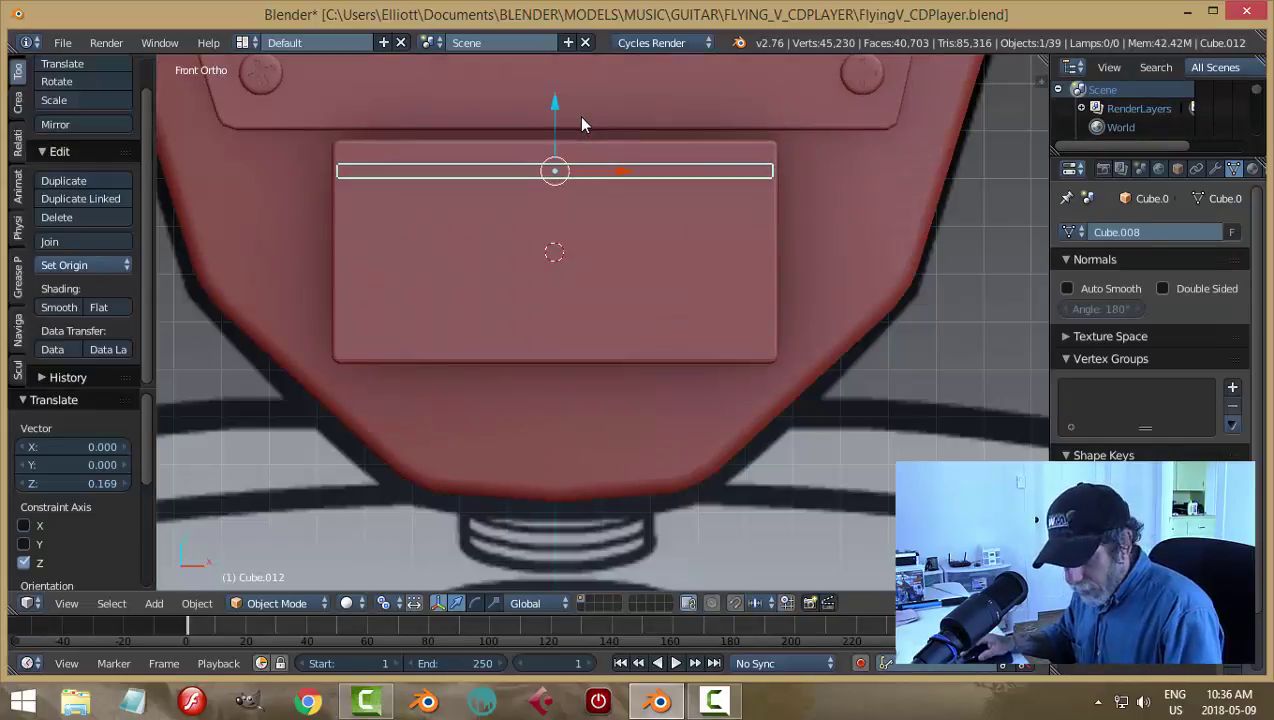
key("z")
left_click(724, 160)
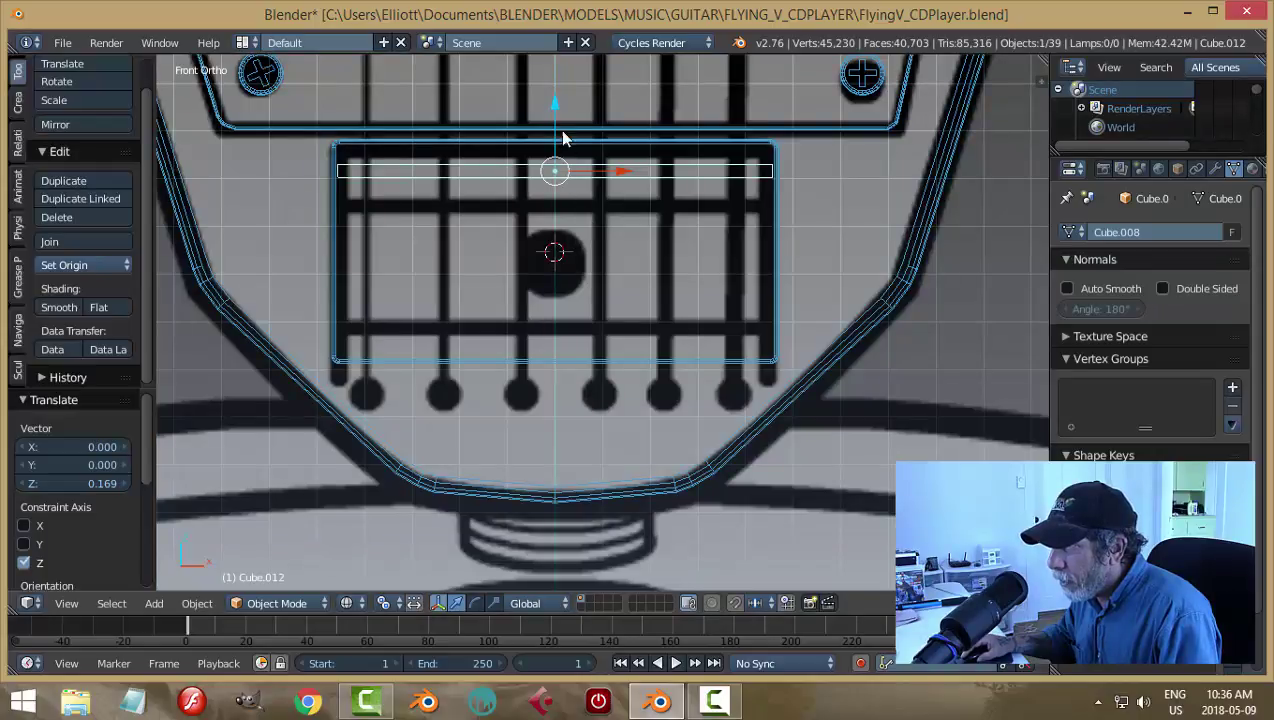
left_click_drag(552, 105, 556, 139)
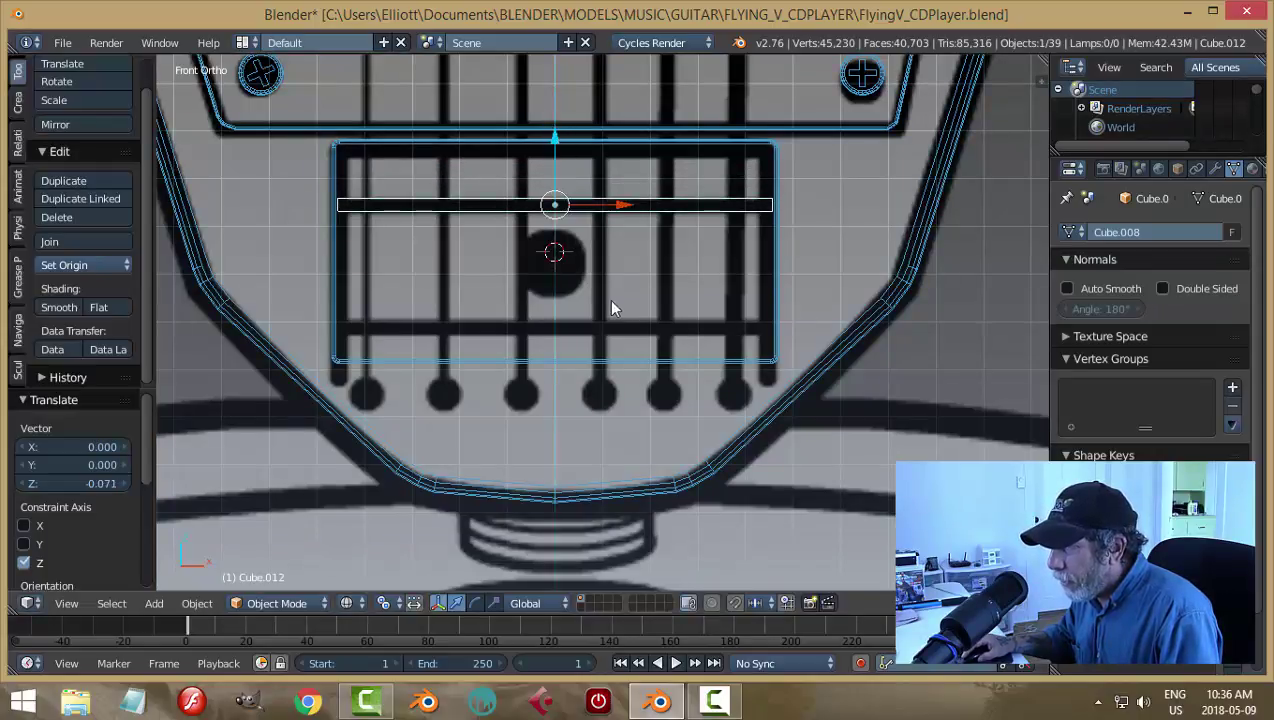
Step: In solid shading, move the bar -0.009 along Y and apply its rotation and scale
middle_click_drag(826, 262, 683, 334)
key("z")
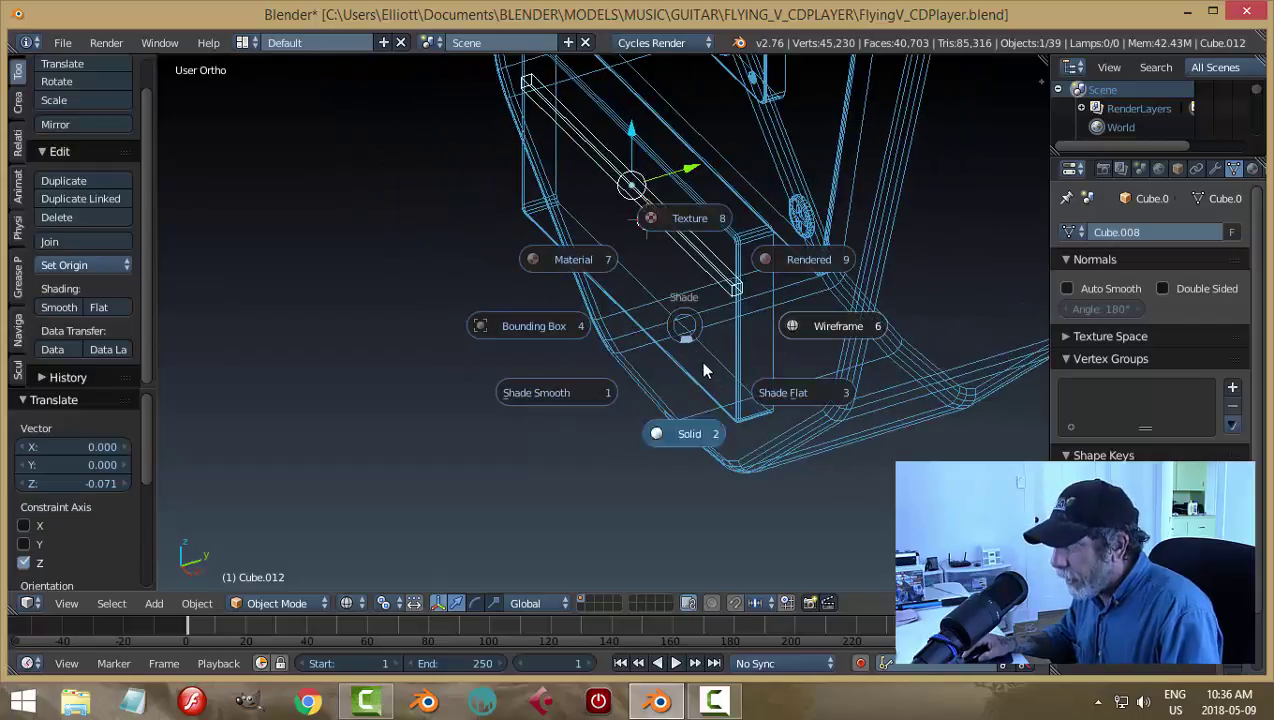
left_click(690, 435)
mouse_move(690, 435)
middle_mouse_down()
mouse_move(760, 348)
mouse_move(851, 316)
mouse_move(775, 386)
middle_mouse_up()
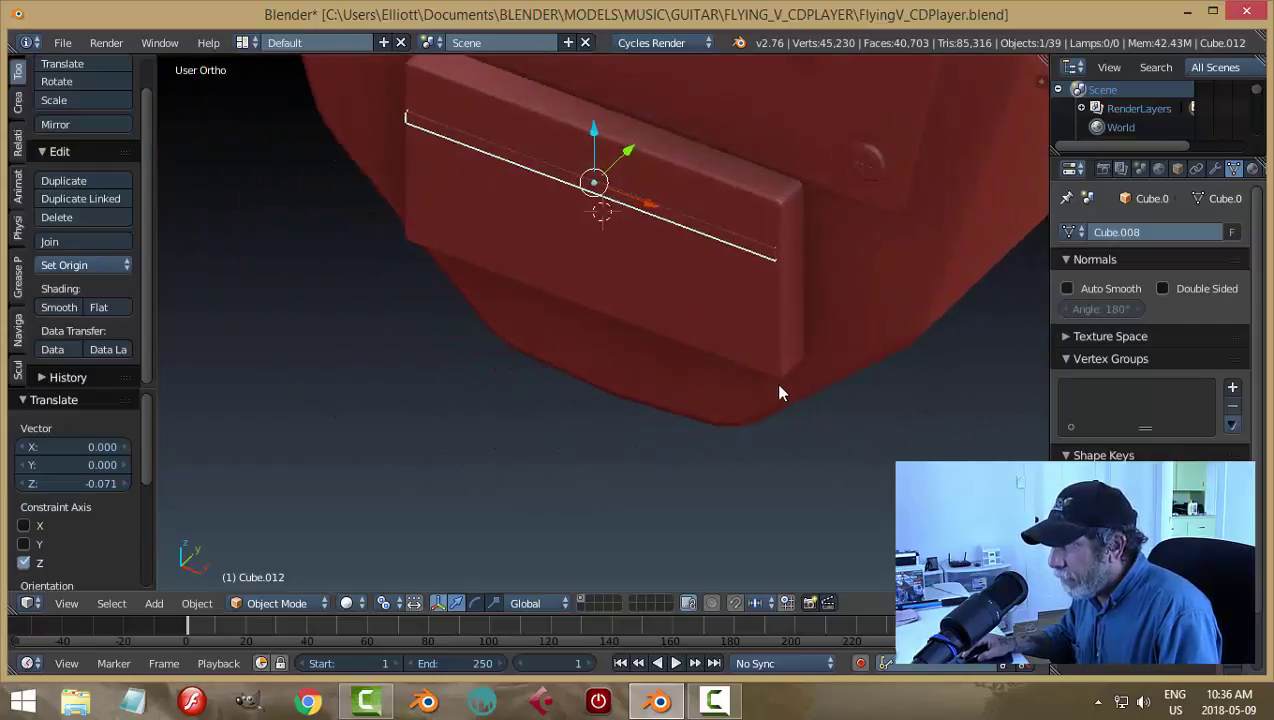
left_click_drag(636, 155, 630, 150)
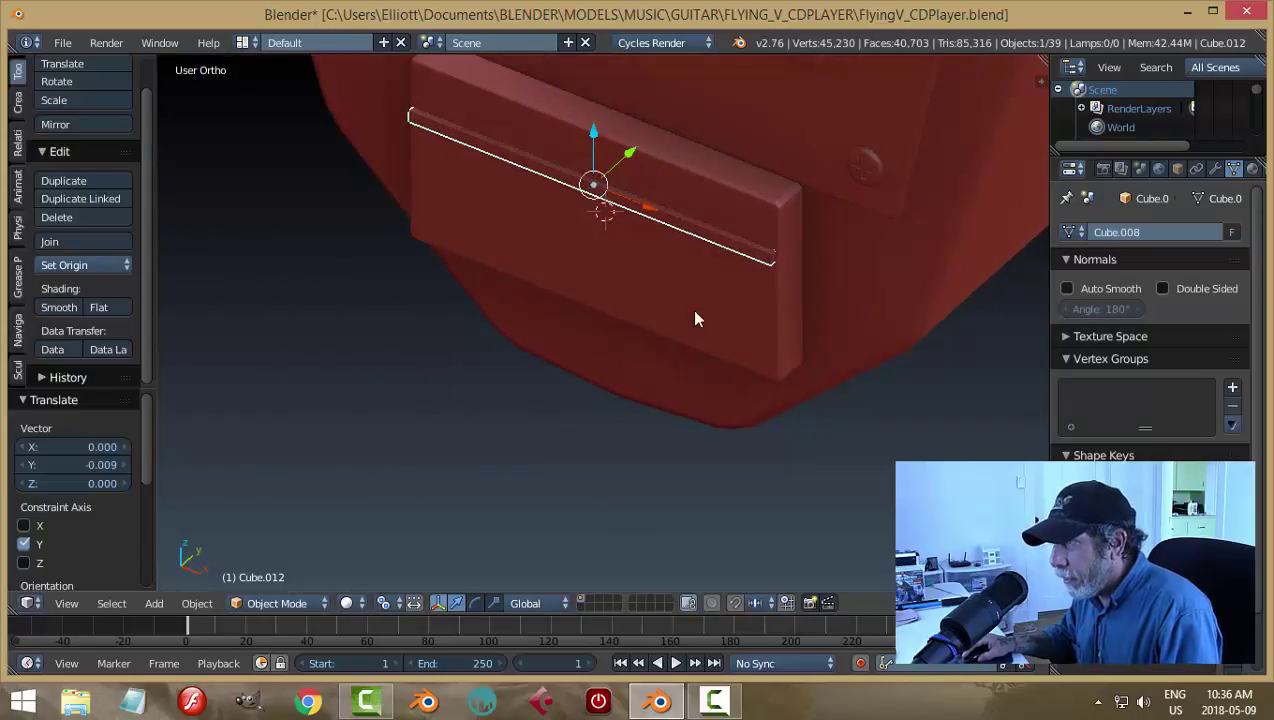
key("ctrl+a")
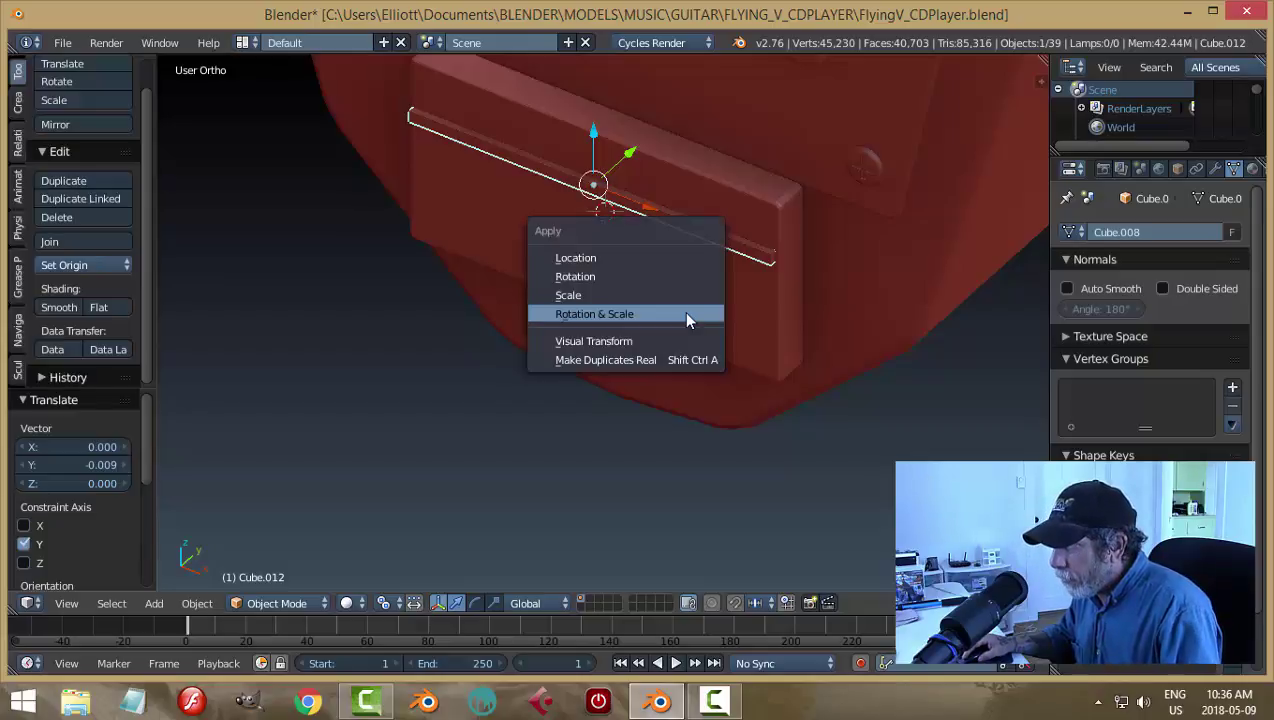
left_click(684, 313)
Step: In Edit Mode, bevel the bar's two long front edges with an offset of about 0.0037
middle_click_drag(736, 301, 798, 291)
left_click(810, 288)
scroll(719, 296, "up", 2)
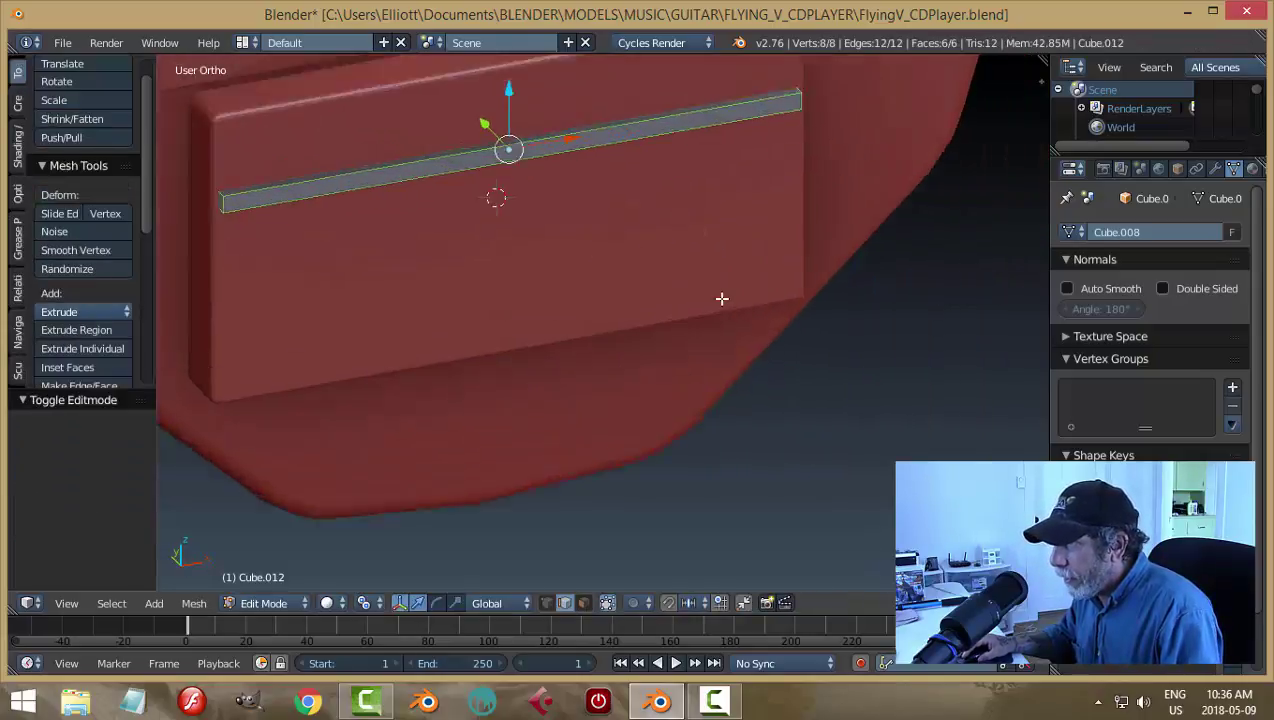
middle_click_drag(719, 296, 698, 263, "shift")
right_click(686, 238)
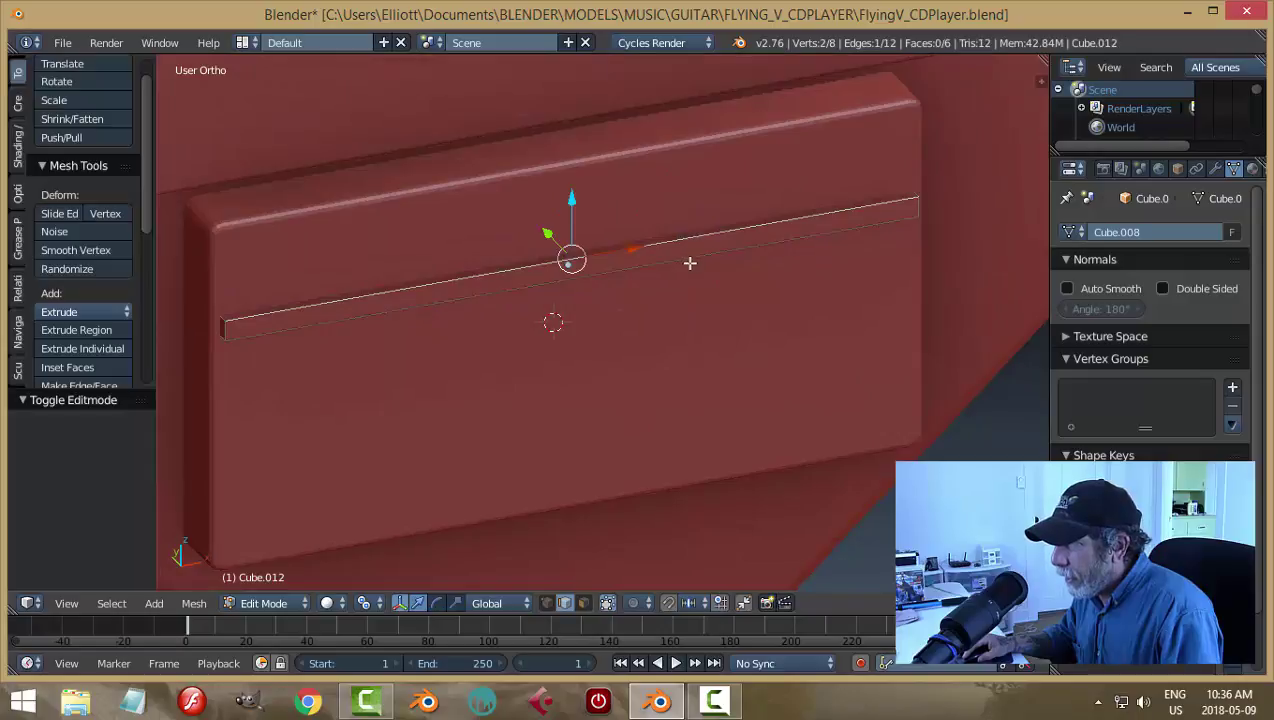
right_click(690, 263, "shift")
middle_click_drag(759, 347, 830, 333)
key("ctrl+b")
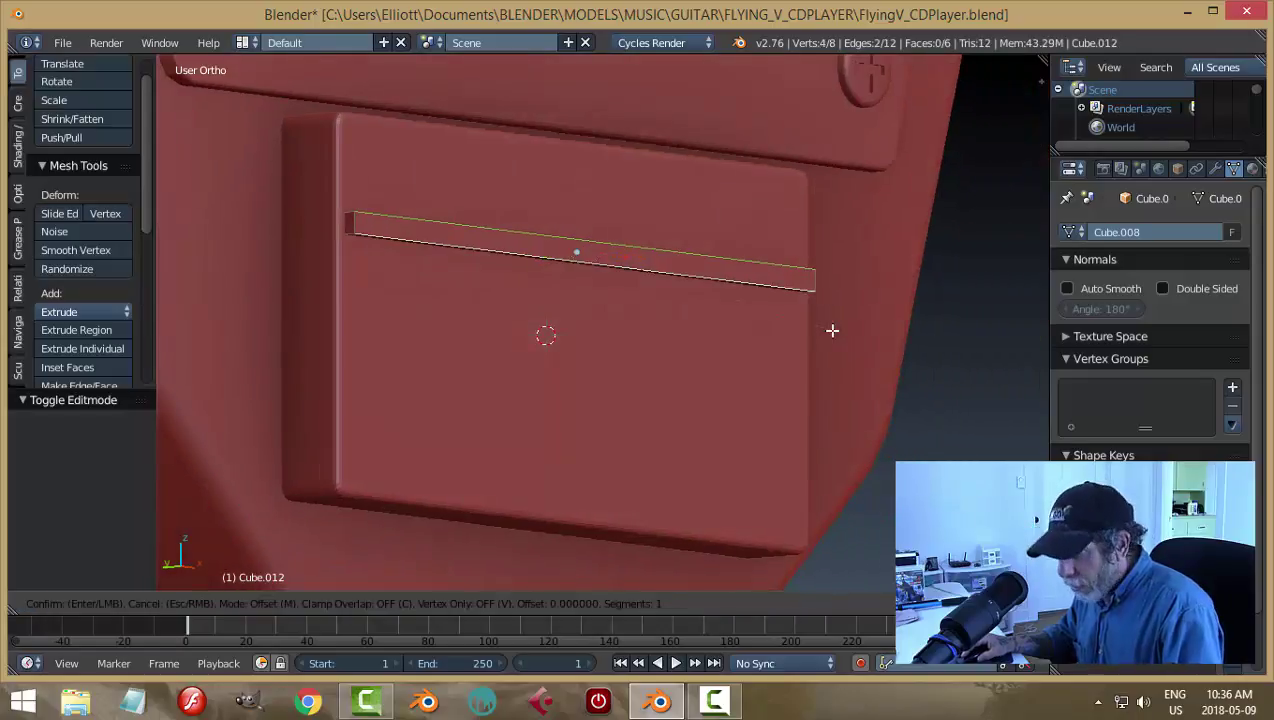
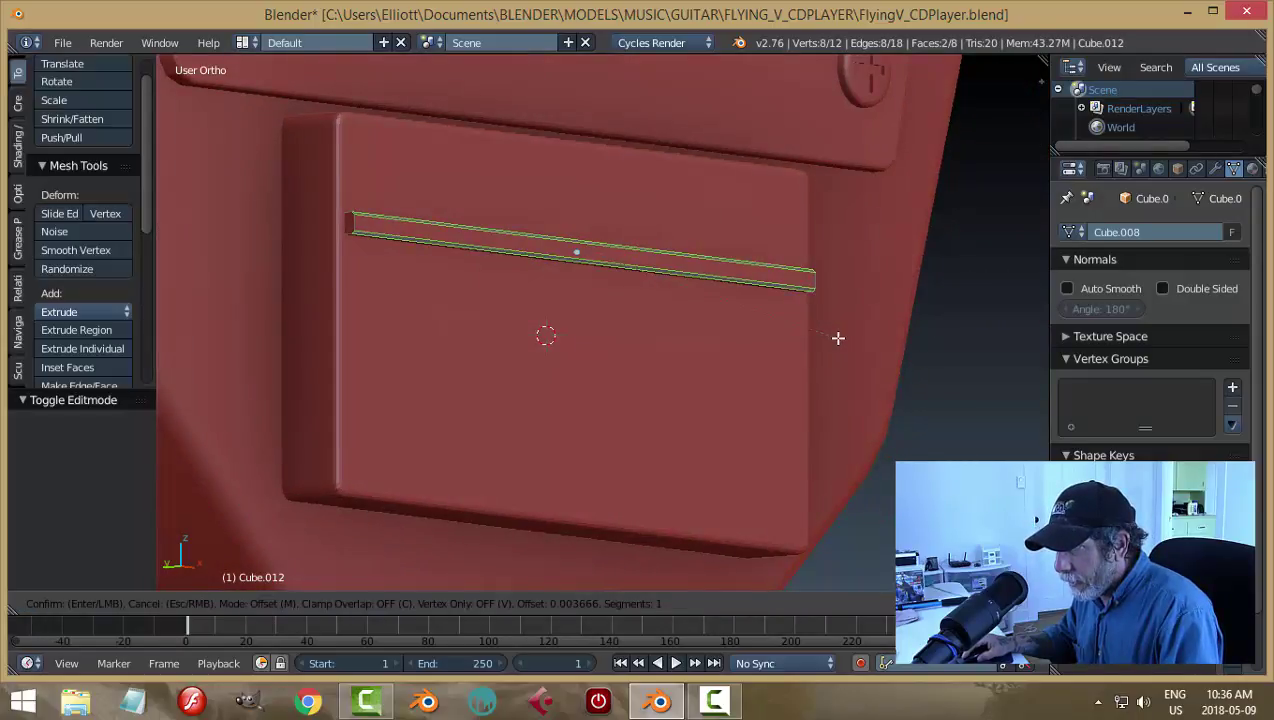
left_click(838, 338)
key("a")
key("Tab")
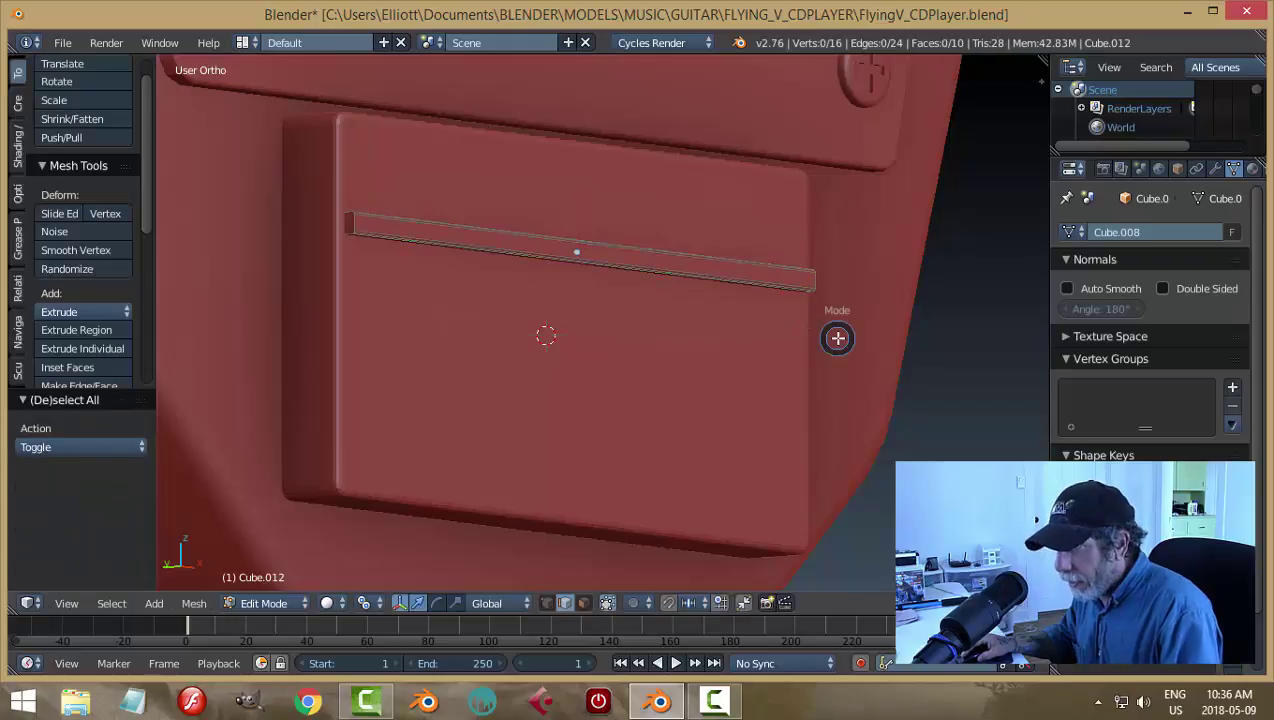
key("Escape")
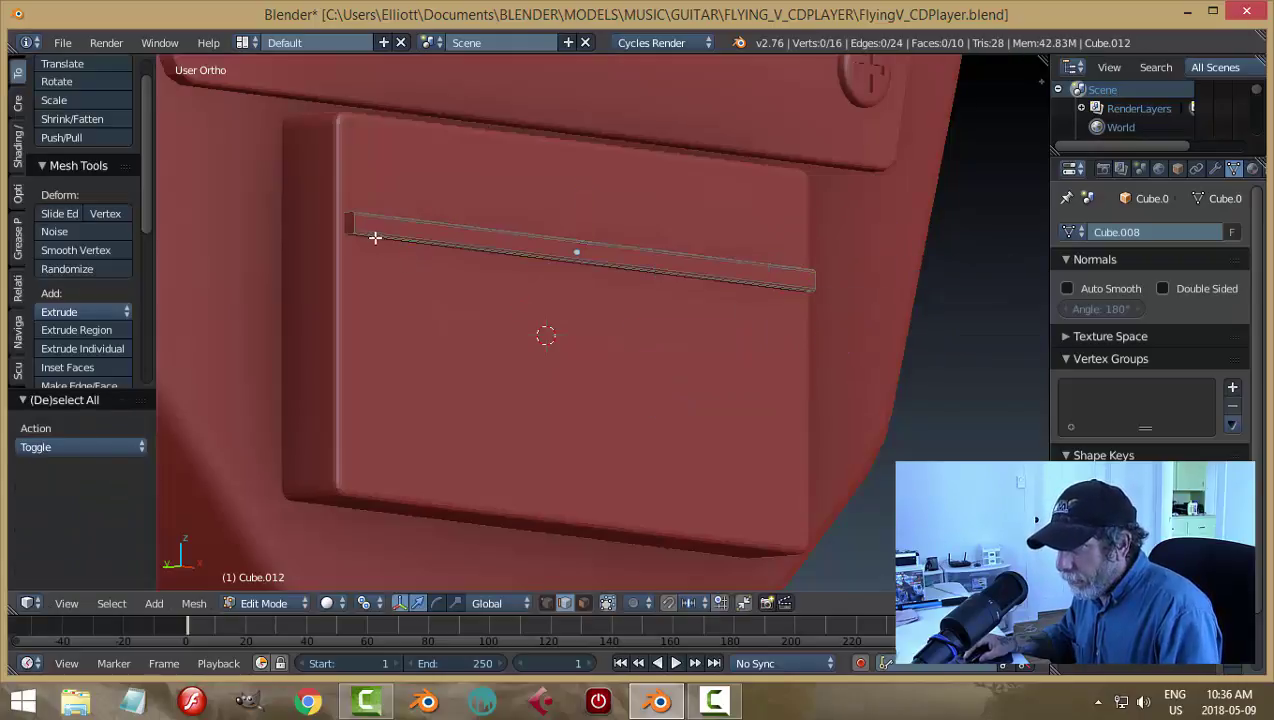
Step: Bevel the edges of both end faces of the bar by about 0.0008 and return to Object Mode
middle_click_drag(731, 333, 718, 291)
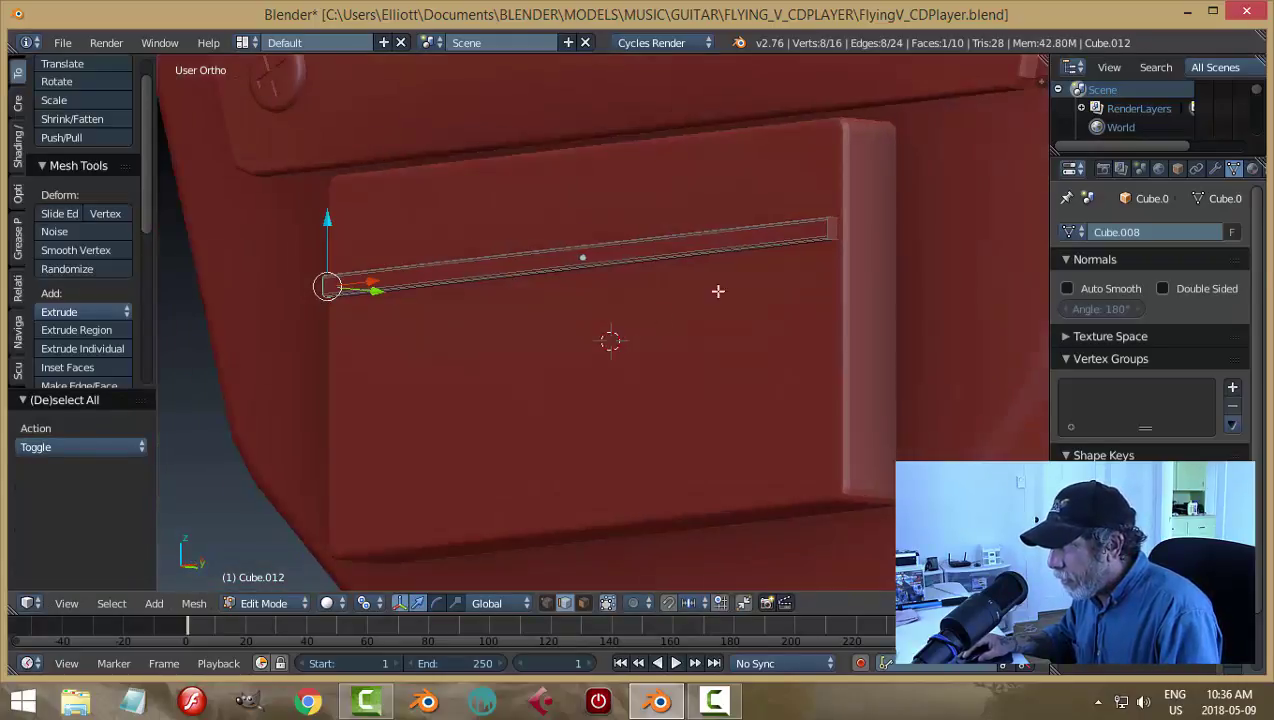
right_click(832, 226, "shift")
middle_click_drag(857, 321, 643, 356)
scroll(651, 347, "up", 5)
middle_click_drag(678, 289, 739, 385)
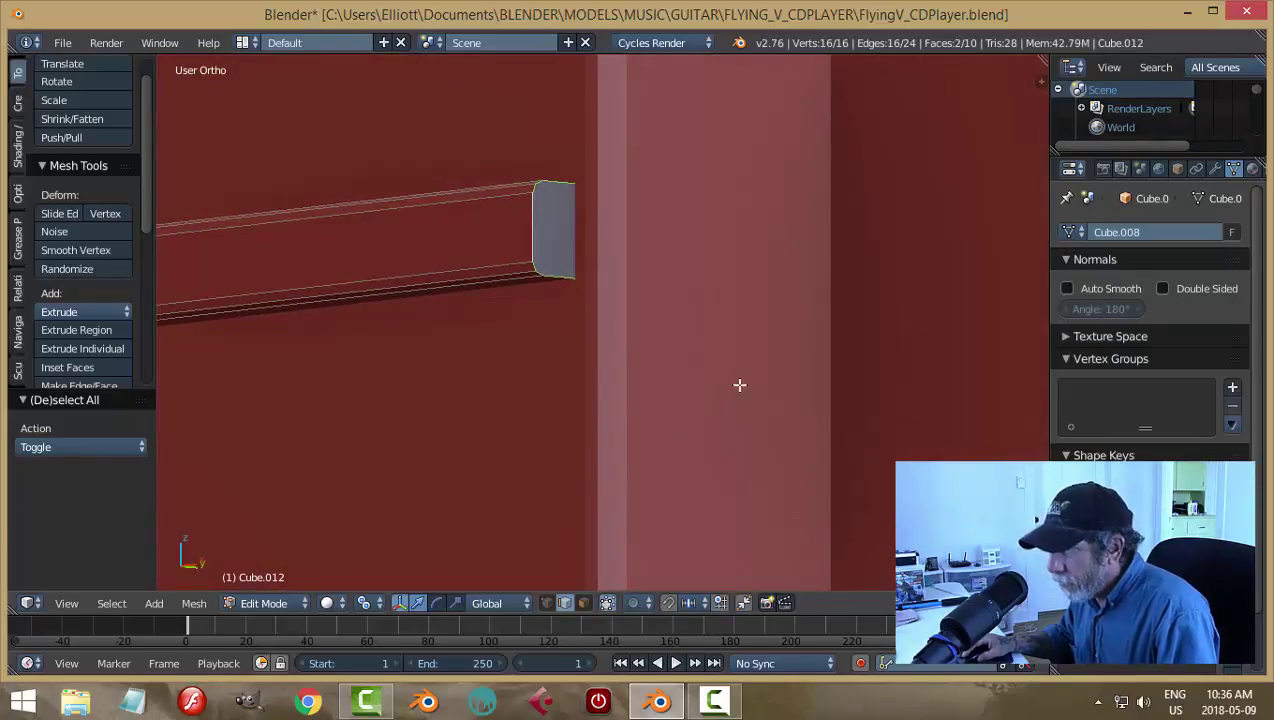
key("ctrl+b")
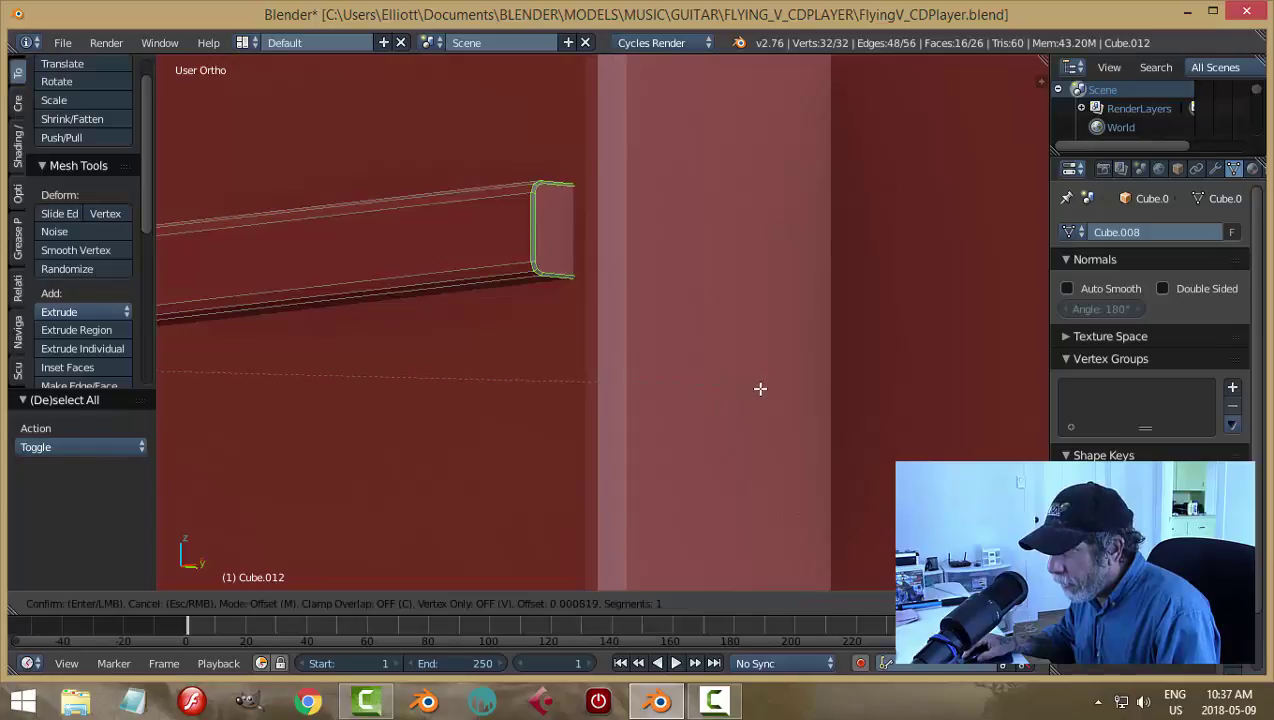
left_click(757, 388)
key("a")
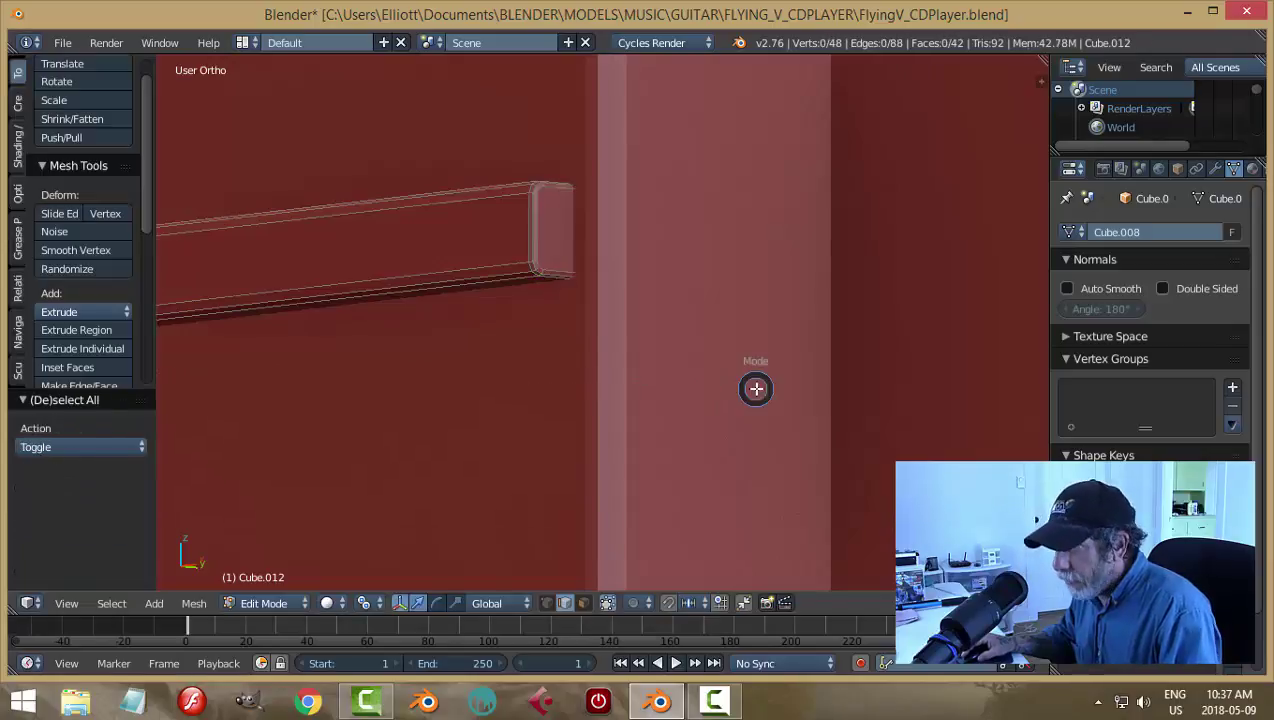
key("Tab")
left_click(703, 372)
Step: In front view, lengthen the bar by scaling it to 1.009 along X, then deselect it
scroll(700, 362, "down", 2)
key("a")
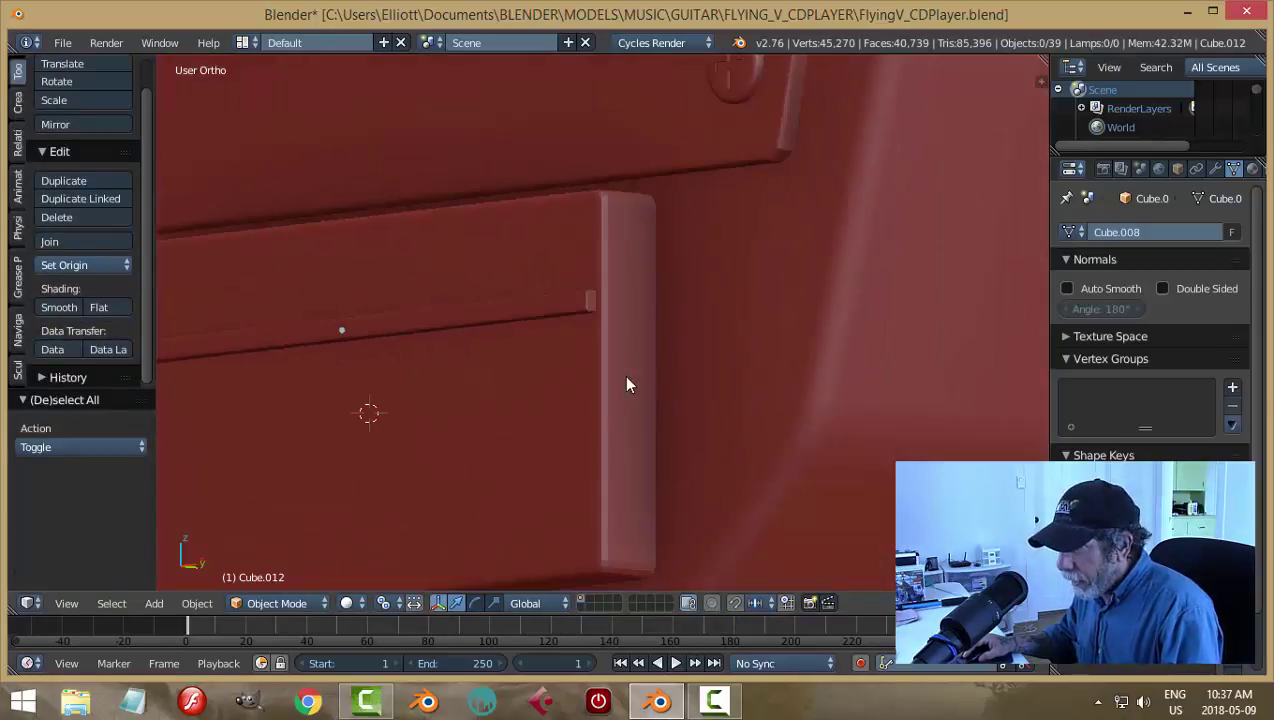
scroll(623, 374, "down", 2)
key("KP_1")
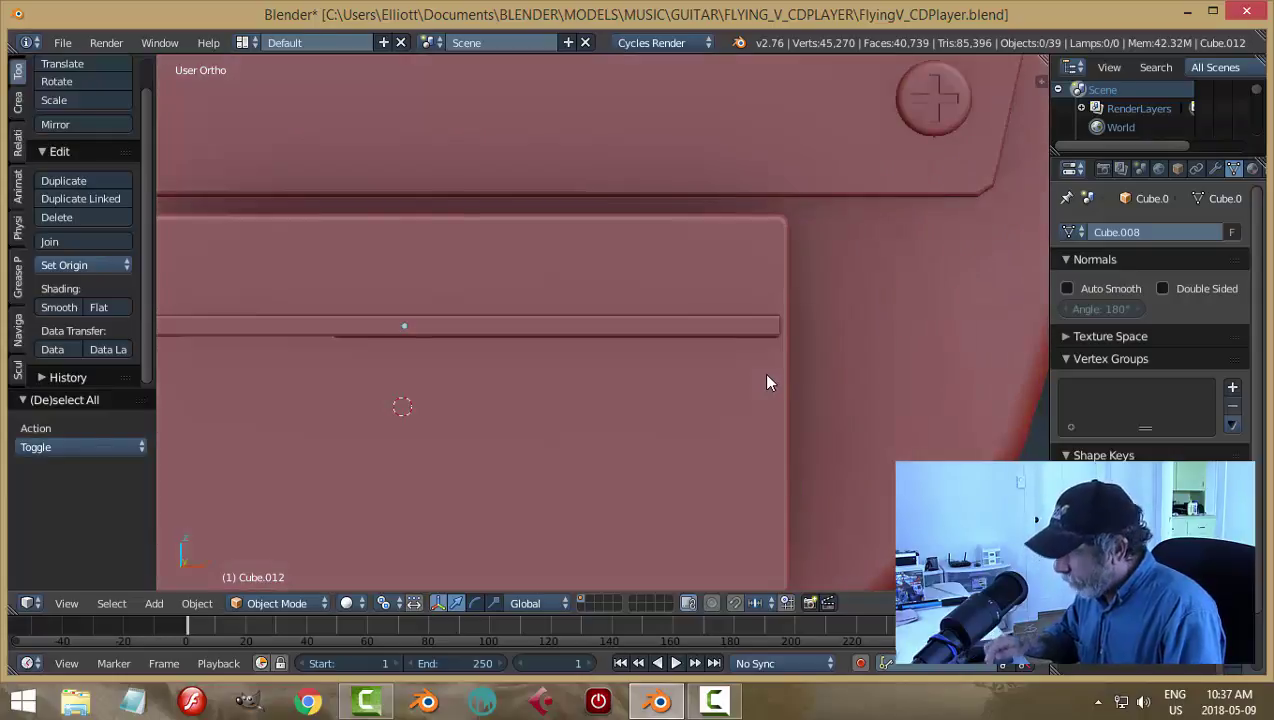
scroll(900, 348, "up", 1)
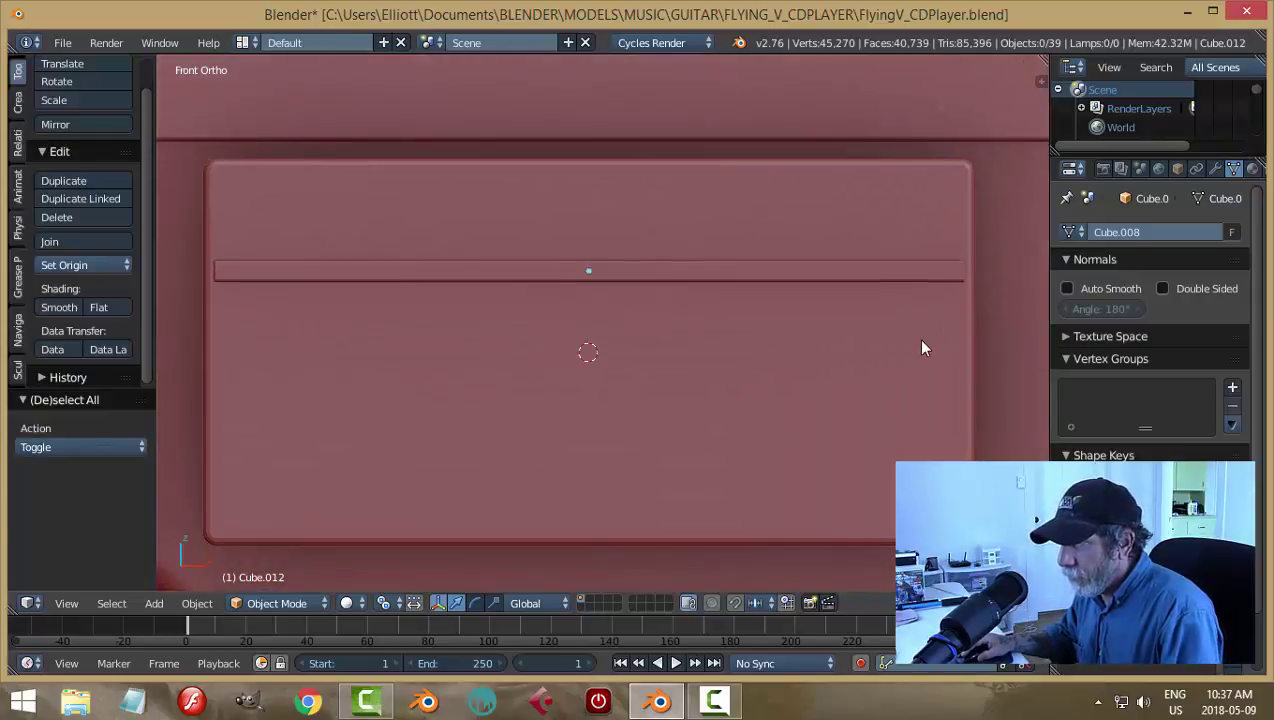
right_click(730, 293)
key("s")
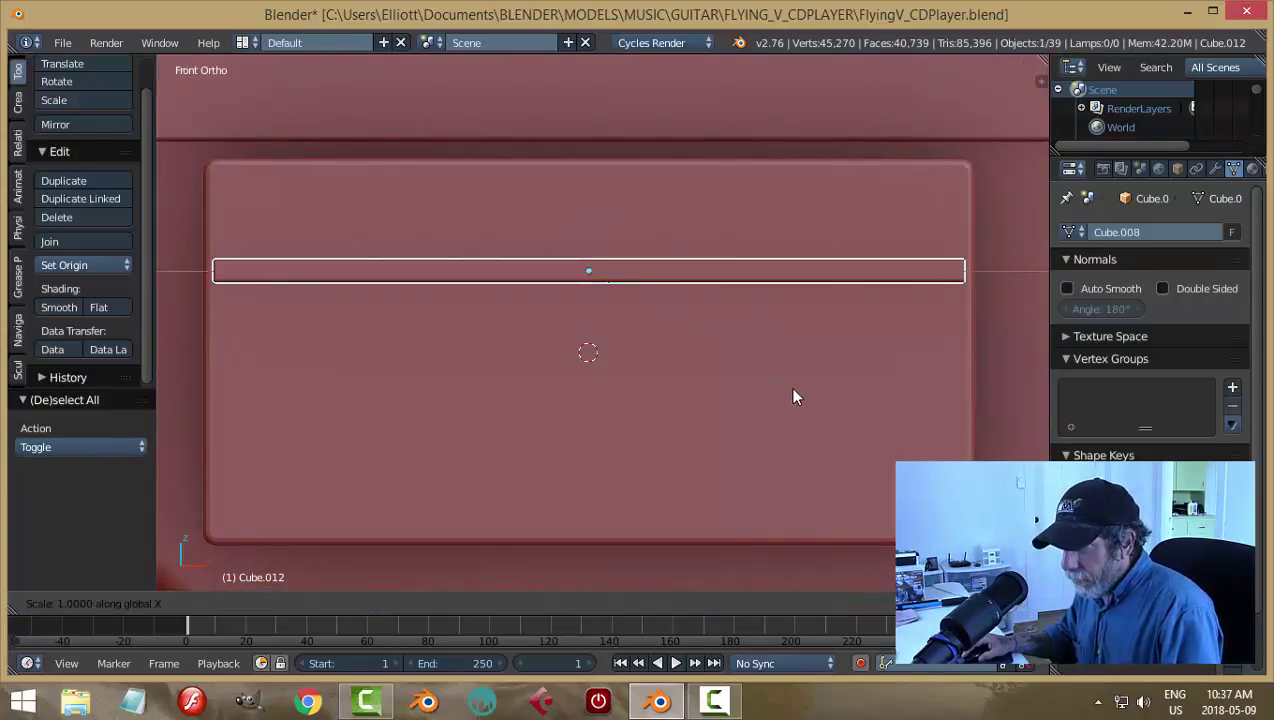
left_click(812, 405)
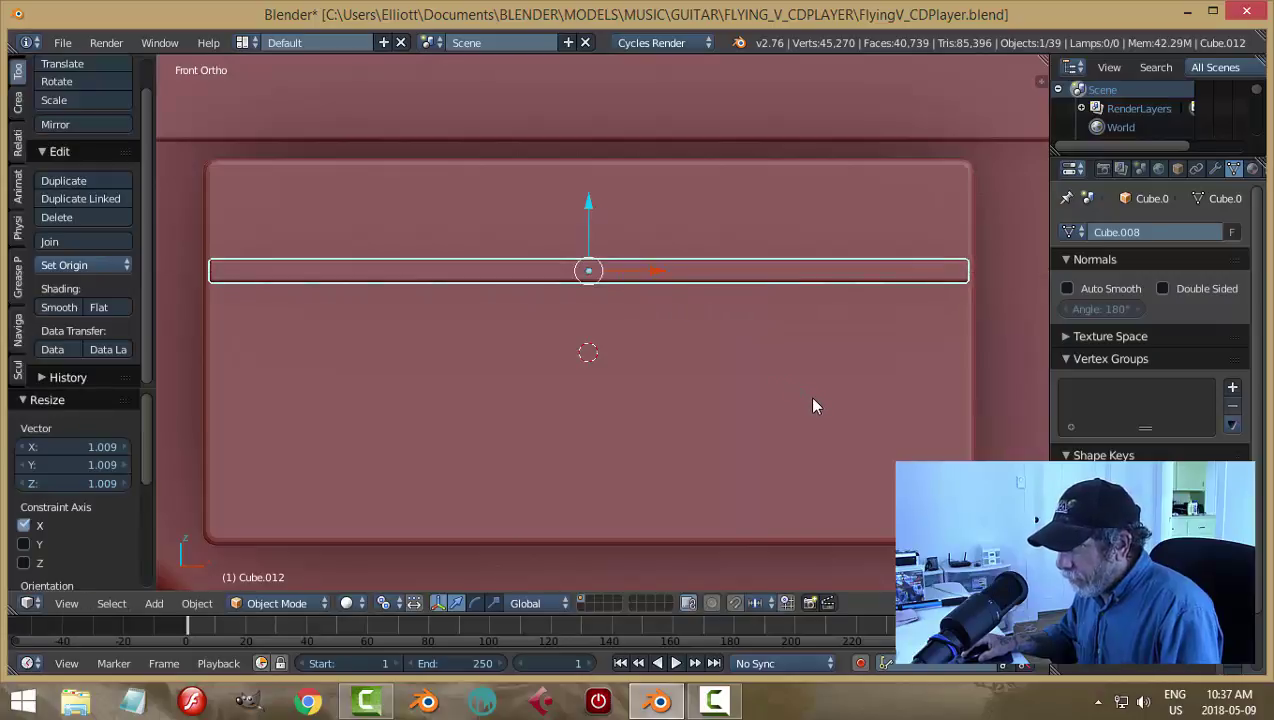
key("a")
mouse_move(812, 405)
middle_mouse_down()
mouse_move(809, 385)
mouse_move(860, 360)
mouse_move(798, 404)
middle_mouse_up()
scroll(797, 404, "down", 3)
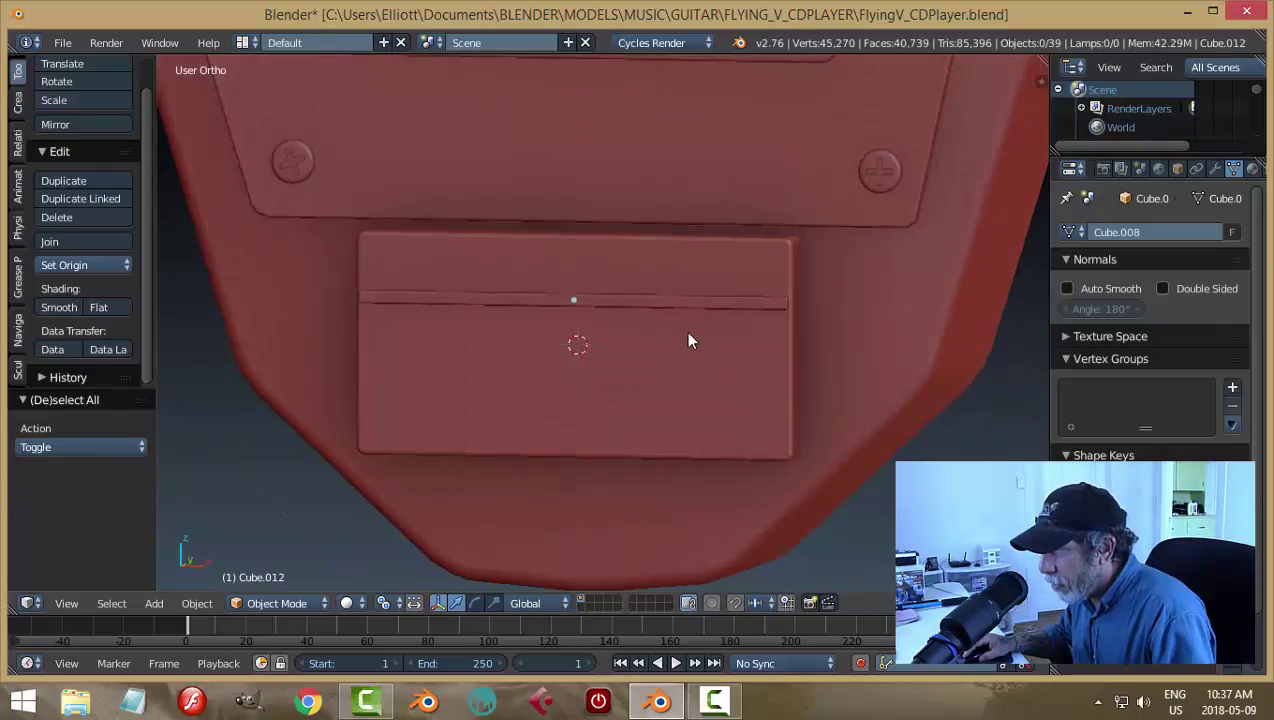
Step: In front wireframe view, duplicate the bar and move the copy -0.260 along Z onto the drawing's lower horizontal line
right_click(685, 300)
key("KP_1")
key("z")
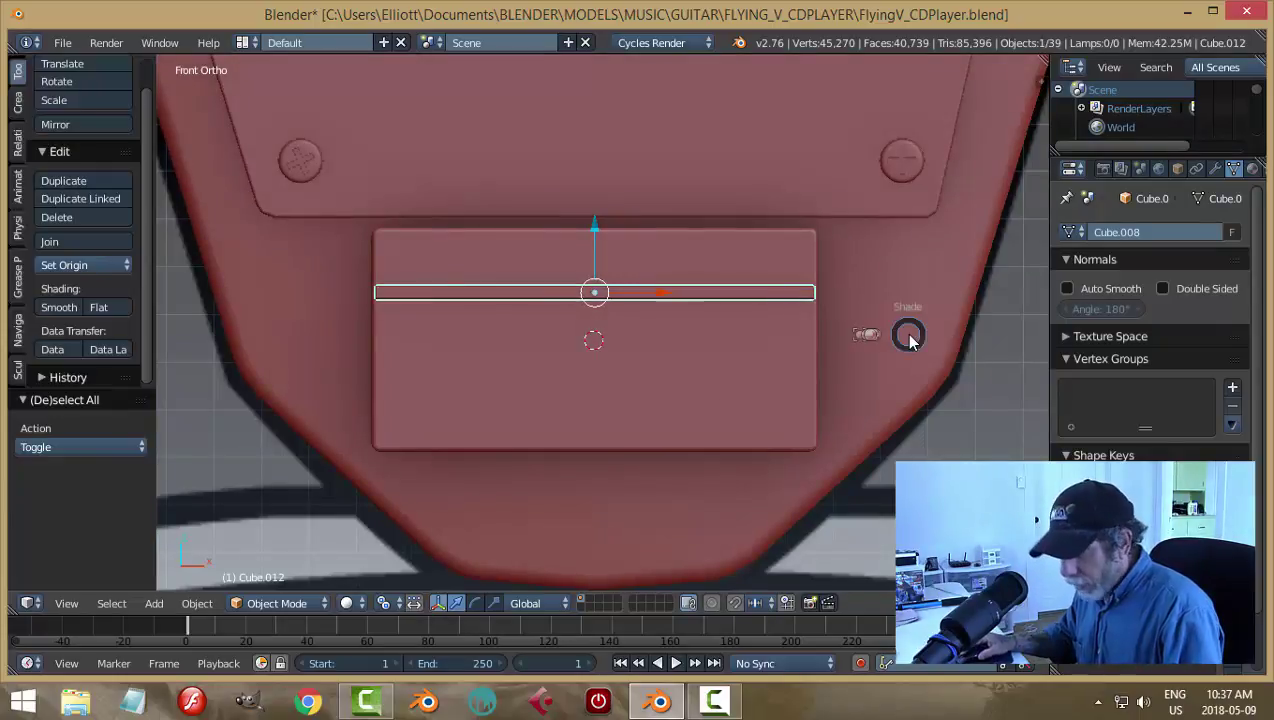
left_click(1019, 334)
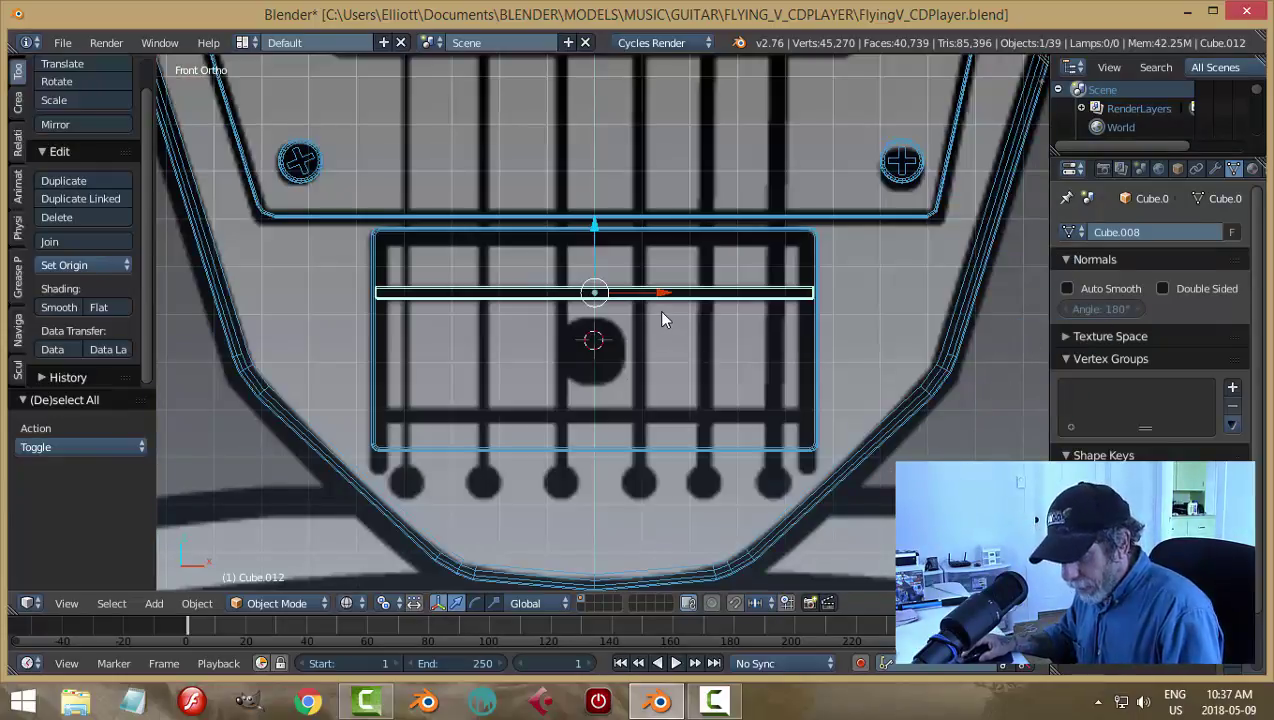
key("shift+d")
right_click(658, 310)
left_click_drag(594, 238, 674, 358)
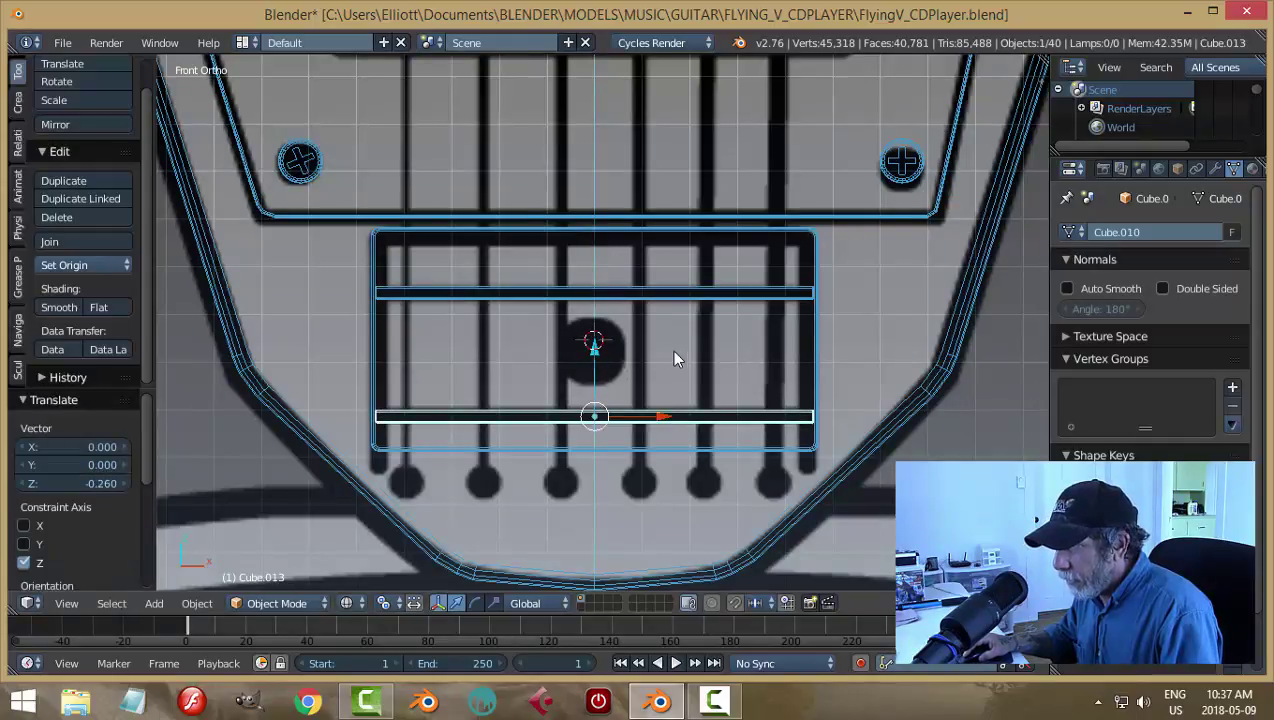
Step: Duplicate the upper bar and move the copy 0.108 along Z to the block's top edge
right_click(614, 292)
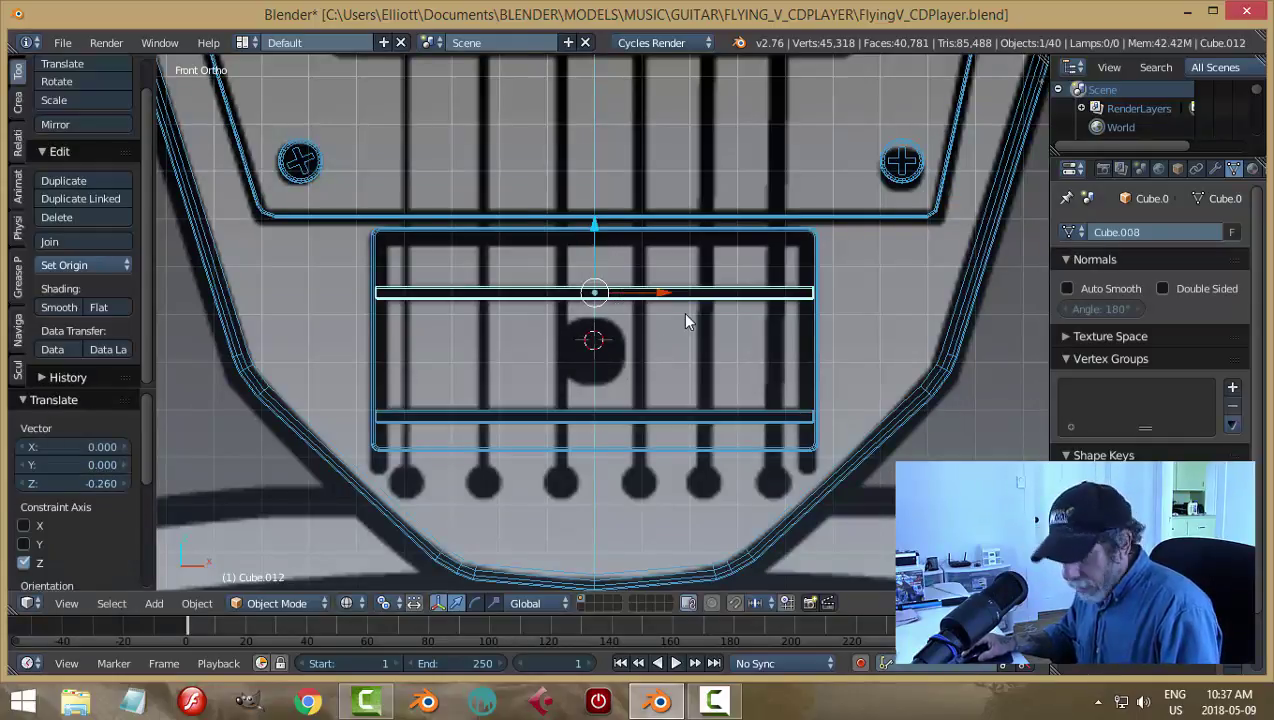
key("shift+d")
right_click(686, 321)
left_click(686, 321)
left_click_drag(598, 231, 605, 184)
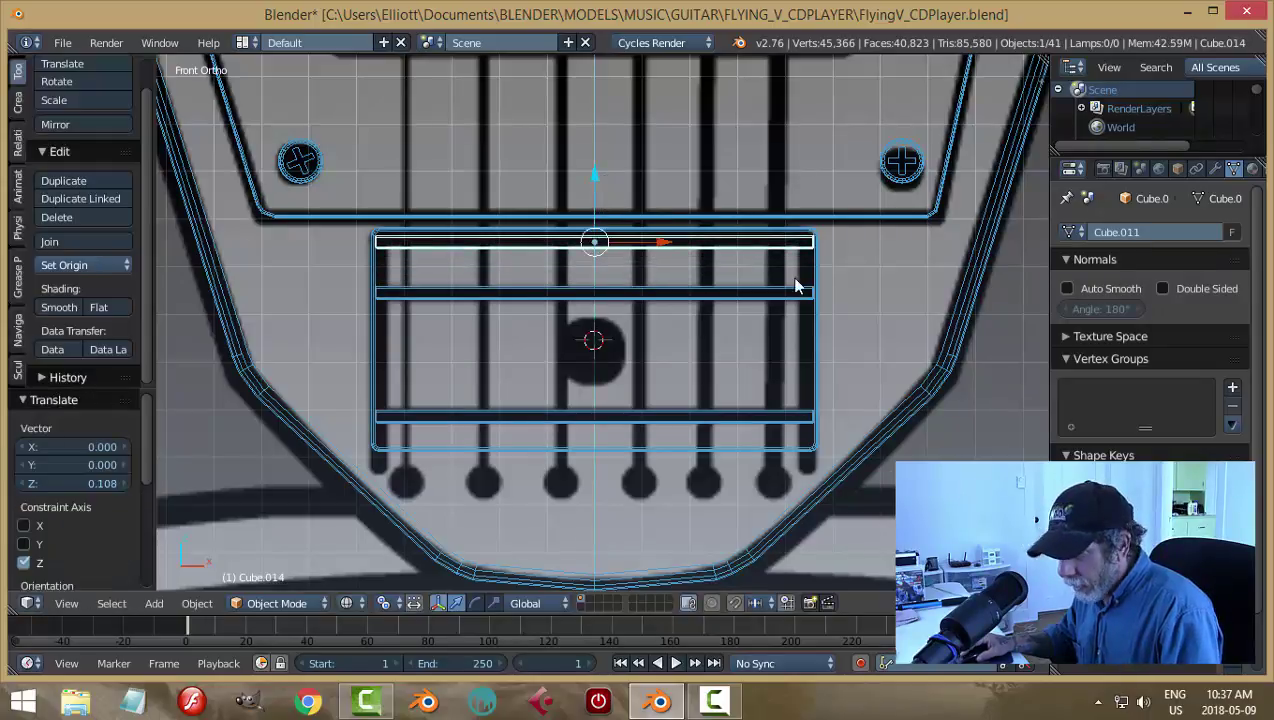
Step: Inspect the bars in solid shading and delete the copy along the block's top edge
key("a")
key("z")
left_click(788, 390)
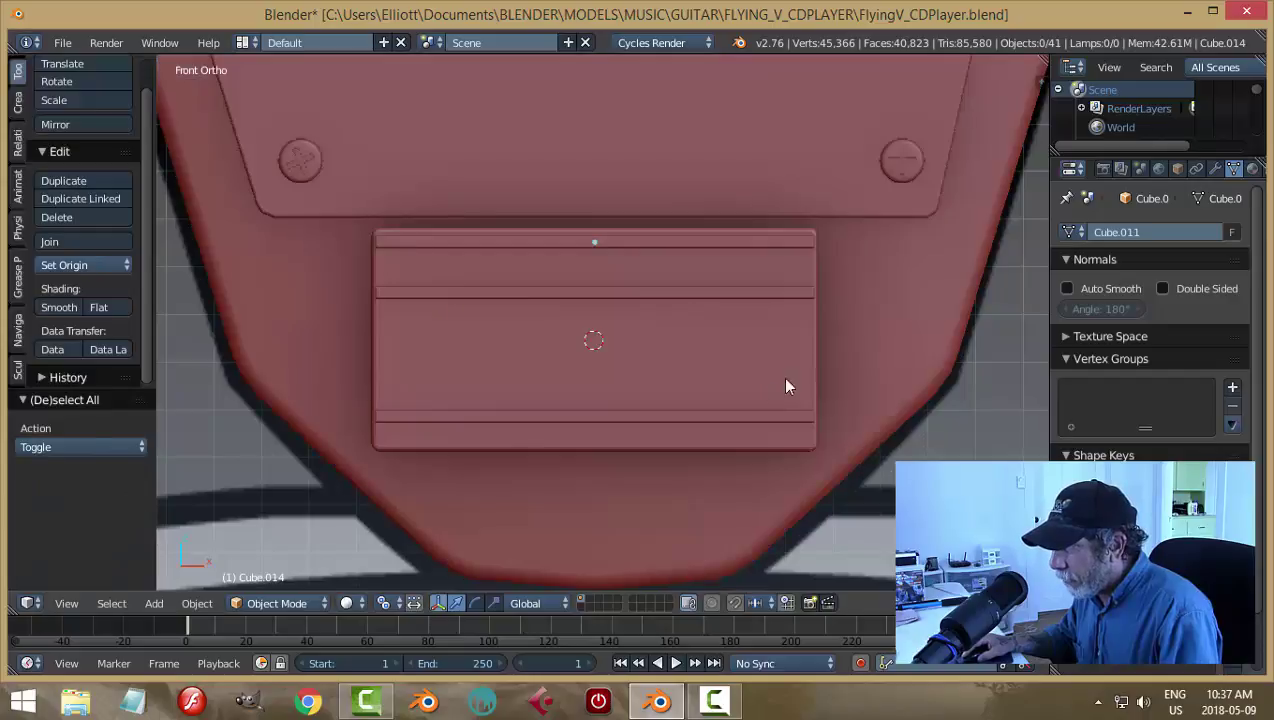
mouse_move(788, 381)
middle_mouse_down()
mouse_move(791, 358)
mouse_move(734, 367)
mouse_move(979, 291)
mouse_move(202, 293)
mouse_move(919, 361)
mouse_move(845, 390)
mouse_move(797, 295)
middle_mouse_up()
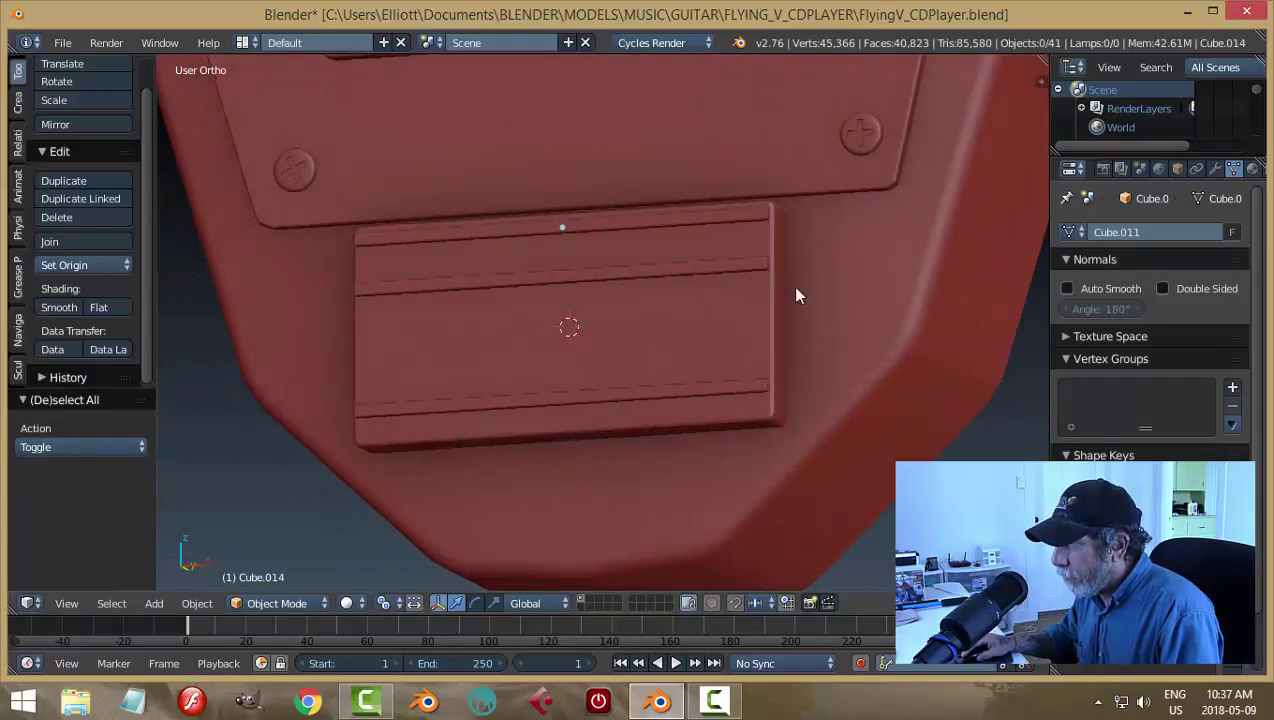
right_click(735, 222)
key("x")
left_click(733, 217)
middle_click_drag(714, 336, 760, 334)
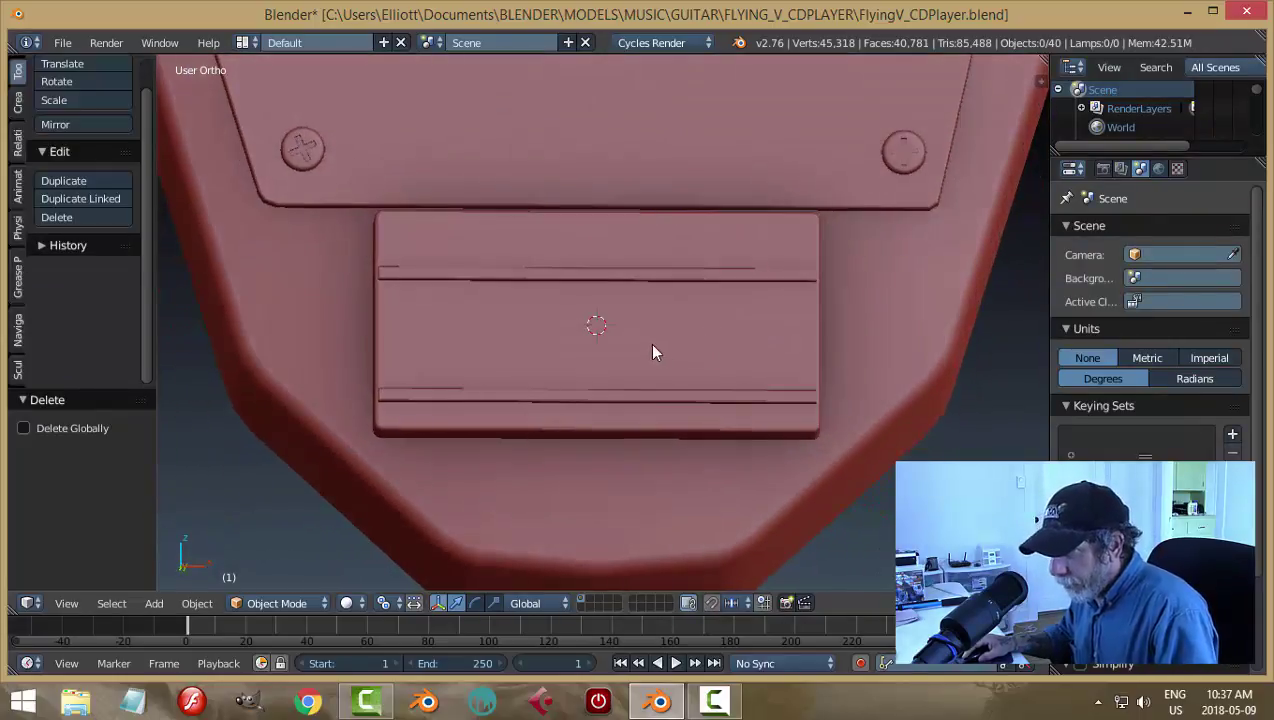
Step: Add a mesh circle at the block's 3D cursor, rotate it 90° about X and scale it to 0.092
key("shift+a")
mouse_move(652, 346)
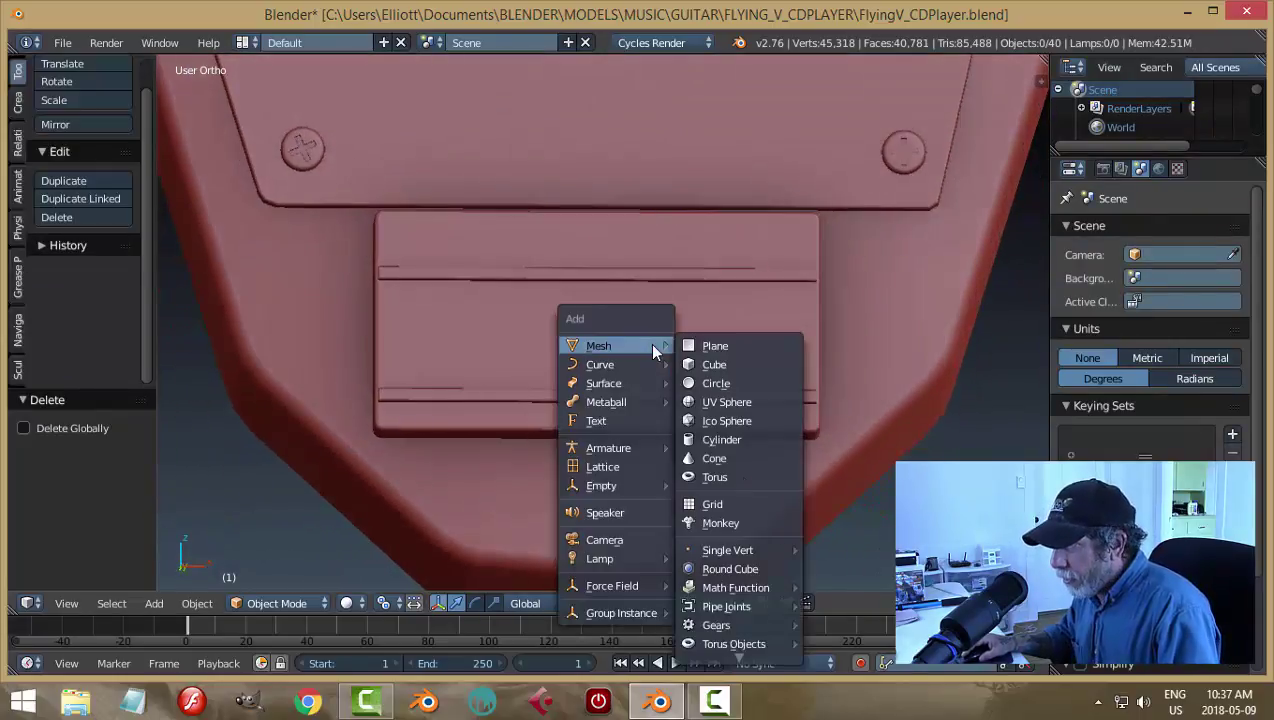
left_click(733, 383)
scroll(787, 341, "down", 5)
type("rx")
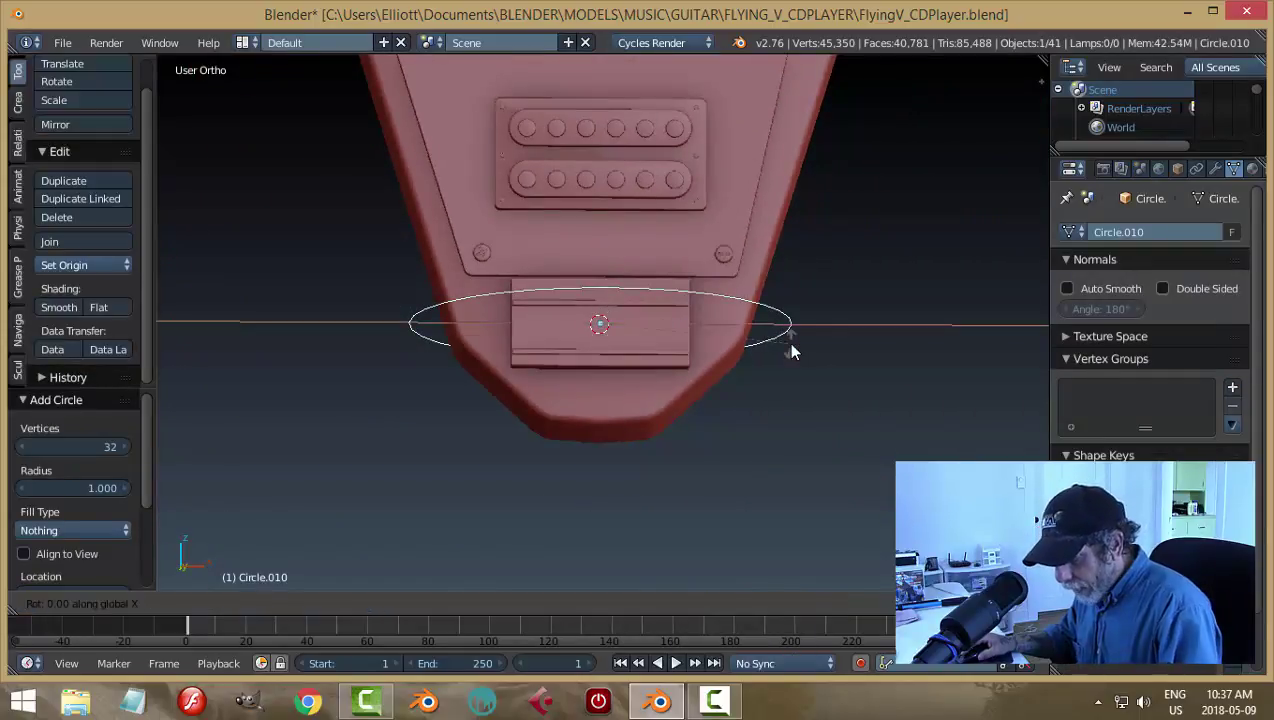
type("90")
key("Return")
key("s")
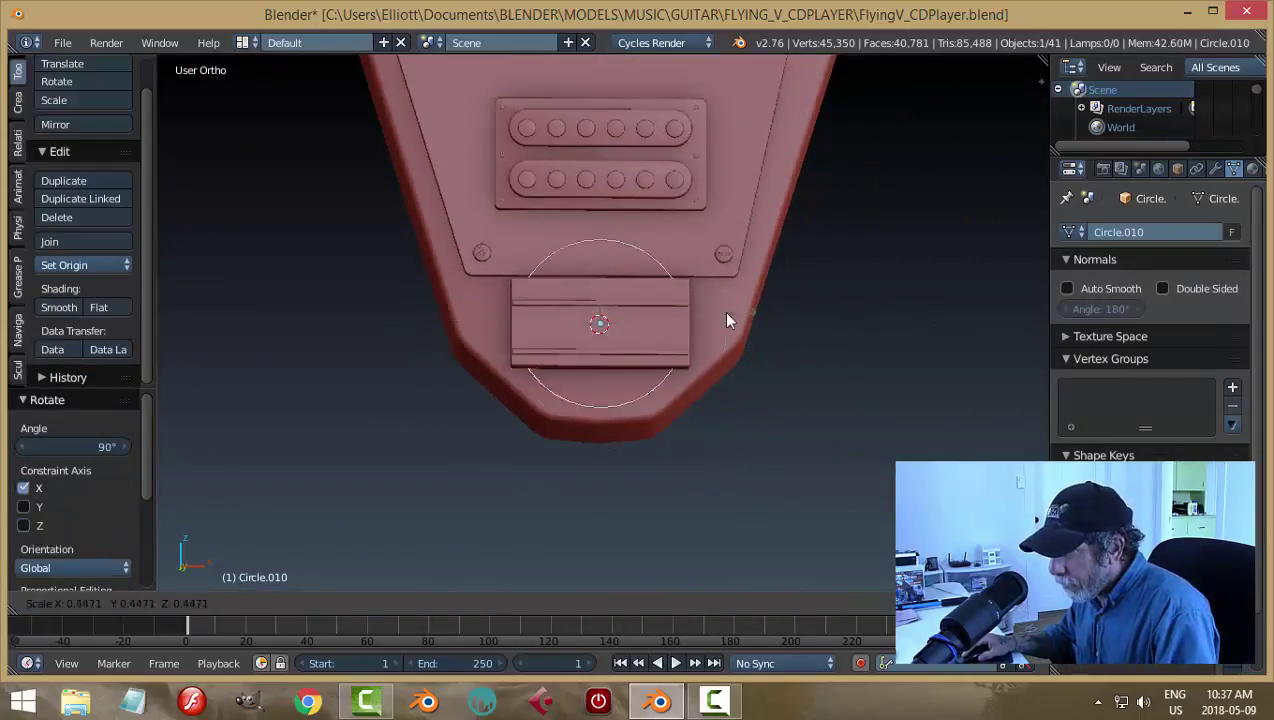
left_click(627, 320)
Step: Move the circle -0.097 along Y so it sits in front of the block
middle_click_drag(627, 320, 597, 356)
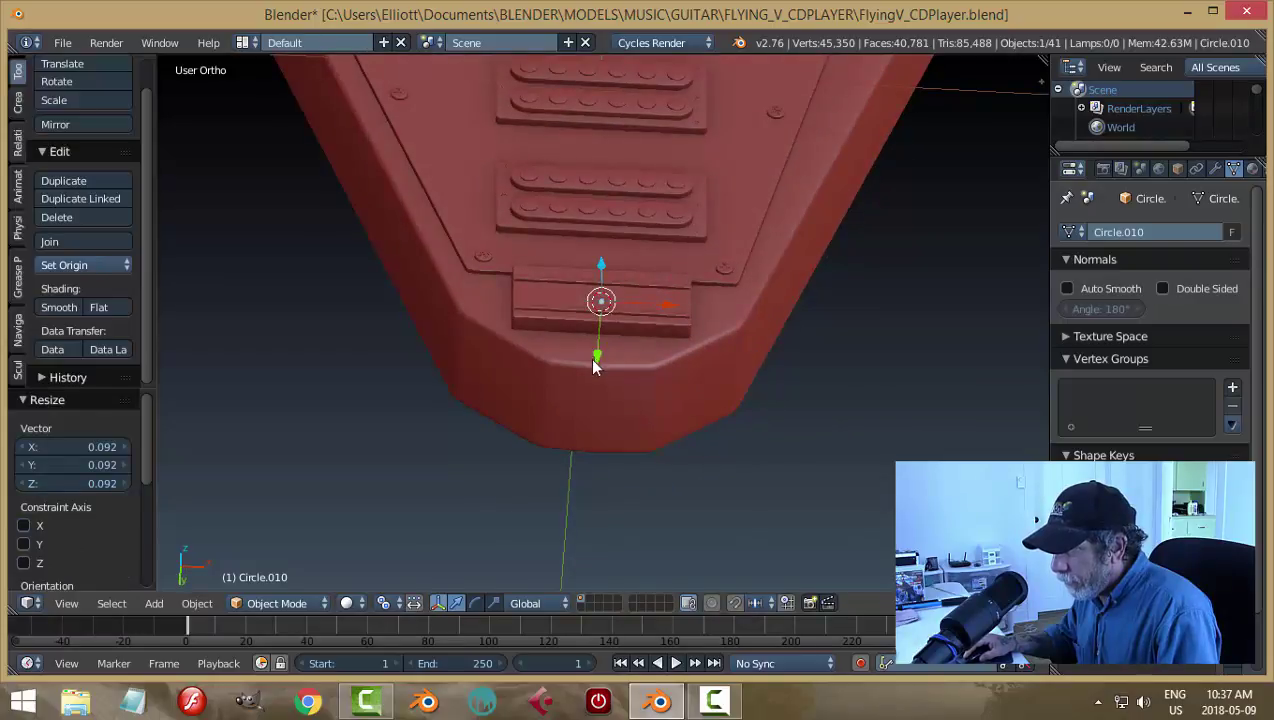
left_click_drag(597, 356, 596, 352)
left_click(597, 352)
key("KP_1")
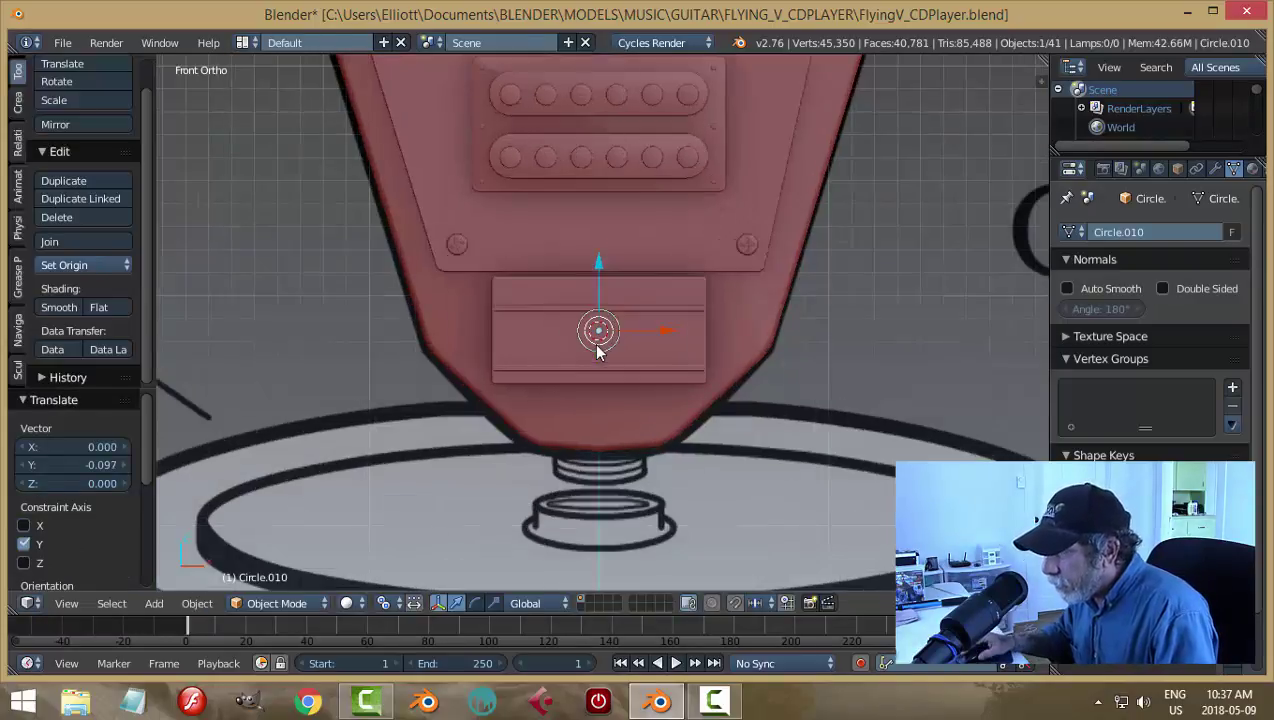
Step: Center the circle between the two bars with a -0.033 move along Z, and shift it 0.042 back along Y
scroll(596, 350, "up", 4)
scroll(597, 350, "up", 2)
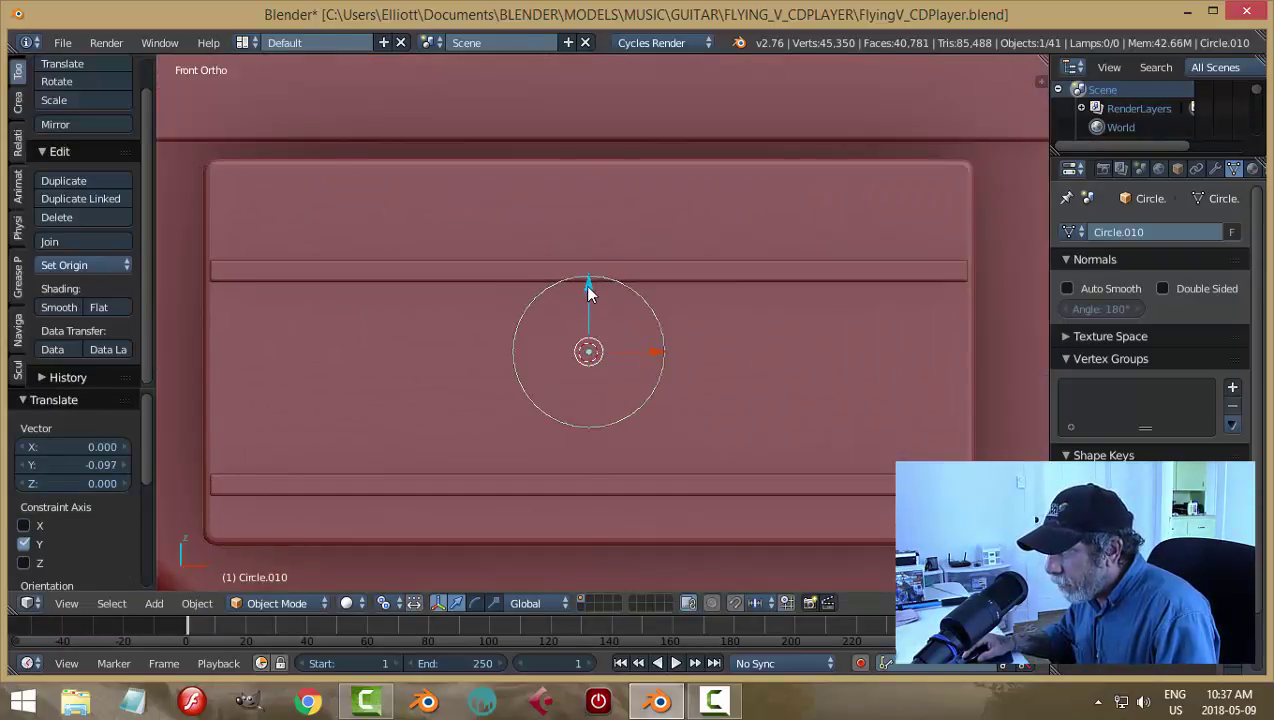
left_click_drag(587, 285, 580, 318)
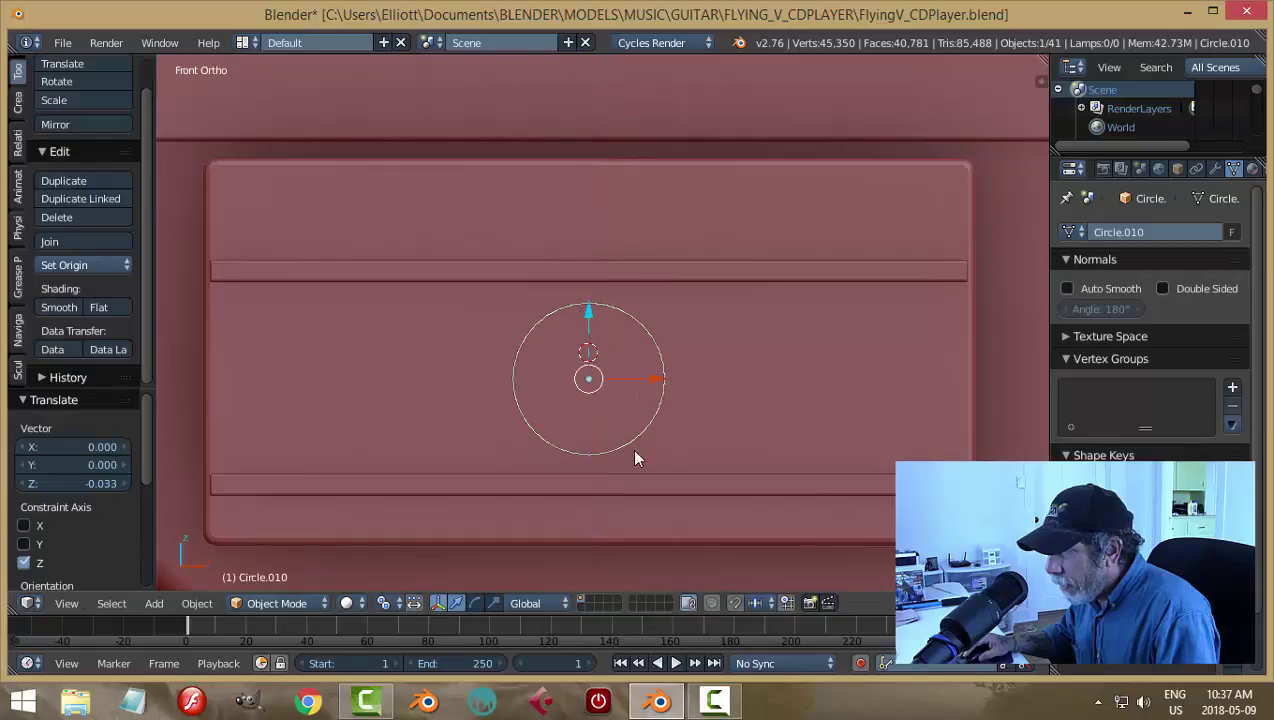
middle_click_drag(634, 455, 568, 227)
left_click_drag(567, 220, 600, 232)
middle_click_drag(600, 232, 662, 288)
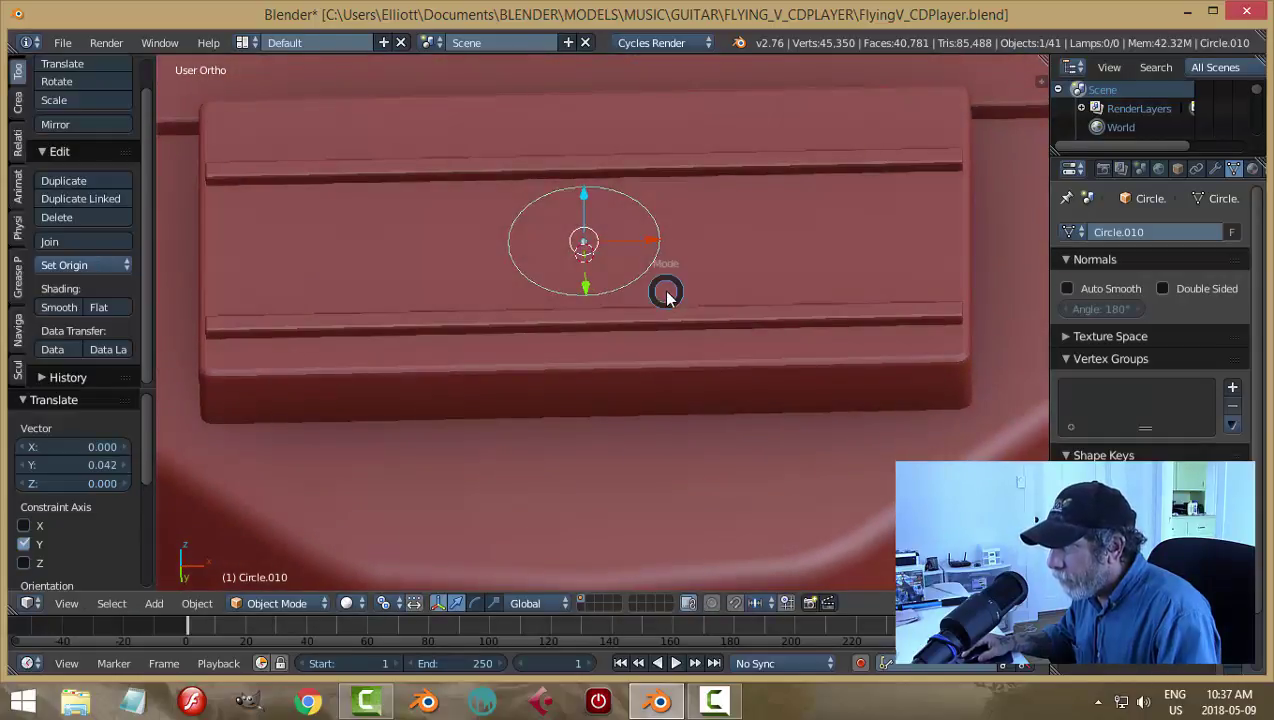
Step: In Edit Mode, fill the circle with a face and extrude it 0.021 into a thin disc
key("Tab")
left_click(770, 295)
key("f")
middle_click_drag(782, 316, 776, 273)
key("e")
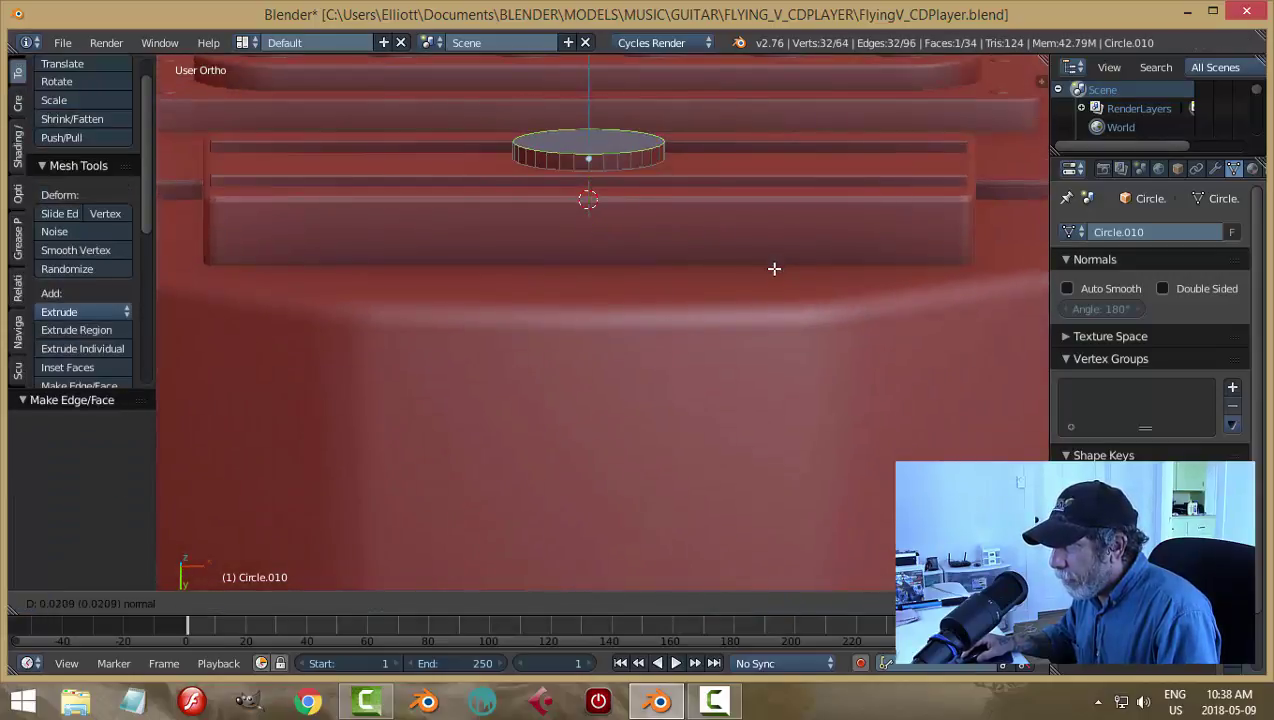
left_click(774, 267)
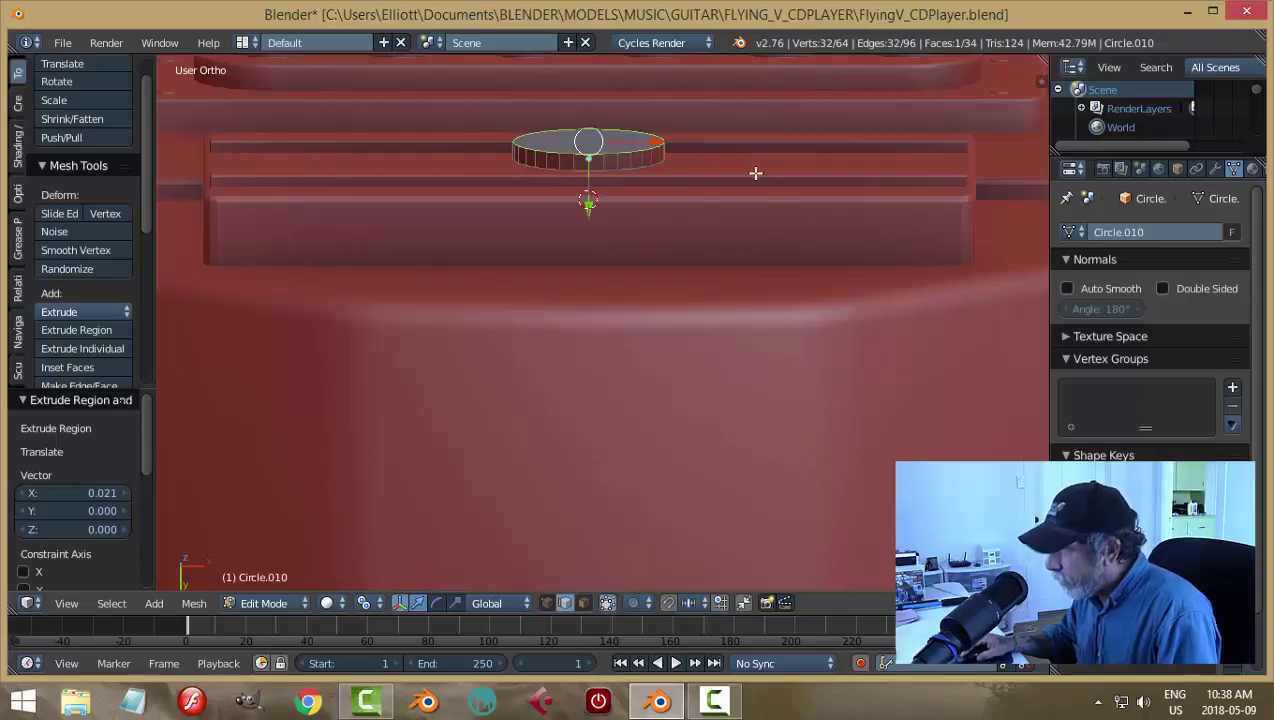
Step: Bevel the disc's front rim by 0.102 with 3 segments and return to Object Mode
key("ctrl+b")
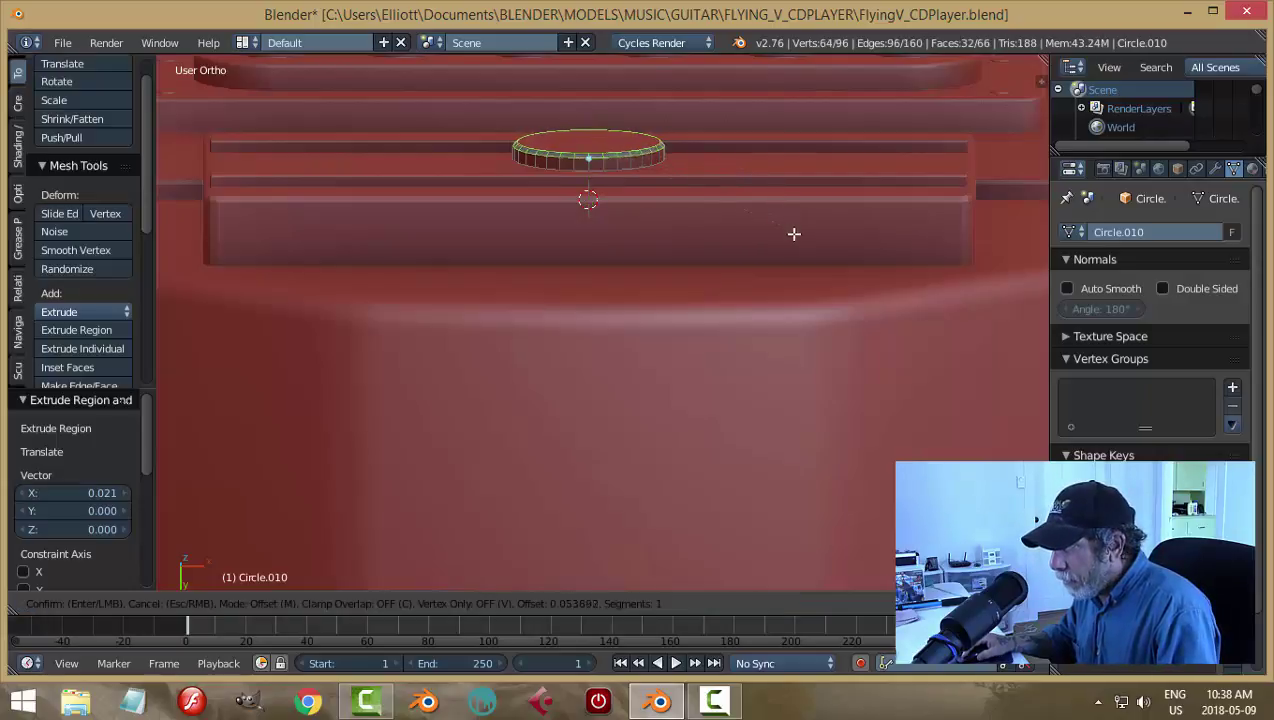
scroll(819, 258, "up", 2)
left_click(819, 258)
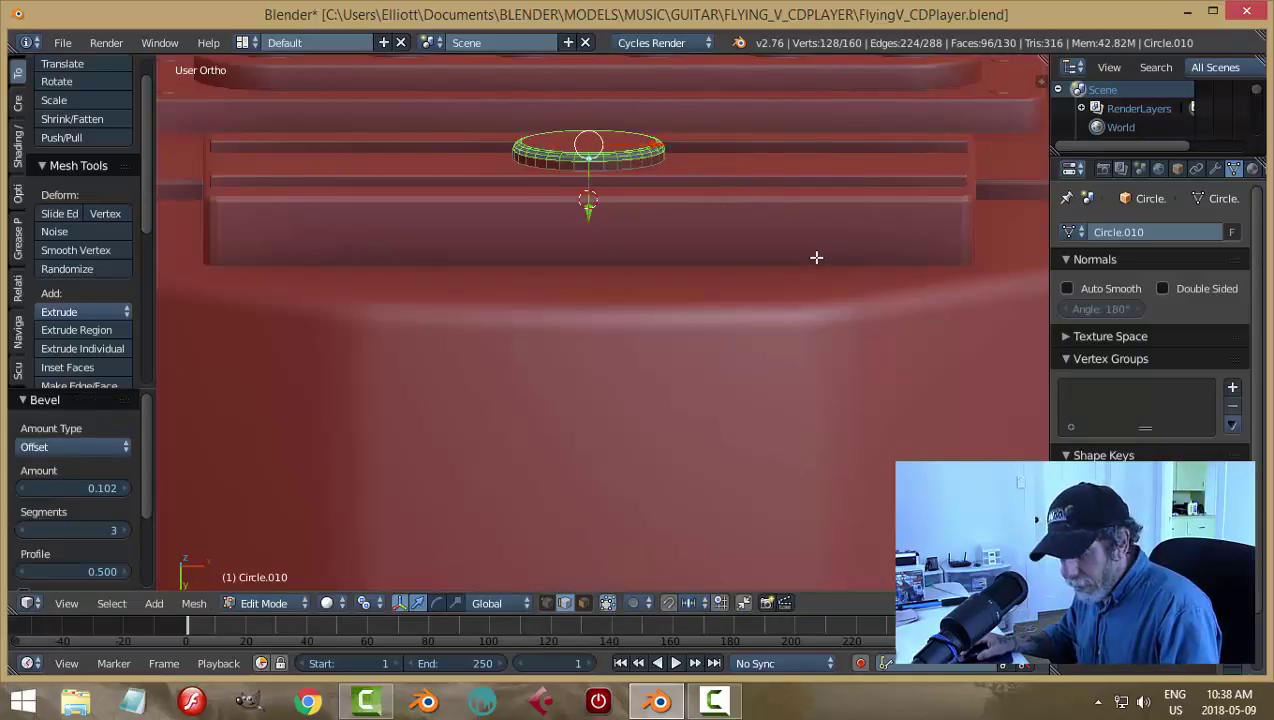
key("a")
left_click(663, 256)
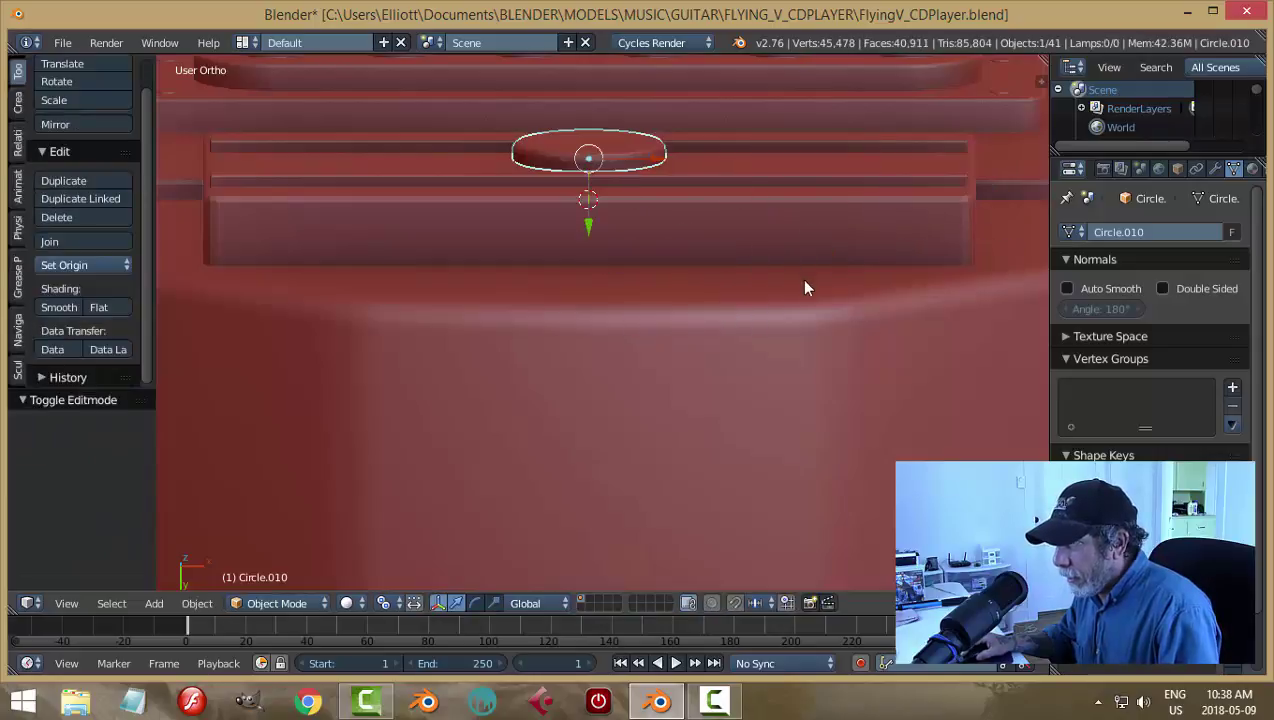
Step: Flatten the disc along Y and move it 0.021 along Y into the block's face
key("s")
key("y")
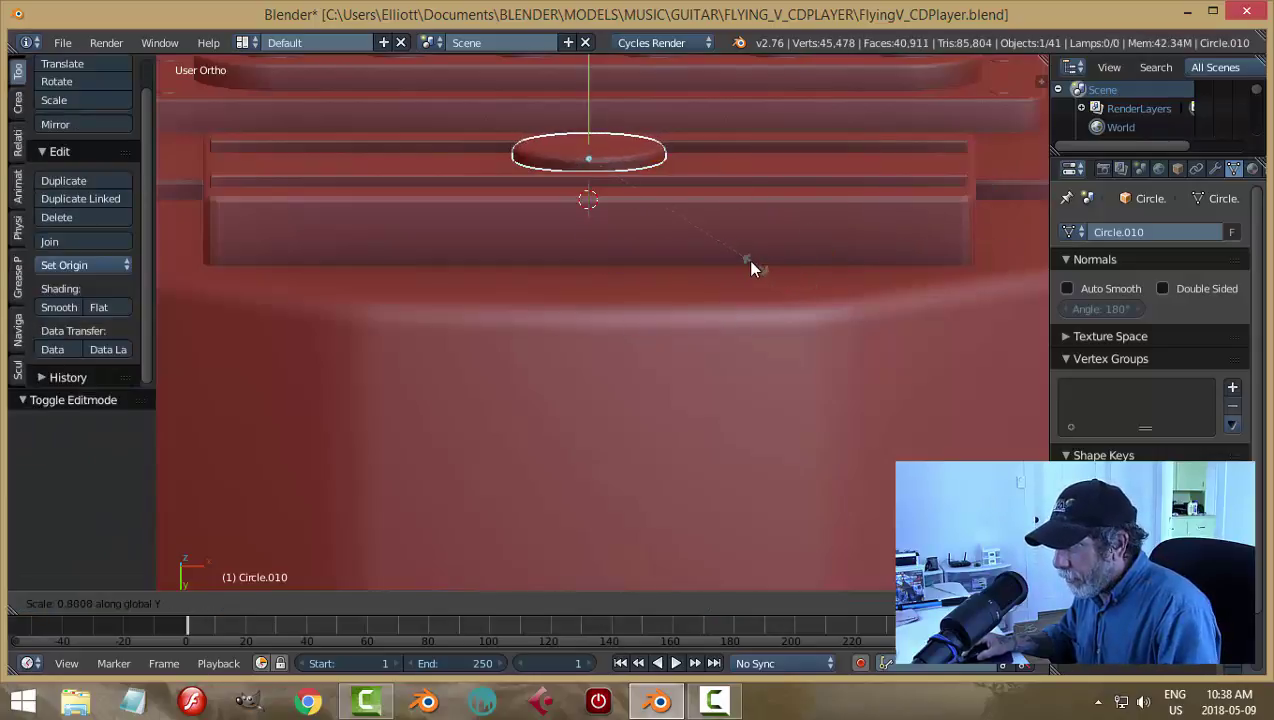
left_click(645, 257)
left_click_drag(587, 228, 598, 258)
middle_click_drag(694, 228, 707, 270)
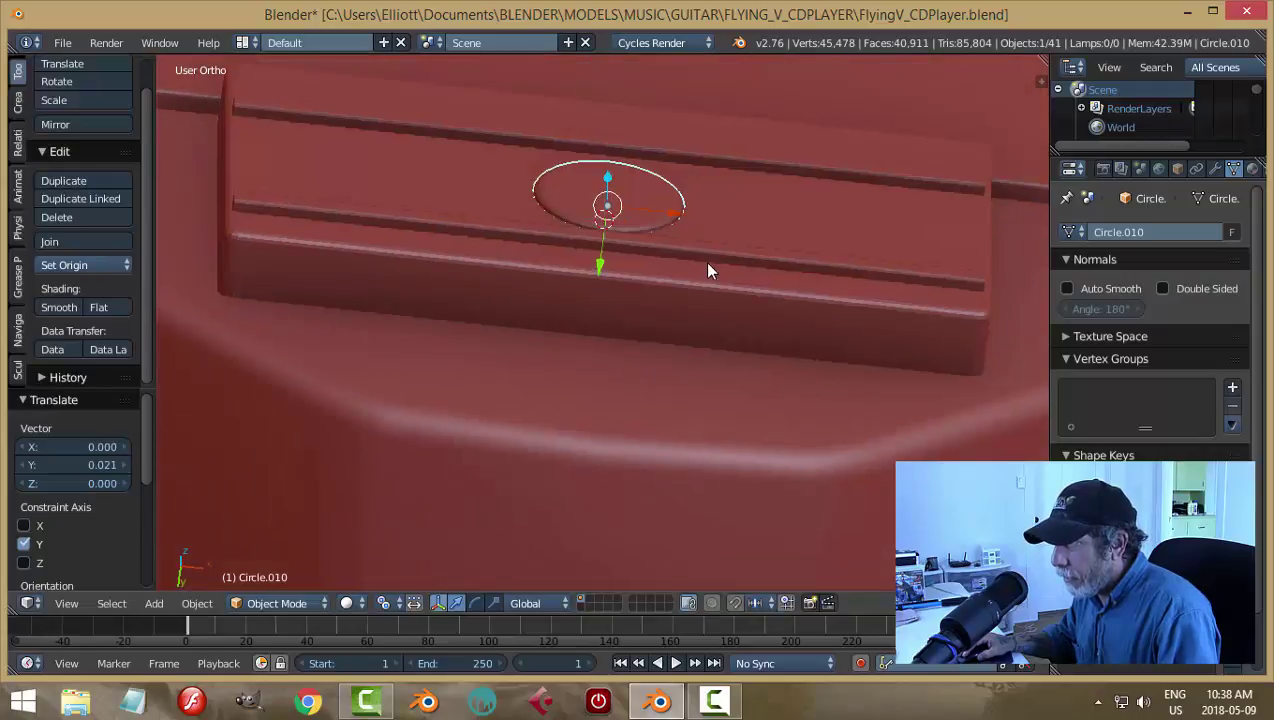
Step: Apply smooth shading to the disc
left_click(58, 307)
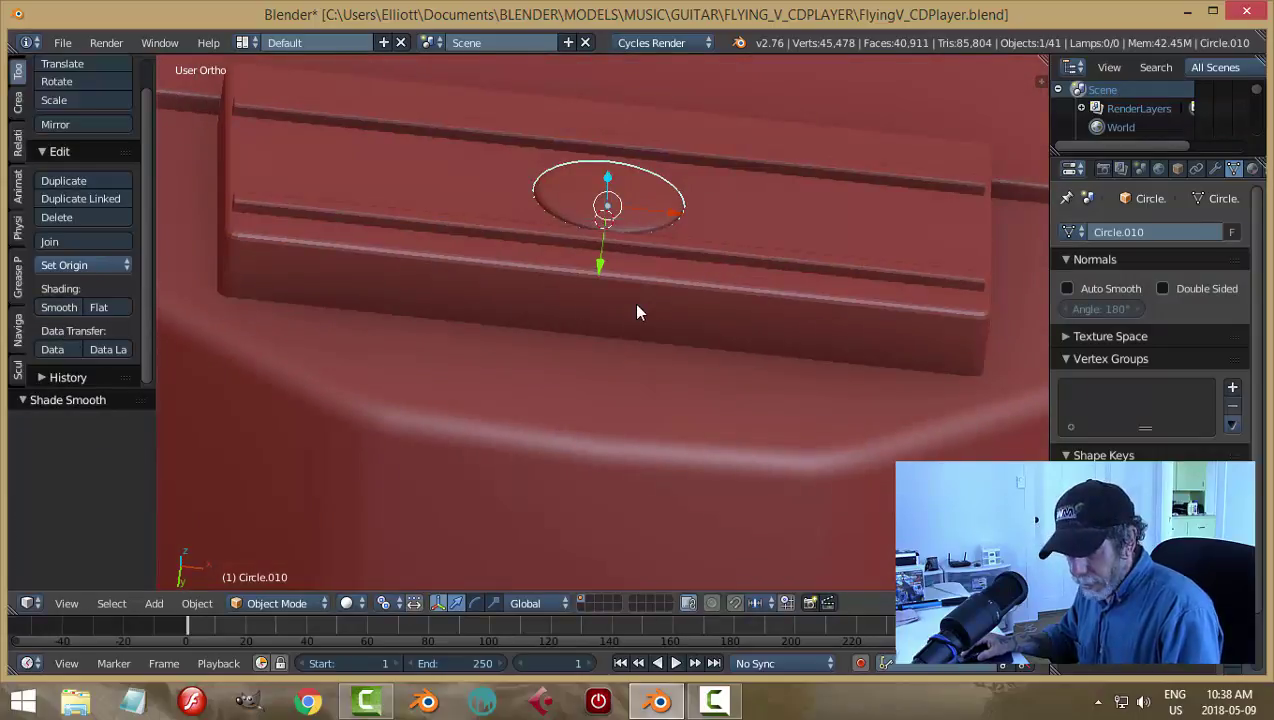
key("a")
scroll(691, 273, "down", 4)
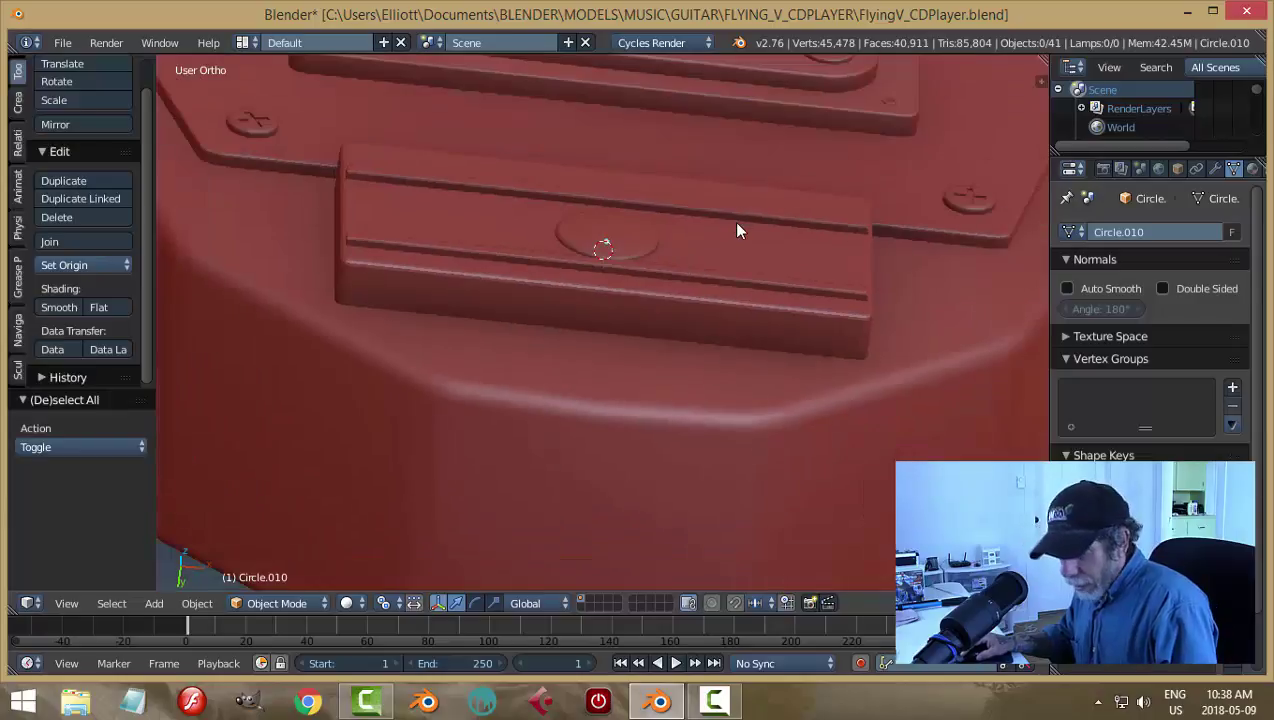
key("a")
scroll(718, 255, "down", 2)
middle_click_drag(726, 240, 682, 358)
key("a")
scroll(640, 352, "up", 2)
Step: Scale the disc down slightly between the two bars and deselect it
right_click(613, 349)
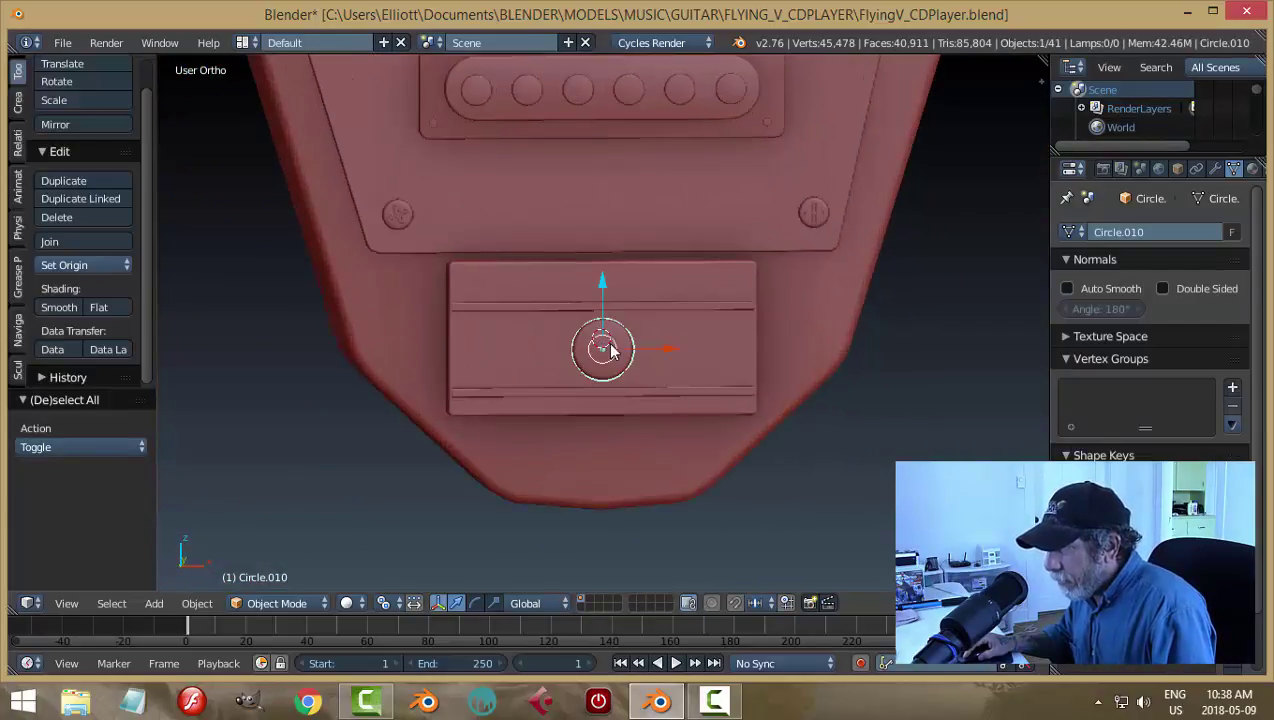
key("s")
left_click(710, 318)
key("a")
scroll(741, 315, "down", 4)
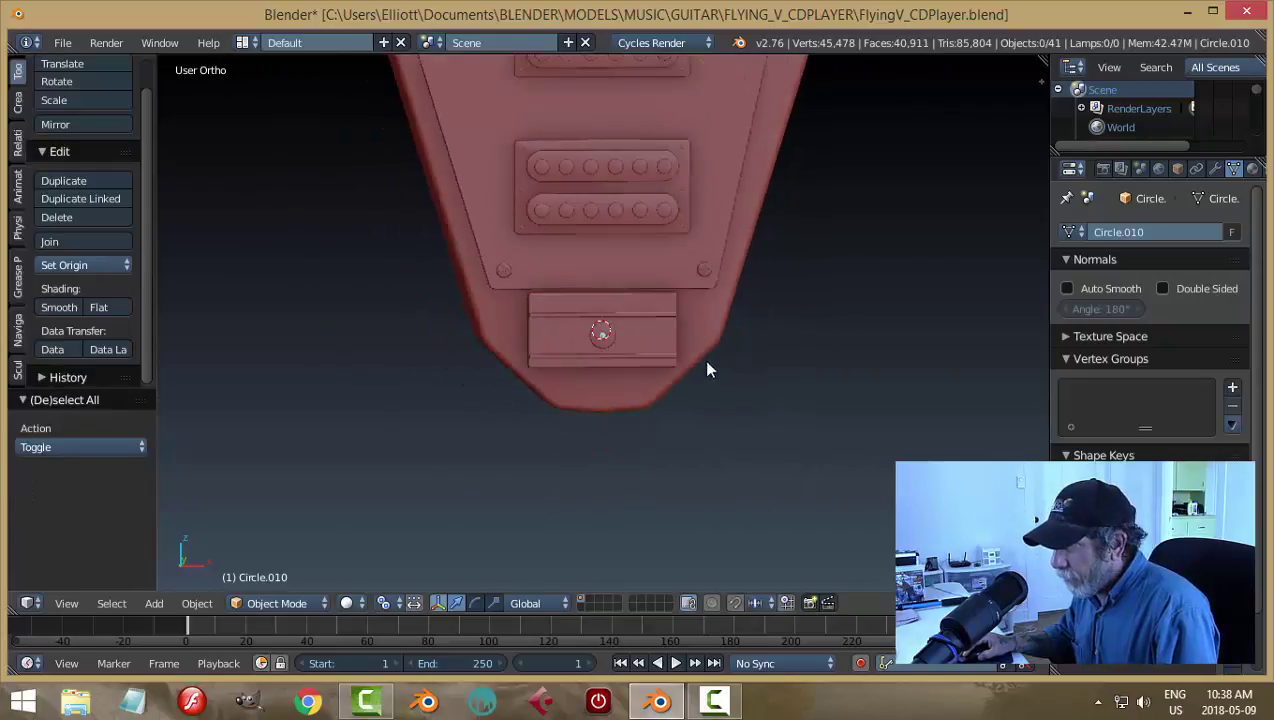
Step: Join the two cross bars and the disc with the block into one object, keeping the block active
mouse_move(707, 370)
middle_mouse_down()
mouse_move(762, 262)
mouse_move(665, 358)
mouse_move(654, 390)
mouse_move(499, 408)
mouse_move(824, 296)
mouse_move(683, 335)
mouse_move(542, 418)
middle_mouse_up()
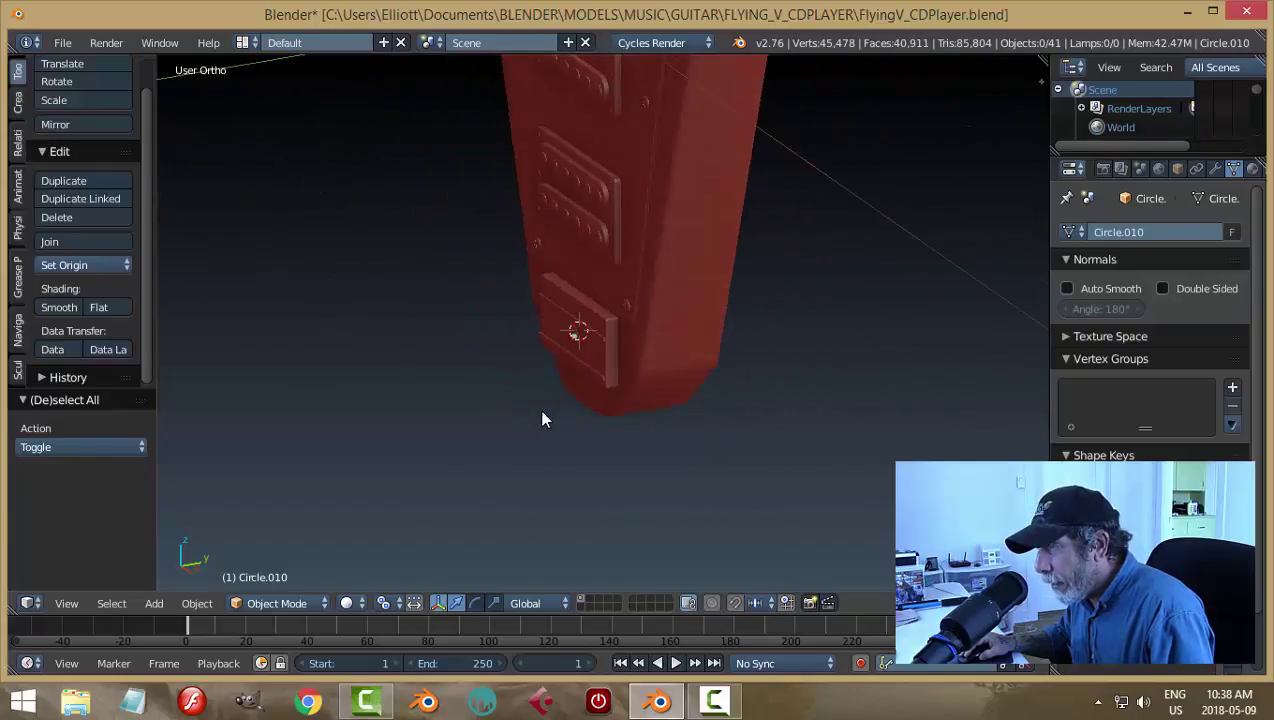
scroll(597, 367, "up", 5)
right_click(608, 366)
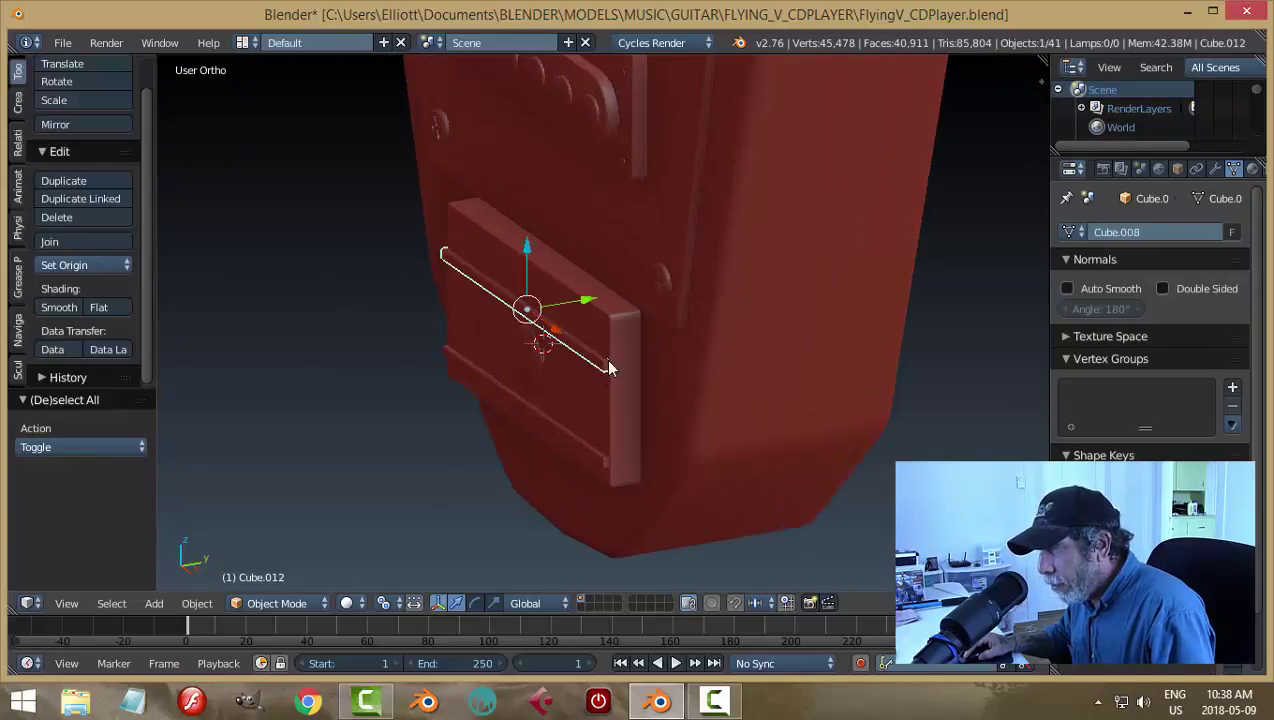
right_click(538, 392, "shift")
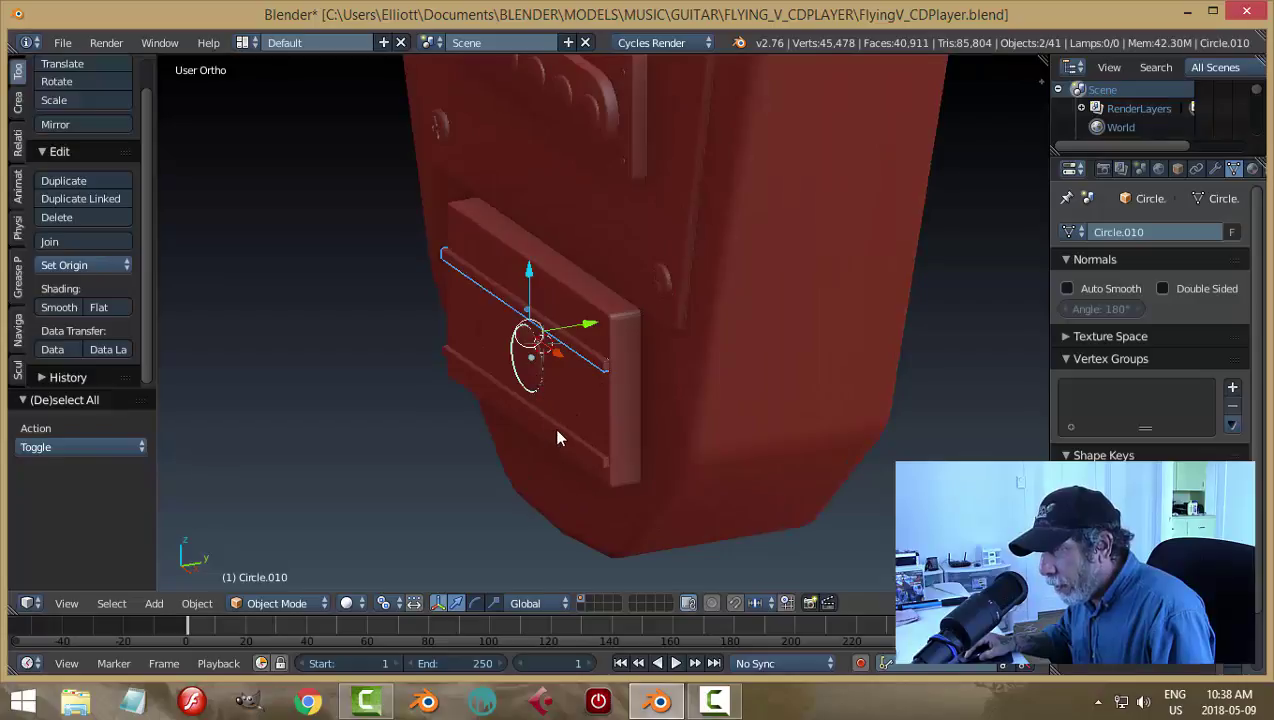
right_click(557, 437, "shift")
right_click(576, 404, "shift")
key("ctrl+j")
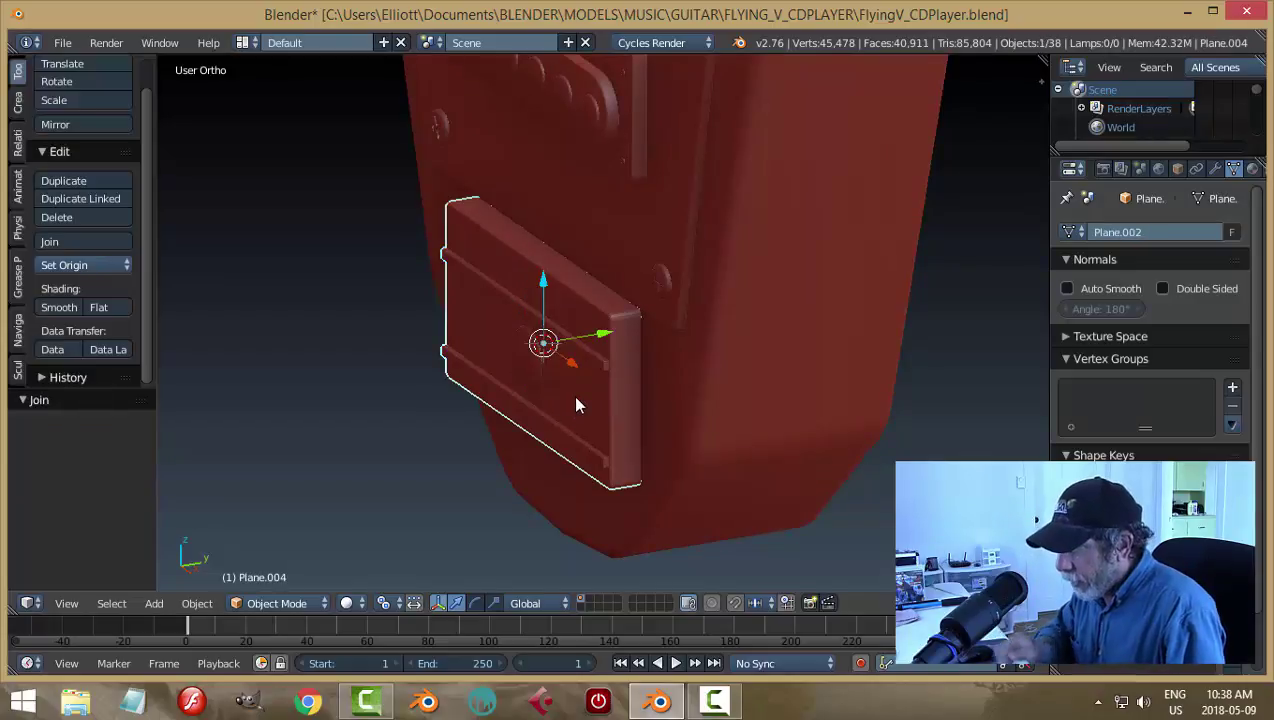
Step: Adjust the joined part's depth along Y, nudge it along Y toward the guitar body and deselect it
key("s")
key("y")
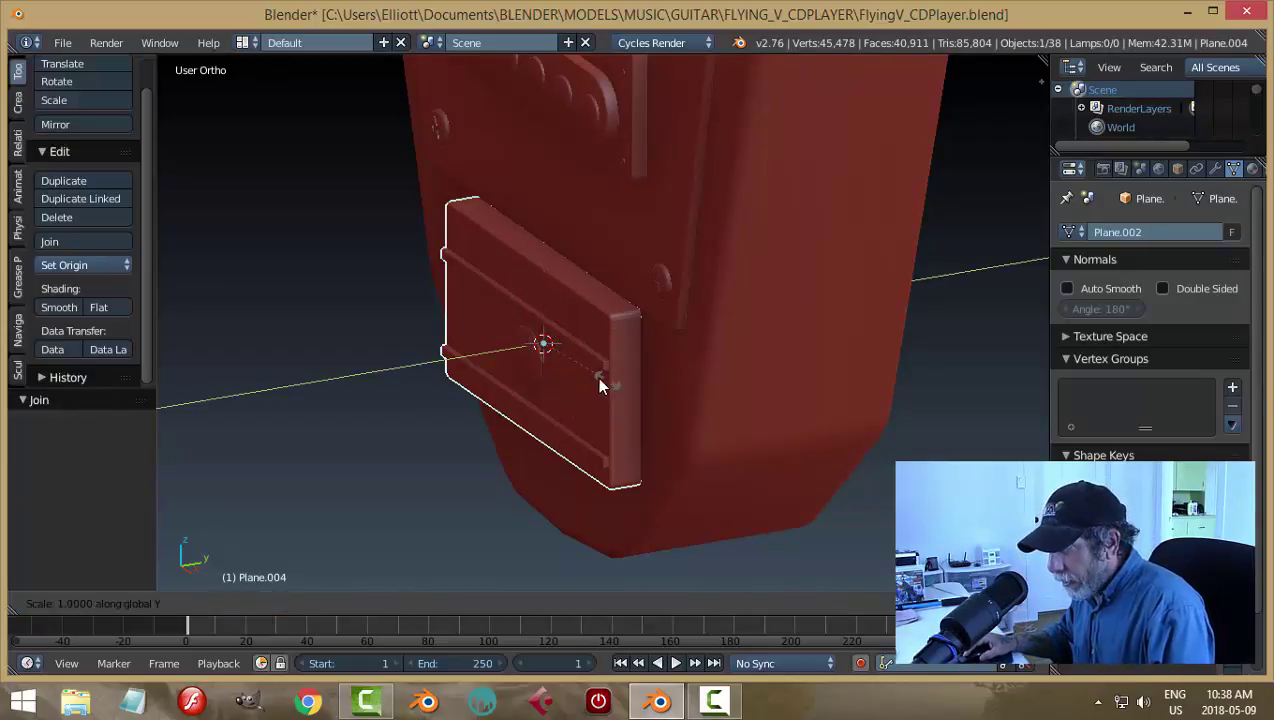
left_click(597, 375)
left_click_drag(600, 334, 607, 340)
key("a")
Step: Save the file over the existing FlyingV_CDPlayer.blend
middle_click_drag(668, 373, 724, 307)
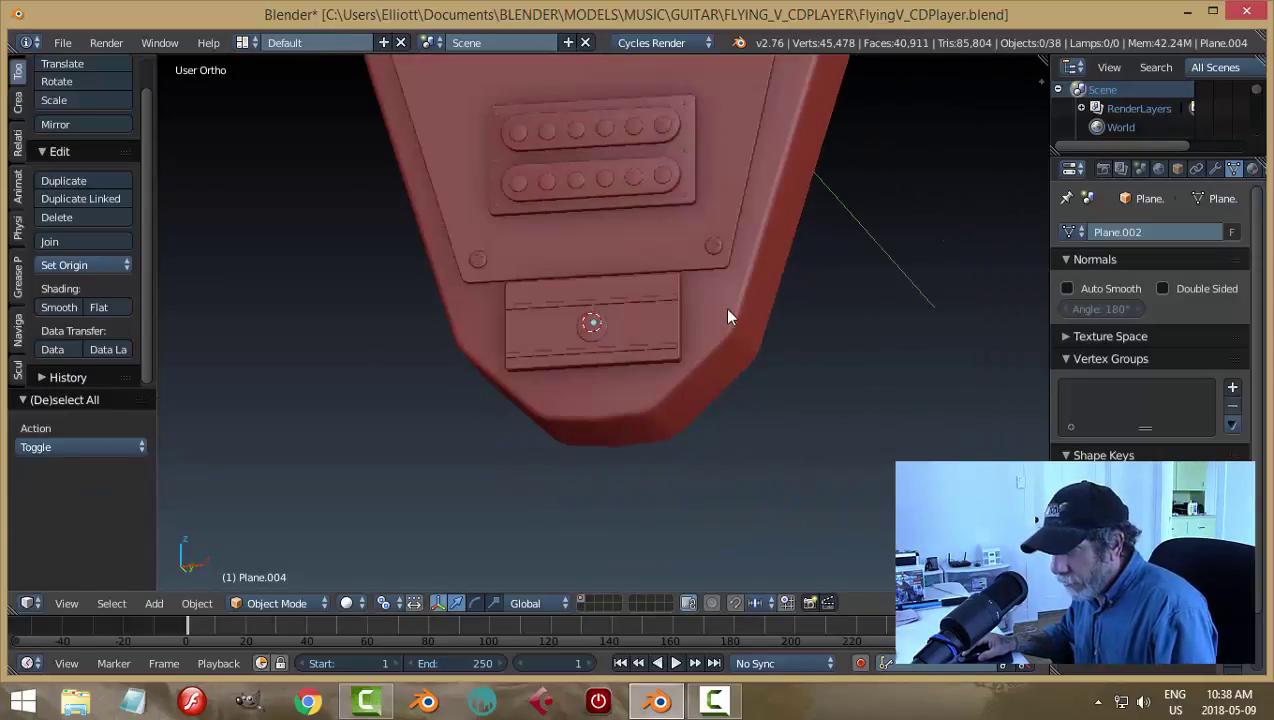
key("ctrl+s")
left_click(722, 307)
Step: In front view, add a path curve at the 3D cursor and rotate it 90° about Y
middle_click_drag(754, 248, 725, 375)
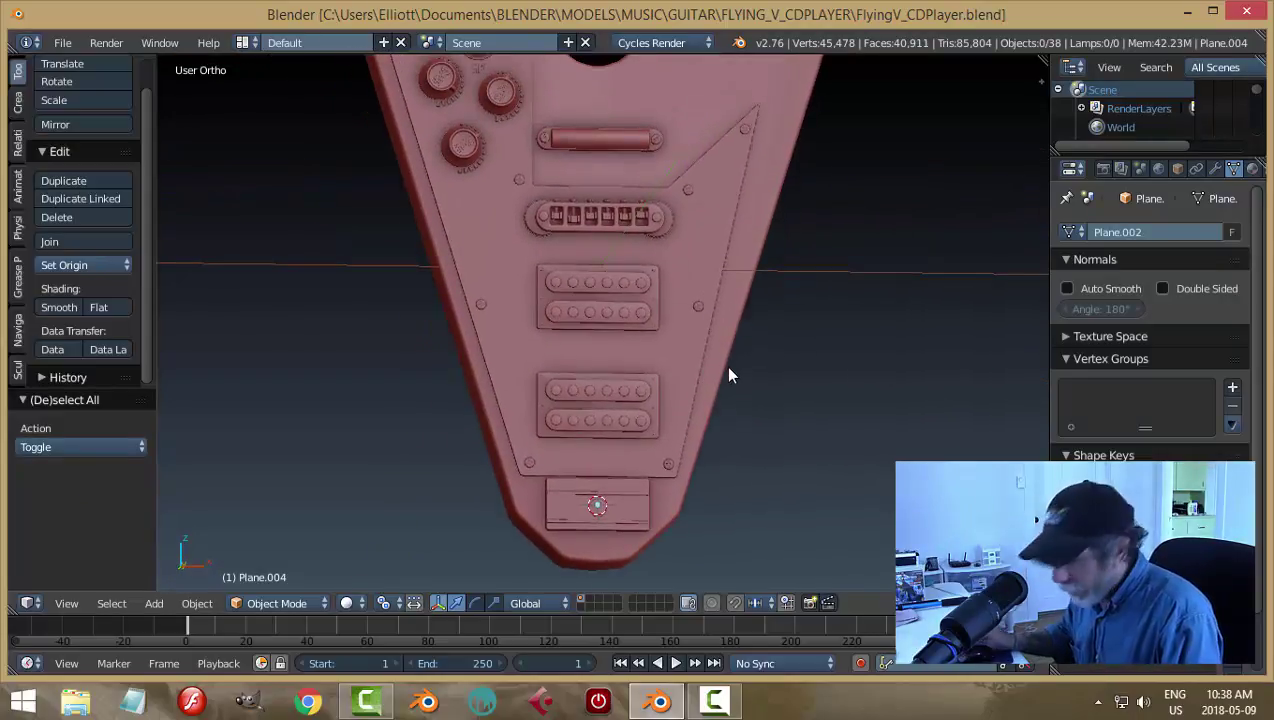
key("KP_1")
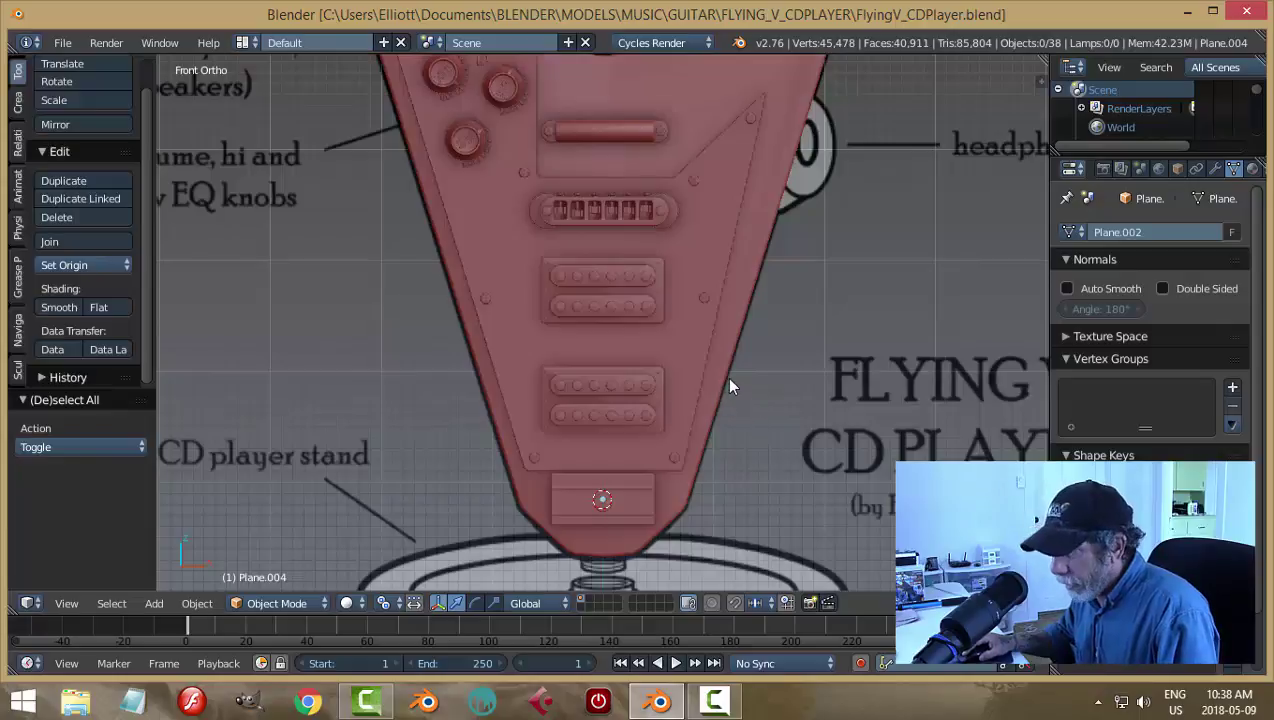
key("shift+a")
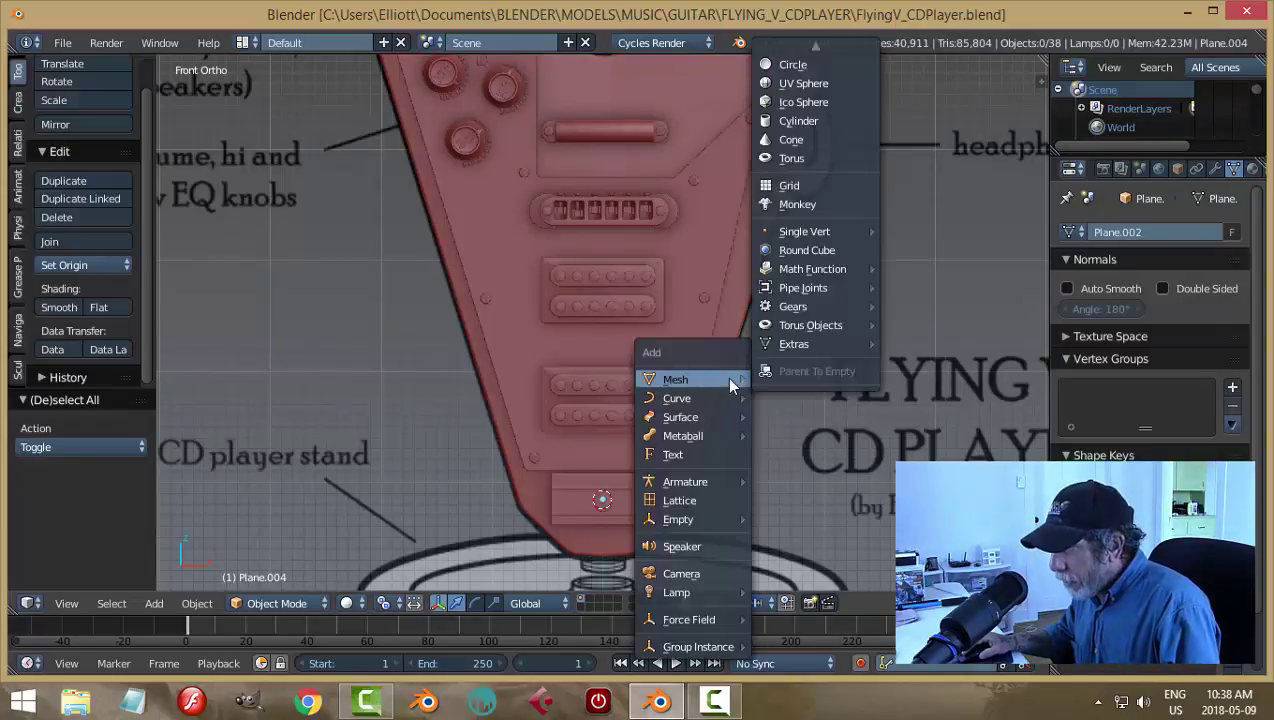
mouse_move(688, 400)
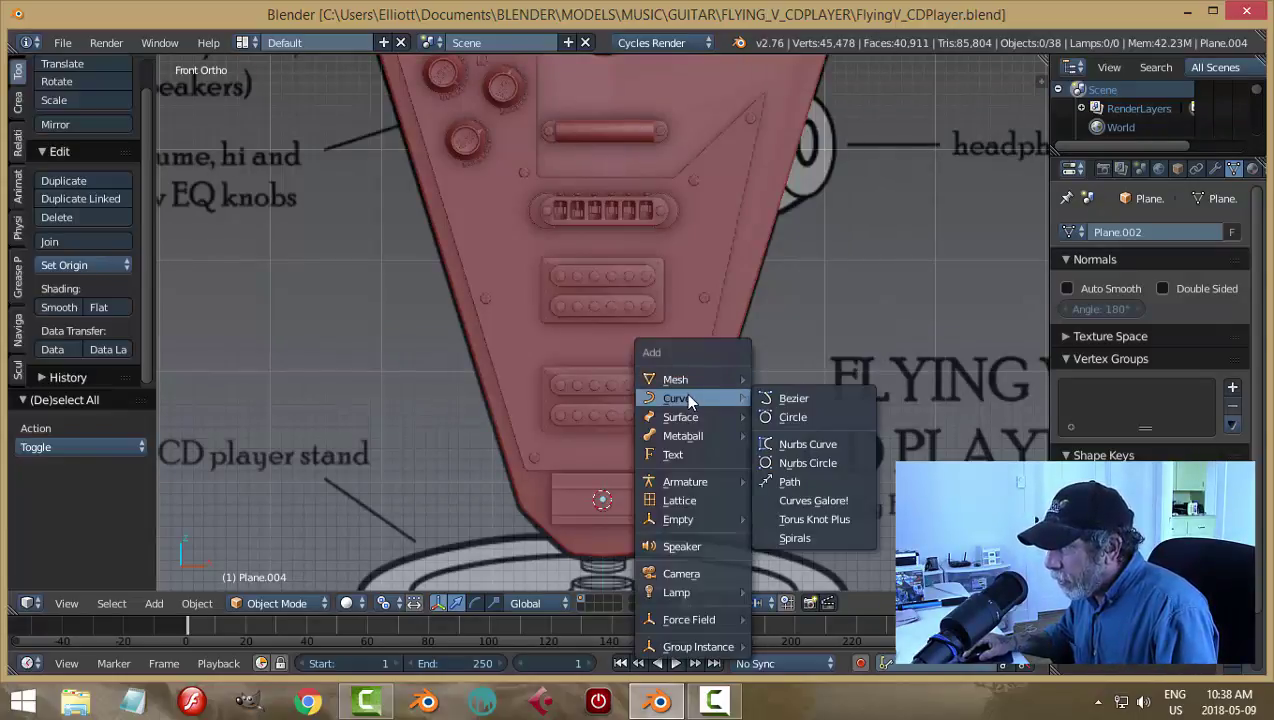
left_click(786, 481)
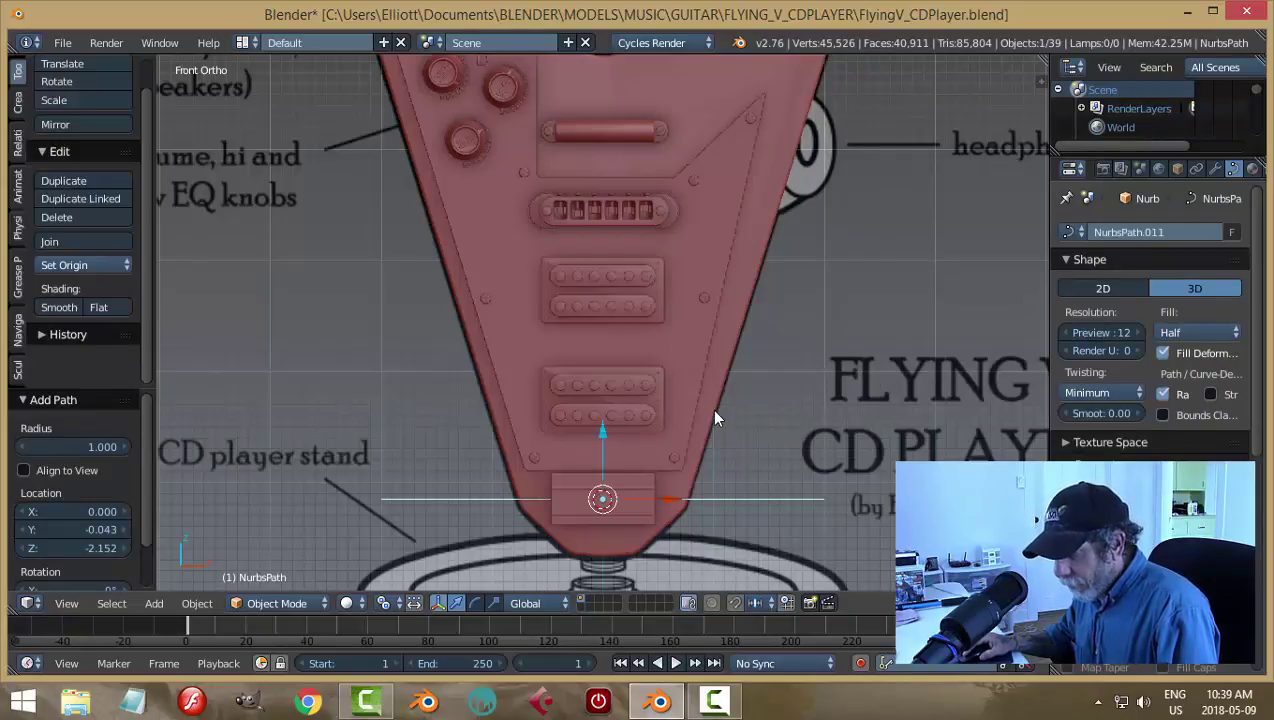
type("ry90")
key("Return")
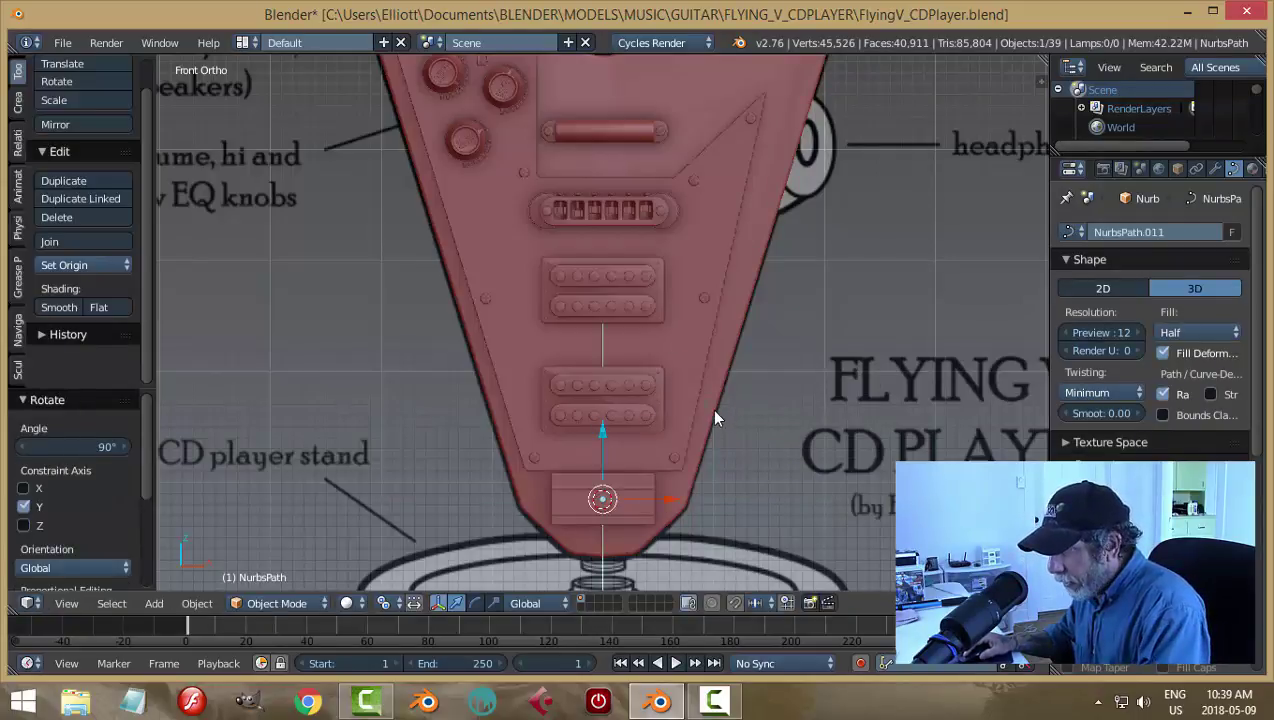
Step: Raise the path along Z until it reaches the upper stop bar, and shift it -0.389 along X over the first pickup poles
left_click_drag(607, 438, 600, 318)
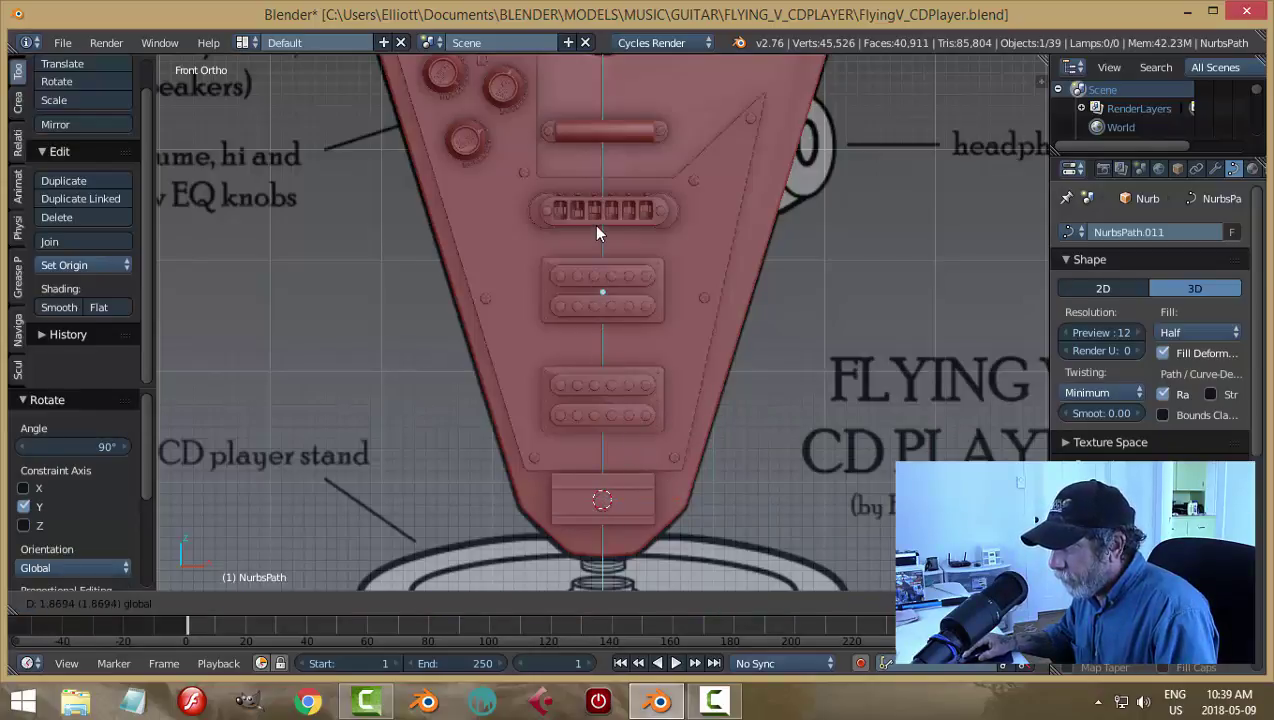
left_click_drag(596, 233, 650, 273)
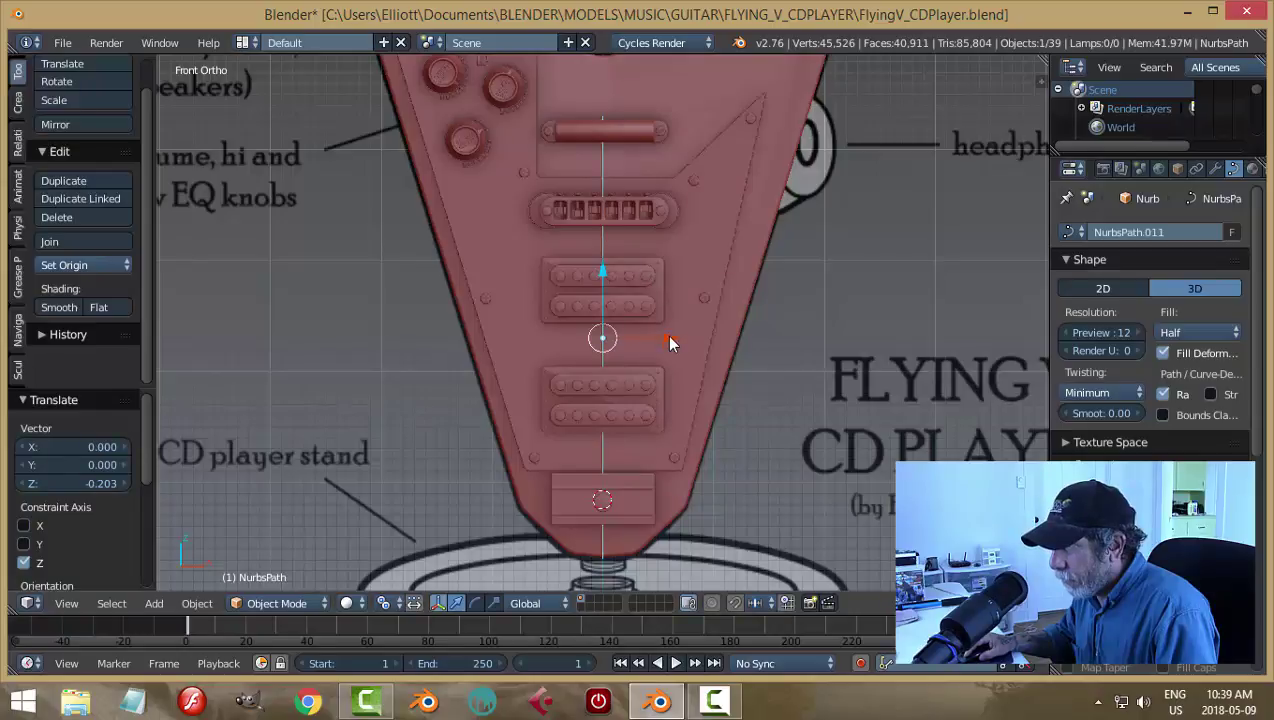
left_click_drag(670, 343, 599, 331)
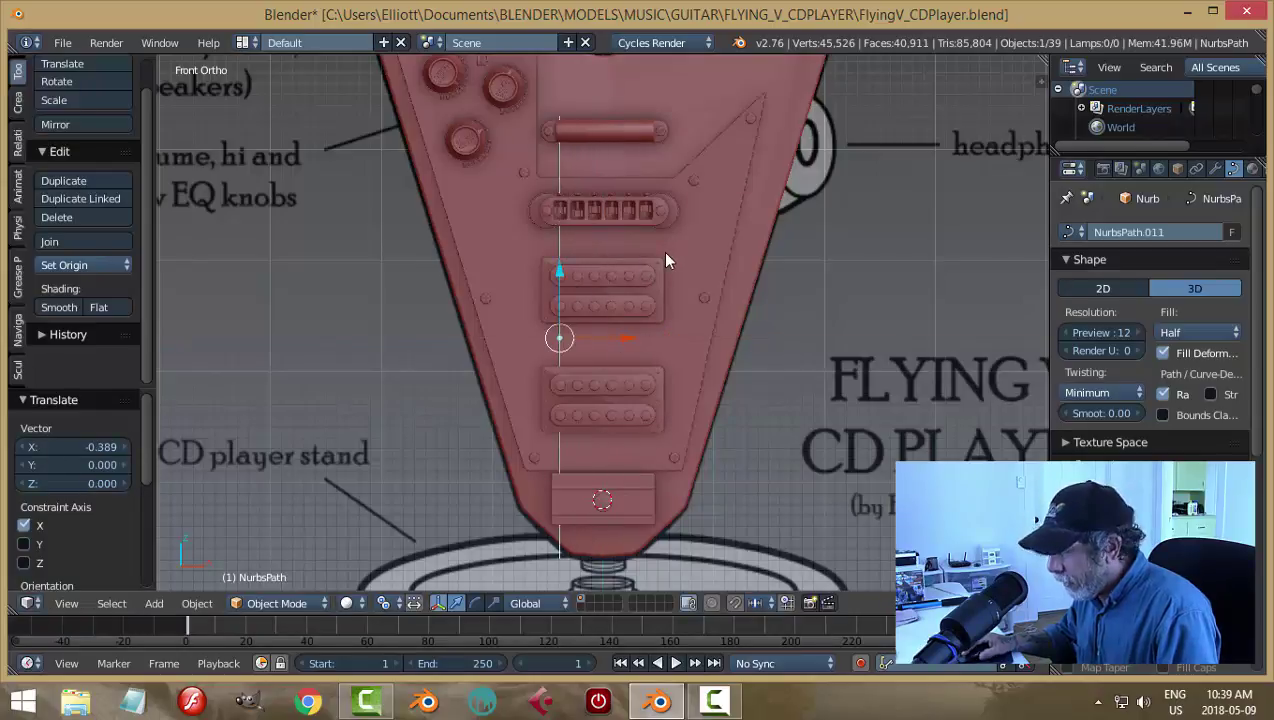
Step: Bring the path out in front of the guitar body with moves of -0.117 and -0.026 along Y
key("KP_3")
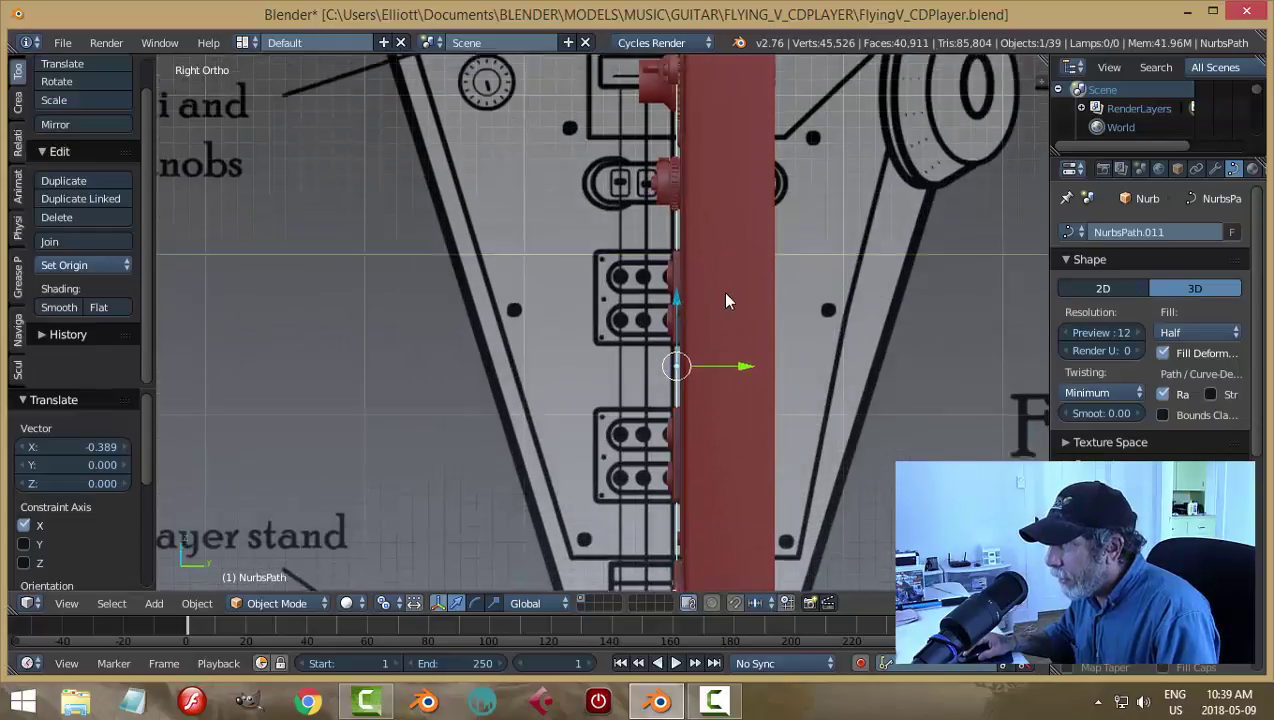
middle_click_drag(726, 300, 762, 413, "shift")
left_click_drag(748, 457, 714, 447)
mouse_move(714, 447)
middle_mouse_down()
mouse_move(806, 345)
mouse_move(872, 324)
mouse_move(701, 428)
middle_mouse_up()
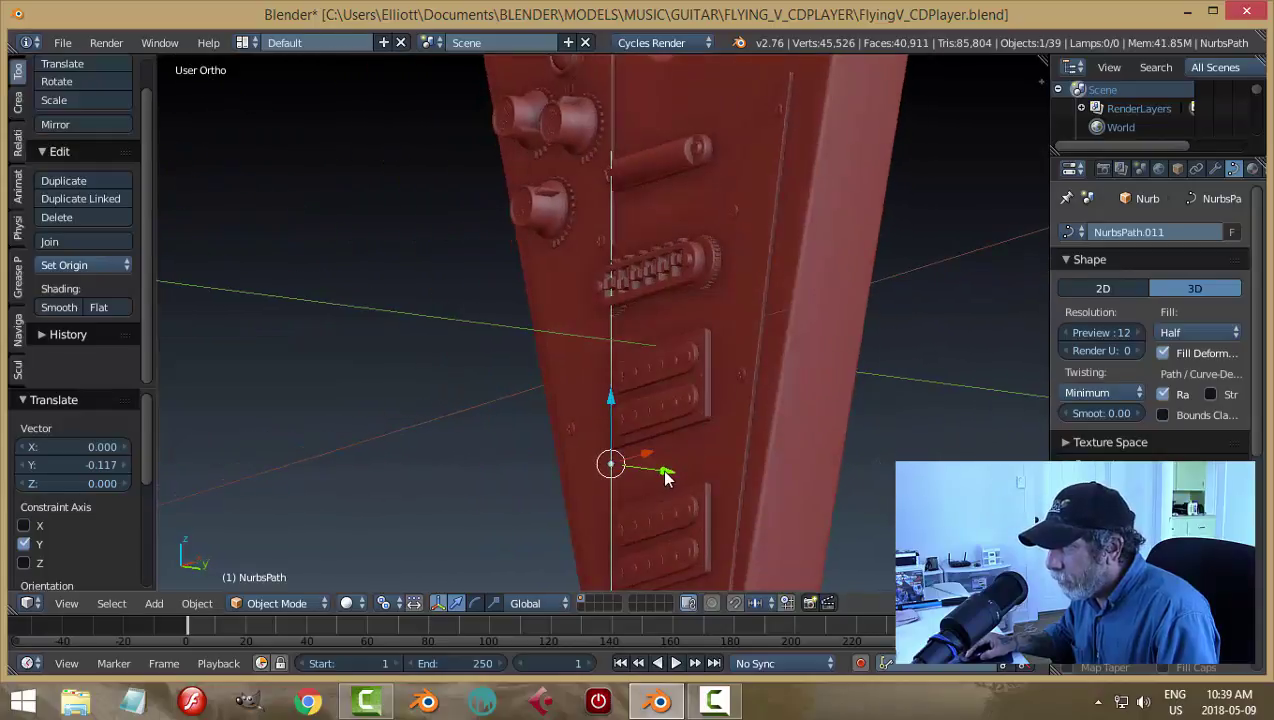
left_click_drag(667, 478, 658, 470)
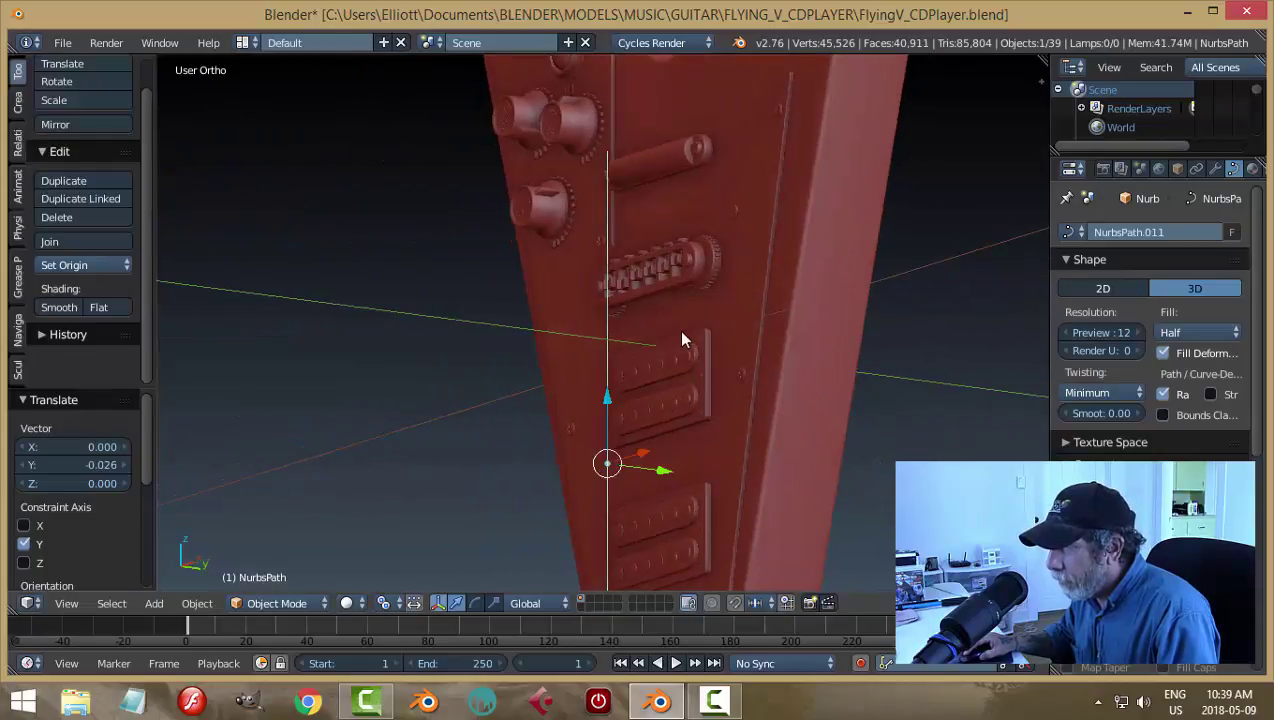
middle_click_drag(681, 340, 815, 331)
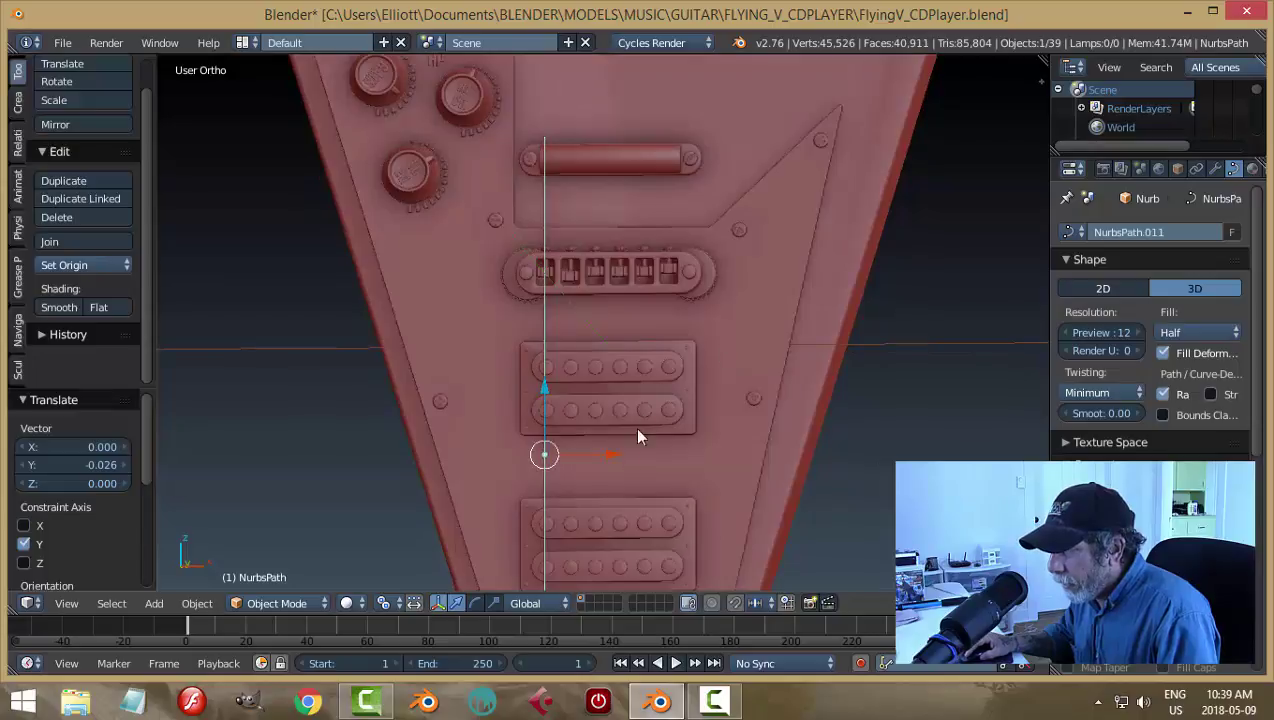
Step: Align the path with the first column of pickup poles by moving it 0.007 along X
scroll(638, 437, "up", 3)
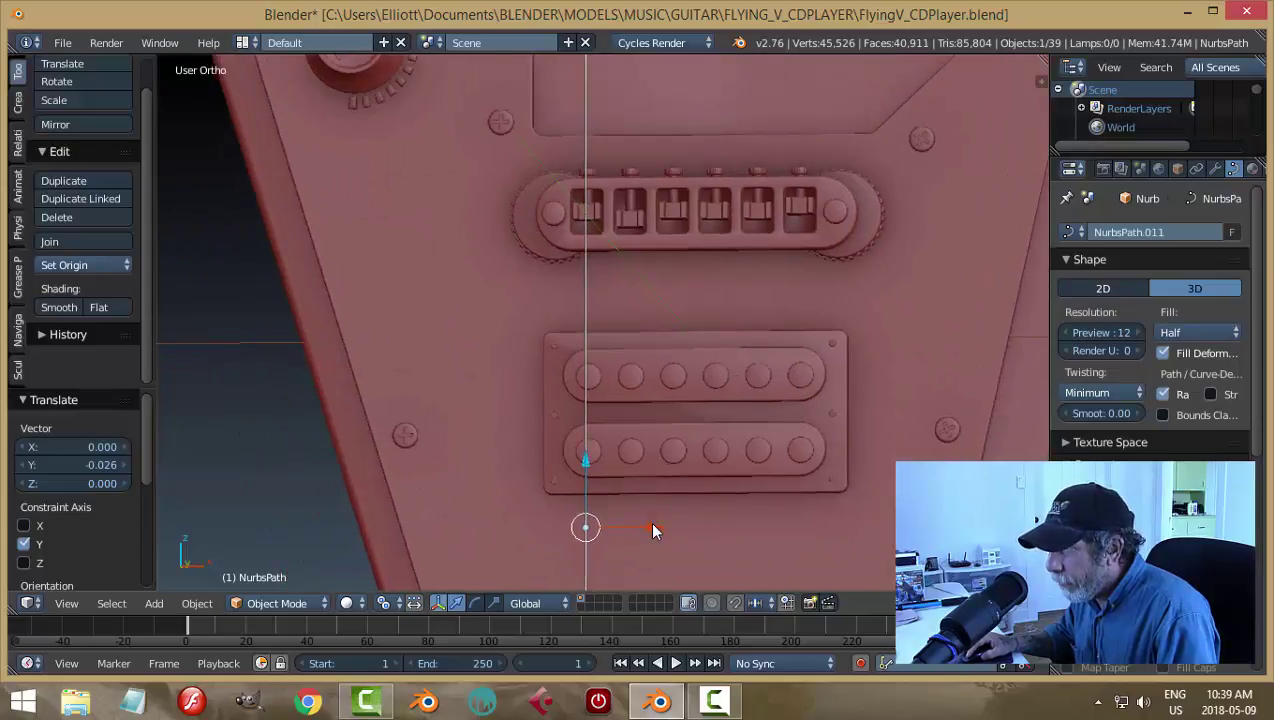
key("g")
key("x")
left_click(646, 506)
scroll(690, 450, "down", 4)
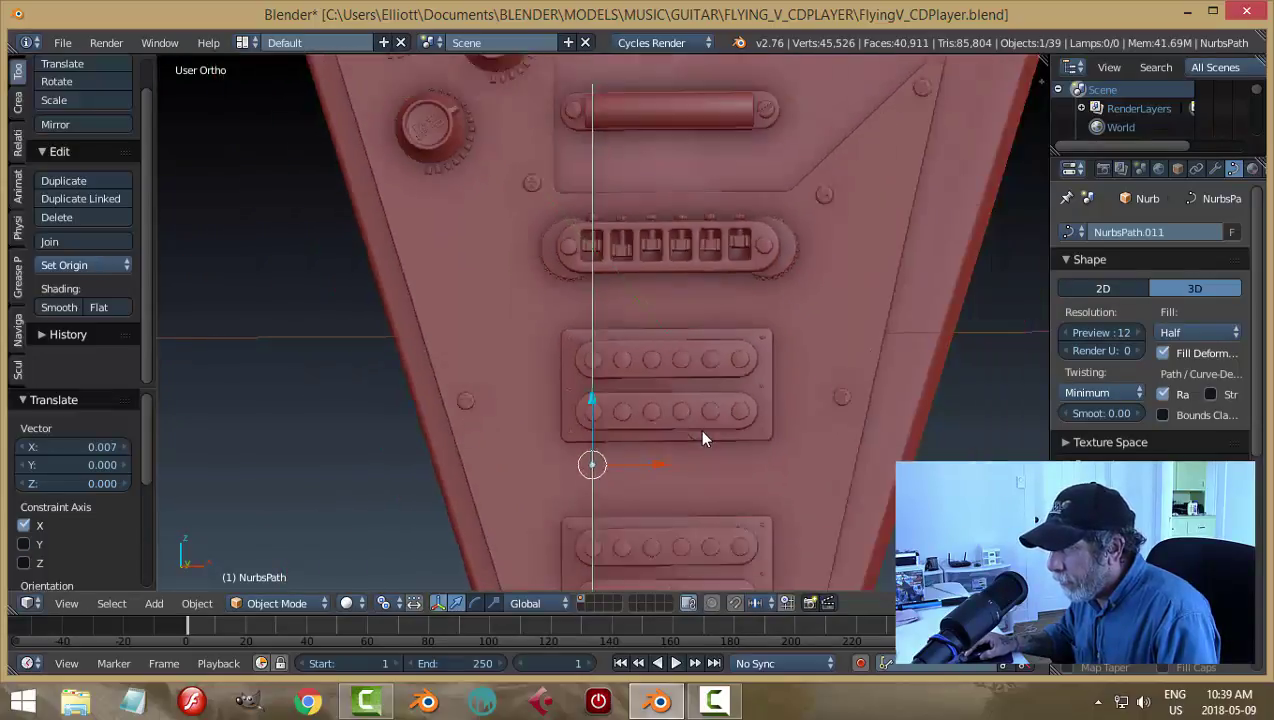
middle_click_drag(687, 470, 697, 498, "shift")
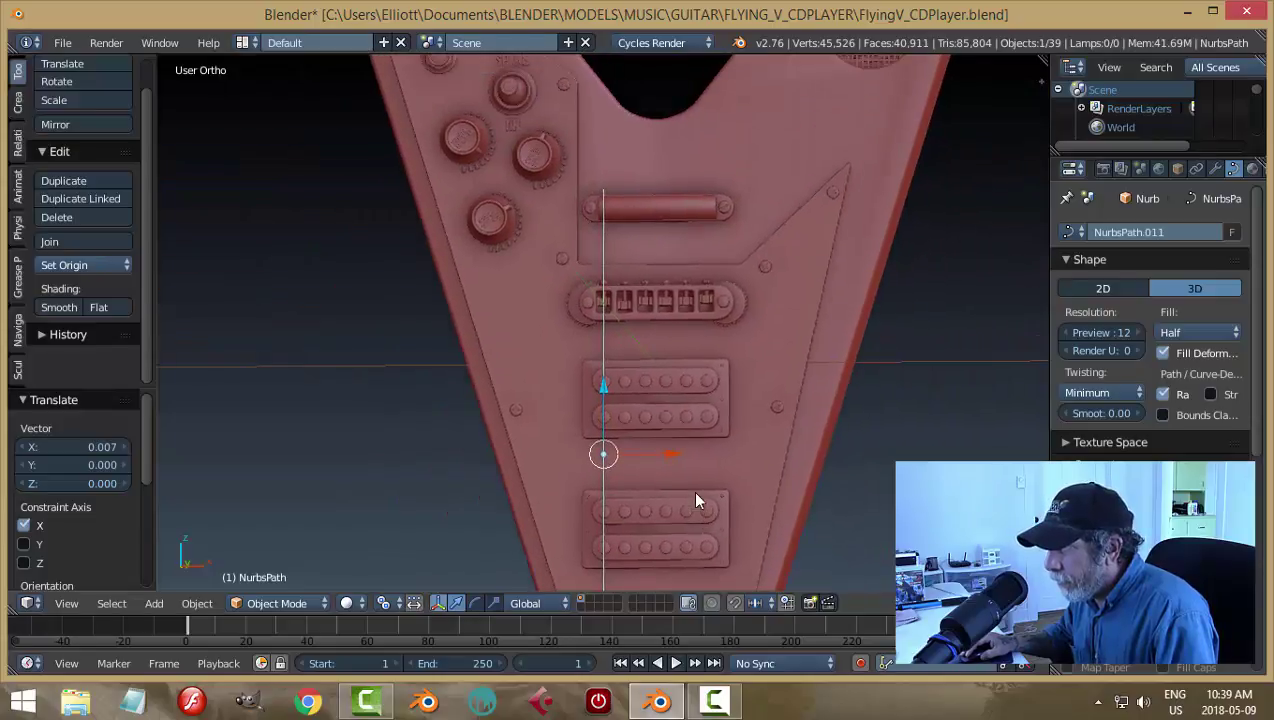
Step: In front view, duplicate the string path in place
scroll(697, 480, "up", 2)
key("KP_1")
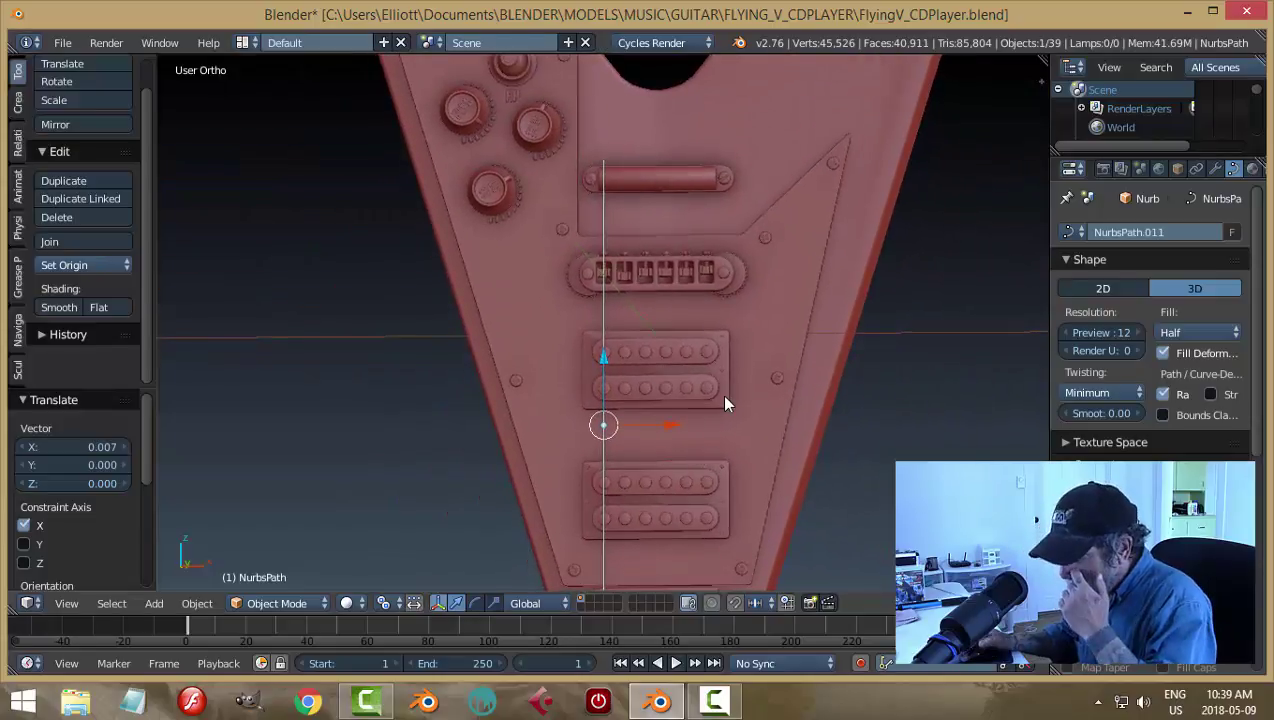
scroll(721, 394, "up", 1)
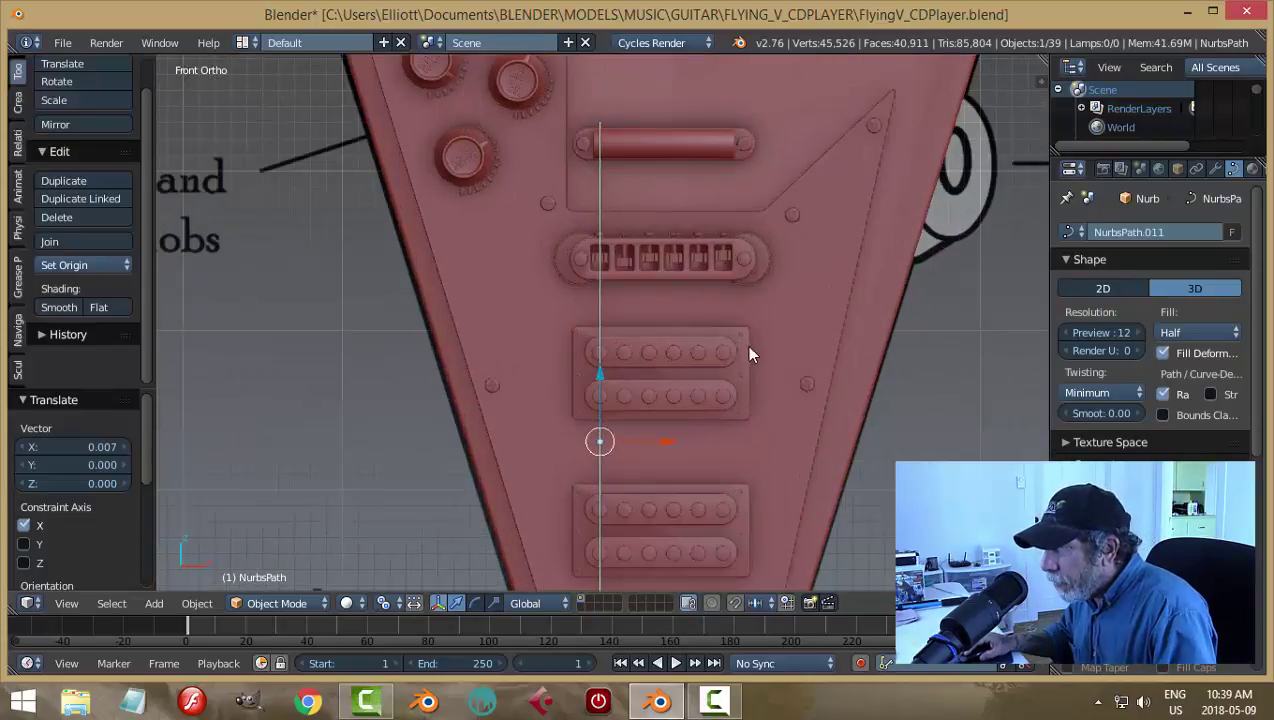
scroll(717, 351, "up", 1)
scroll(716, 351, "up", 2)
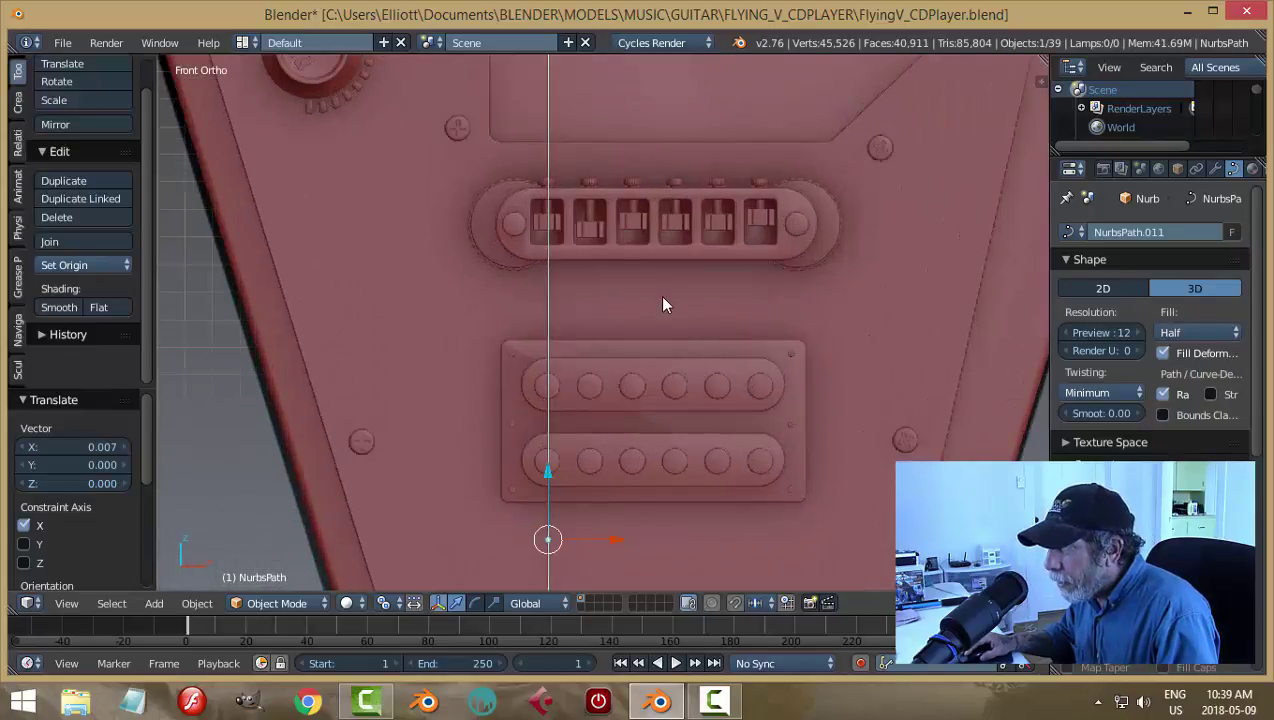
scroll(659, 295, "up", 1)
key("shift+d")
right_click(659, 296)
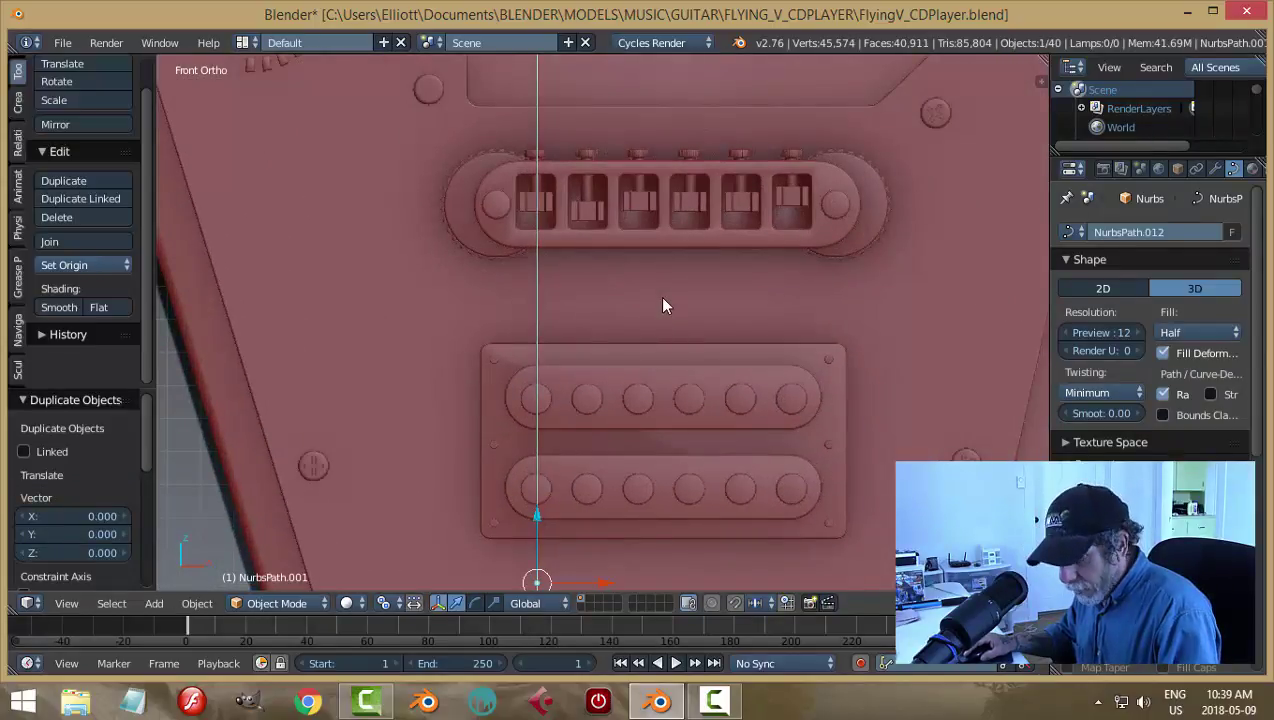
Step: Move the duplicated string path 0.150 along X over the second pole column, and place another copy over the third column
left_click_drag(611, 578, 667, 67)
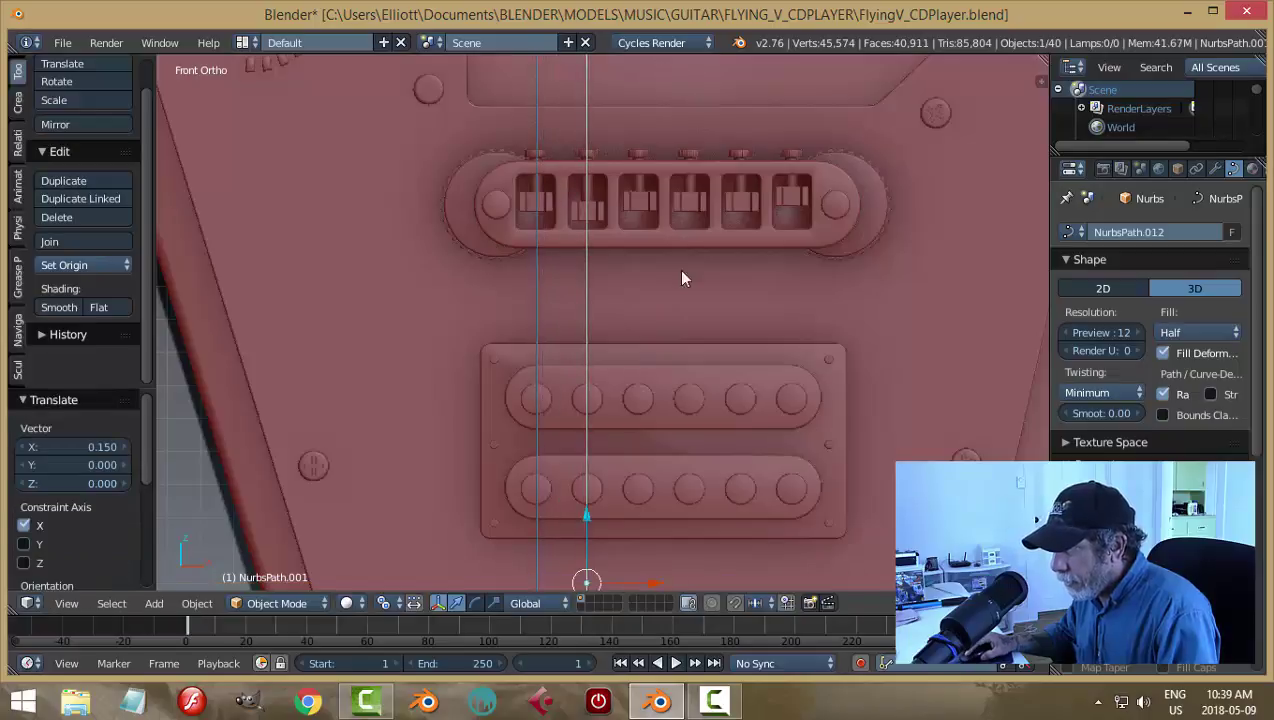
key("shift+d")
right_click(673, 399)
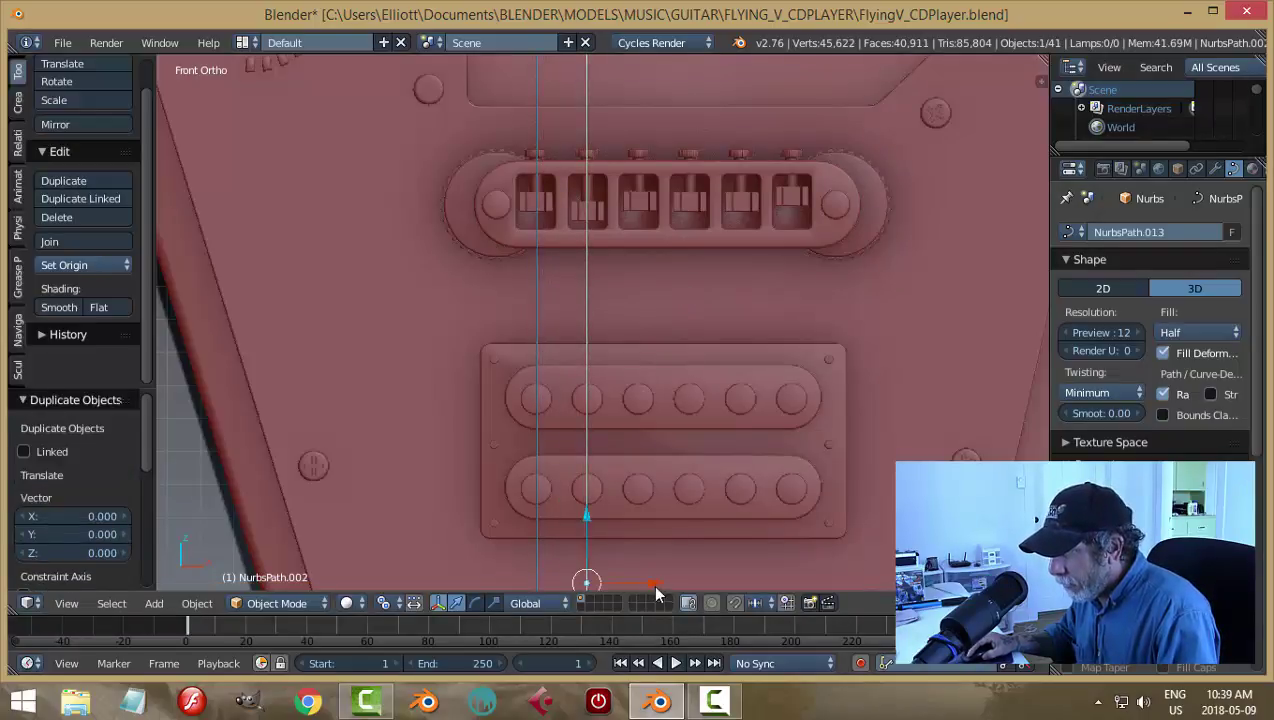
left_click_drag(655, 588, 705, 60)
Step: Place string path copies over the fourth and fifth pole columns, shifting the fifth one 0.159 along X
key("shift+d")
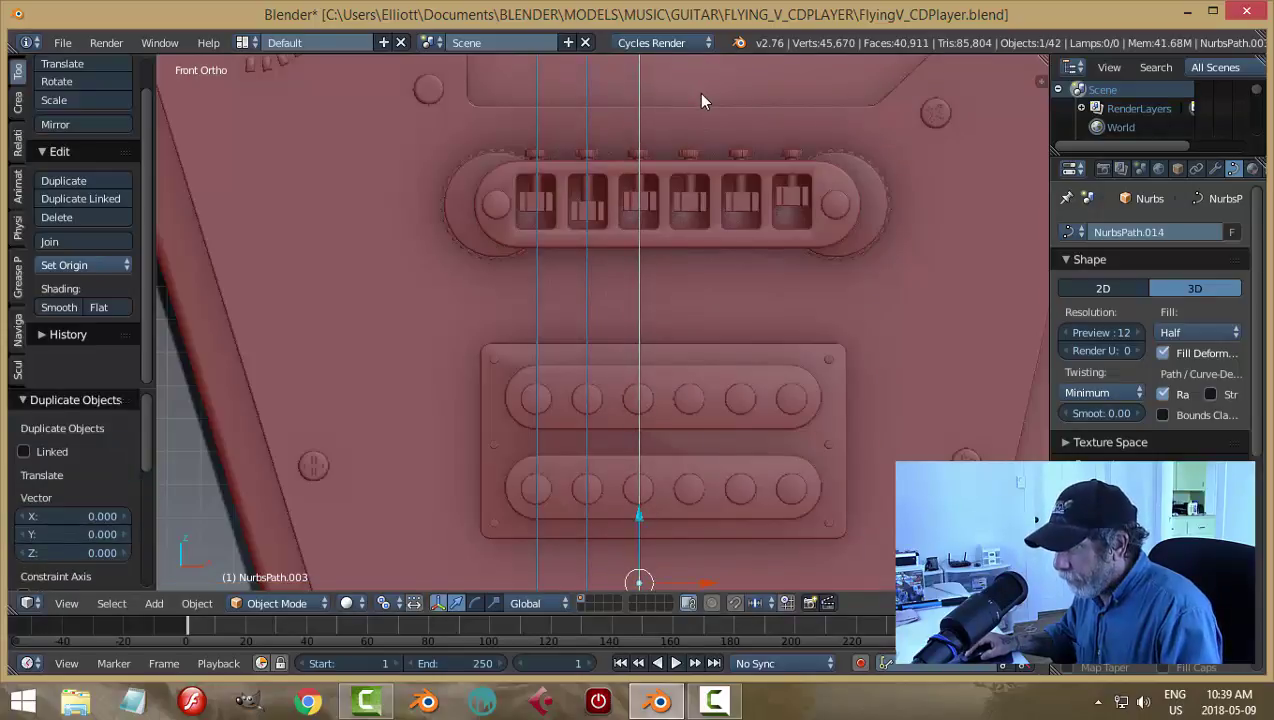
left_click_drag(709, 581, 799, 63)
key("shift+d")
right_click(789, 483)
Step: Duplicate the fifth string path and move the copy 0.147 along X over the sixth pole column
key("shift+d")
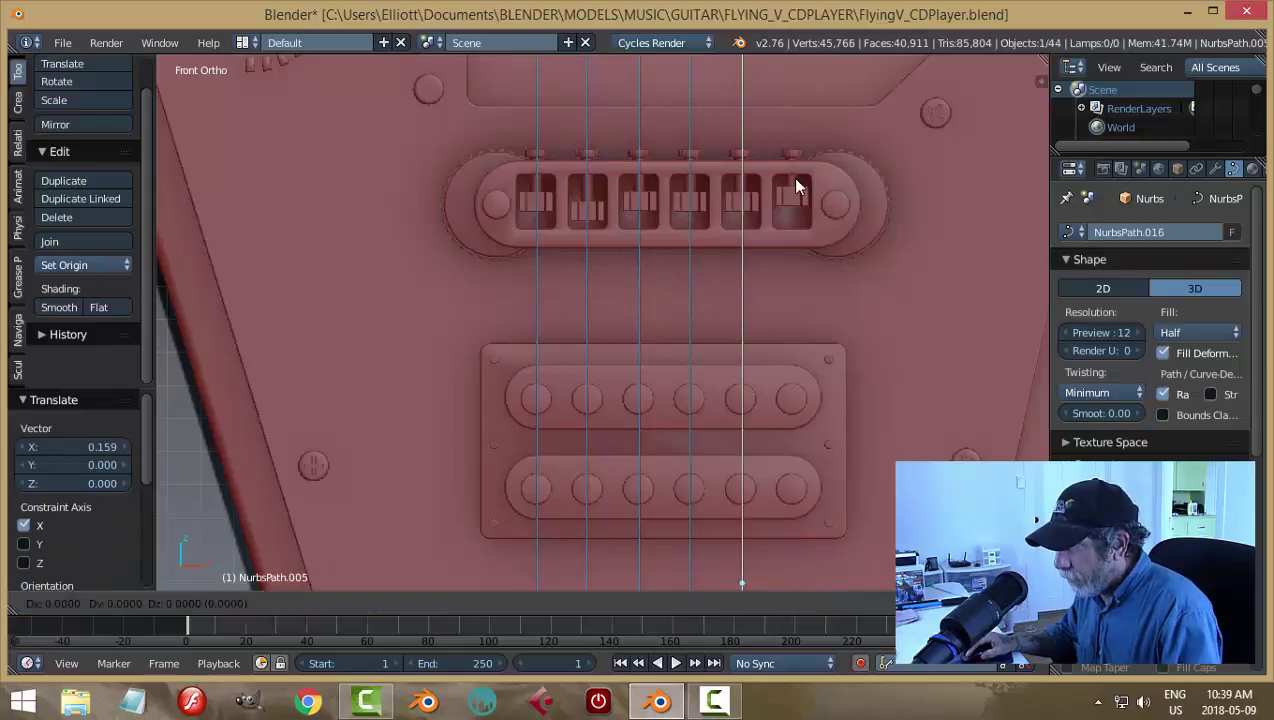
right_click(776, 420)
left_click_drag(808, 588, 840, 548)
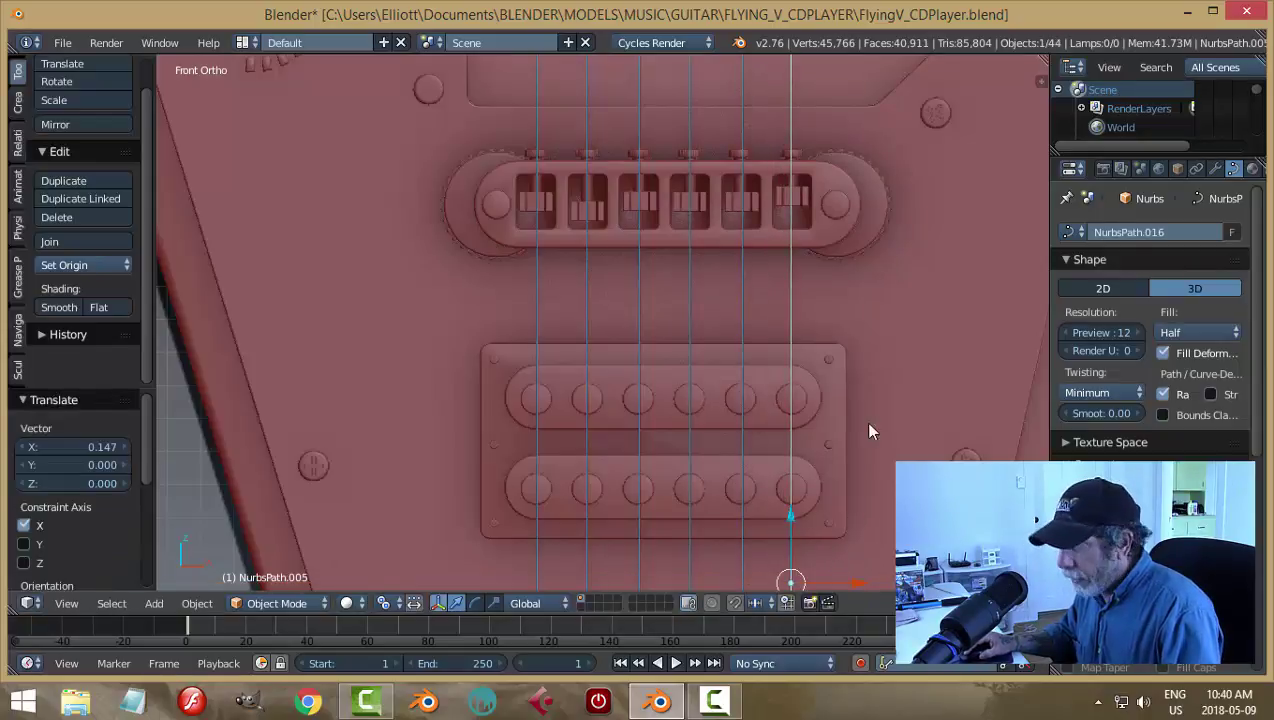
key("a")
Step: Set the sixth string's curve fill to Full and give the curve a round bevel thickness
scroll(875, 385, "down", 2)
middle_click_drag(881, 341, 822, 384)
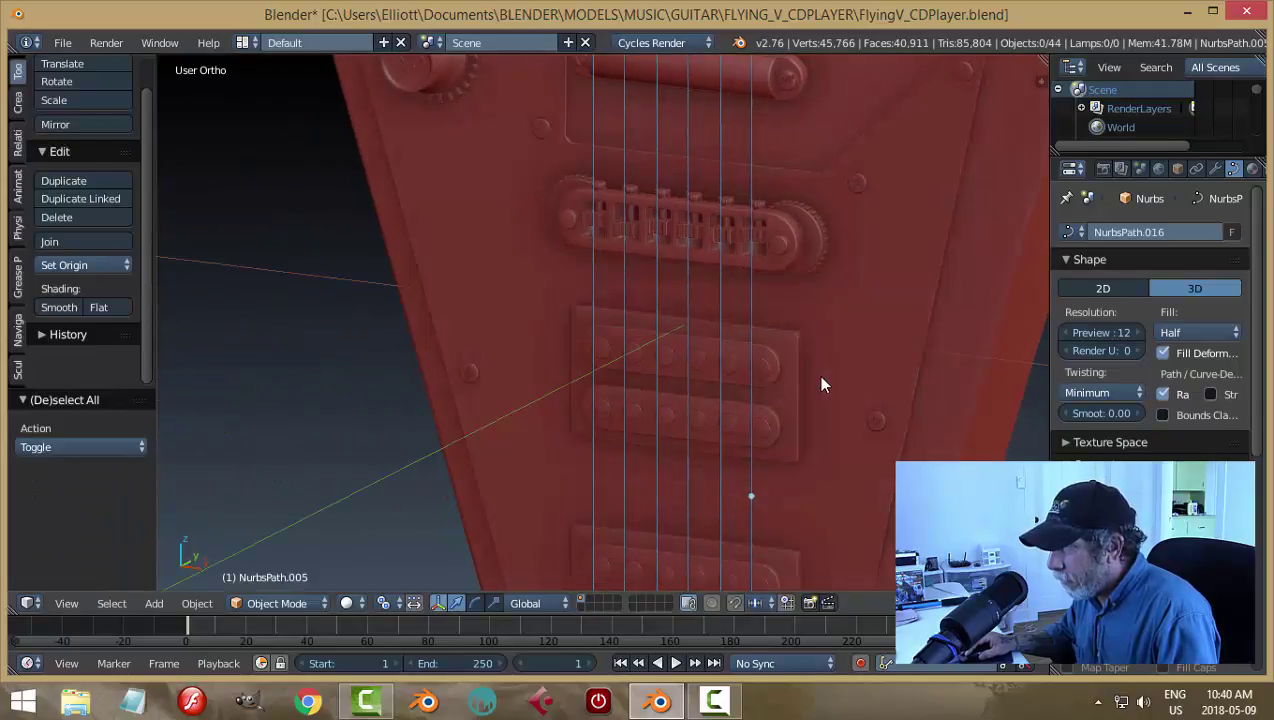
right_click(751, 180)
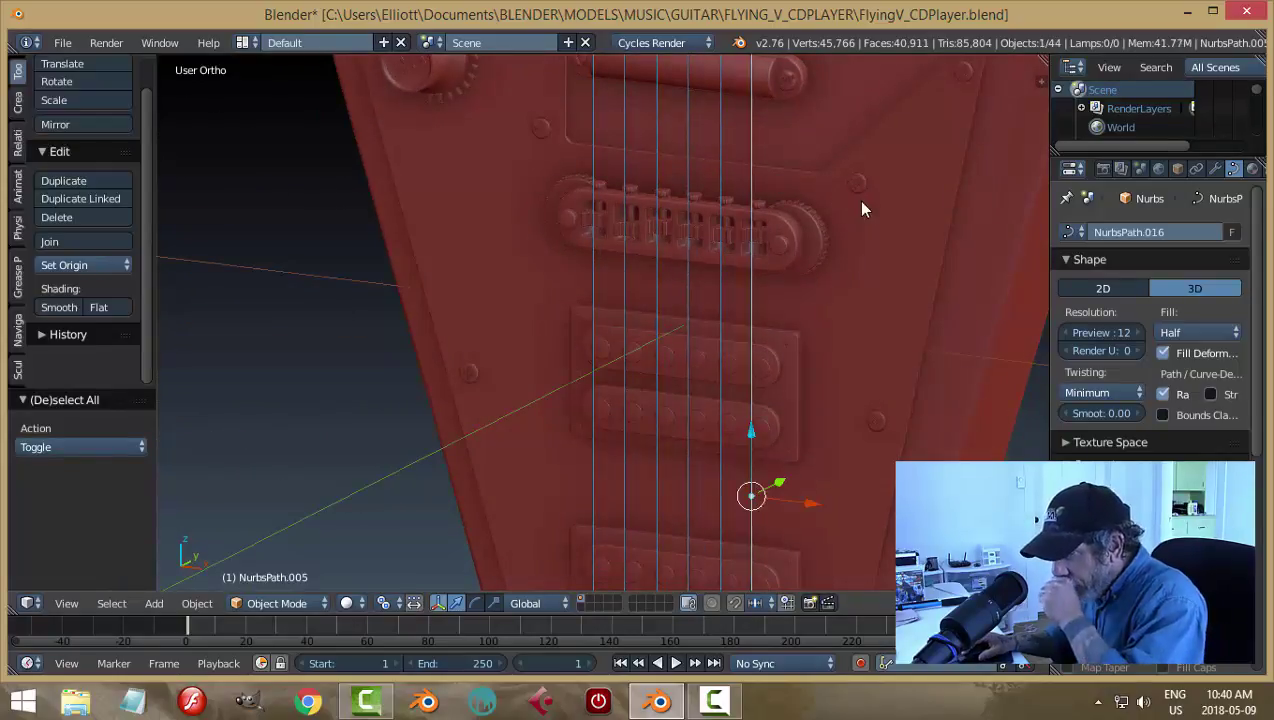
left_click(1180, 332)
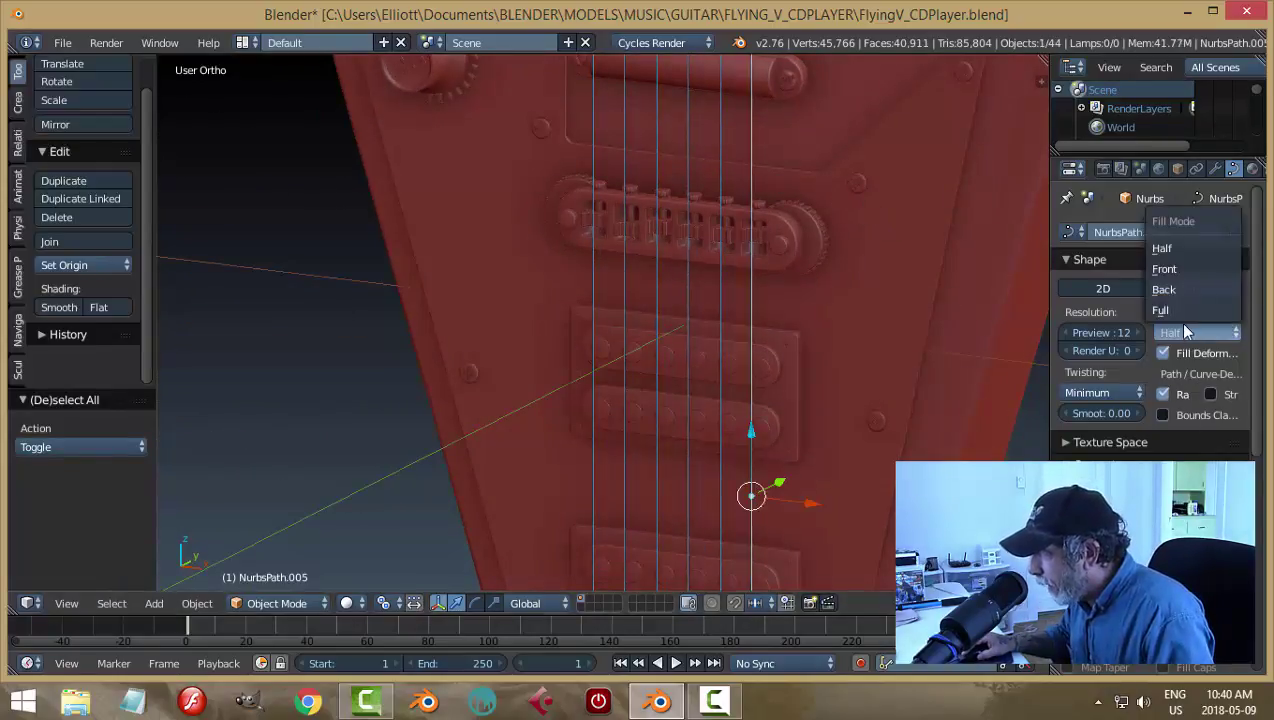
left_click(1176, 303)
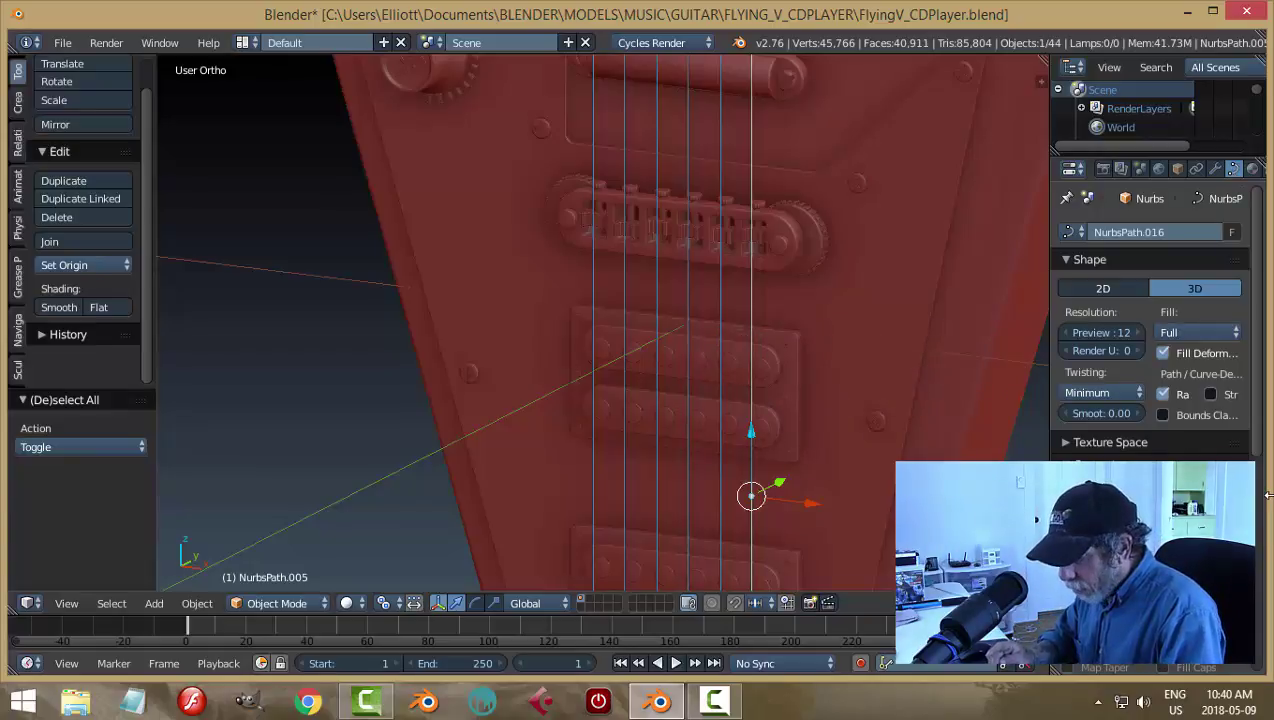
key("ctrl+z")
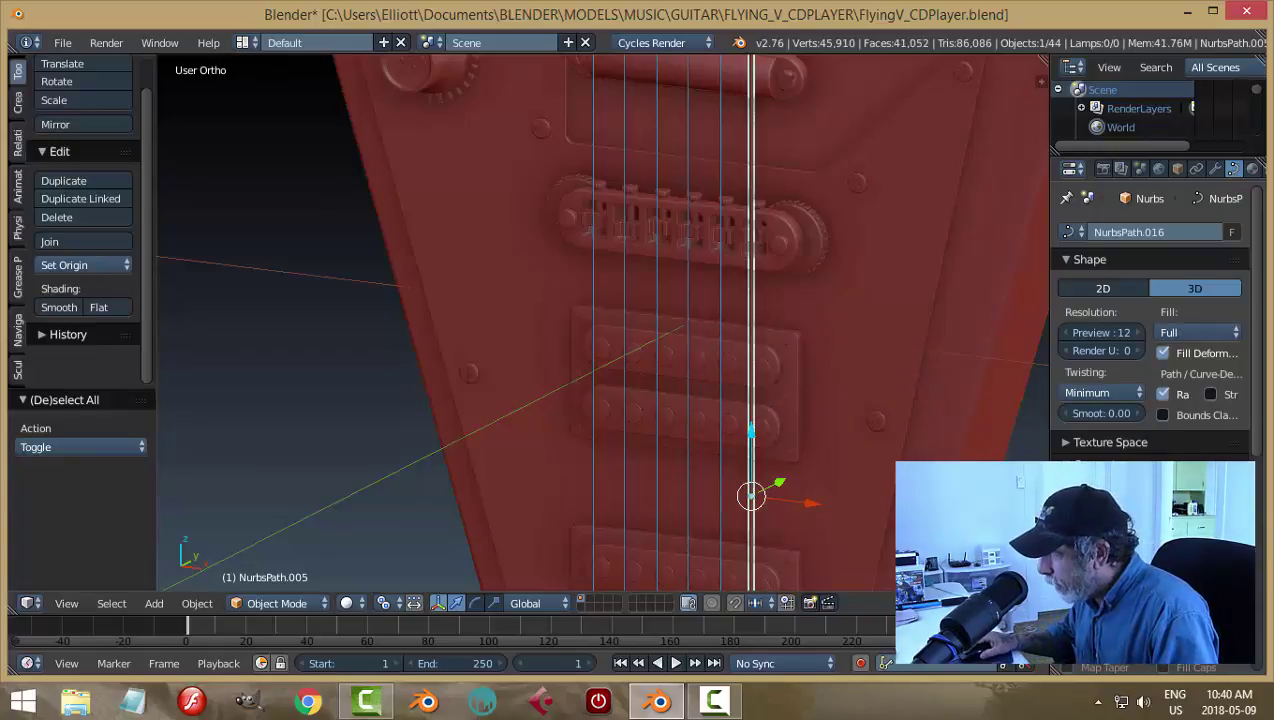
key("ctrl+z")
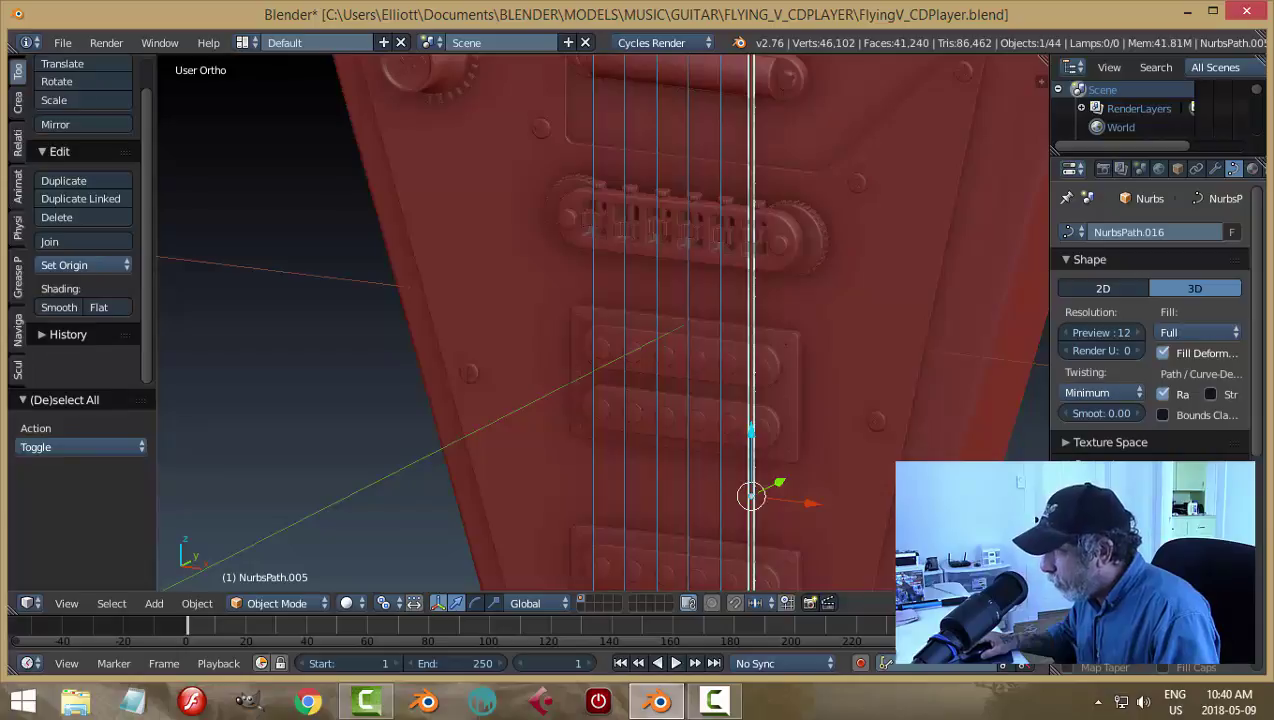
Step: Set the fill of the fifth and fourth strings to Full and give both curves the same bevel thickness
right_click(718, 214)
left_click(1185, 332)
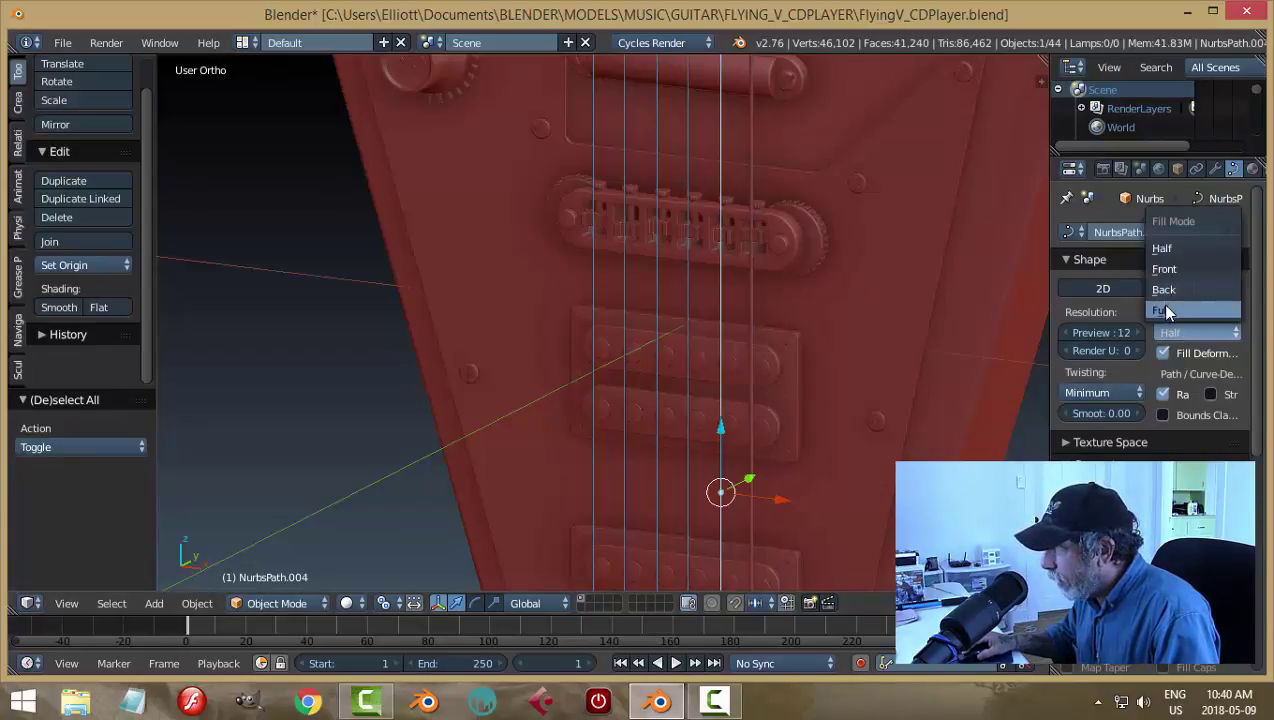
left_click(1165, 311)
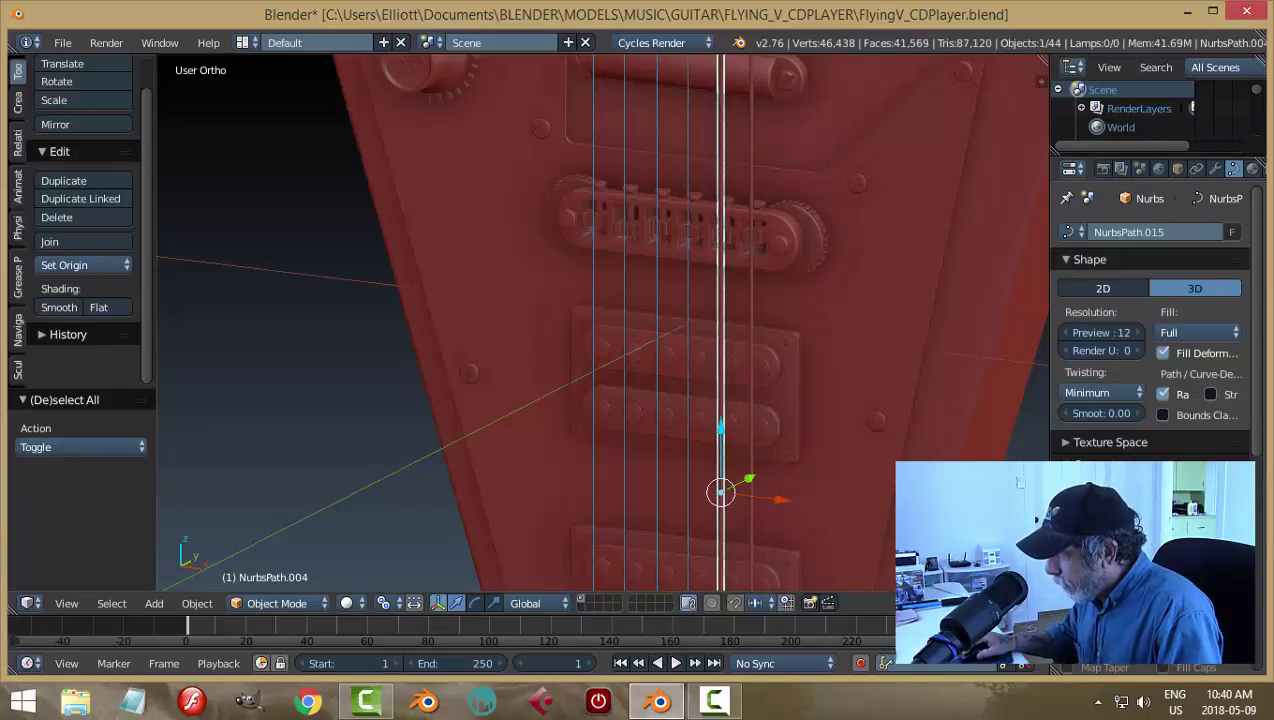
right_click(690, 205)
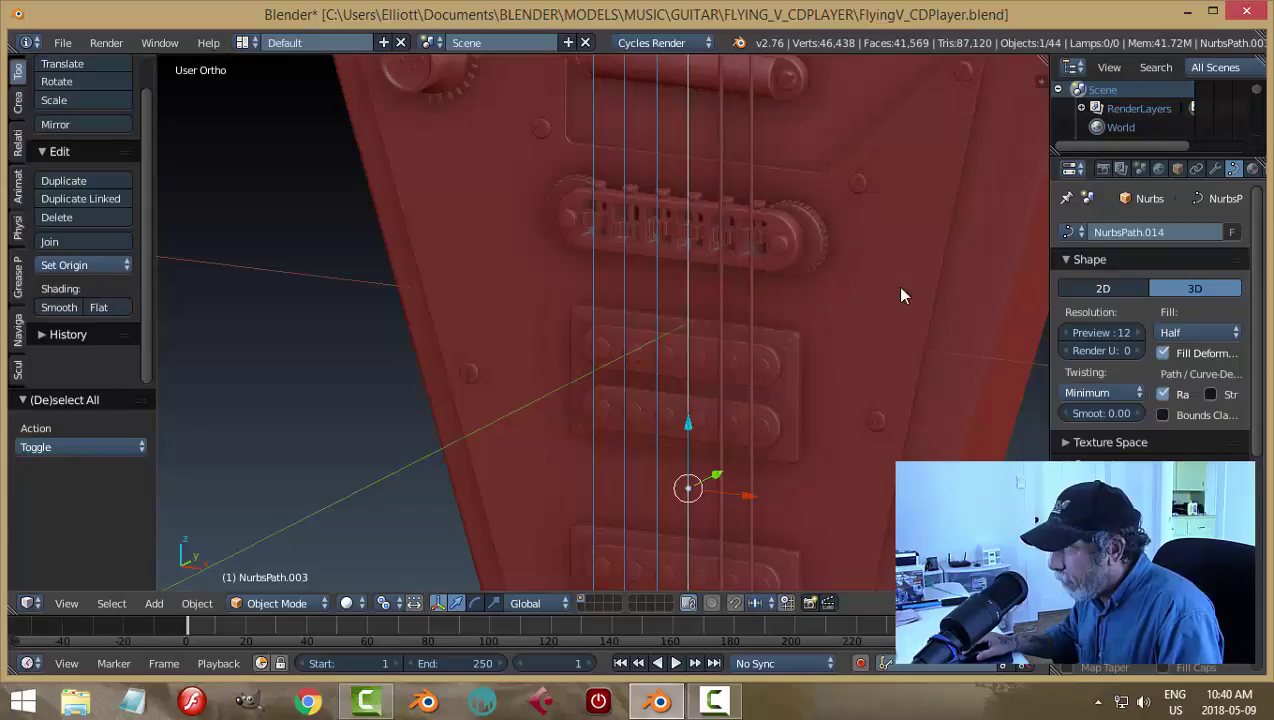
left_click(1176, 334)
left_click(1162, 310)
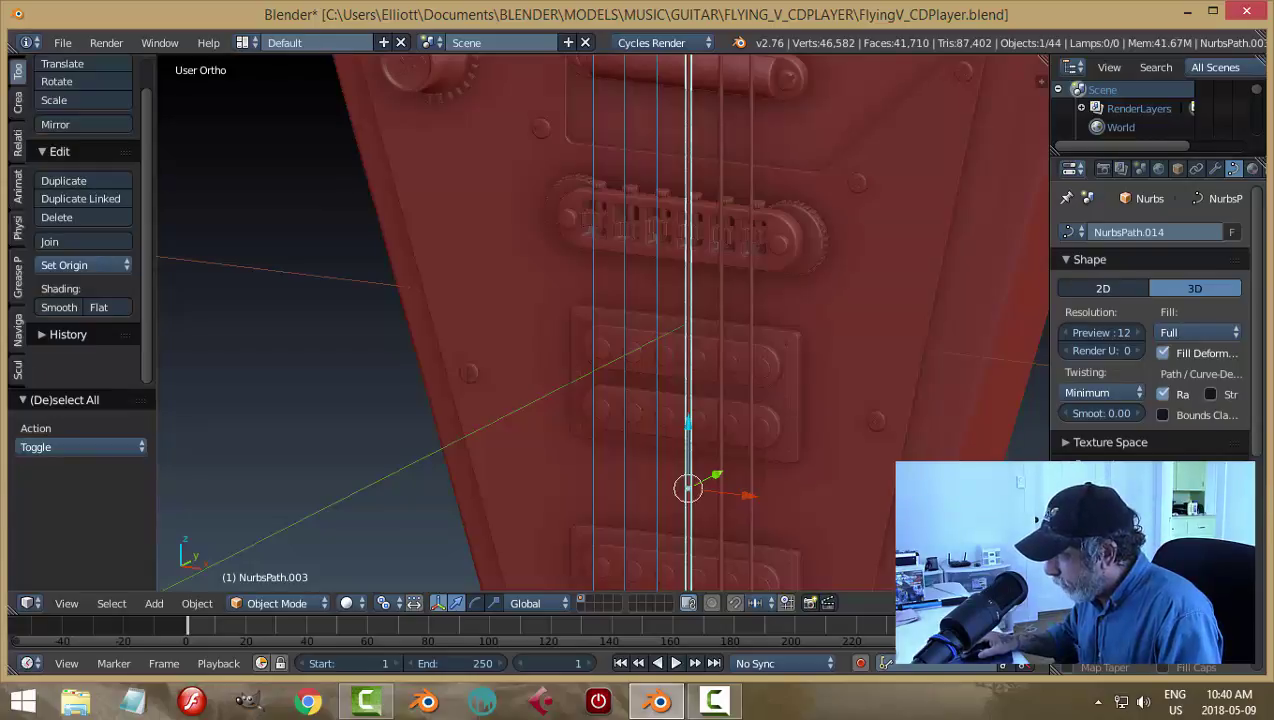
Step: Set the fill of the third and second strings to Full and bevel both curves to match the others
right_click(658, 224)
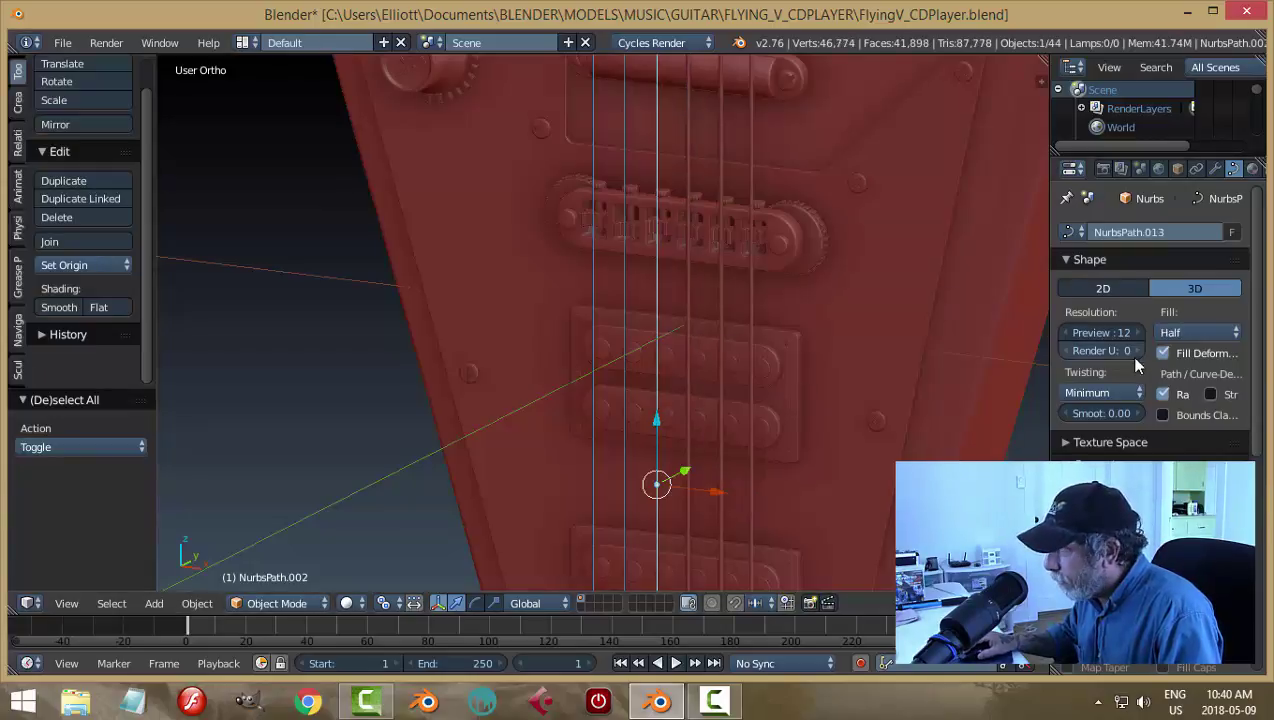
left_click(1177, 332)
left_click(1177, 304)
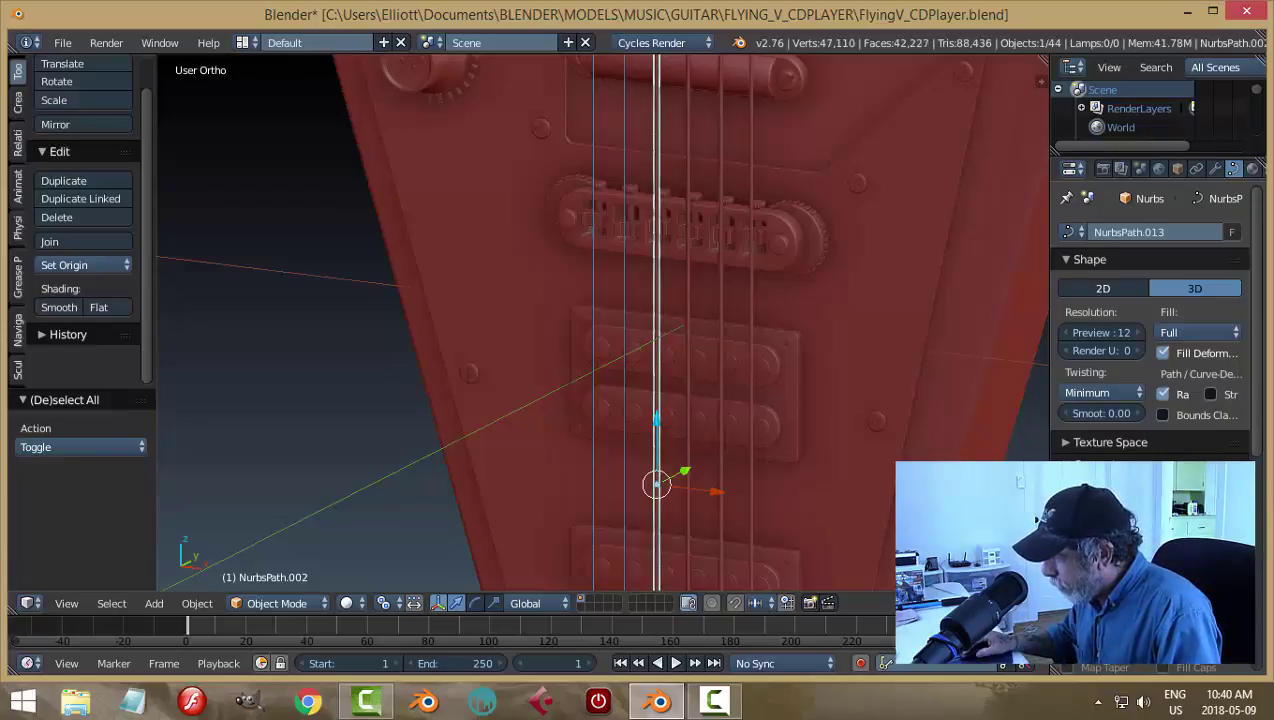
right_click(624, 178)
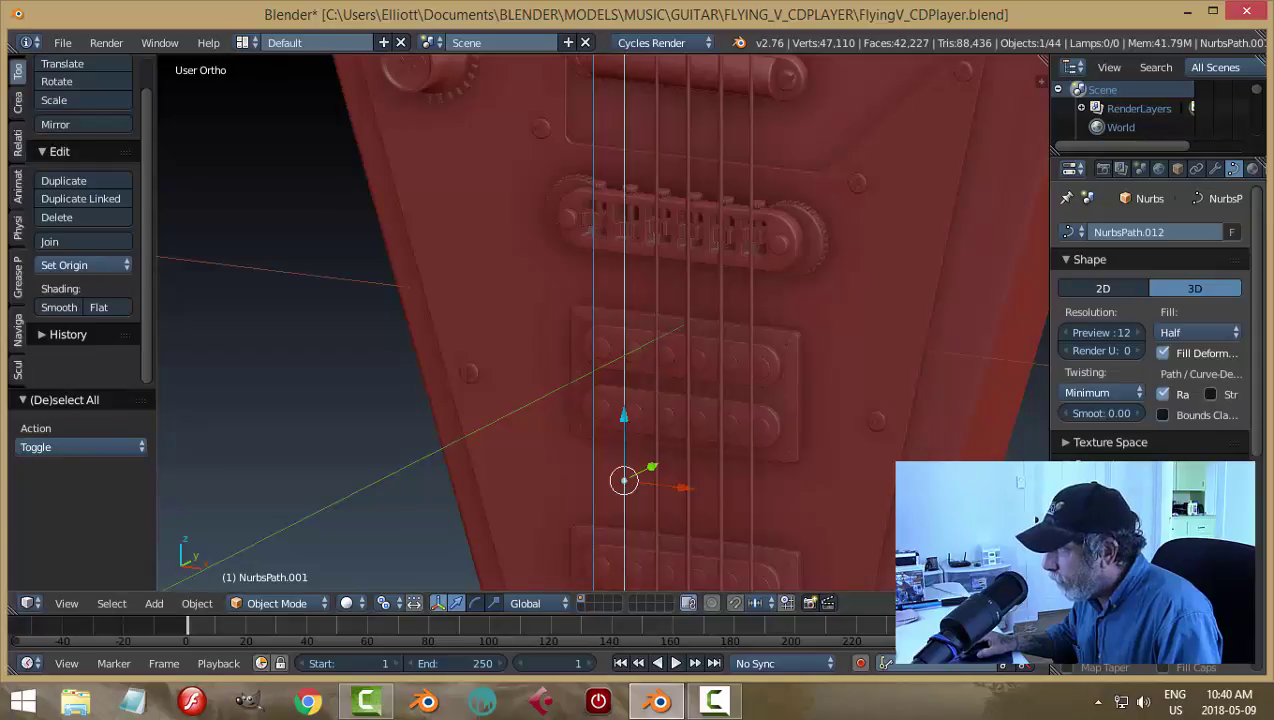
left_click(1188, 331)
left_click(1173, 304)
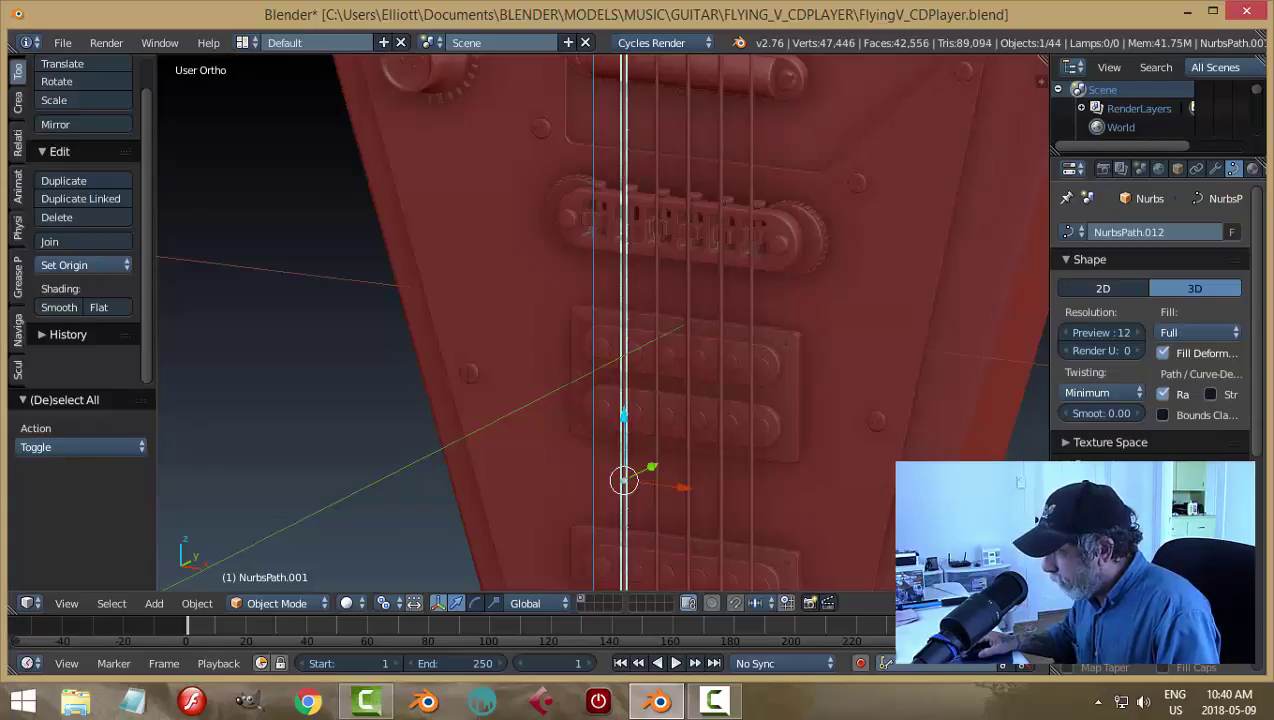
Step: Give the first string curve the same bevel thickness as the others and save the file over the existing one
right_click(591, 276)
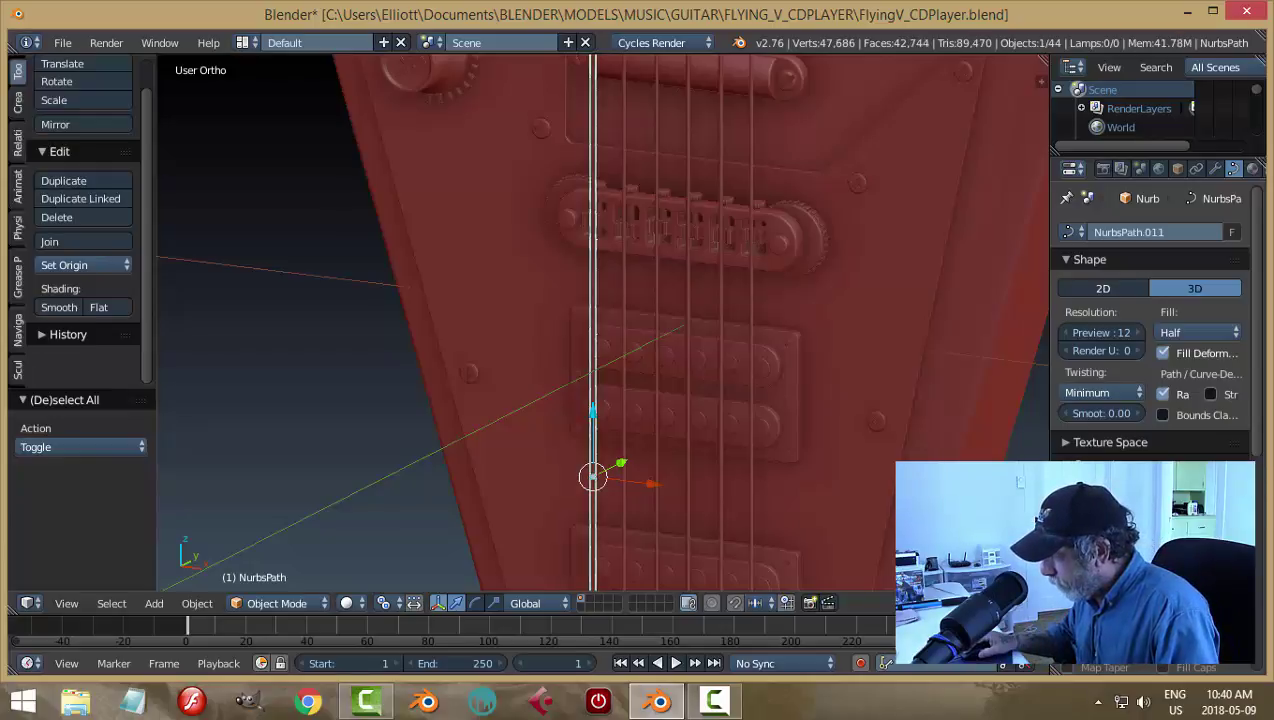
key("a")
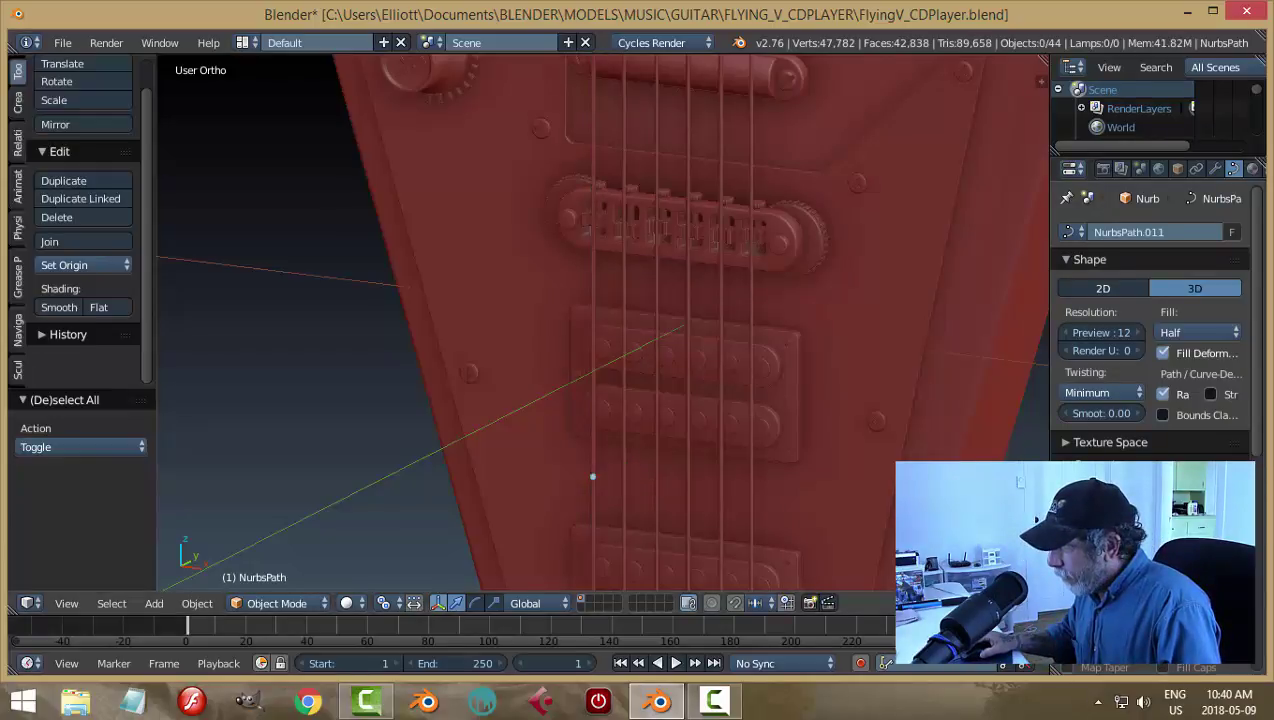
key("ctrl+s")
left_click(875, 381)
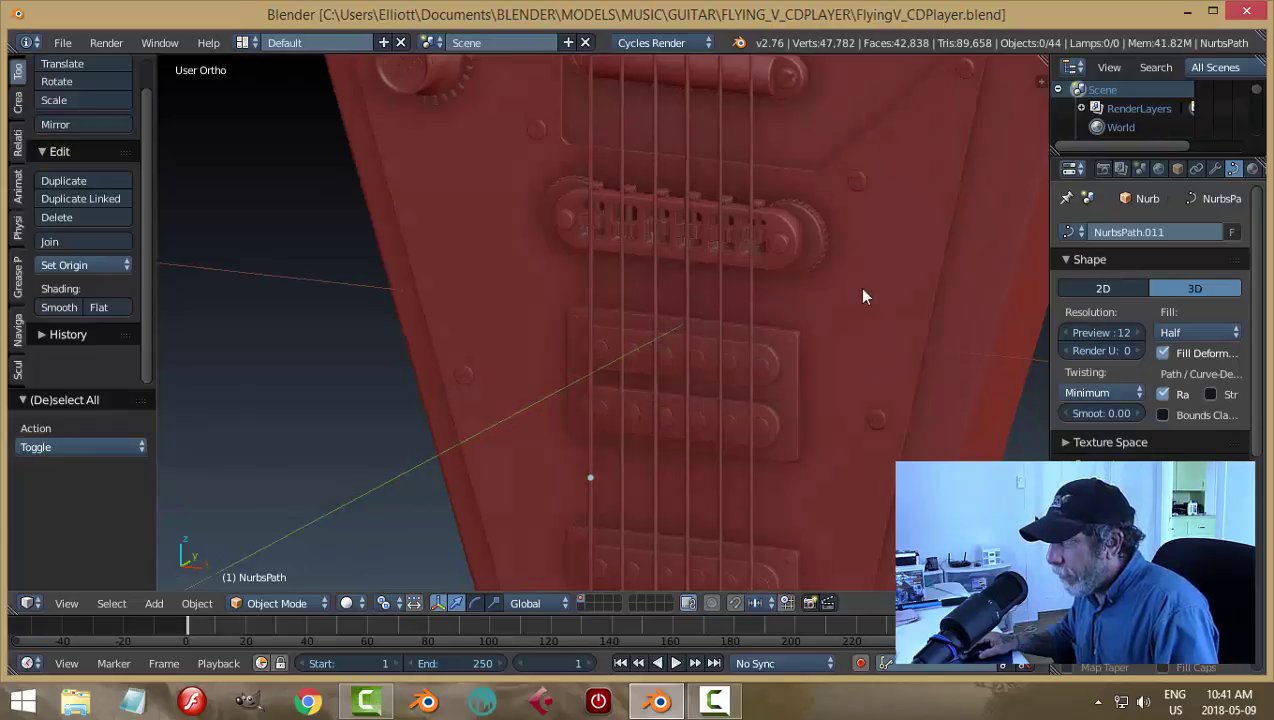
Step: Examine how the six strings line up with the pickups, bridge and upper stop bar
middle_click_drag(858, 287, 777, 338)
scroll(927, 232, "down", 2)
scroll(712, 379, "up", 5)
key("KP_1")
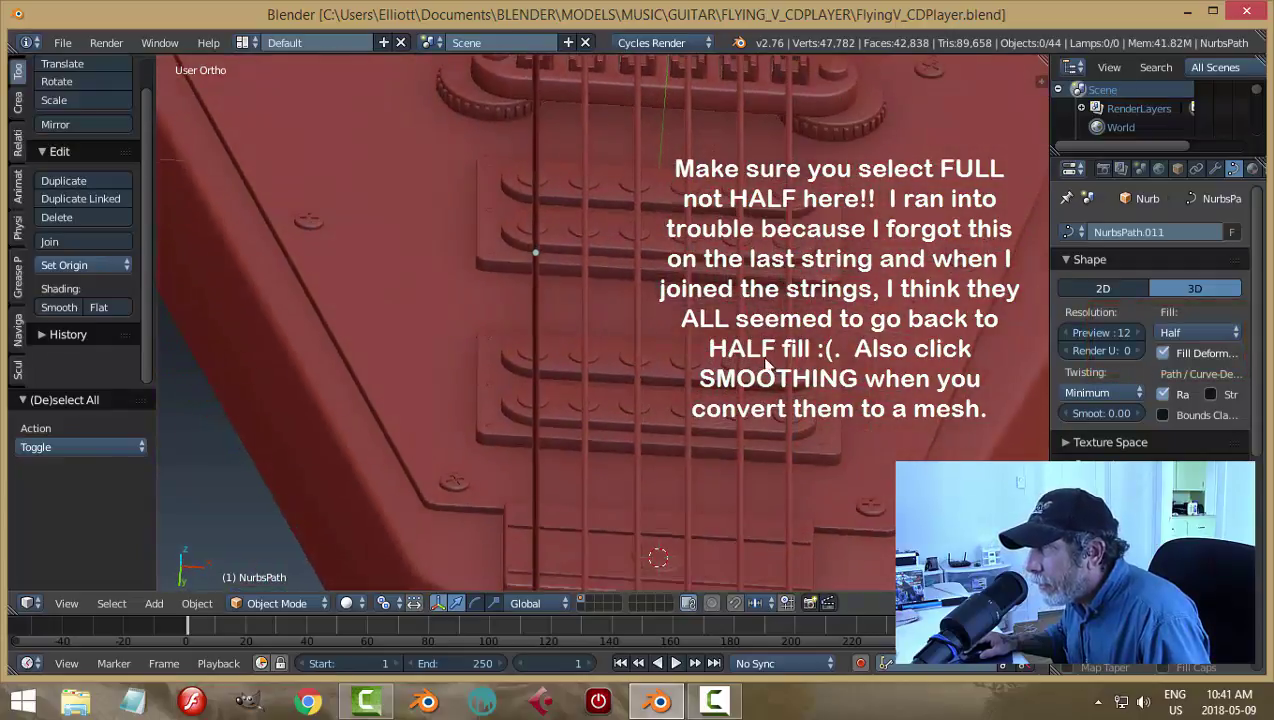
scroll(765, 325, "up", 3)
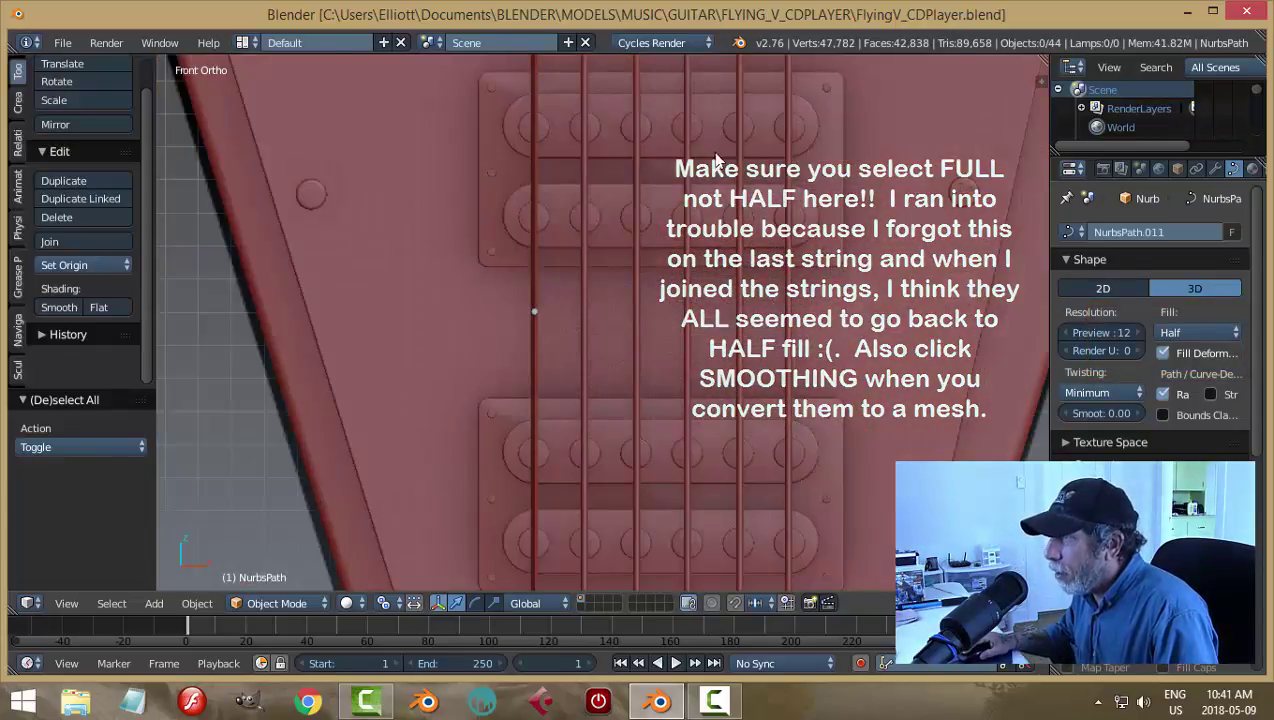
scroll(760, 318, "down", 4)
scroll(721, 320, "up", 6)
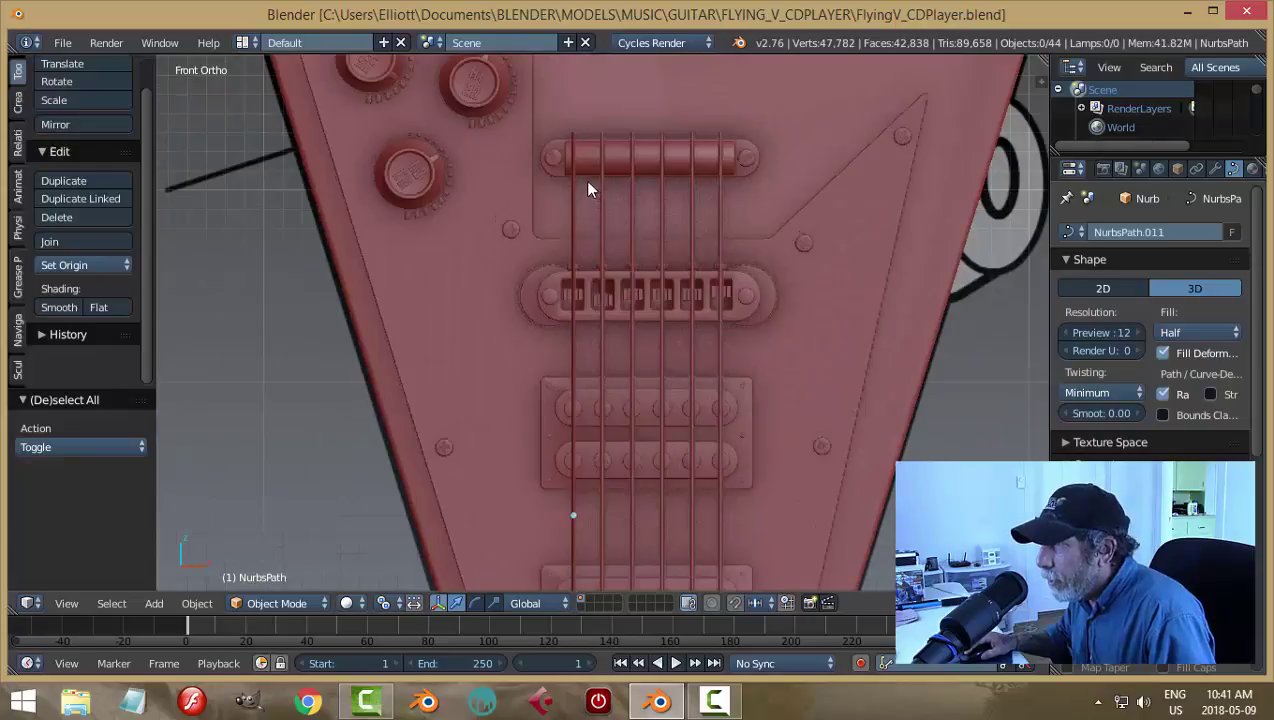
scroll(705, 228, "up", 4)
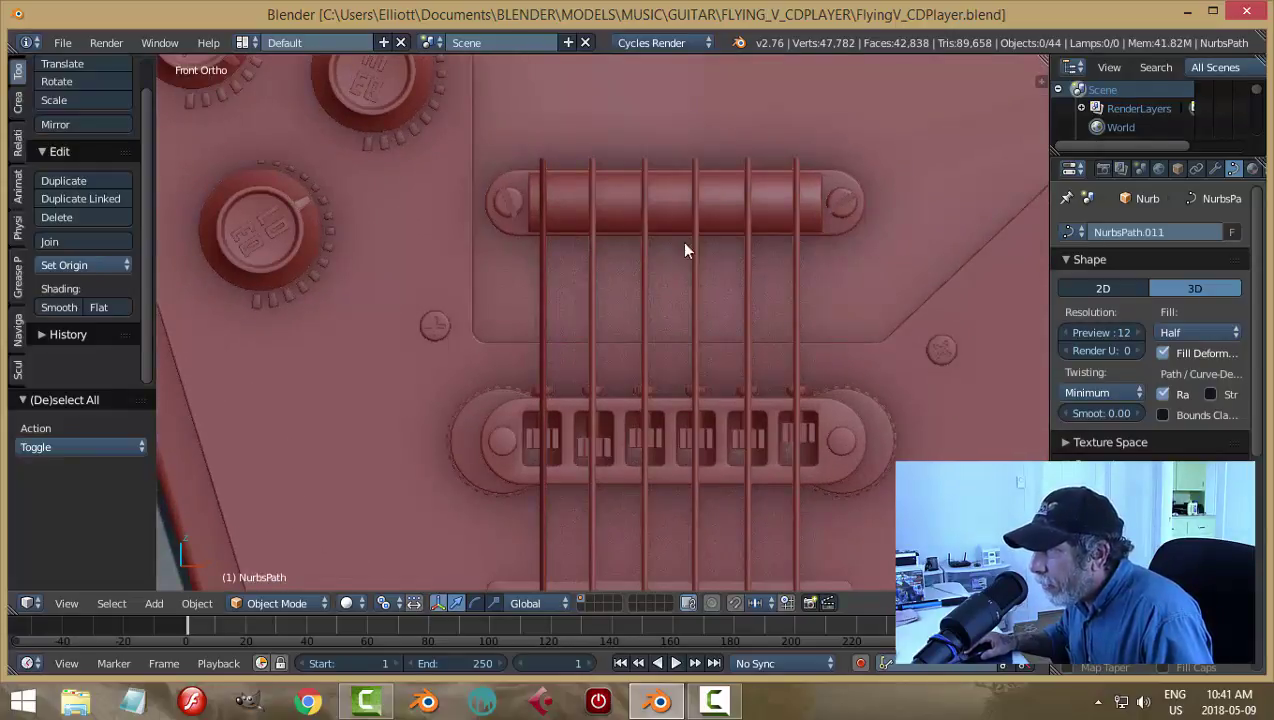
Step: Shift the upper stop bar -0.014 along X to center it under the strings, and save the file
right_click(614, 208)
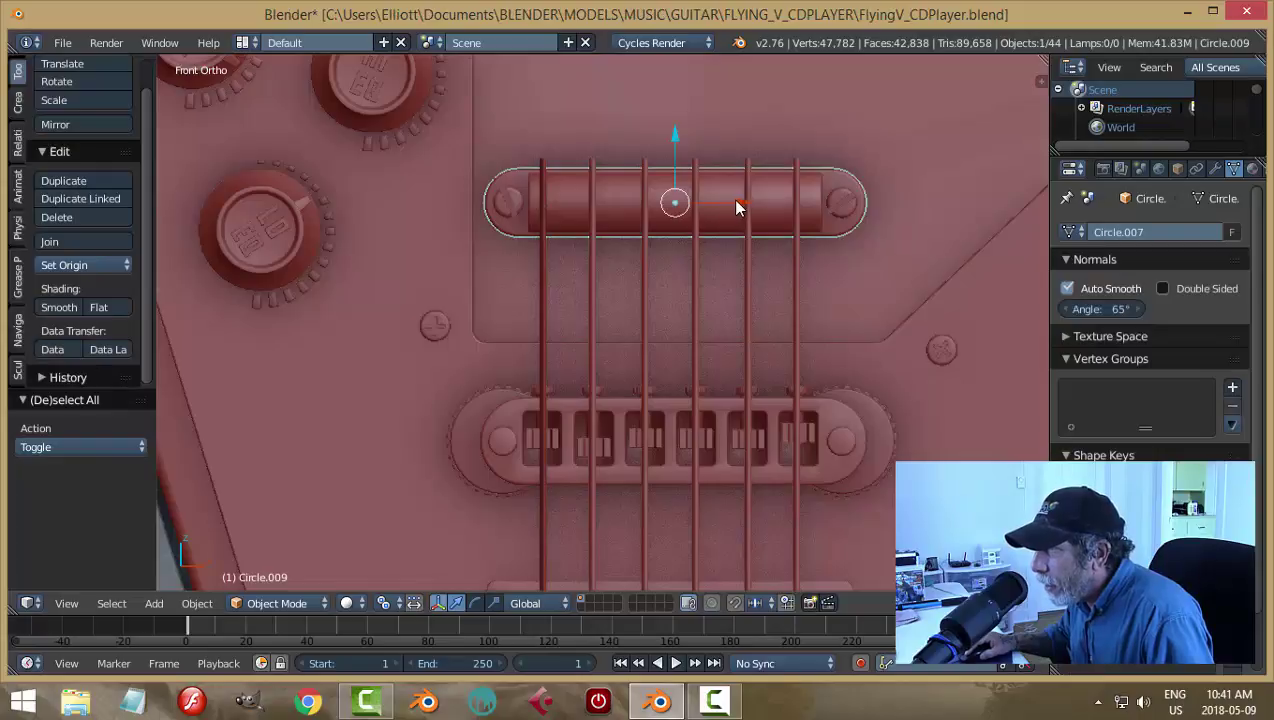
key("g")
key("x")
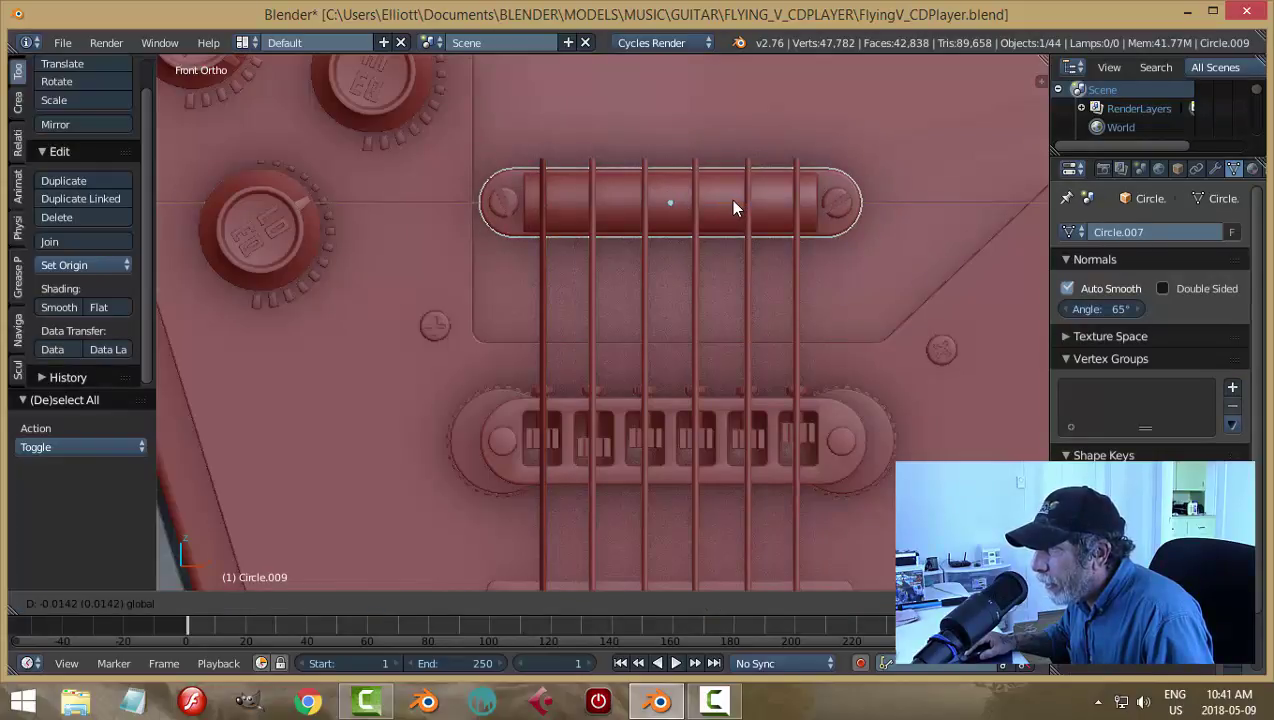
left_click(733, 207)
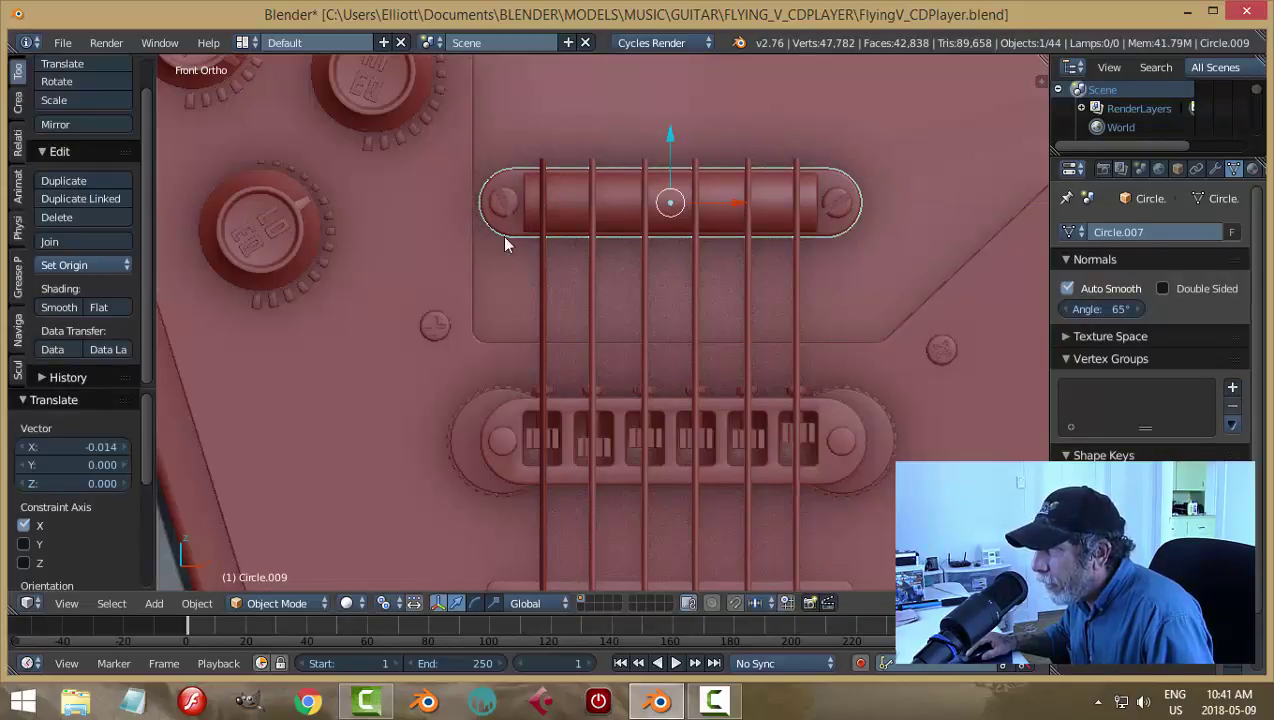
key("a")
middle_click_drag(767, 391, 747, 297)
key("ctrl+s")
left_click(756, 237)
Step: Join all six string curves into one object, with the first string as the active object
scroll(767, 347, "up", 2)
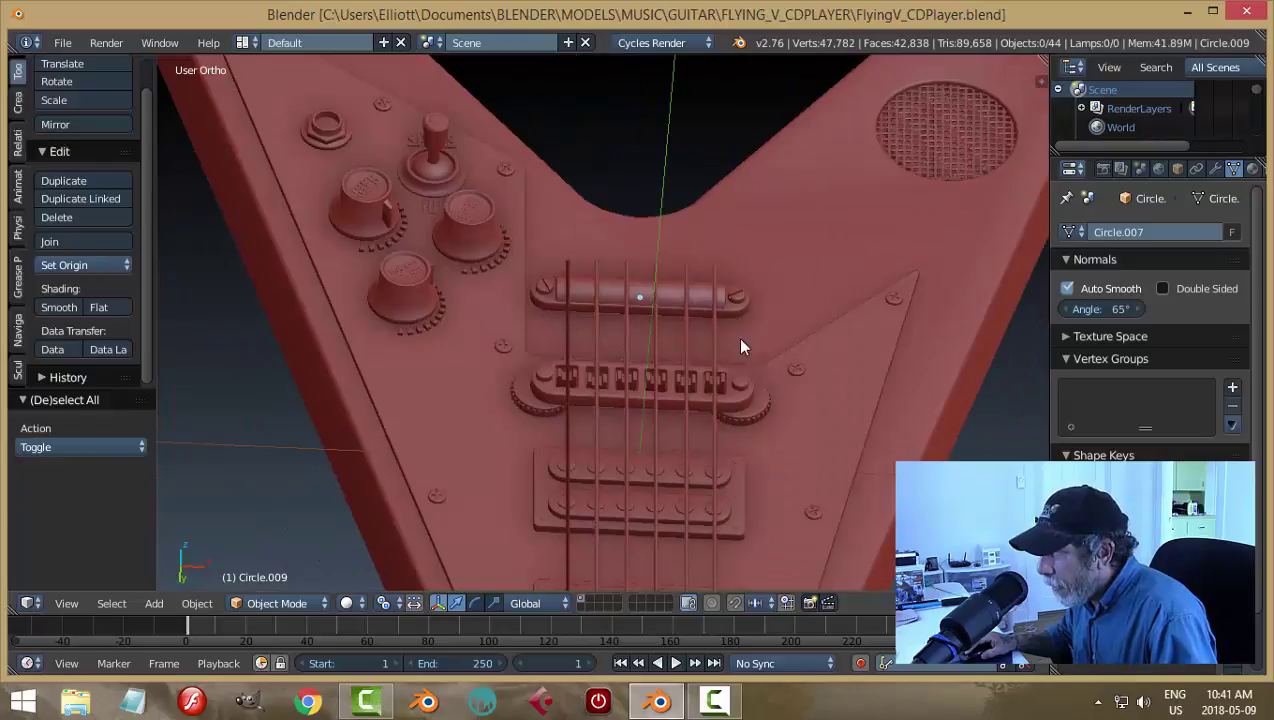
left_click(714, 325)
left_click(684, 328, "shift")
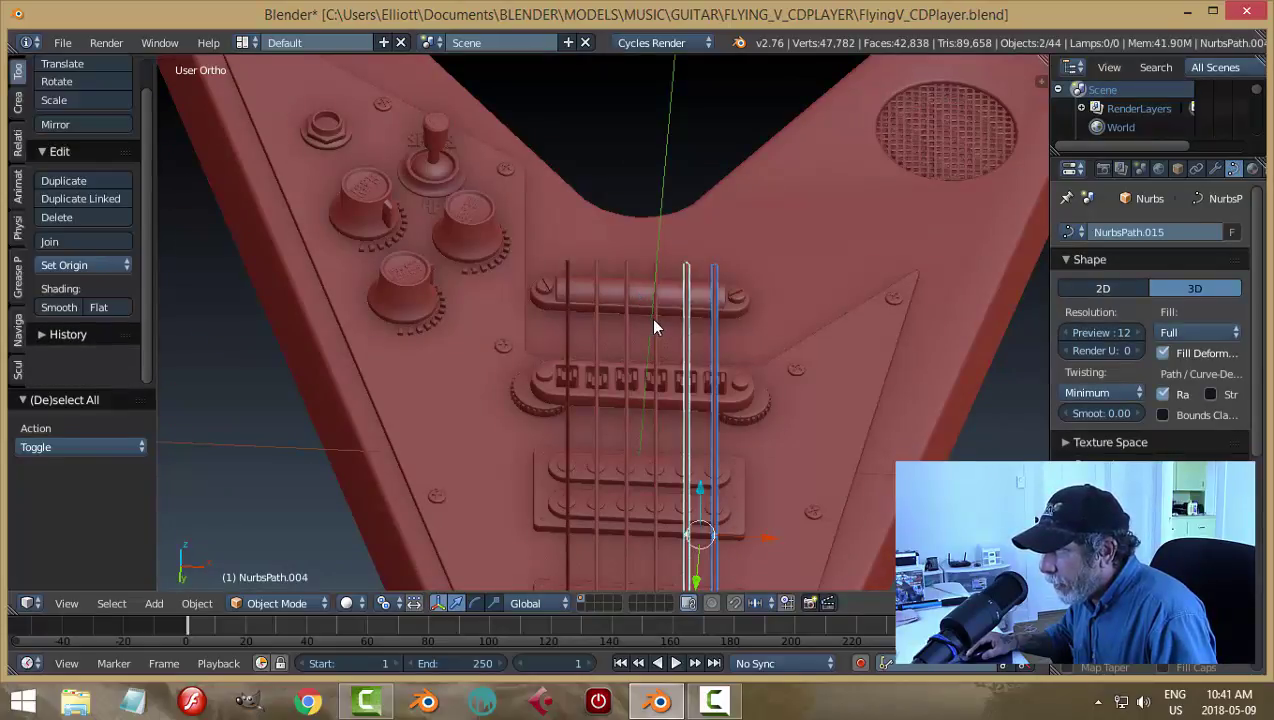
left_click(652, 326, "shift")
left_click(629, 322, "shift")
left_click(596, 311, "shift")
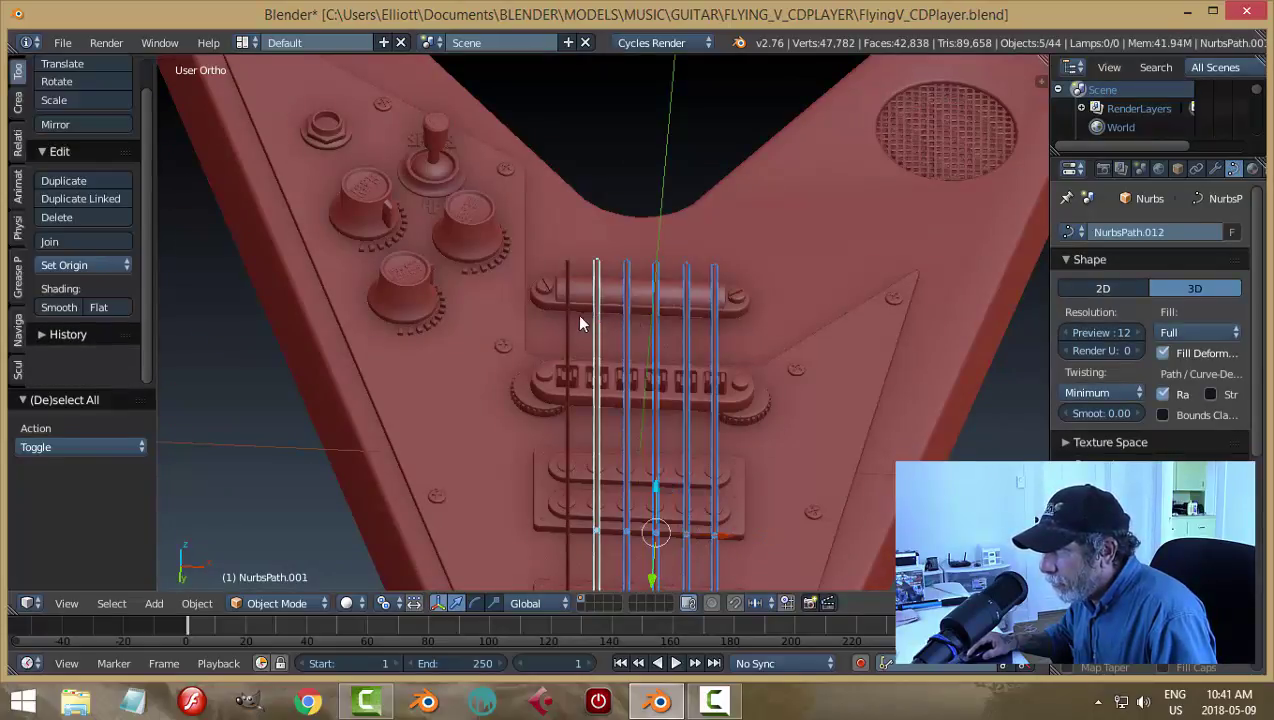
left_click(569, 317, "shift")
key("ctrl+j")
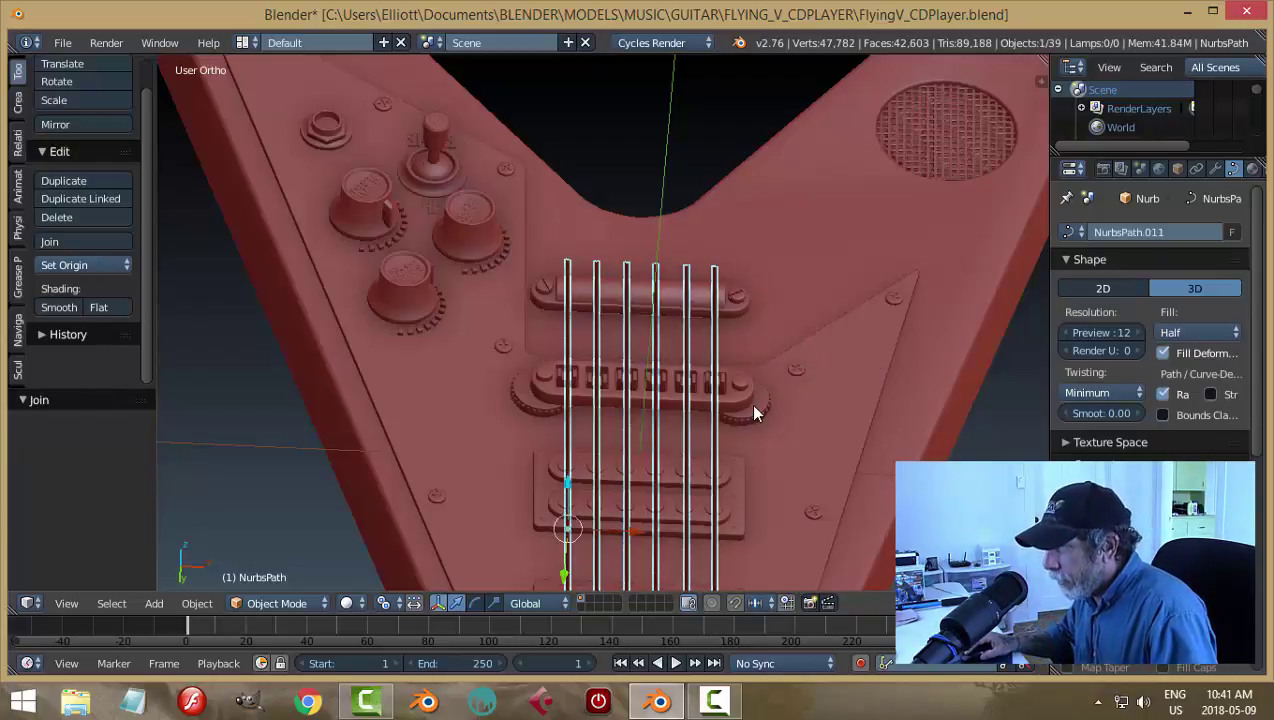
scroll(755, 412, "down", 5)
scroll(711, 375, "up", 3)
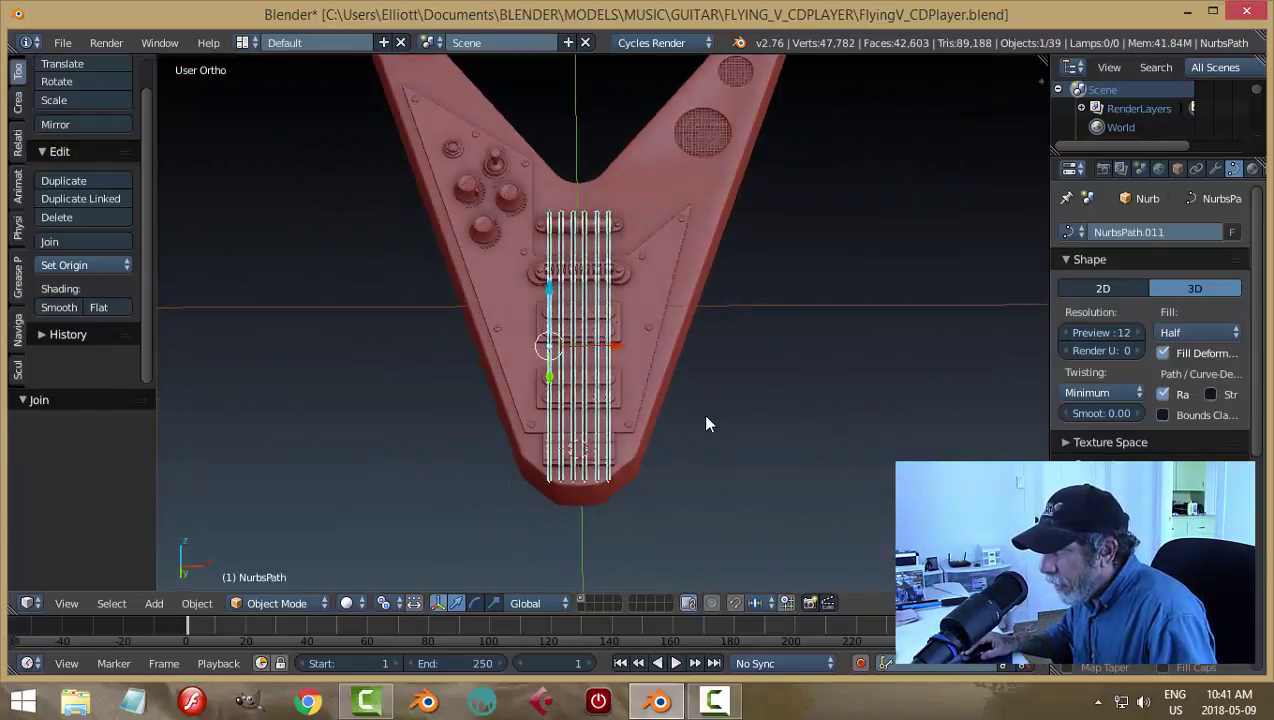
Step: Set the joined strings' origin to their geometry and enter Edit Mode on the curves
left_click(70, 265)
left_click(85, 301)
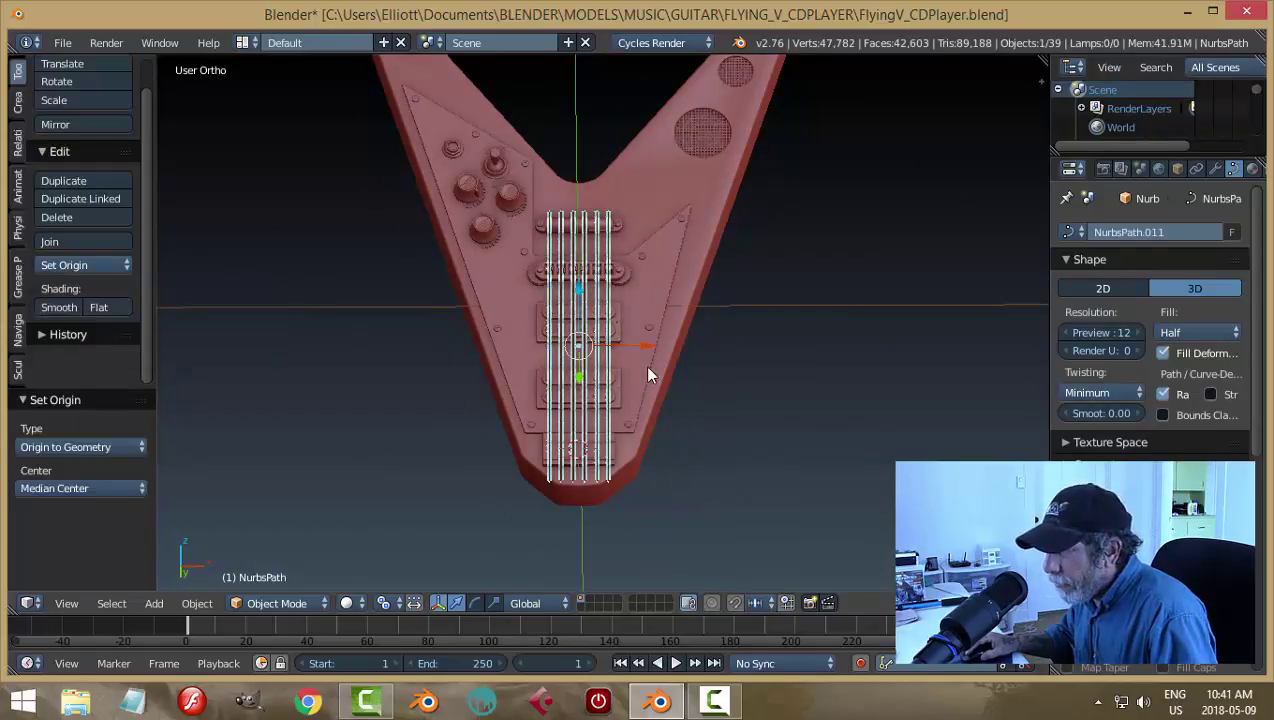
scroll(646, 366, "up", 3)
scroll(716, 368, "down", 2)
key("Tab")
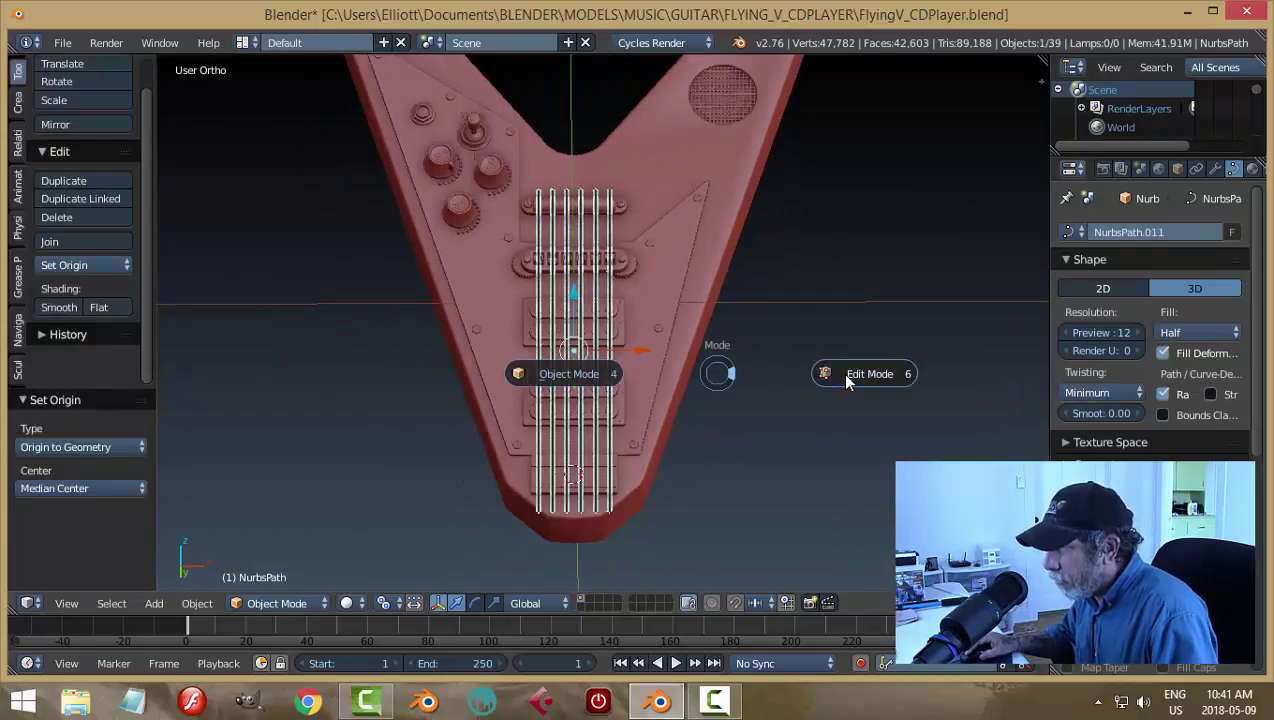
left_click(843, 372)
scroll(731, 361, "up", 2)
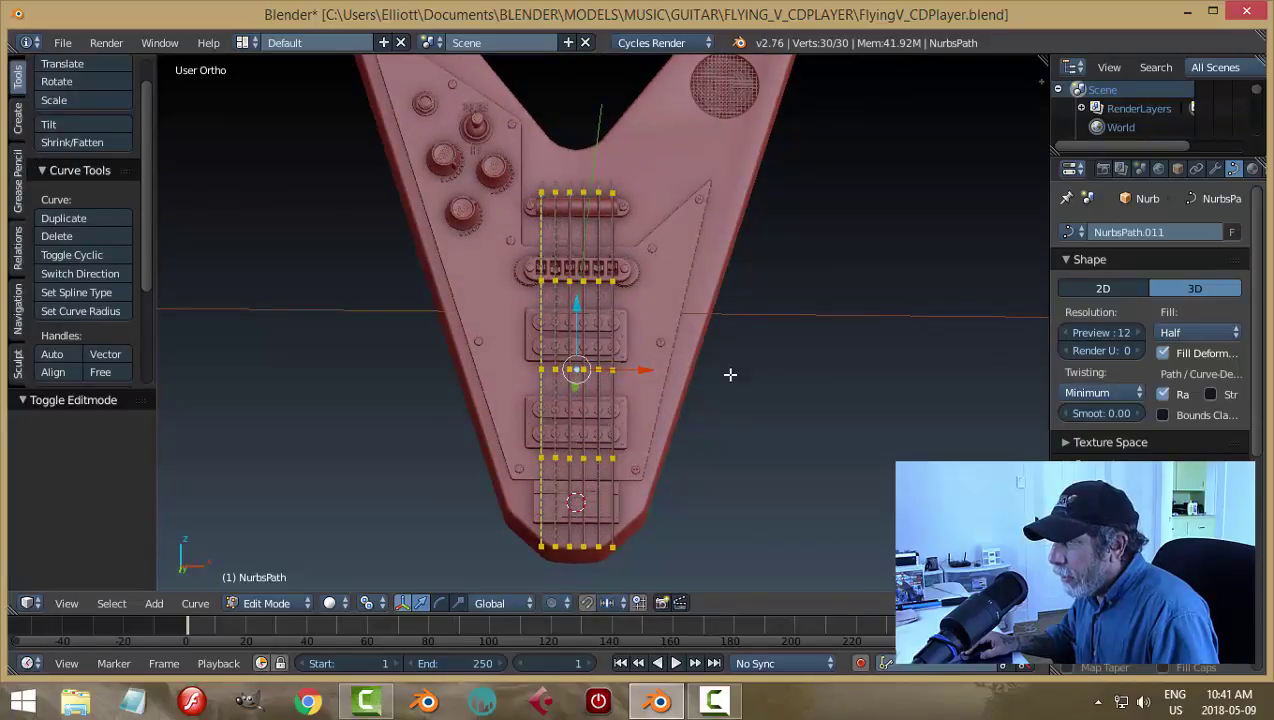
Step: Subdivide the six strings with one cut between their top two rows of control points, around the bridge and tailpiece
key("a")
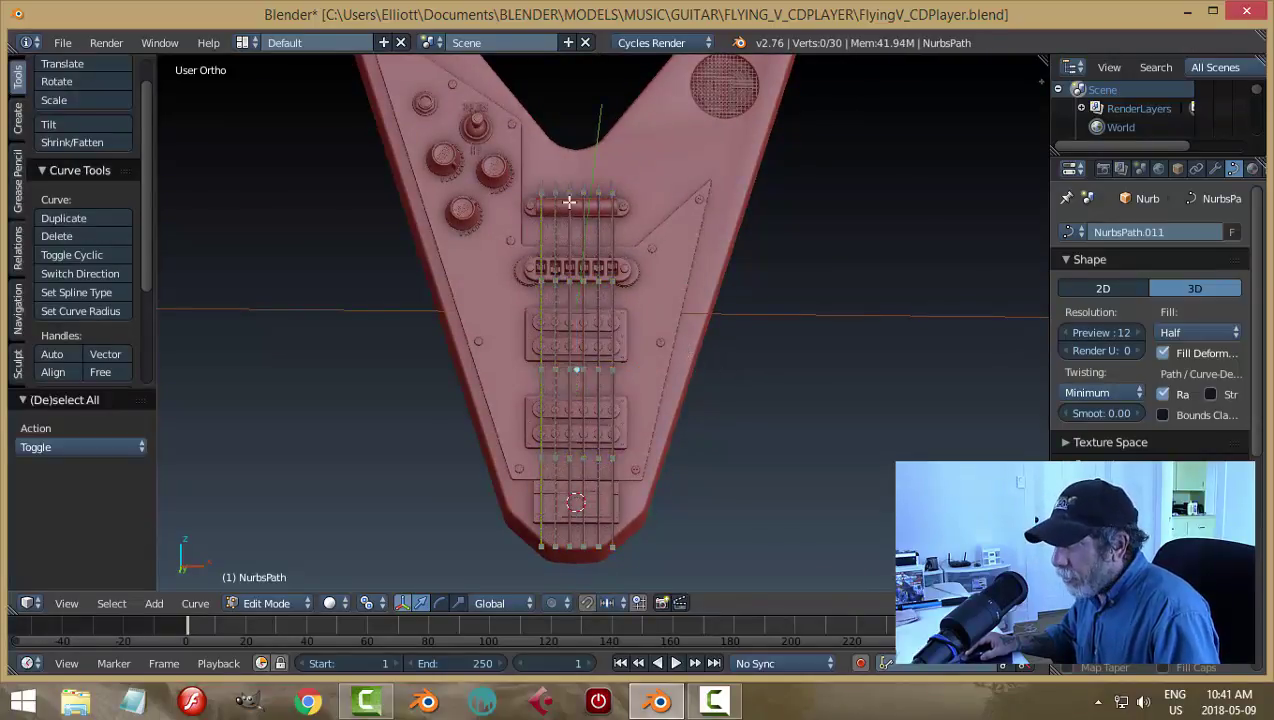
key("b")
left_click_drag(532, 176, 645, 300)
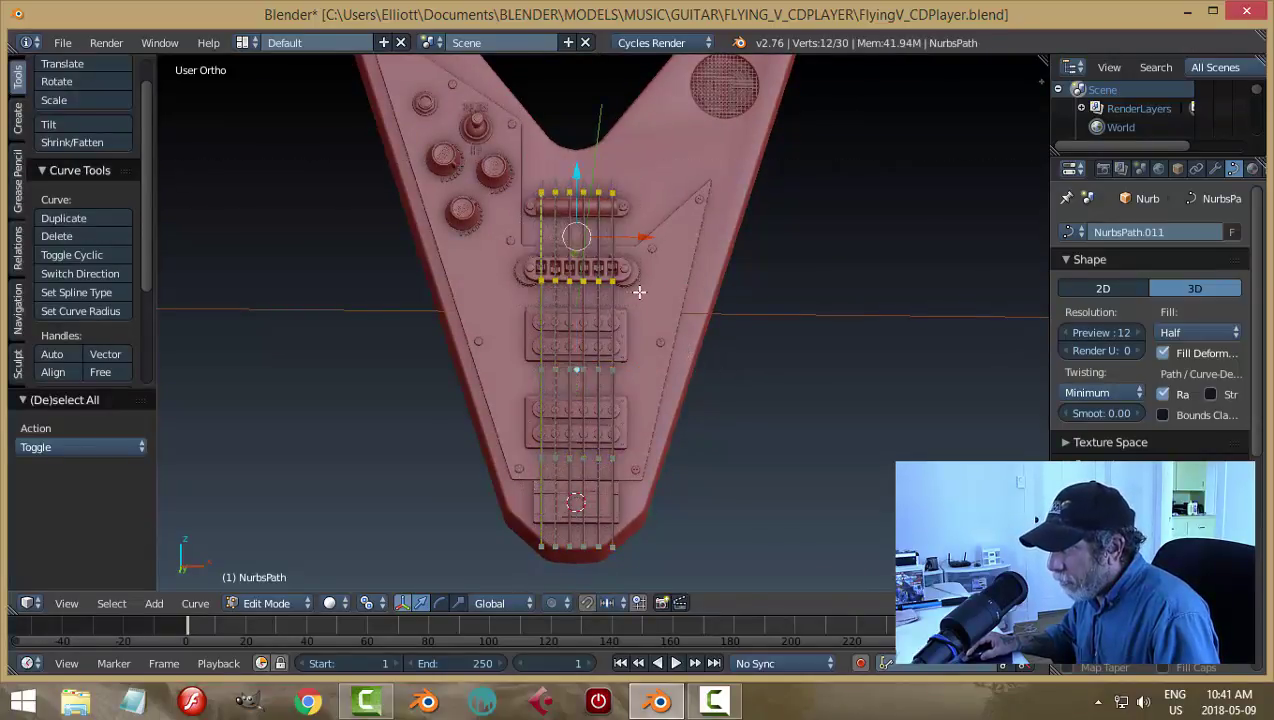
scroll(763, 268, "up", 1)
key("KP_1")
scroll(760, 265, "up", 2)
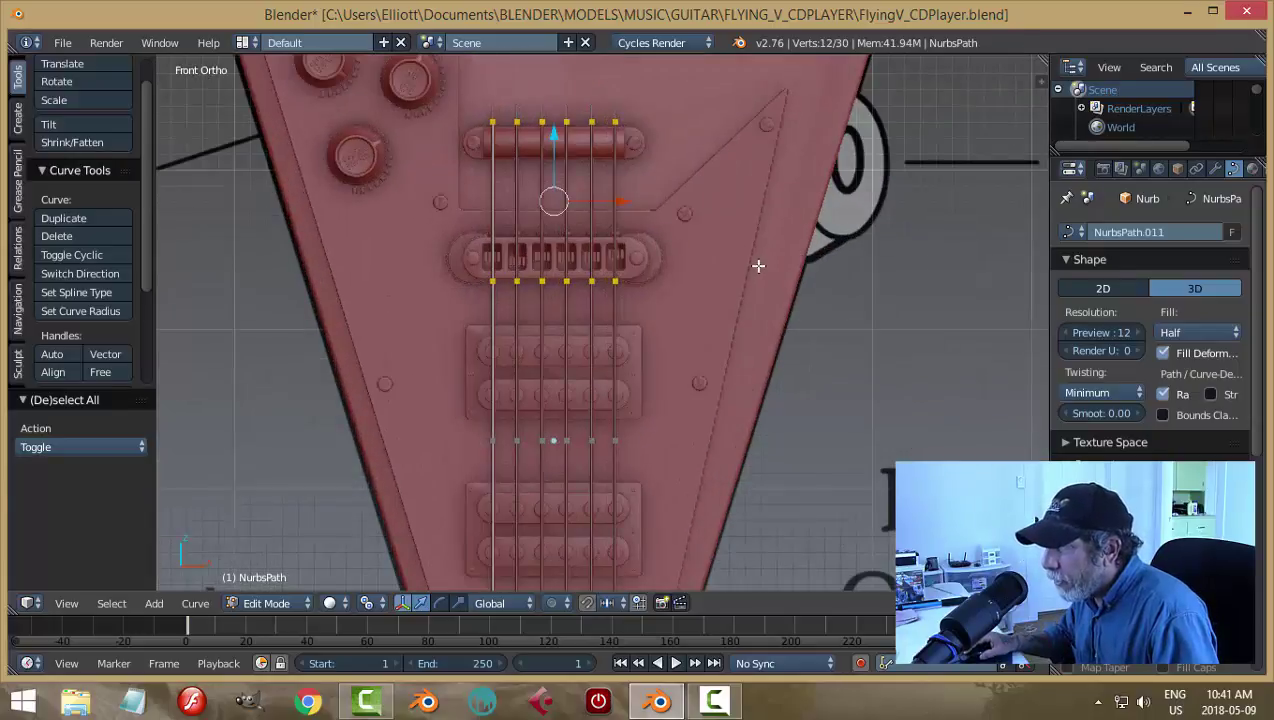
scroll(755, 255, "up", 3)
middle_click_drag(739, 221, 752, 349, "shift")
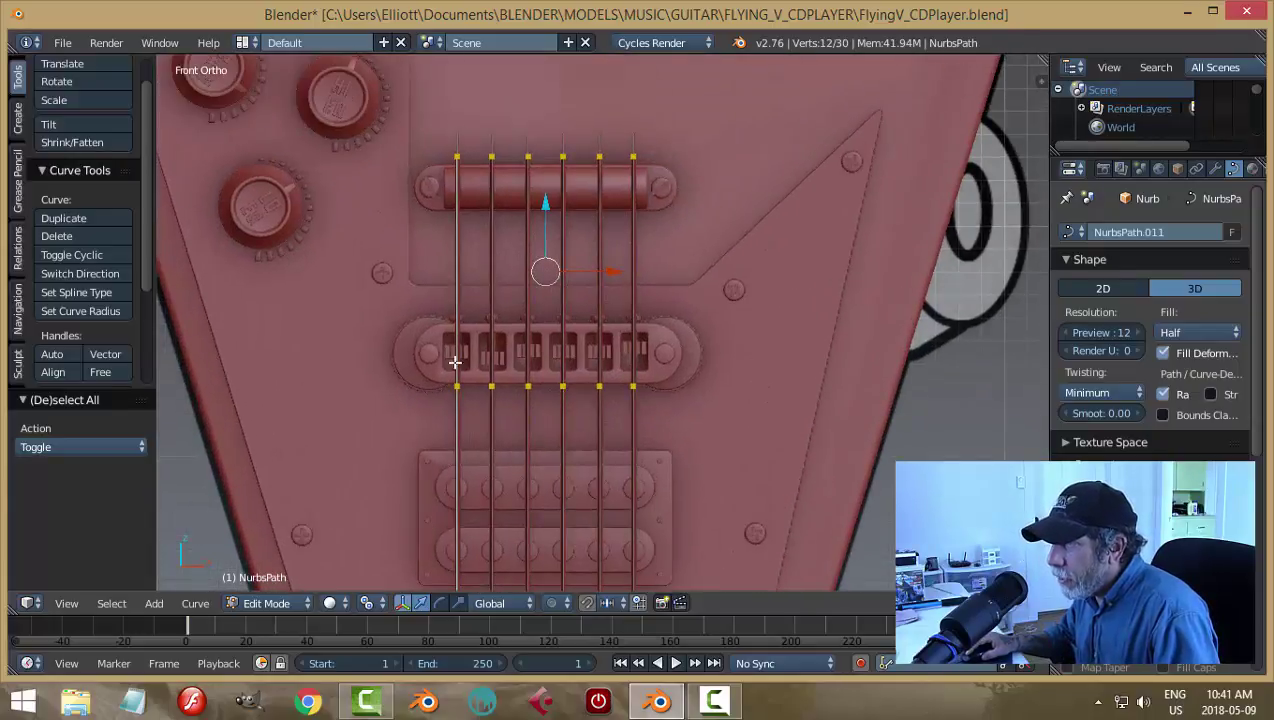
key("w")
left_click(669, 320)
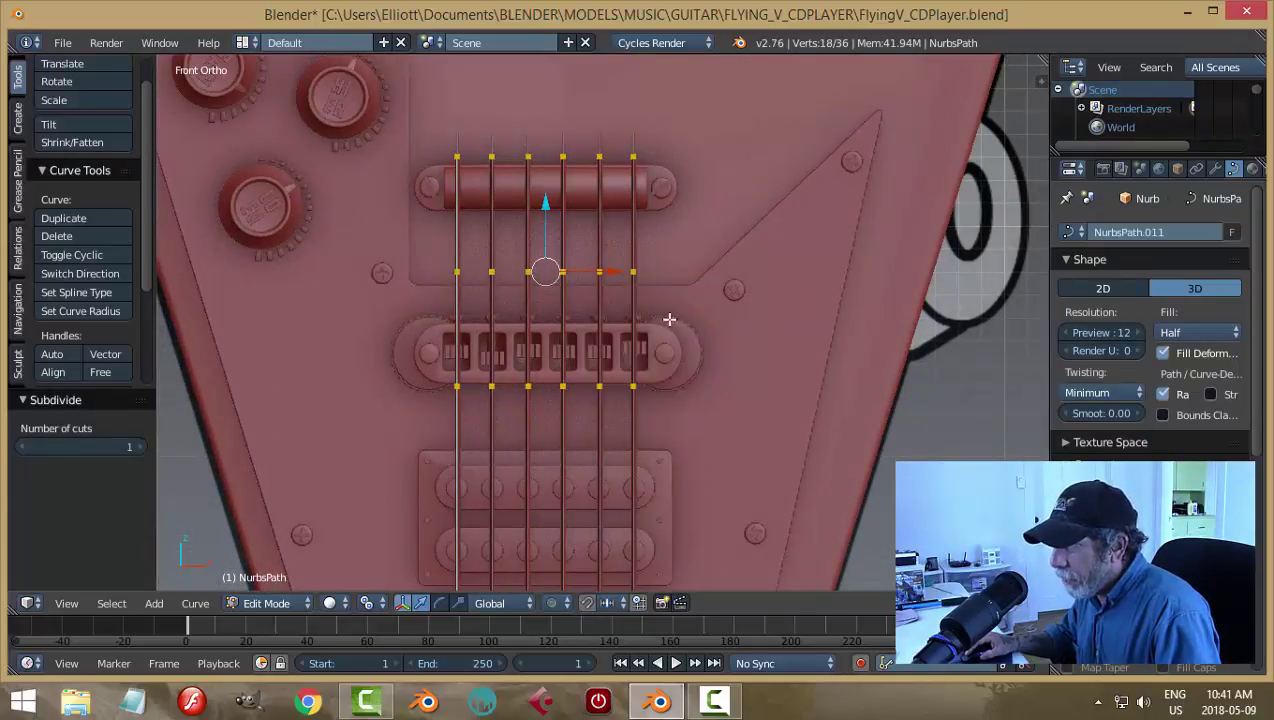
Step: Move the strings' top row of control points down about 0.159 along Z onto the tailpiece bar
key("a")
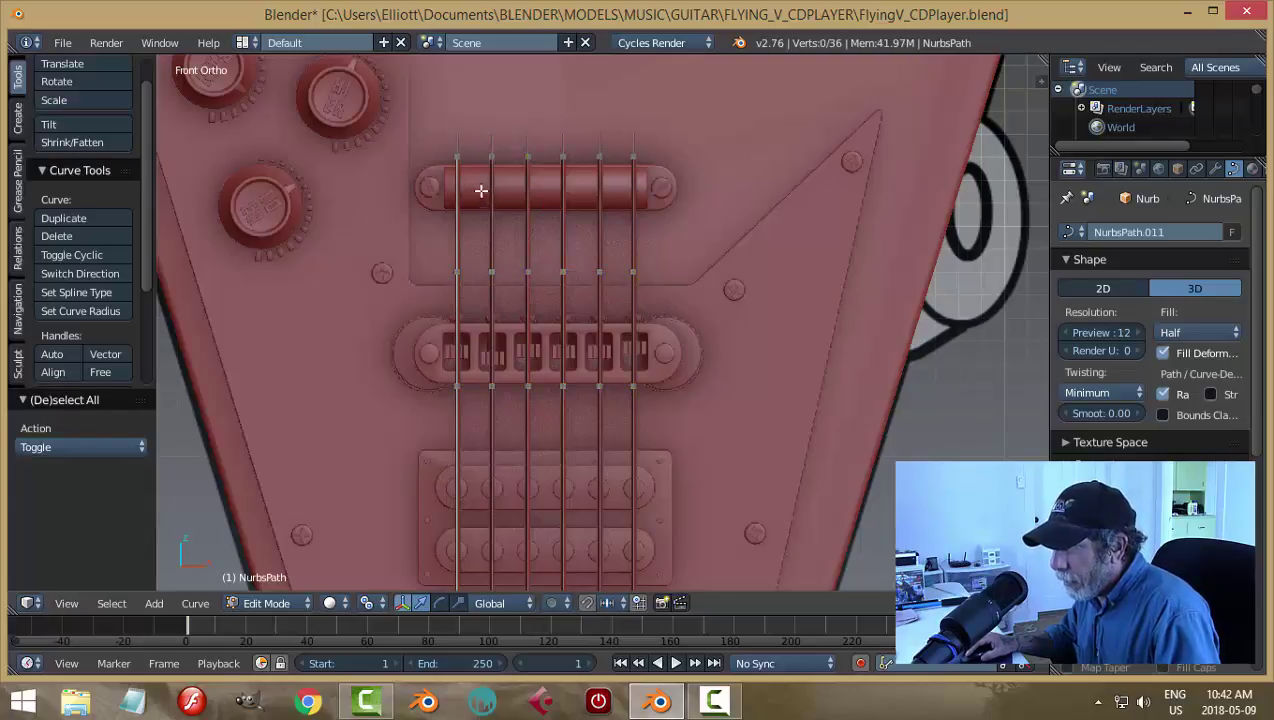
key("b")
left_click_drag(421, 122, 704, 200)
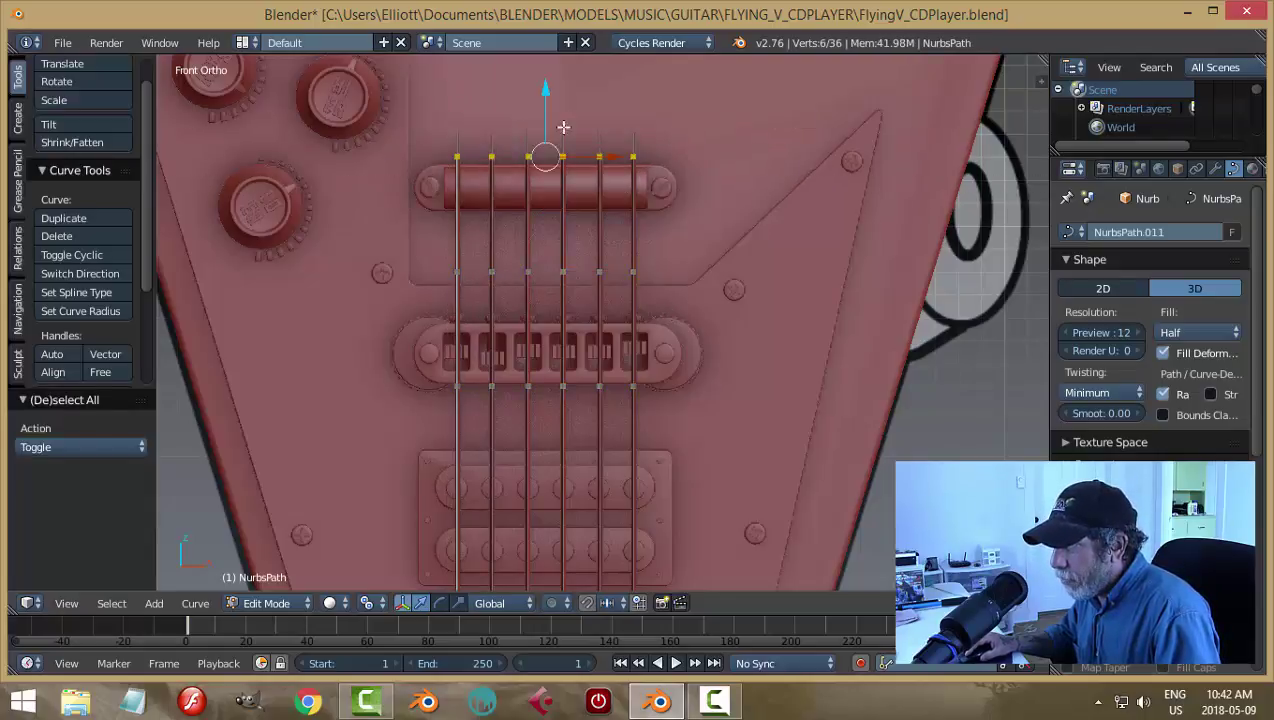
left_click_drag(547, 92, 566, 134)
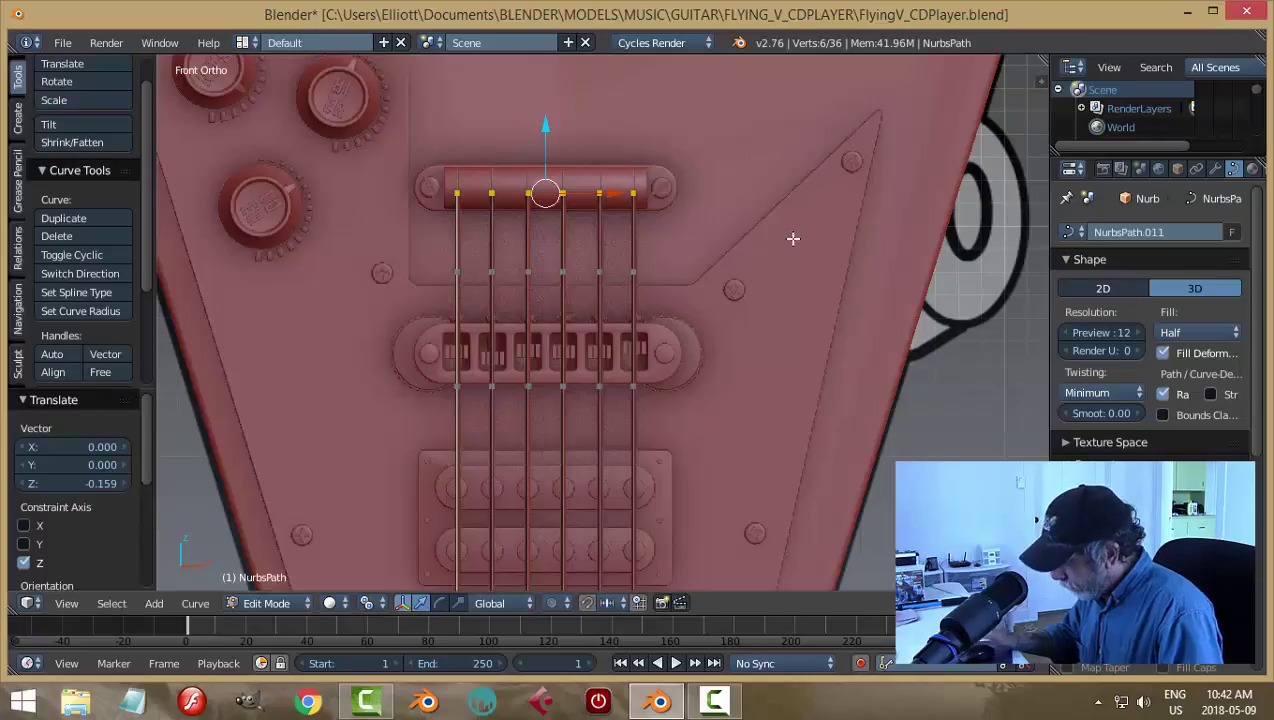
Step: Move the strings' top end points about 0.090 along Y toward the guitar body
middle_click_drag(790, 238, 793, 238)
key("KP_3")
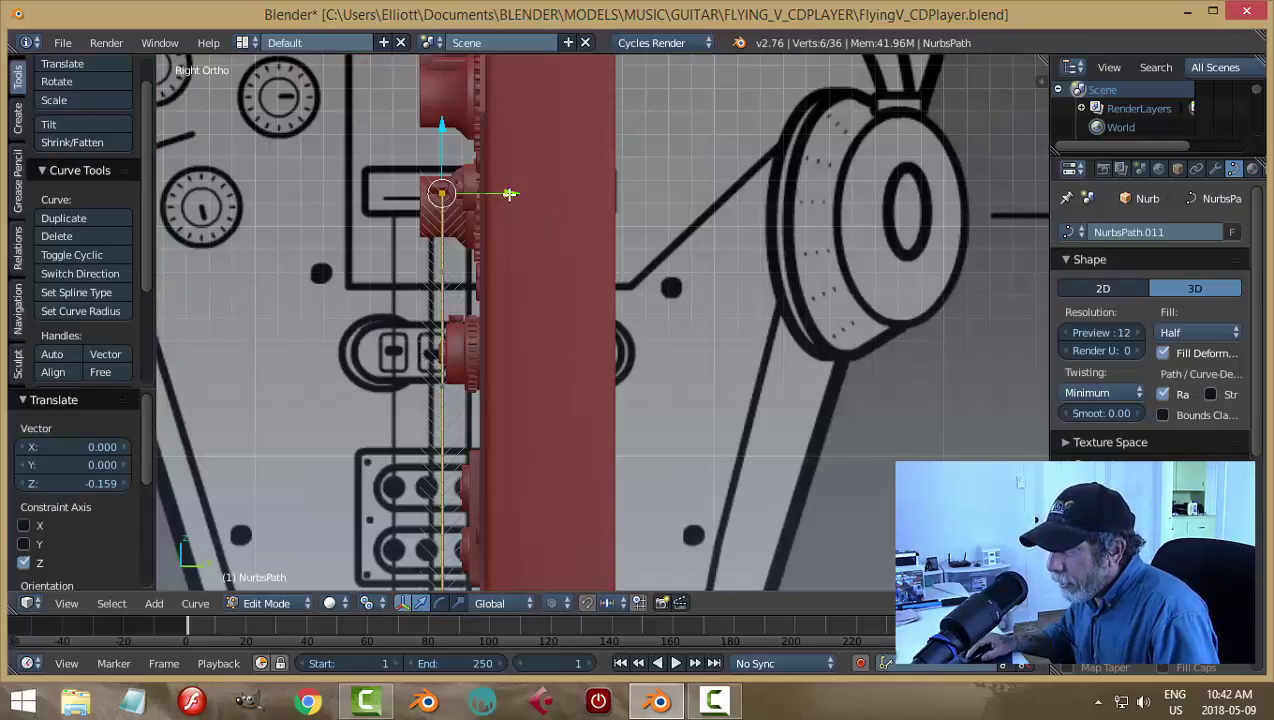
left_click_drag(509, 193, 526, 200)
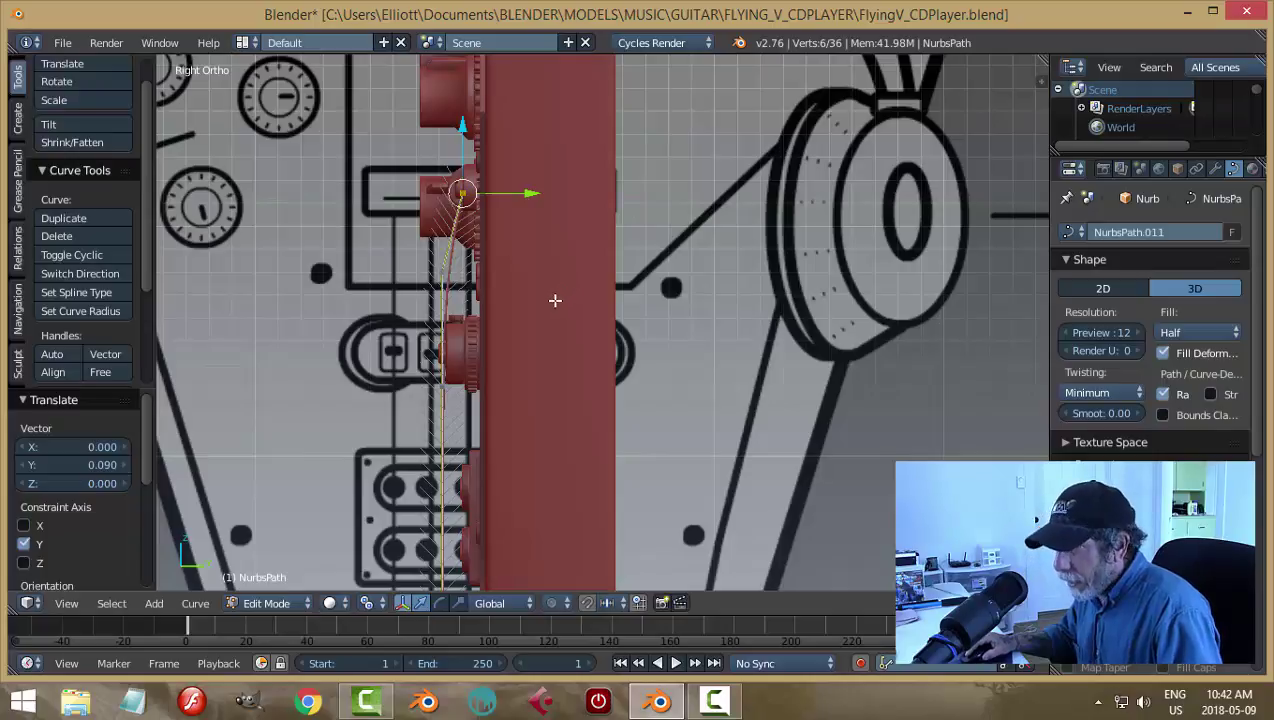
Step: Check the bent strings in Object Mode, and move their top end points about 0.047 further along Y toward the body
key("Tab")
left_click(492, 299)
middle_click_drag(492, 299, 595, 357)
key("Tab")
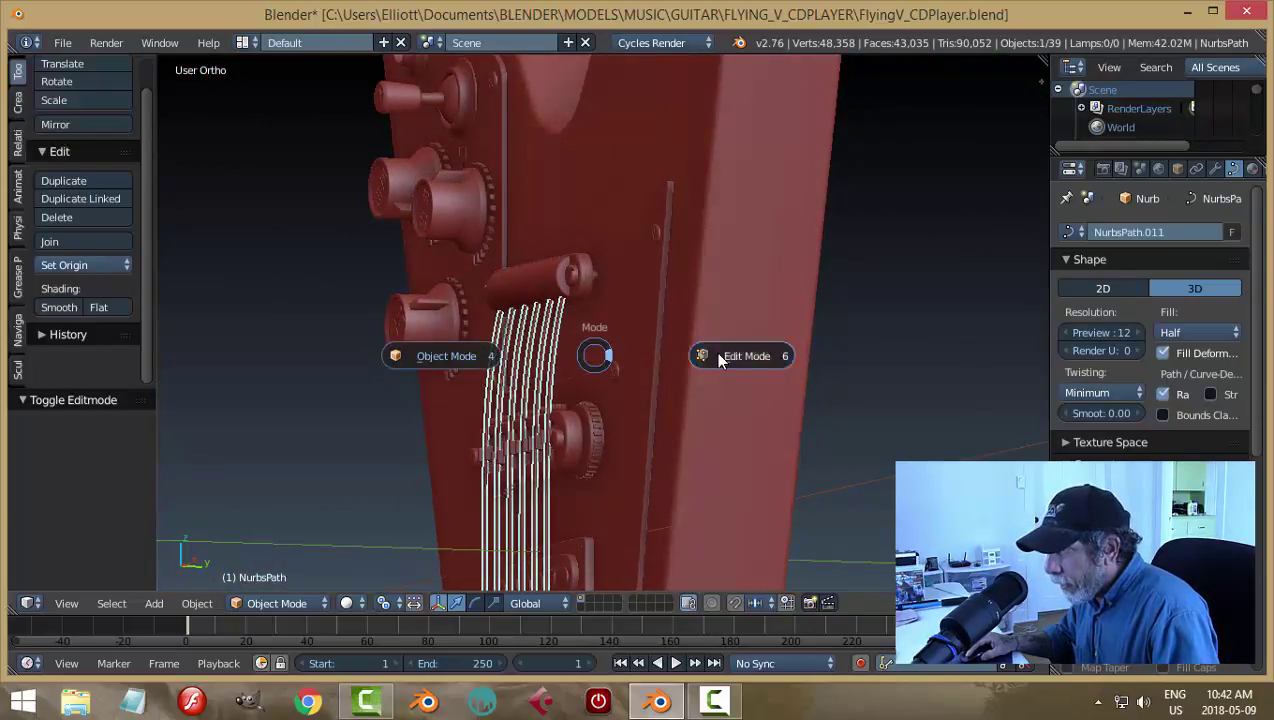
left_click(720, 356)
key("KP_3")
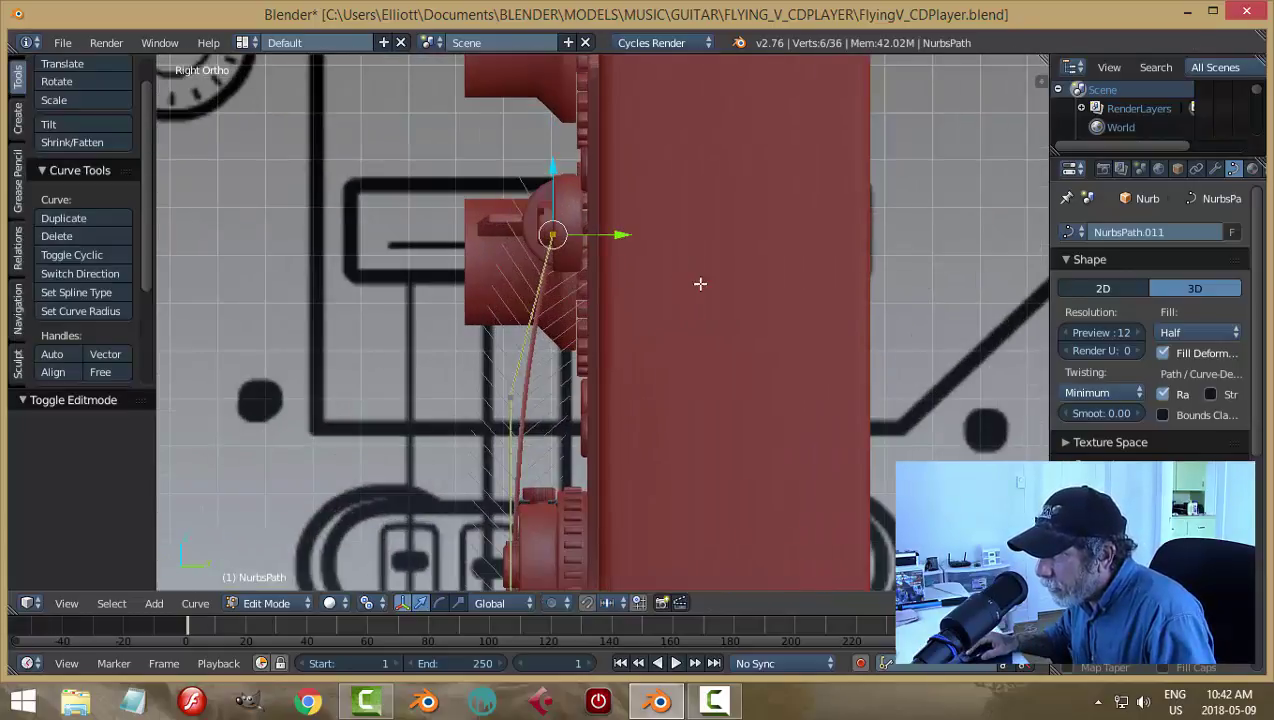
middle_click_drag(700, 284, 769, 398, "shift")
scroll(748, 418, "up", 1)
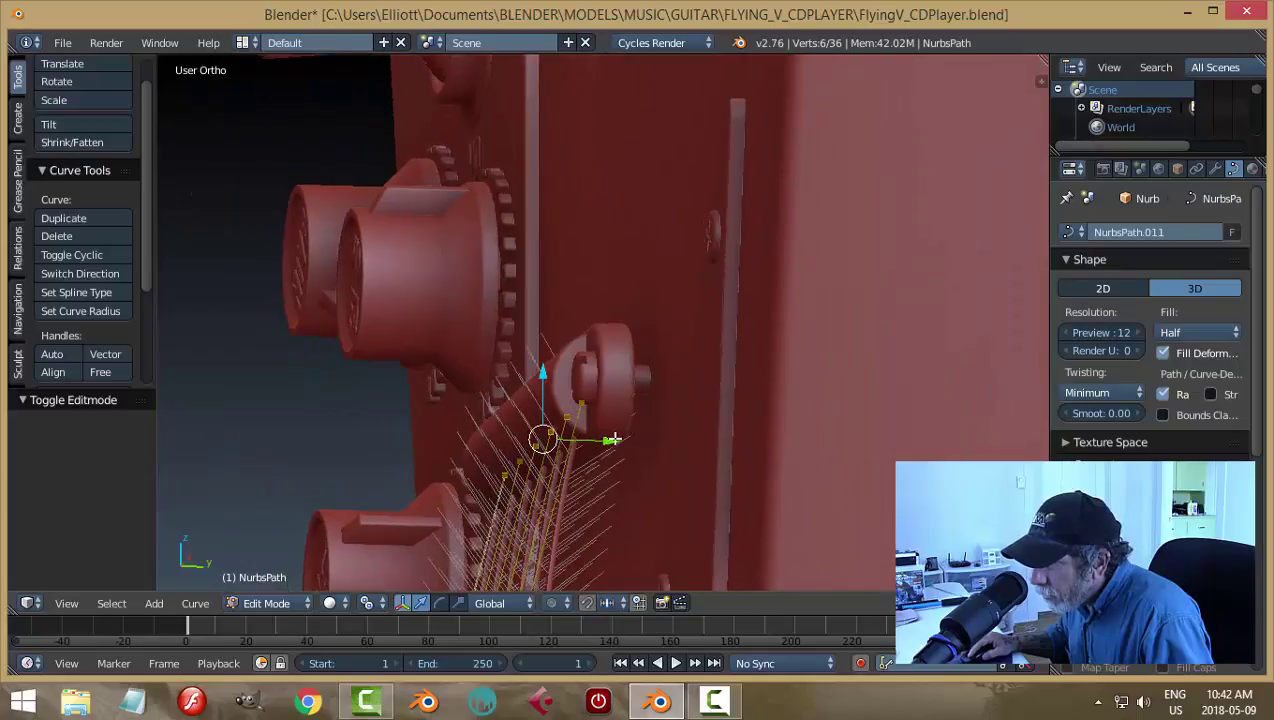
left_click_drag(612, 440, 638, 445)
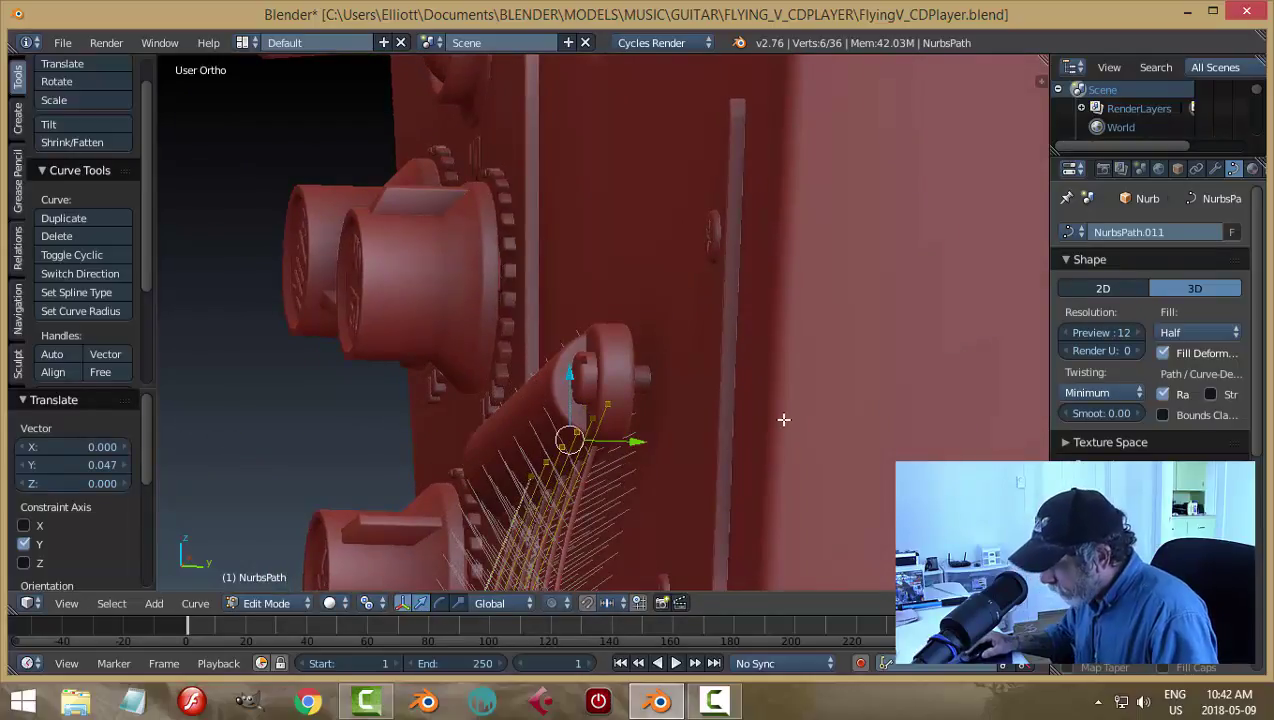
Step: Examine from several angles how the bent strings run over the bridge and meet the tailpiece
key("Tab")
left_click(665, 423)
middle_click_drag(674, 424, 598, 465)
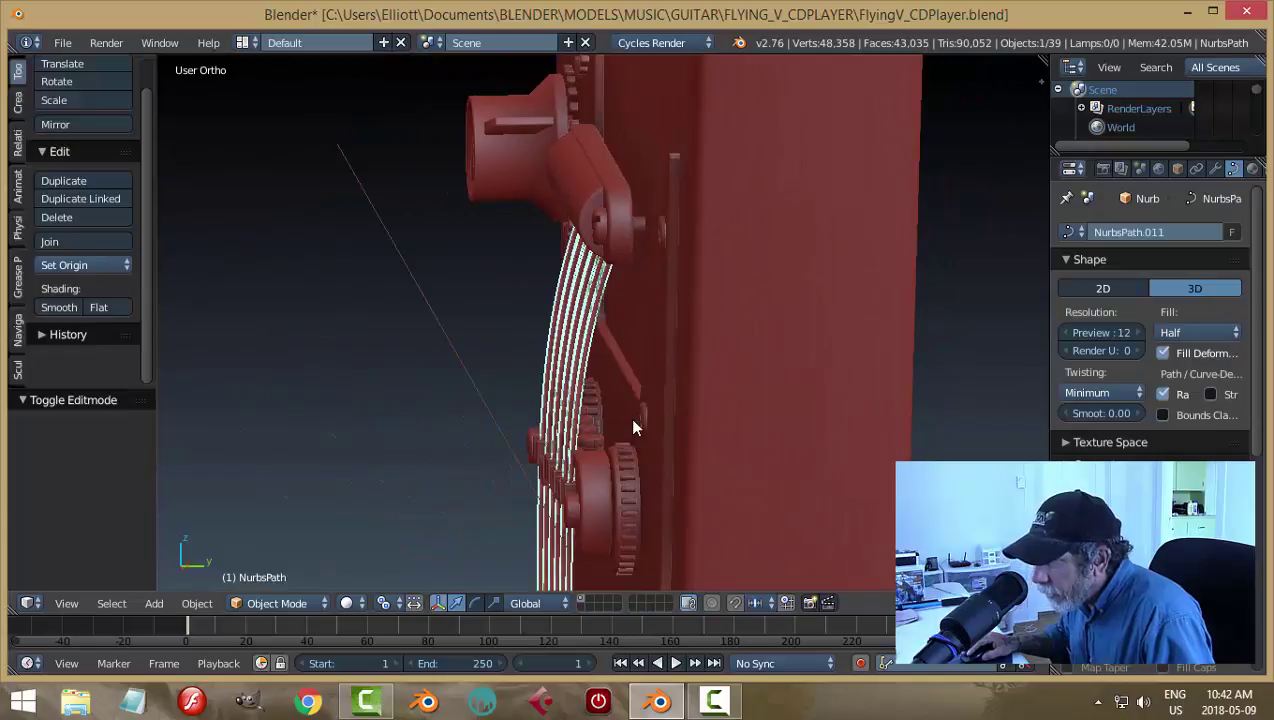
key("Tab")
left_click(775, 418)
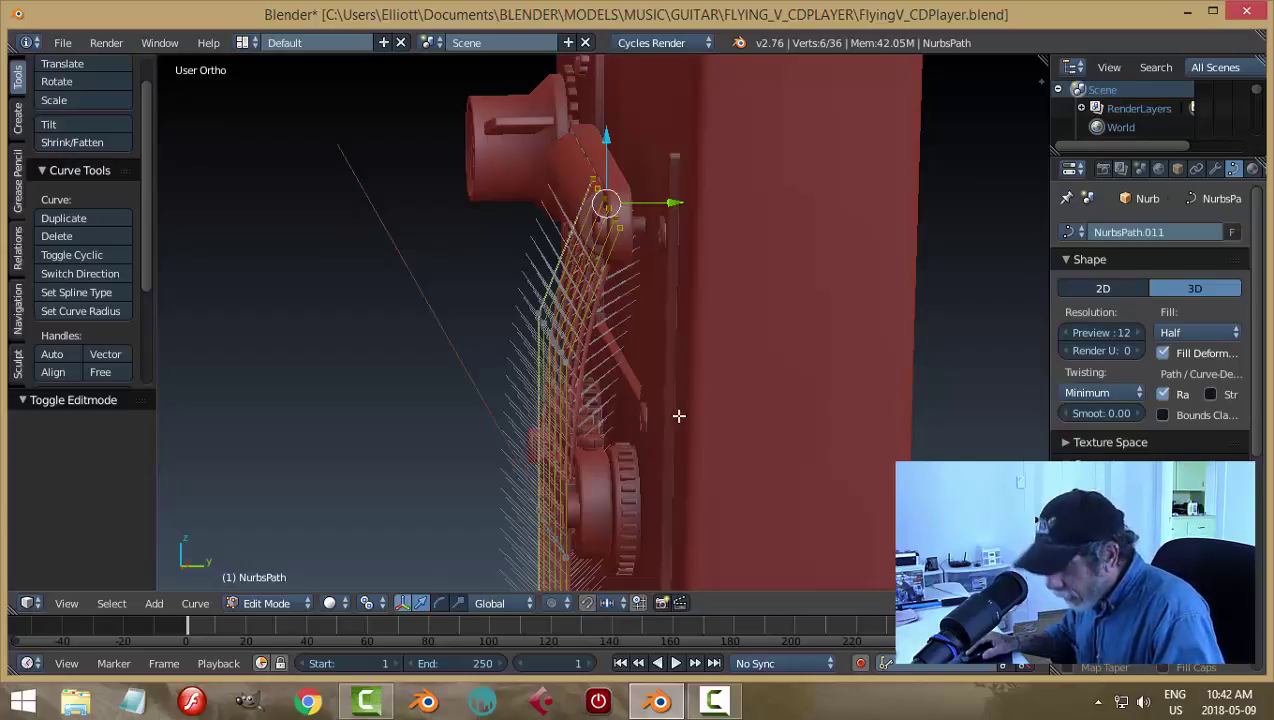
key("a")
key("KP_1")
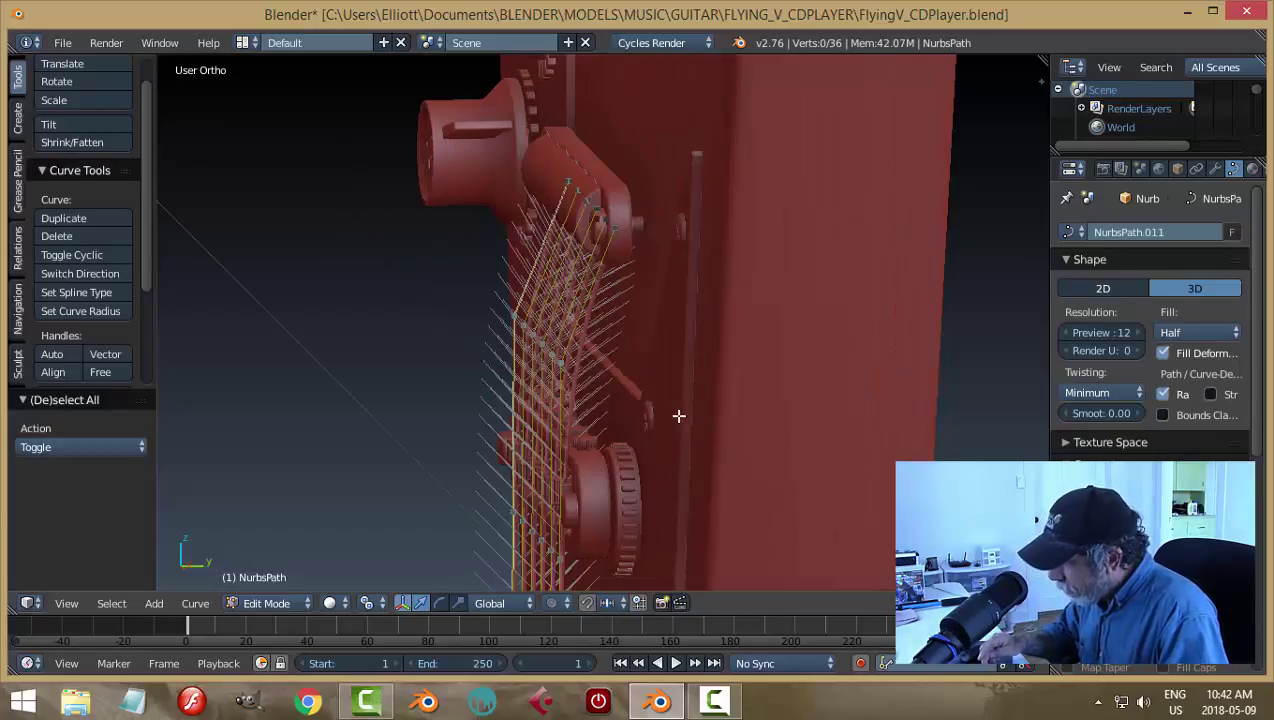
scroll(621, 397, "up", 5)
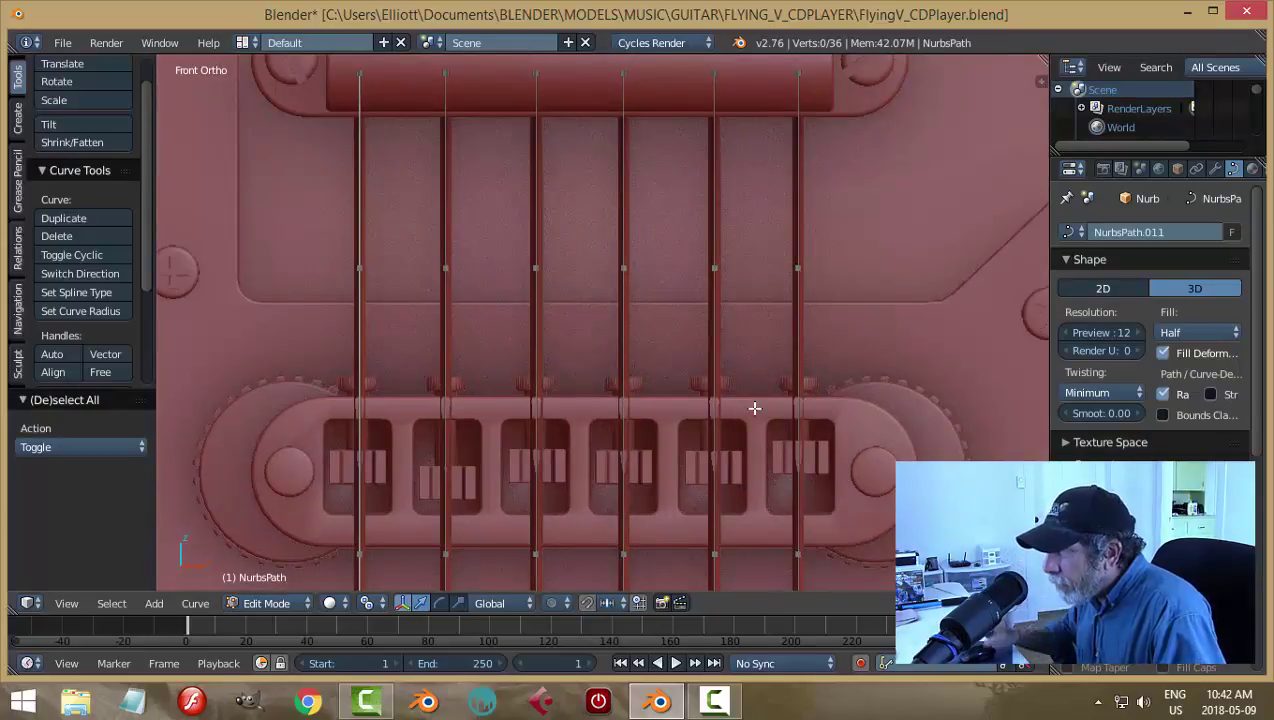
scroll(757, 409, "down", 6)
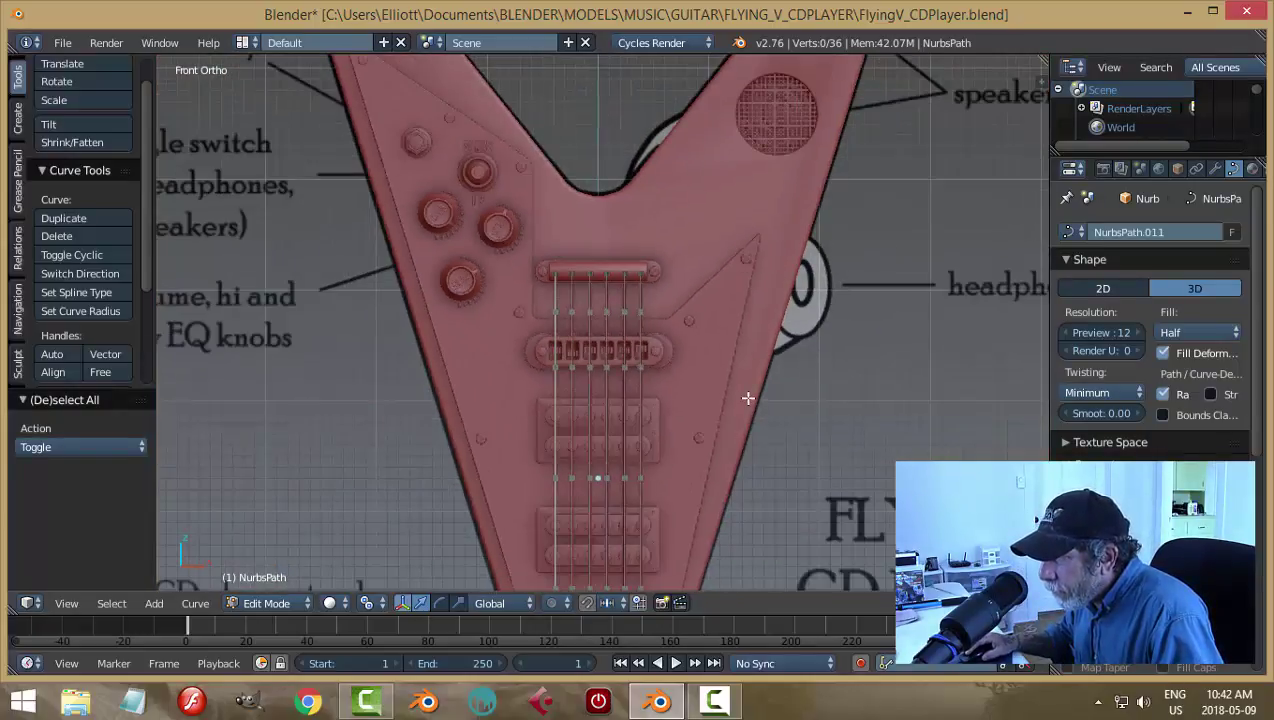
middle_click_drag(748, 397, 609, 387)
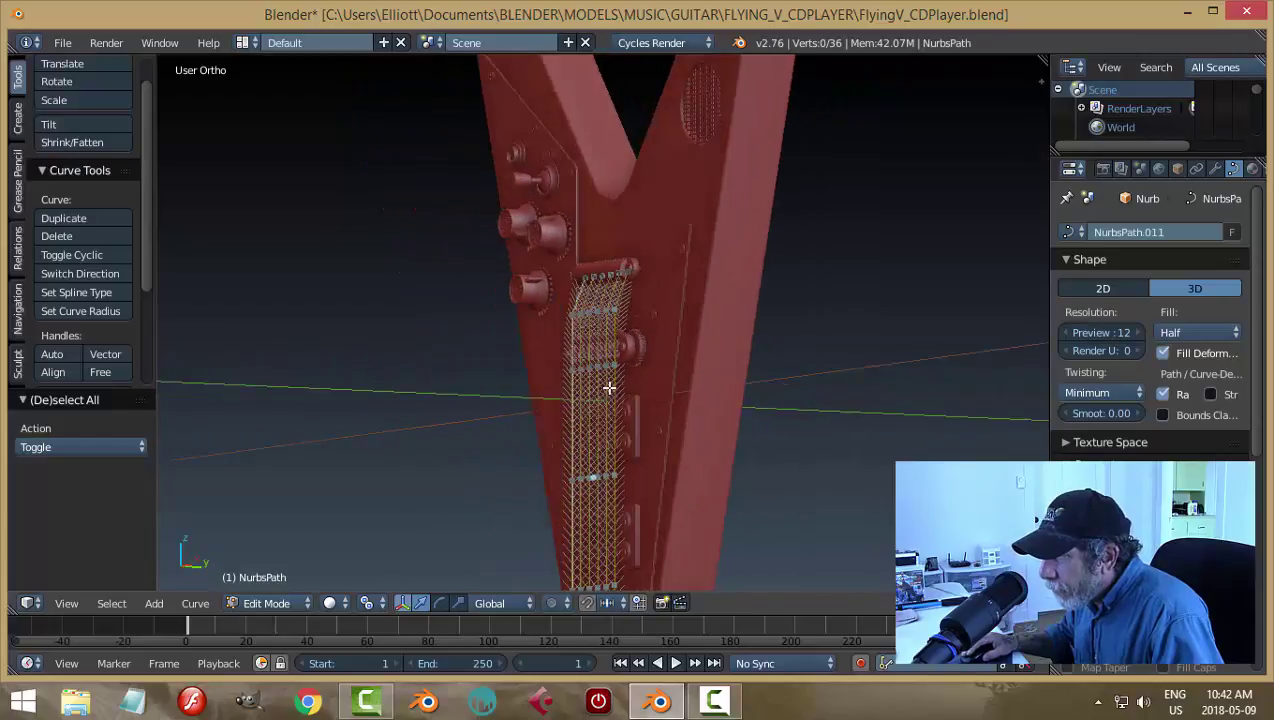
key("Tab")
left_click(457, 387)
scroll(674, 308, "up", 4)
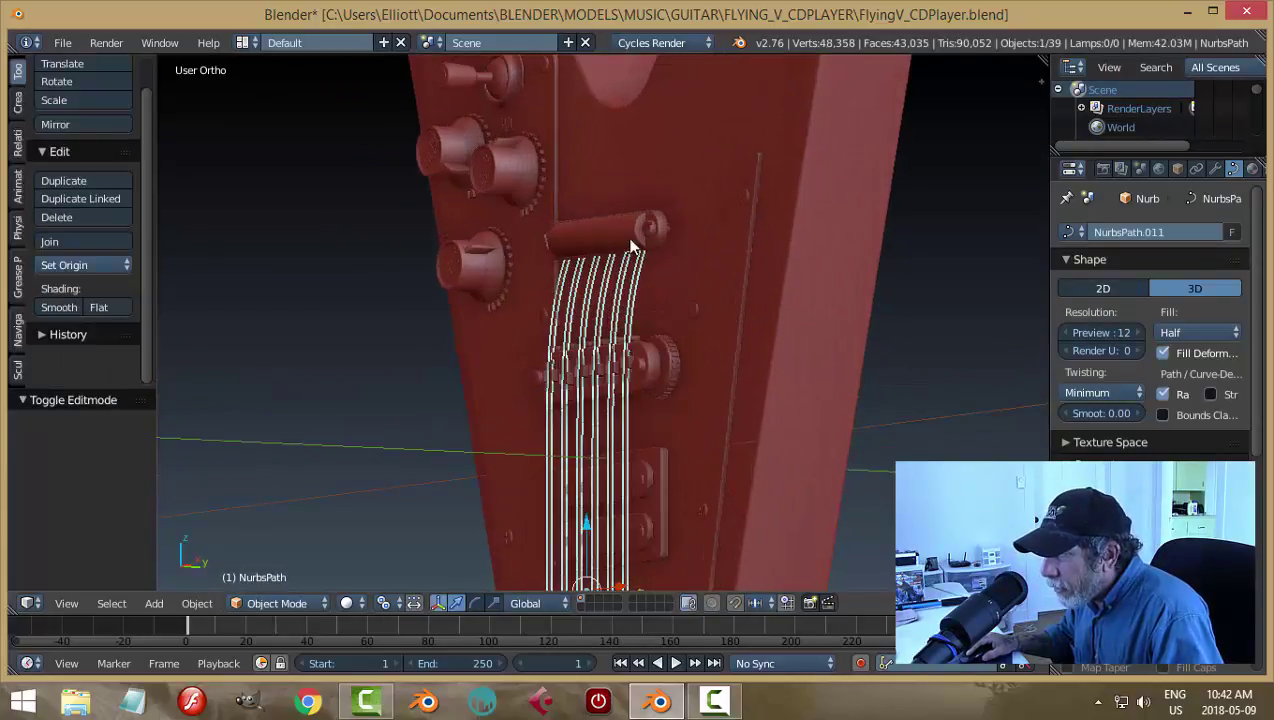
Step: Move the tailpiece bar slightly along Y, away from the guitar body
right_click(631, 245)
mouse_move(658, 253)
middle_mouse_down()
mouse_move(666, 295)
mouse_move(671, 250)
middle_mouse_up()
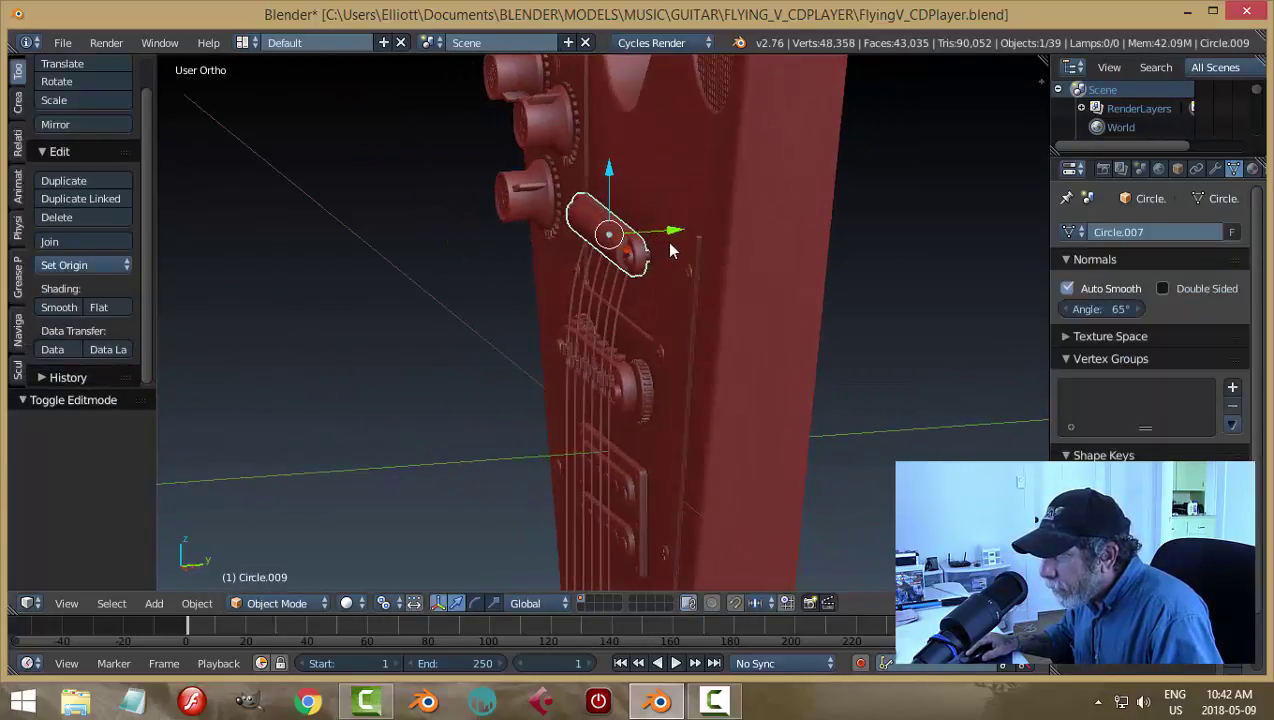
left_click_drag(674, 233, 668, 231)
key("a")
middle_click_drag(662, 308, 672, 270)
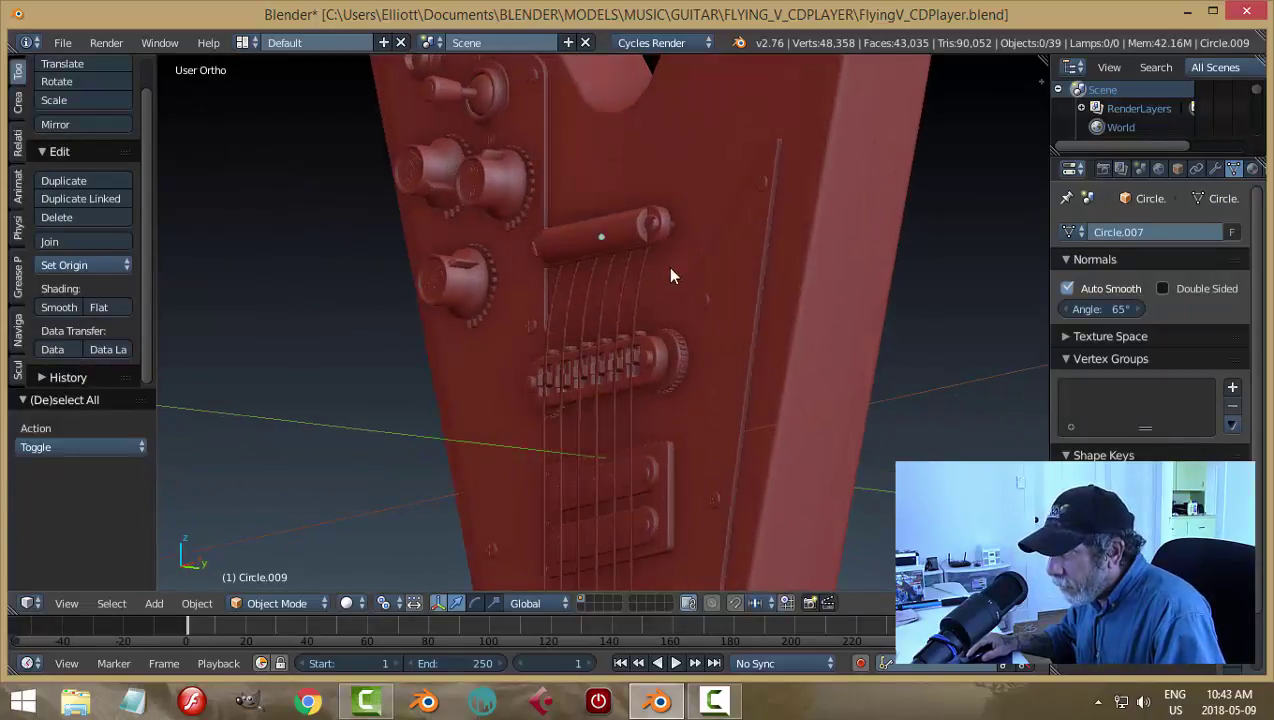
Step: Move the strings' top end points about -0.037 along Y to fit the repositioned tailpiece
right_click(628, 283)
key("Tab")
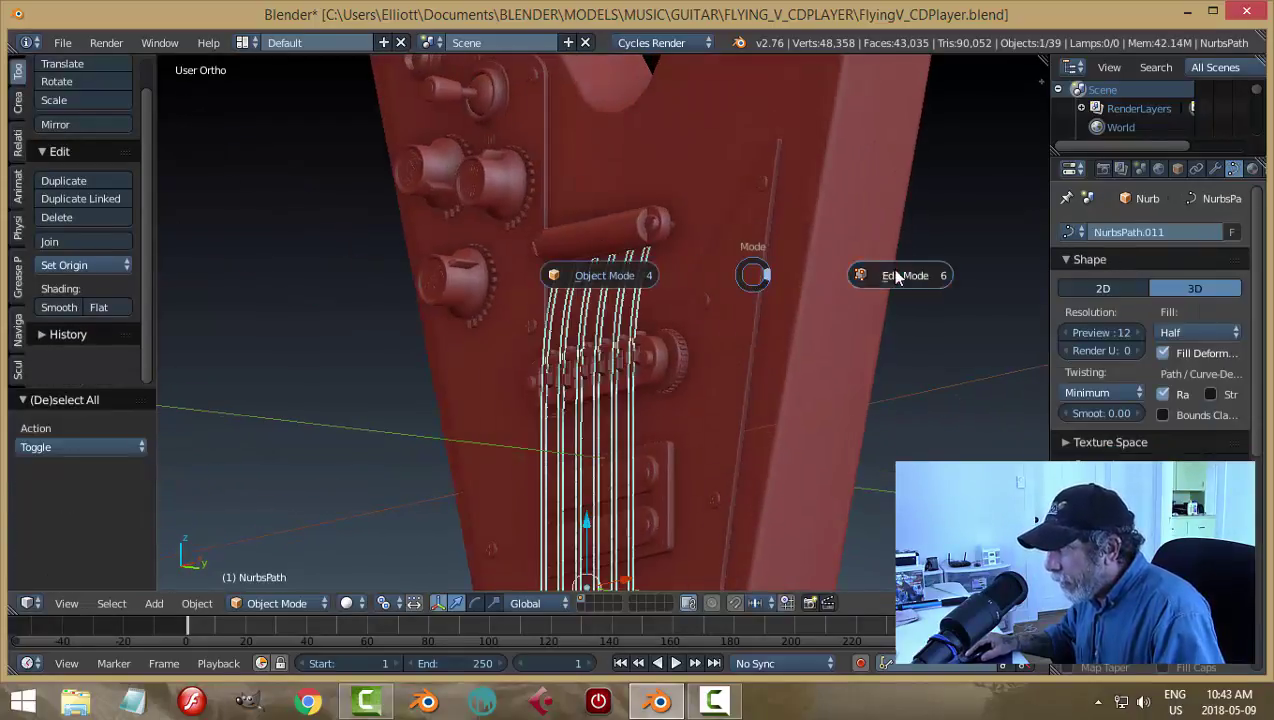
left_click(891, 268)
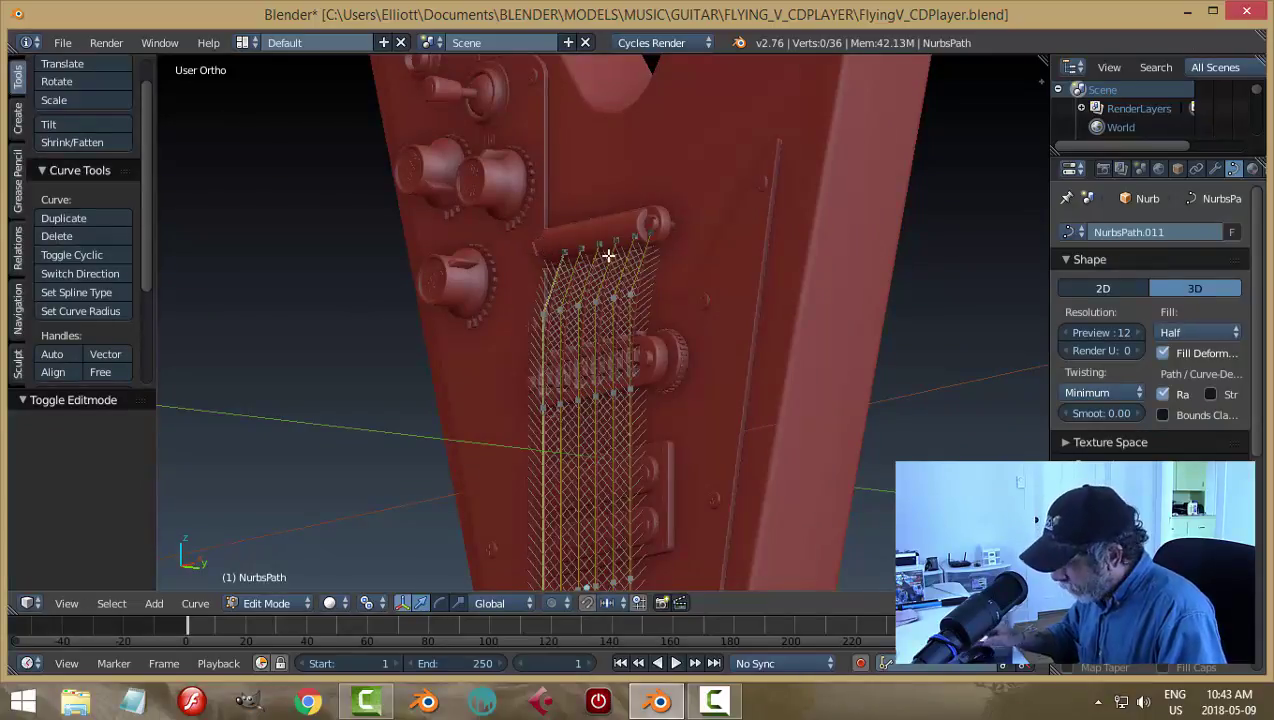
key("KP_1")
key("b")
left_click_drag(492, 210, 725, 247)
middle_click_drag(725, 247, 727, 249)
key("KP_3")
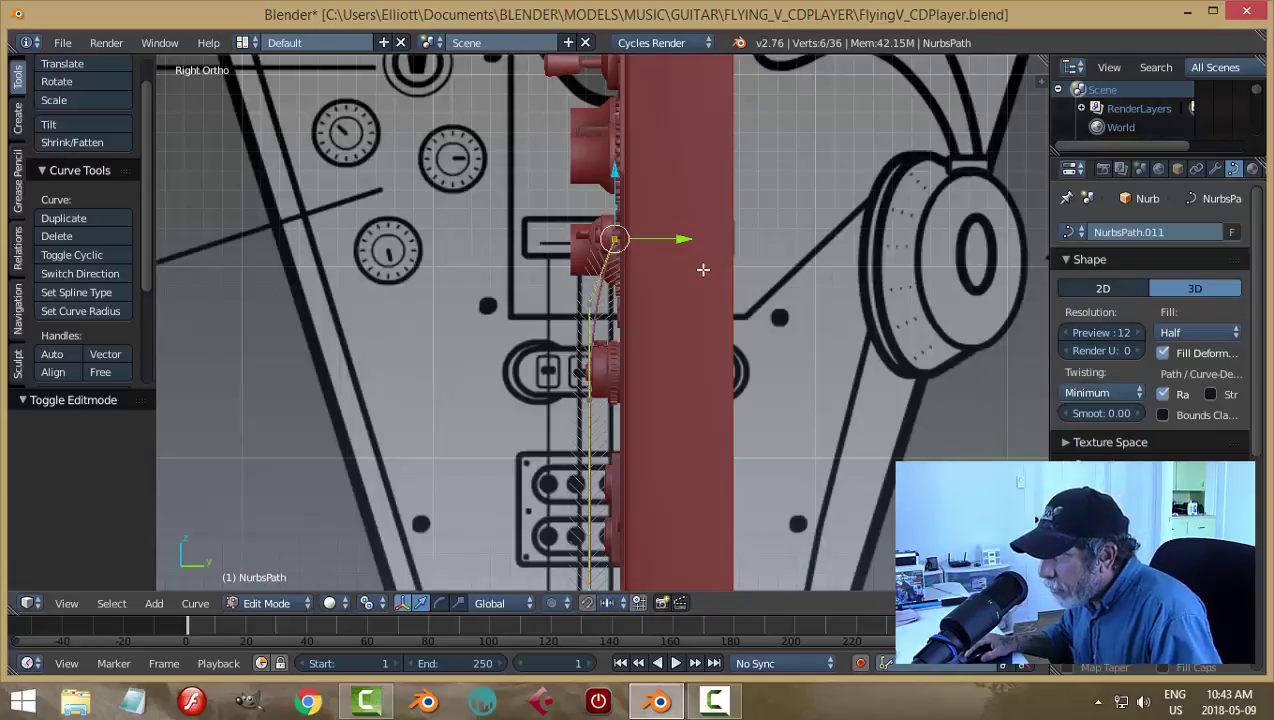
scroll(703, 269, "up", 1)
left_click_drag(693, 221, 686, 220)
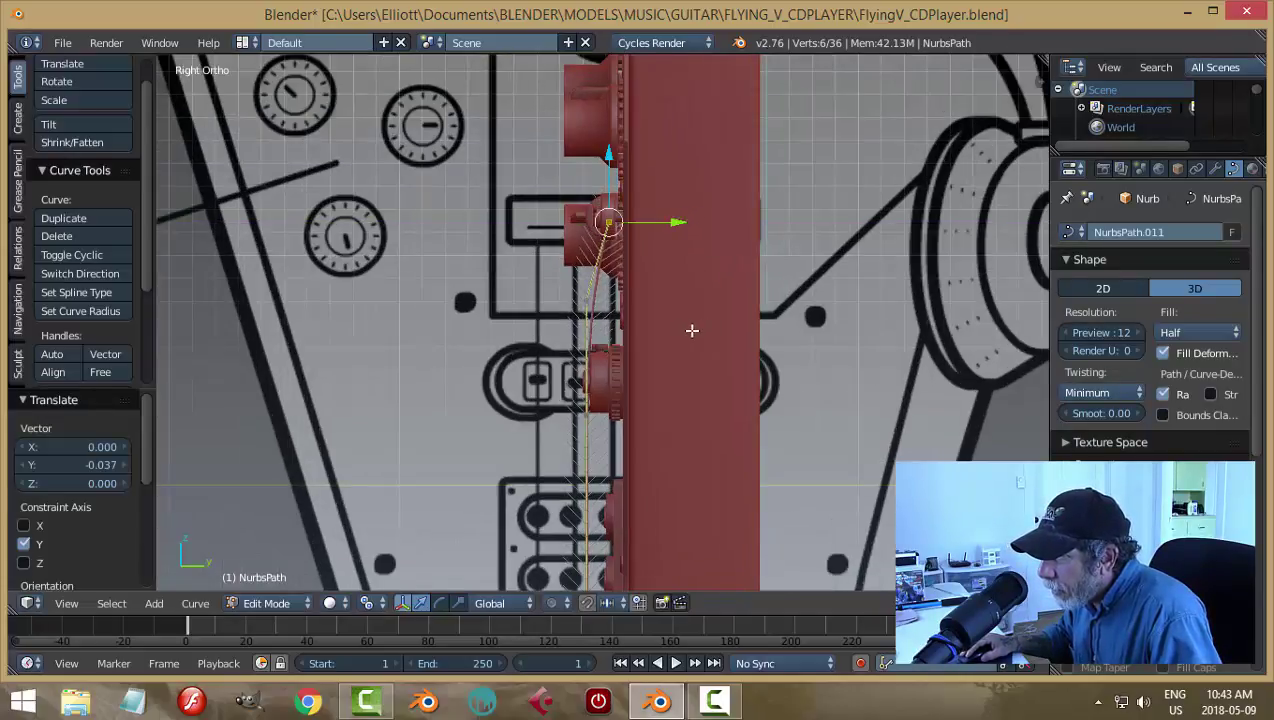
Step: Return the strings to Object Mode and move them all about -0.012 along Y, slightly away from the body
middle_click_drag(692, 330, 684, 394)
key("ctrl+Tab")
left_click(585, 340)
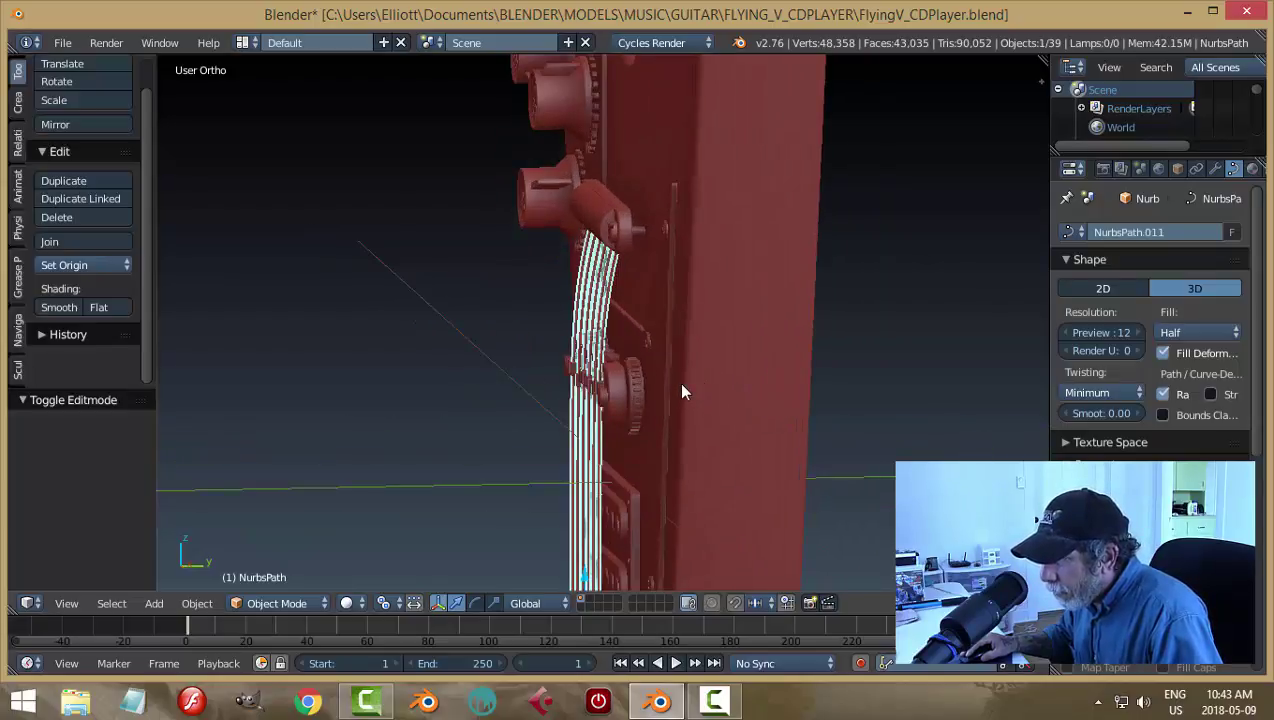
key("g")
key("y")
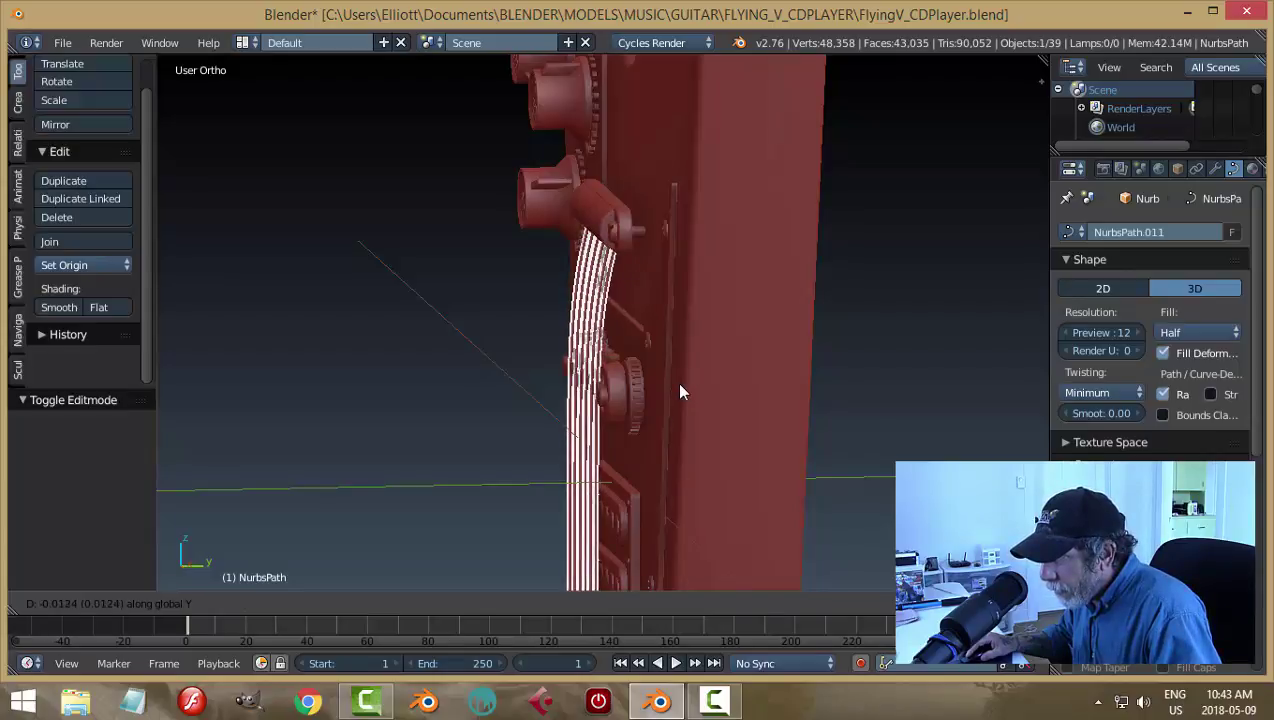
left_click(676, 381)
Step: Examine how the deselected strings sit over the bridge, pickups and tailpiece
key("a")
middle_click_drag(597, 412, 706, 388)
scroll(741, 336, "up", 4)
middle_click_drag(588, 422, 535, 349)
scroll(535, 349, "down", 5)
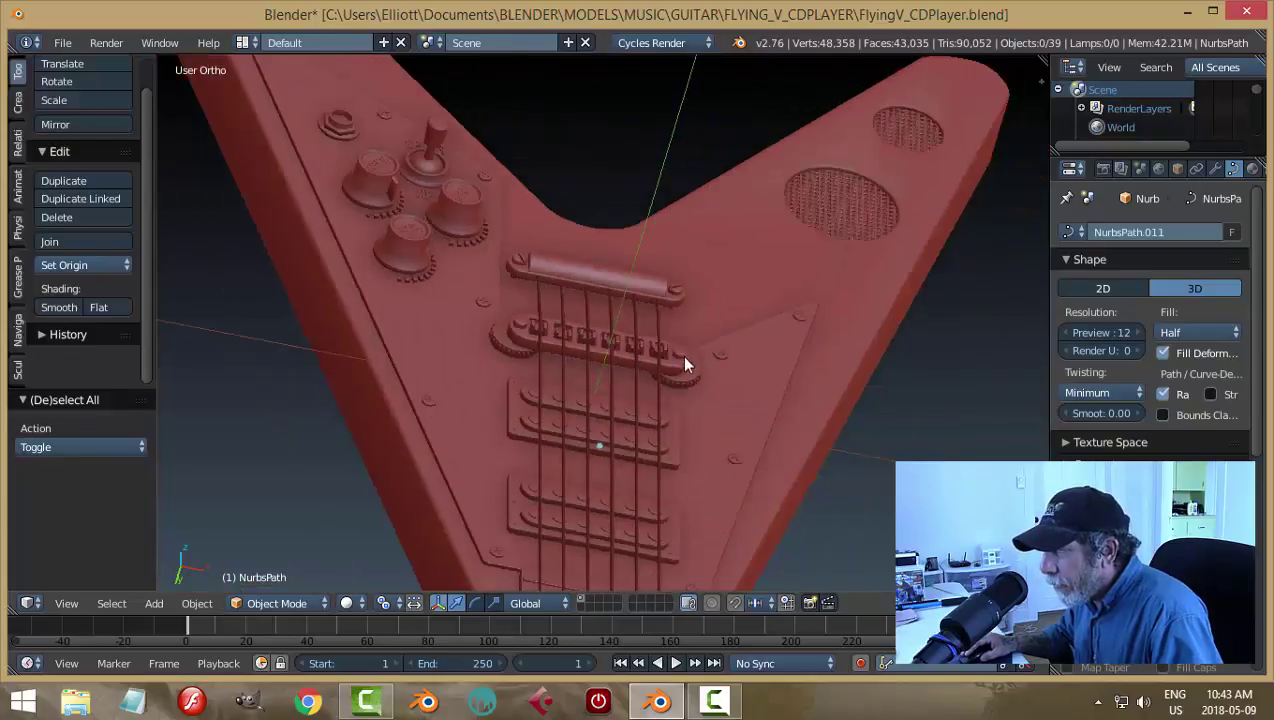
middle_click_drag(685, 361, 659, 409)
middle_click_drag(762, 430, 603, 244)
Step: Put the strings in Edit Mode, add their bottom end points to the selected top ones, and move both rows 0.305 along Z
right_click(591, 250)
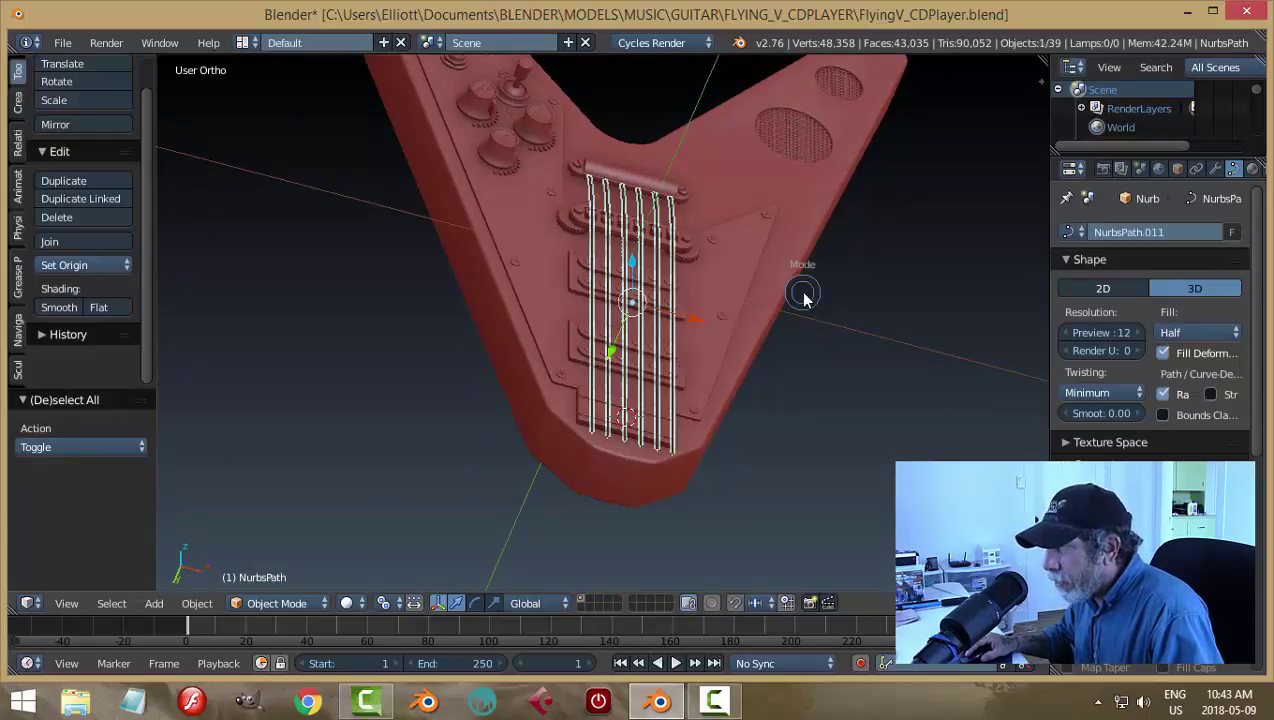
key("Tab")
middle_click_drag(834, 307, 779, 319)
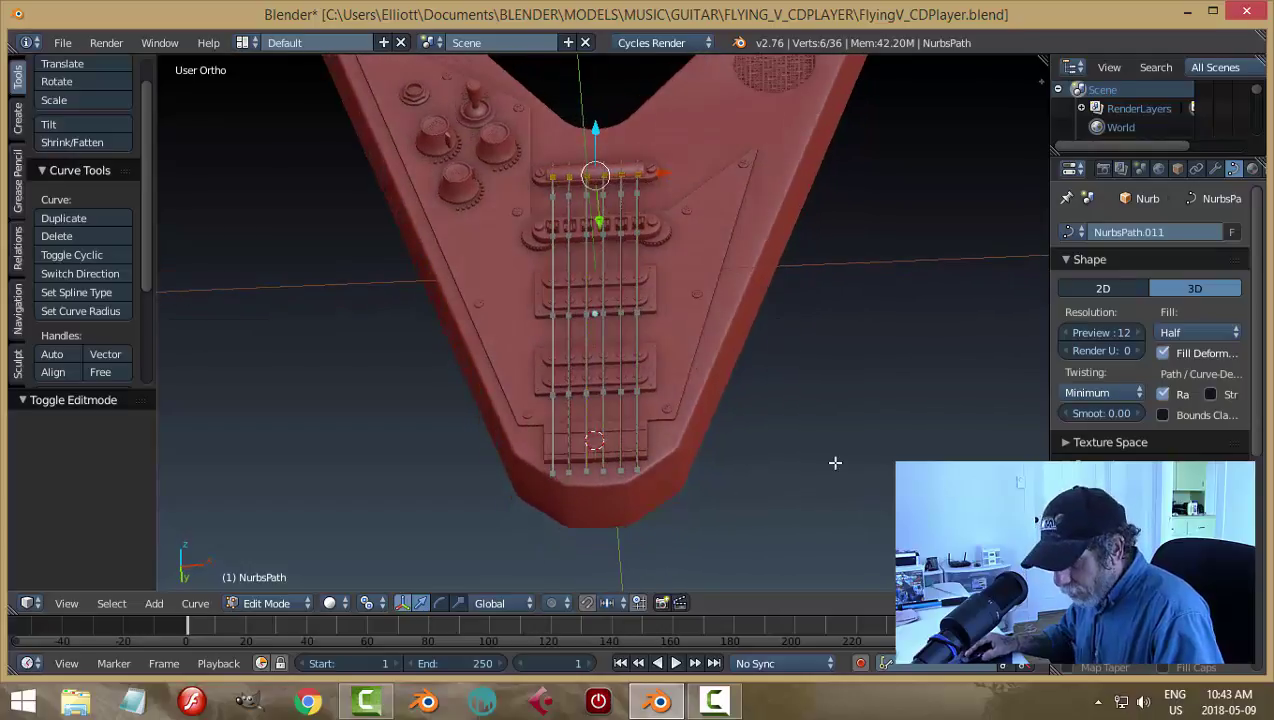
key("KP_1")
middle_click_drag(768, 486, 785, 343, "shift")
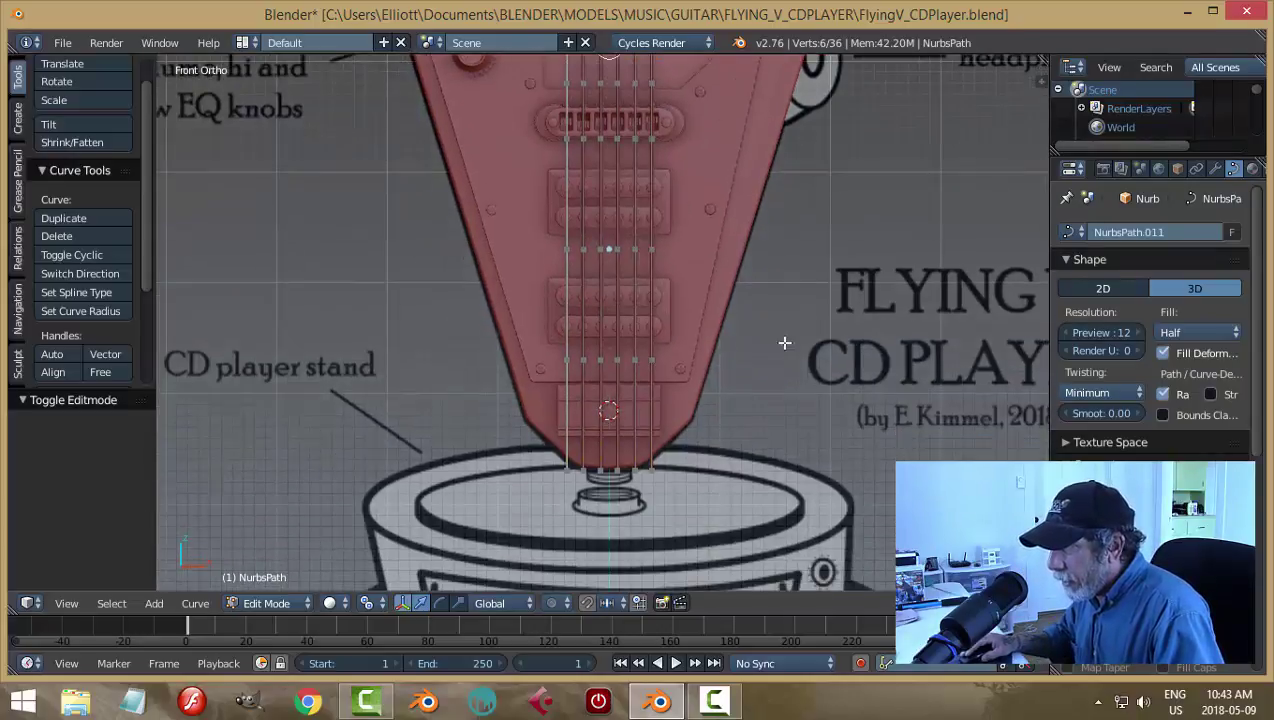
key("b")
left_click_drag(495, 445, 715, 511)
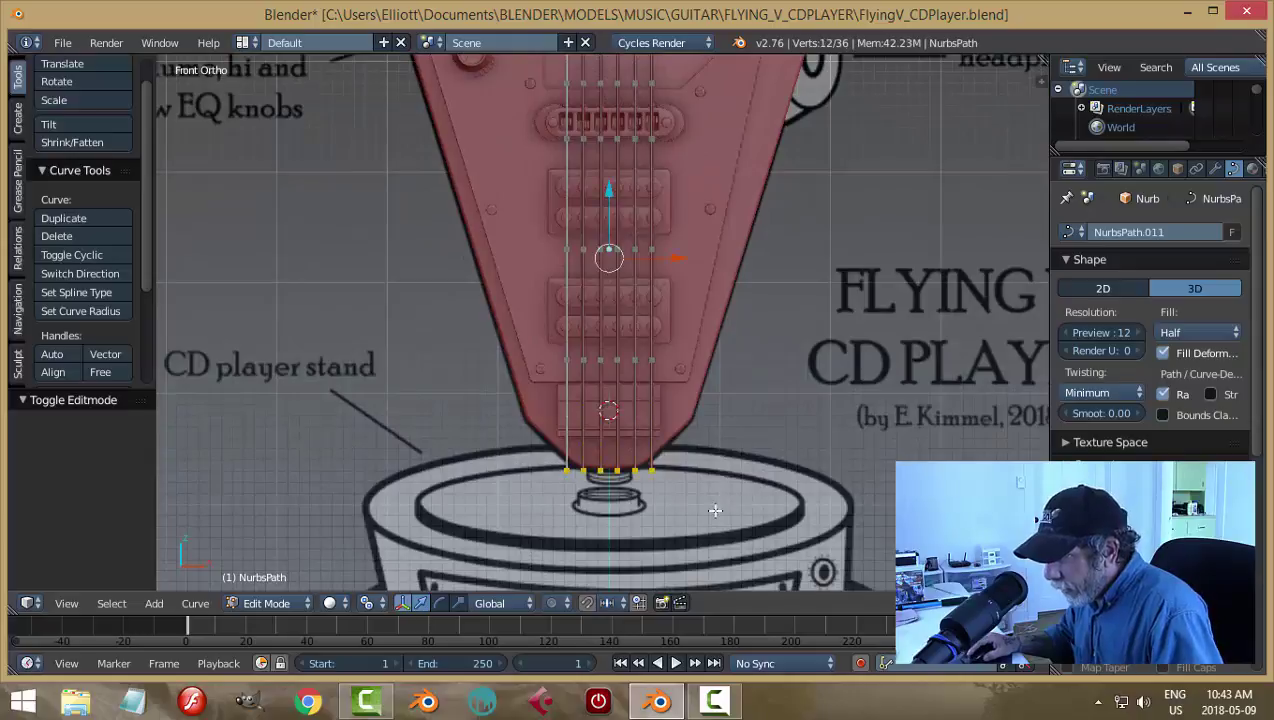
scroll(702, 421, "up", 5)
scroll(717, 421, "down", 5)
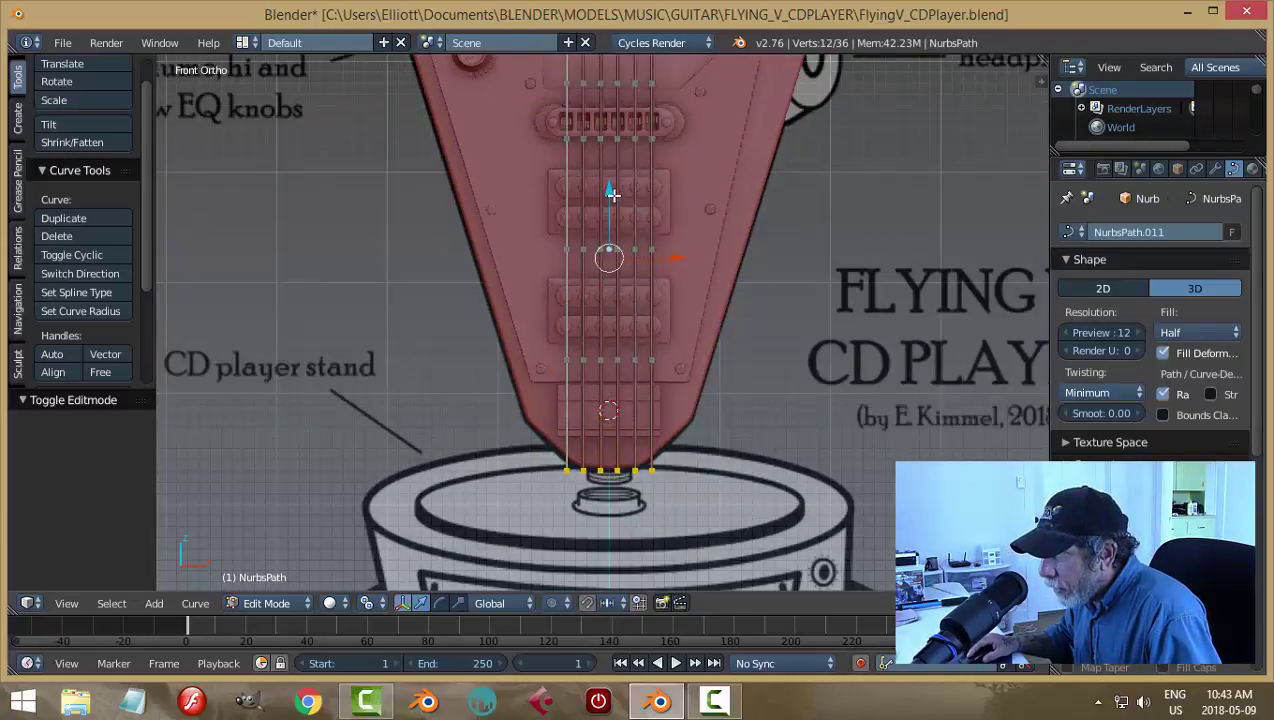
left_click_drag(613, 194, 614, 173)
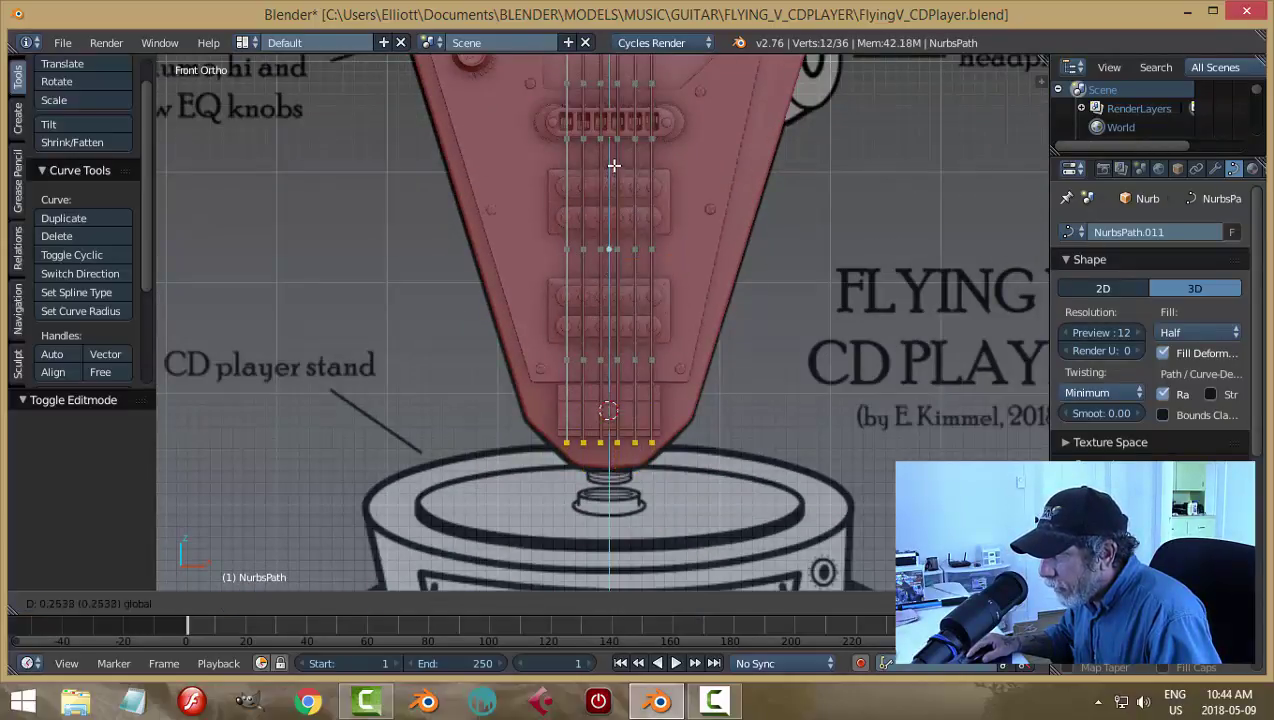
left_click_drag(613, 162, 613, 163)
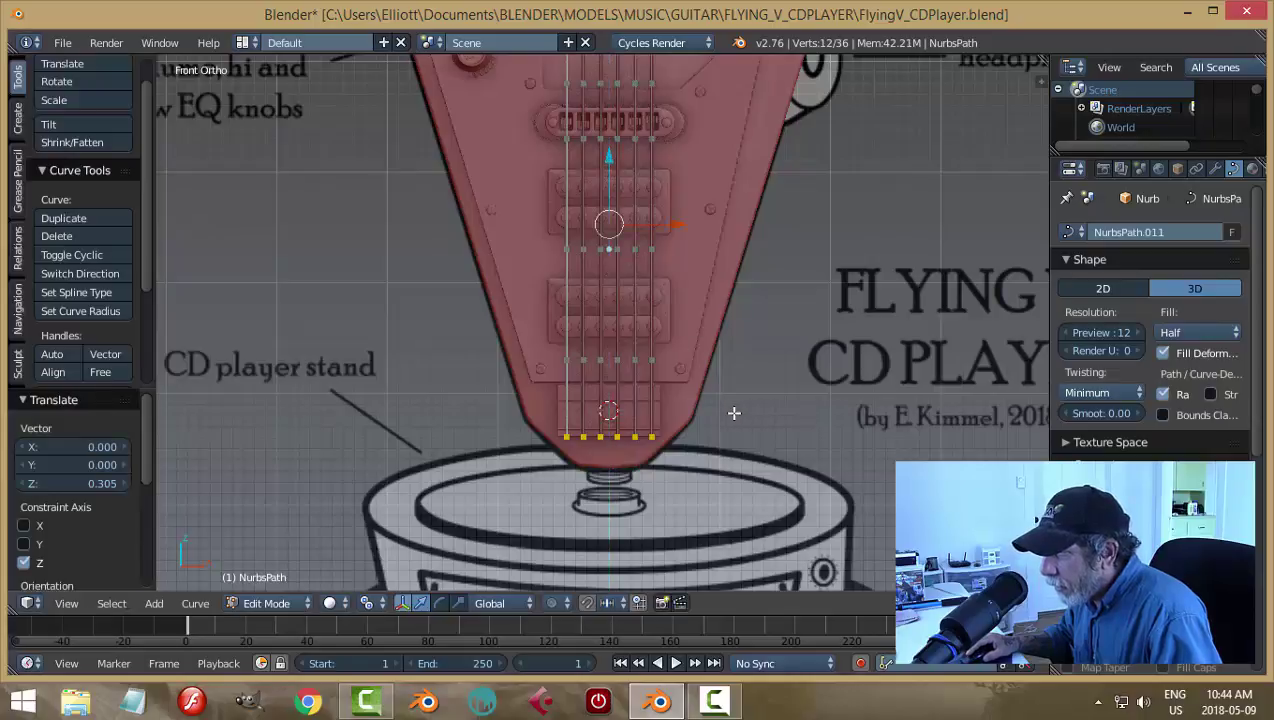
scroll(734, 413, "up", 1)
scroll(734, 413, "down", 1)
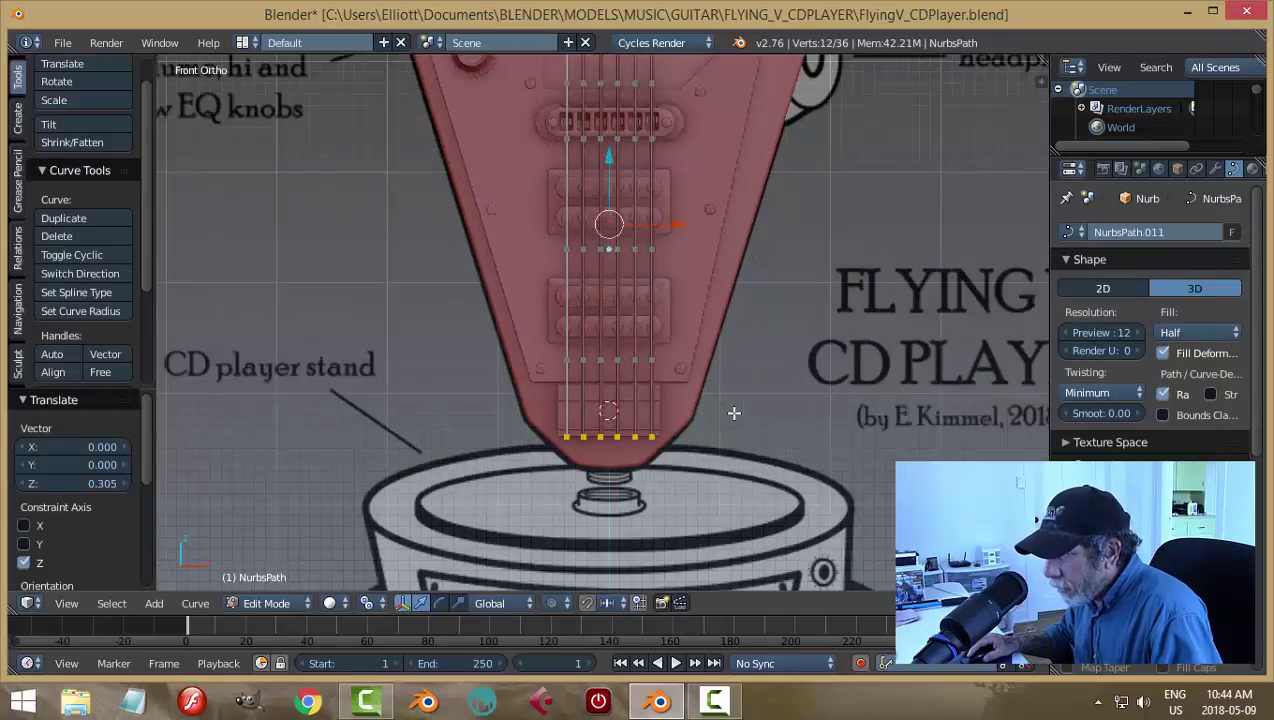
Step: Select only the row of string points below the lower pickup and move it -0.592 along Z, close to the bottom ends
key("a")
key("b")
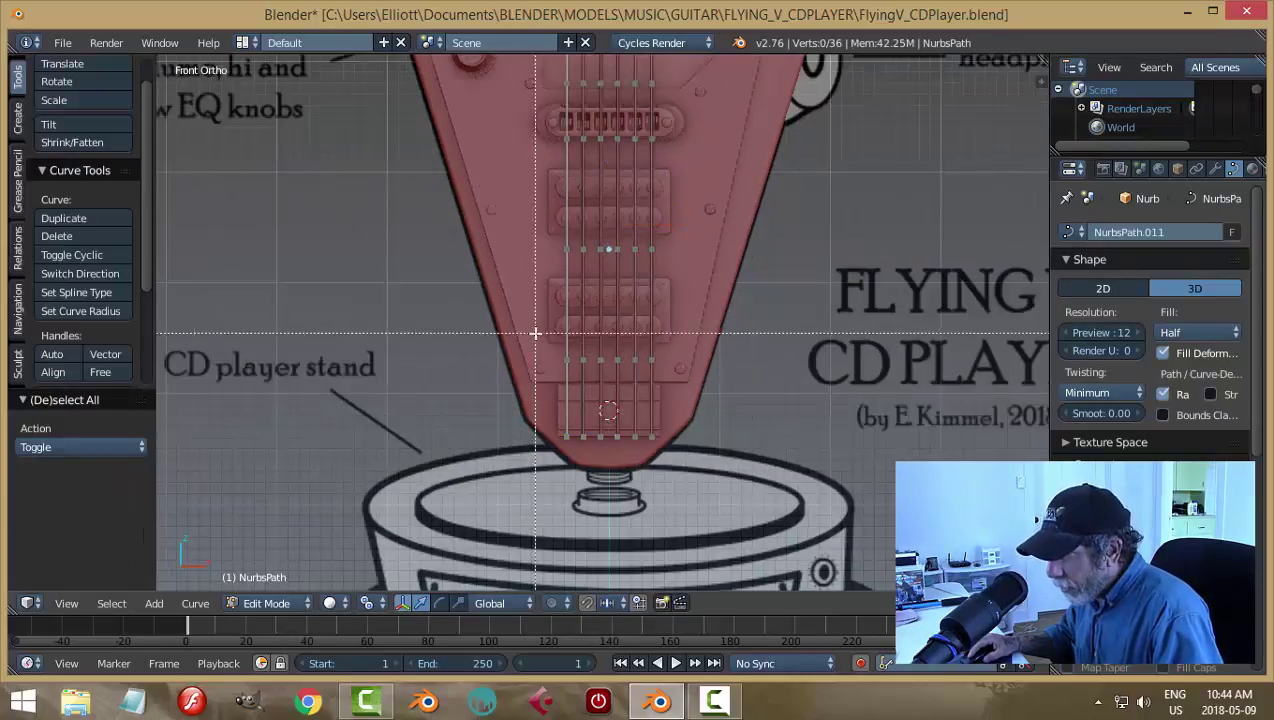
left_click_drag(535, 334, 679, 365)
left_click_drag(607, 295, 608, 340)
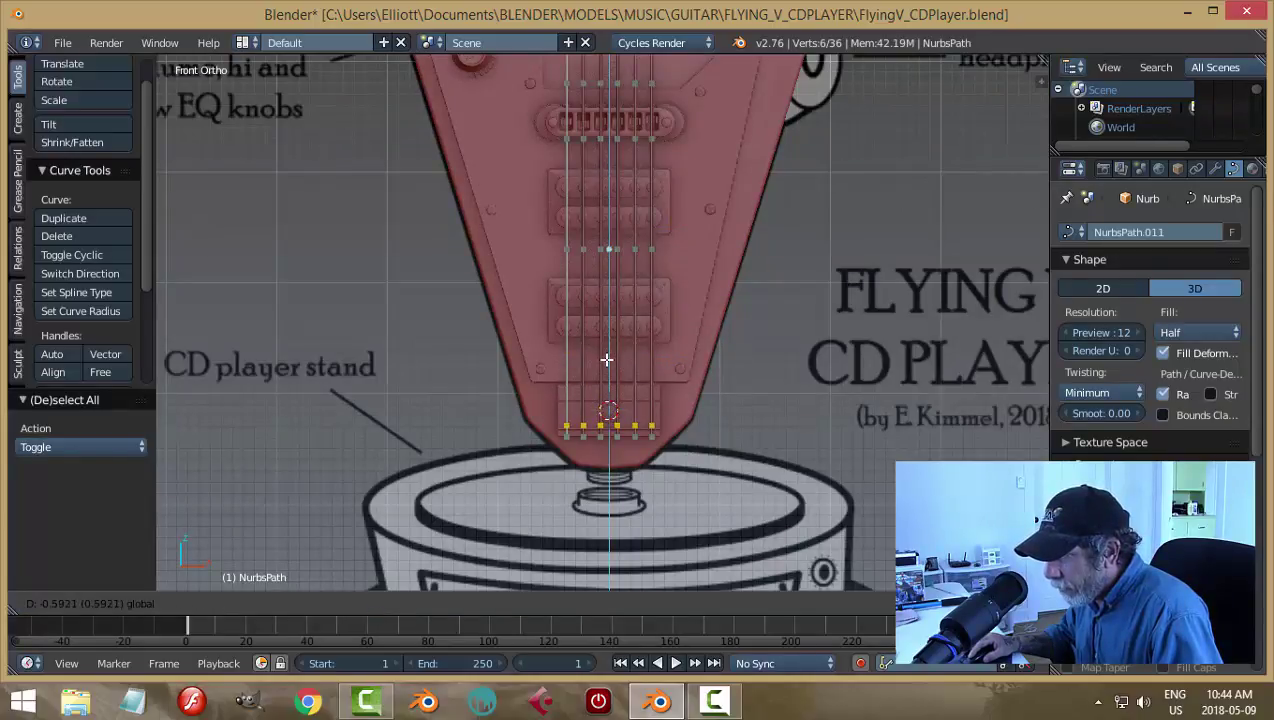
left_click(607, 359)
scroll(755, 440, "up", 6)
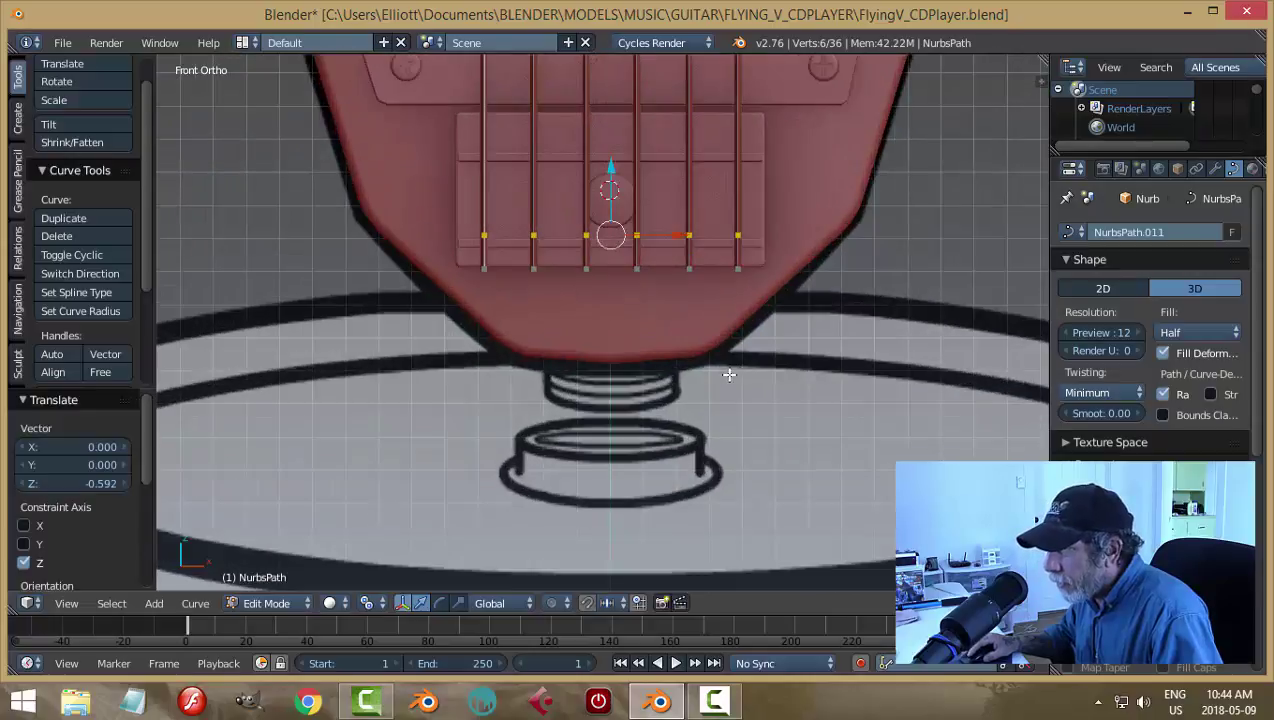
Step: Add the bottom end points to the selection and move the two lowest rows of string points -0.081 along Z
scroll(725, 372, "up", 2)
key("b")
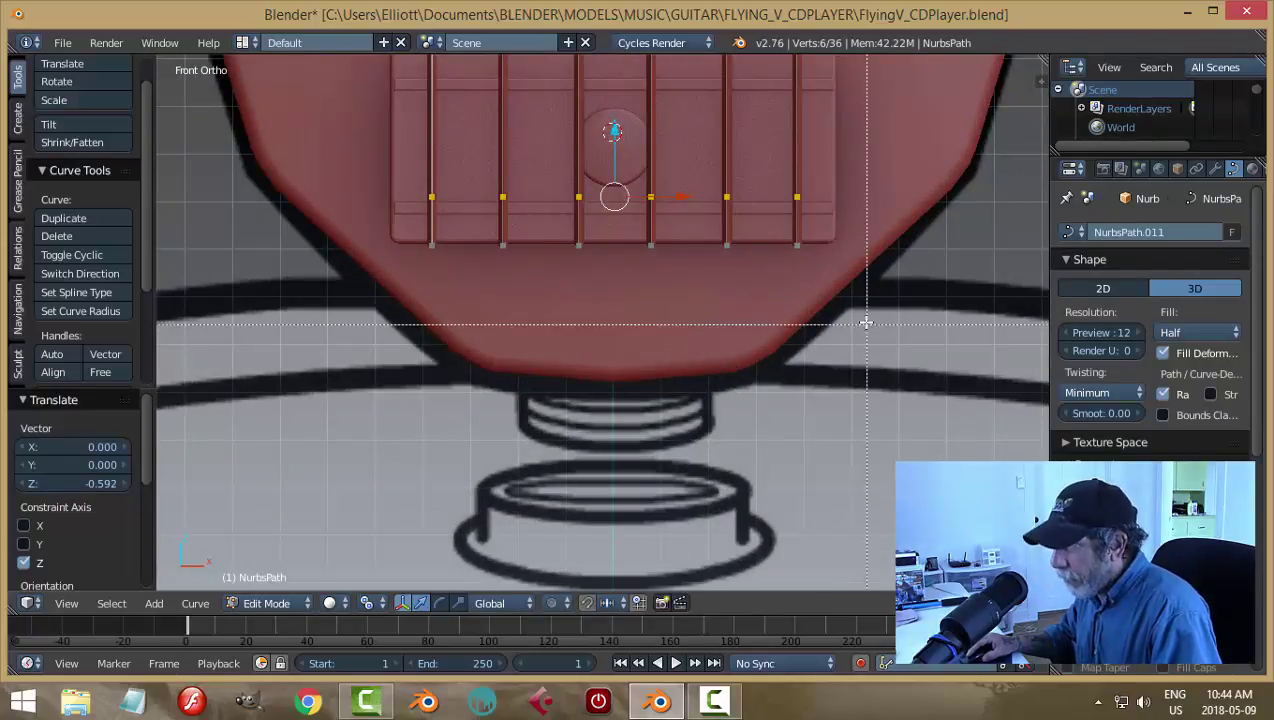
left_click_drag(862, 306, 417, 228)
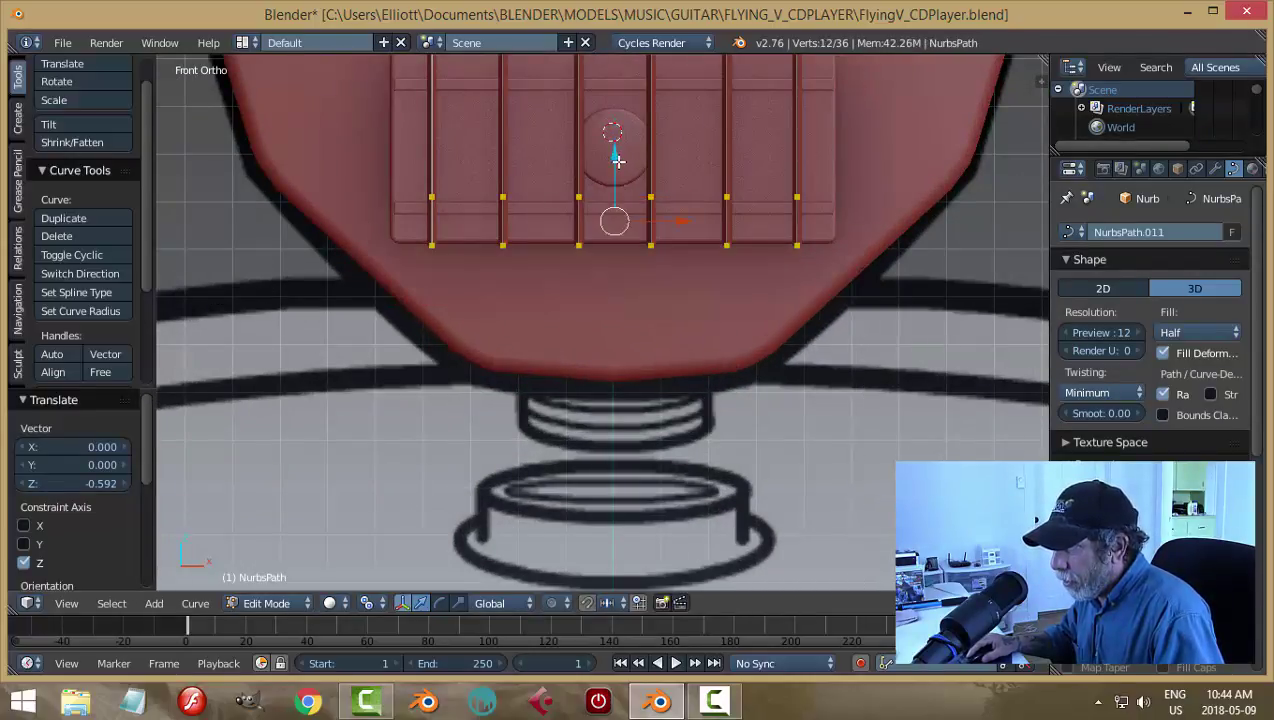
left_click_drag(618, 159, 619, 198)
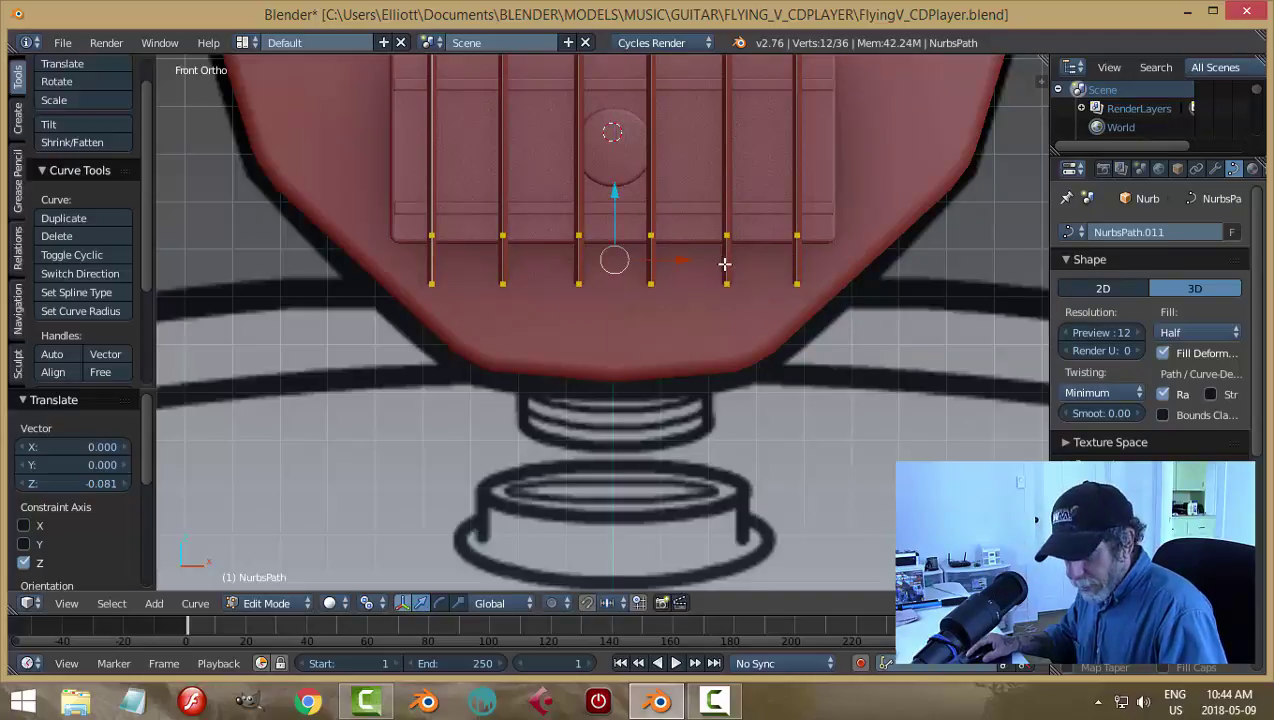
Step: Select only the strings' bottom end points and move them 0.010 along Z
key("a")
key("b")
left_click_drag(406, 260, 862, 312)
left_click(616, 218)
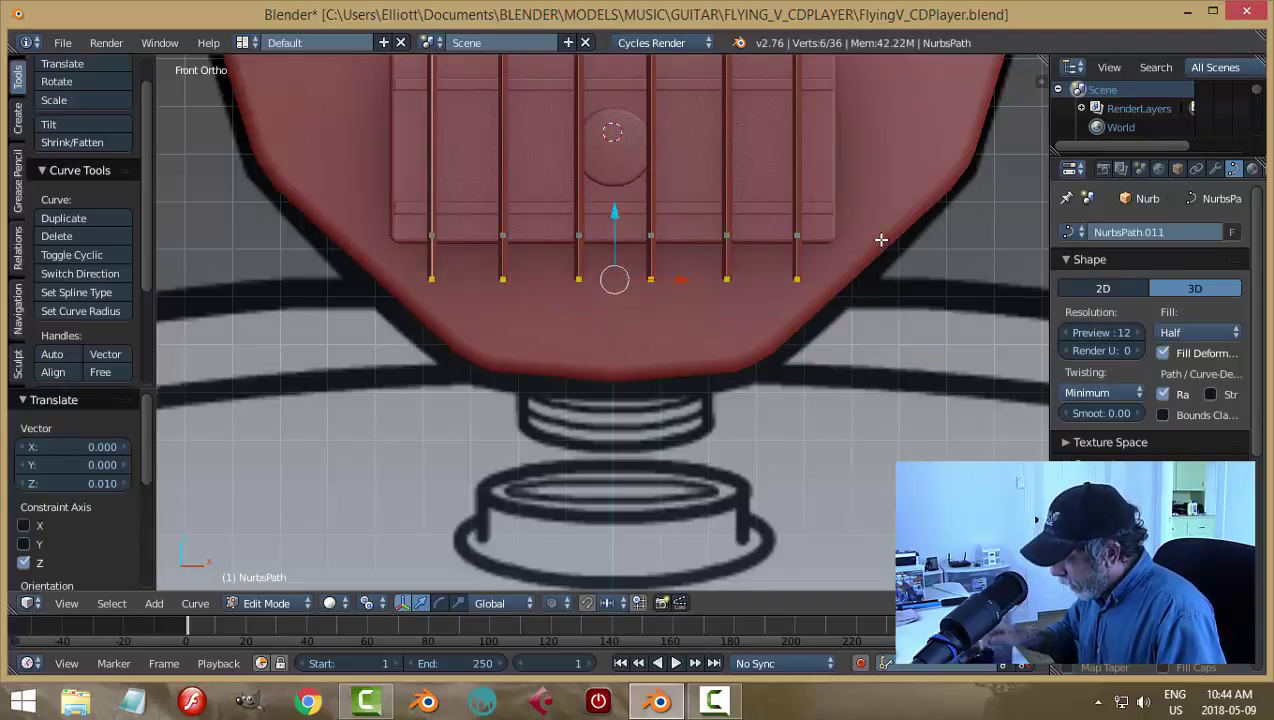
Step: Move the strings' bottom end points 0.226 along Y into the guitar body, and deselect them
key("KP_3")
middle_click_drag(427, 302, 561, 327, "shift")
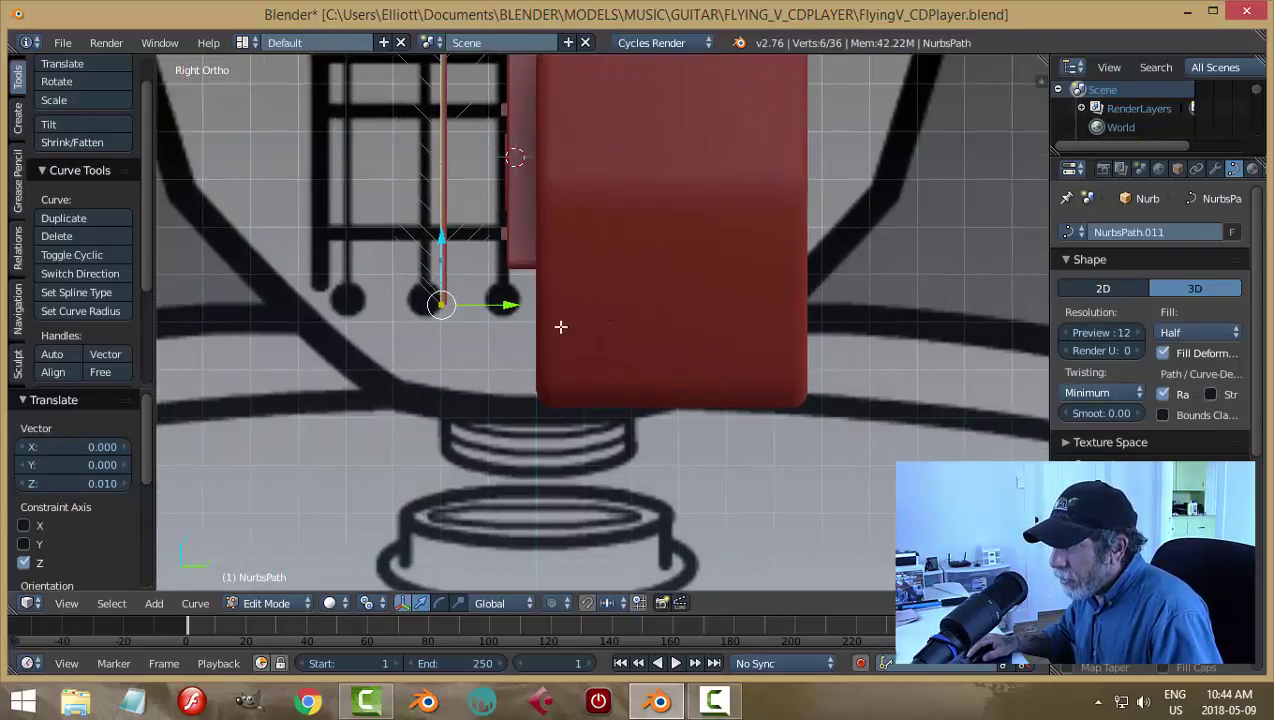
left_click_drag(510, 302, 623, 317)
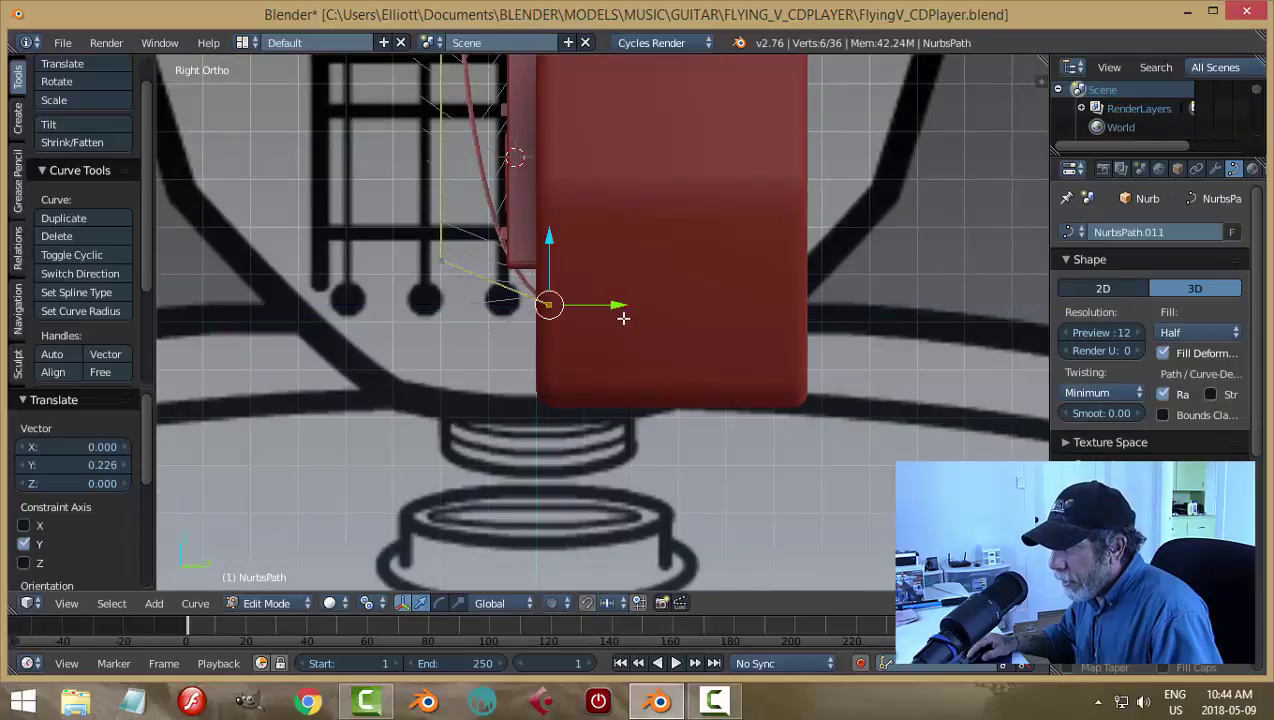
key("a")
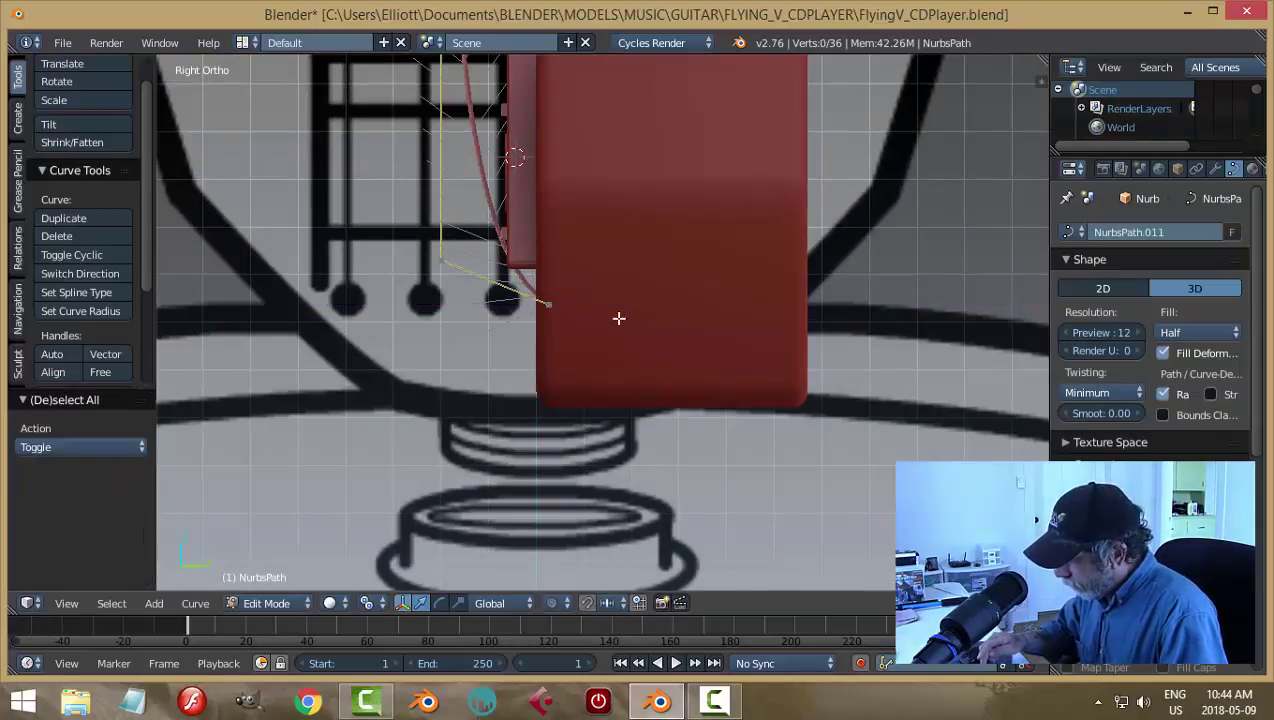
Step: Select the row of points just above the strings' bottom ends, move it slightly down along Z, and deselect it
key("KP_1")
key("b")
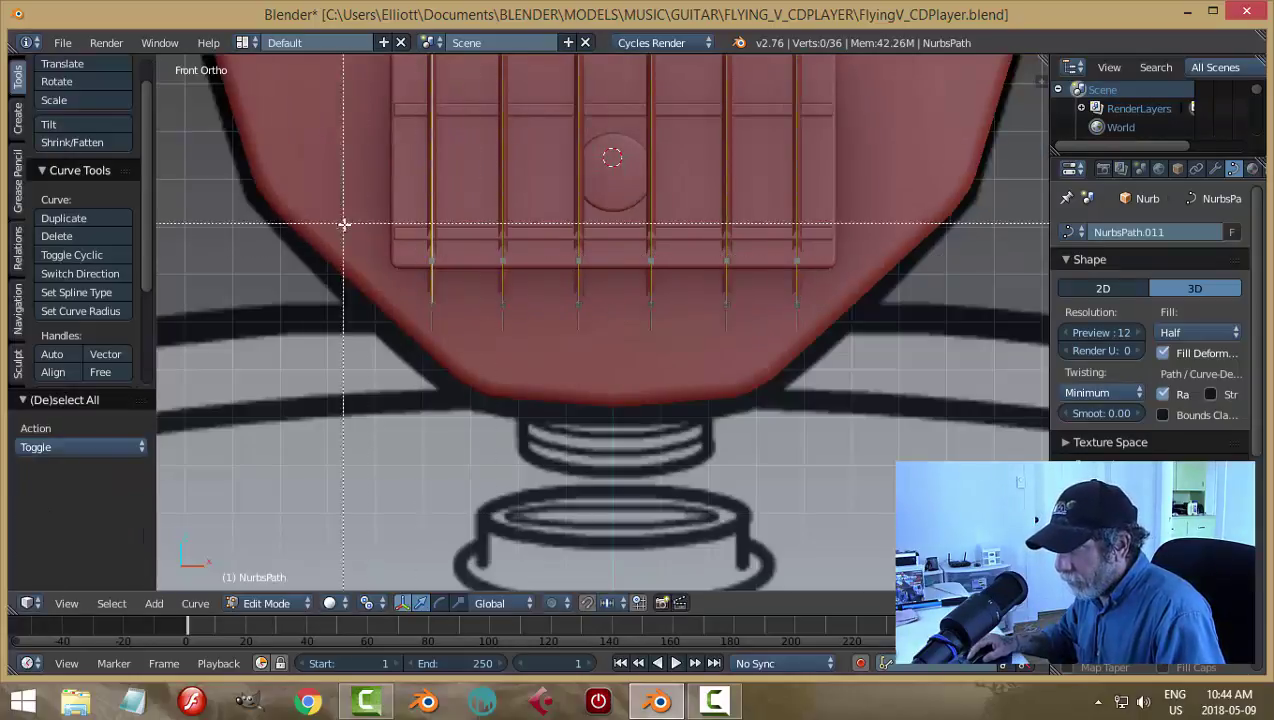
left_click_drag(344, 222, 839, 285)
left_click_drag(620, 208, 624, 225)
middle_click_drag(886, 286, 831, 266)
key("a")
Step: Select the row of string points between the two pickups and move it -1.642 along Z toward the bottom ends
key("KP_1")
scroll(732, 327, "up", 3, "shift")
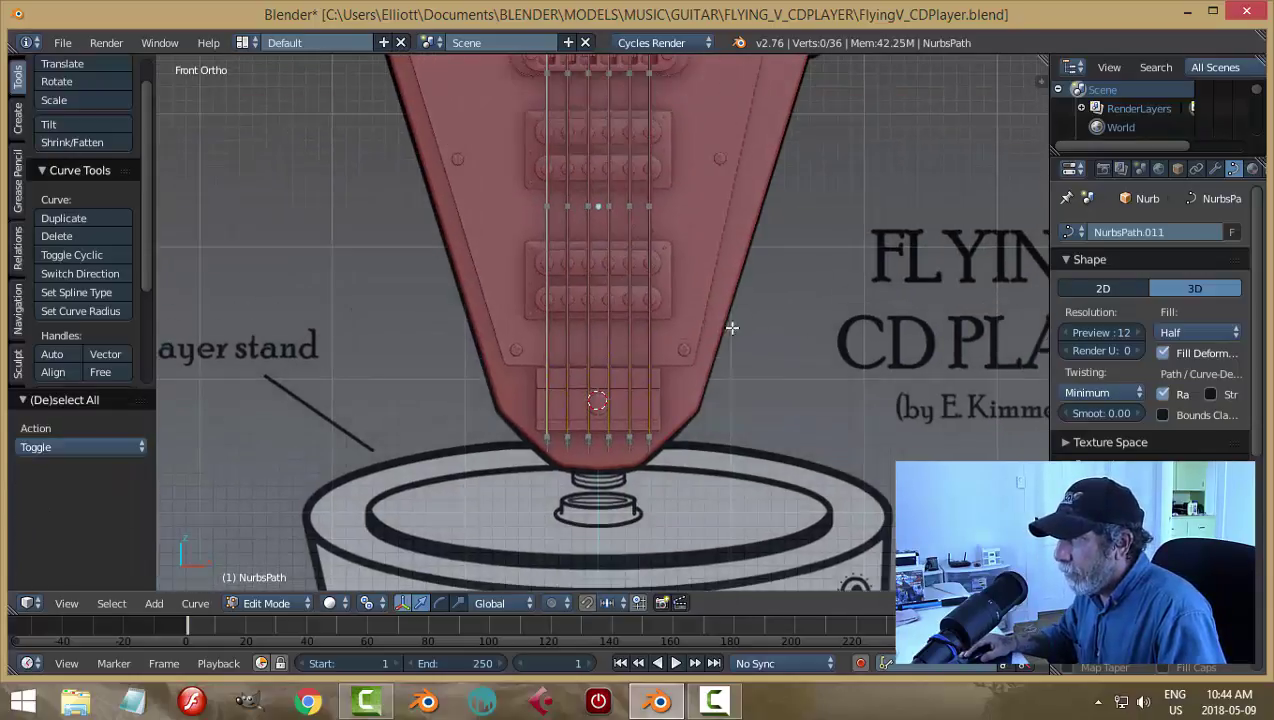
key("b")
left_click_drag(468, 176, 740, 234)
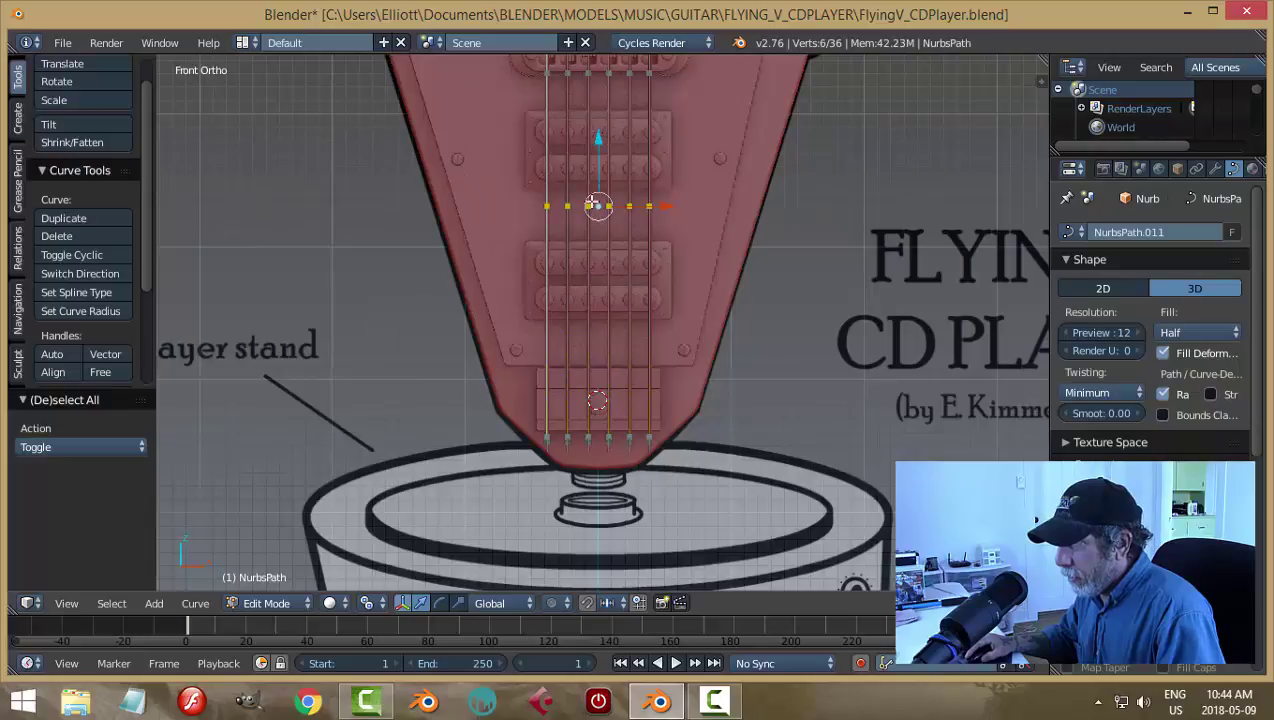
left_click_drag(603, 158, 607, 271)
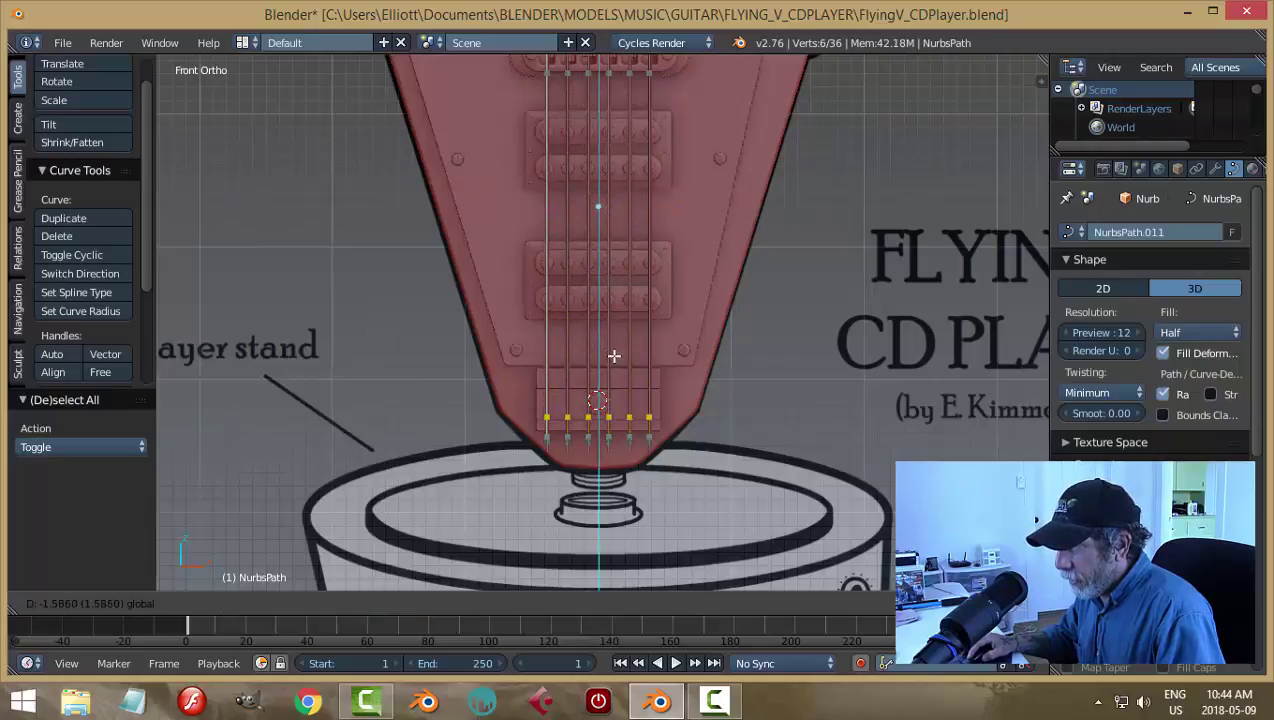
left_click_drag(614, 355, 616, 360)
key("KP_3")
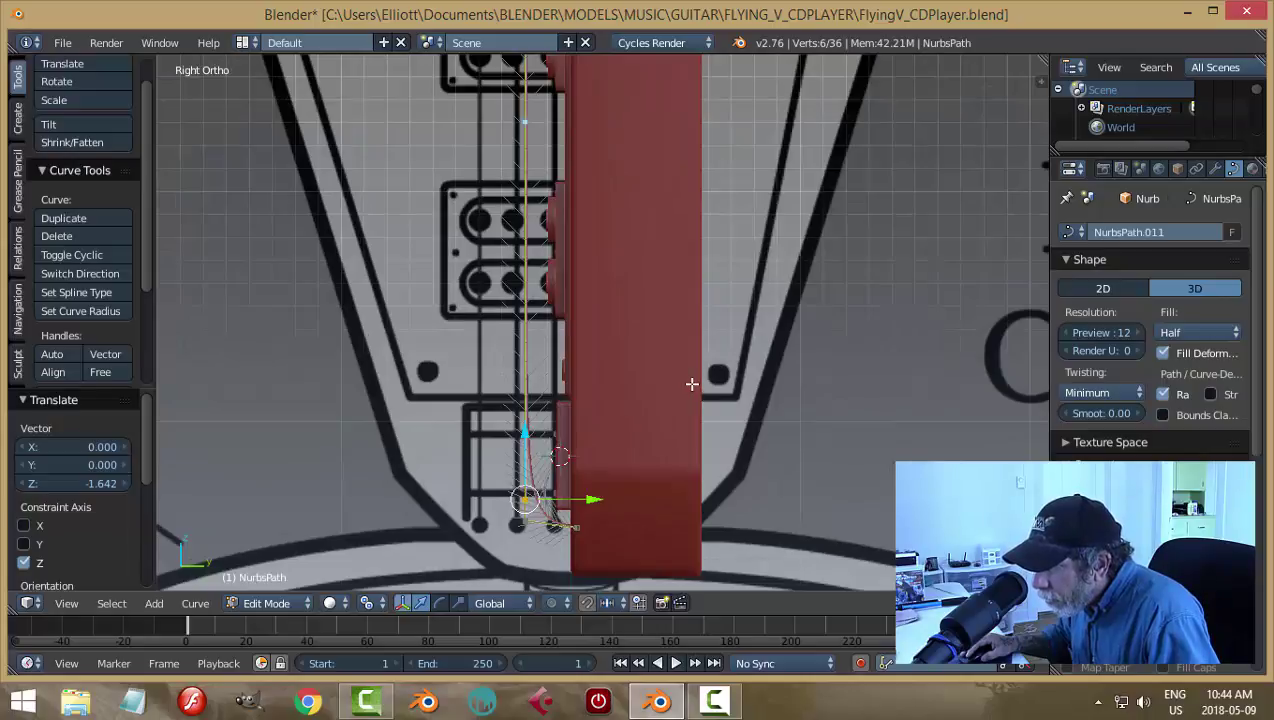
Step: Raise the selected row of string points along Z to just below the lower pickup, and return to Object Mode with nothing selected
left_click_drag(520, 432, 527, 325)
key("a")
key("Tab")
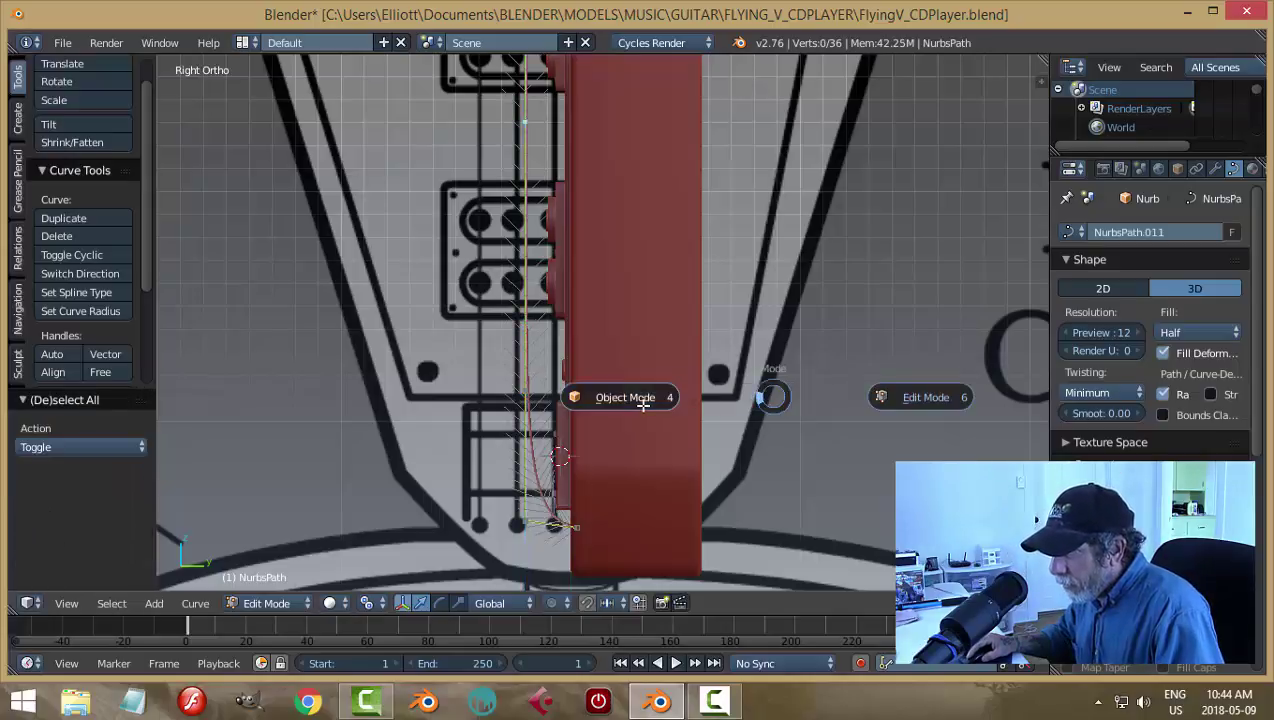
left_click(637, 423)
scroll(619, 423, "down", 3)
key("a")
Step: Put the strings in Edit Mode, select the row of points just below the bridge, and move it -0.211 along Z
middle_click_drag(619, 423, 649, 212)
right_click(638, 205)
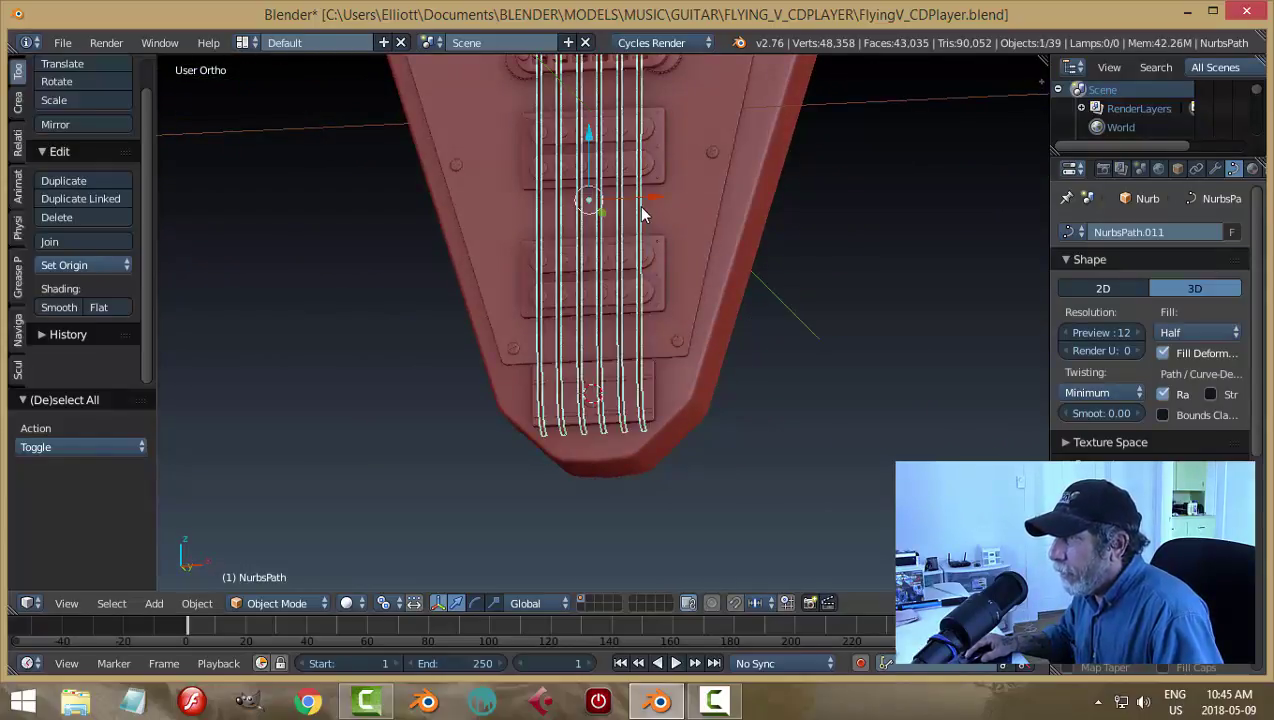
key("Tab")
left_click(776, 207)
scroll(701, 224, "up", 5)
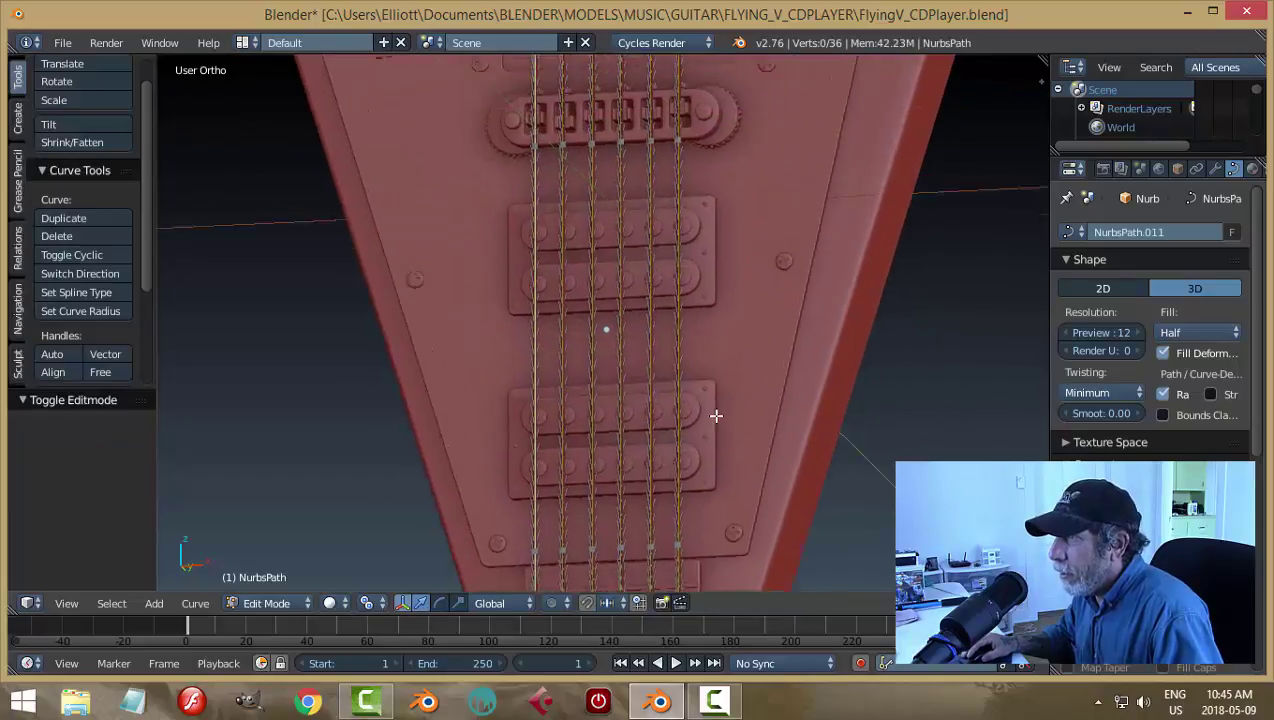
key("b")
left_click_drag(465, 132, 726, 192)
key("g")
key("z")
left_click(611, 142)
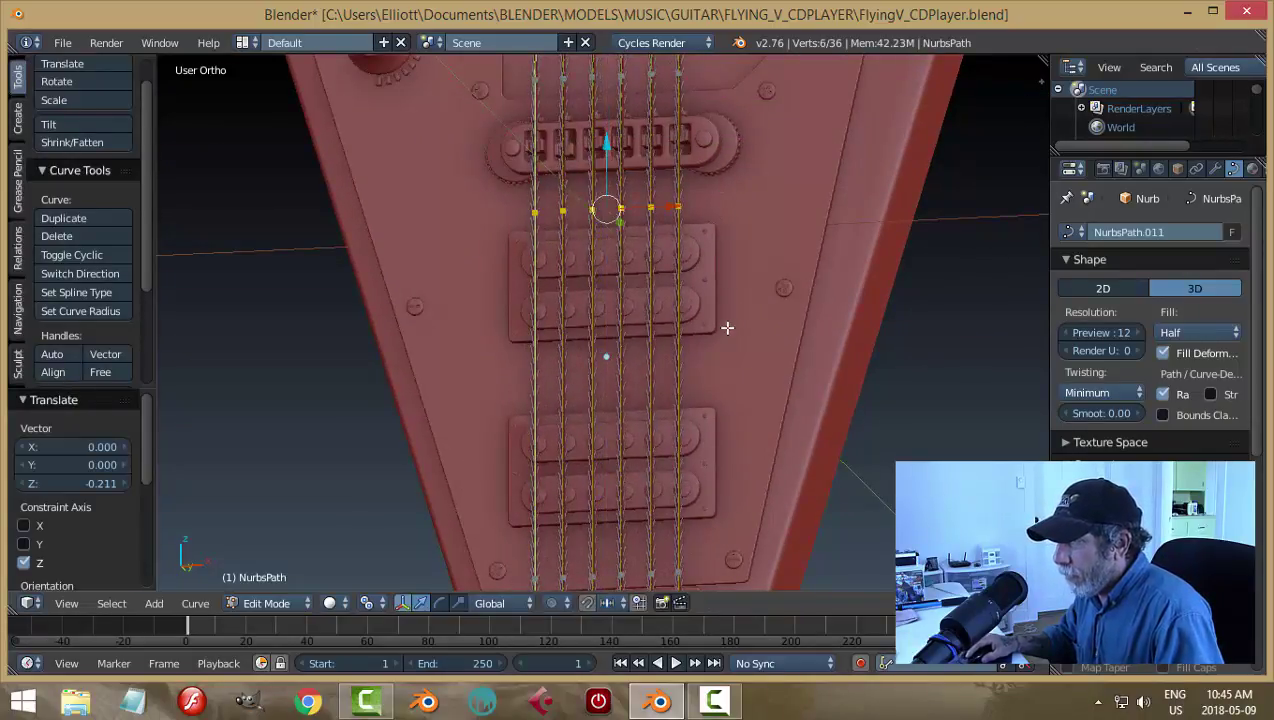
Step: Return the strings to Object Mode, deselect them, and examine from the side and front how they run over the bridge and pickups
middle_click_drag(725, 327, 615, 352)
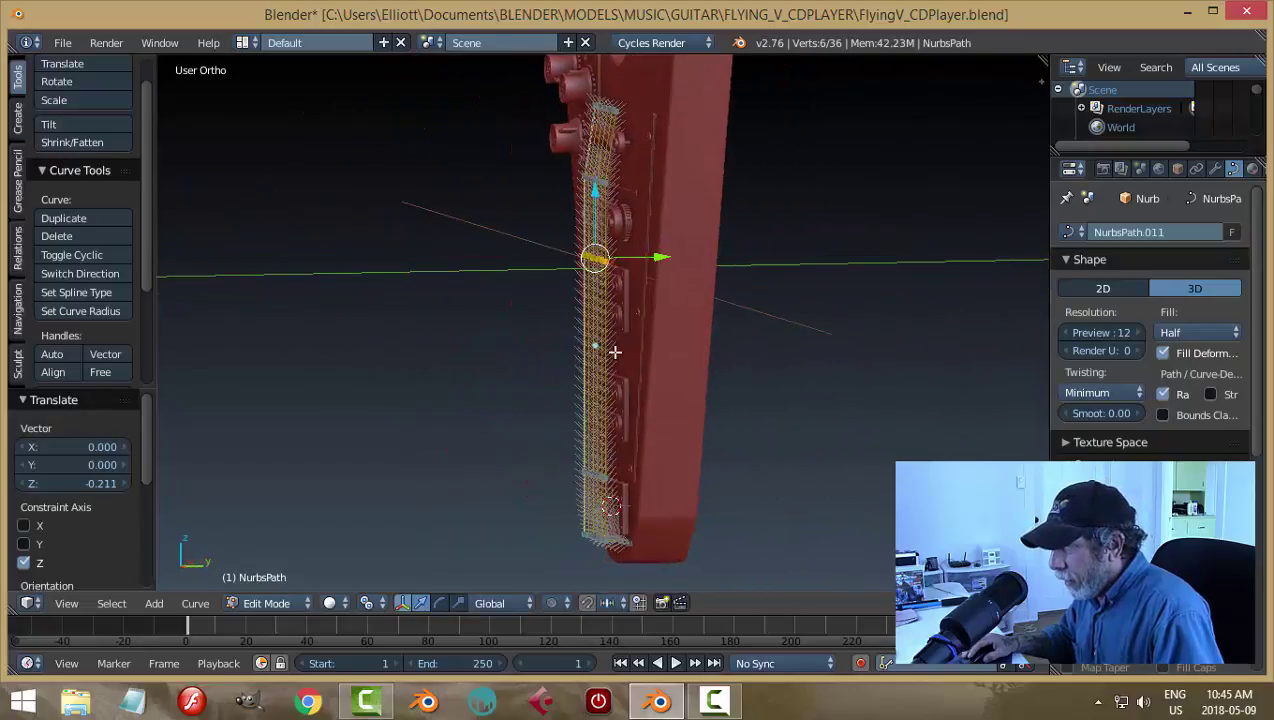
middle_click_drag(690, 385, 768, 336)
key("ctrl+Tab")
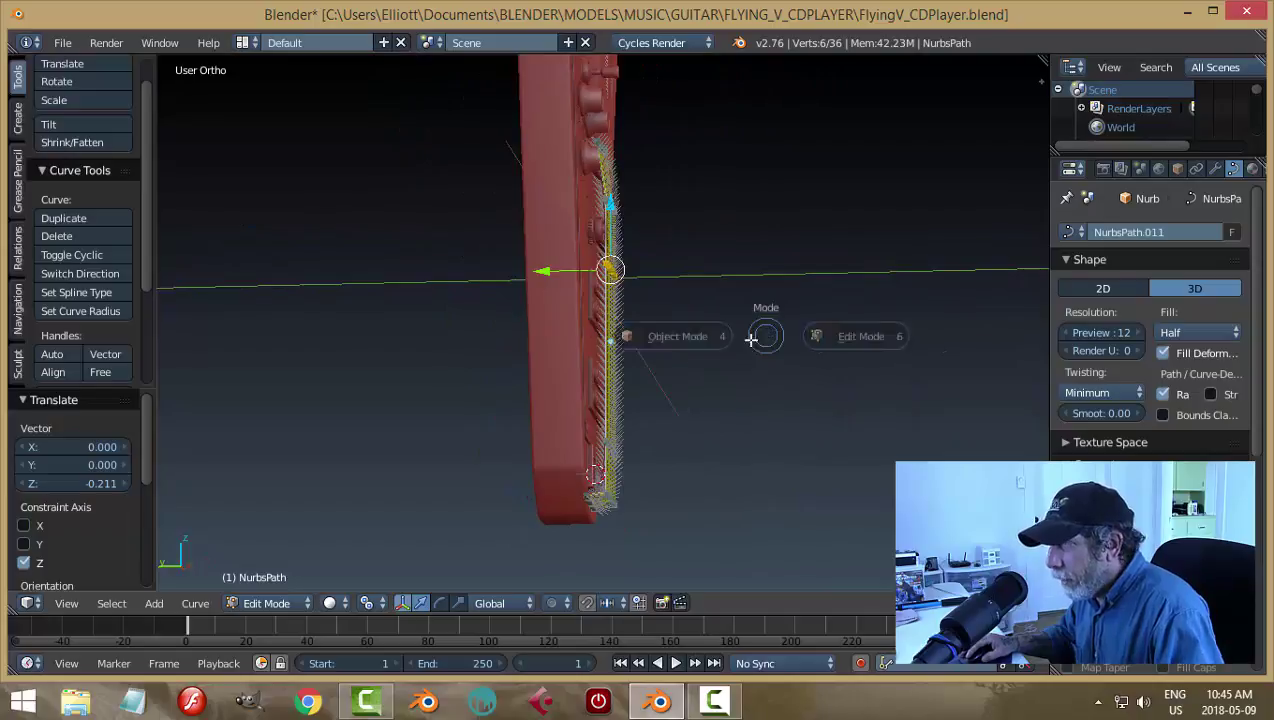
left_click(640, 338)
middle_click_drag(705, 276, 316, 285)
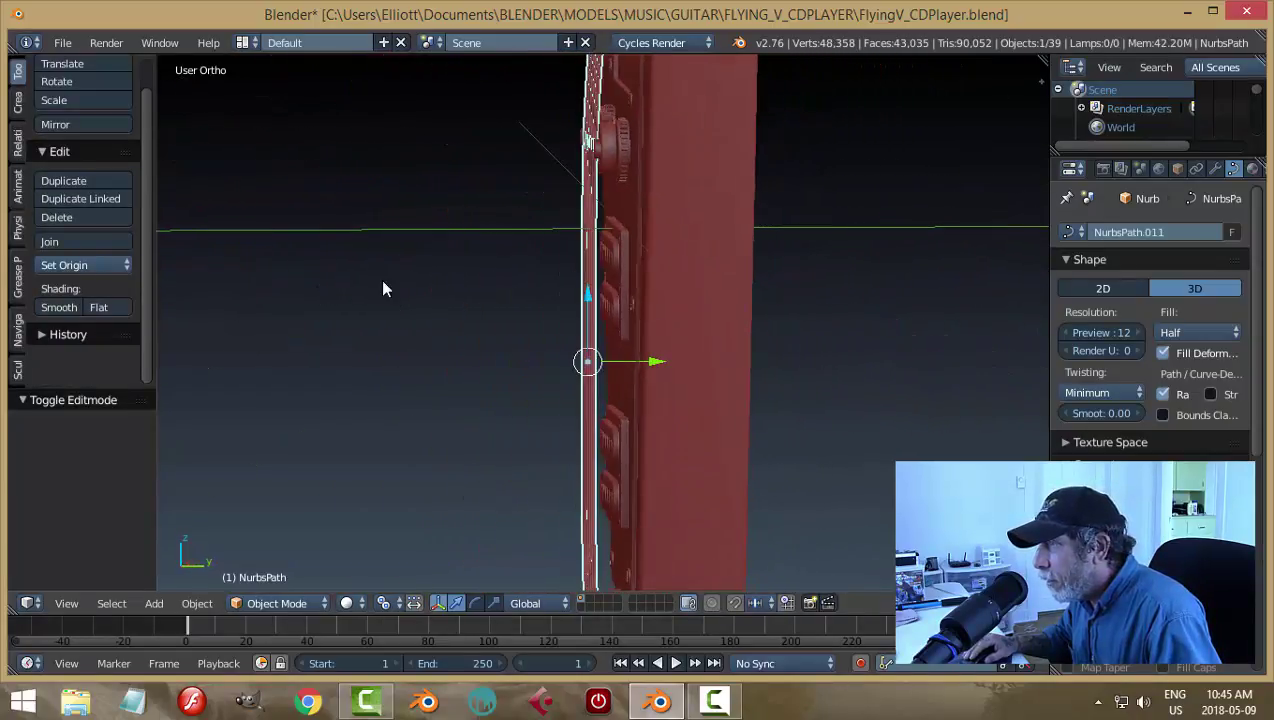
key("a")
scroll(548, 217, "up", 3)
middle_click_drag(670, 168, 897, 349)
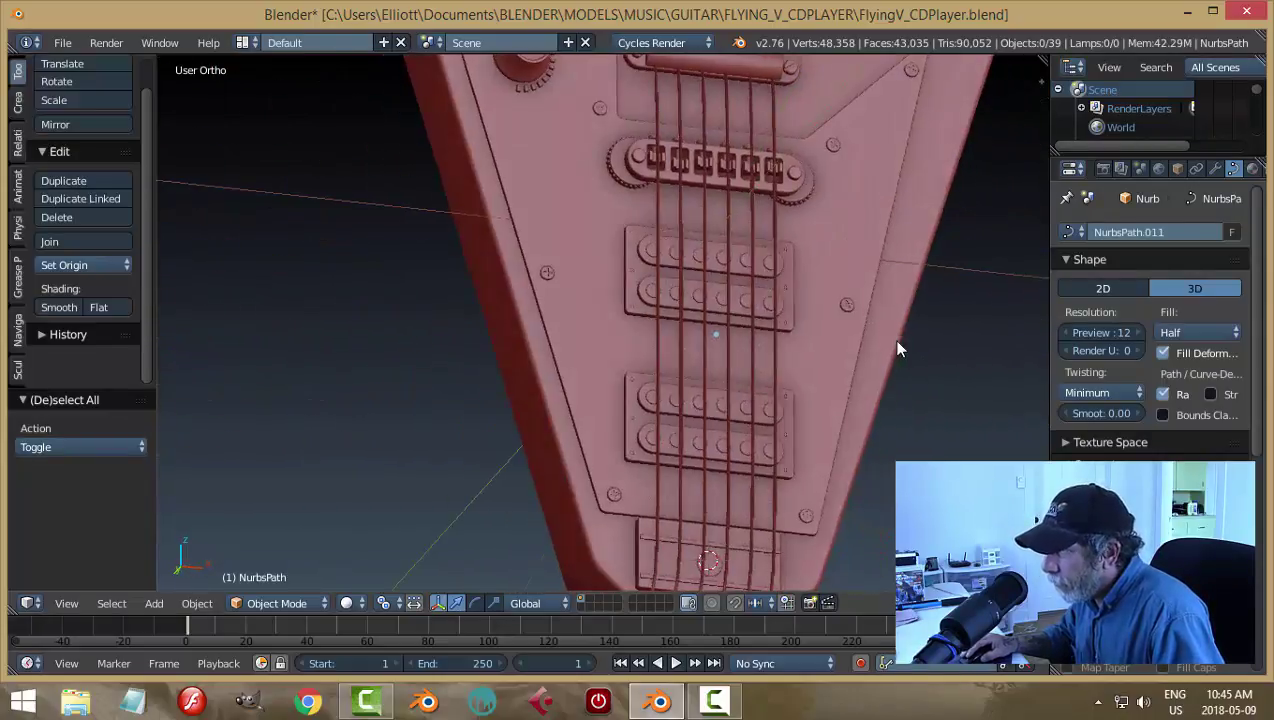
middle_click_drag(790, 378, 702, 278)
Step: Put the joined strings in Edit Mode and view them from the front
right_click(657, 213)
key("Tab")
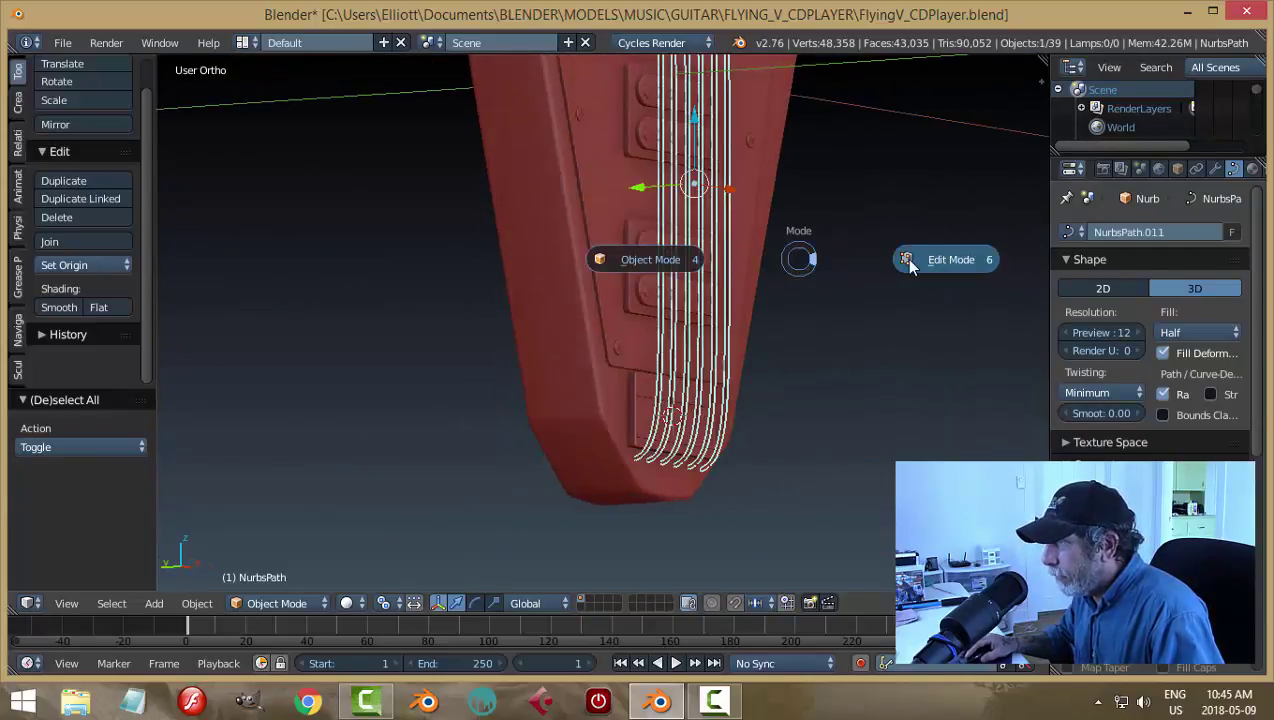
left_click(905, 258)
scroll(810, 243, "down", 3)
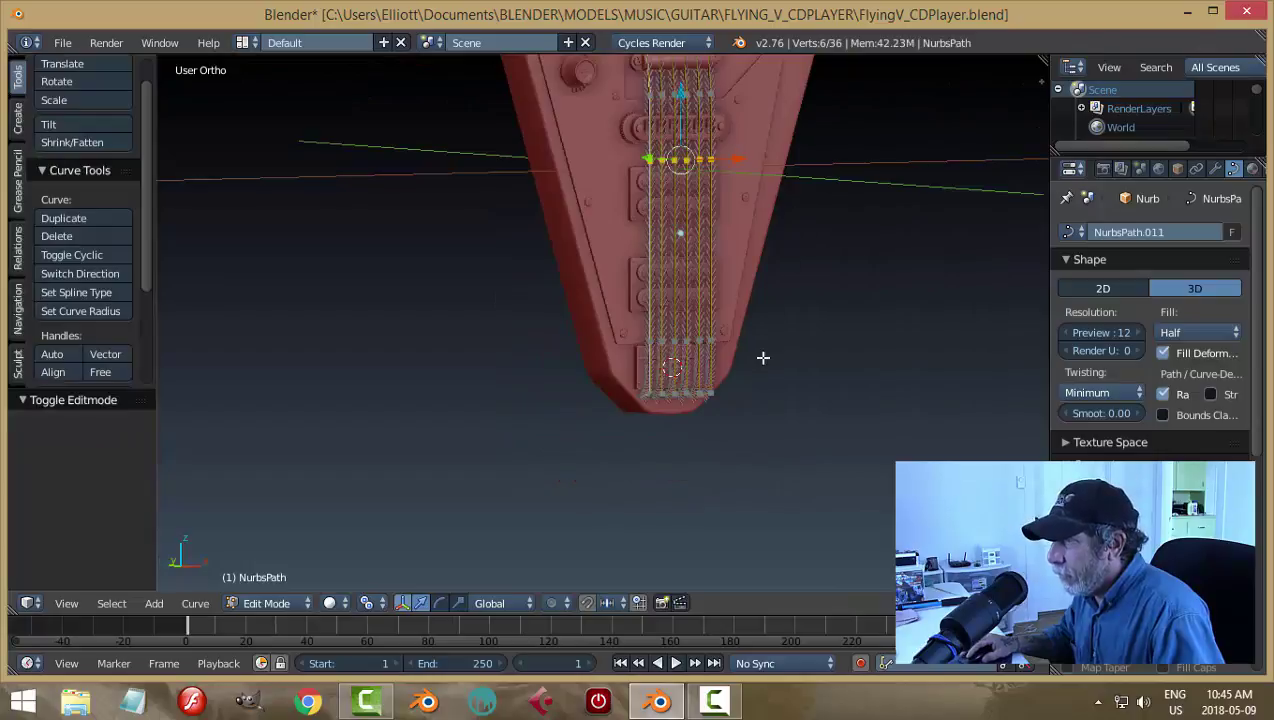
key("KP_1")
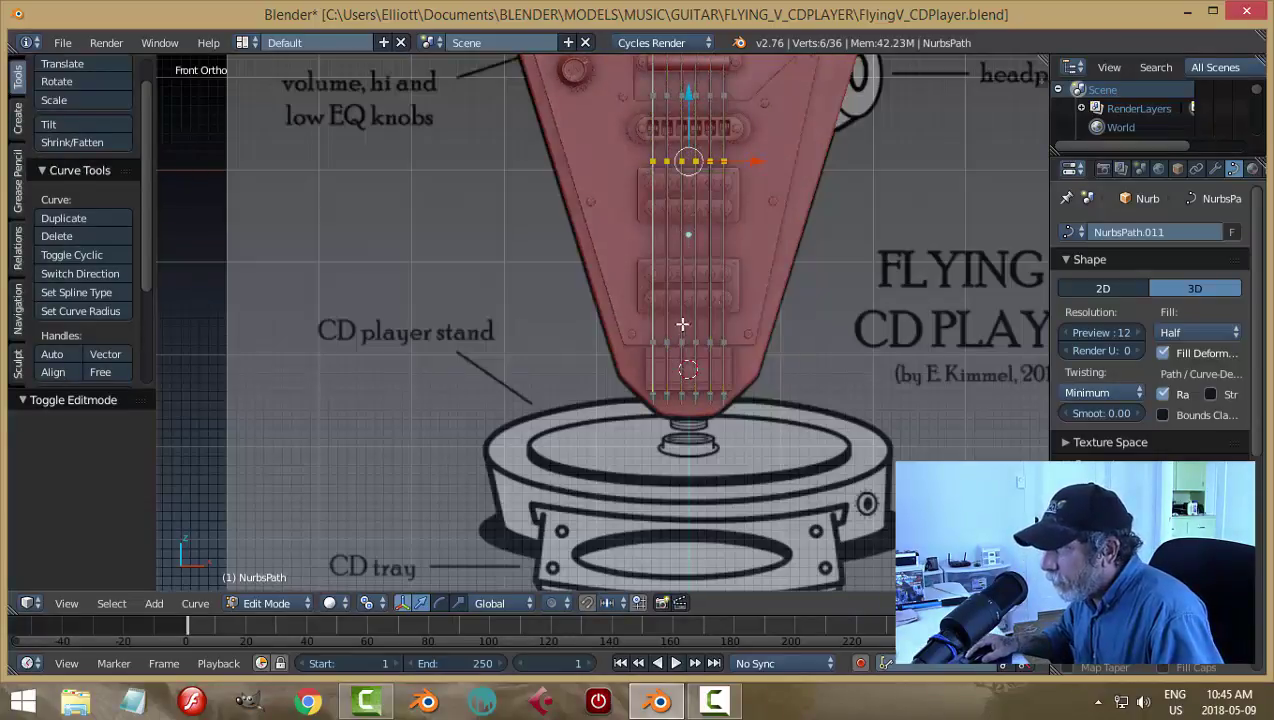
Step: Try to move the four lower rows of string points 0.041 along Y, closer to the guitar body
key("b")
left_click_drag(604, 312, 766, 426)
mouse_move(830, 319)
middle_mouse_down()
mouse_move(958, 327)
mouse_move(956, 338)
mouse_move(842, 318)
mouse_move(853, 323)
middle_mouse_up()
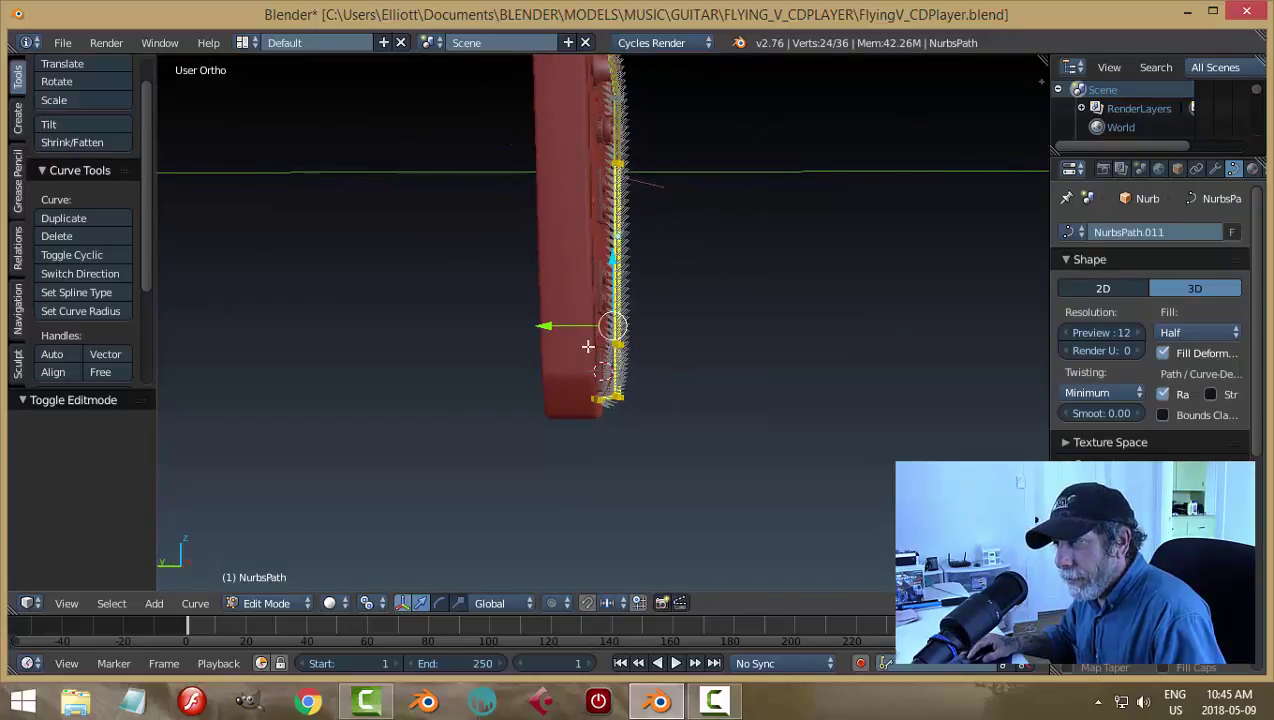
left_click_drag(543, 328, 540, 330)
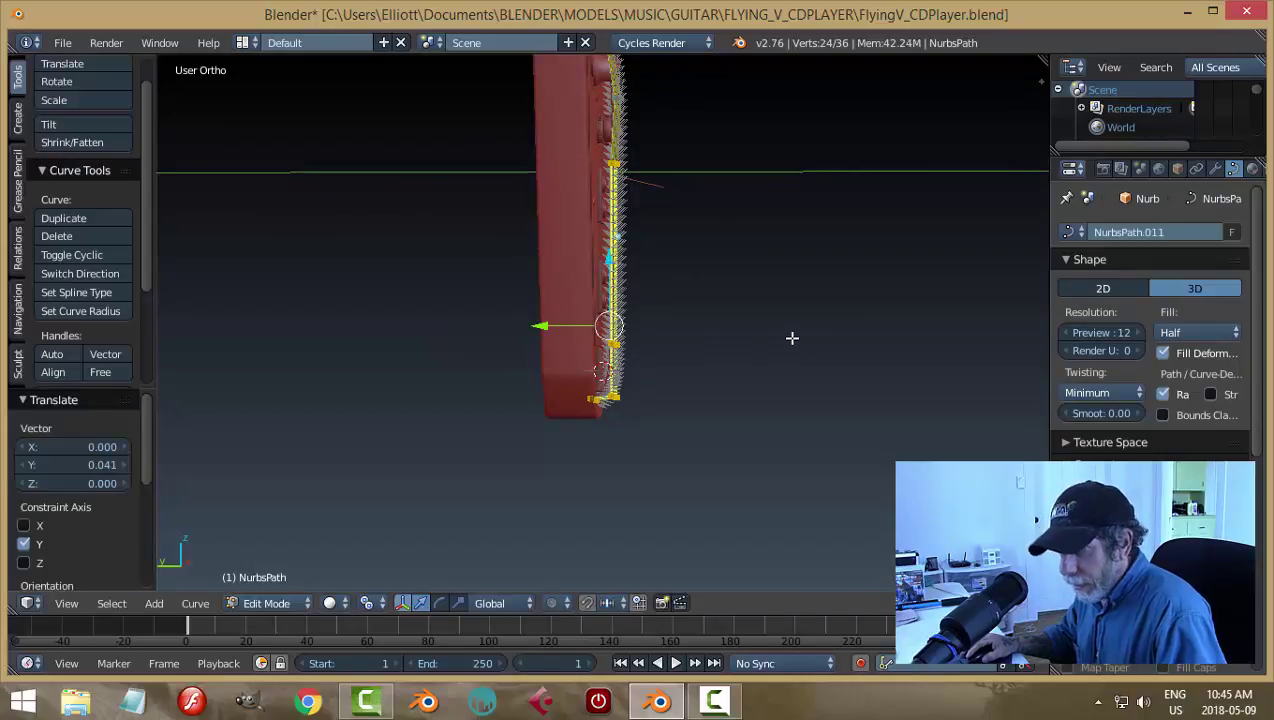
middle_click_drag(792, 338, 697, 301)
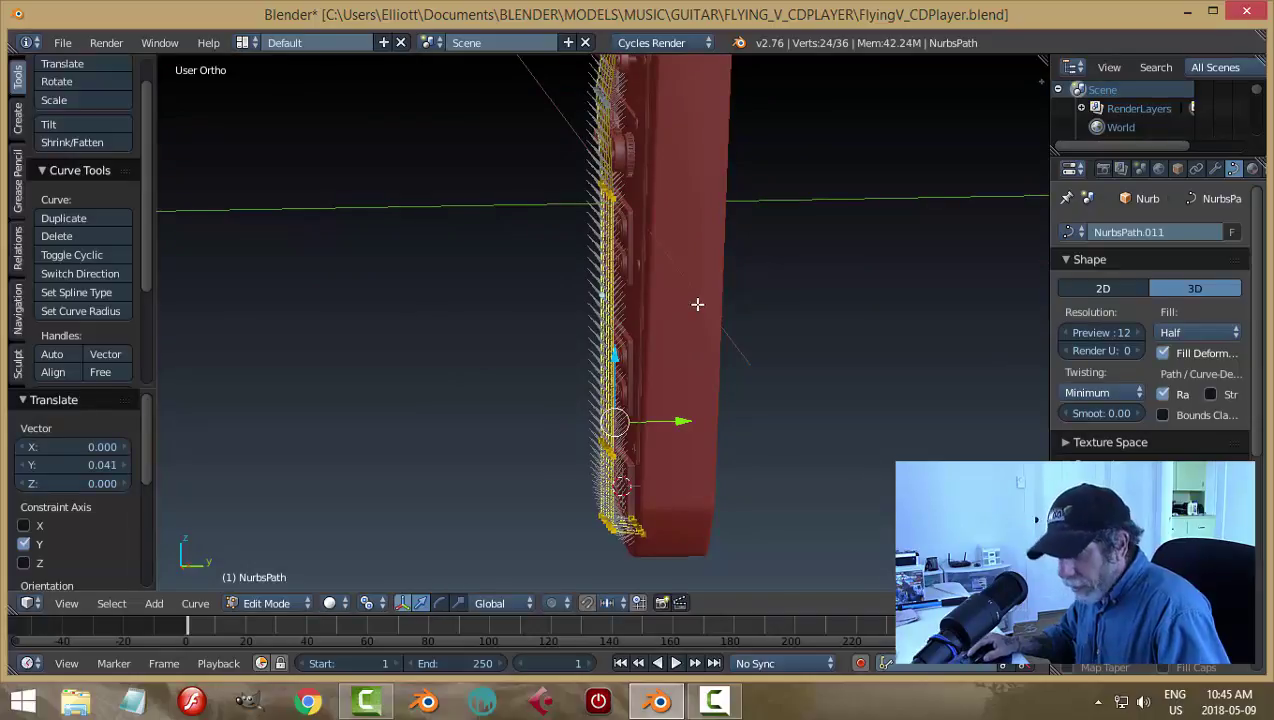
key("ctrl+z")
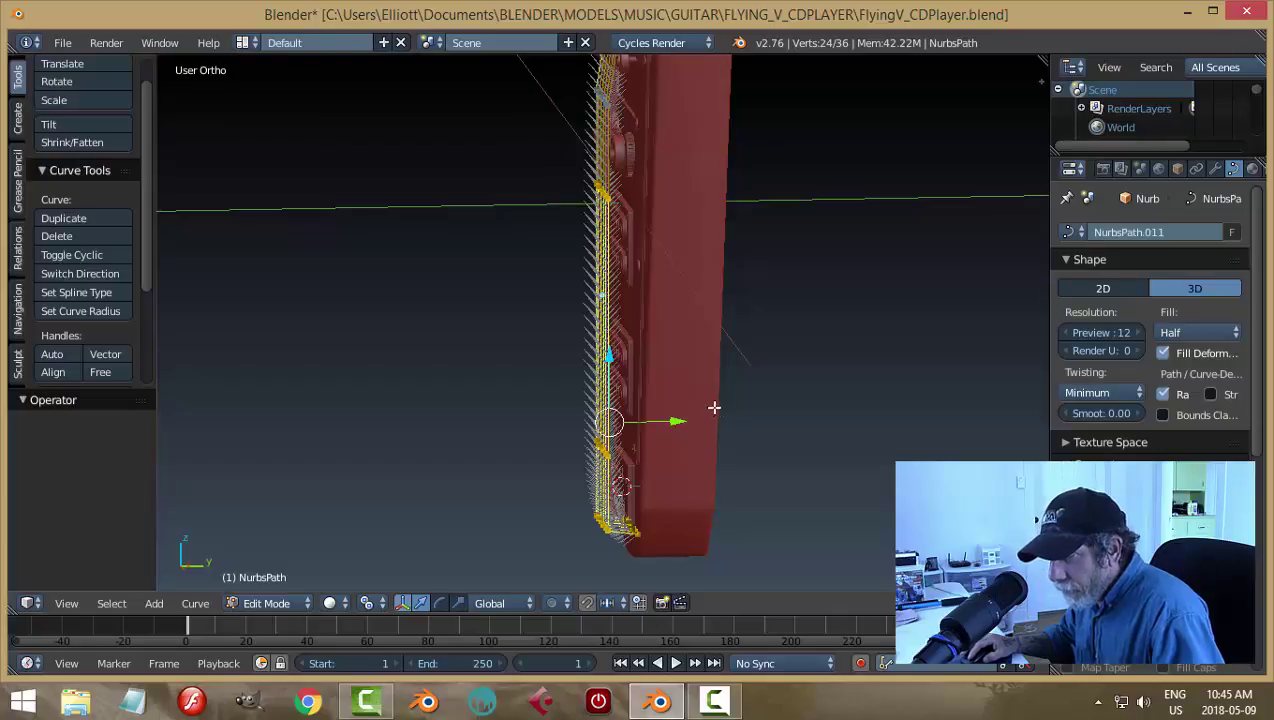
Step: Select only the three lowest rows of string points and move them 0.020 along Y toward the guitar body
key("a")
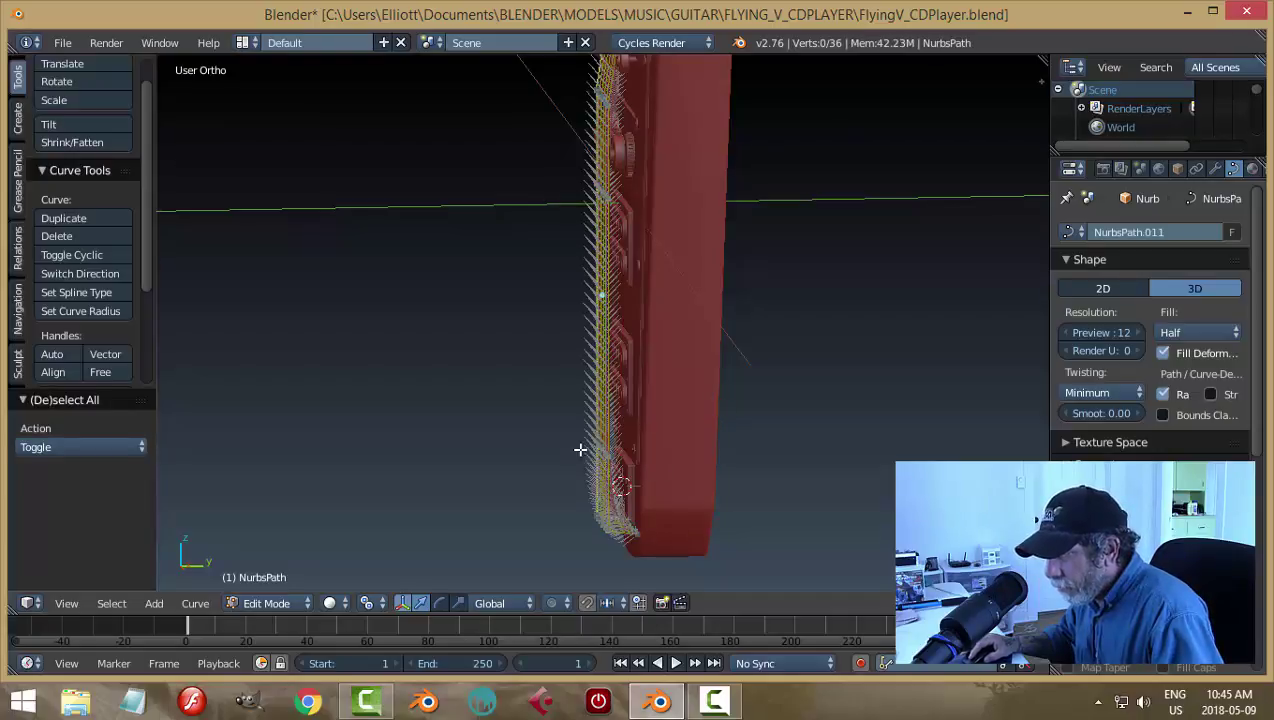
key("b")
left_click_drag(518, 415, 714, 588)
mouse_move(811, 450)
middle_mouse_down()
mouse_move(982, 338)
mouse_move(1001, 293)
mouse_move(754, 464)
mouse_move(814, 462)
middle_mouse_up()
scroll(774, 494, "up", 3)
key("KP_4")
key("KP_4")
key("KP_4")
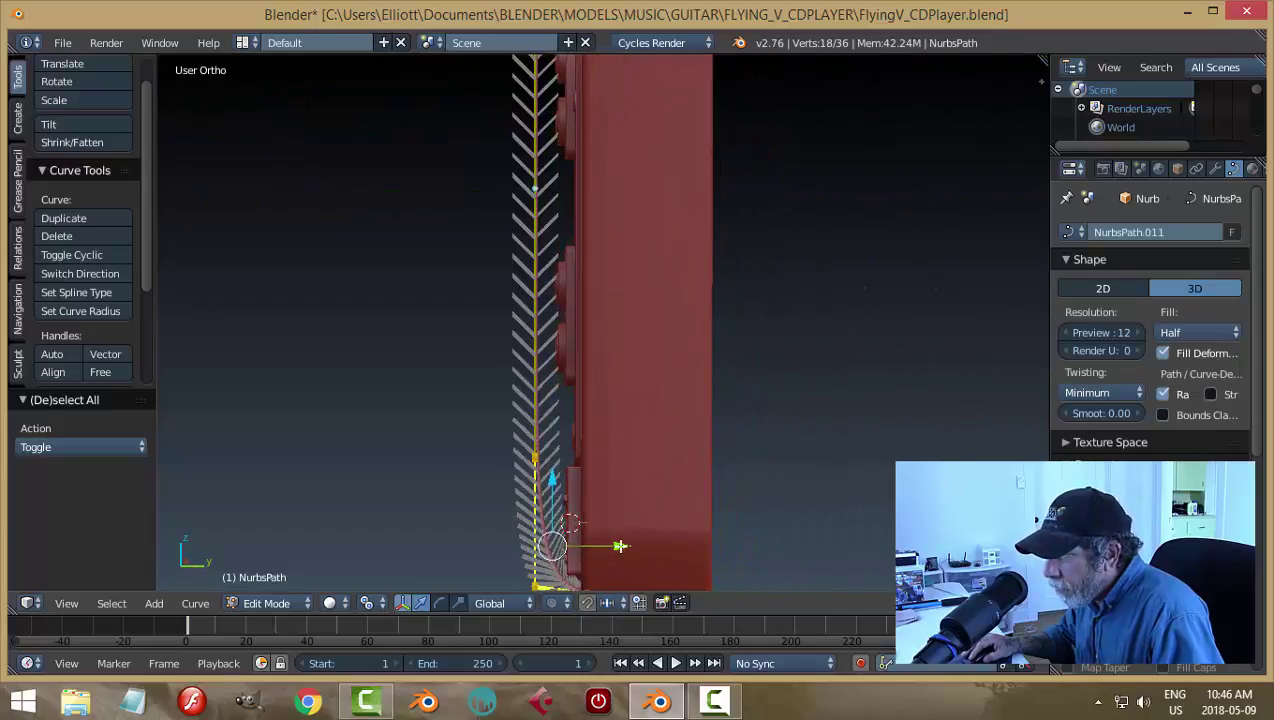
left_click_drag(620, 546, 624, 546)
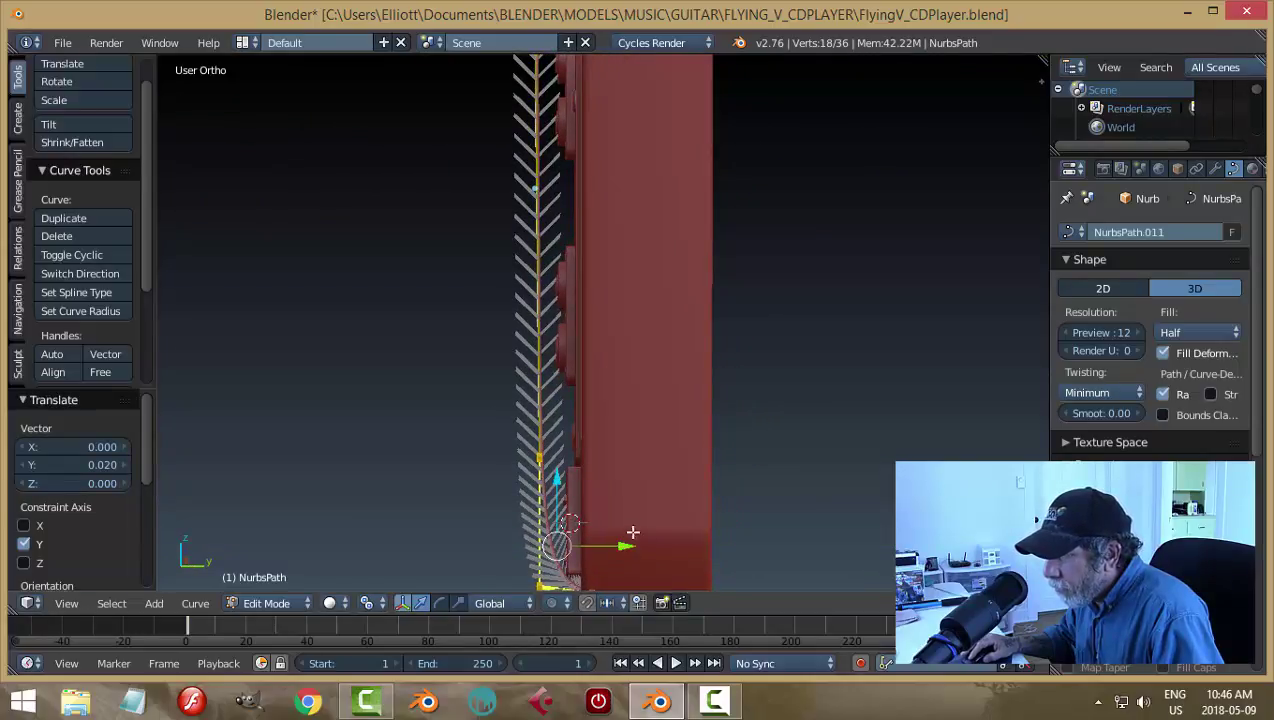
Step: Move the selected lower string points -0.004 along Z, and return the strings to Object Mode with nothing selected
key("g")
key("y")
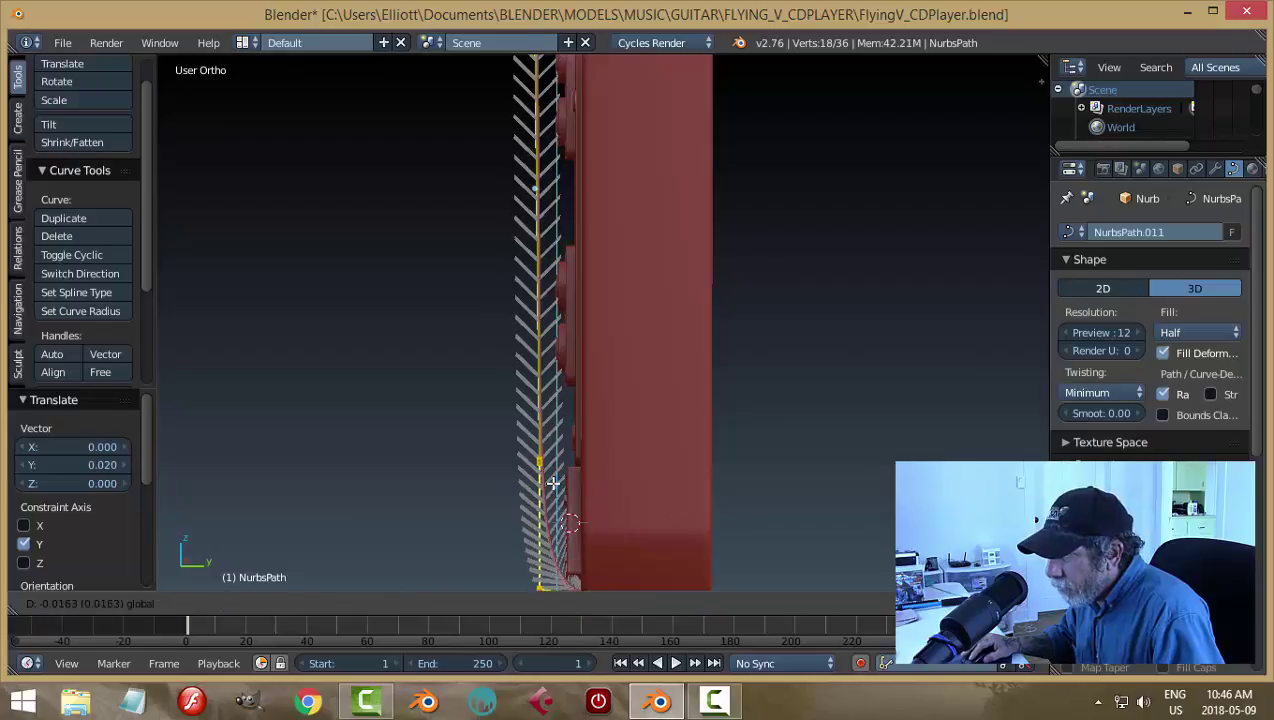
left_click(555, 477)
middle_click_drag(555, 477, 824, 465)
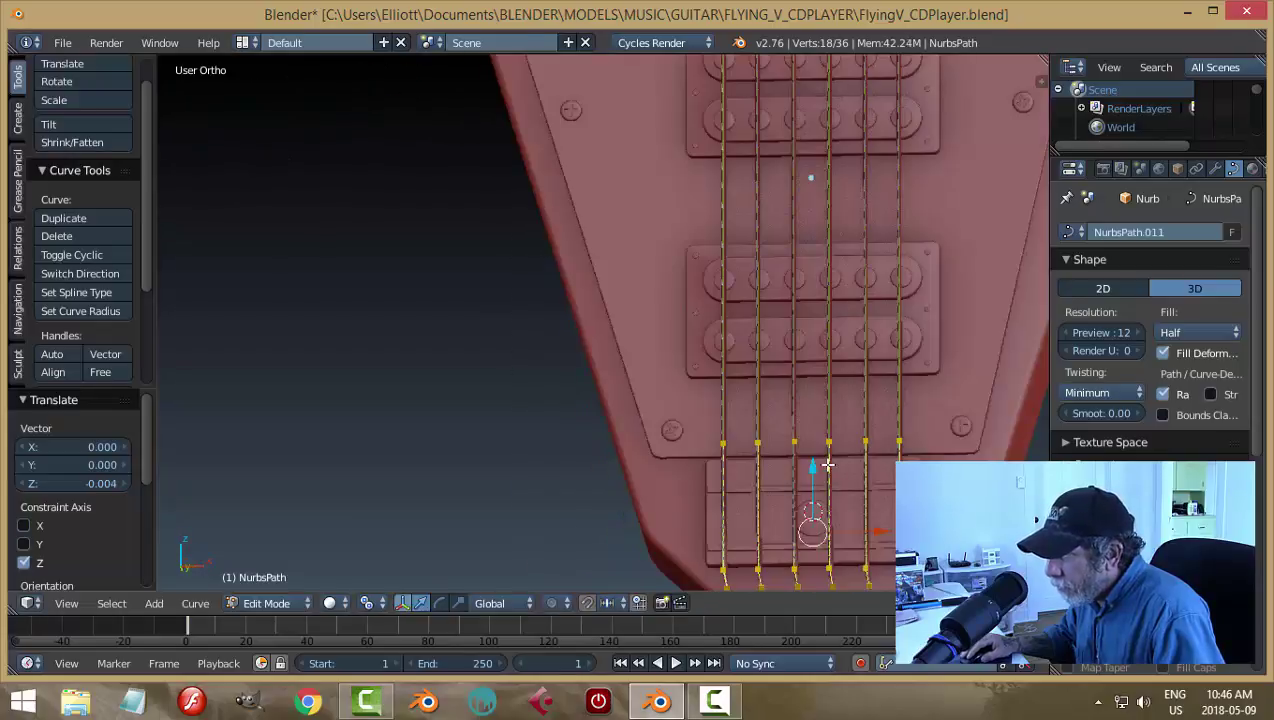
key("a")
scroll(824, 465, "down", 3)
middle_click_drag(737, 373, 845, 419)
key("Tab")
left_click(748, 421)
middle_click_drag(748, 421, 563, 336)
key("a")
Step: Put the strings in Edit Mode, select the row of end points above the tailpiece, and move it -0.333 along Z into the tailpiece
middle_click_drag(683, 259, 671, 398)
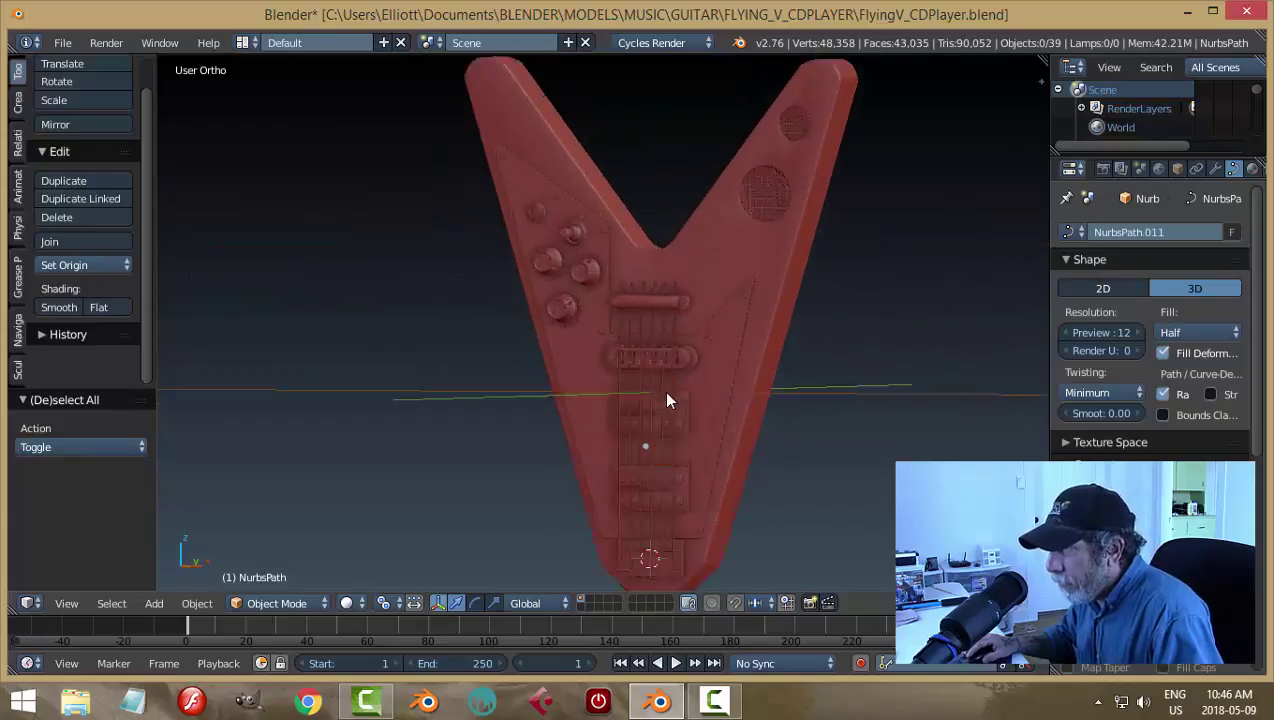
scroll(668, 393, "up", 4)
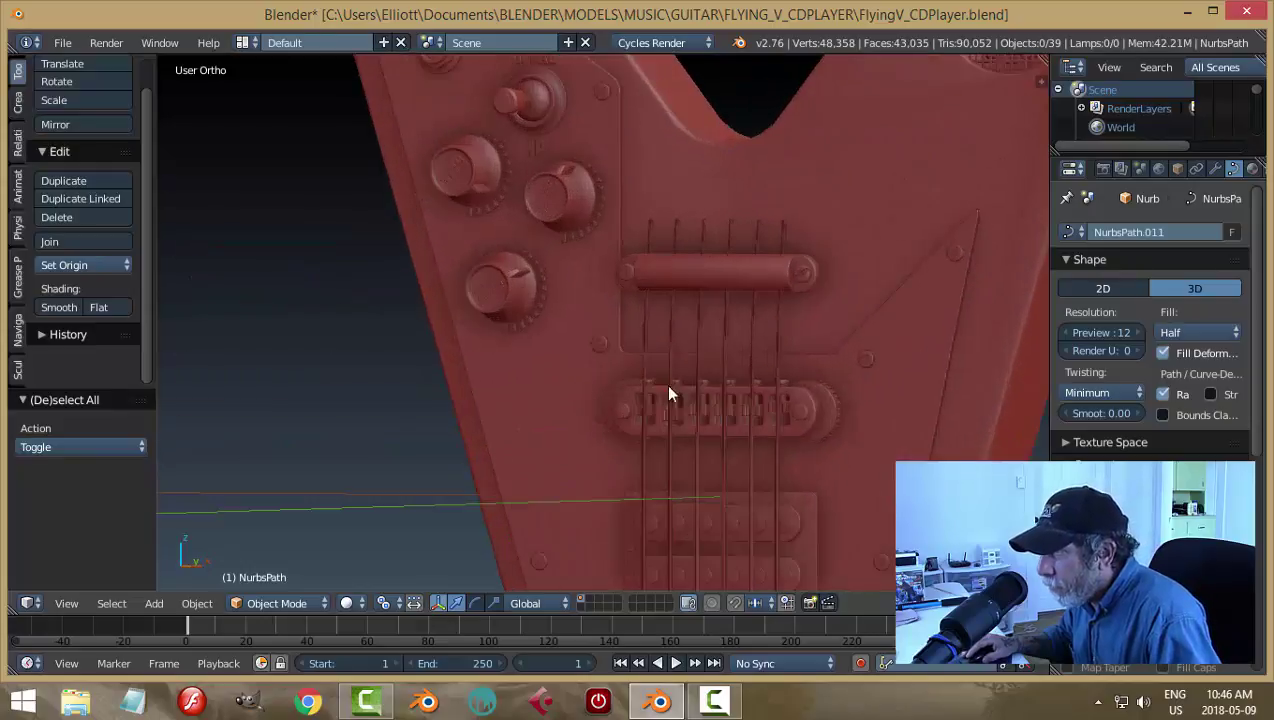
right_click(781, 237)
key("Tab")
left_click(795, 234)
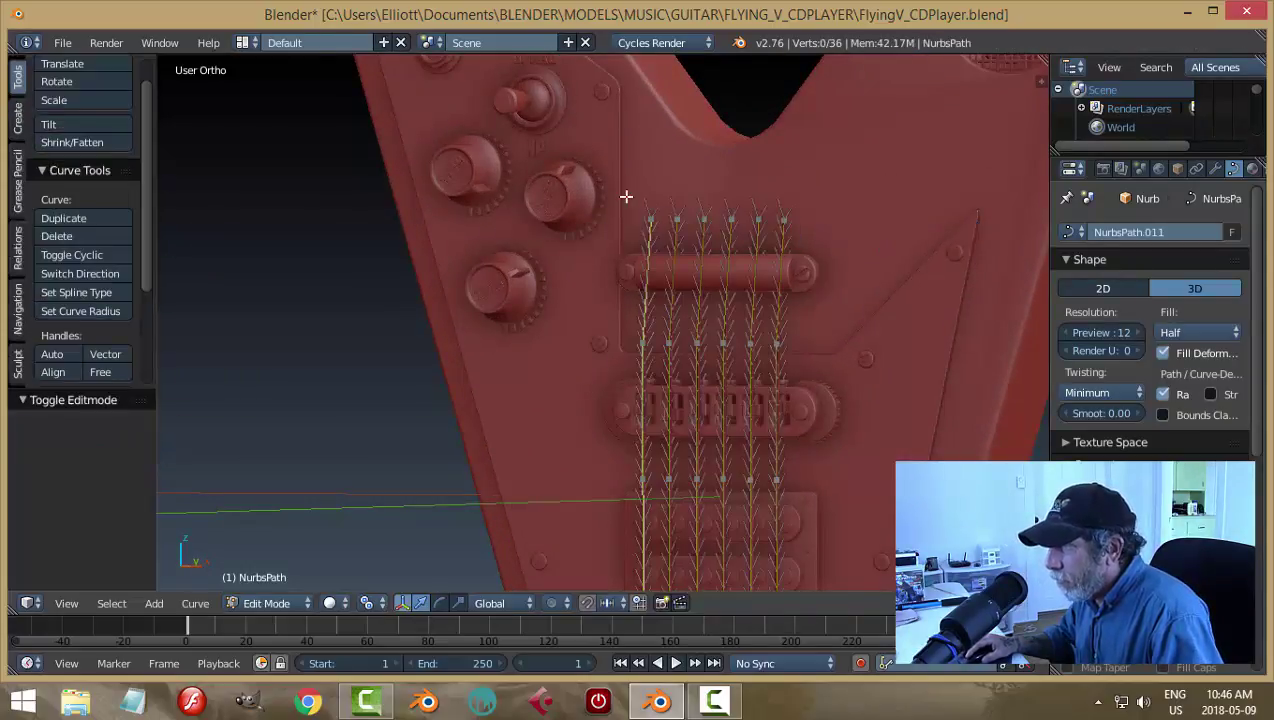
key("b")
left_click_drag(625, 192, 839, 239)
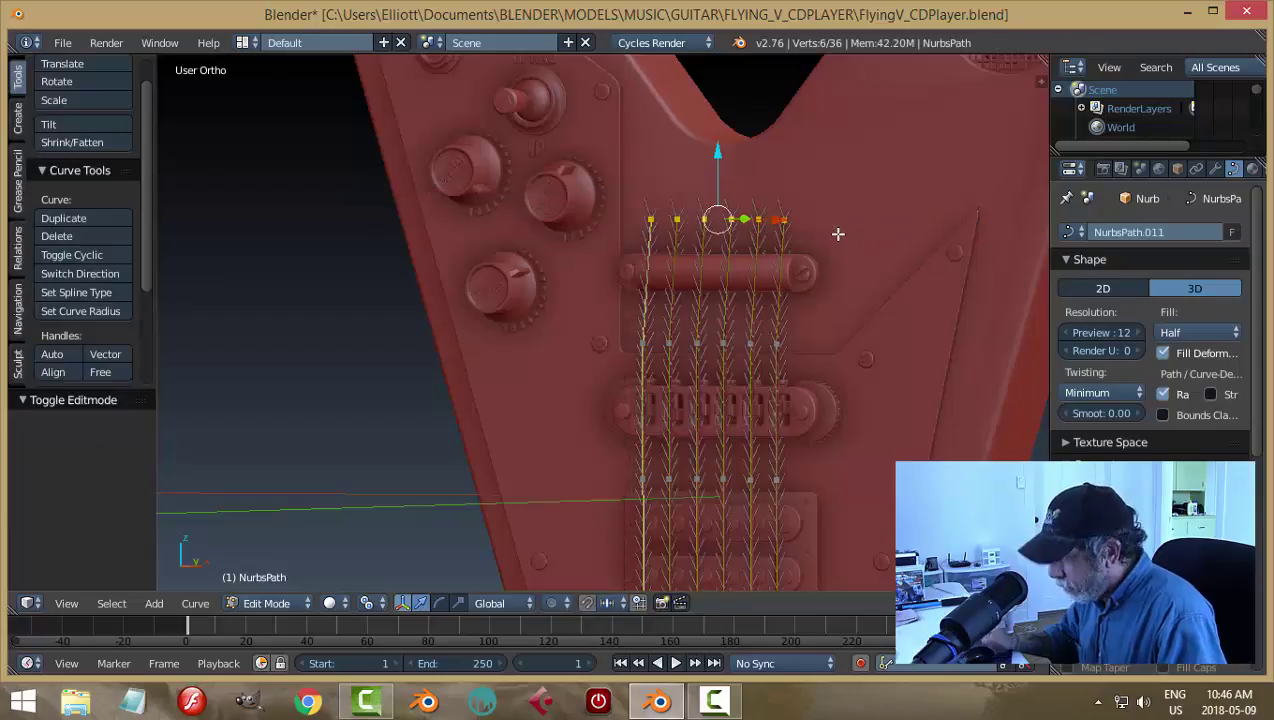
middle_click_drag(839, 239, 838, 233)
key("KP_1")
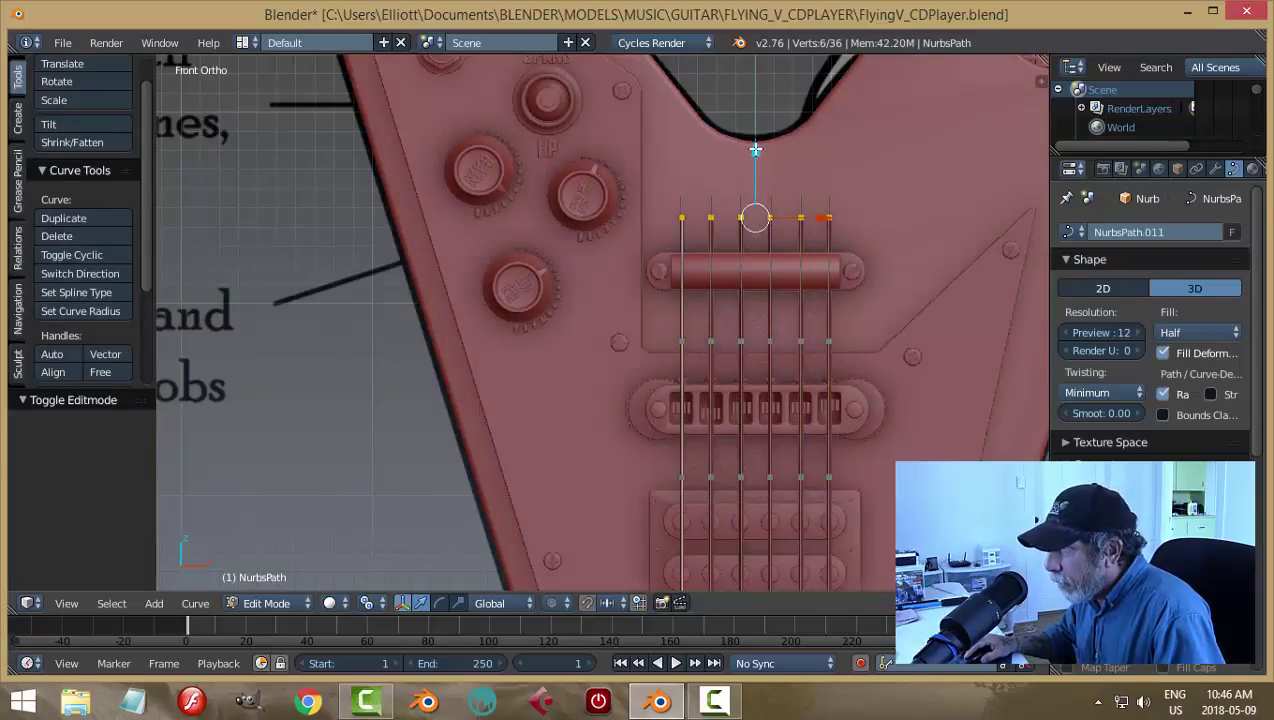
left_click_drag(755, 150, 751, 192)
left_click(744, 212)
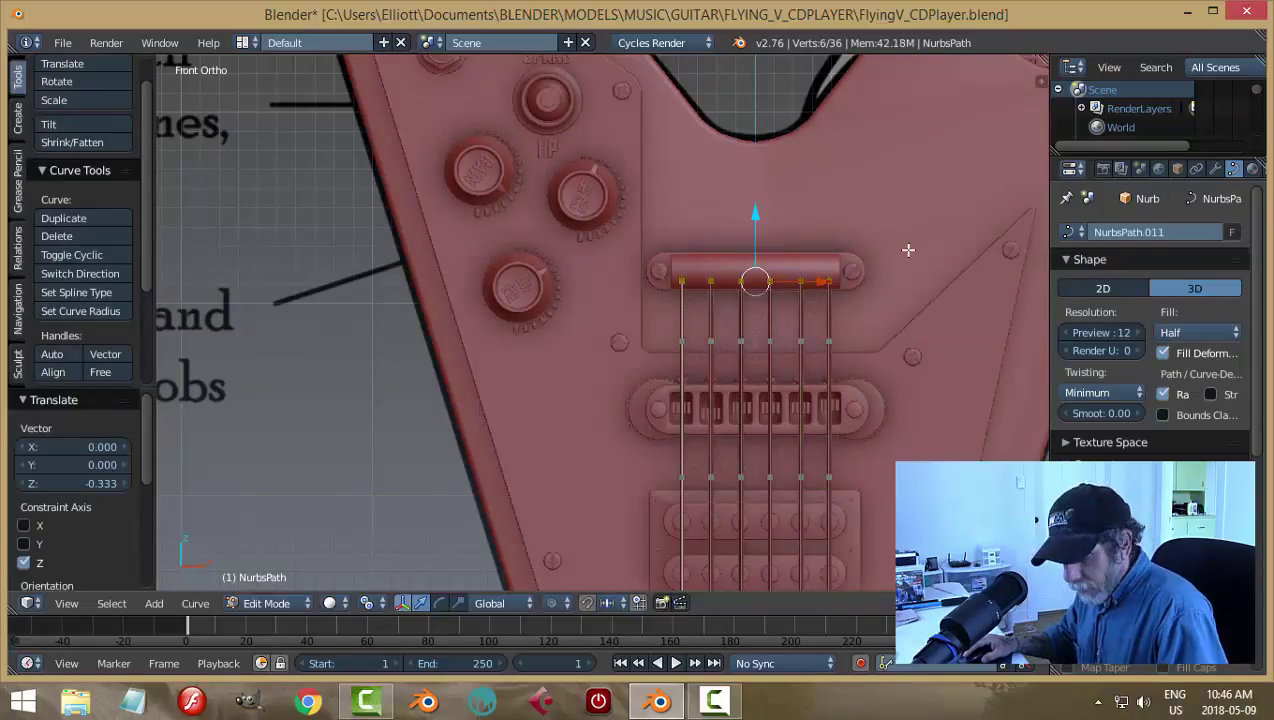
Step: Return the strings to Object Mode with nothing selected, check them along the body, and save over FlyingV_CDPlayer.blend
key("a")
key("Tab")
scroll(910, 287, "down", 3)
key("a")
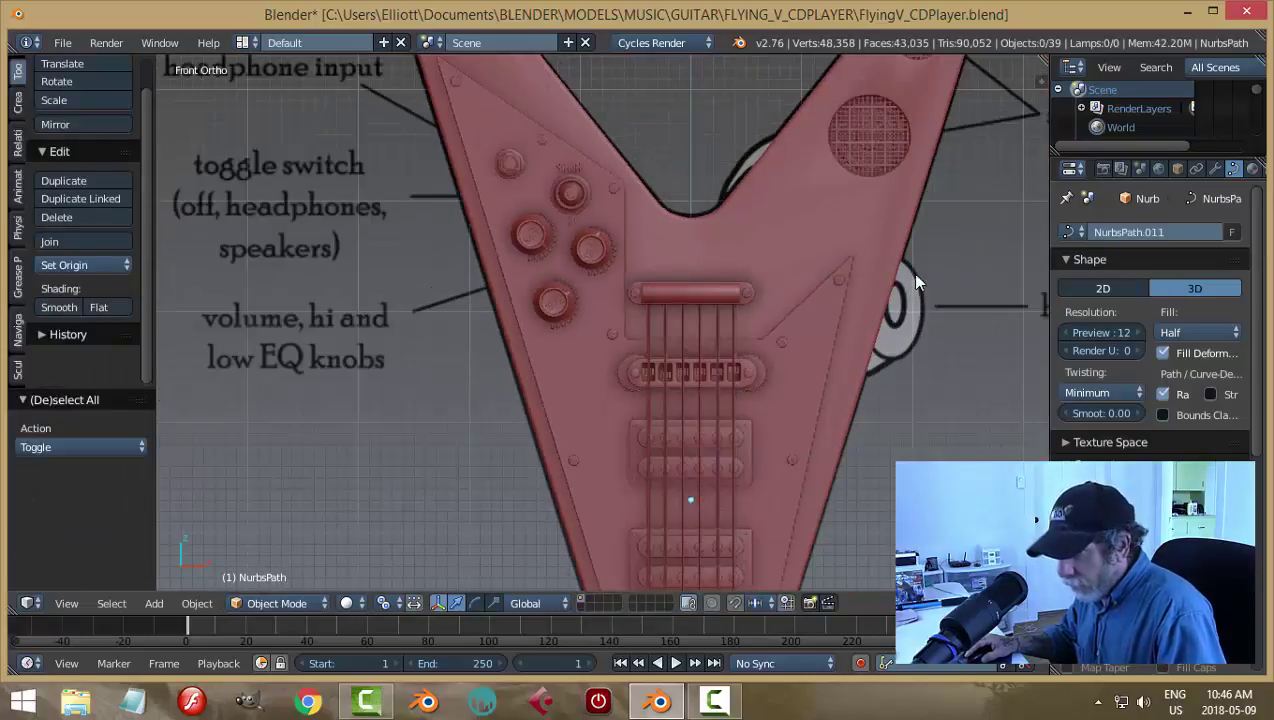
middle_click_drag(911, 275, 803, 313)
middle_click_drag(727, 405, 737, 318, "shift")
scroll(828, 190, "up", 4)
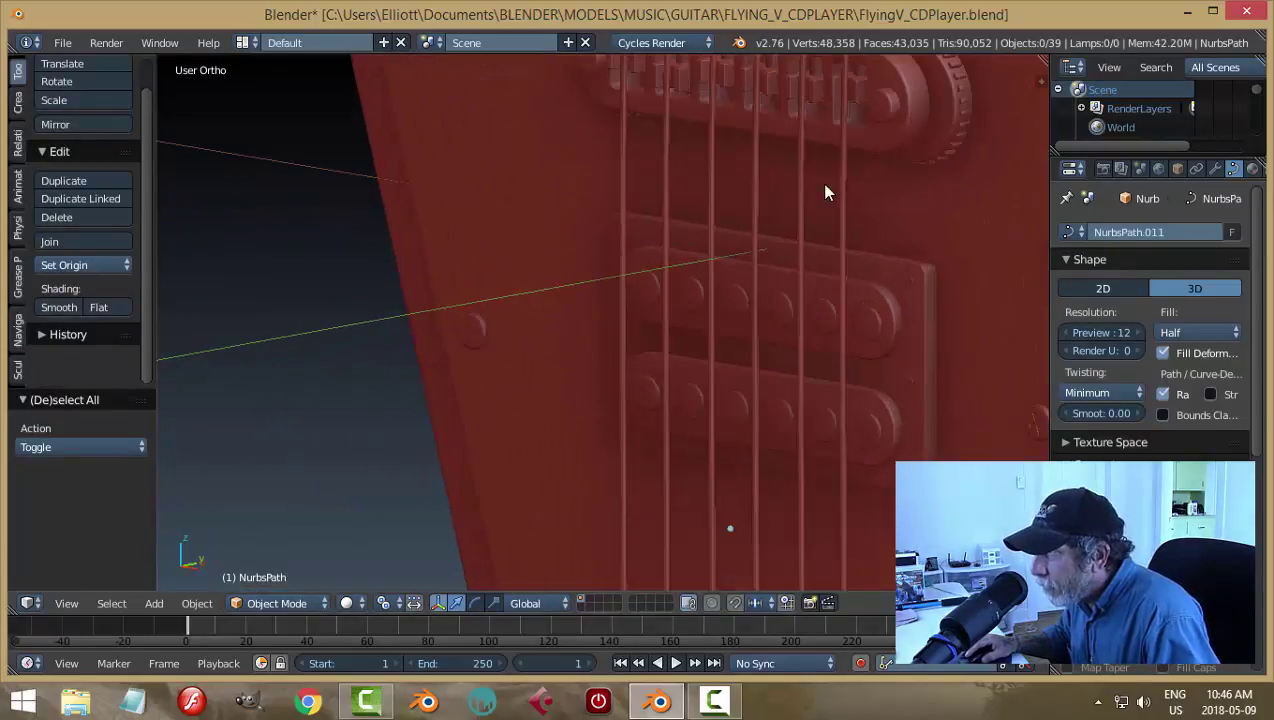
middle_click_drag(828, 190, 836, 341, "shift")
scroll(836, 341, "up", 2)
scroll(836, 341, "down", 5)
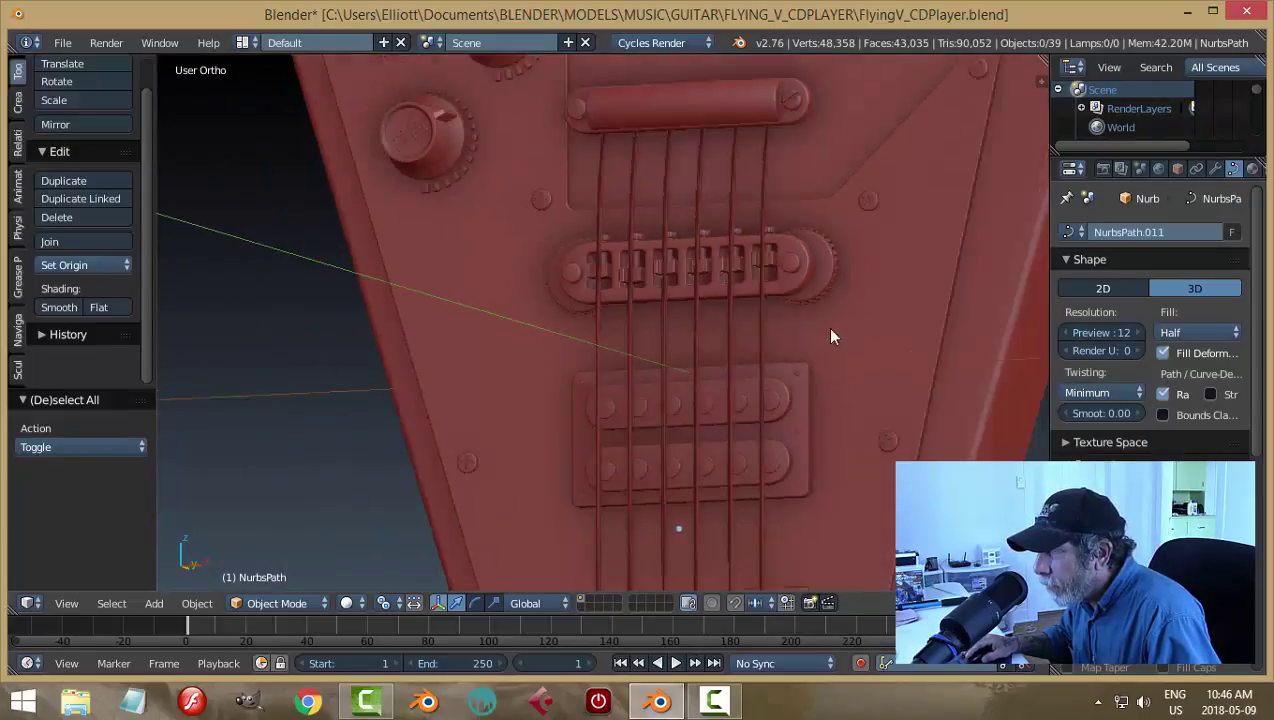
mouse_move(782, 290)
middle_mouse_down()
mouse_move(794, 224)
mouse_move(805, 296)
mouse_move(897, 312)
mouse_move(762, 355)
mouse_move(688, 299)
mouse_move(783, 377)
mouse_move(719, 324)
mouse_move(648, 299)
mouse_move(552, 299)
mouse_move(682, 233)
mouse_move(715, 291)
mouse_move(612, 276)
mouse_move(781, 309)
middle_mouse_up()
key("ctrl+s")
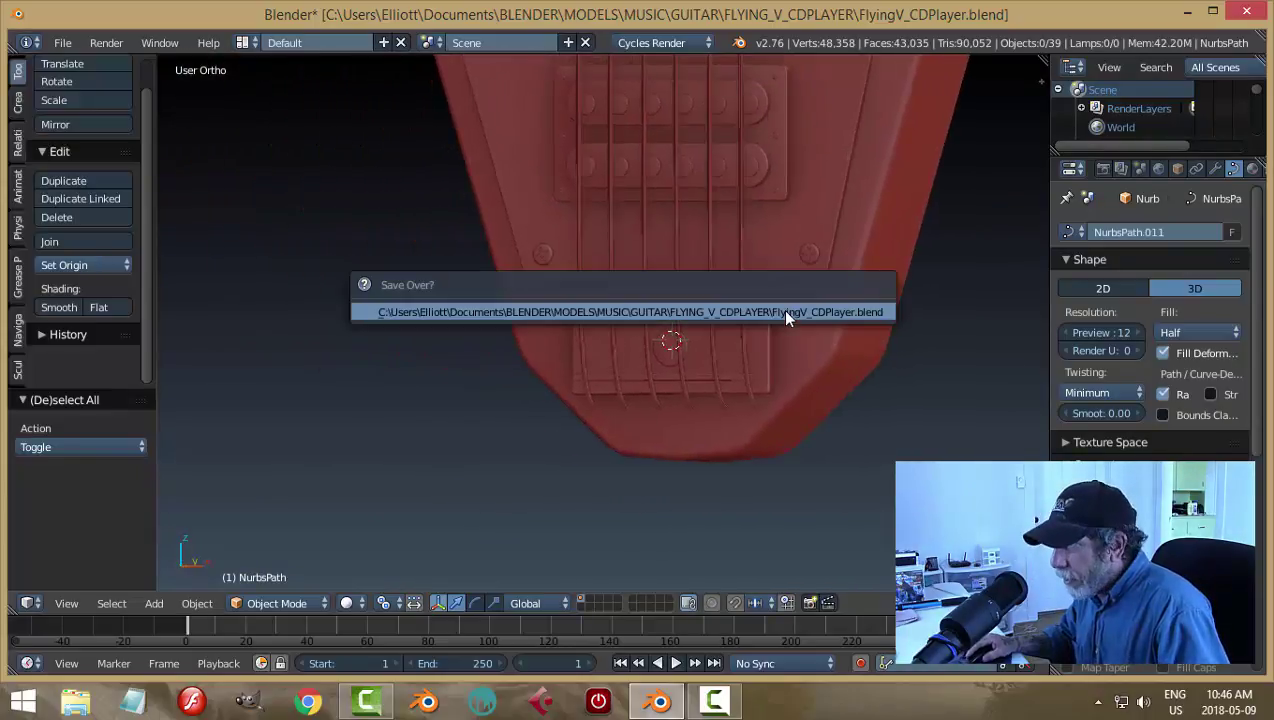
left_click(781, 309)
Step: Separate the rightmost of the six strings into its own object using its linked points, and return to Object Mode
right_click(740, 247)
key("Tab")
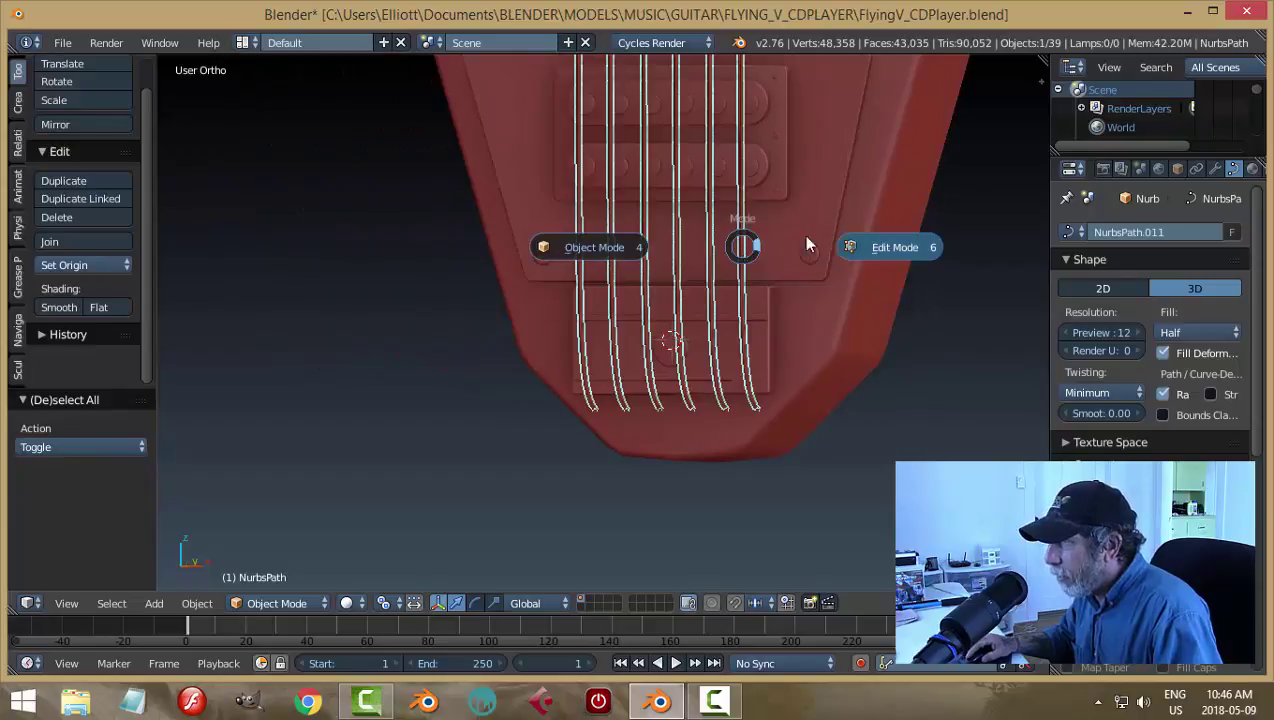
left_click(846, 249)
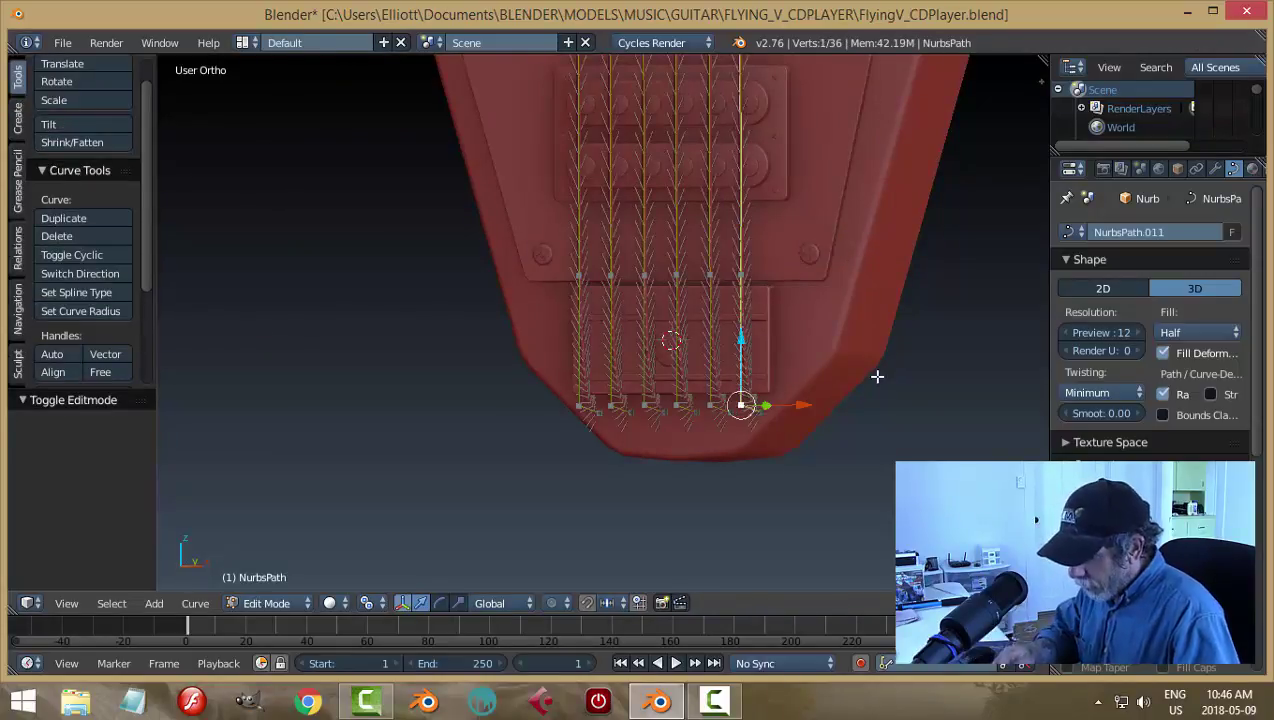
key("ctrl+l")
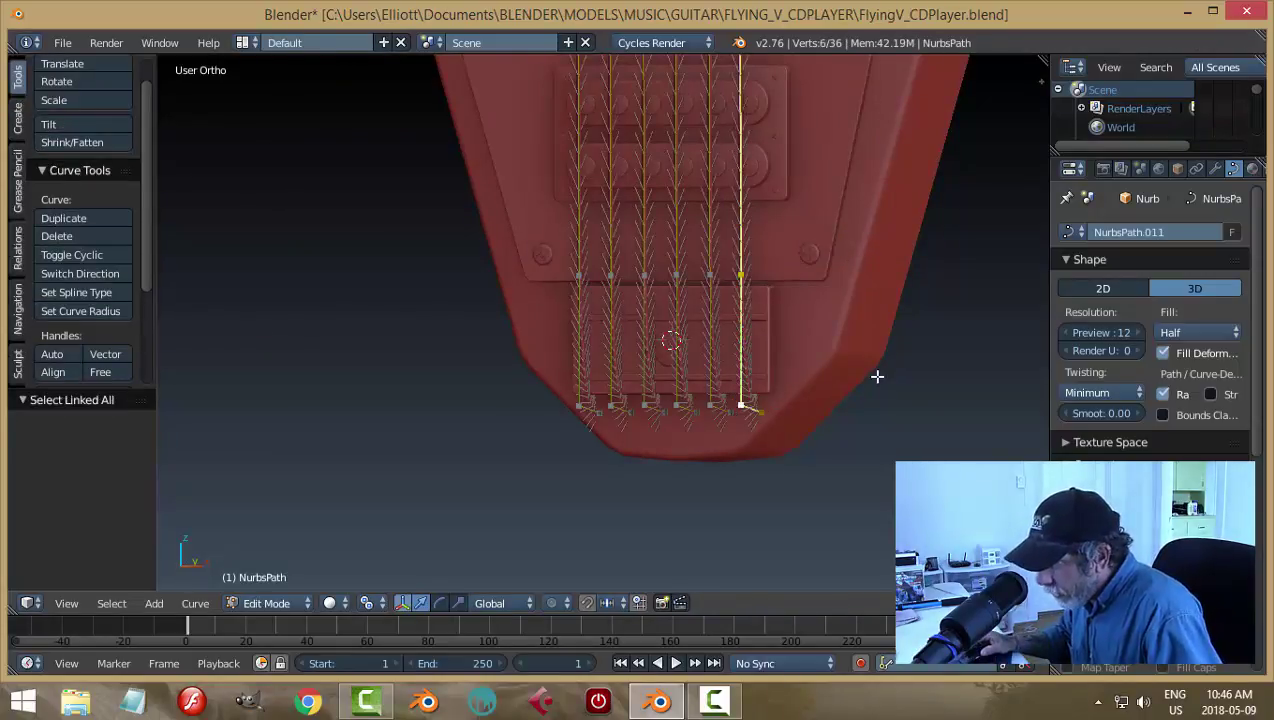
key("a")
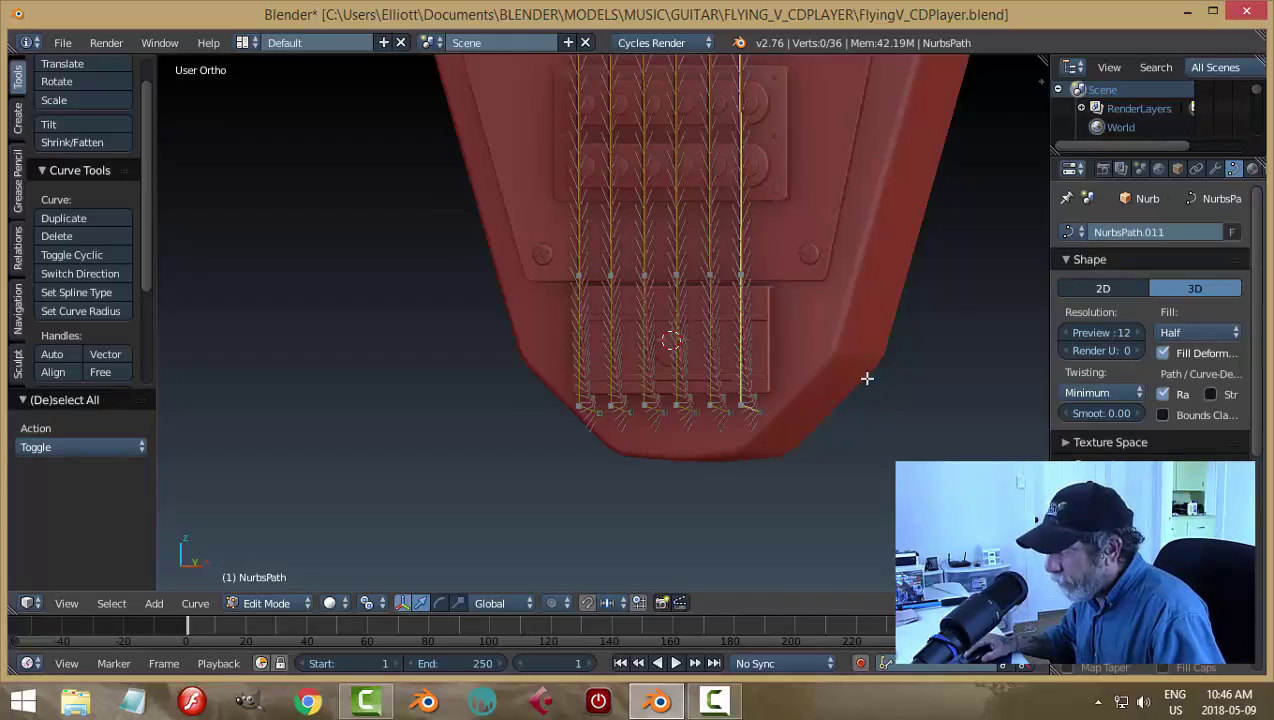
right_click(749, 403)
key("ctrl+l")
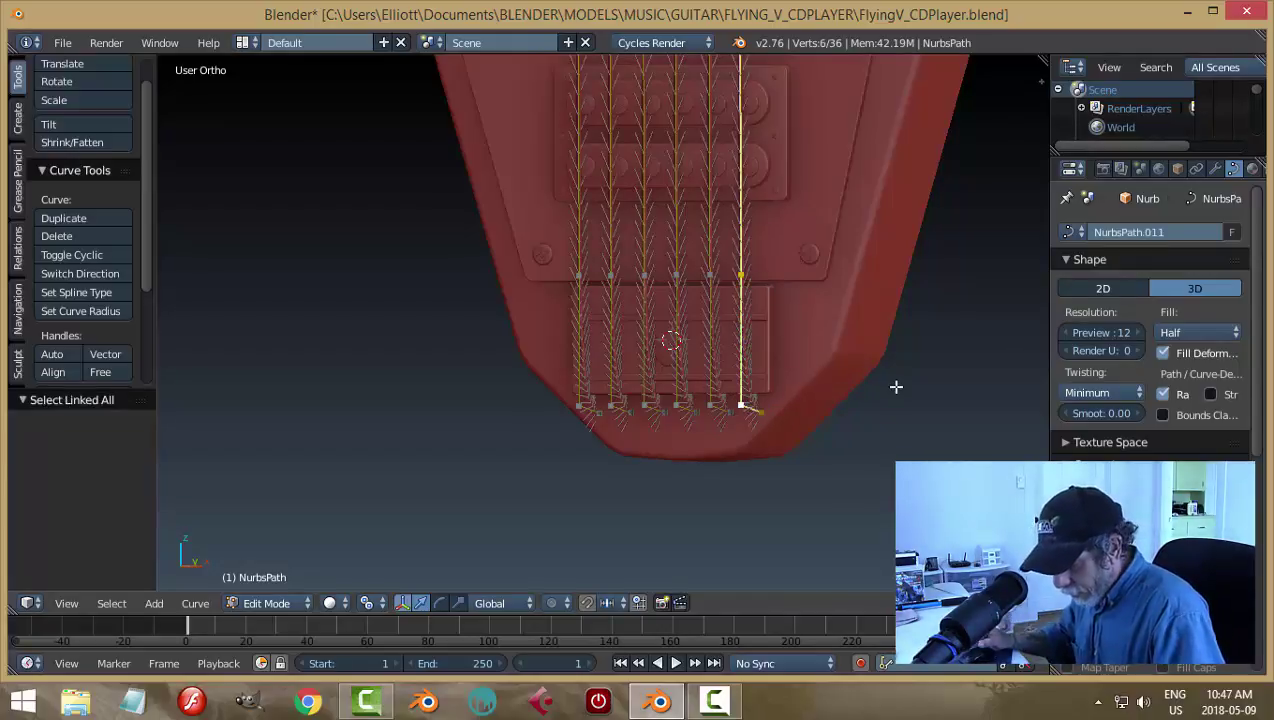
key("p")
left_click(893, 386)
key("Tab")
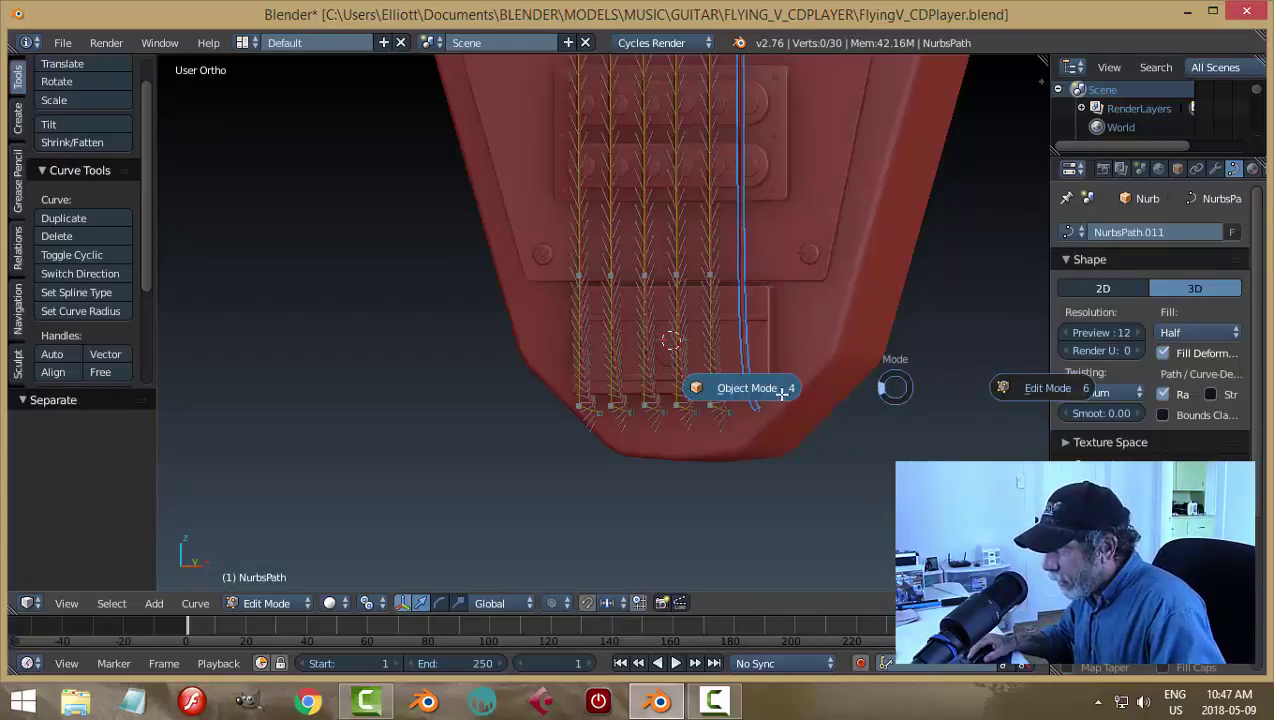
left_click(782, 393)
Step: Separate the rightmost of the five remaining joined strings into its own object, and return to Object Mode
right_click(711, 320)
right_click(712, 300)
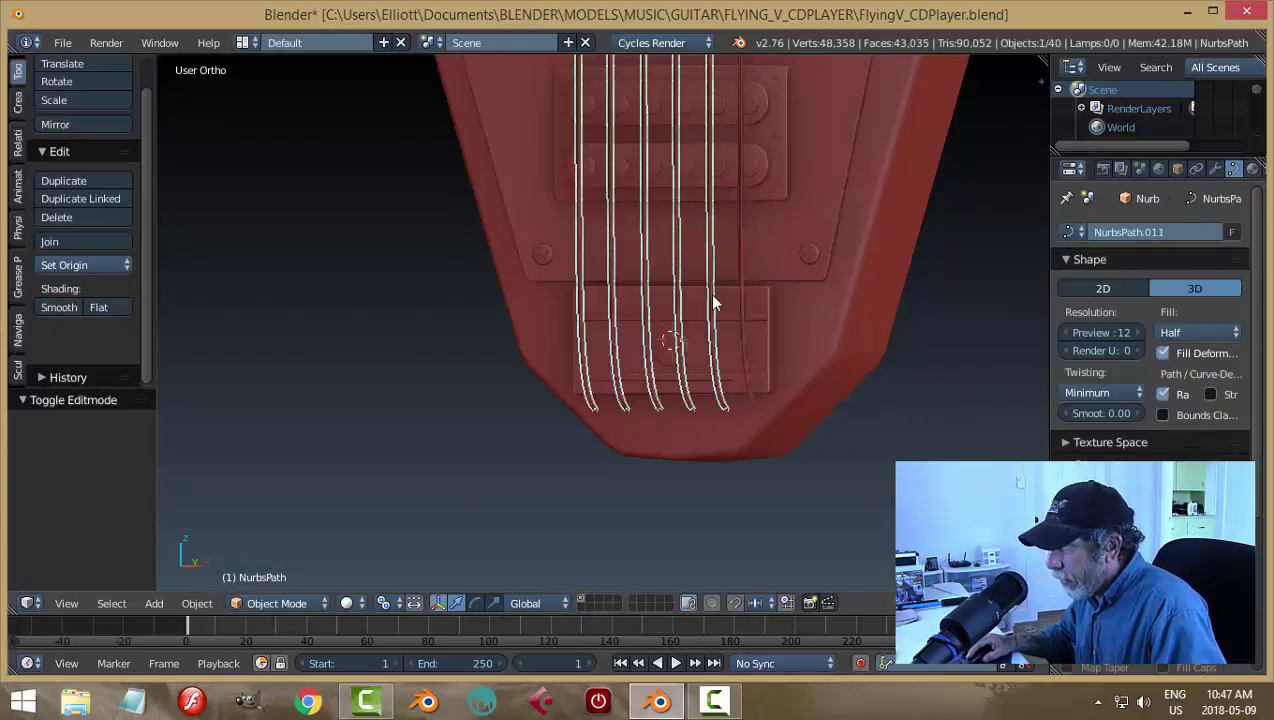
key("Tab")
left_click(885, 300)
right_click(711, 277)
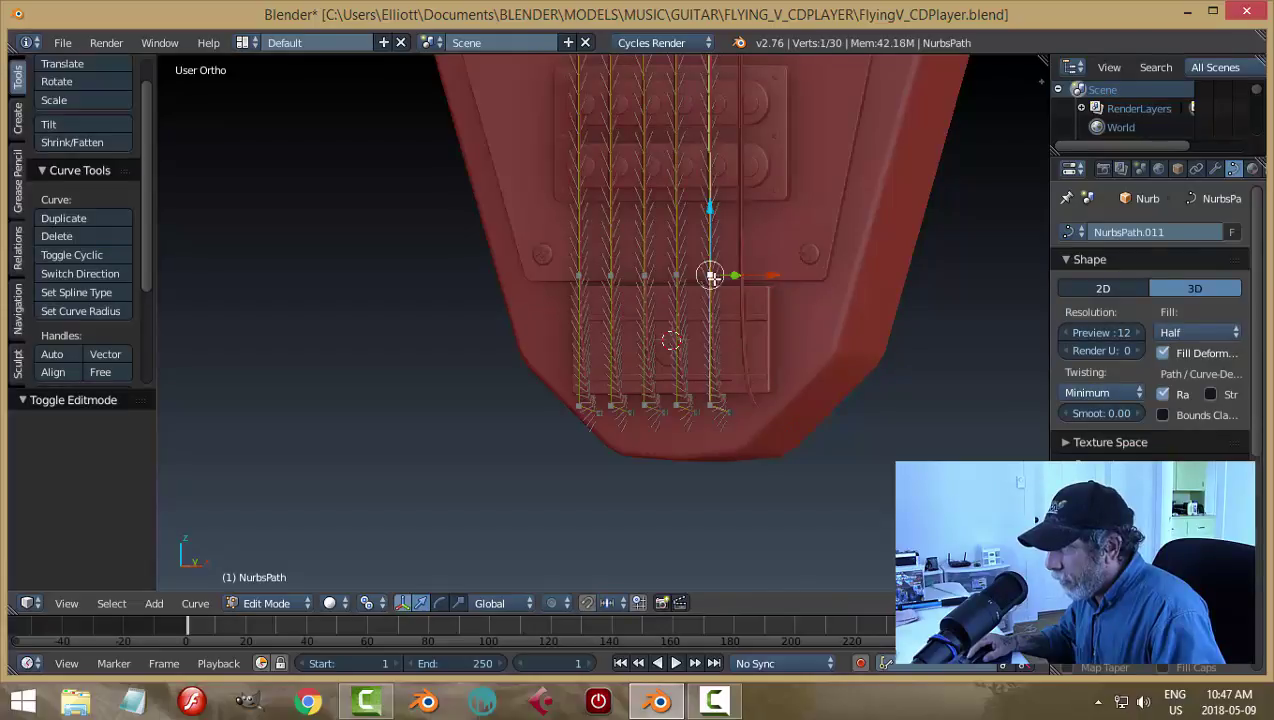
key("ctrl+l")
key("p")
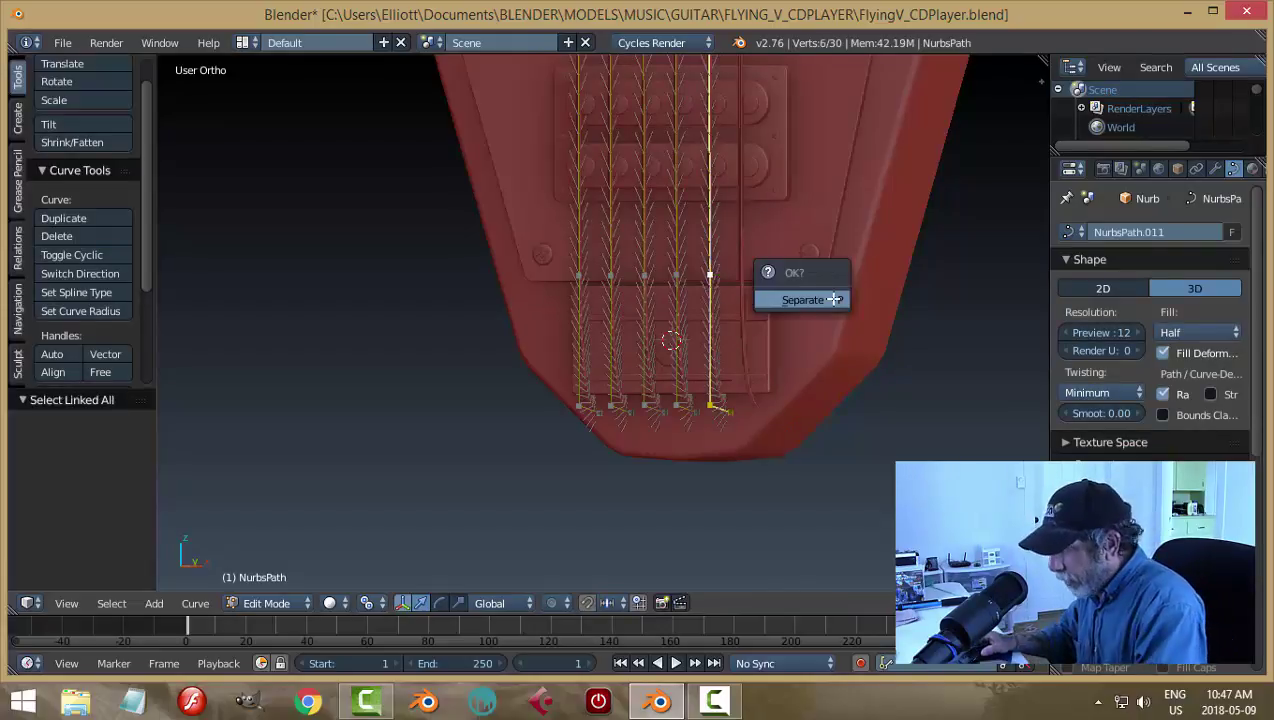
left_click(835, 297)
key("Tab")
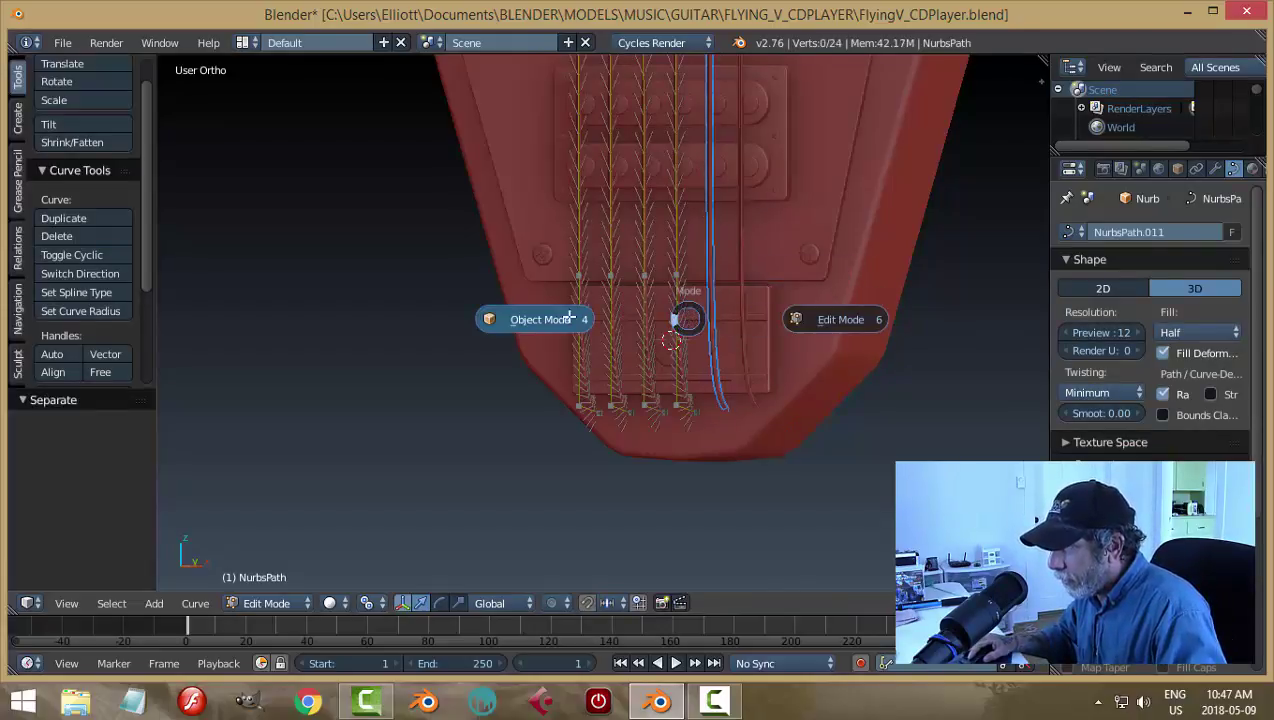
left_click(663, 300)
Step: Put the four remaining joined strings in Edit Mode and separate the rightmost one into its own object
right_click(679, 285)
right_click(674, 258)
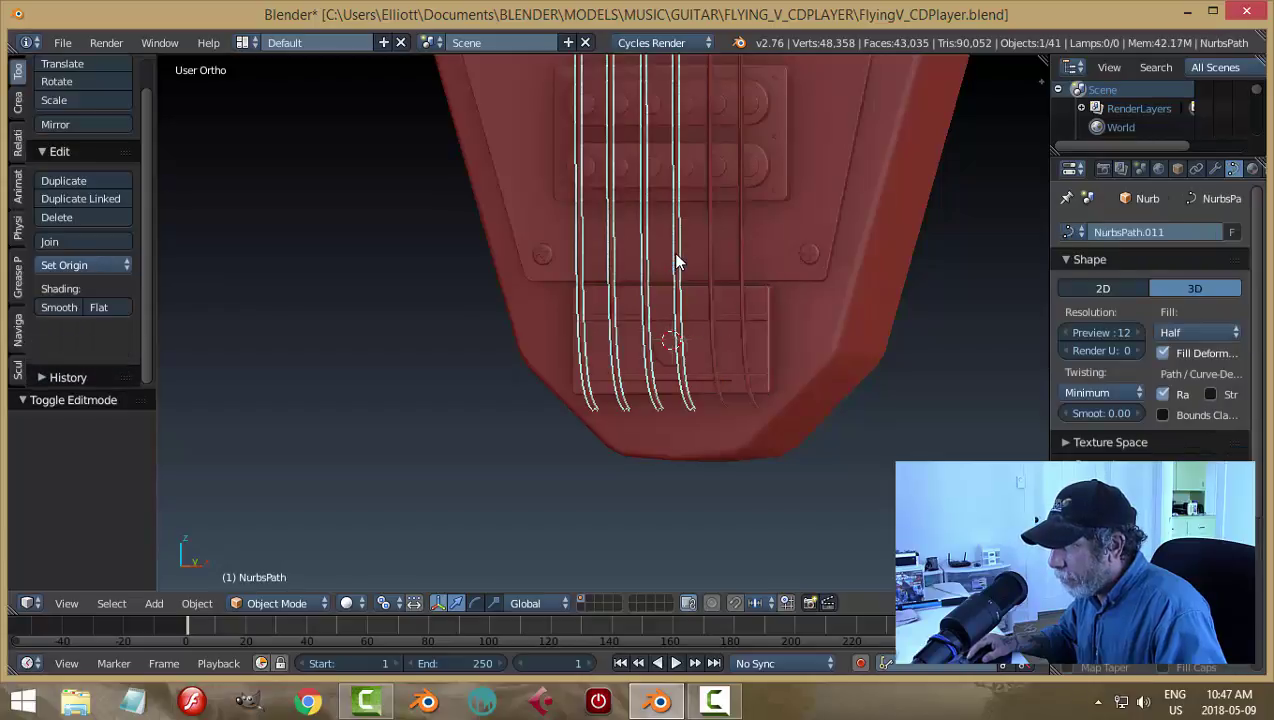
key("Tab")
left_click(792, 256)
right_click(679, 271)
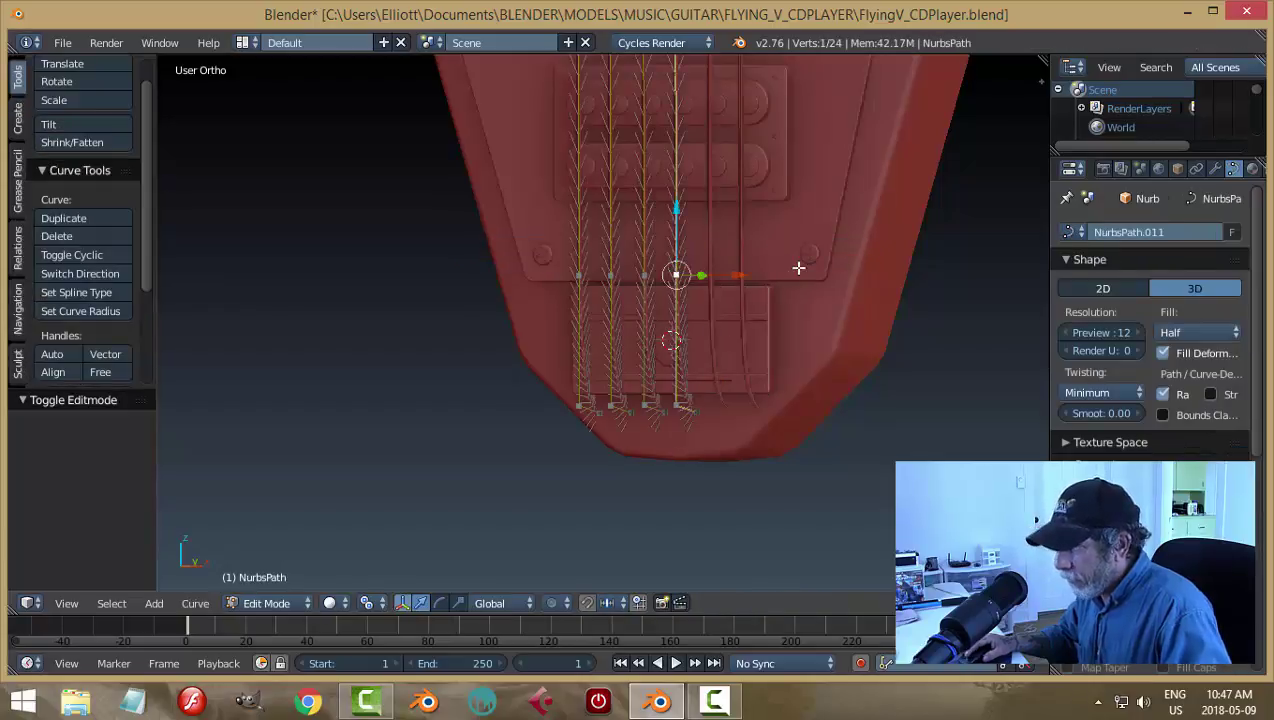
key("ctrl+l")
key("p")
left_click(798, 269)
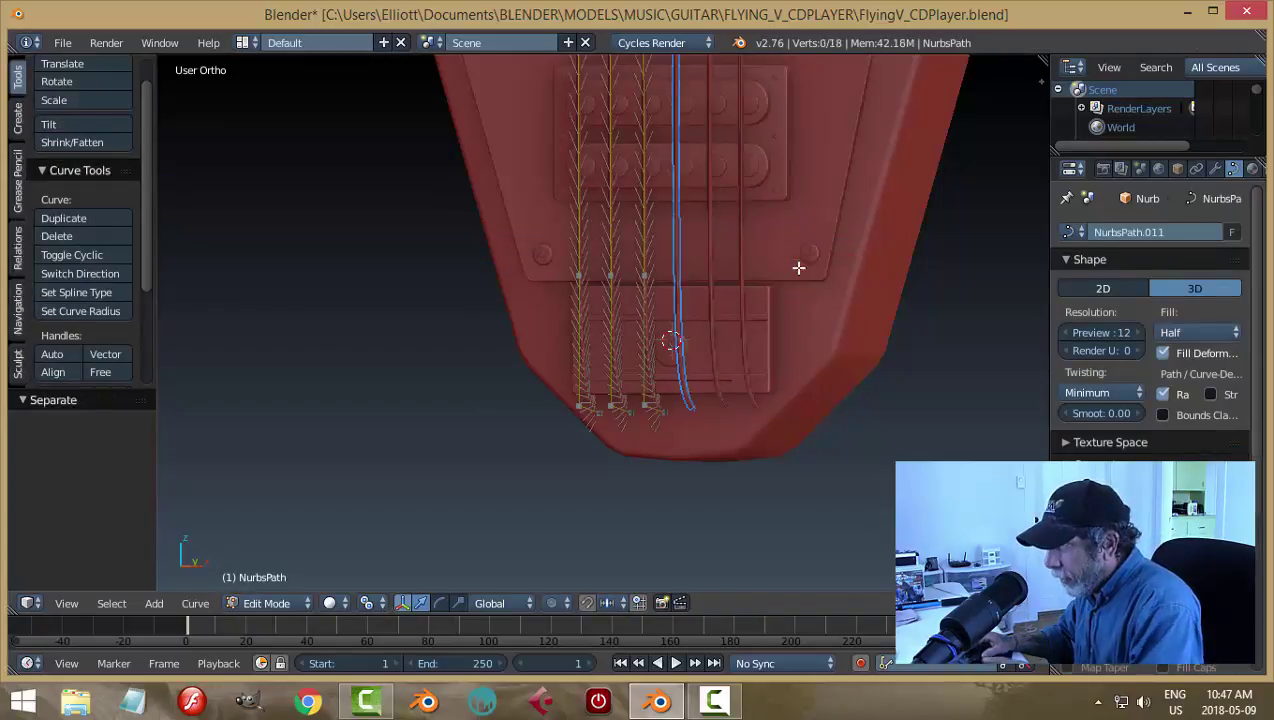
Step: Separate the rightmost of the three remaining joined strings into its own object, and return to Object Mode
key("Tab")
left_click(645, 268)
right_click(639, 240)
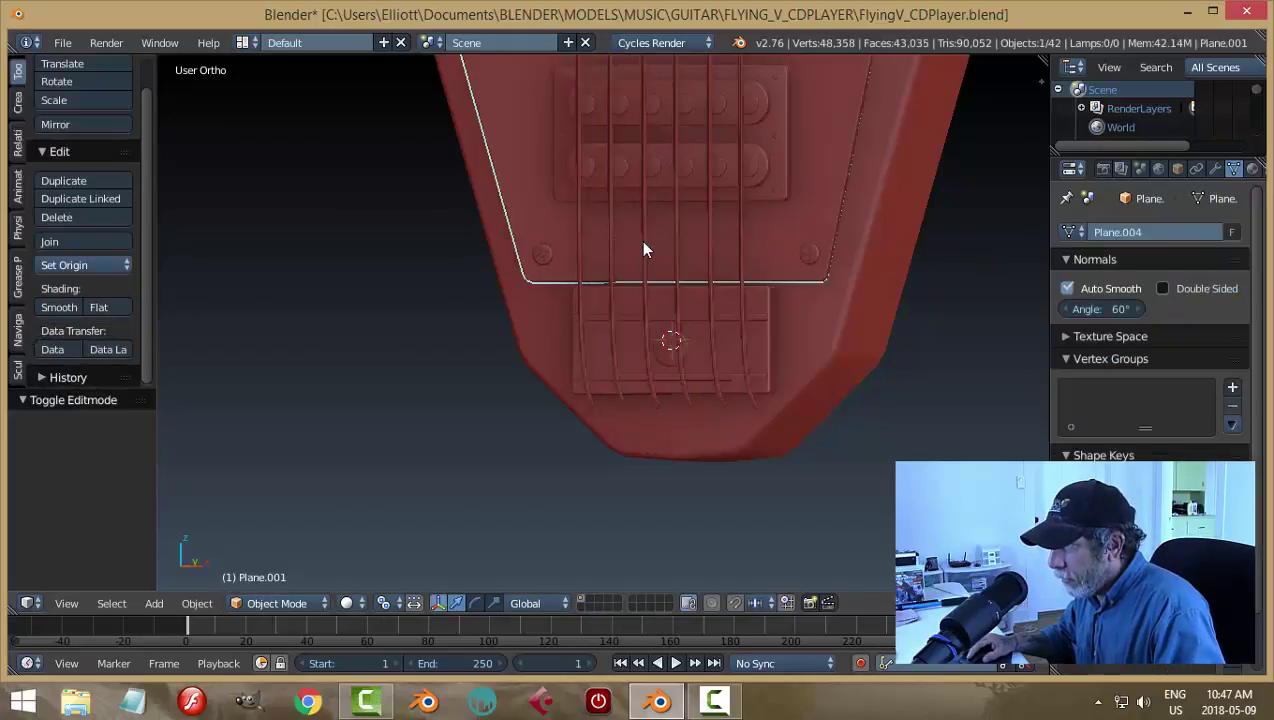
right_click(641, 240)
key("Tab")
left_click(682, 247)
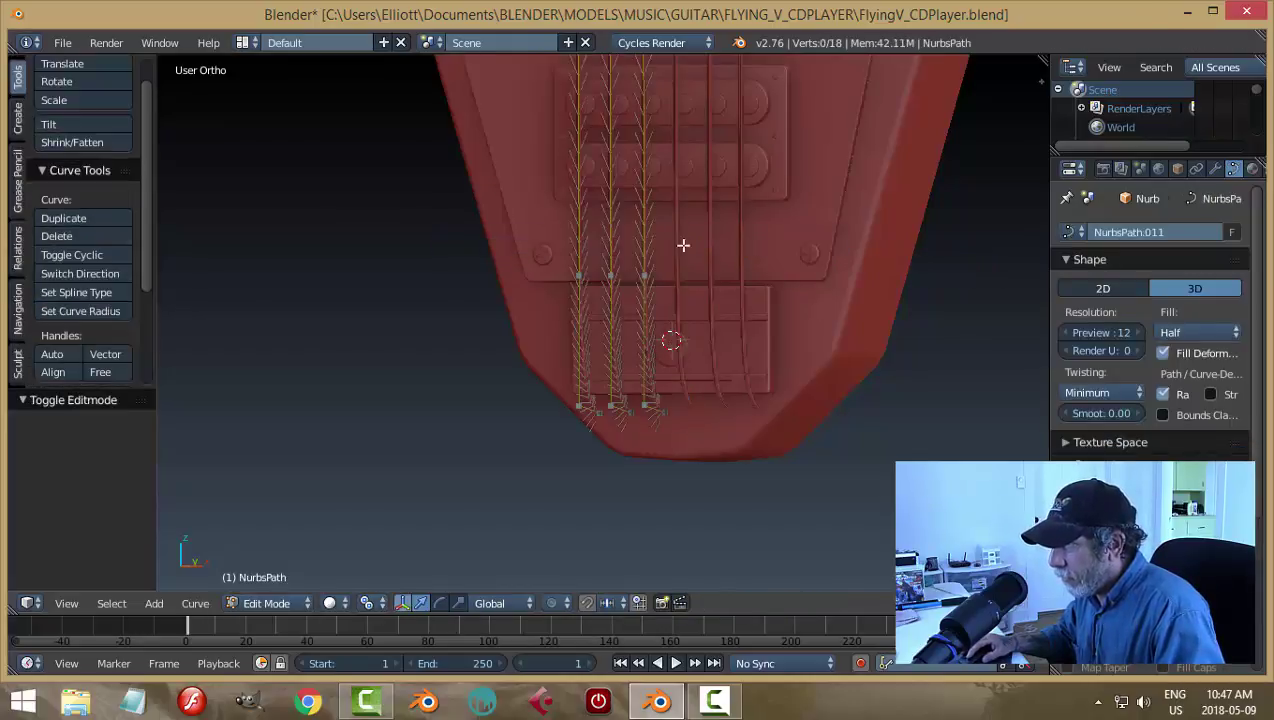
right_click(642, 275)
key("ctrl+l")
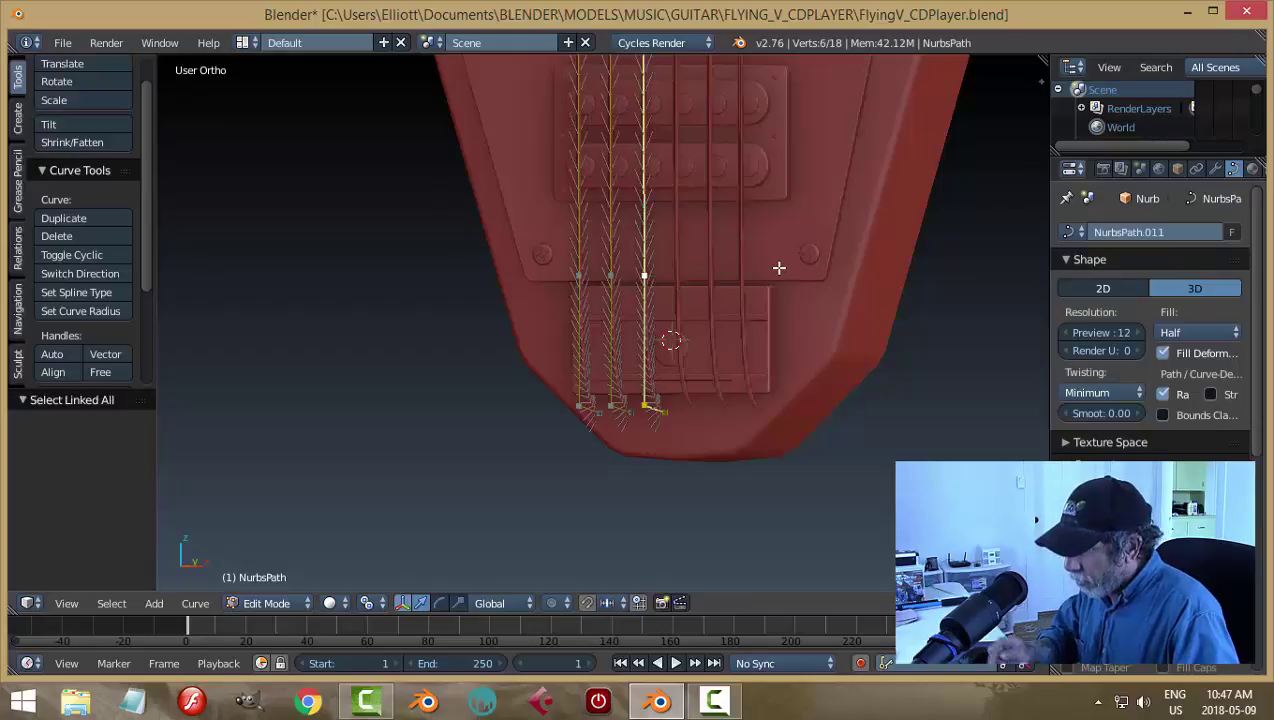
key("p")
left_click(779, 268)
key("Tab")
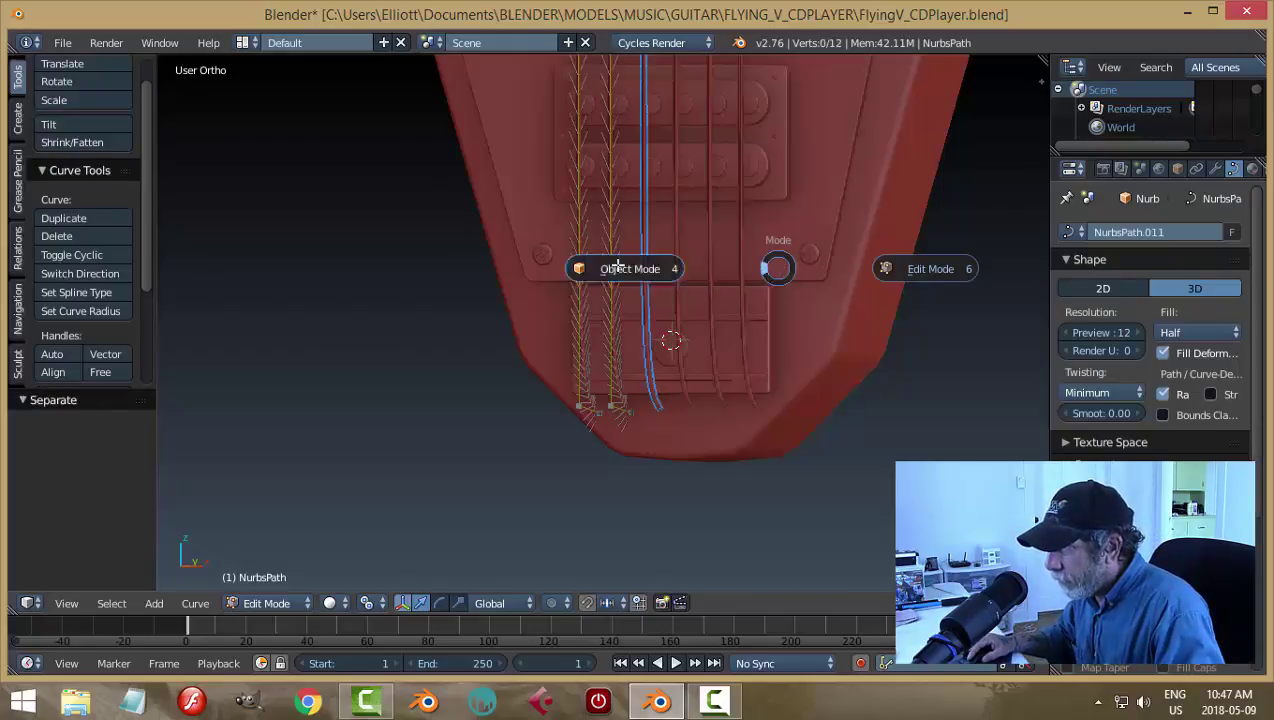
left_click(614, 265)
Step: Separate the right-hand one of the last two joined strings into its own object, and return to Object Mode
right_click(609, 235)
right_click(614, 241)
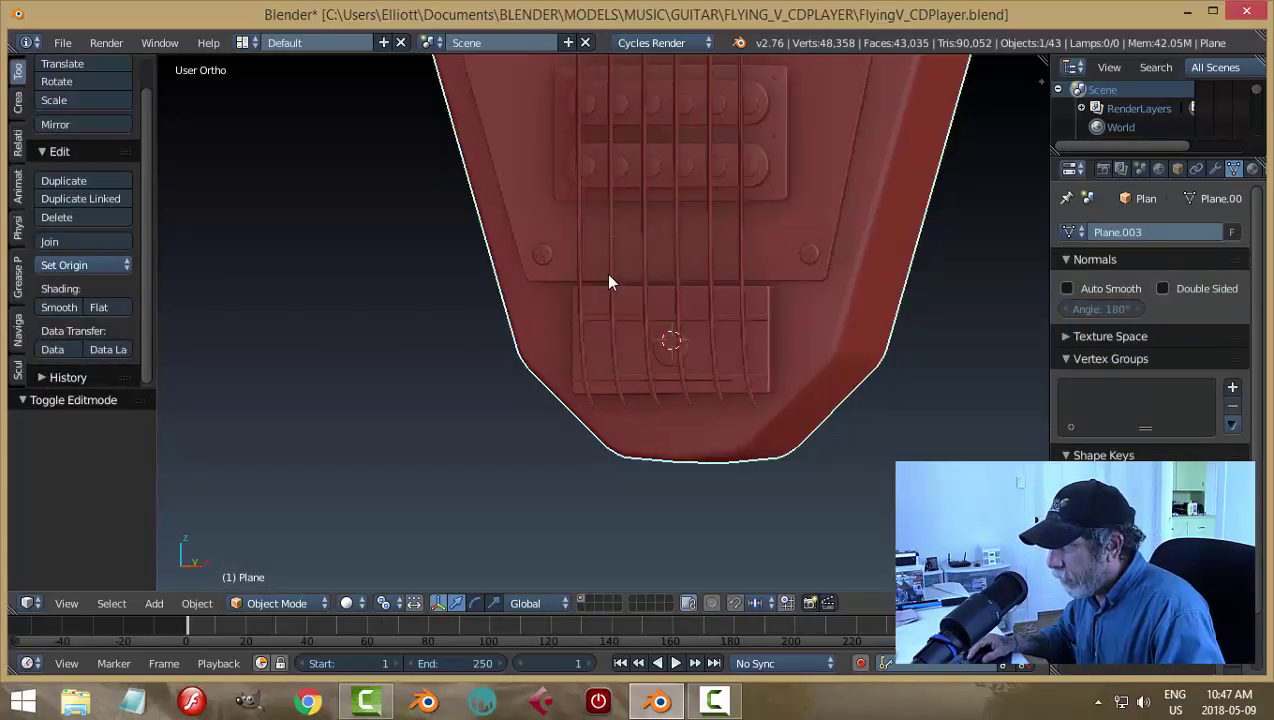
right_click(609, 284)
key("Tab")
left_click(639, 284)
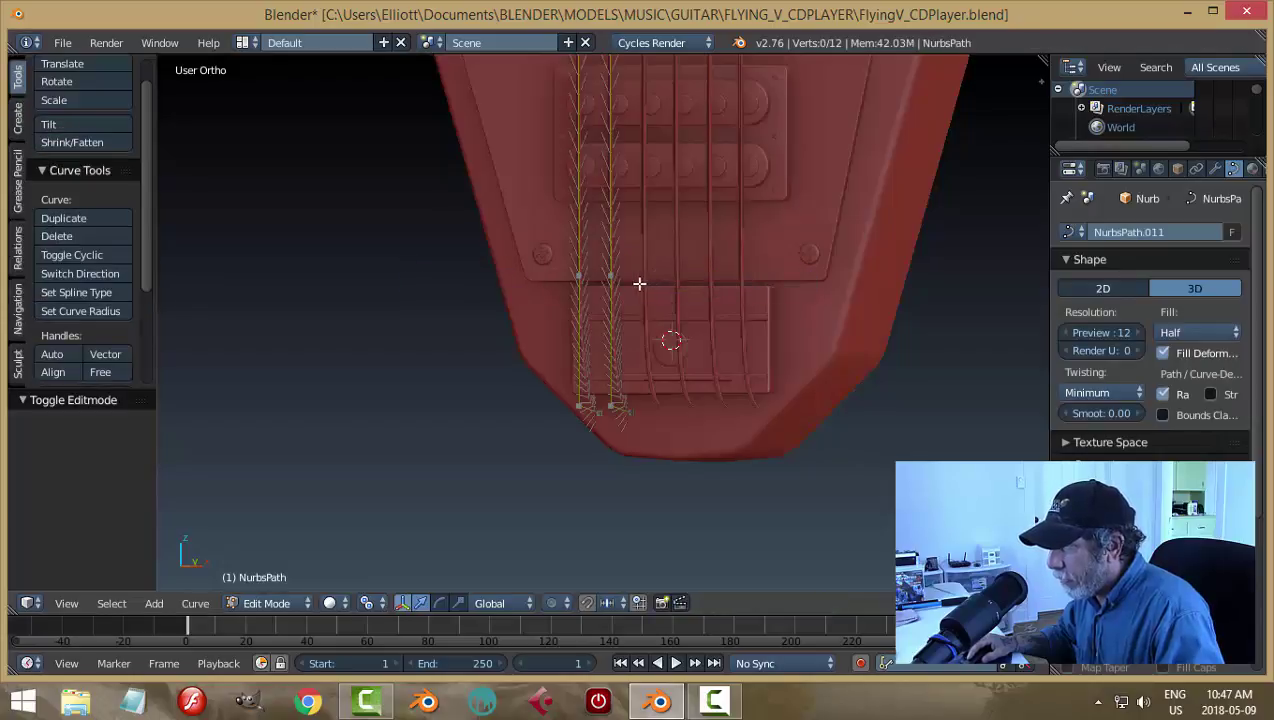
right_click(609, 275)
key("ctrl+l")
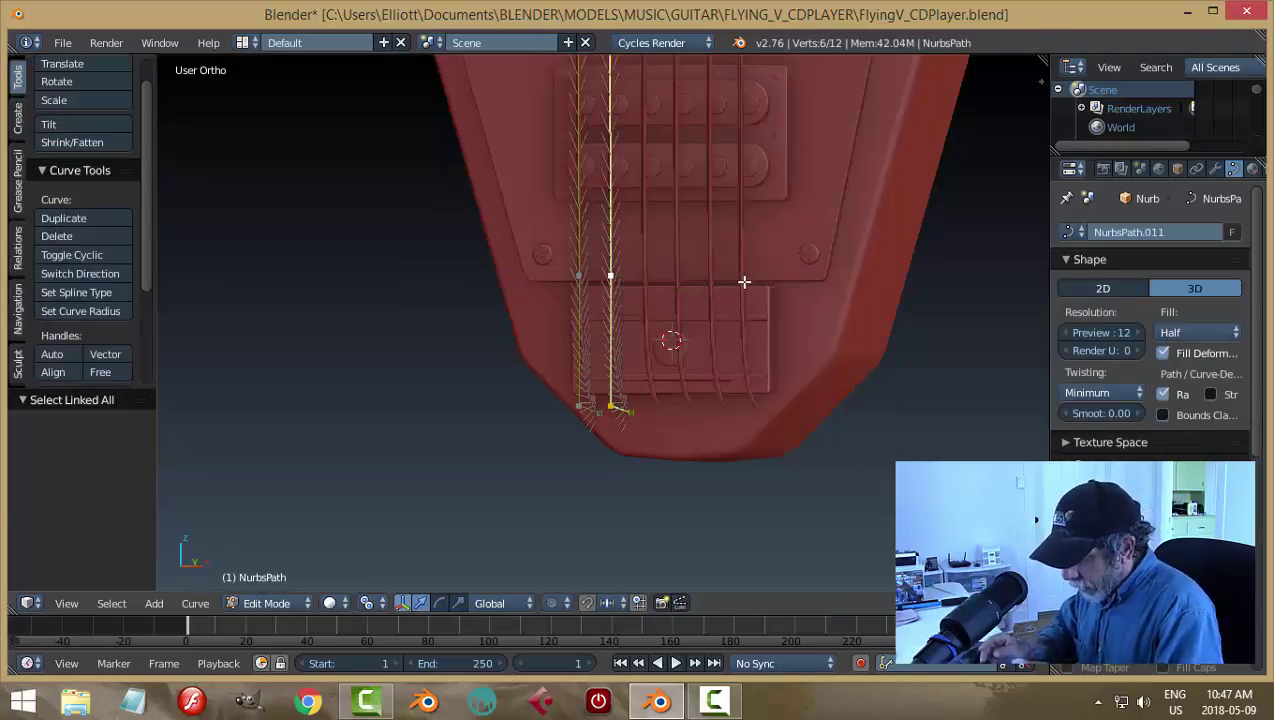
key("p")
left_click(744, 282)
key("Tab")
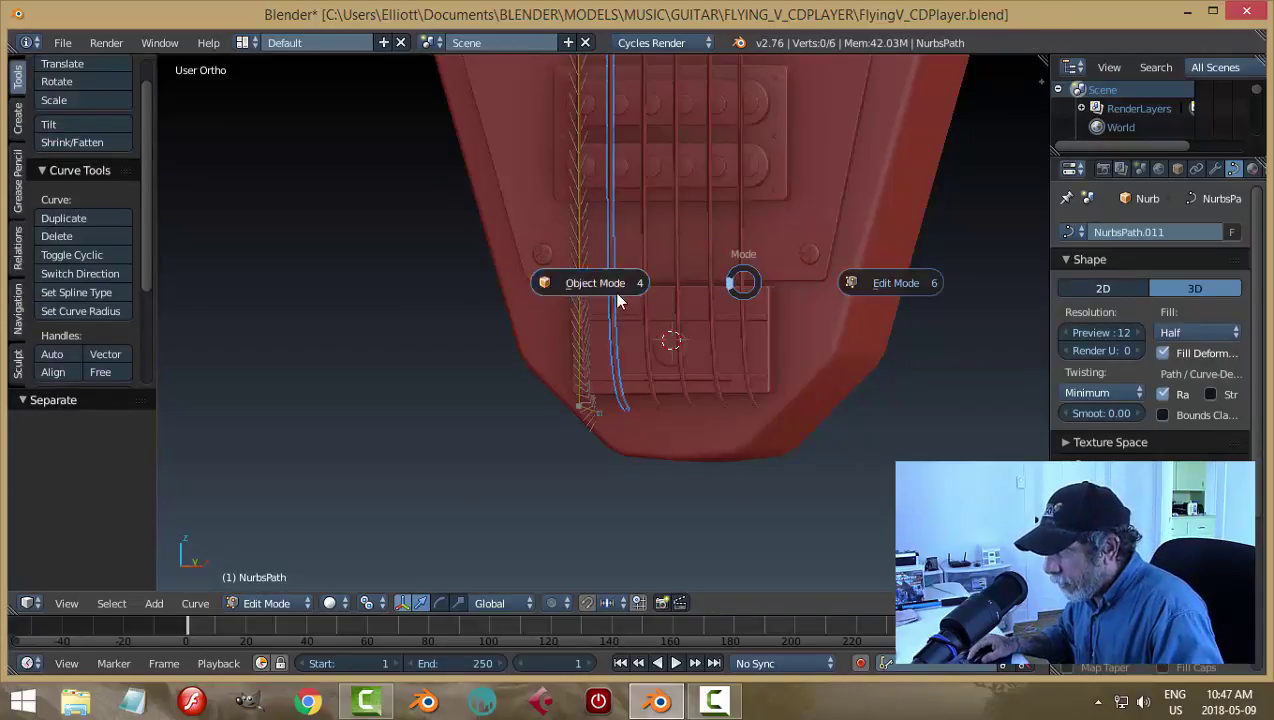
left_click(617, 300)
Step: Take the separated strings one by one from the rightmost toward the left and make them progressively thinner
right_click(578, 264)
right_click(574, 310)
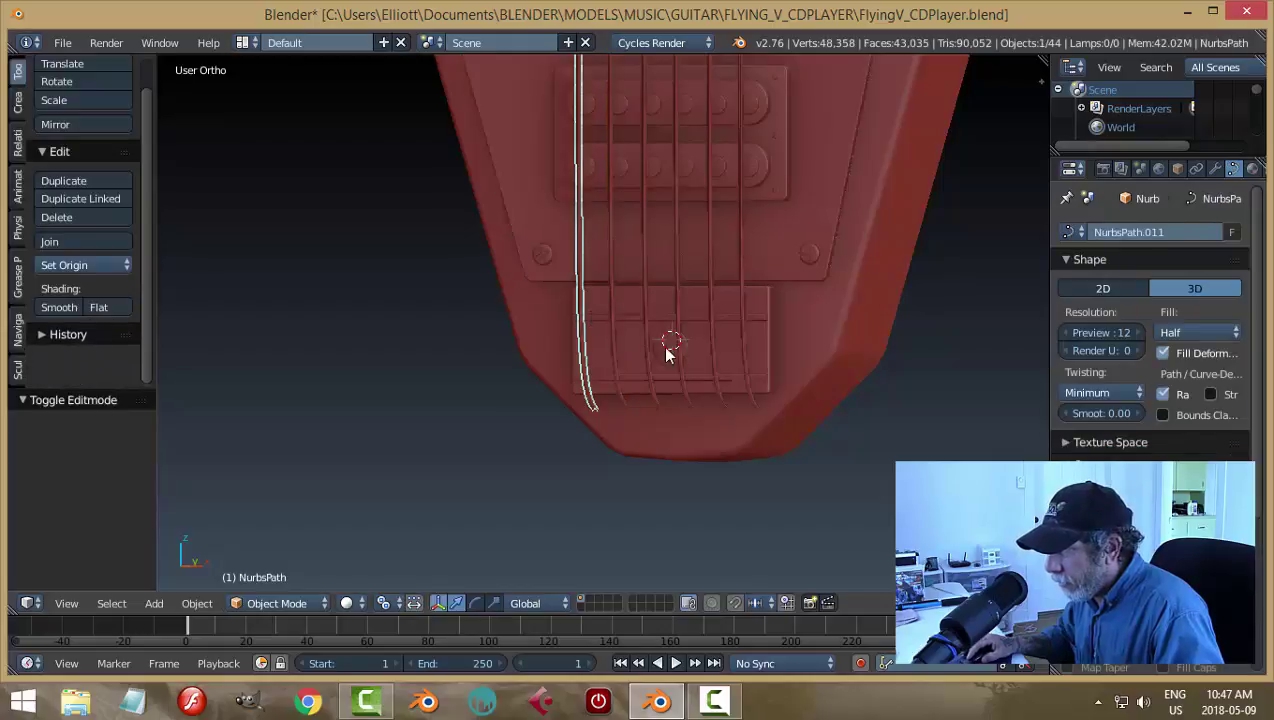
right_click(741, 310)
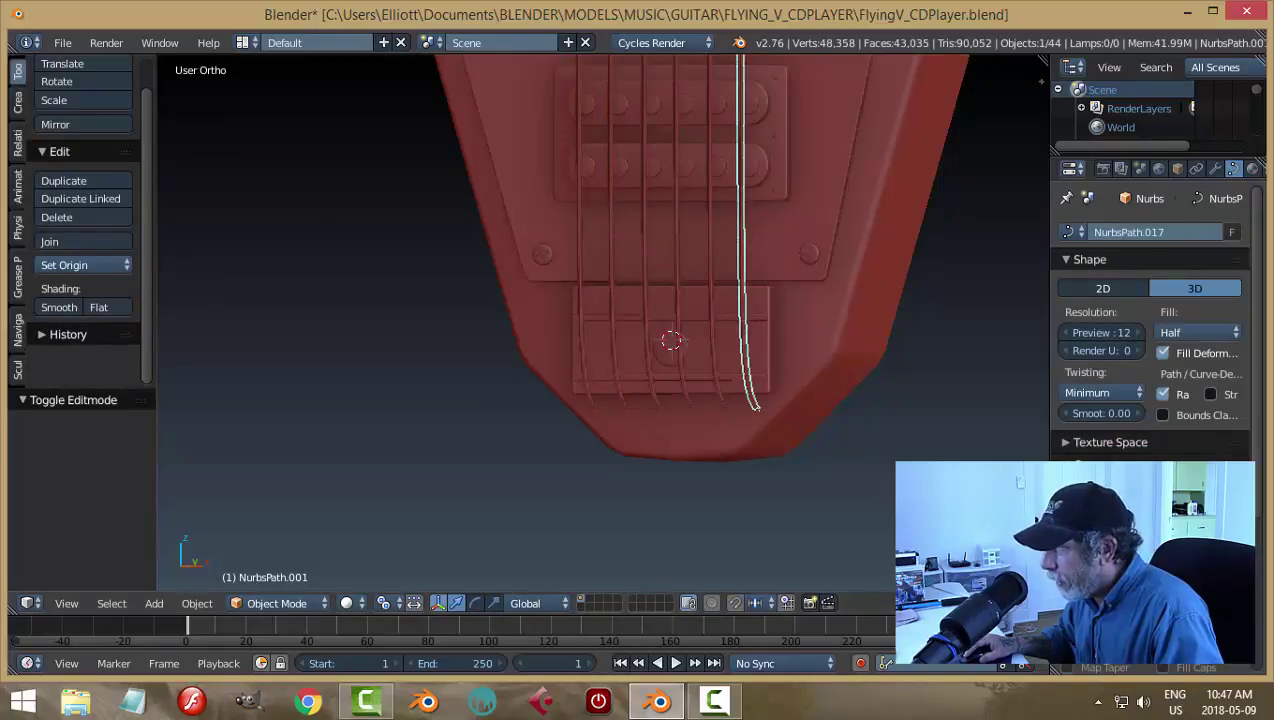
key("shift+d")
left_click(713, 265)
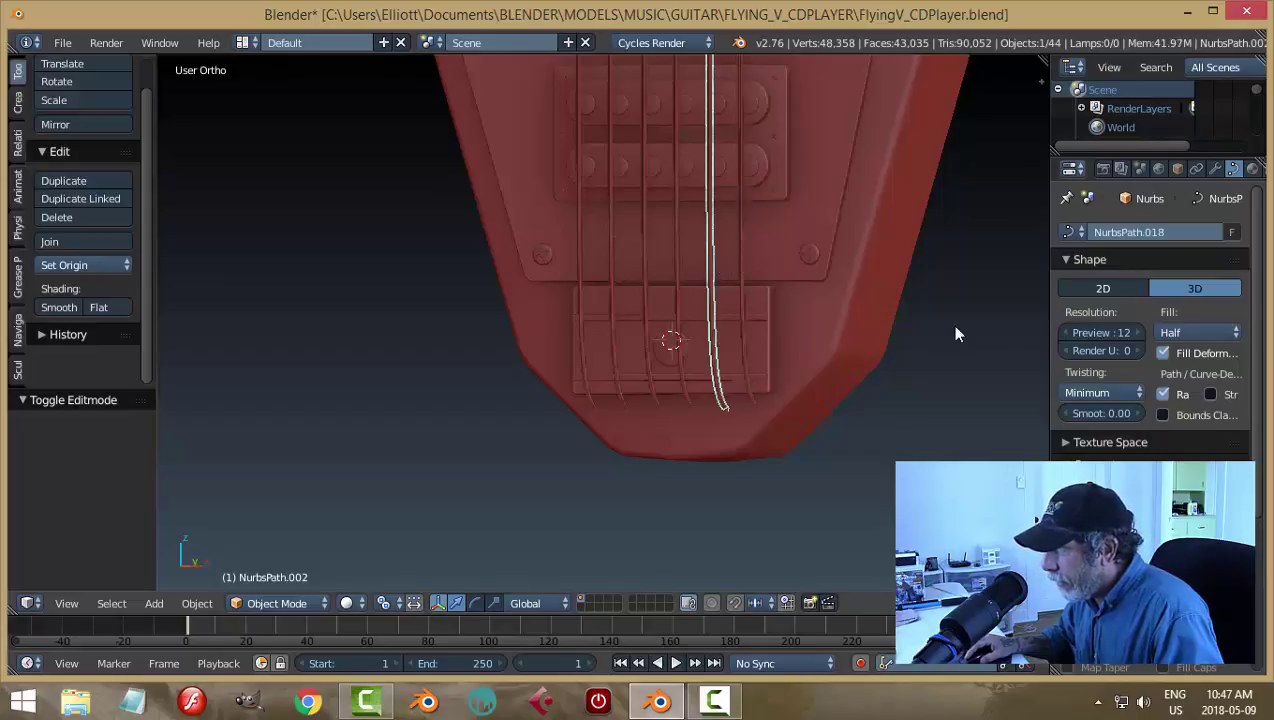
key("shift+d")
left_click(671, 272)
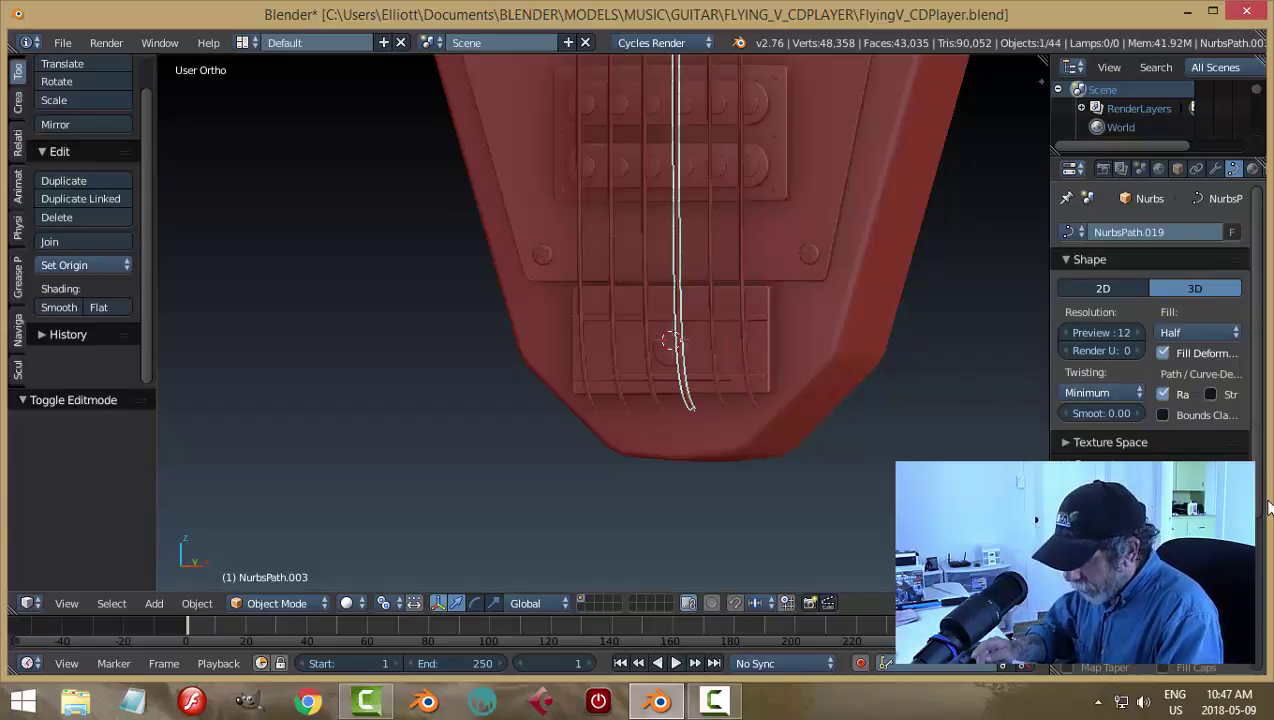
key("shift+d")
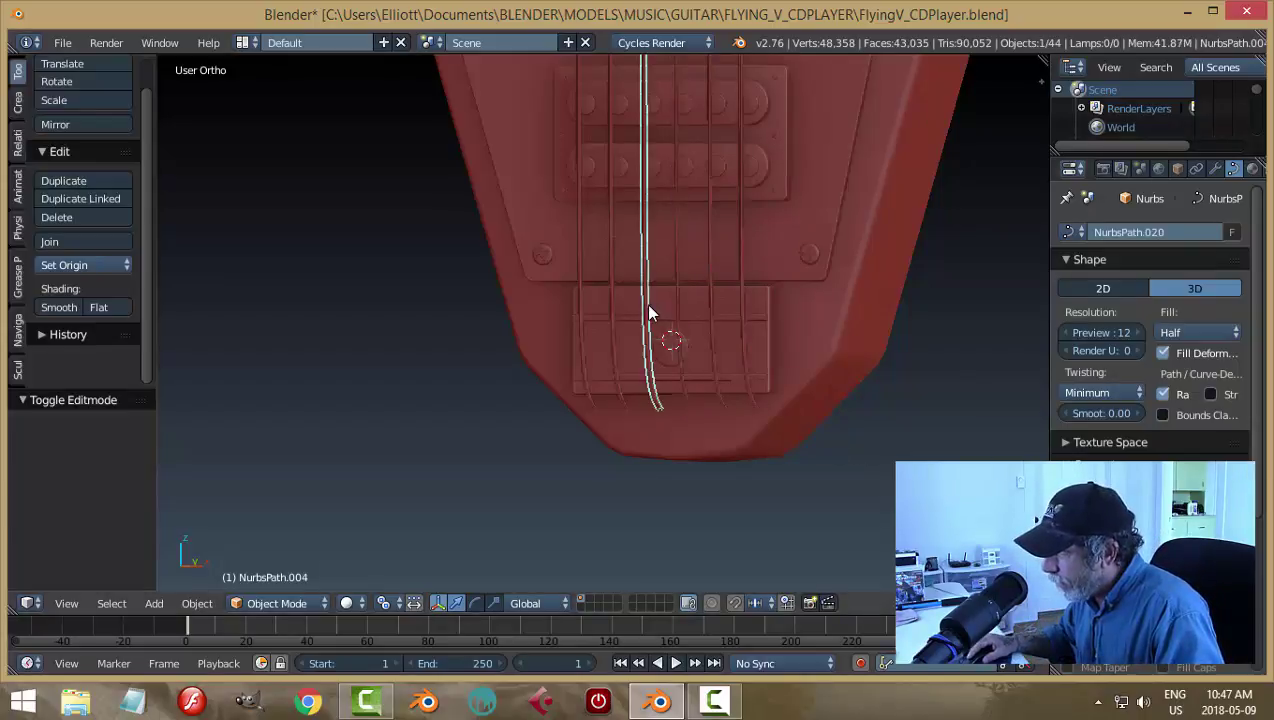
left_click(645, 308)
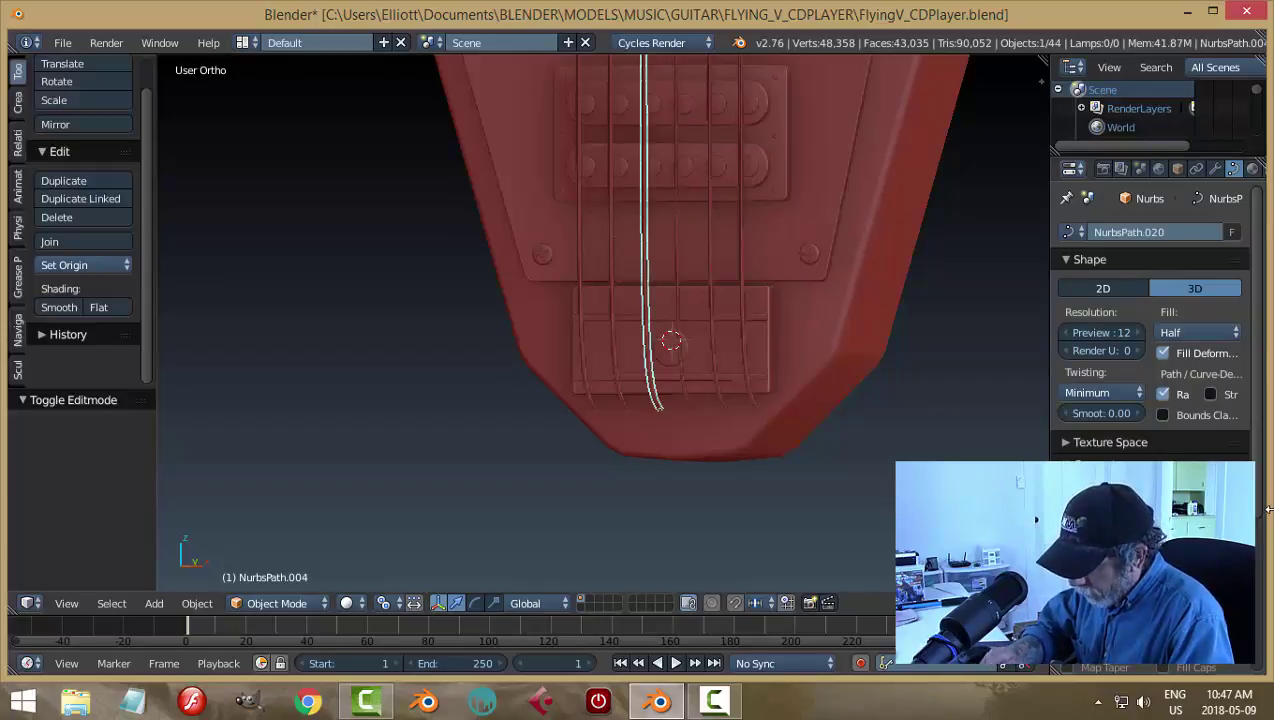
key("shift+d")
left_click(616, 300)
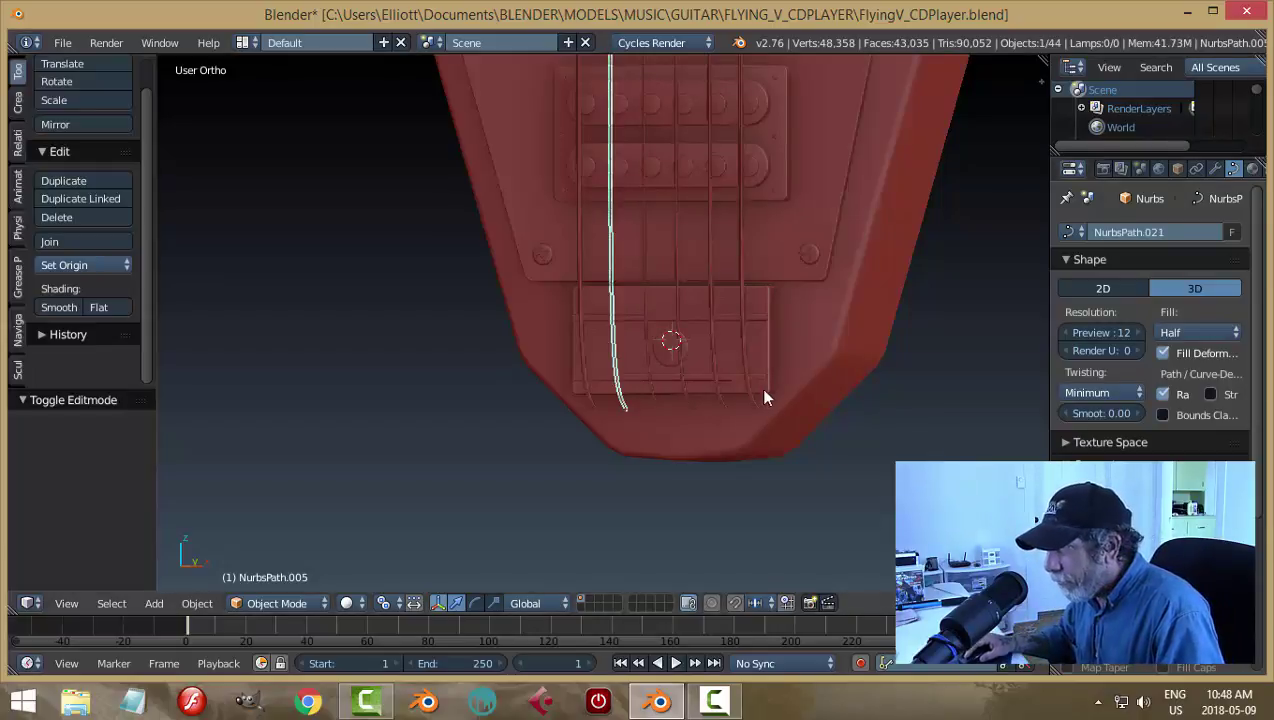
Step: Readjust the thickness of each string from the rightmost across, with the leftmost string the thinnest, and leave nothing selected
right_click(840, 420)
middle_click_drag(842, 418, 1028, 279)
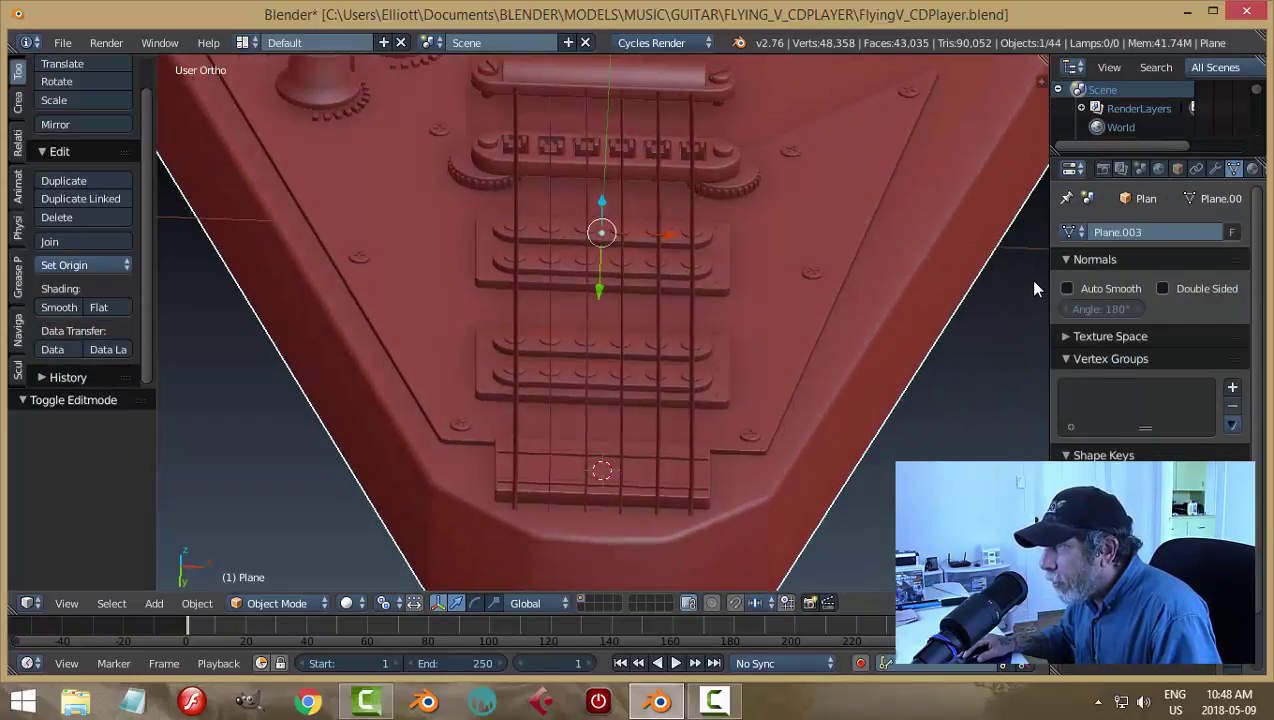
right_click(700, 403)
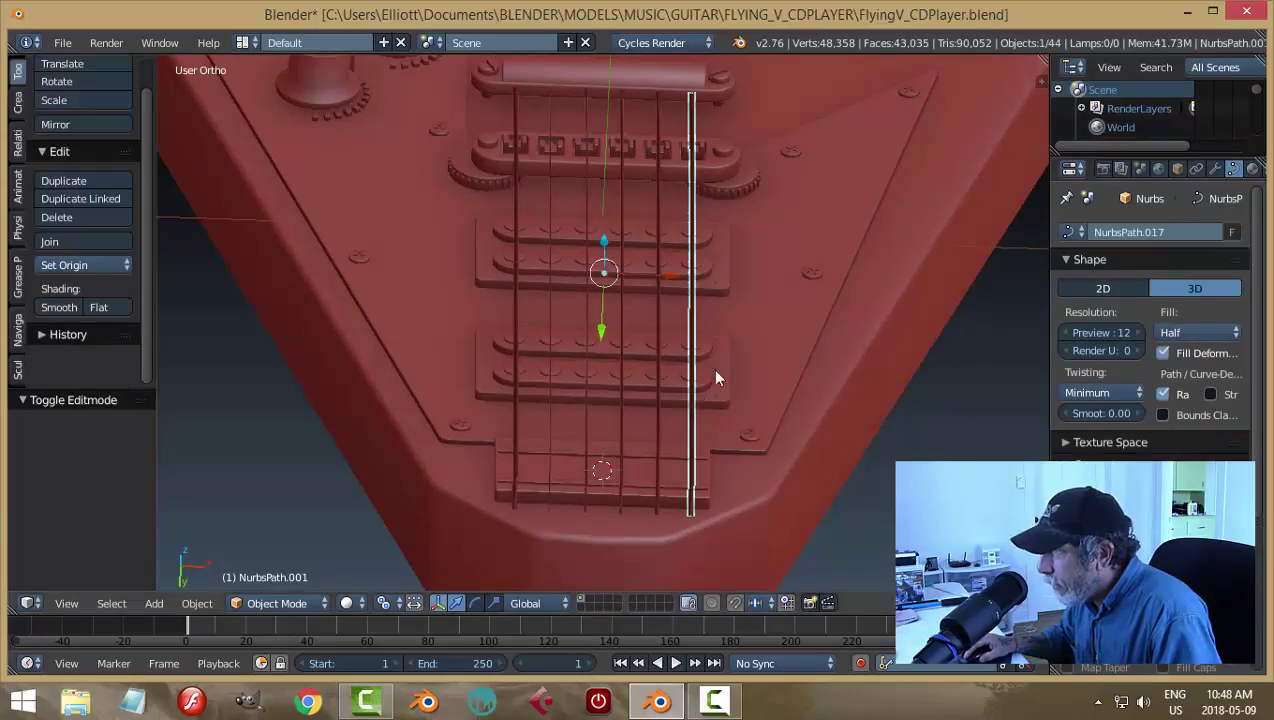
right_click(657, 337)
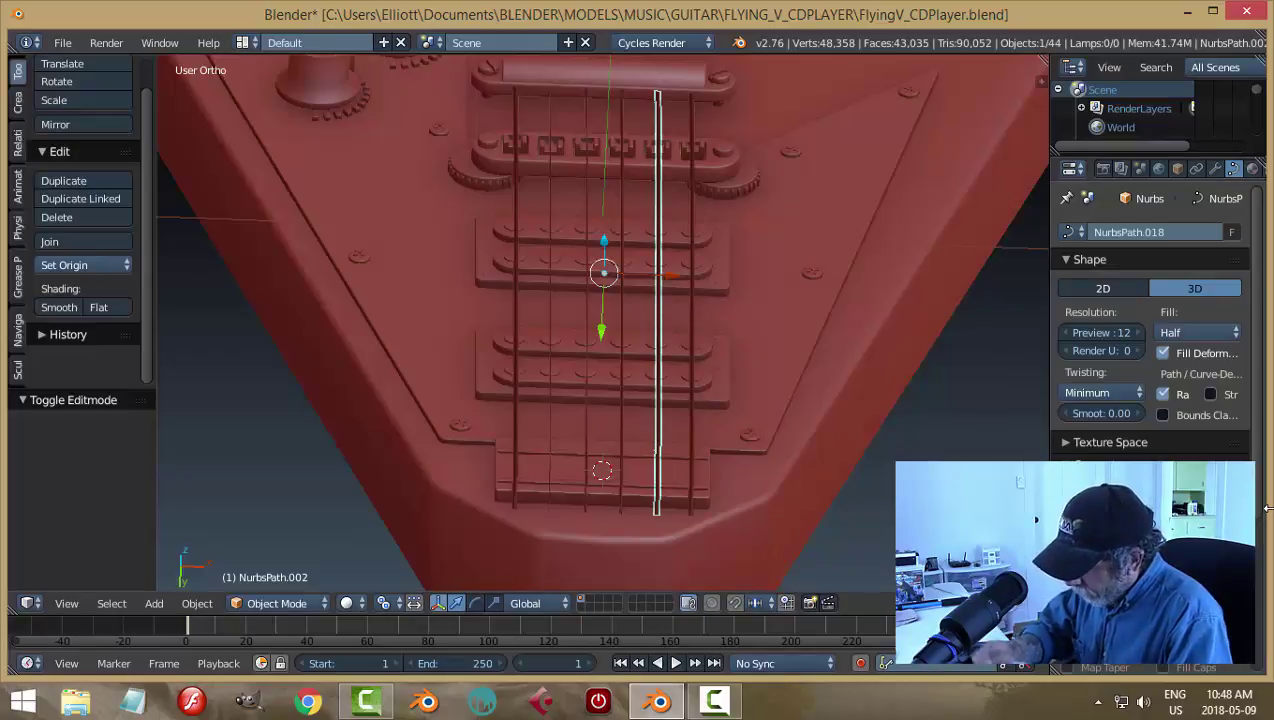
right_click(621, 337)
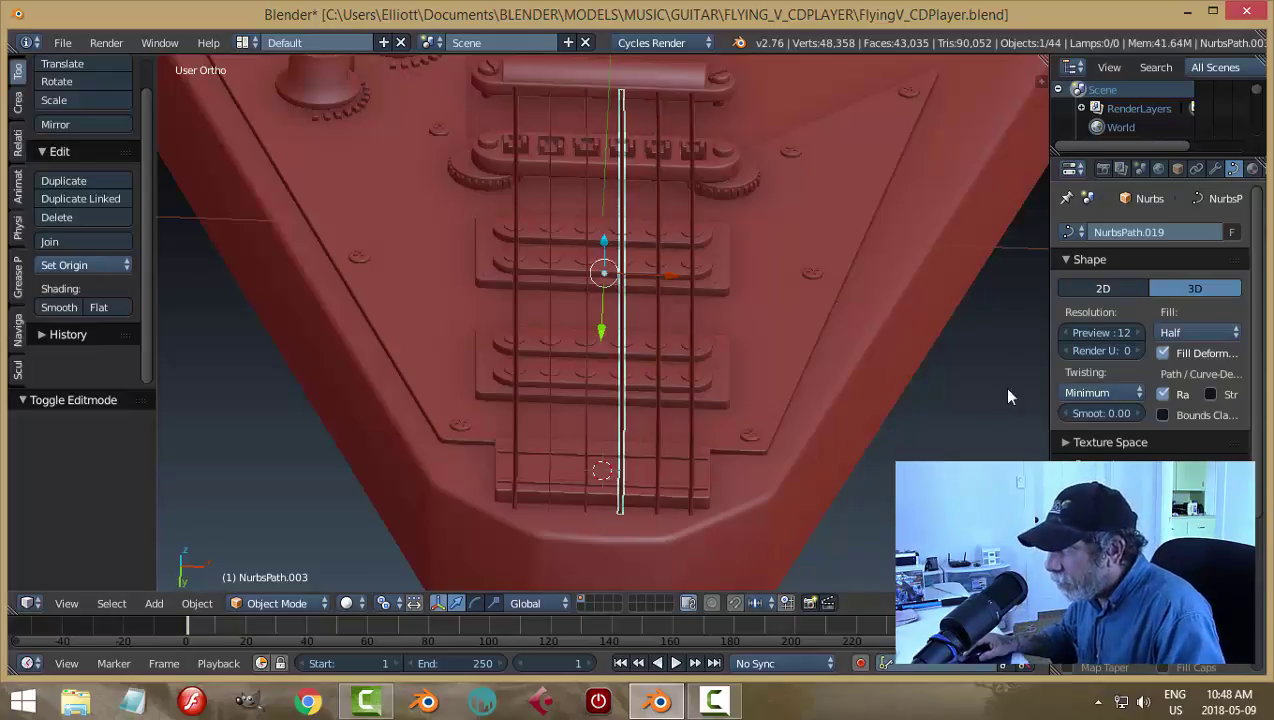
key("a")
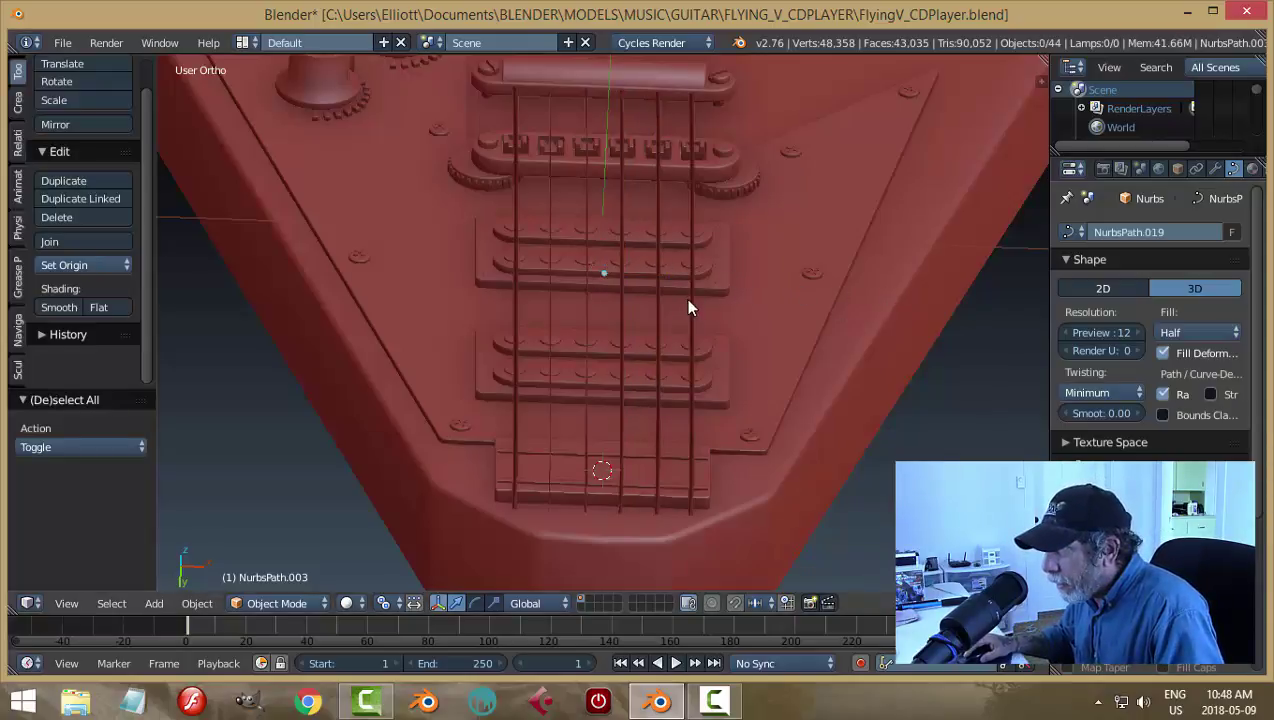
right_click(587, 313)
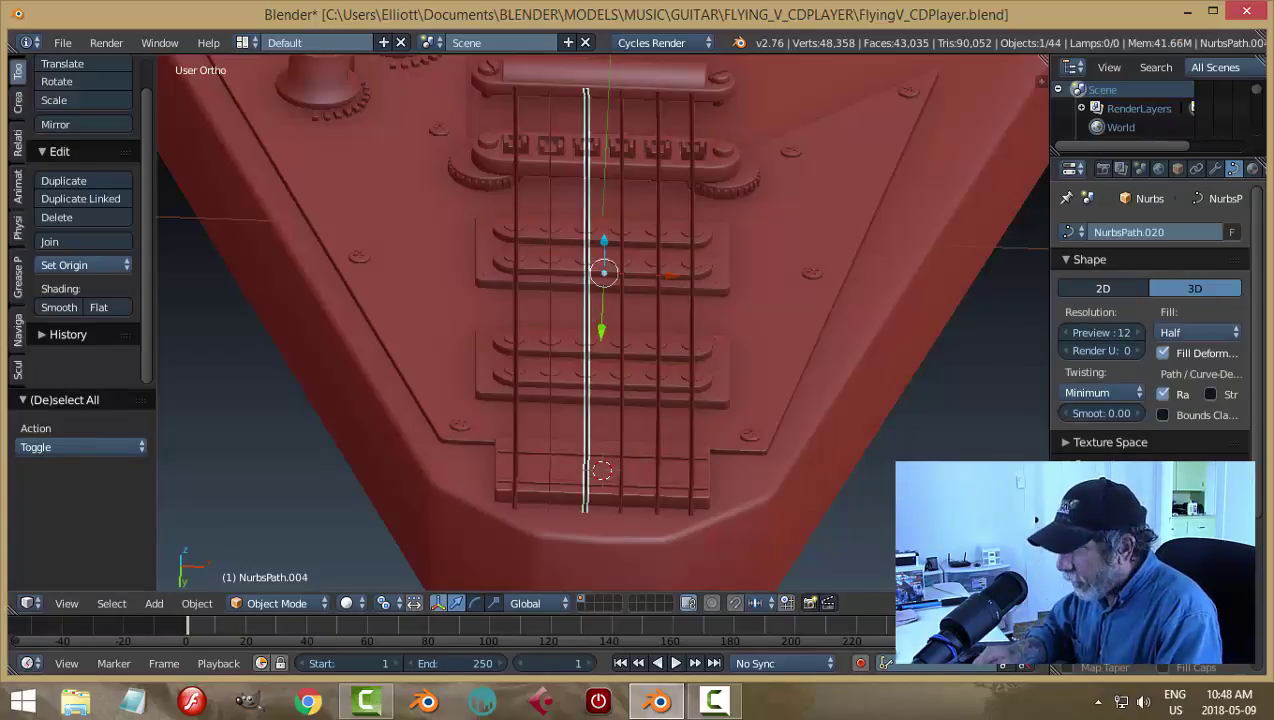
right_click(547, 309)
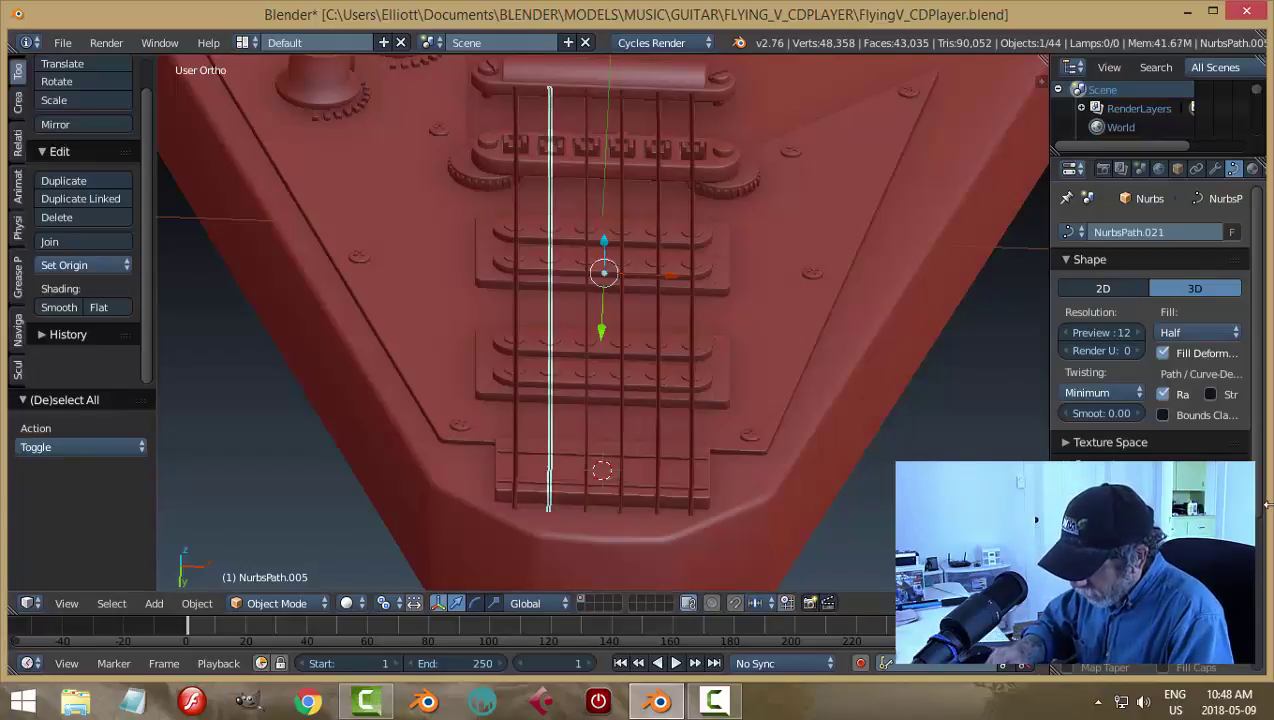
right_click(514, 350)
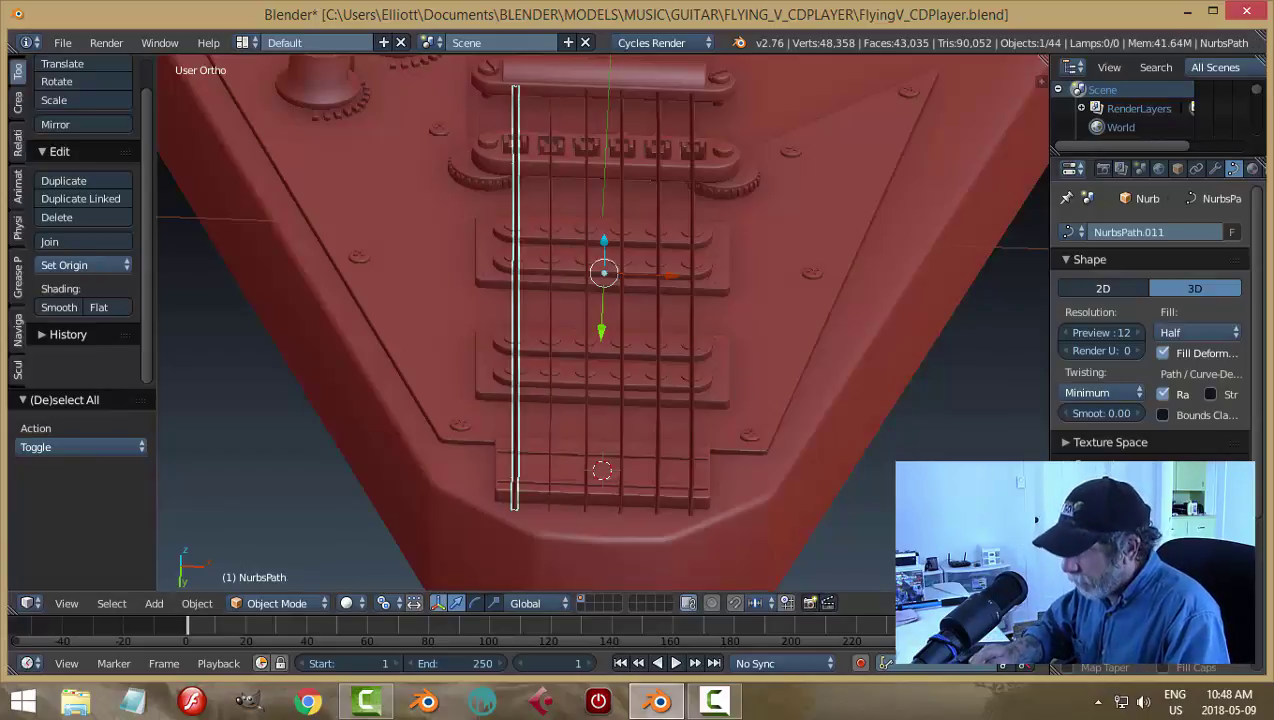
key("a")
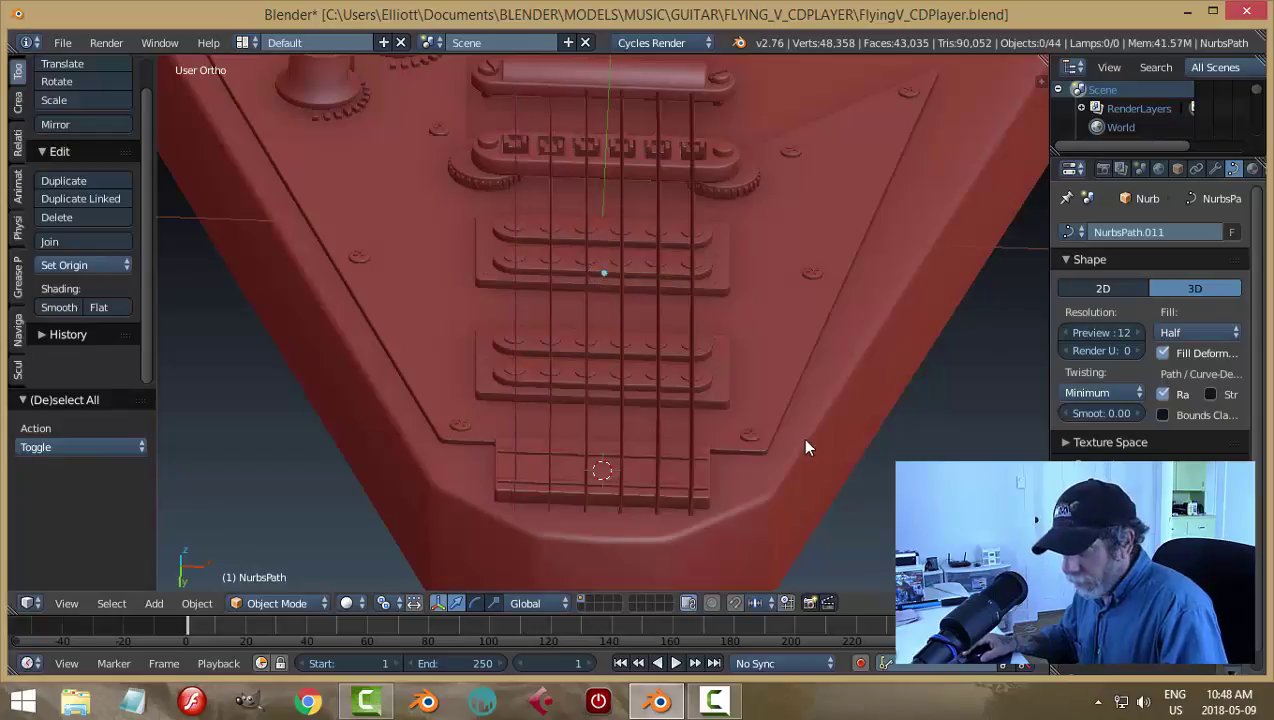
Step: Check the graduated strings along the body and save over FlyingV_CDPlayer.blend
middle_click_drag(801, 437, 576, 426)
key("ctrl+s")
middle_click_drag(502, 406, 886, 407)
scroll(818, 397, "down", 5)
key("ctrl+s")
left_click(873, 397)
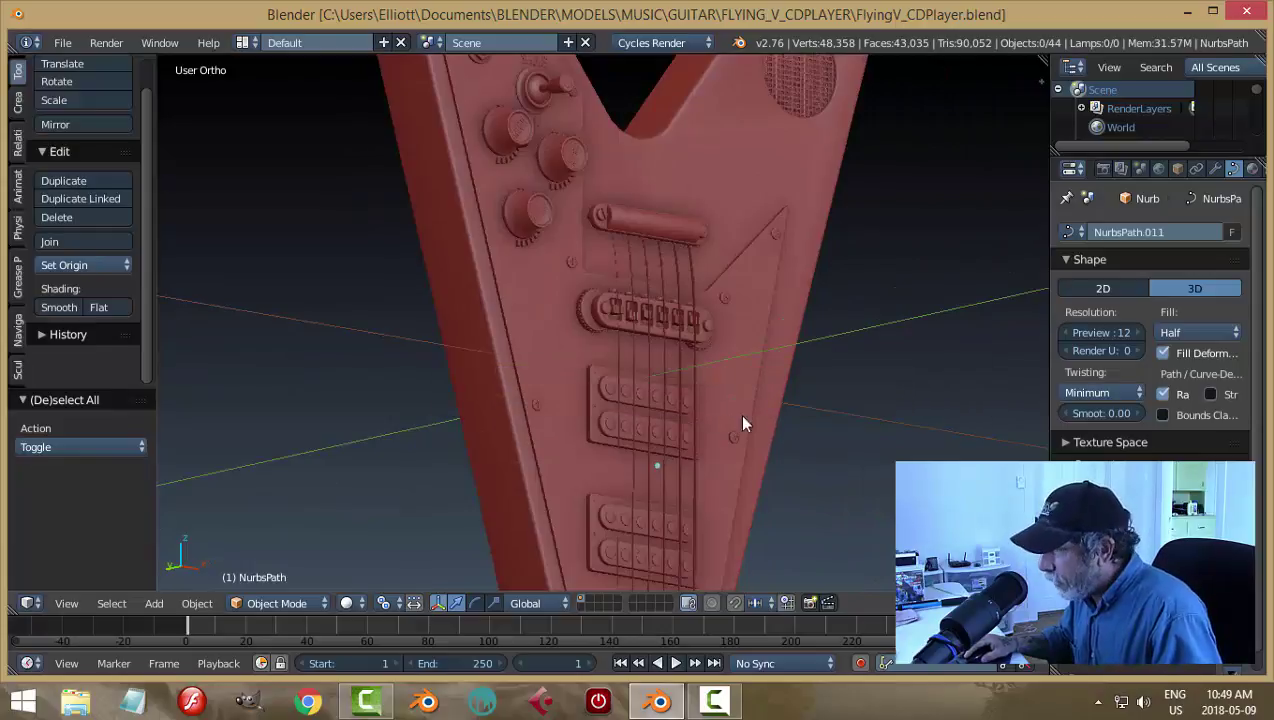
Step: Snap the 3D cursor to the tailpiece bar at the upper end of the strings, and deselect the bar
middle_click_drag(750, 403, 709, 377)
middle_click_drag(724, 367, 691, 150)
scroll(756, 314, "down", 1)
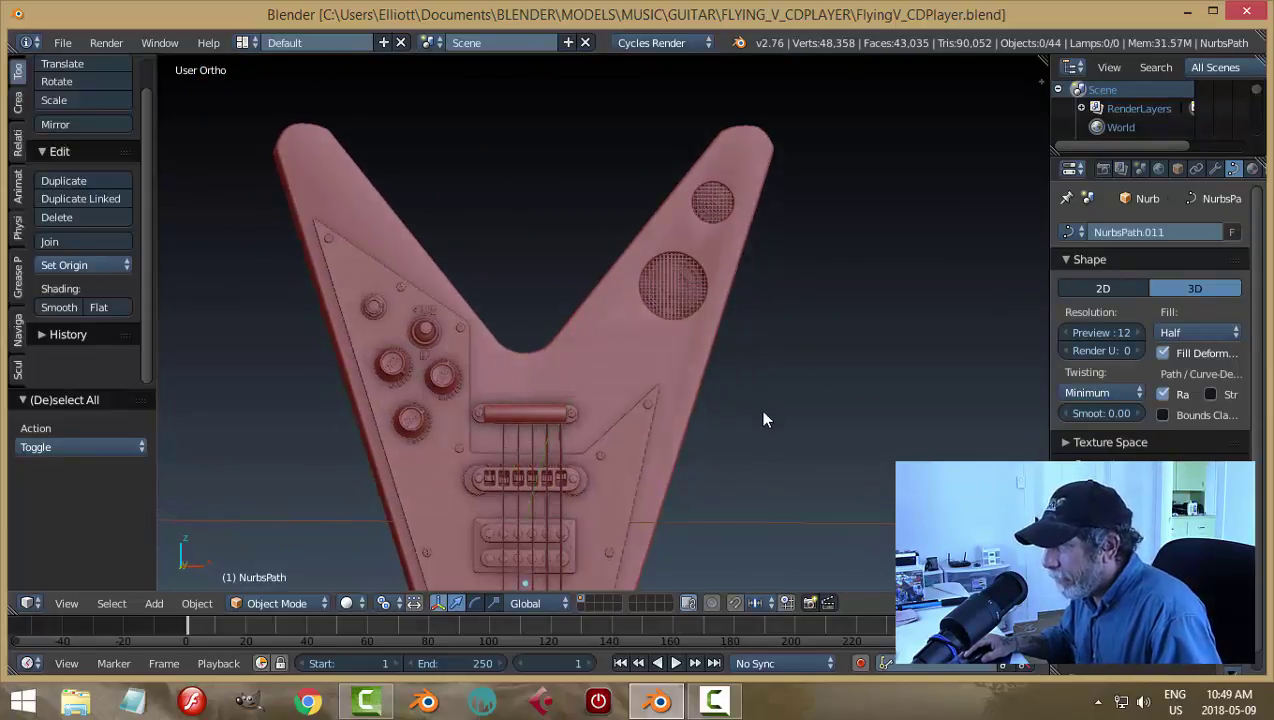
right_click(533, 413)
key("shift+s")
left_click(701, 416)
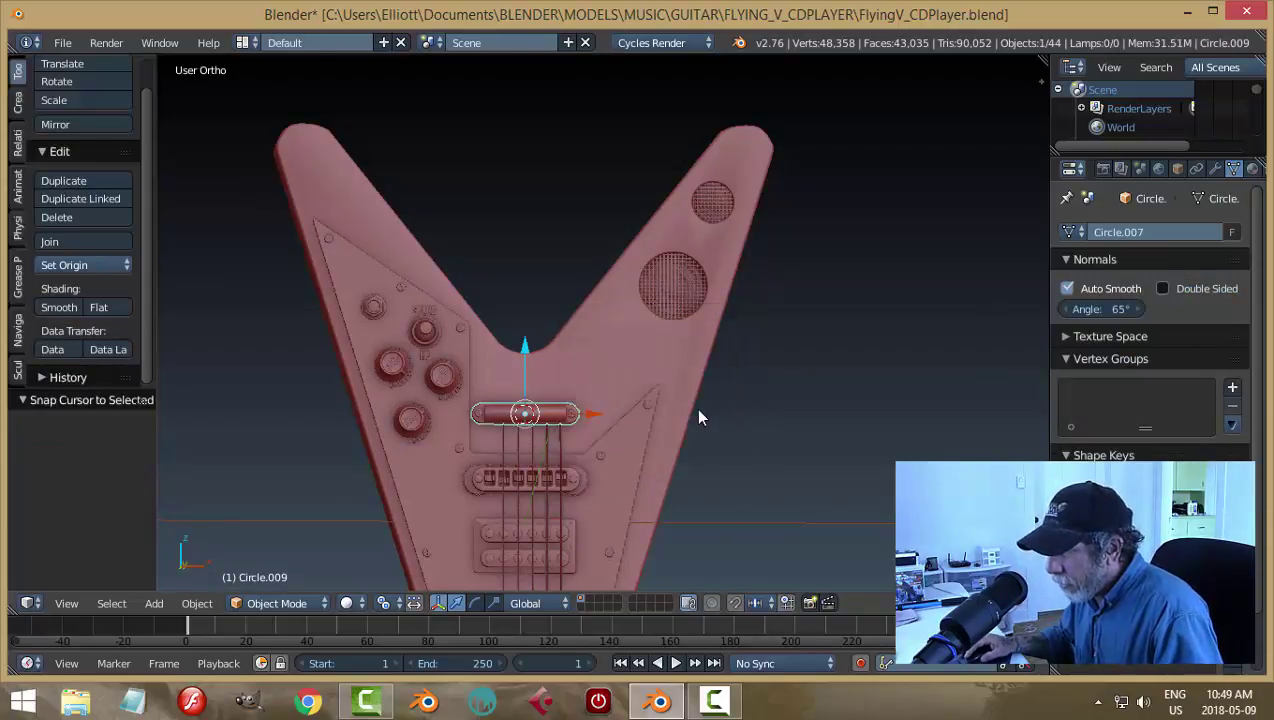
key("a")
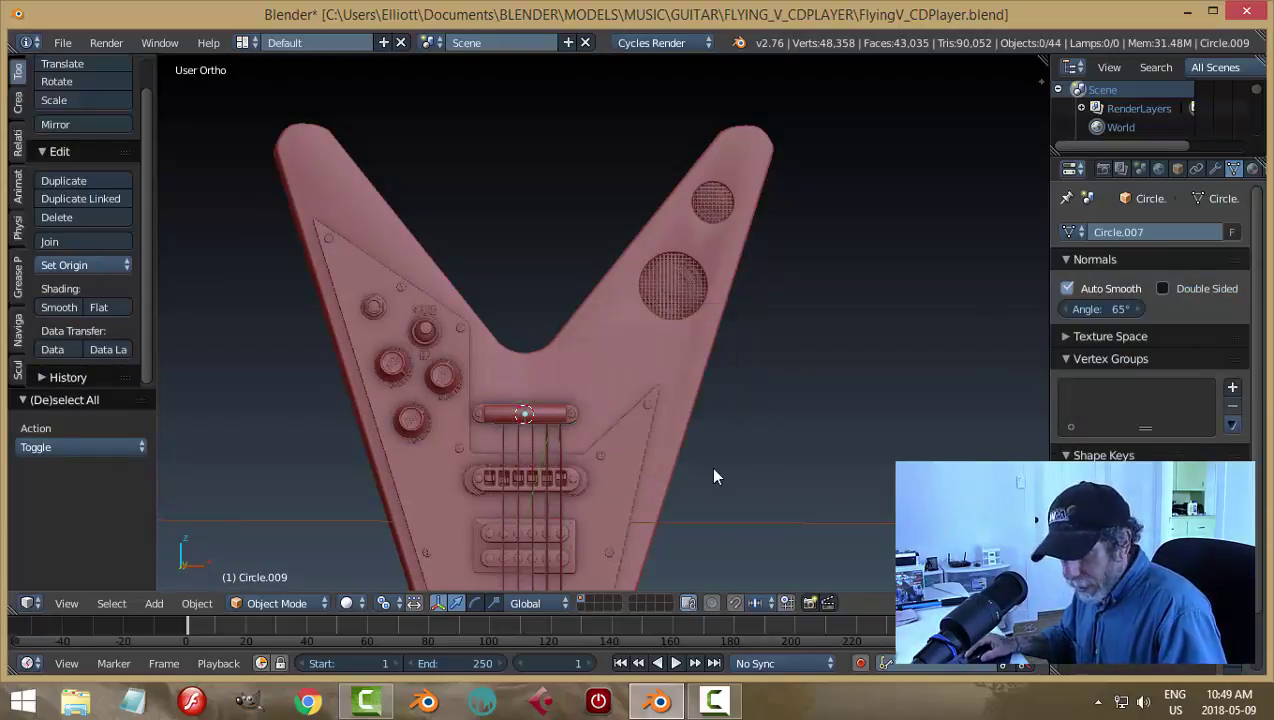
Step: Add a 32-vertex mesh cylinder at the 3D cursor, scale it down to a small peg size, and move it up 1.279 along Z
key("shift+a")
mouse_move(701, 392)
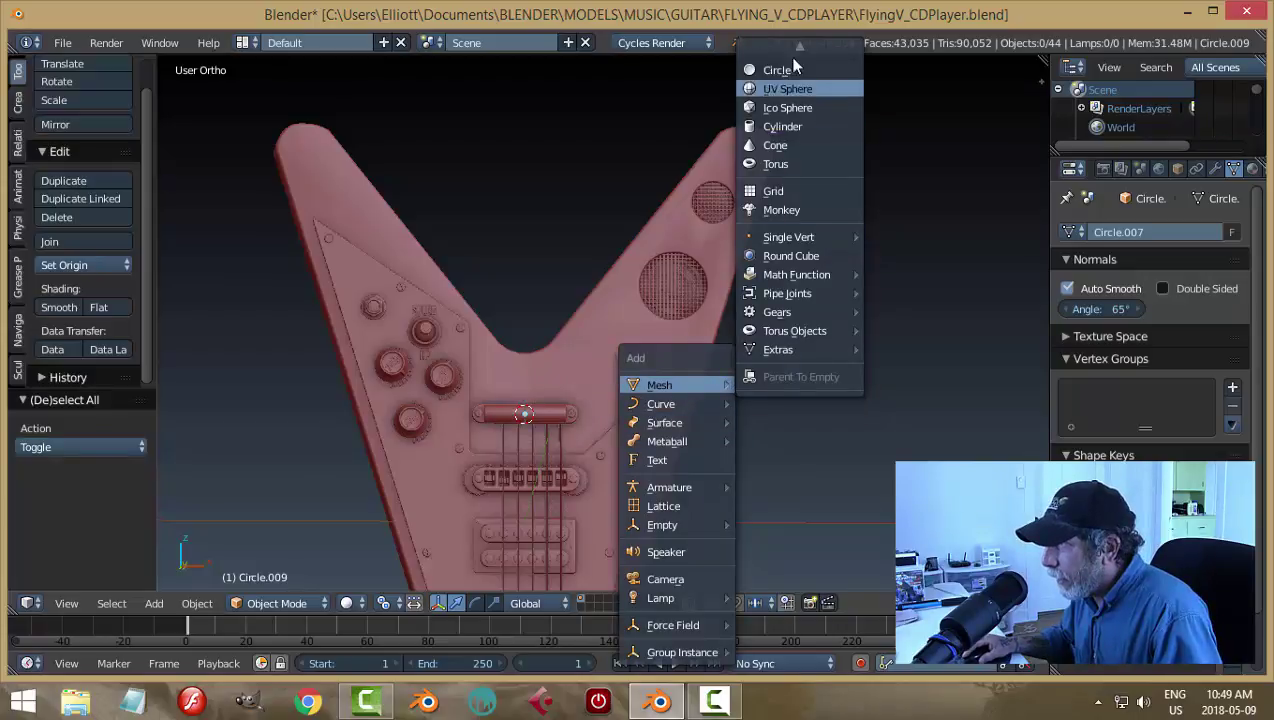
left_click(788, 148)
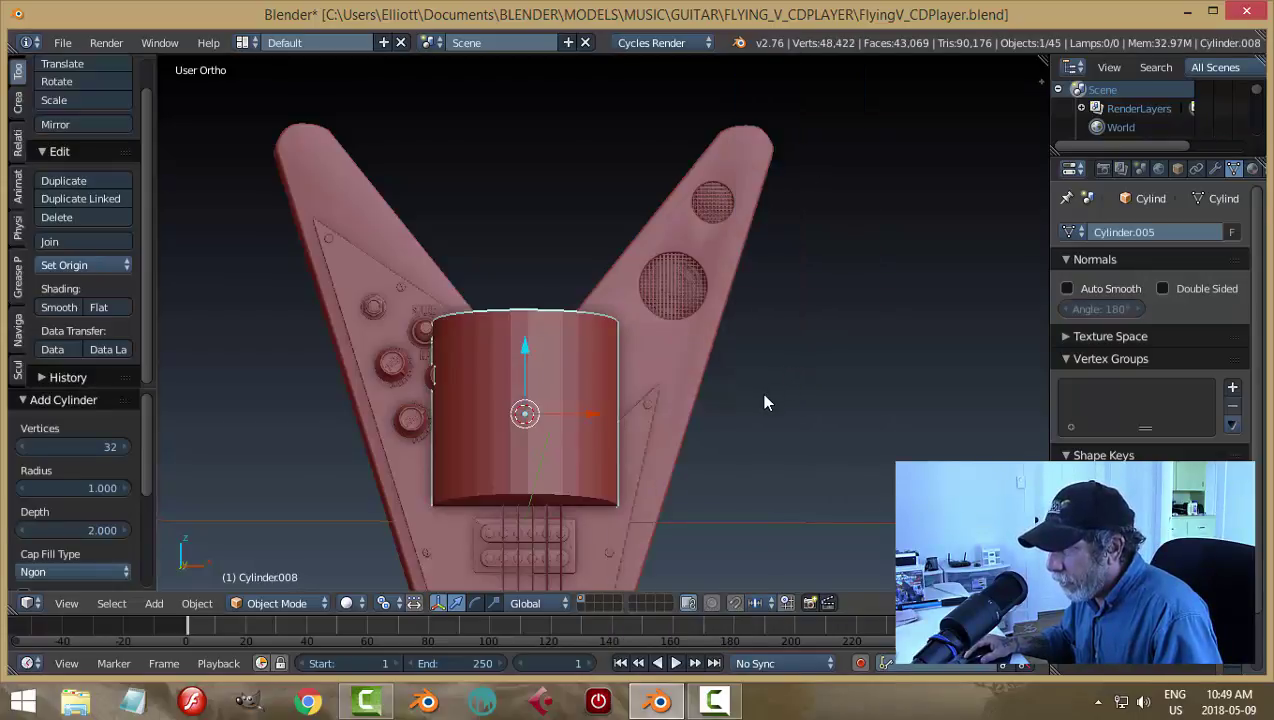
key("s")
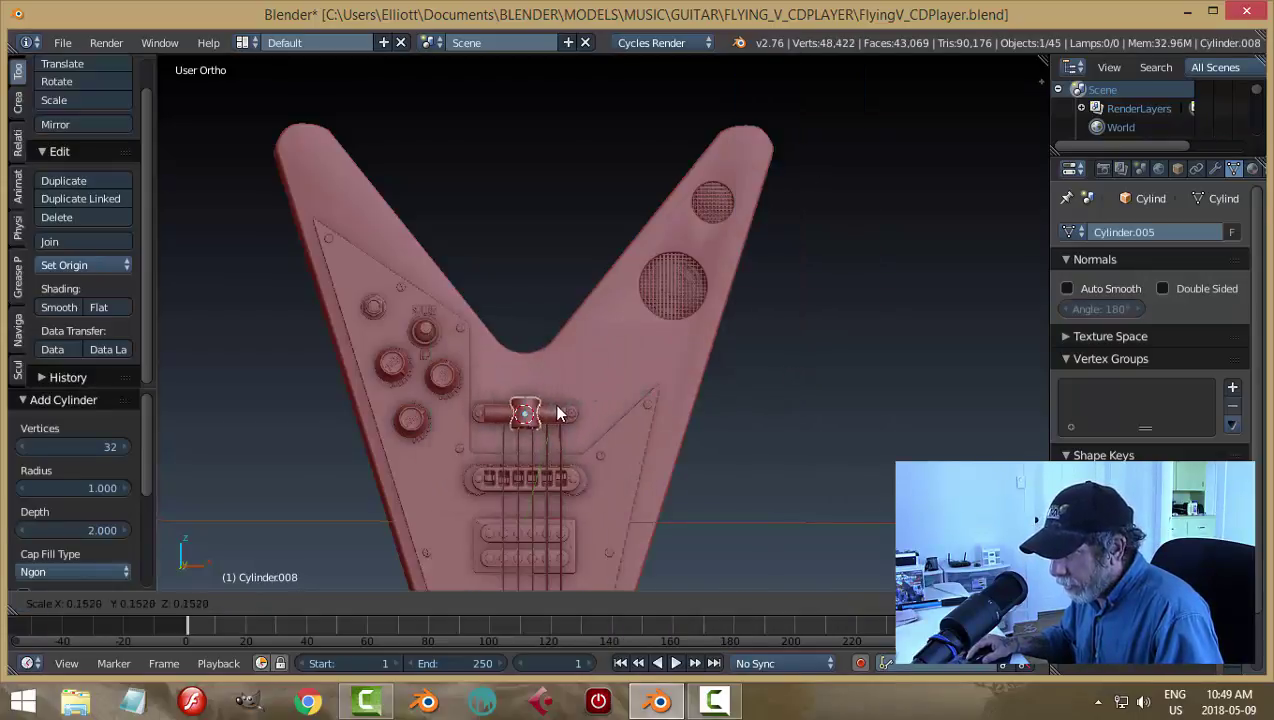
left_click(548, 414)
key("g")
key("z")
left_click(548, 241)
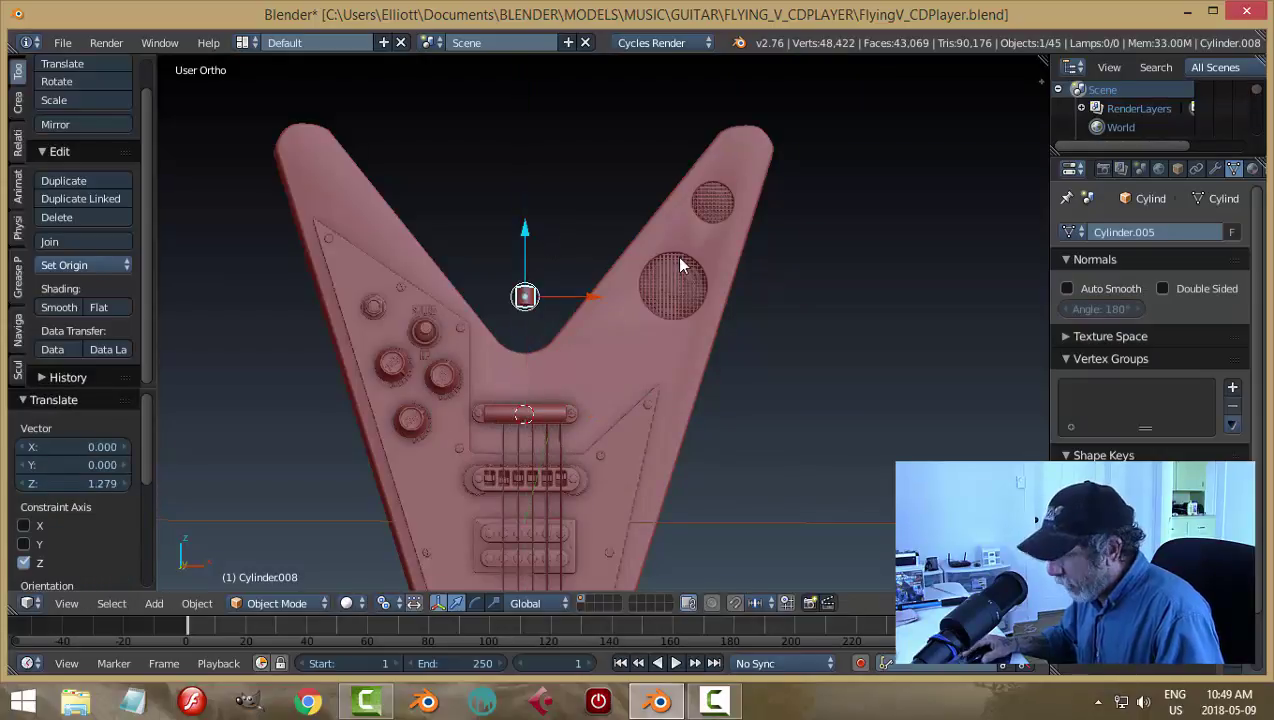
Step: In front view, move the small cylinder along X and up 1.594 along Z, beside the reference image's black peg at the right wing tip
key("KP_1")
key("z")
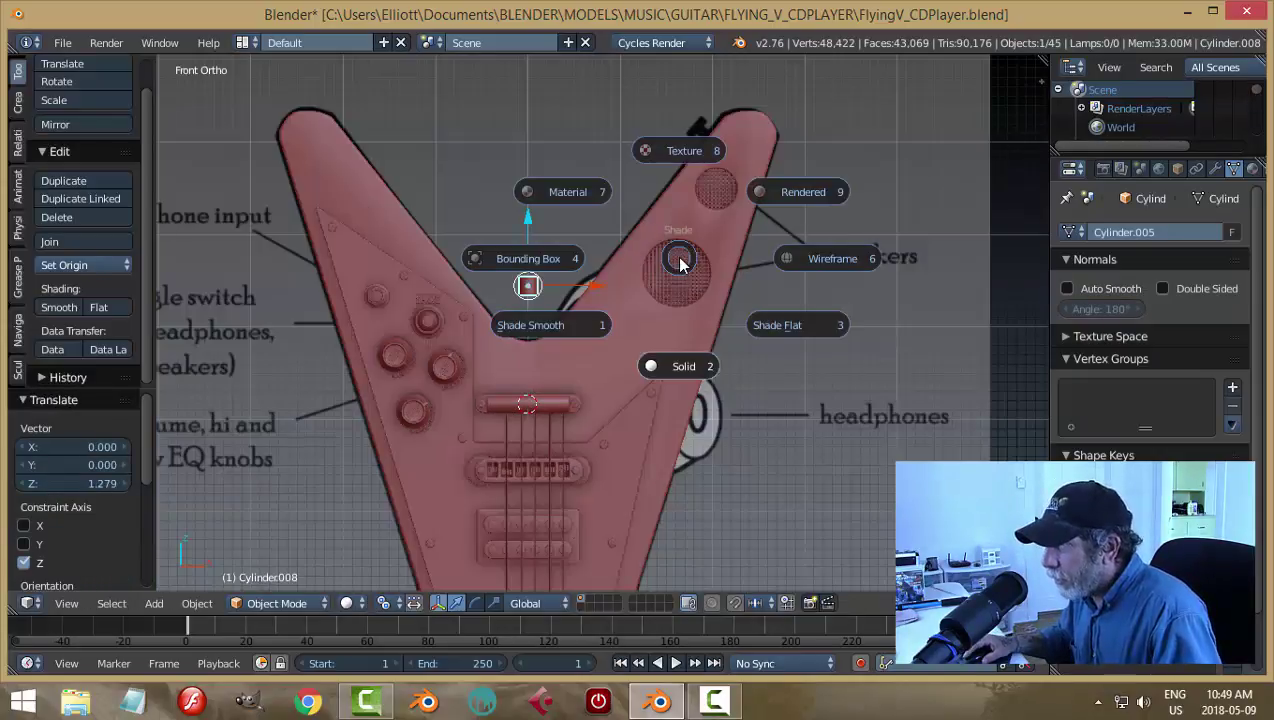
left_click_drag(593, 290, 748, 253)
left_click_drag(688, 222, 736, 80)
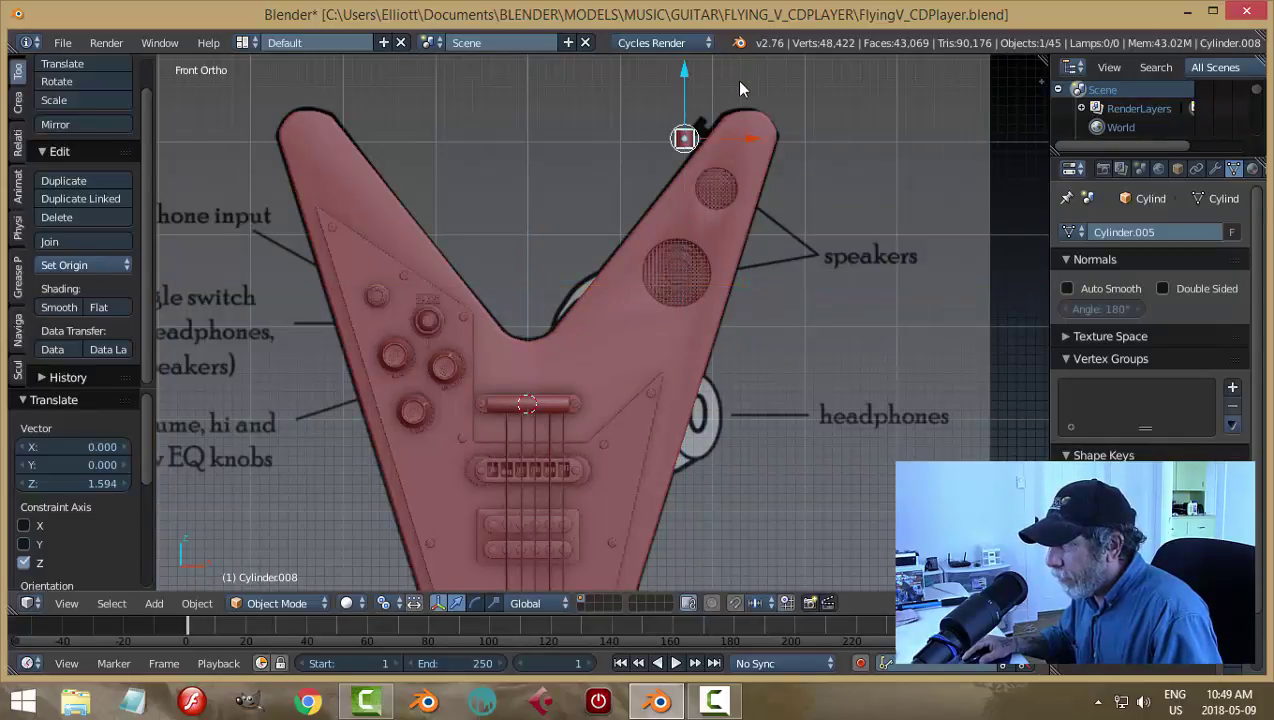
scroll(712, 309, "up", 4)
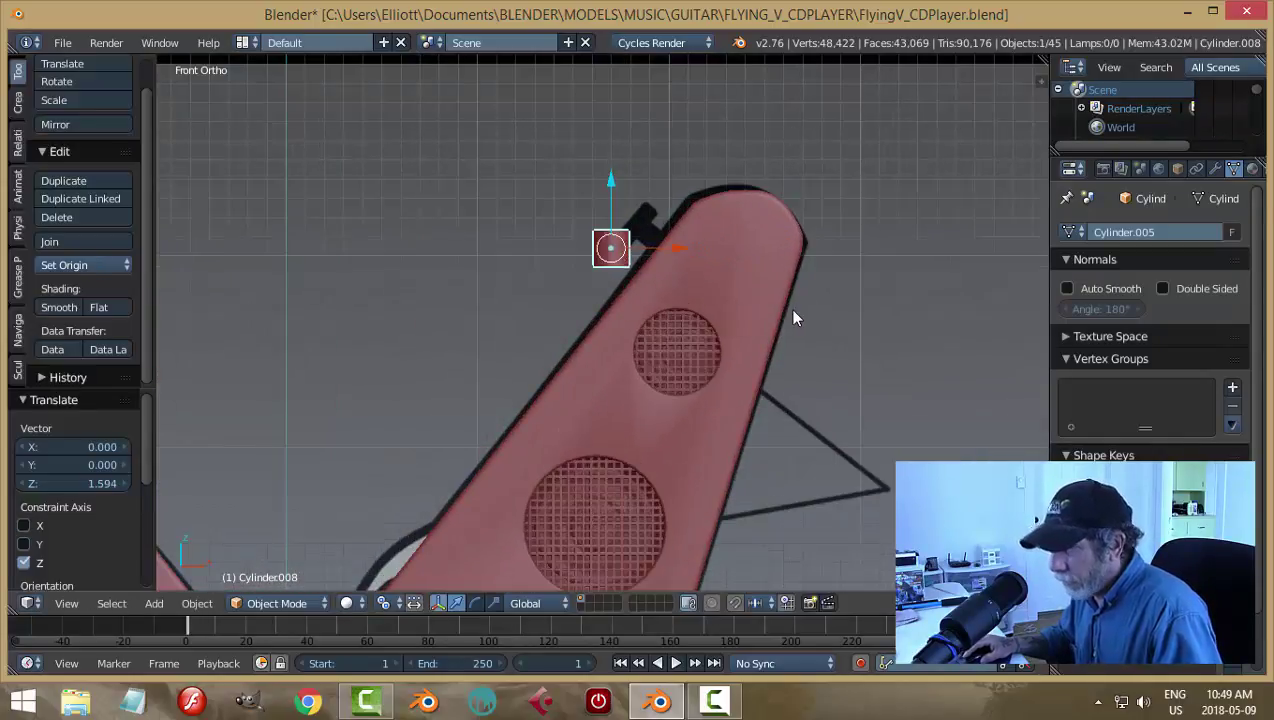
Step: Scale the small cylinder uniformly to 0.672, and stretch it along Z by 1.497
key("s")
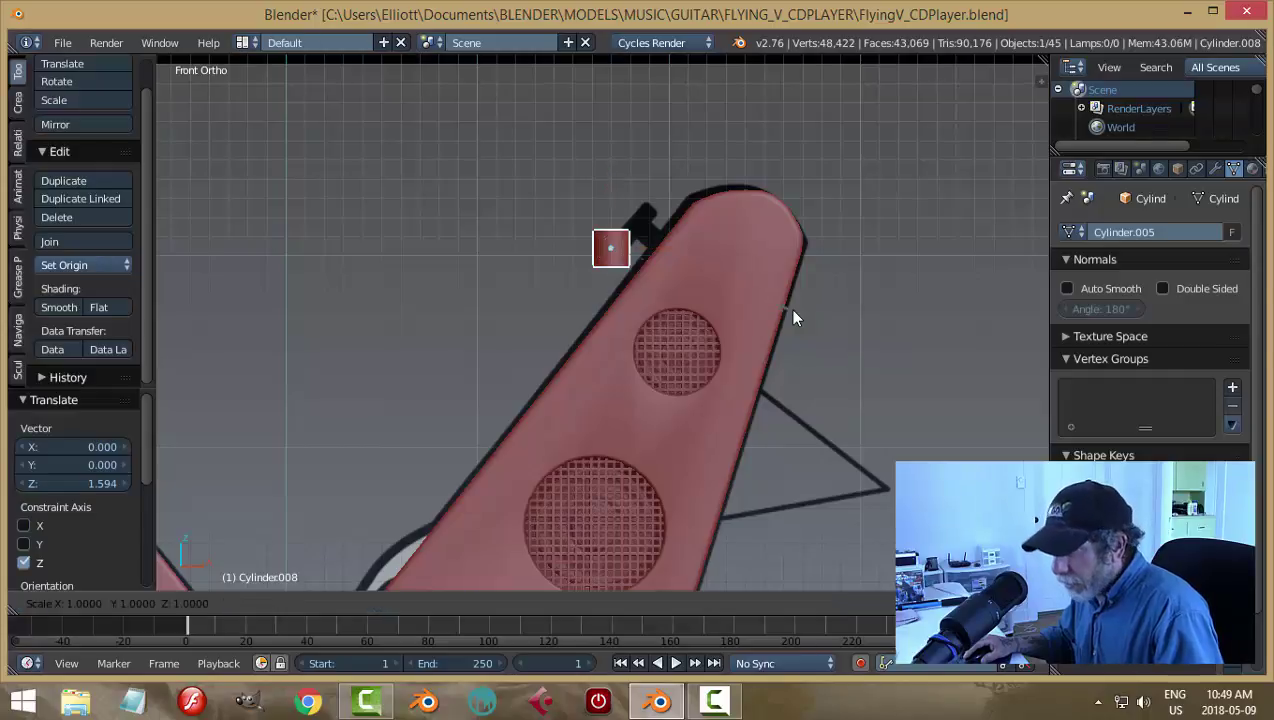
left_click(726, 308)
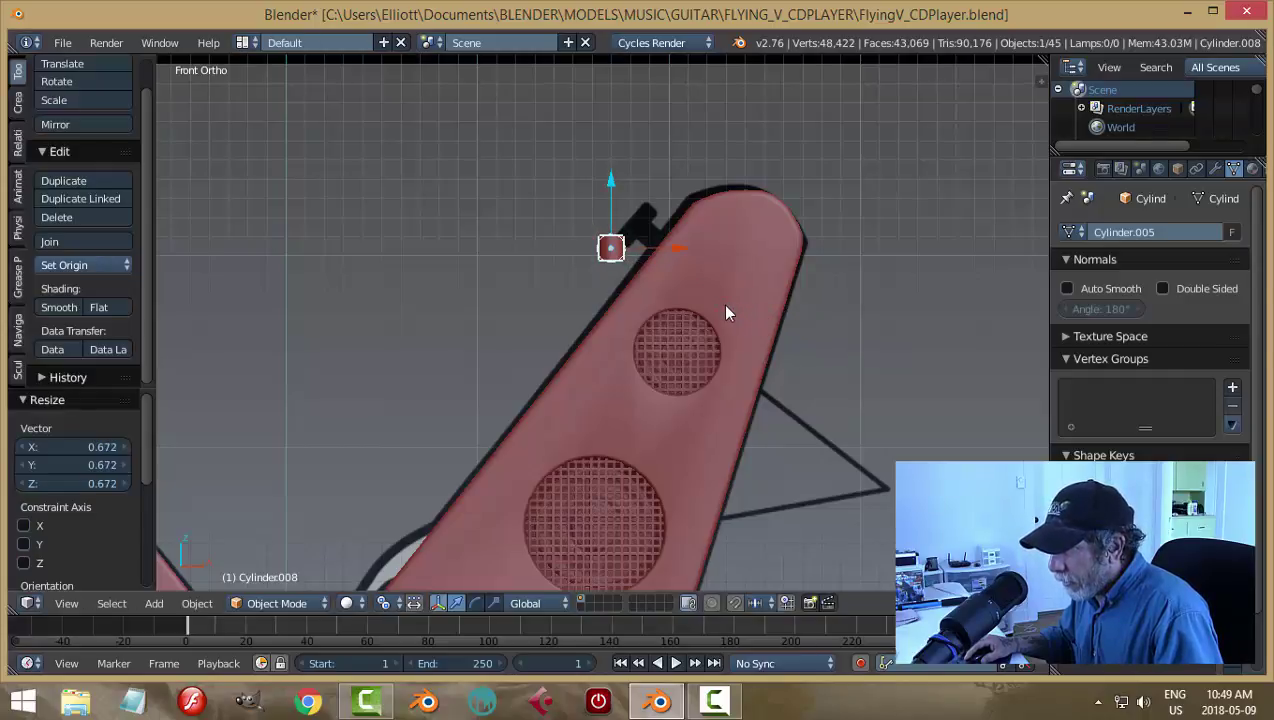
key("s")
key("z")
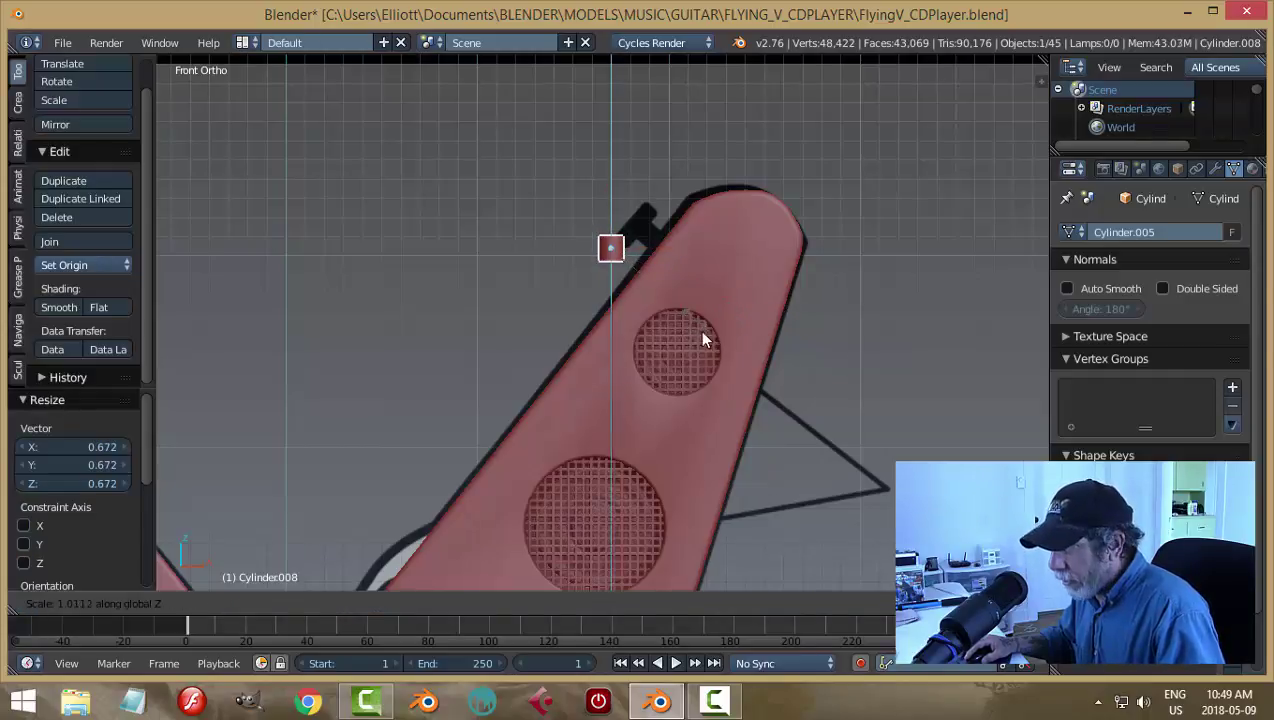
left_click(714, 372)
Step: In Edit Mode, add a horizontal loop cut around the cylinder slightly above its middle, and deselect it
key("Tab")
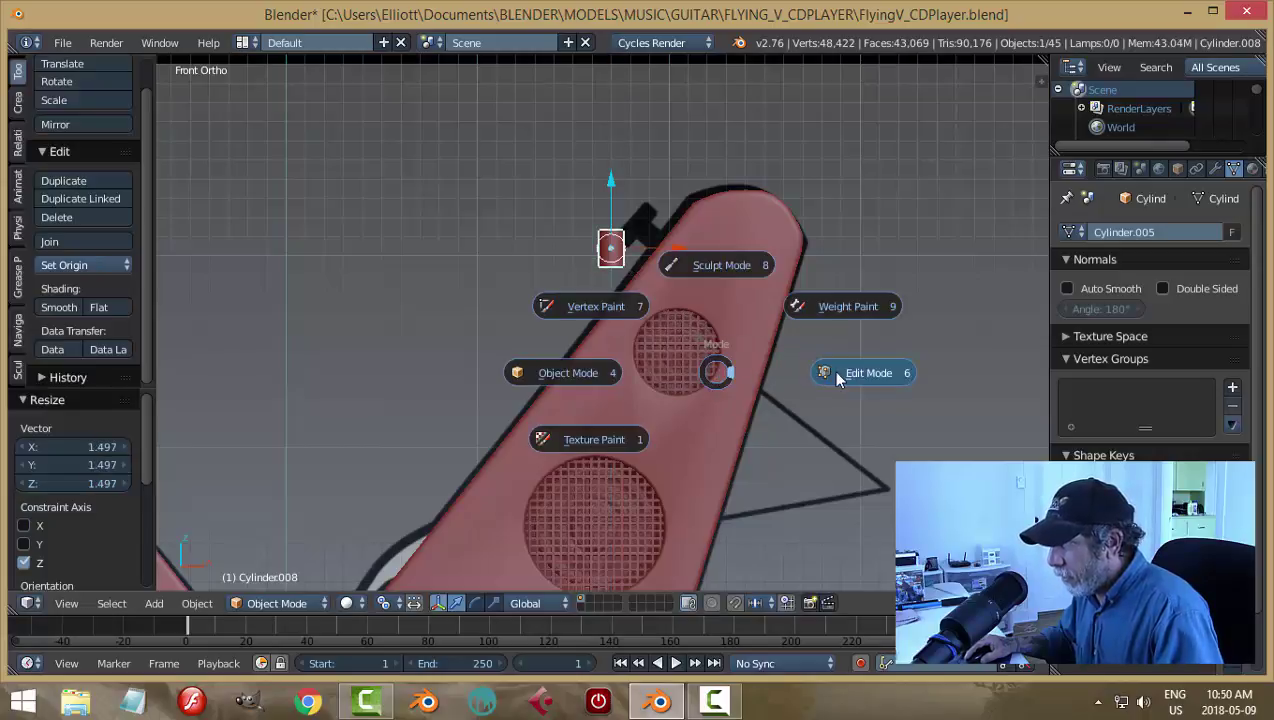
left_click(836, 371)
scroll(759, 281, "up", 3)
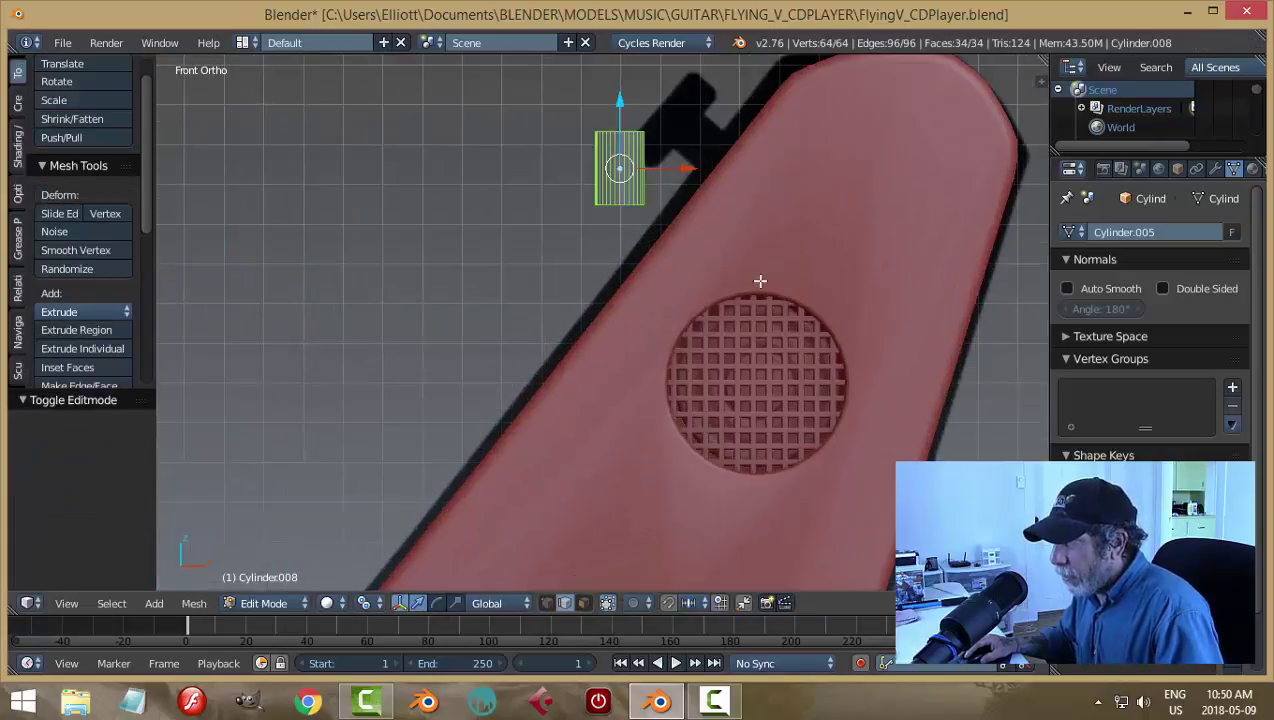
middle_click_drag(759, 281, 754, 455, "shift")
scroll(660, 338, "up", 5)
key("ctrl+r")
left_click(659, 338)
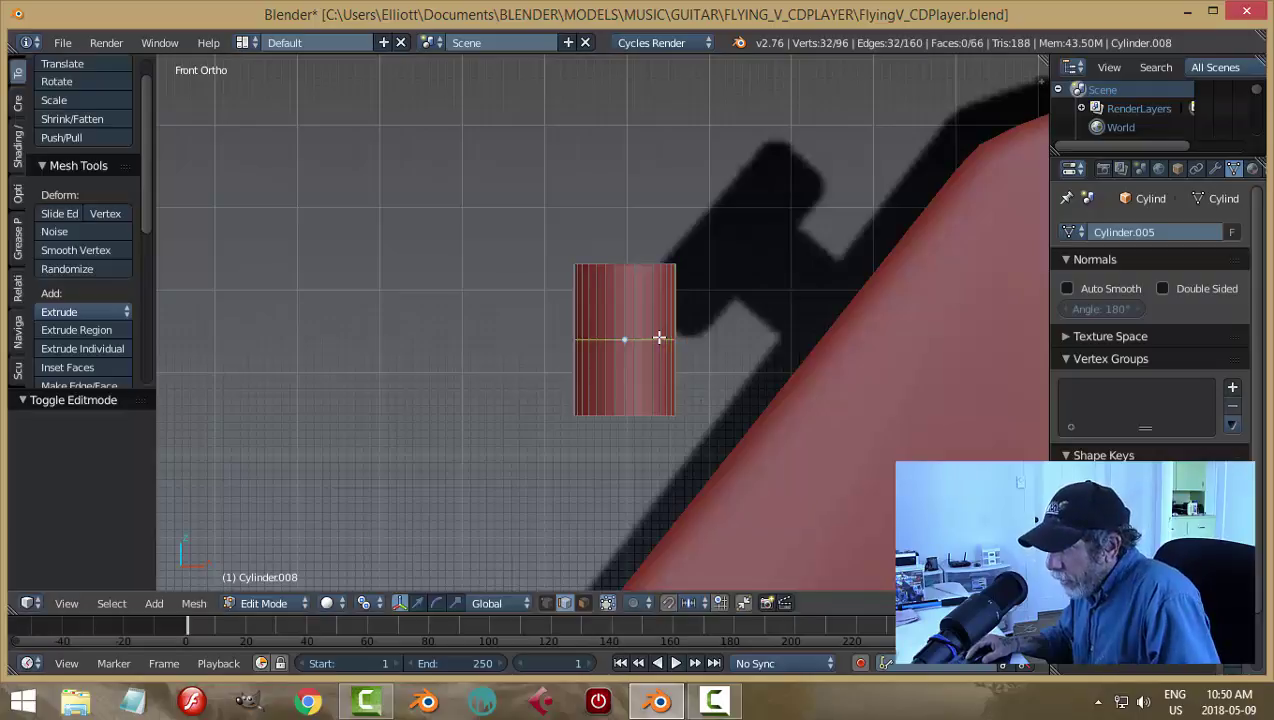
left_click(659, 321)
key("a")
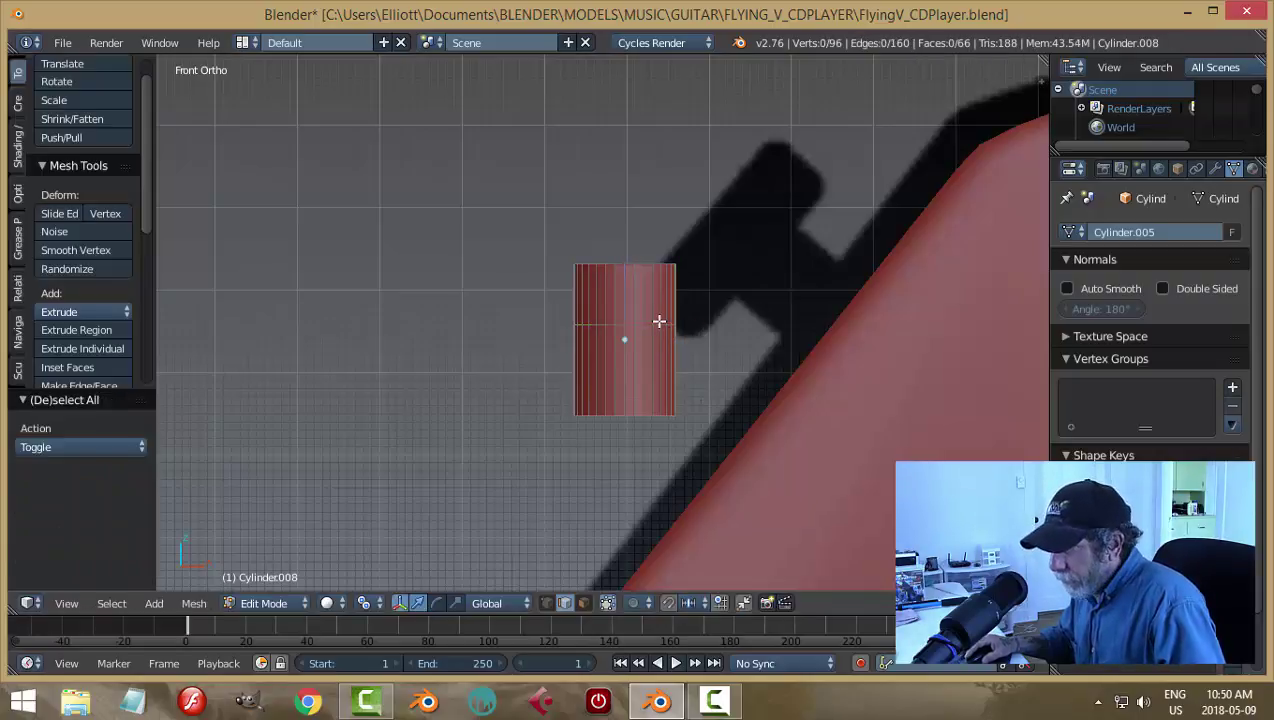
Step: Extrude the cylinder's upper ring of side faces in place and scale it outward, excluding Z, to form a wider peg head
key("ctrl+Tab")
left_click(637, 338)
left_click(638, 300, "alt")
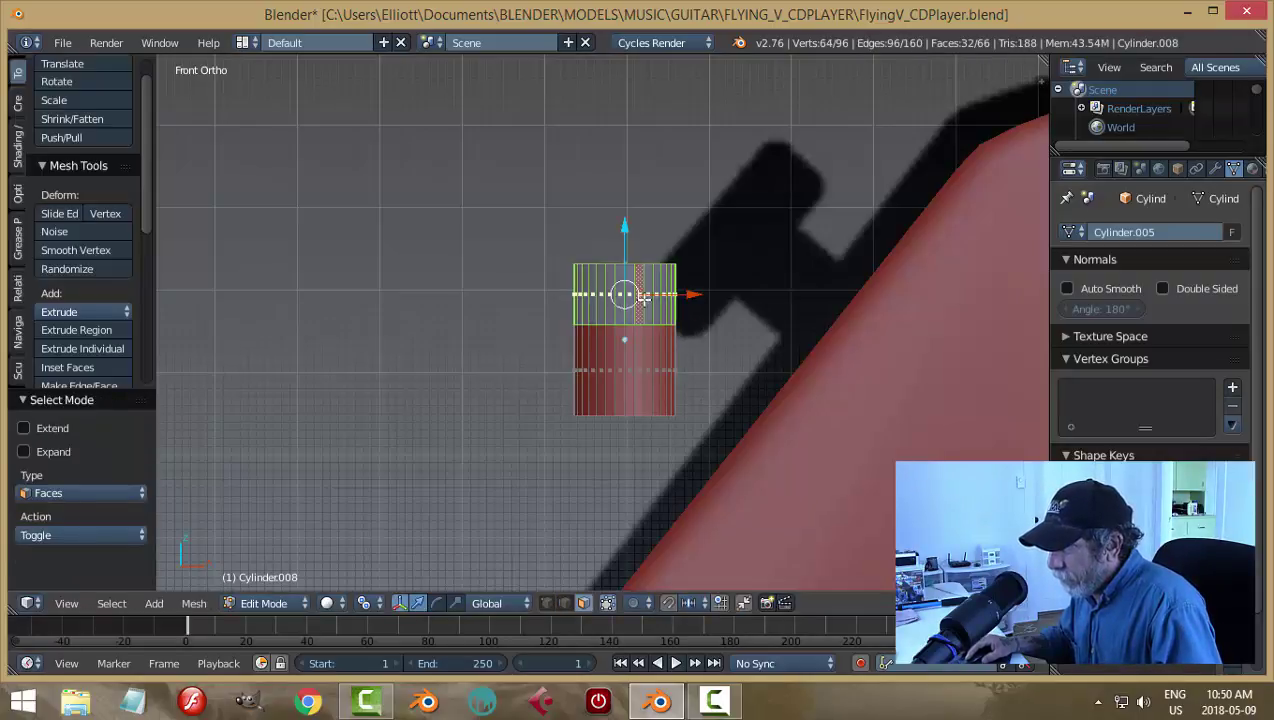
middle_click_drag(782, 282, 779, 312)
scroll(779, 312, "down", 2, "shift")
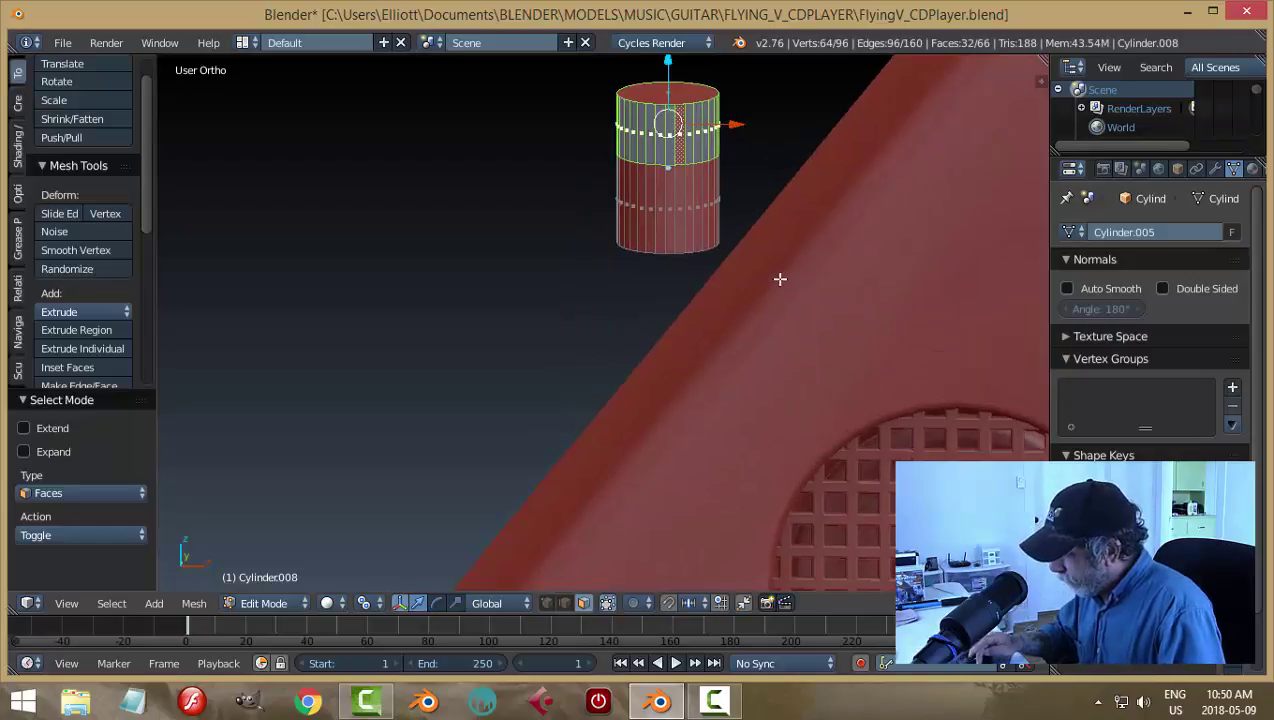
key("KP_Decimal")
key("e")
right_click(828, 458)
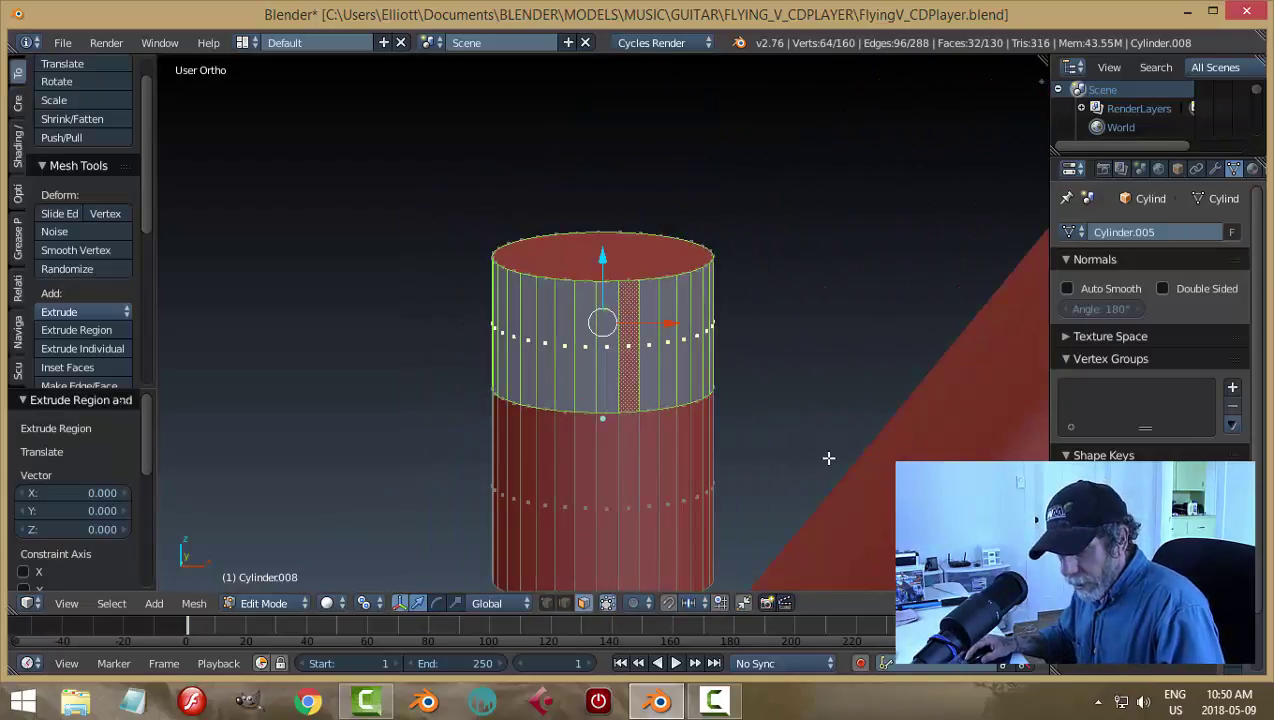
key("s")
key("shift+z")
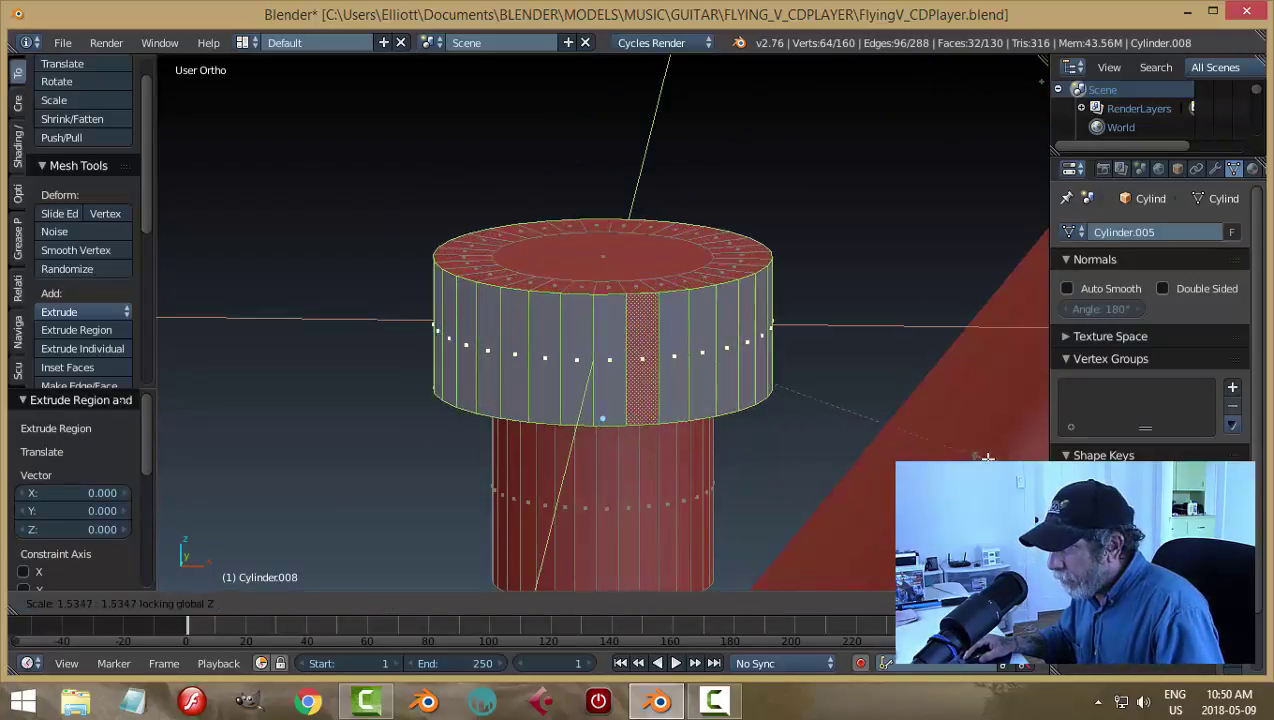
left_click(1023, 457)
key("a")
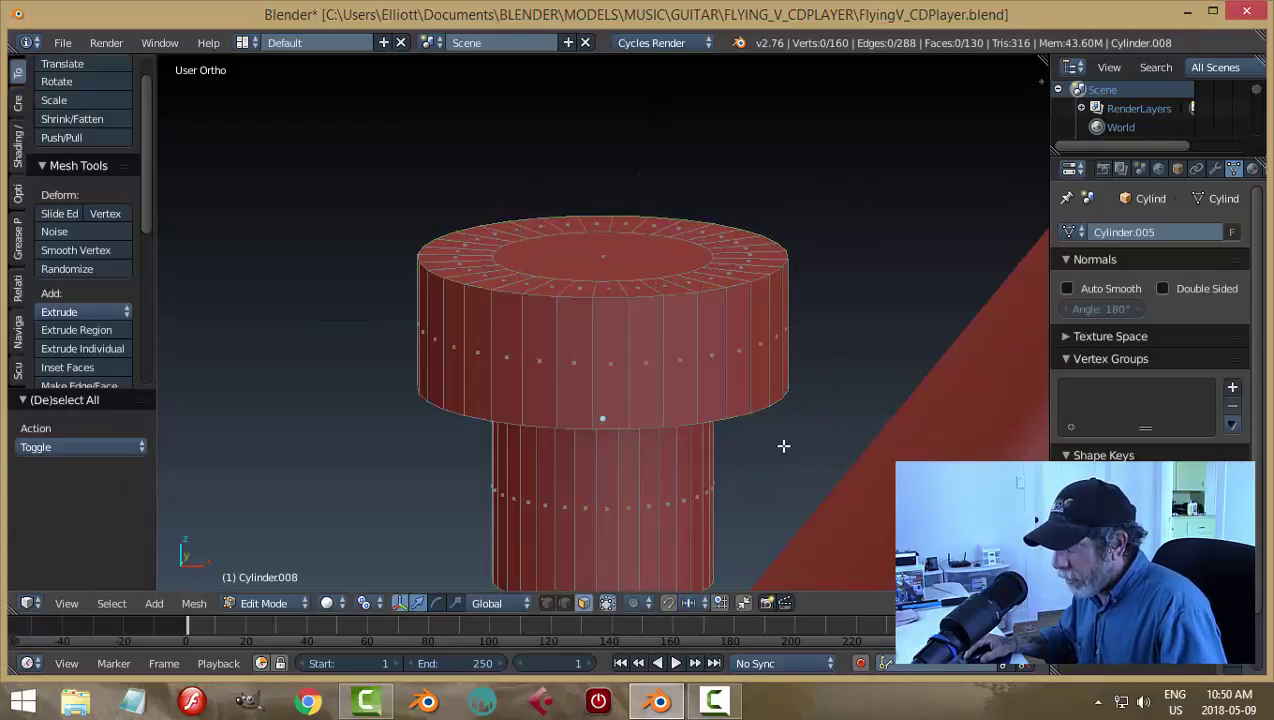
Step: Switch the mesh selection to edges, and apply the peg's rotation and scale in Object Mode
key("ctrl+Tab")
left_click(755, 428)
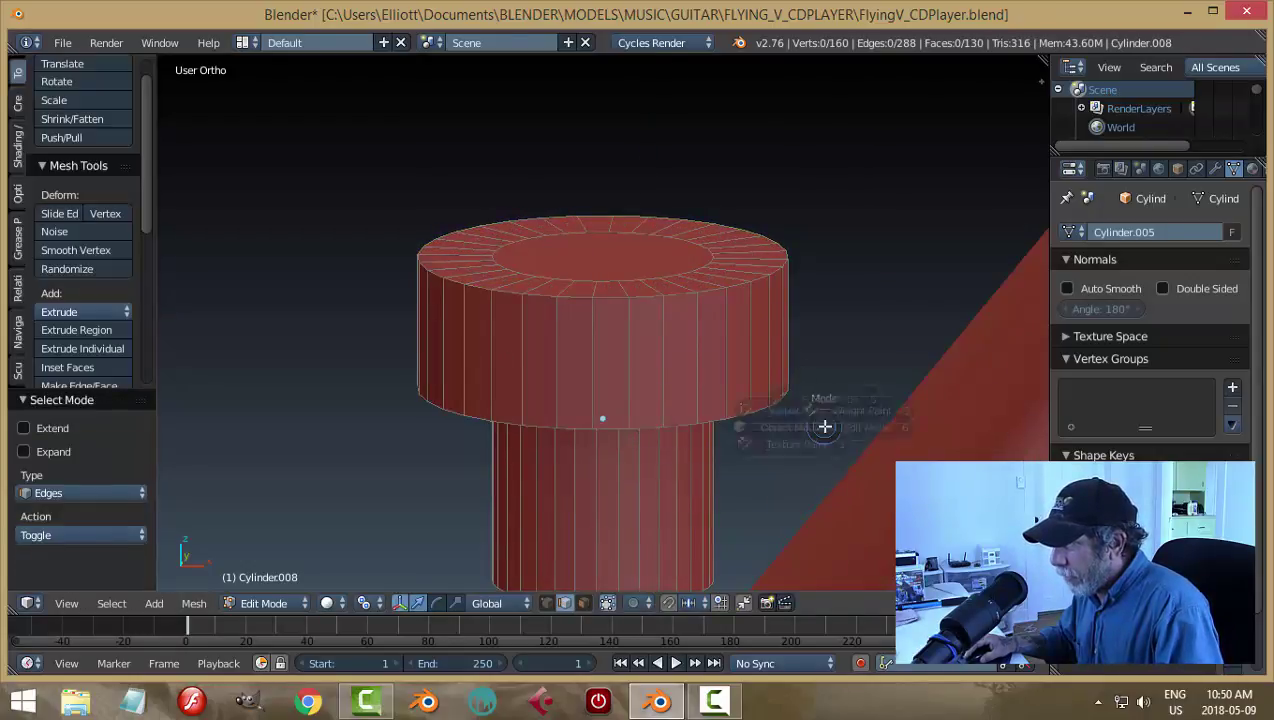
key("Tab")
key("ctrl+a")
left_click(815, 418)
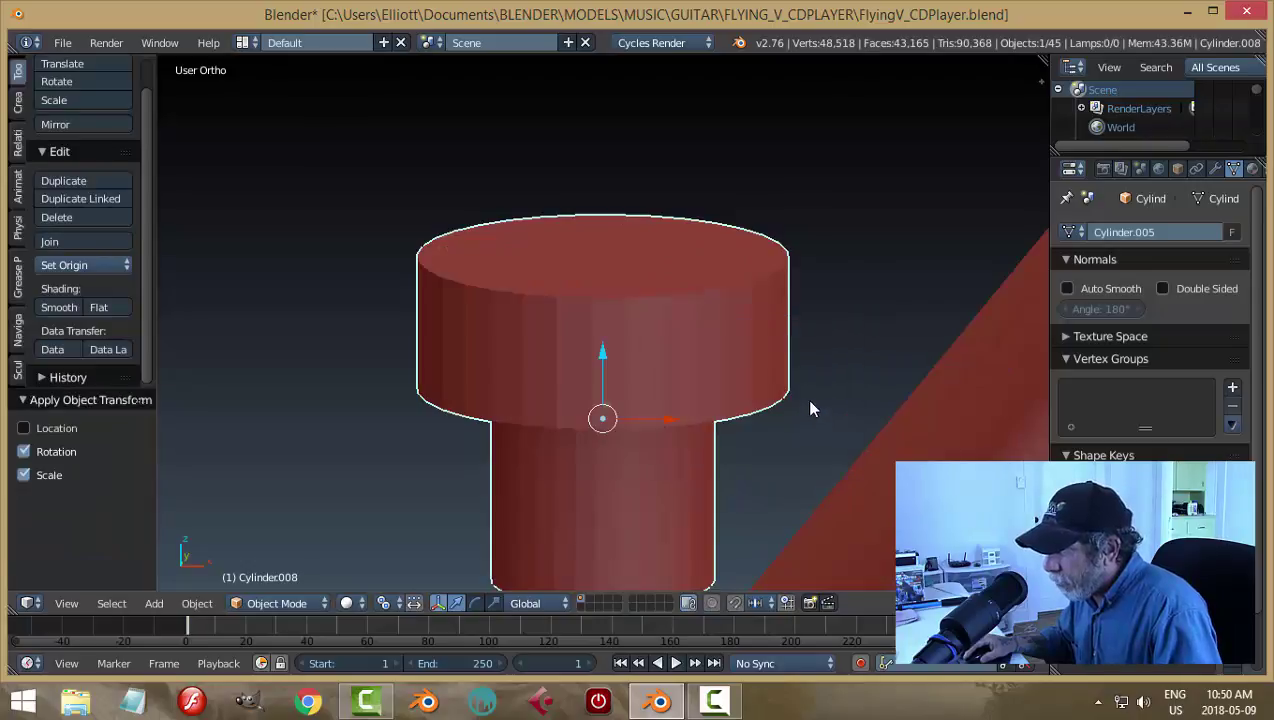
Step: Bevel the upper and lower outer edge loops of the peg head with an offset of about 0.008 and 3 segments
key("Tab")
key("ctrl+Tab")
left_click(745, 305)
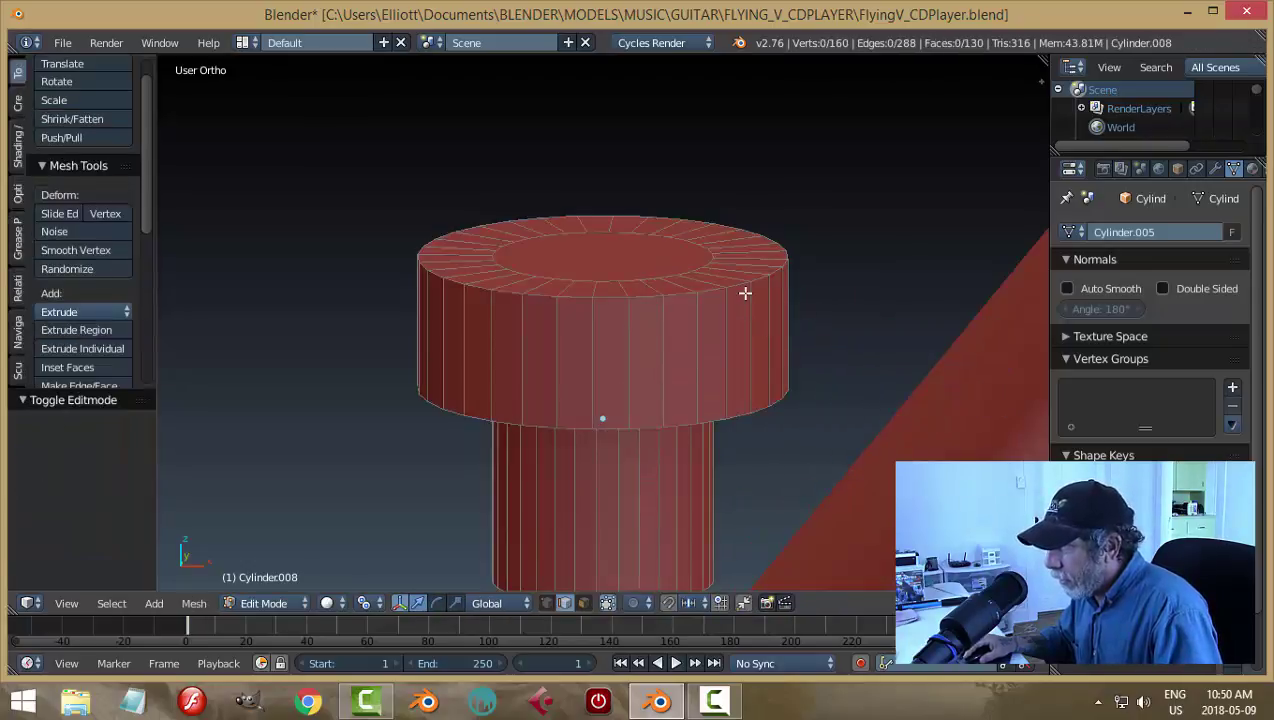
right_click(744, 287, "alt")
right_click(745, 410, "alt+shift")
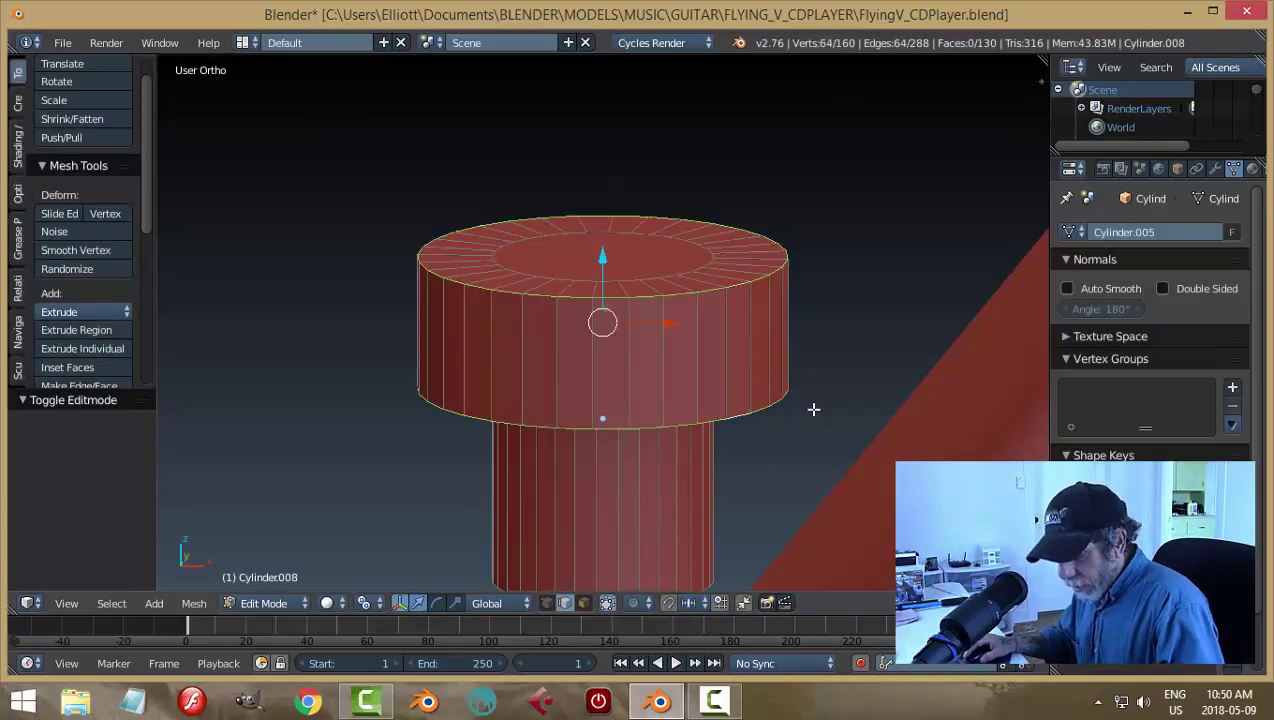
key("ctrl+b")
scroll(816, 415, "up", 2)
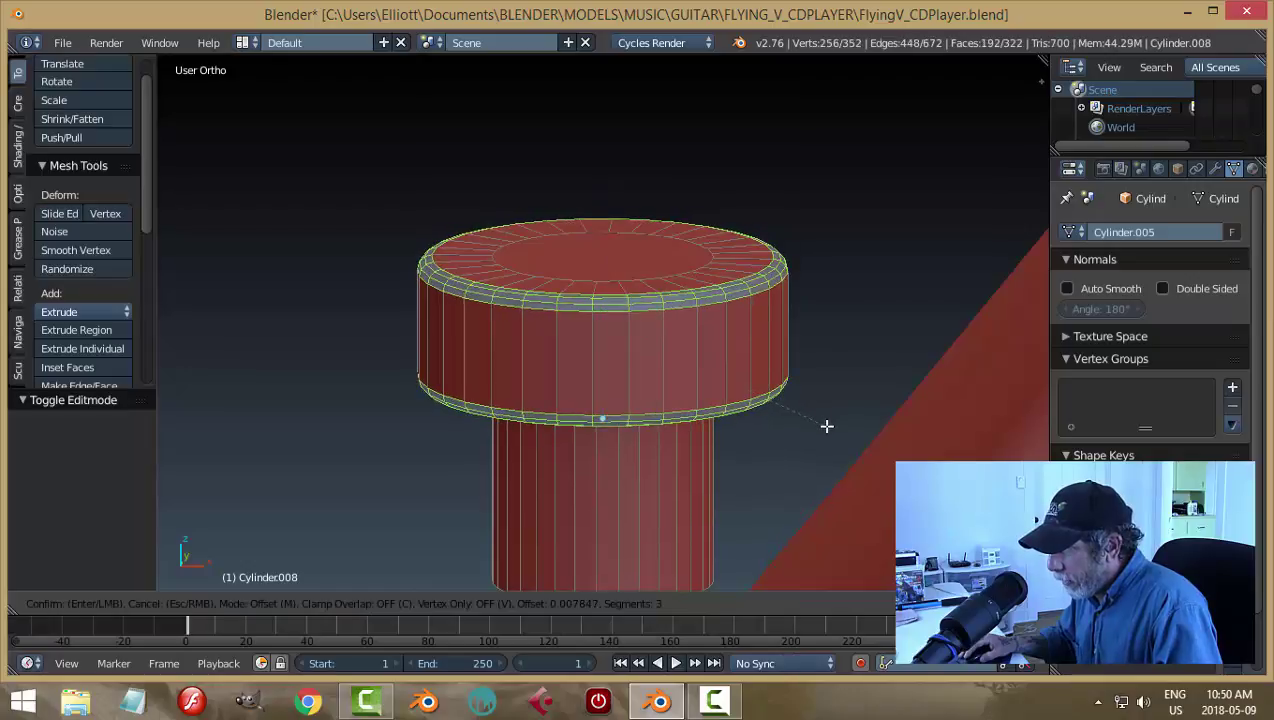
left_click(826, 426)
key("a")
Step: Extrude the circular center face on the peg head's top 0.020 inward to form a recess
key("ctrl+Tab")
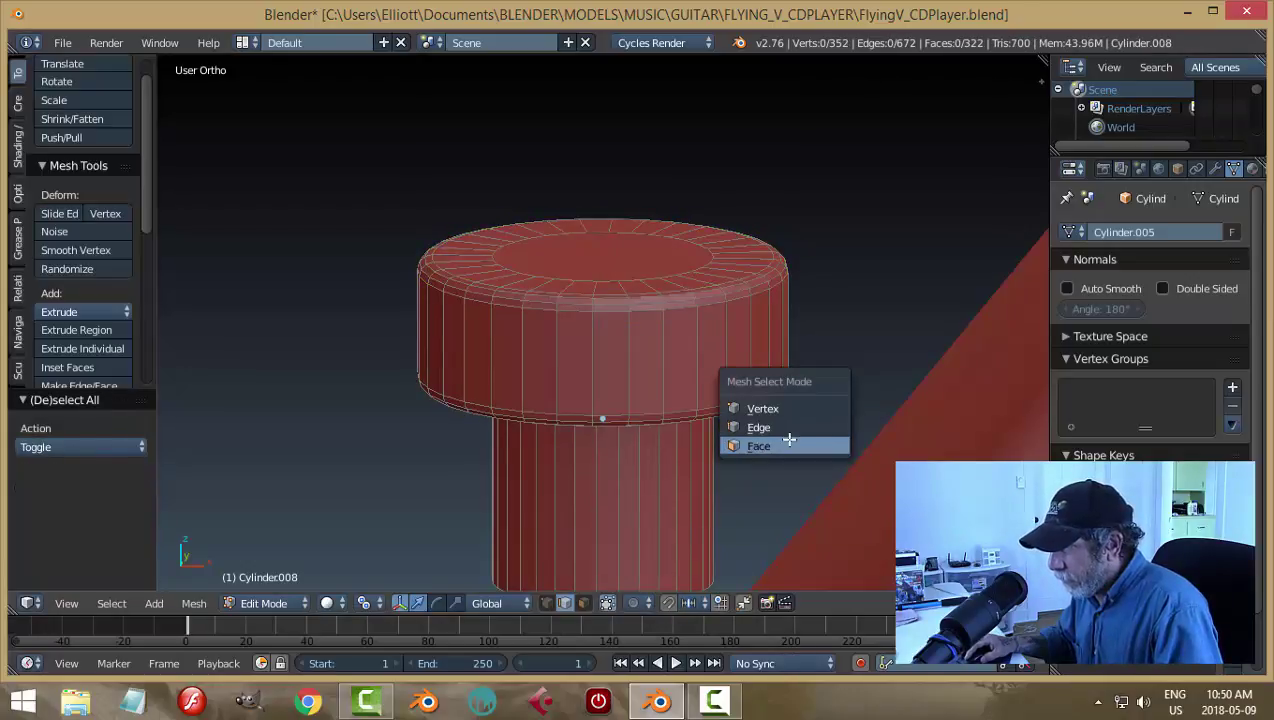
left_click(789, 445)
right_click(637, 268)
key("e")
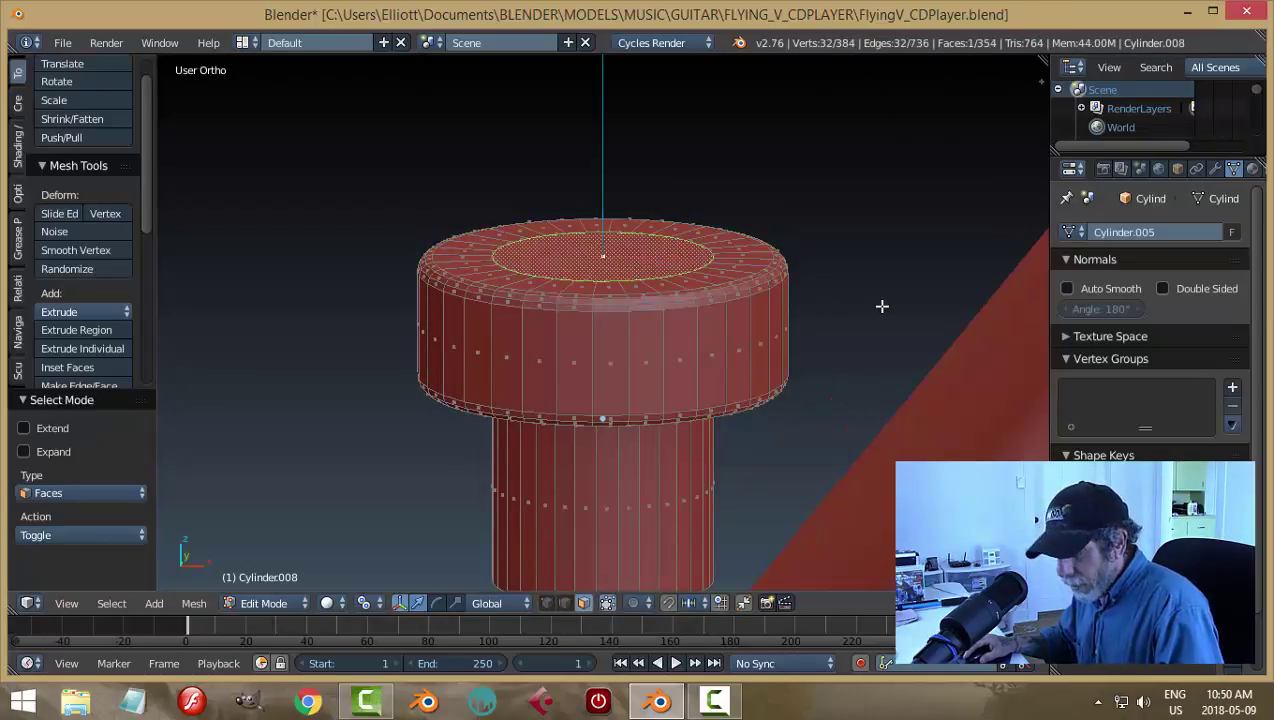
left_click(883, 342)
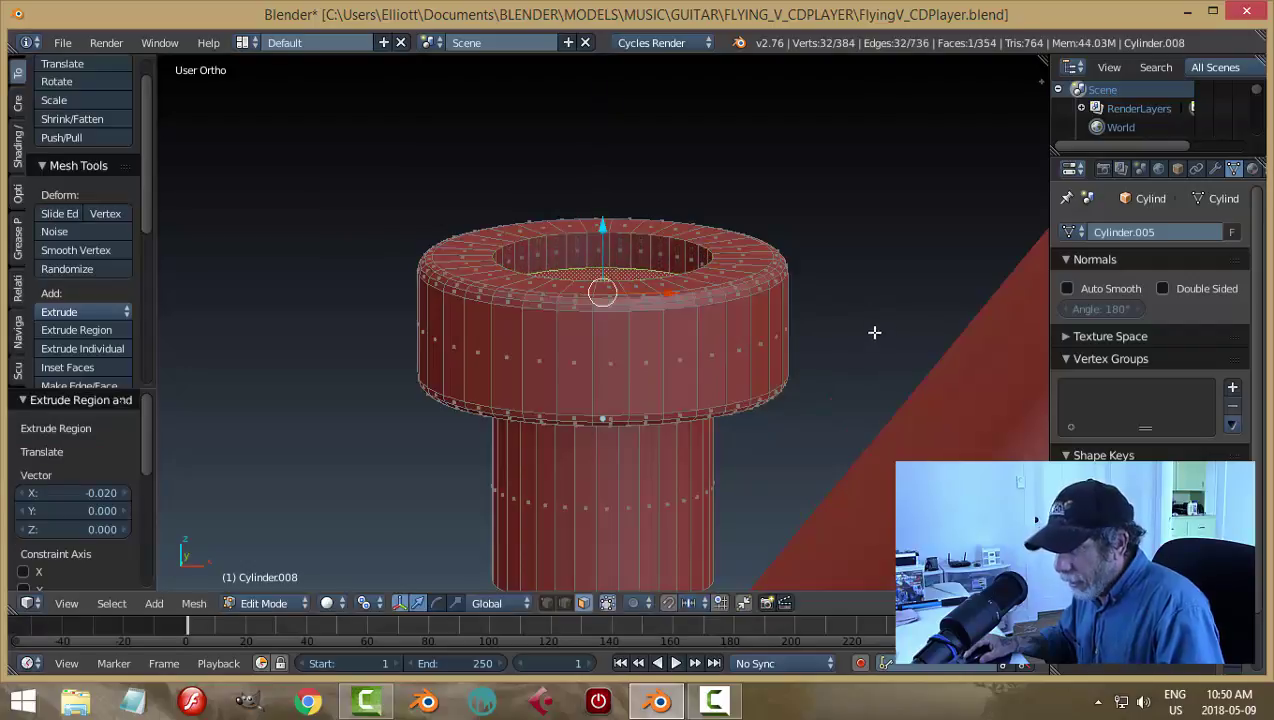
key("a")
Step: Bevel the recess's upper rim loop with an amount of 0.004 and 3 segments
key("ctrl+Tab")
left_click(805, 312)
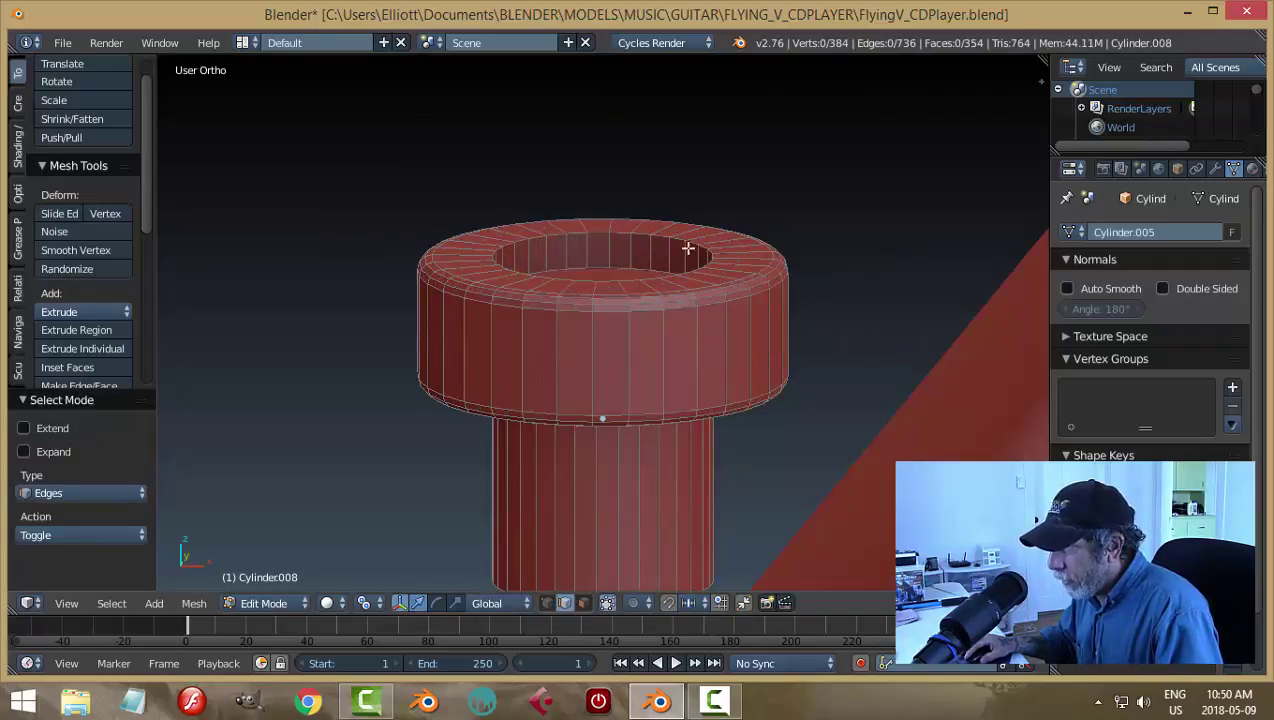
right_click(671, 236, "alt")
key("ctrl+b")
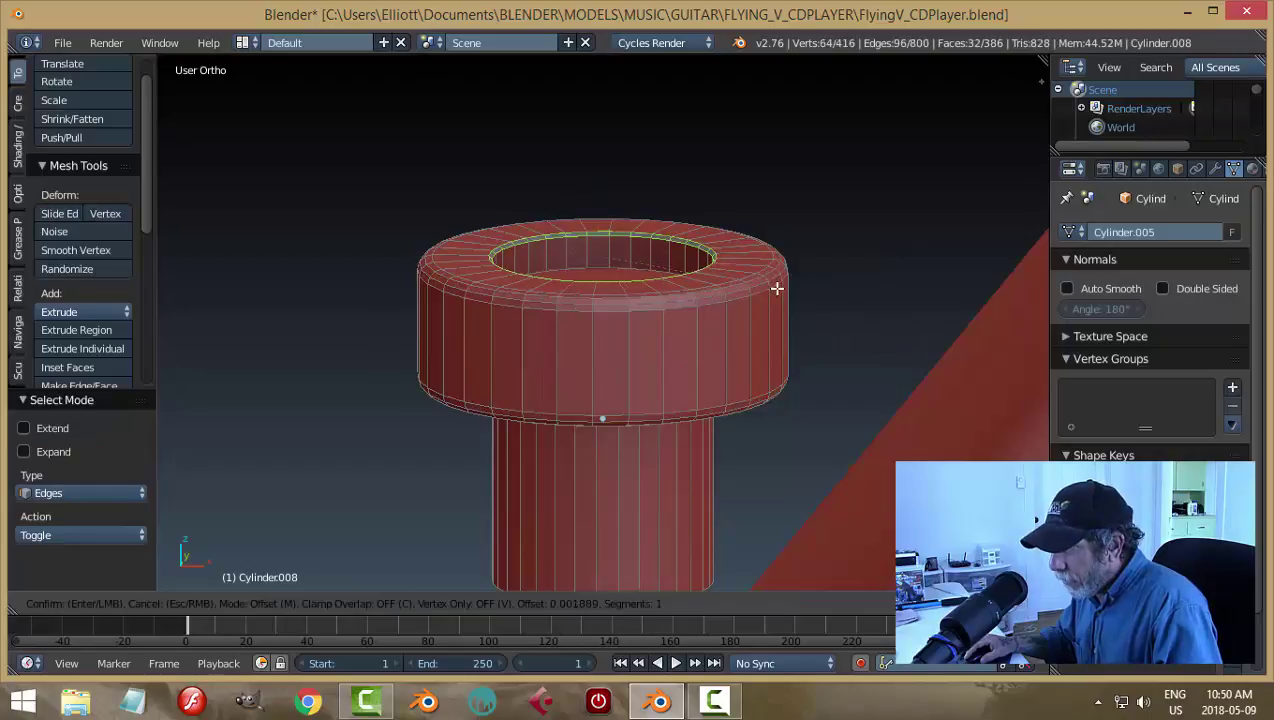
scroll(779, 291, "up", 1)
left_click(779, 291)
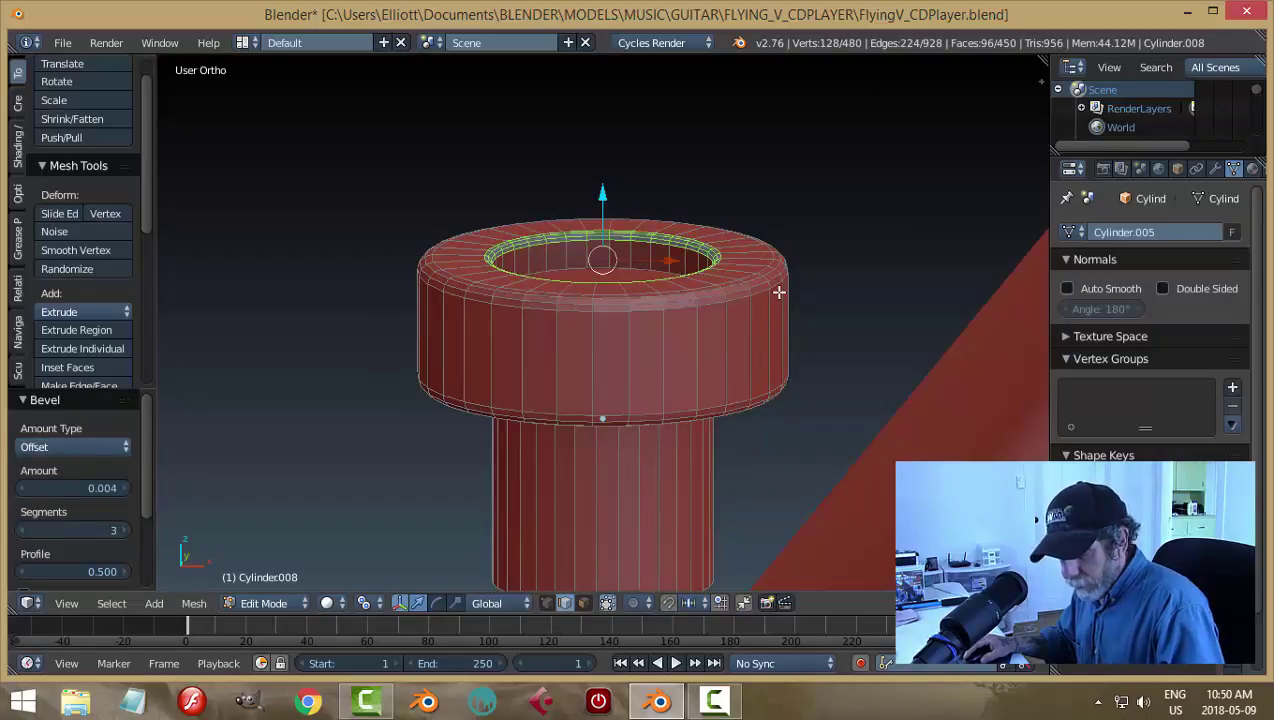
key("a")
Step: Scale the recess's floor face down to 0.902 so the recess walls taper inward
key("ctrl+Tab")
left_click(712, 311)
right_click(668, 270)
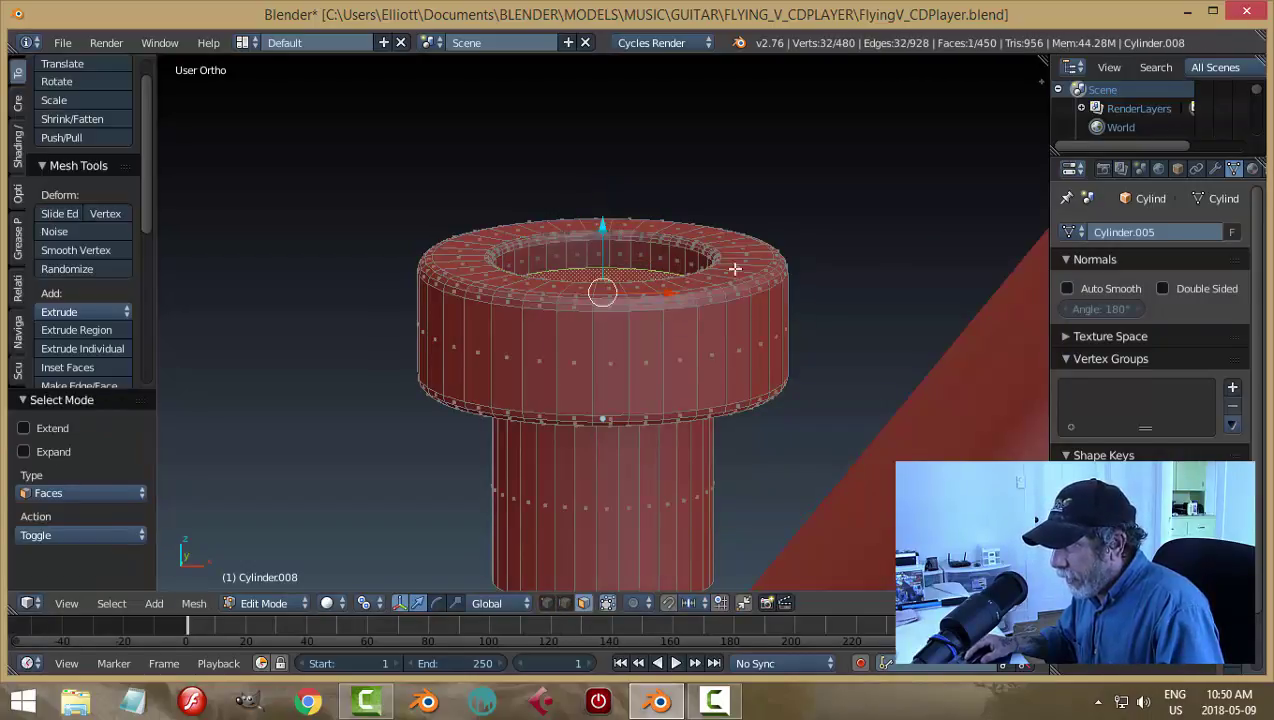
middle_click_drag(734, 264, 905, 282)
key("s")
left_click(868, 280)
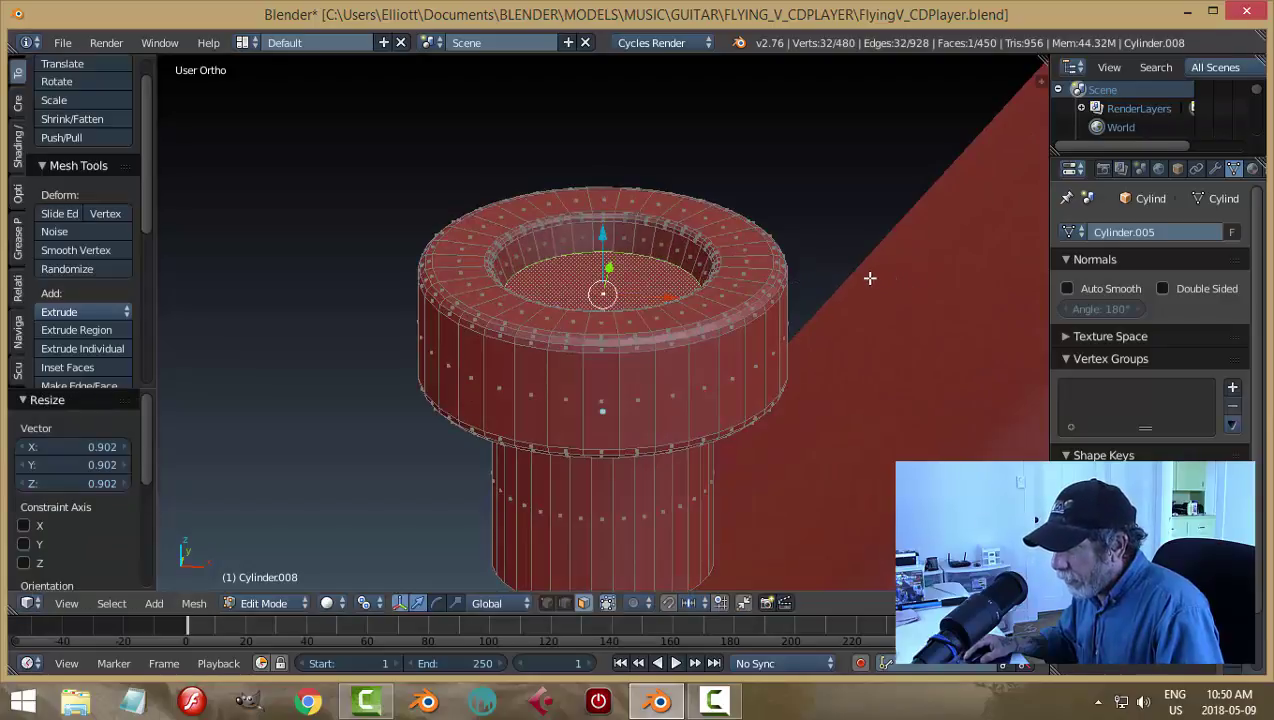
key("a")
Step: Bevel the edge loop around the recess floor by about 0.003 with 2 segments, and return to Object Mode
key("ctrl+Tab")
left_click(803, 277)
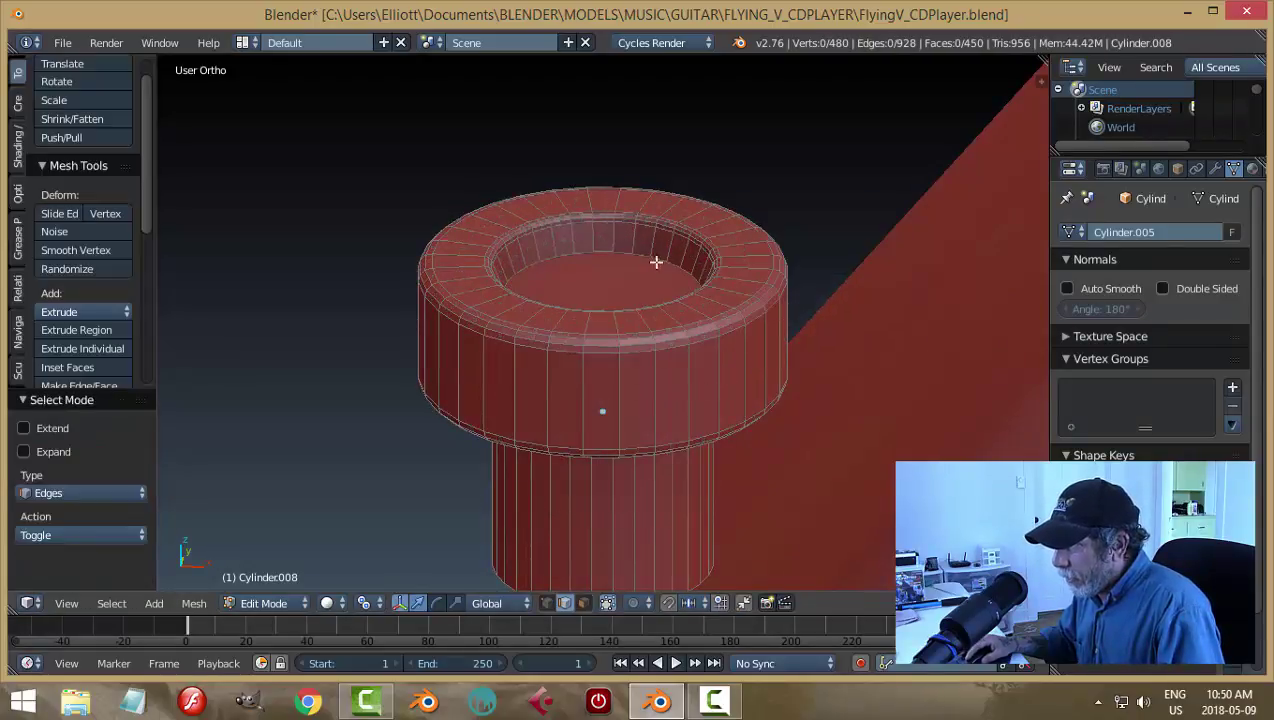
right_click(690, 265, "alt")
key("ctrl+b")
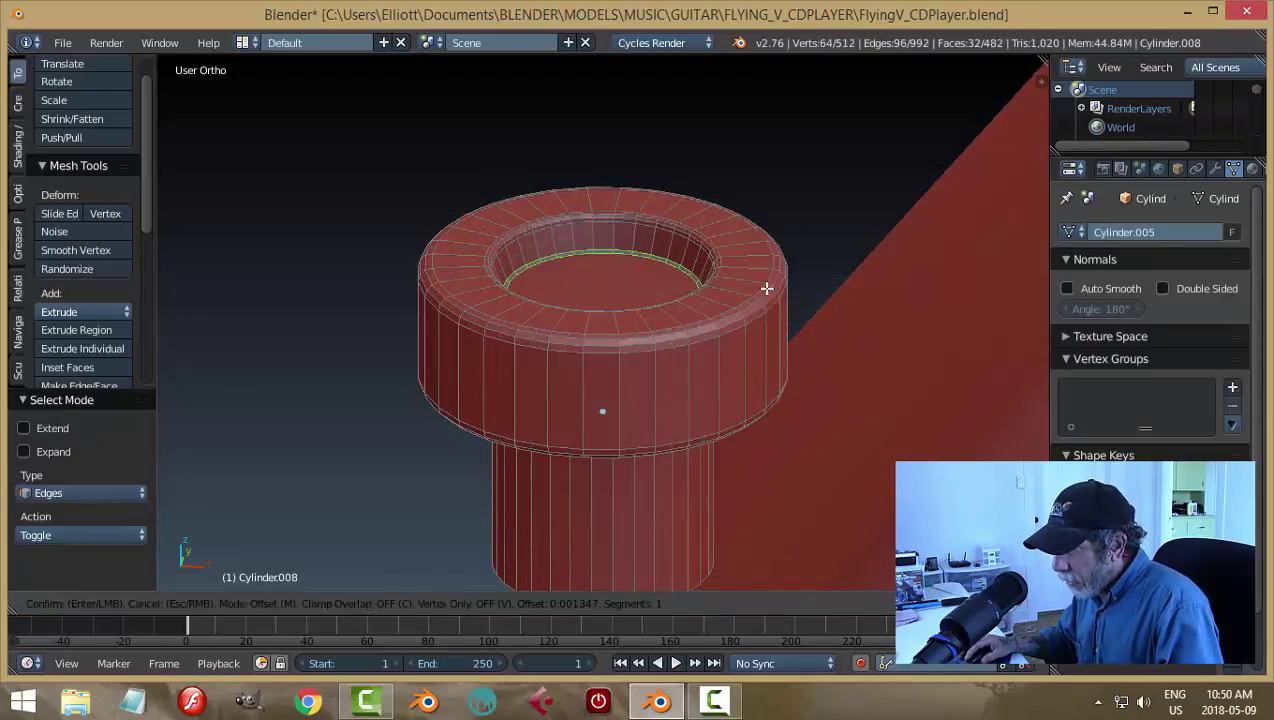
scroll(770, 290, "up", 1)
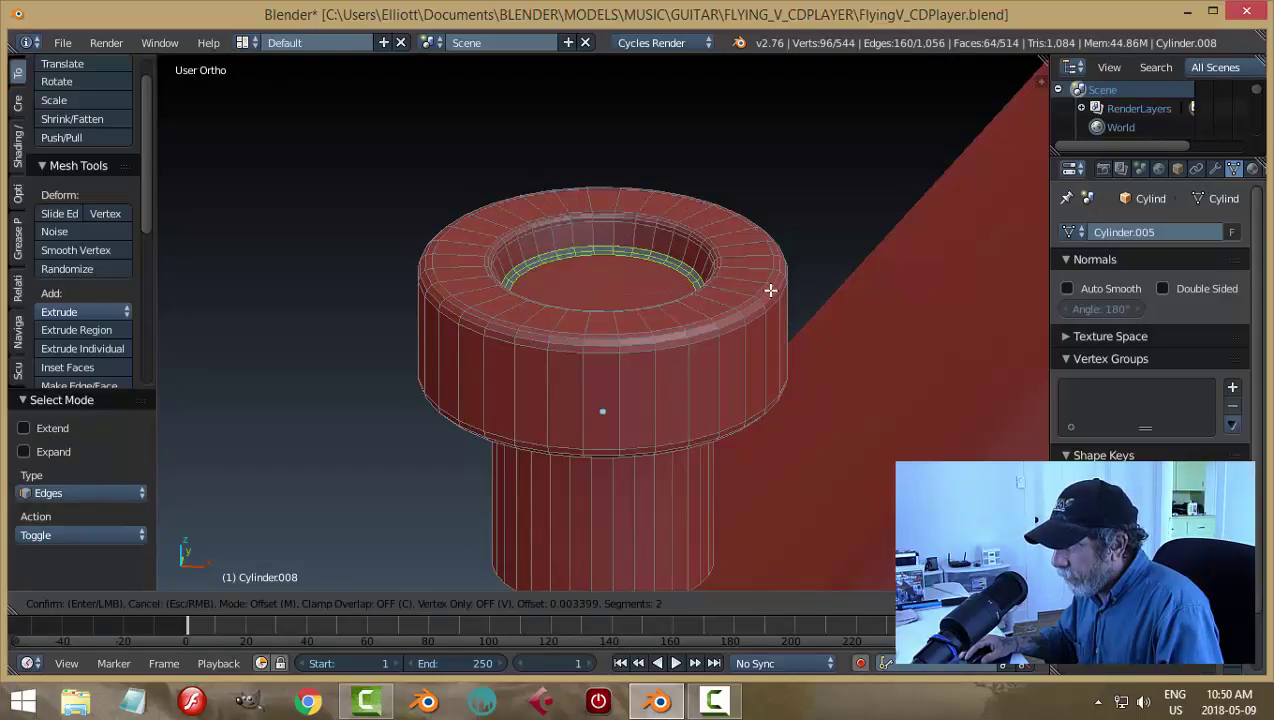
left_click(770, 290)
key("a")
key("Tab")
left_click(740, 305)
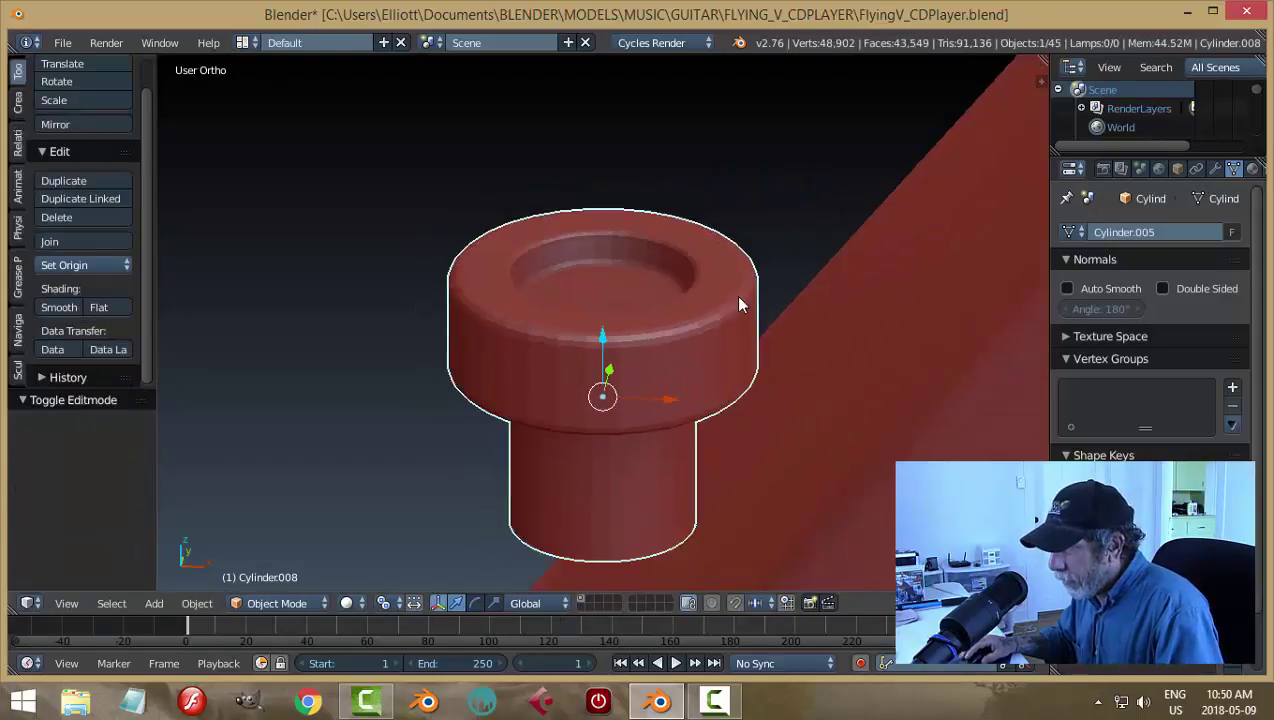
Step: In front view, move the peg 0.134 along X and 0.047 along Z toward the reference peg, and shade it smooth
scroll(740, 305, "down", 6)
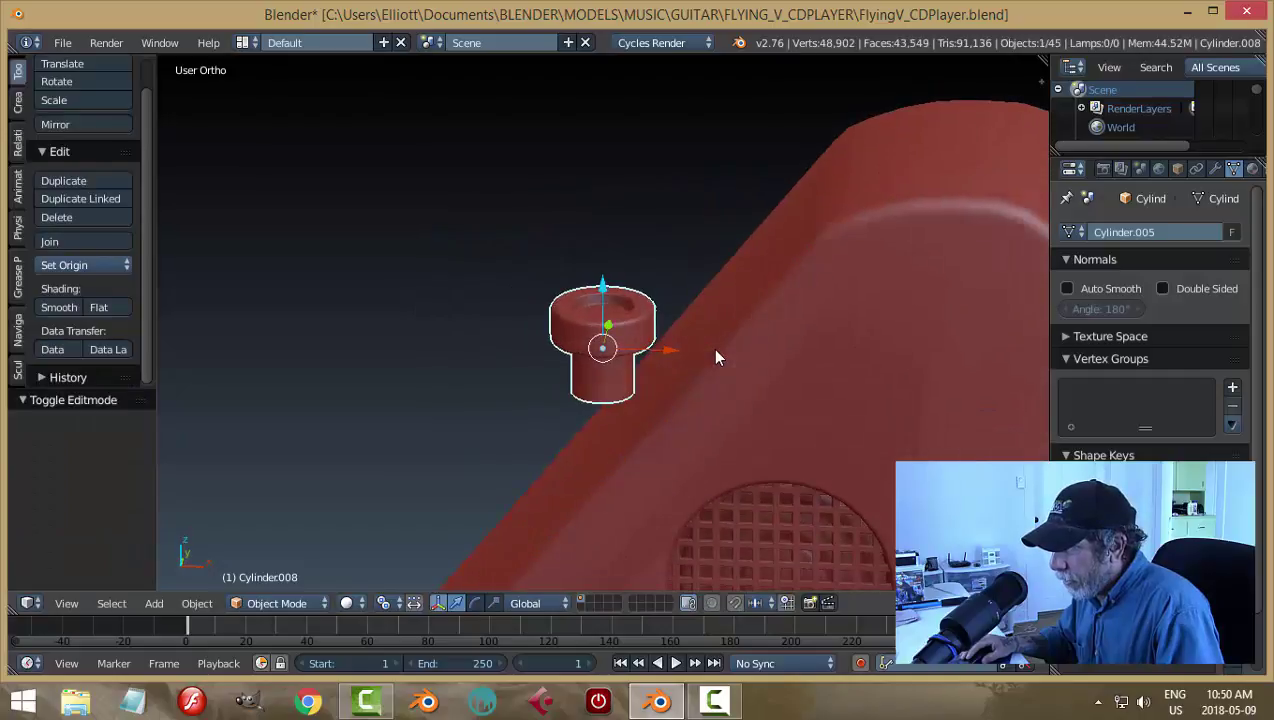
key("KP_1")
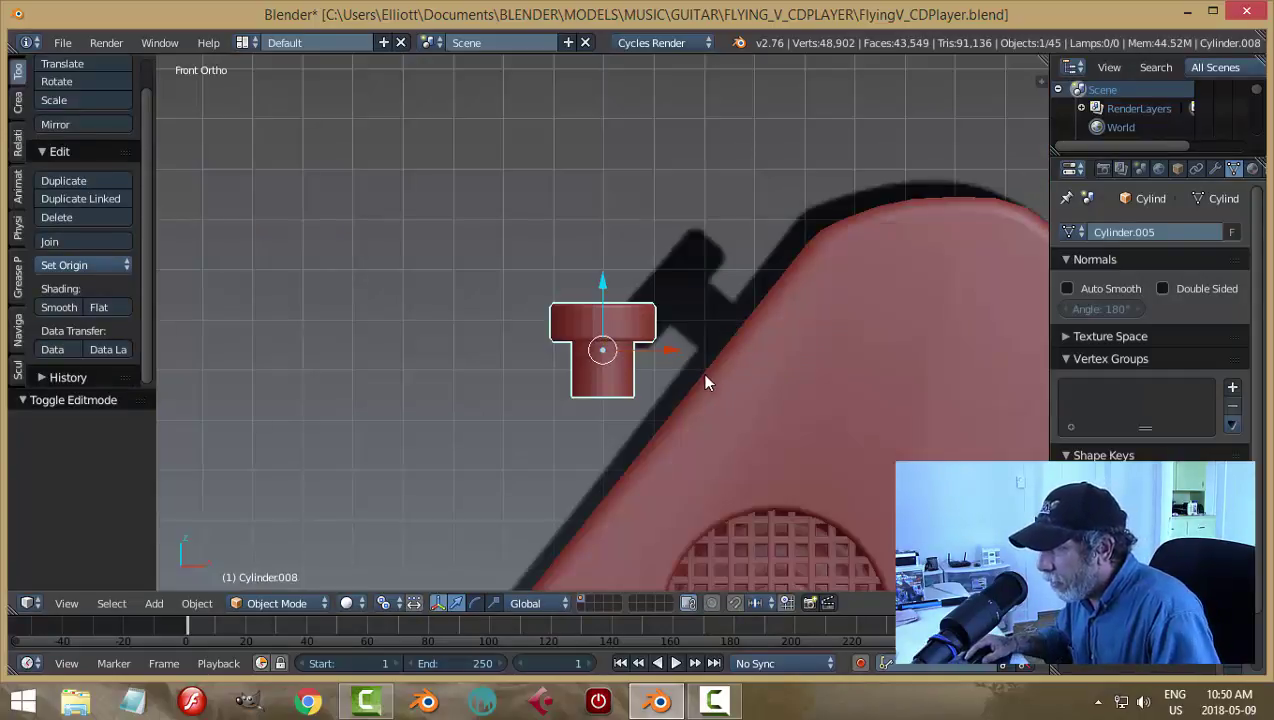
left_click_drag(662, 360, 727, 353)
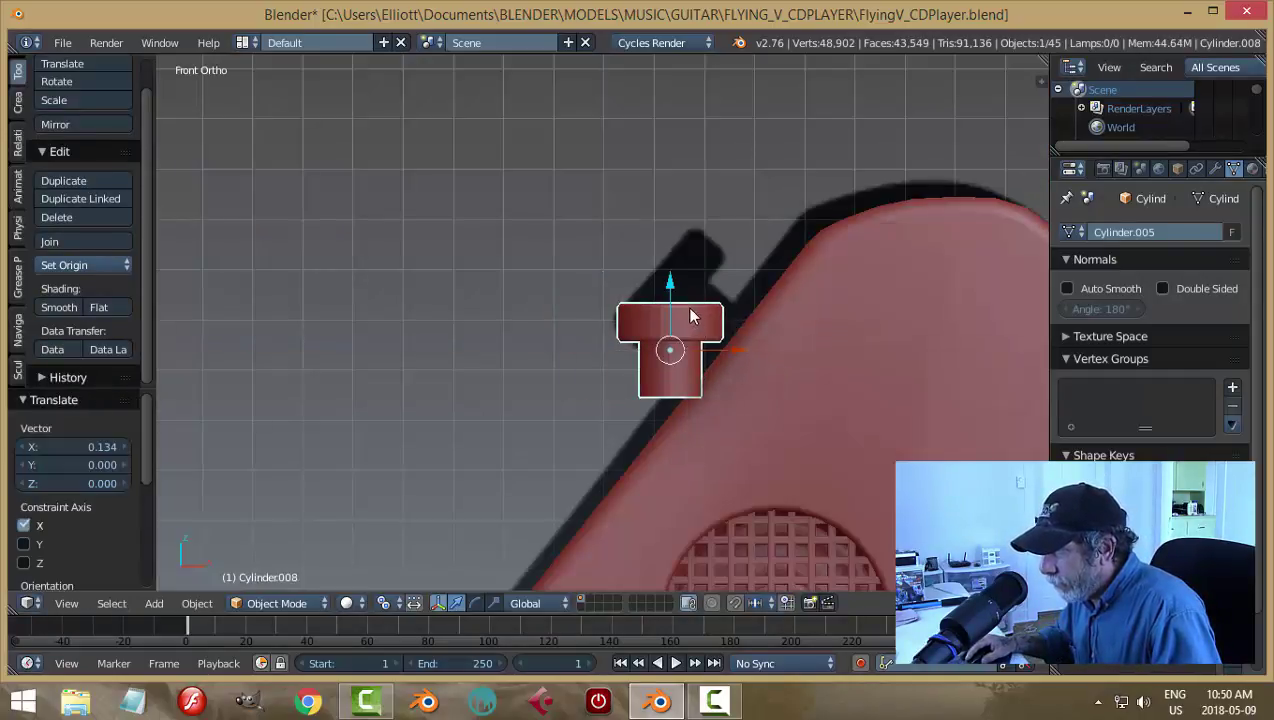
left_click_drag(671, 283, 678, 270)
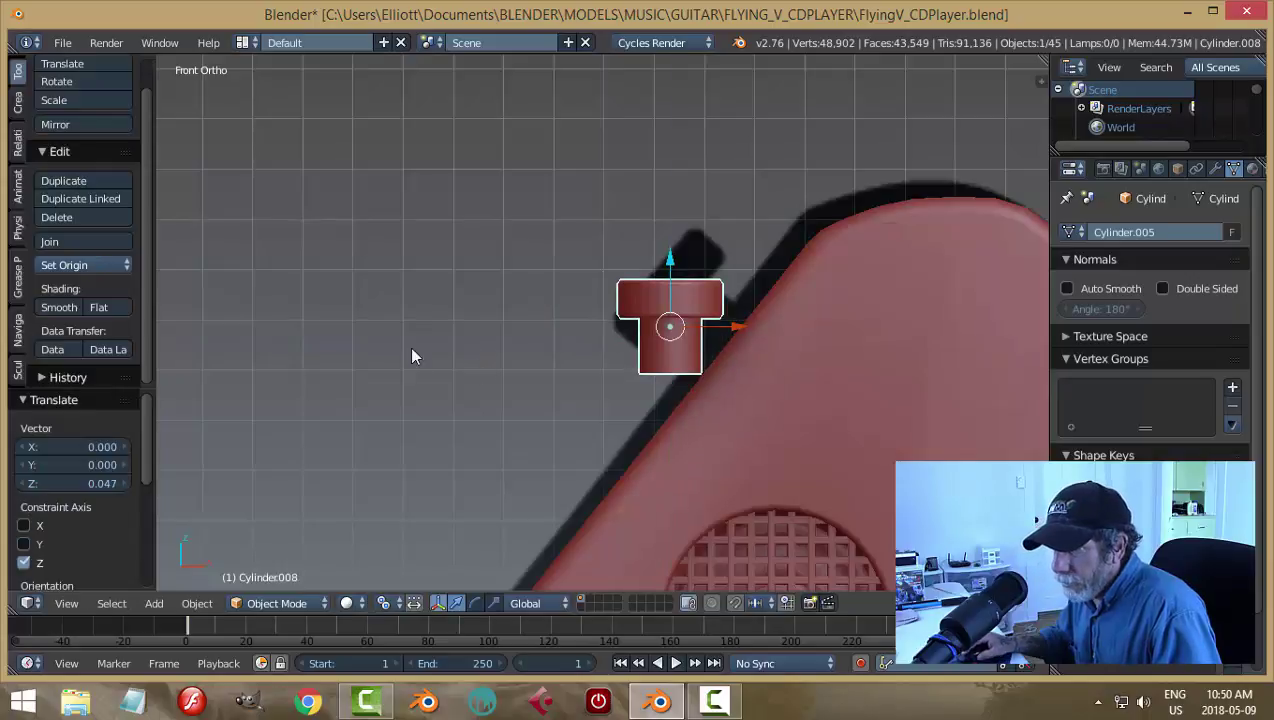
left_click(60, 307)
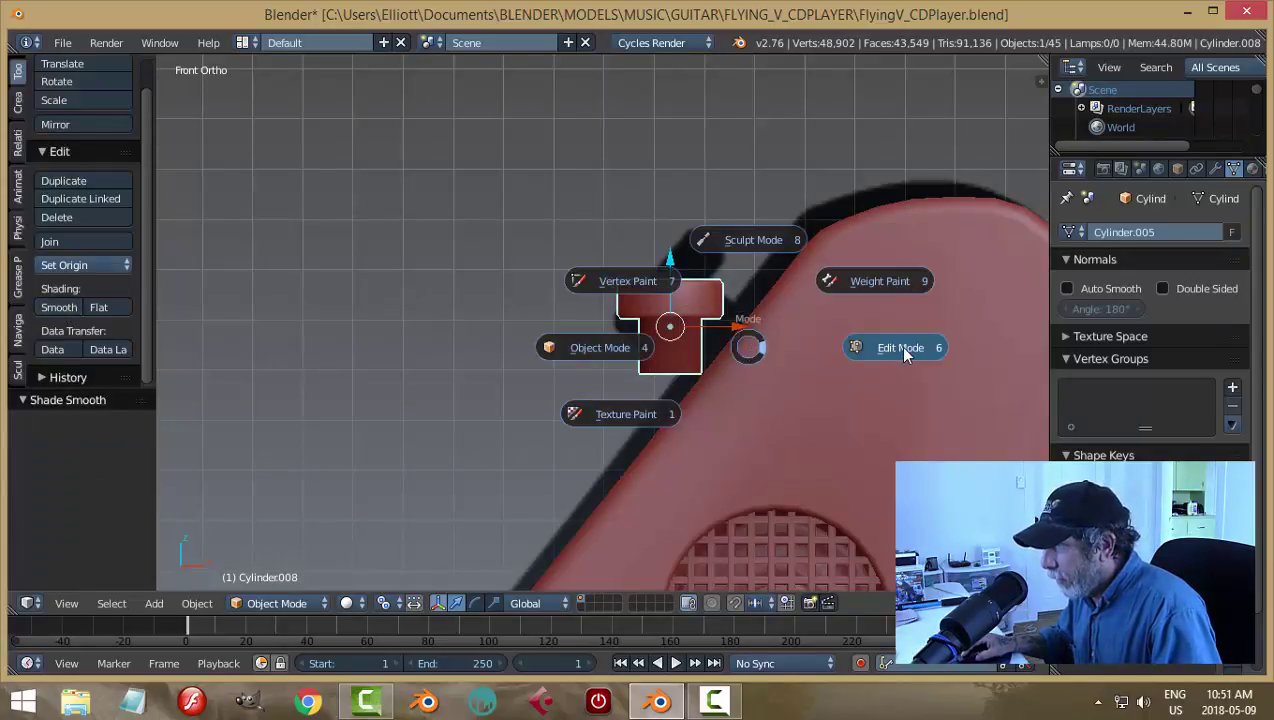
Step: Add two edge loops around the peg's stem, one just below the cap and one at the free end, and return to Object Mode
left_click(899, 345)
scroll(770, 355, "up", 3)
key("ctrl+r")
left_click(763, 362)
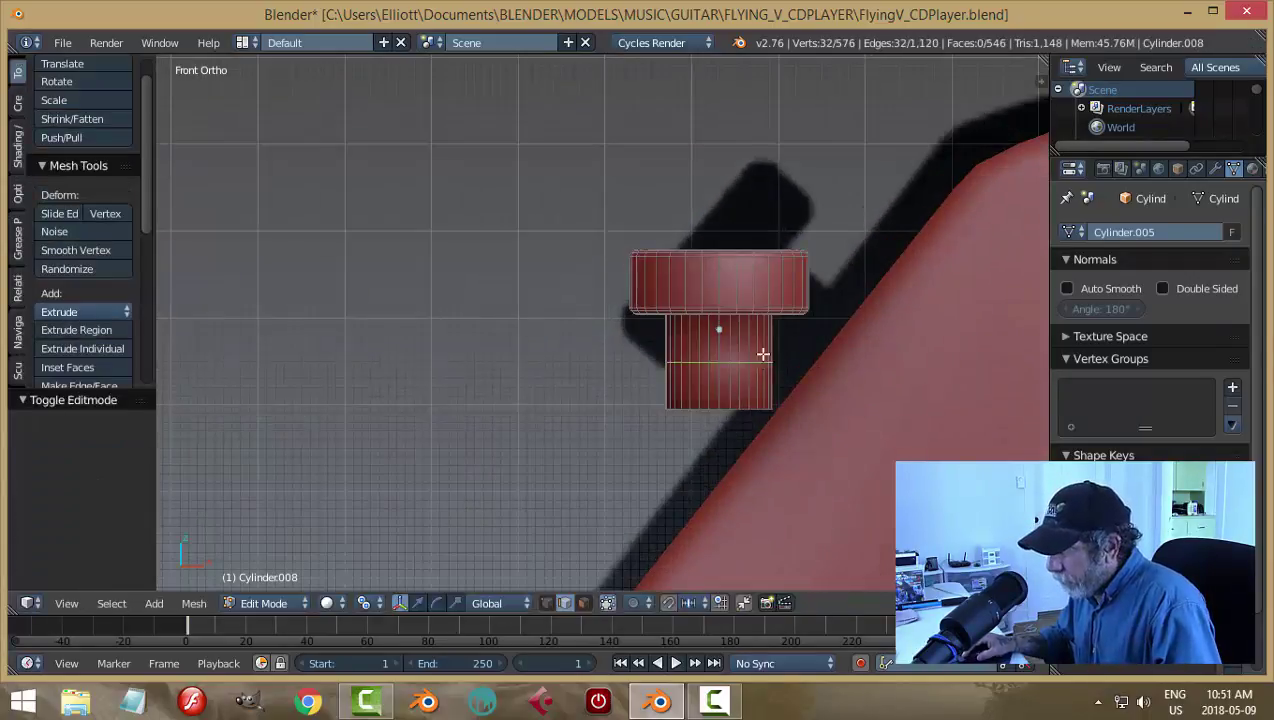
left_click(768, 320)
key("ctrl+r")
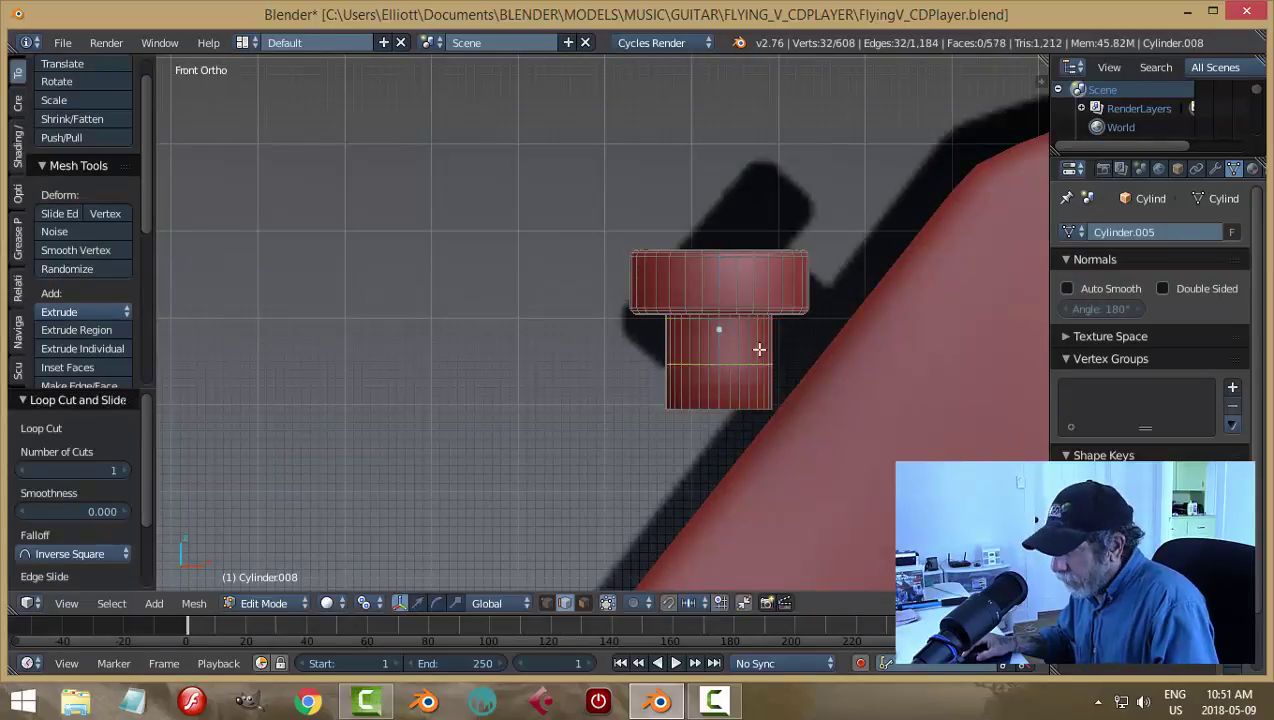
left_click(760, 355)
left_click(763, 390)
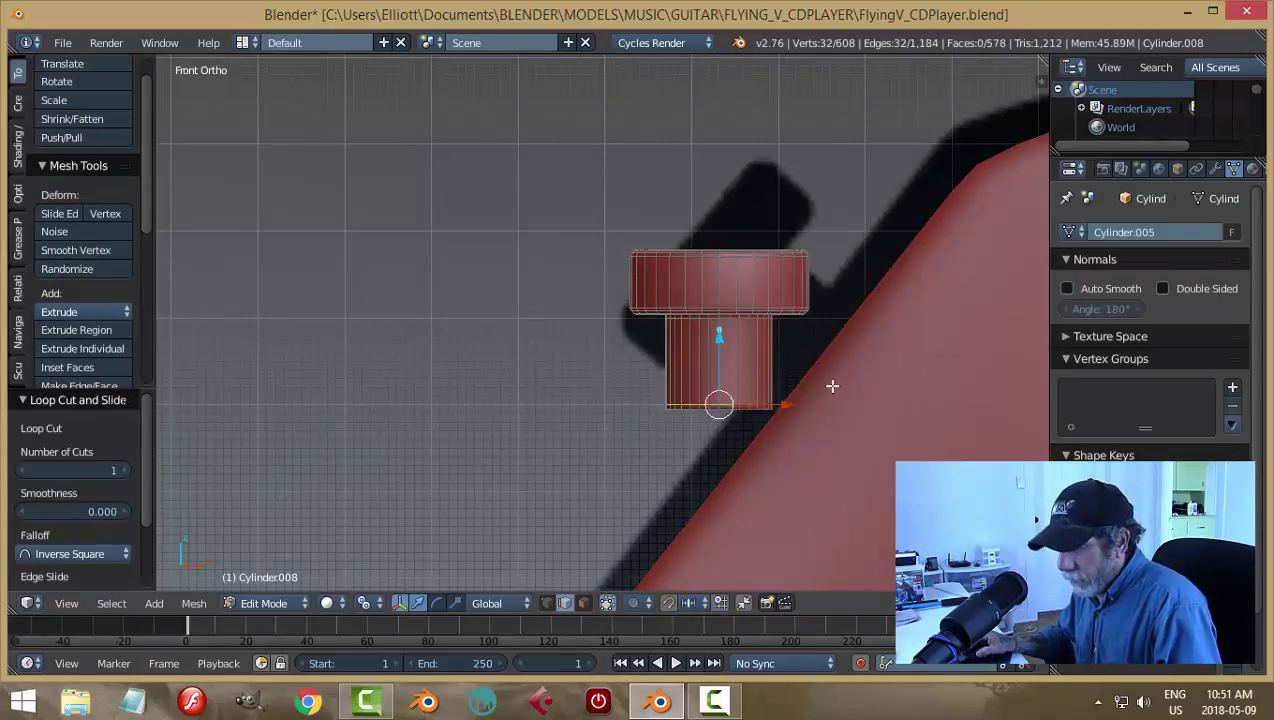
key("a")
key("Tab")
left_click(796, 371)
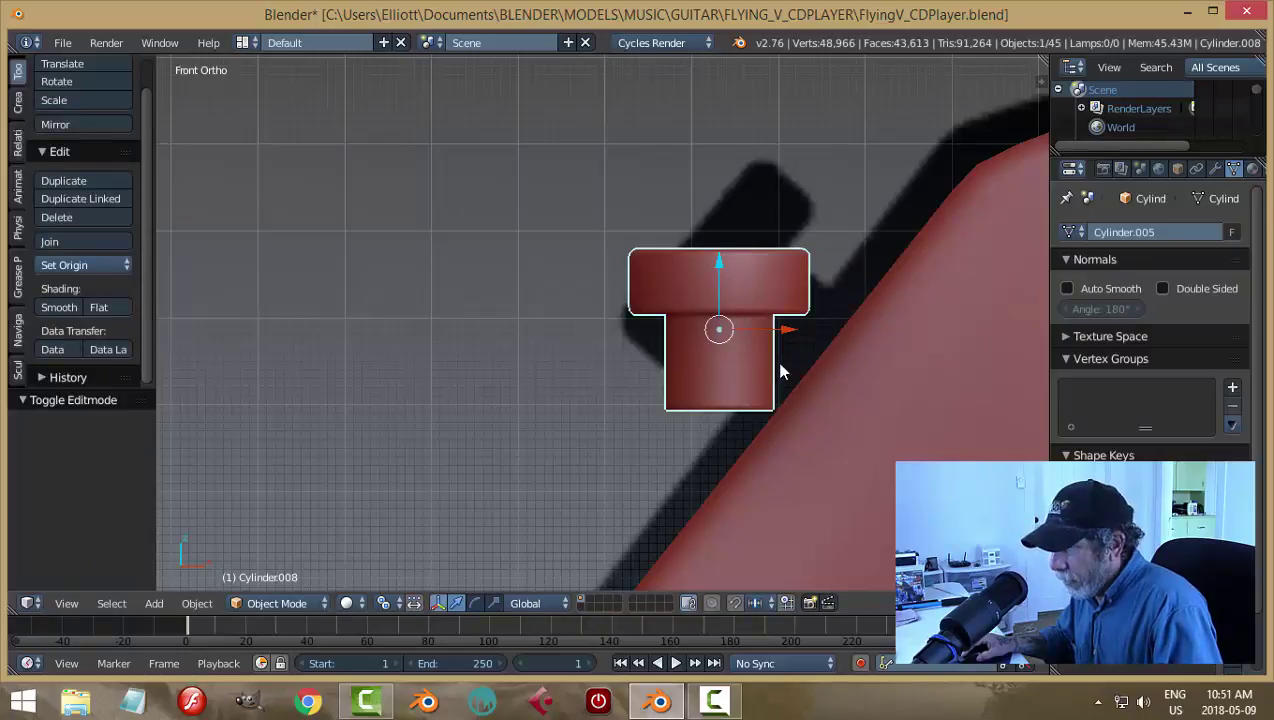
Step: Rotate the peg about -51.7° around the global Y axis to match the reference peg's tilt
key("r")
key("y")
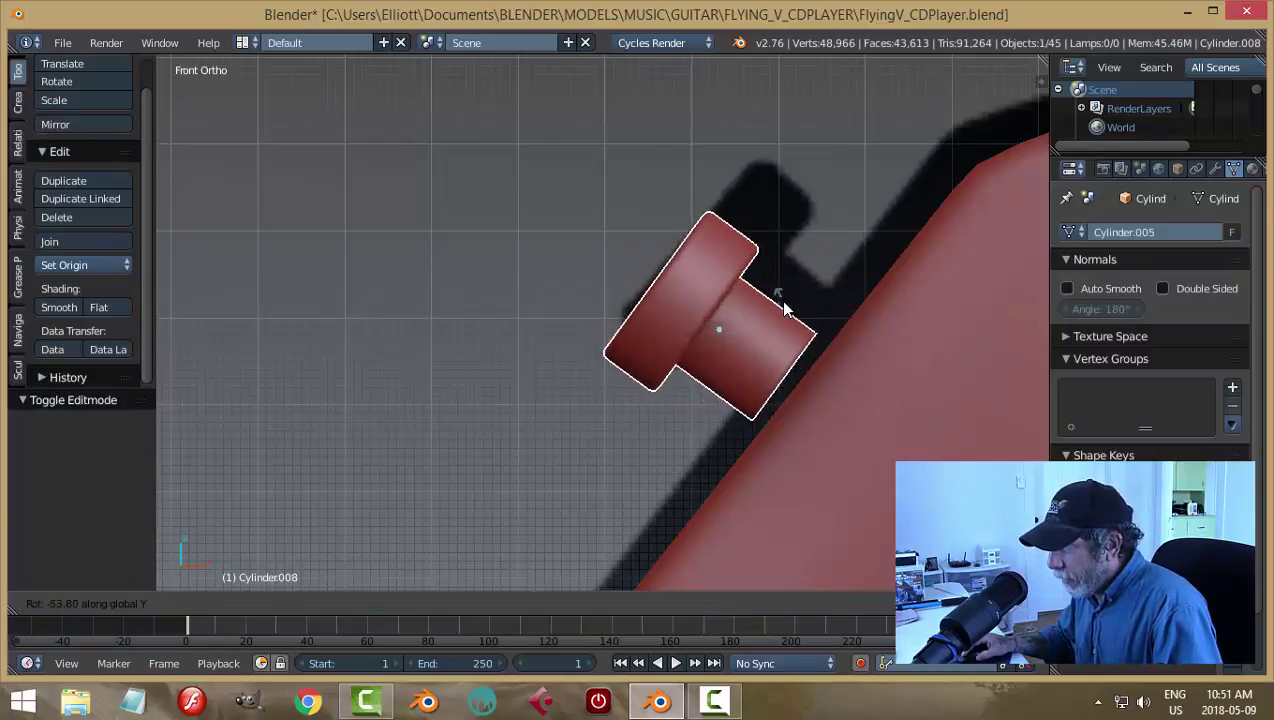
left_click(784, 311)
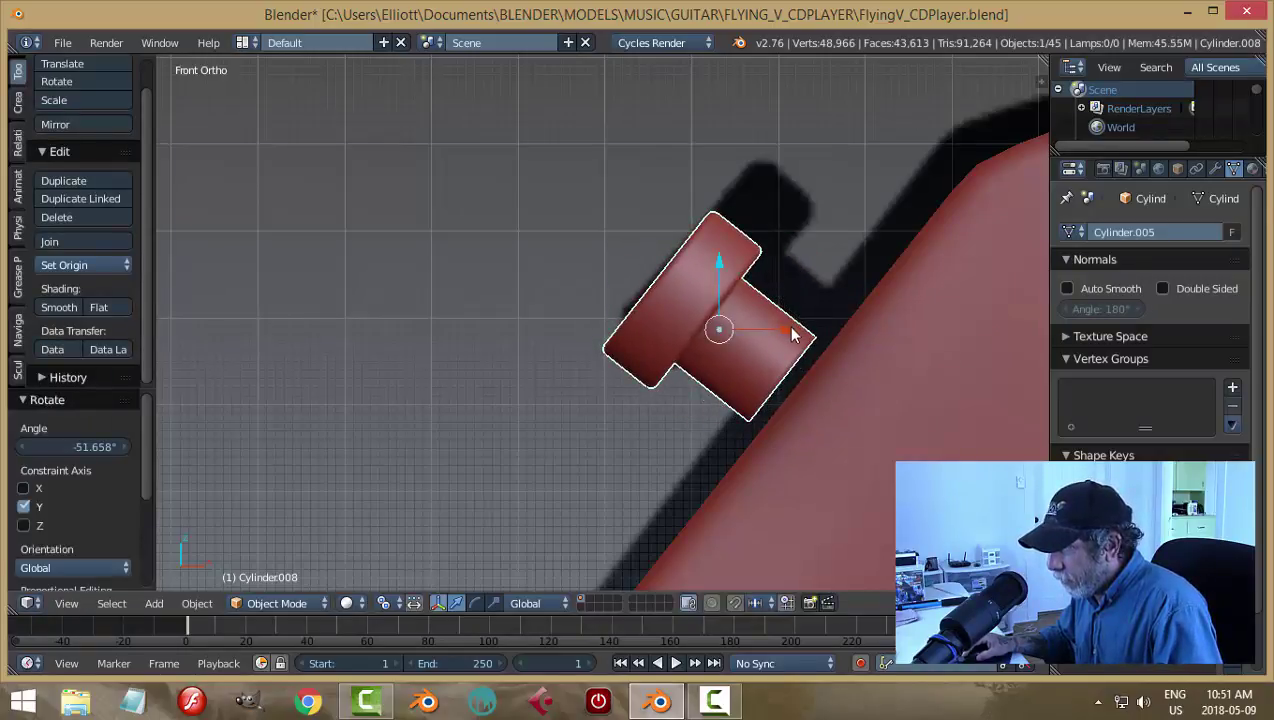
Step: Move the peg 0.040 along X, 0.023 along Z and another 0.009 along X onto the reference peg
key("g")
key("x")
left_click(820, 330)
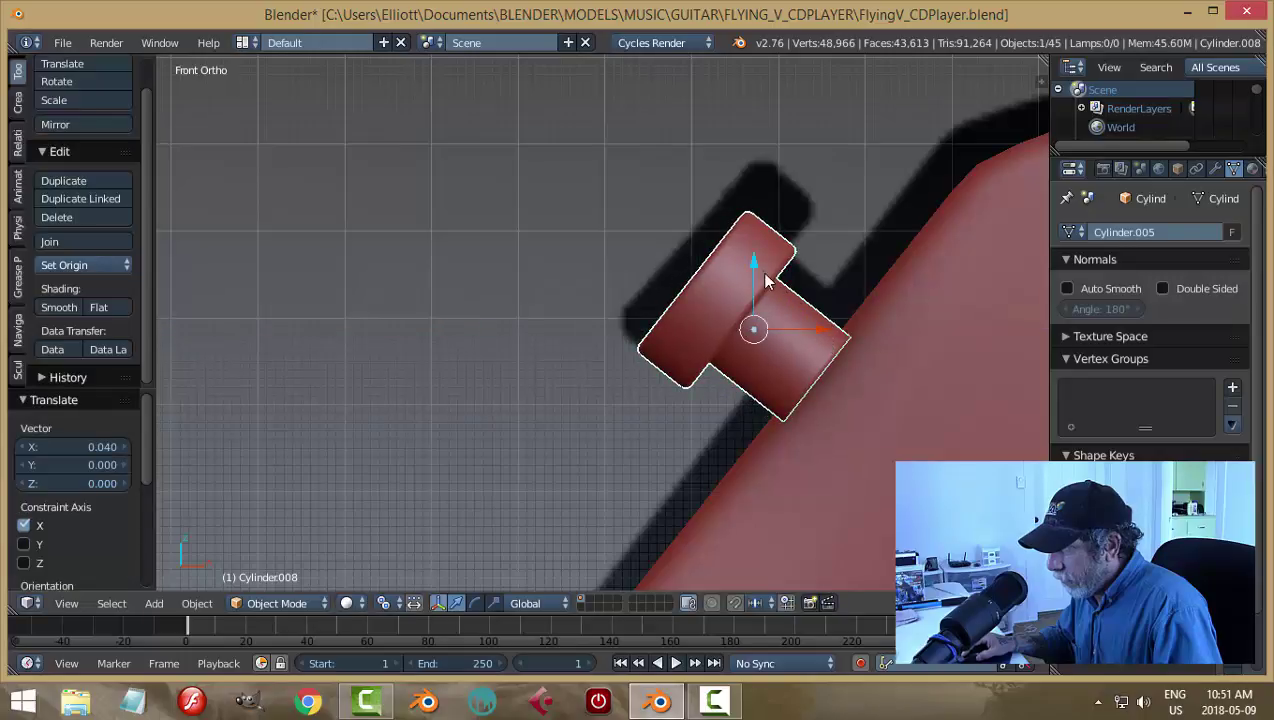
key("g")
key("x")
left_click(824, 312)
key("g")
key("x")
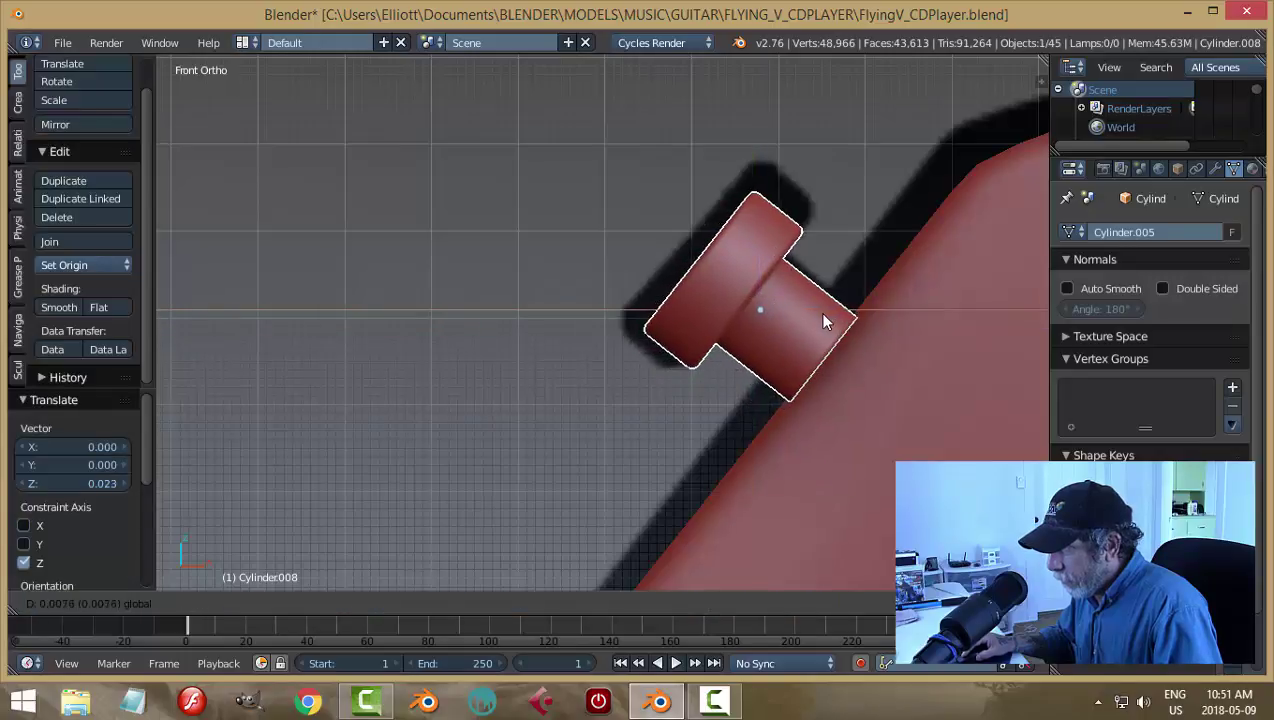
left_click(880, 328)
Step: In right view, move the peg 0.384 along Y into the body's thickness using wireframe display, and restore solid shading
key("KP_3")
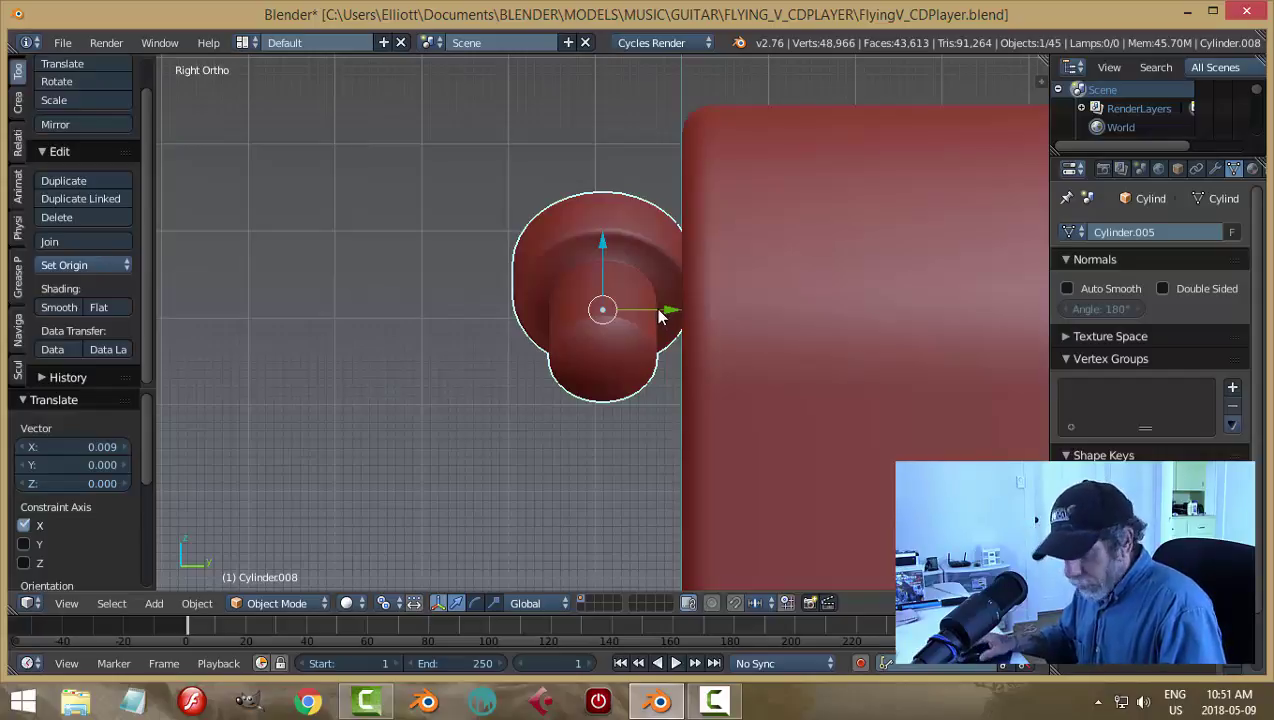
scroll(655, 320, "down", 3)
key("z")
left_click(789, 331)
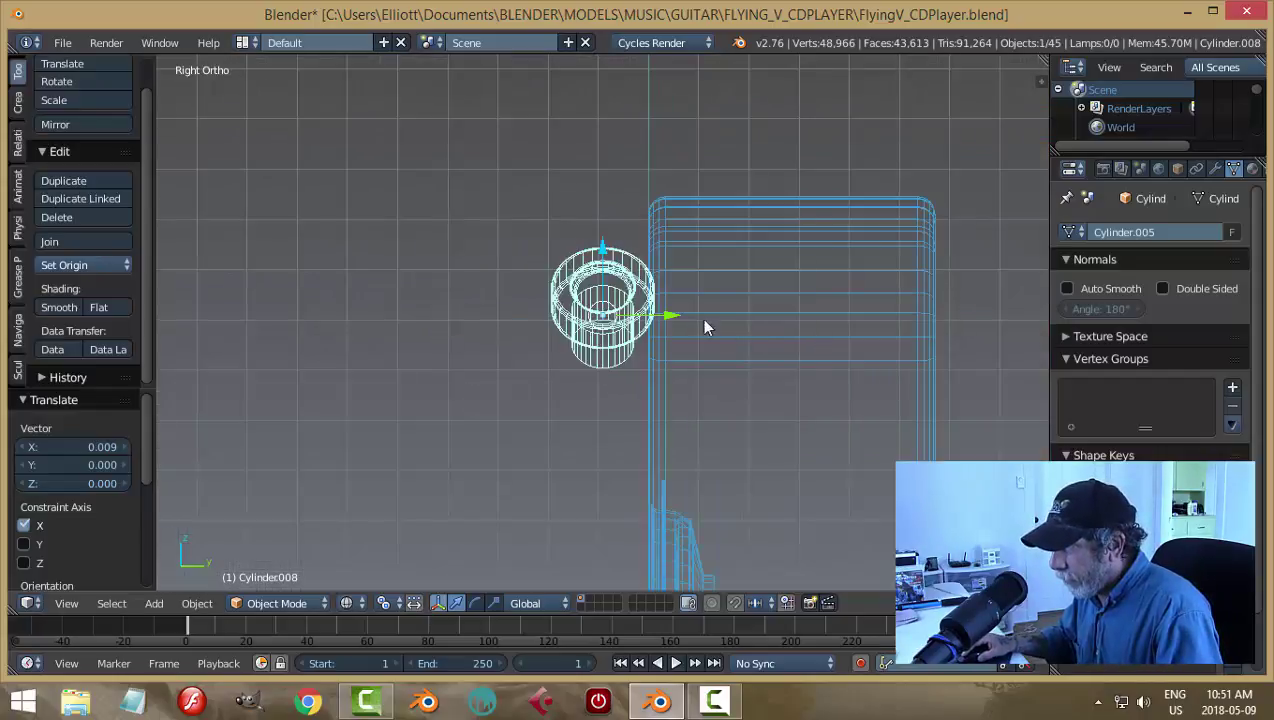
left_click_drag(672, 320, 866, 325)
key("z")
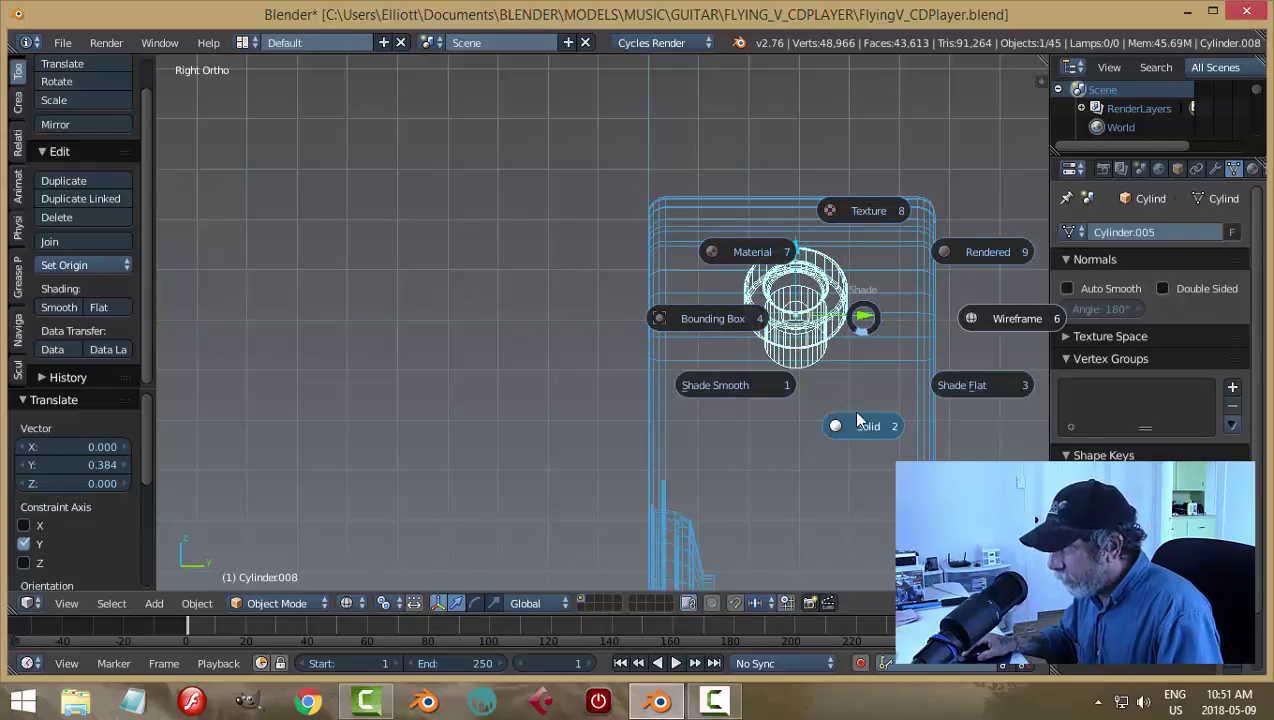
left_click(845, 420)
Step: Deselect everything, check the peg's seat on the wing's inner edge, and save the blend file
middle_click_drag(655, 365, 466, 263)
key("a")
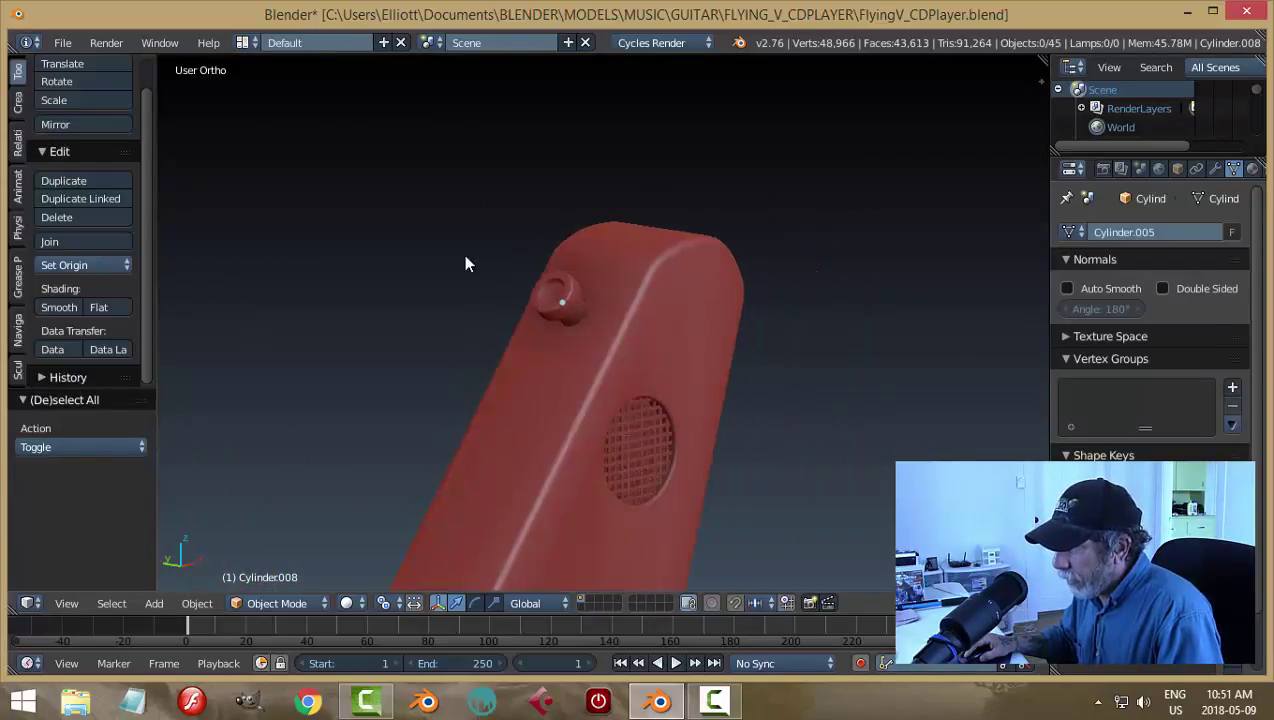
middle_click_drag(738, 349, 705, 344)
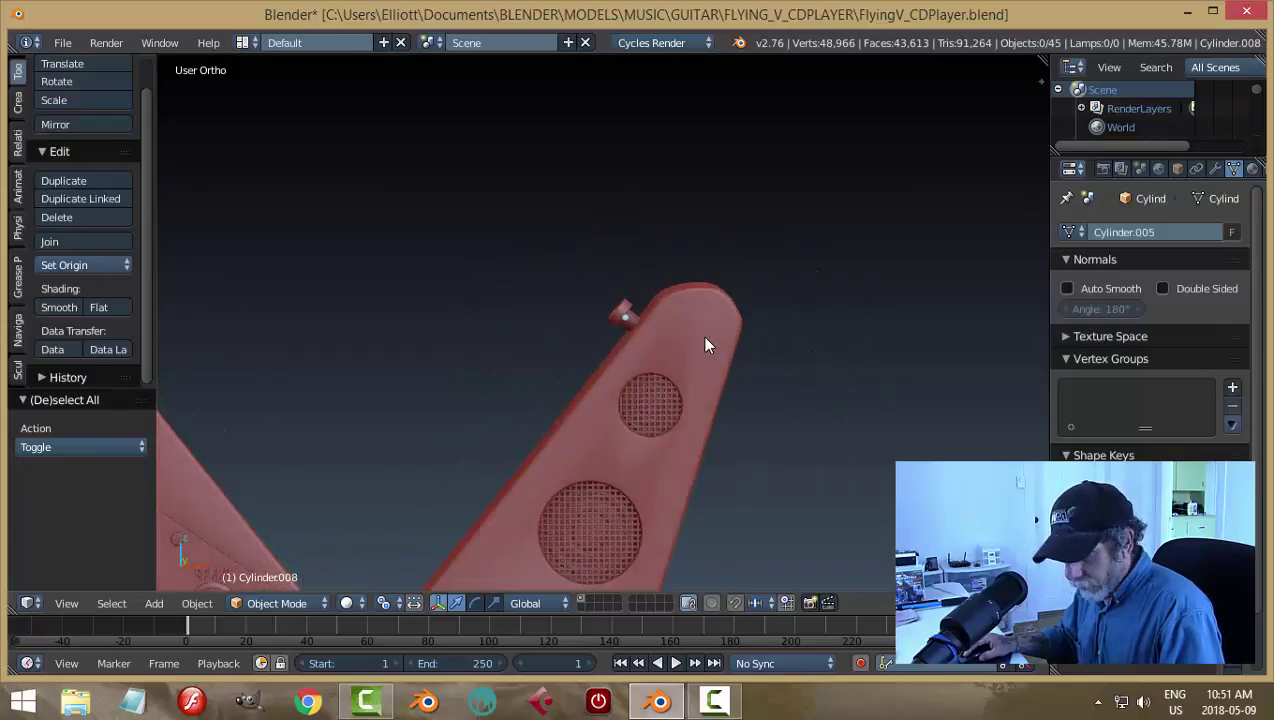
key("ctrl+s")
left_click(705, 344)
scroll(690, 348, "up", 3)
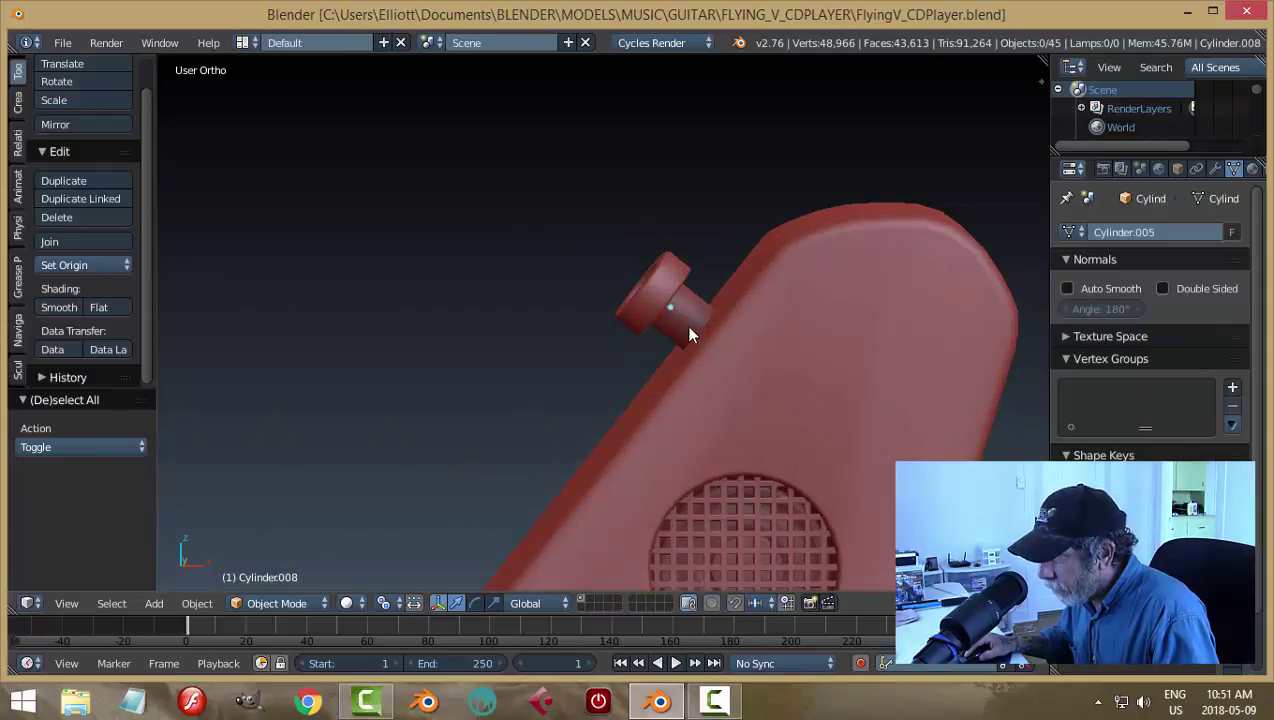
right_click(680, 298)
scroll(700, 335, "up", 2)
key("a")
scroll(746, 388, "down", 4)
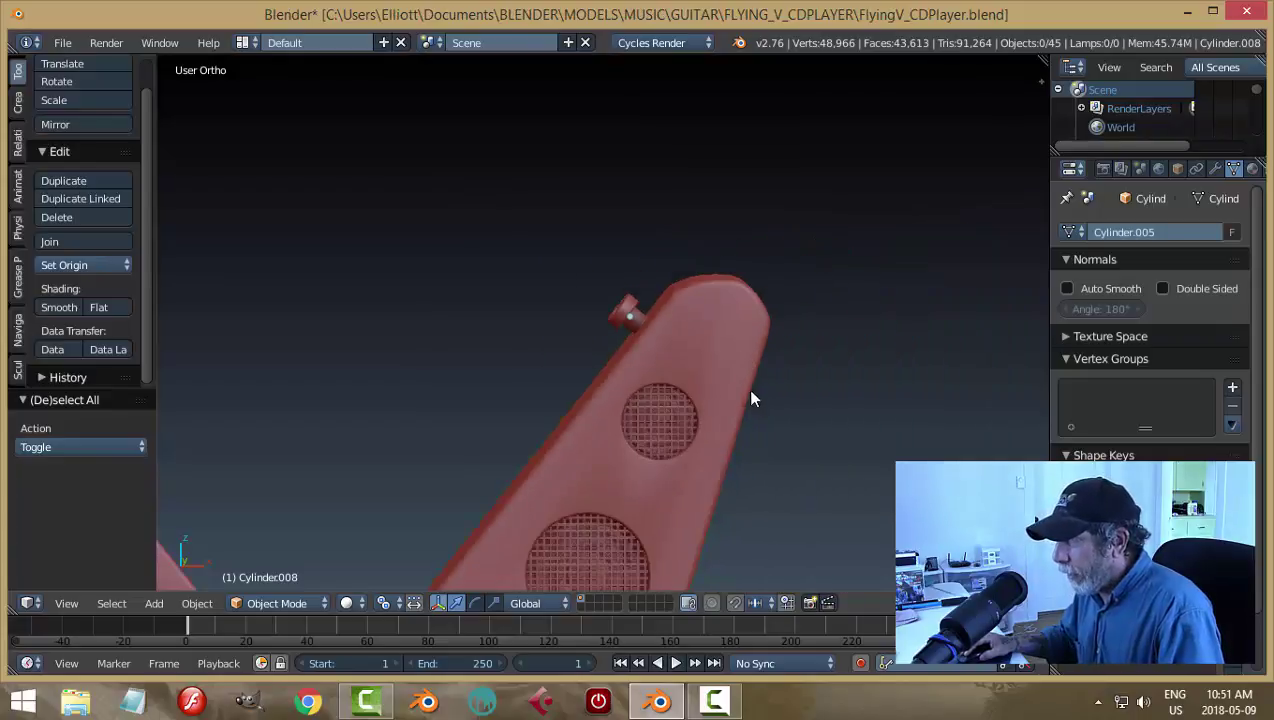
middle_click_drag(746, 388, 832, 358)
key("ctrl+s")
left_click(827, 348)
Step: Examine the guitar body's front, from the wings and knobs down to the bridge and pickups
scroll(815, 380, "down", 3)
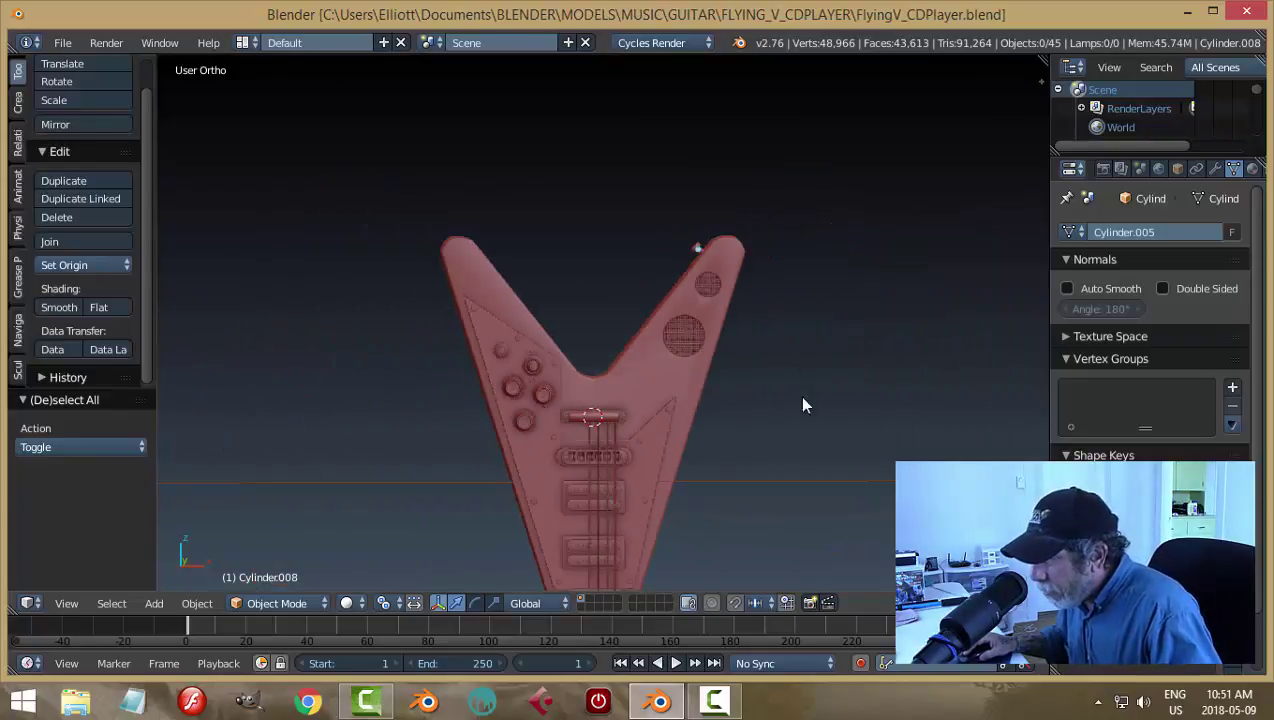
middle_click_drag(802, 404, 688, 370)
scroll(705, 435, "up", 2)
scroll(706, 420, "down", 1)
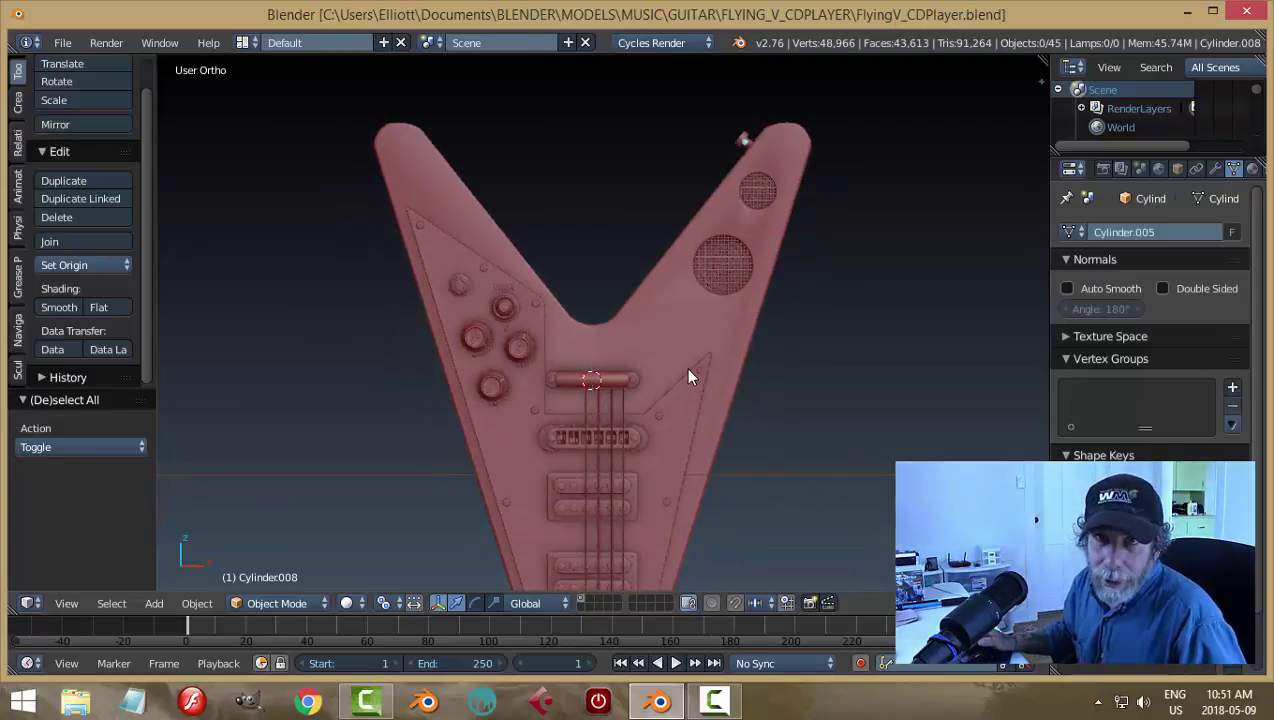
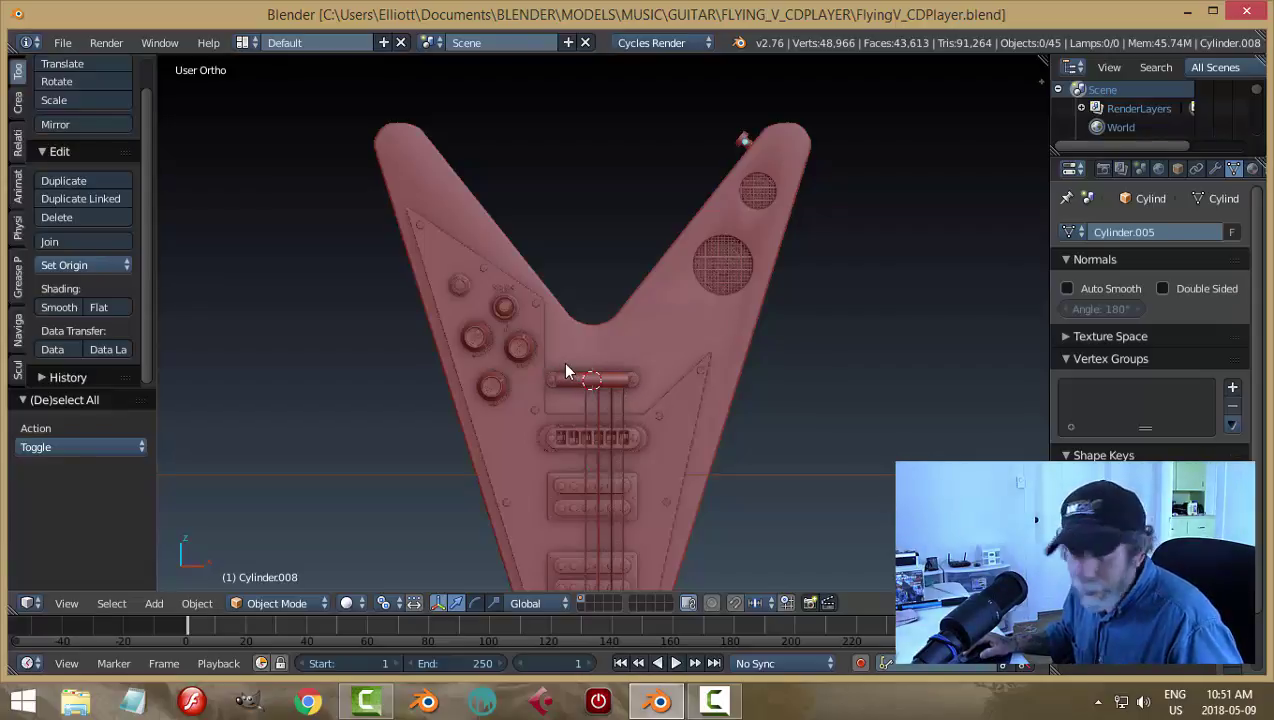
scroll(566, 371, "up", 4)
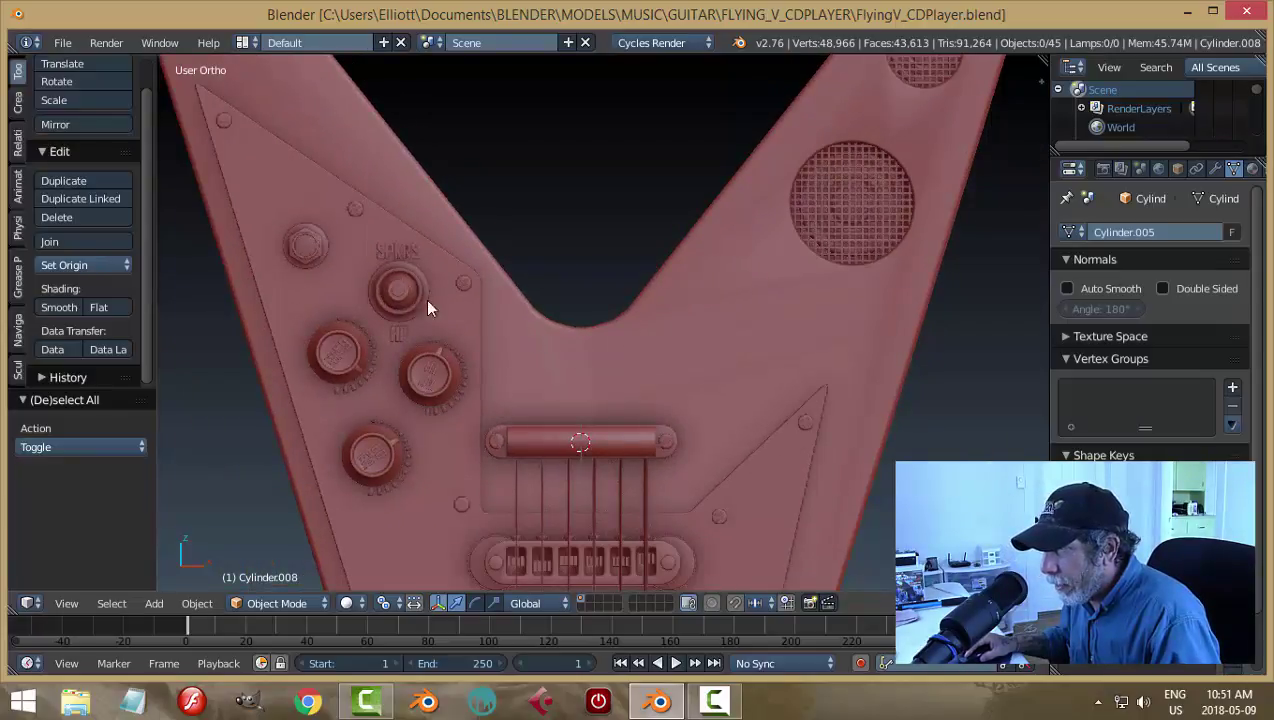
right_click(316, 250)
key("a")
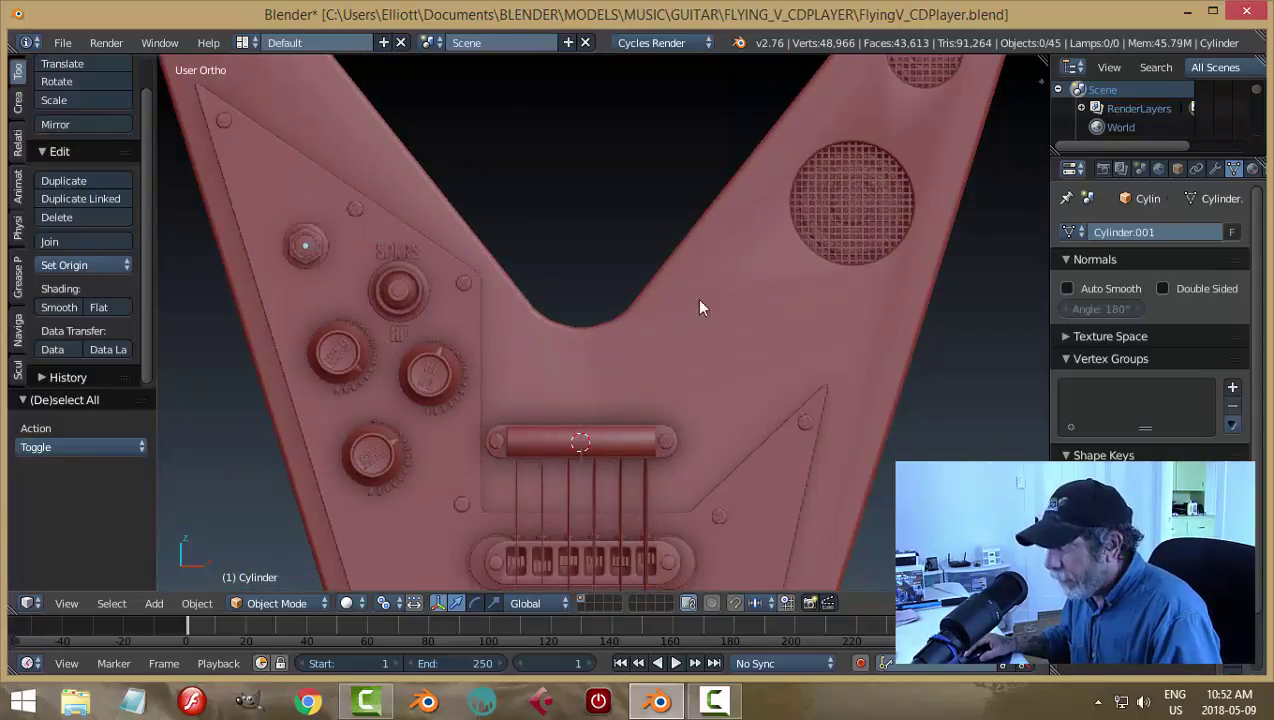
scroll(737, 306, "down", 2)
Step: Extrude the guitar body's two large front faces in place with no offset, and return to Object Mode
right_click(729, 328)
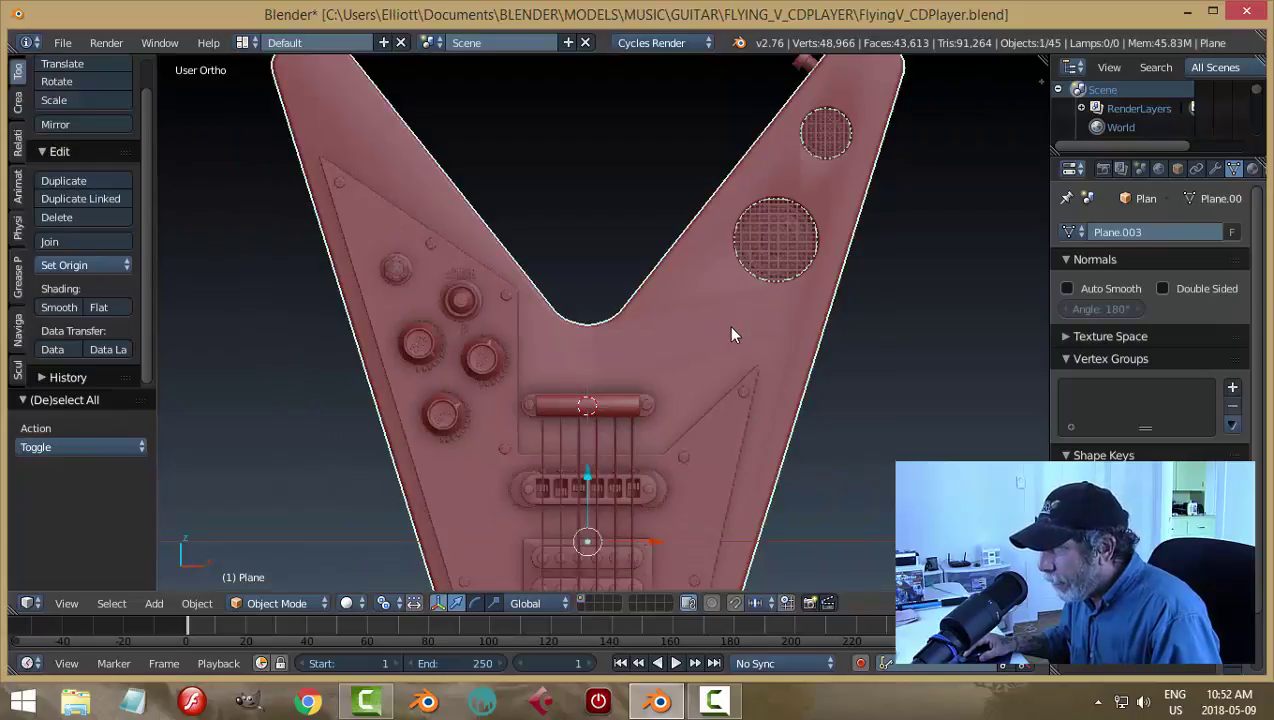
key("Tab")
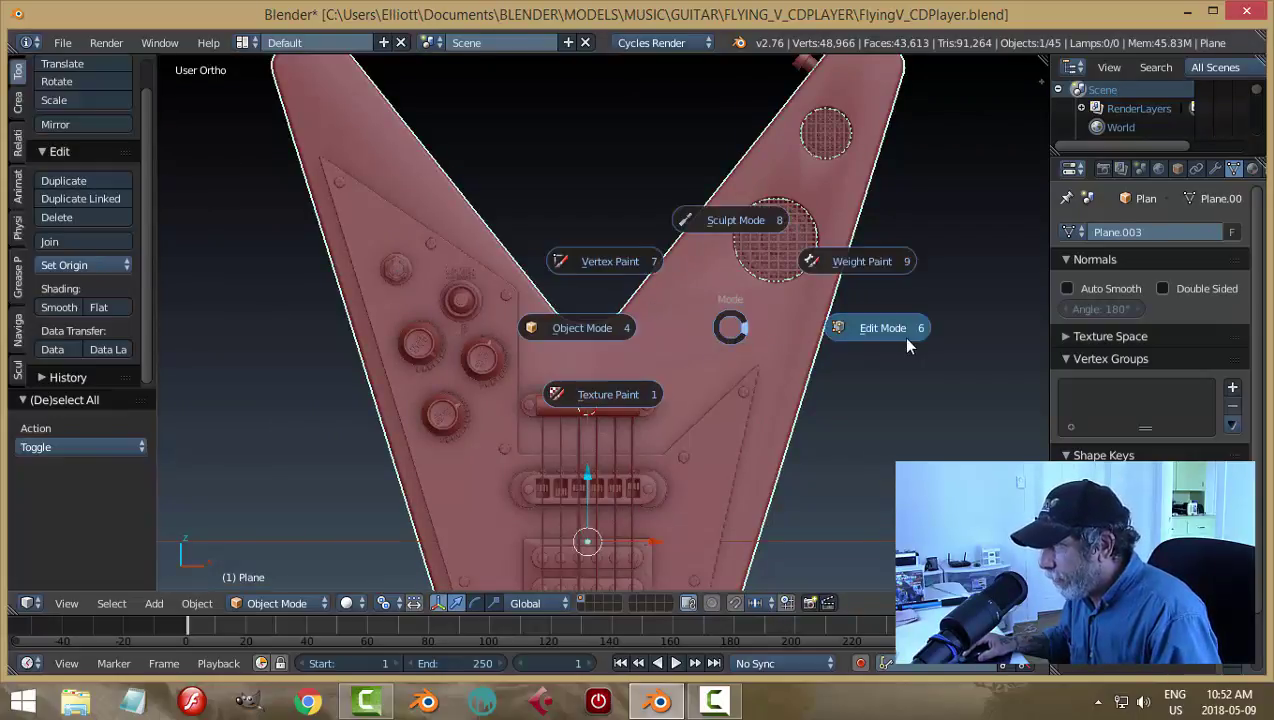
left_click(888, 328)
key("ctrl+Tab")
left_click(806, 362)
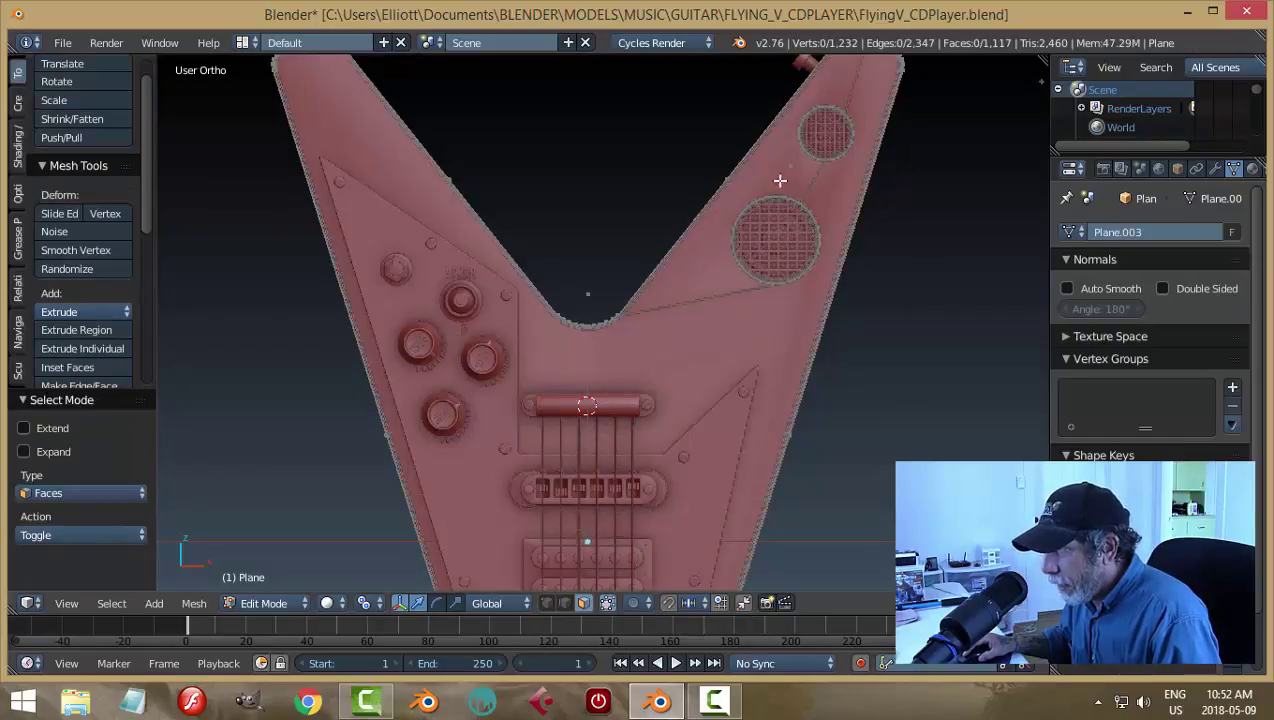
right_click(713, 268)
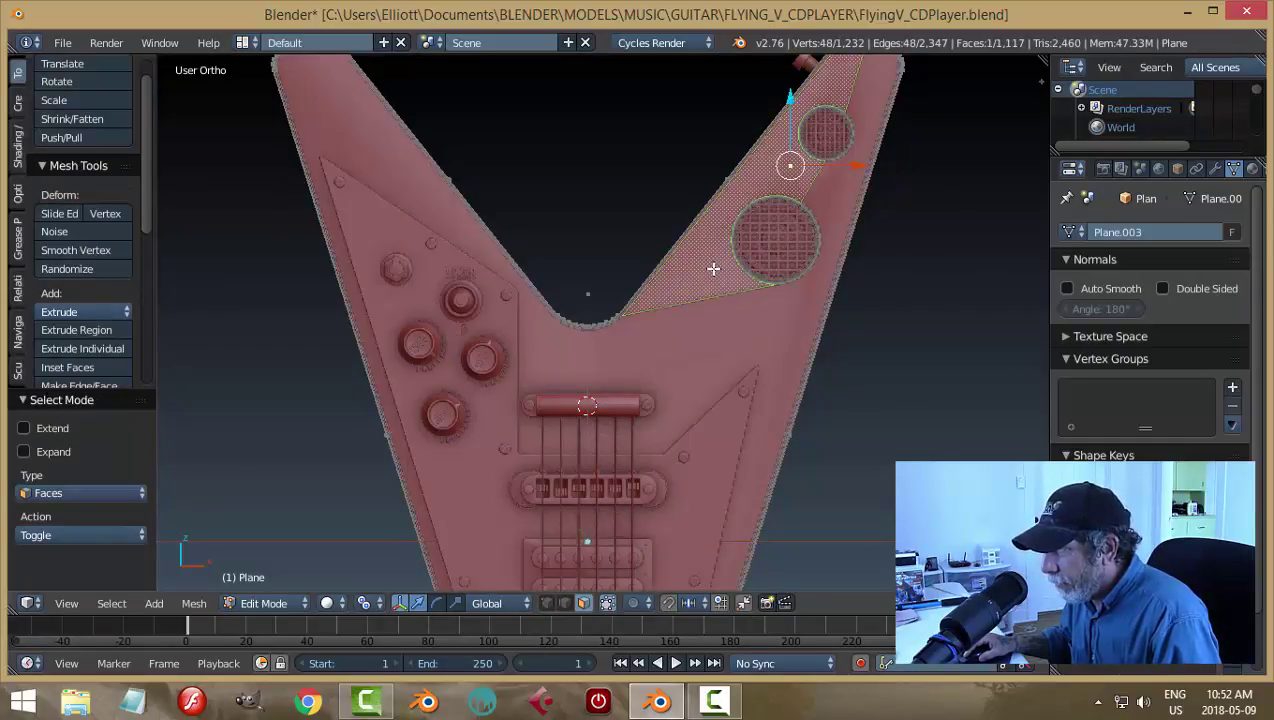
right_click(838, 197, "shift")
scroll(887, 353, "down", 5)
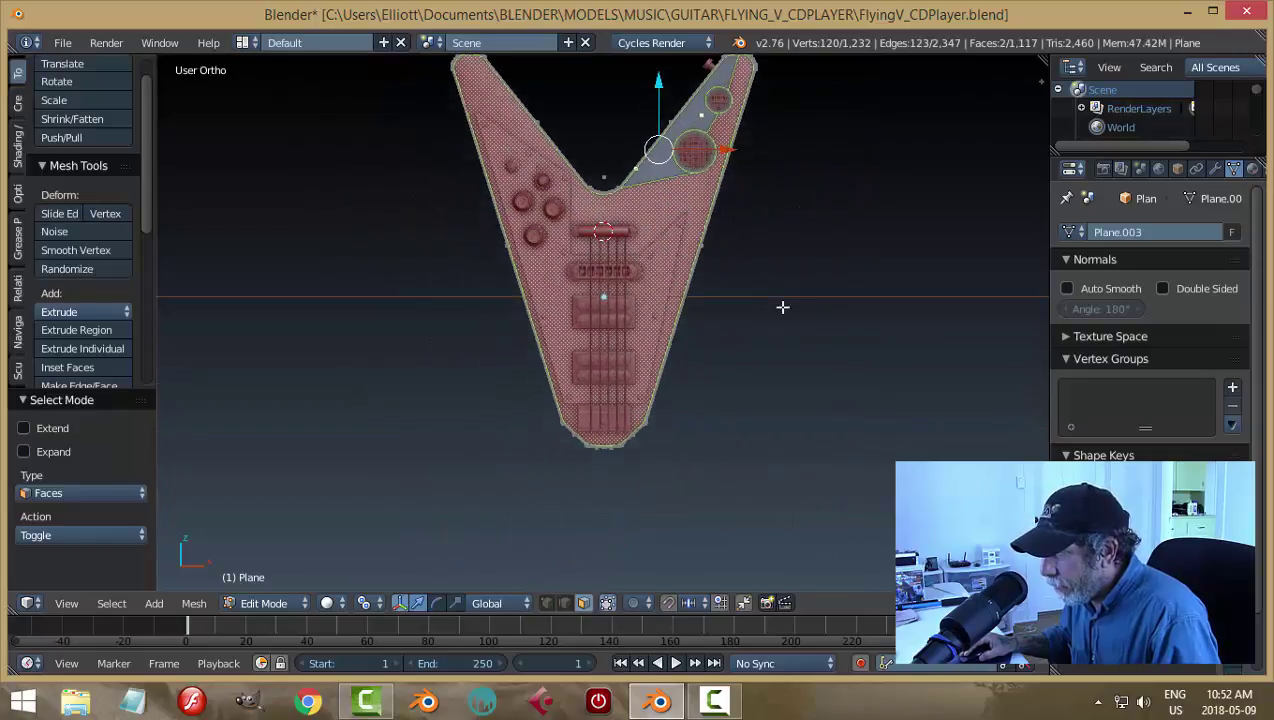
middle_click_drag(782, 307, 825, 285)
scroll(815, 255, "up", 5)
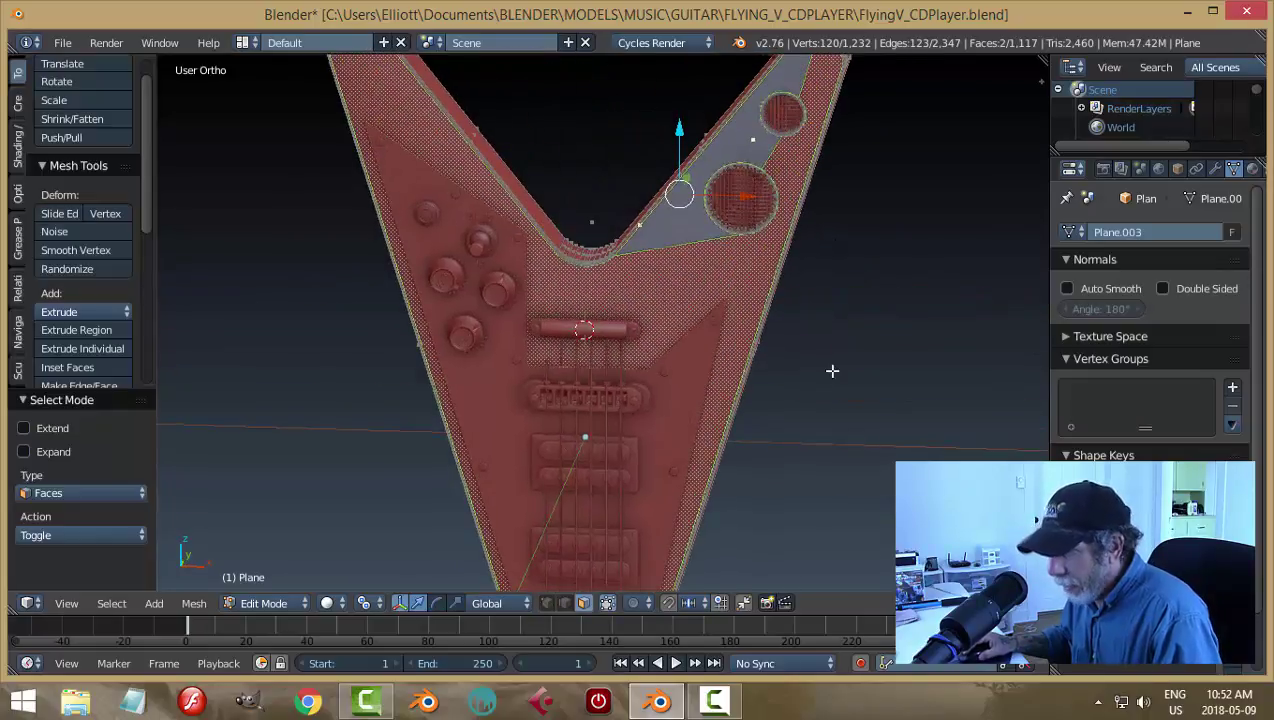
key("e")
right_click(829, 368)
key("a")
key("Tab")
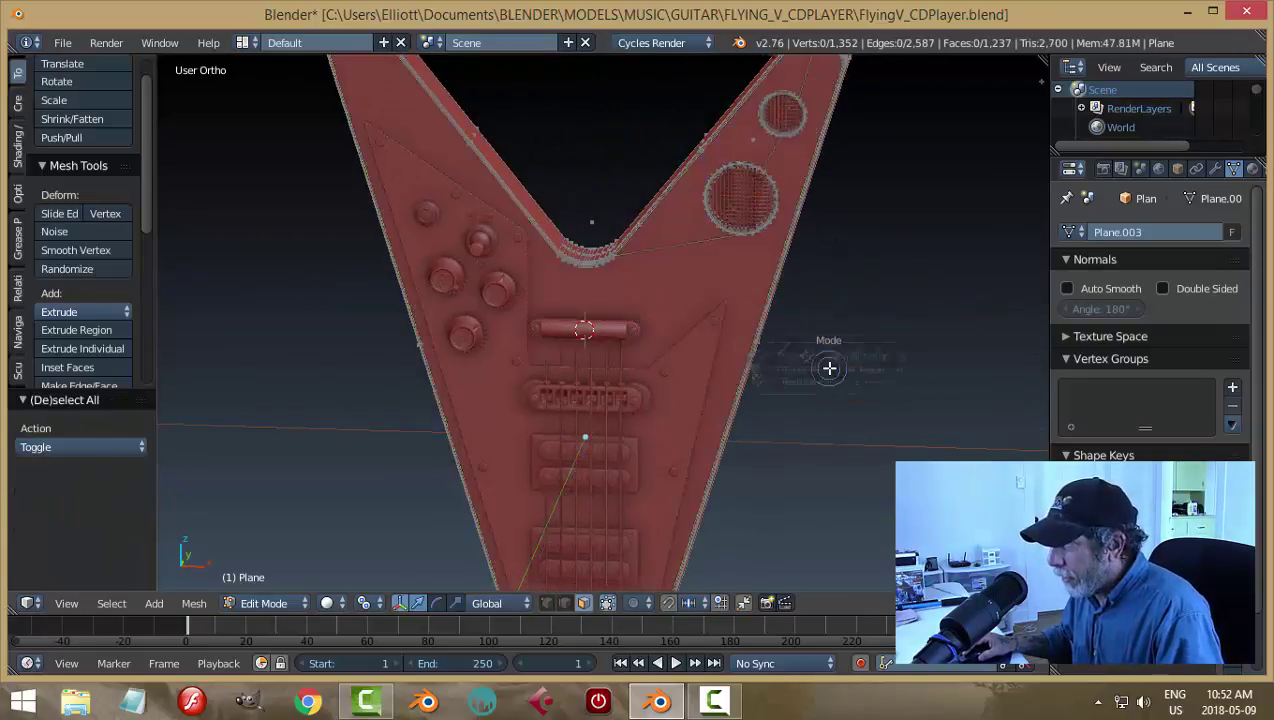
left_click(713, 369)
key("a")
Step: Extrude the guitar body's large back face in place with no offset, and return to Object Mode
scroll(804, 348, "down", 4)
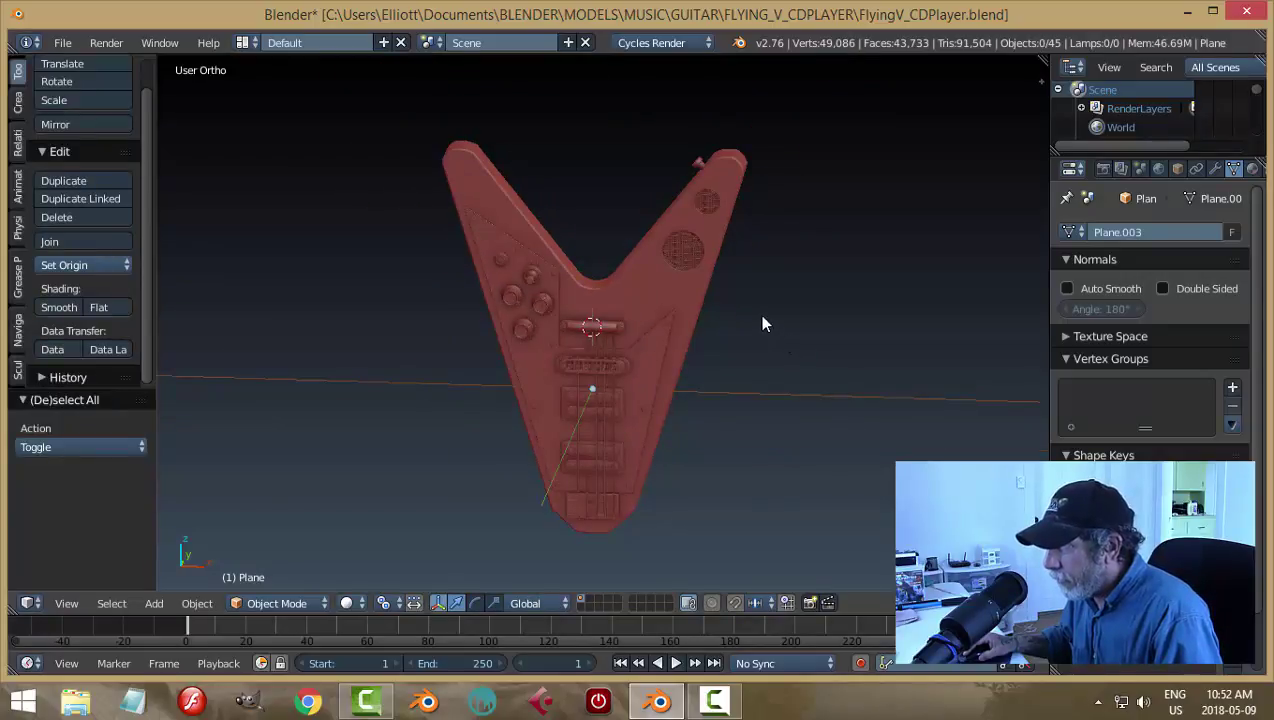
middle_click_drag(758, 314, 796, 248)
scroll(785, 327, "up", 4)
middle_click_drag(785, 327, 660, 304)
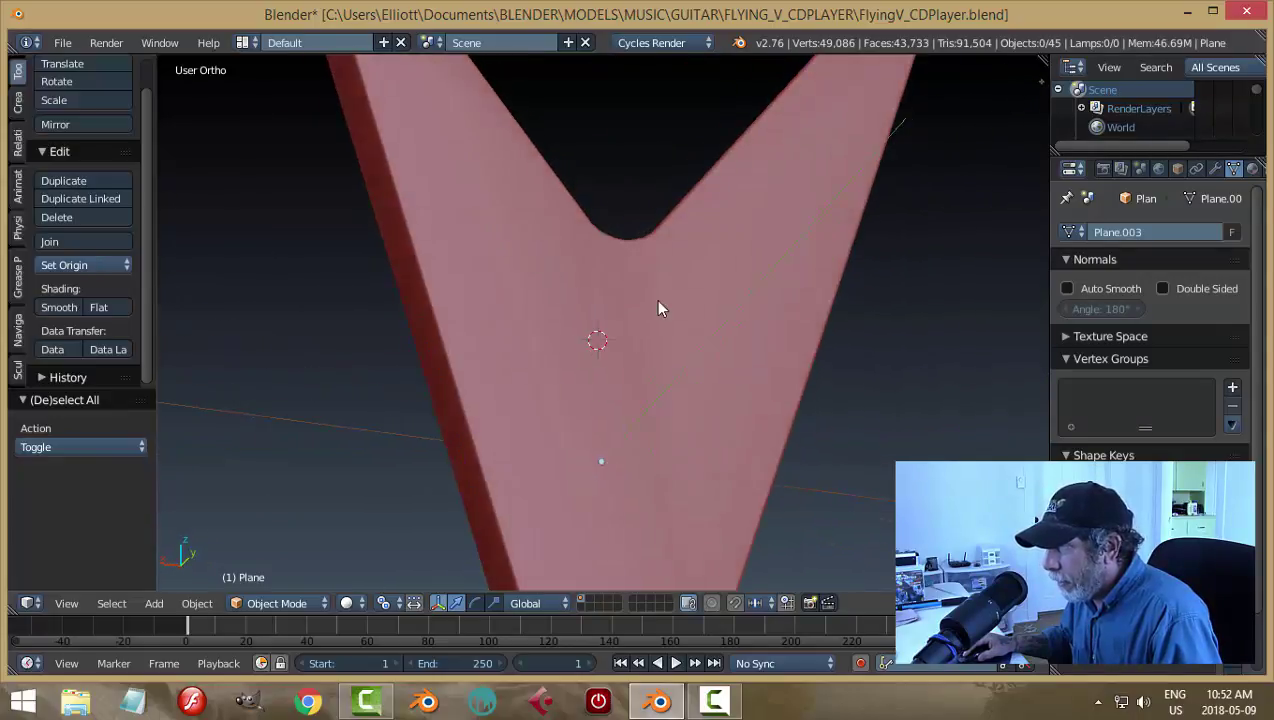
right_click(657, 308)
key("Tab")
left_click(801, 304)
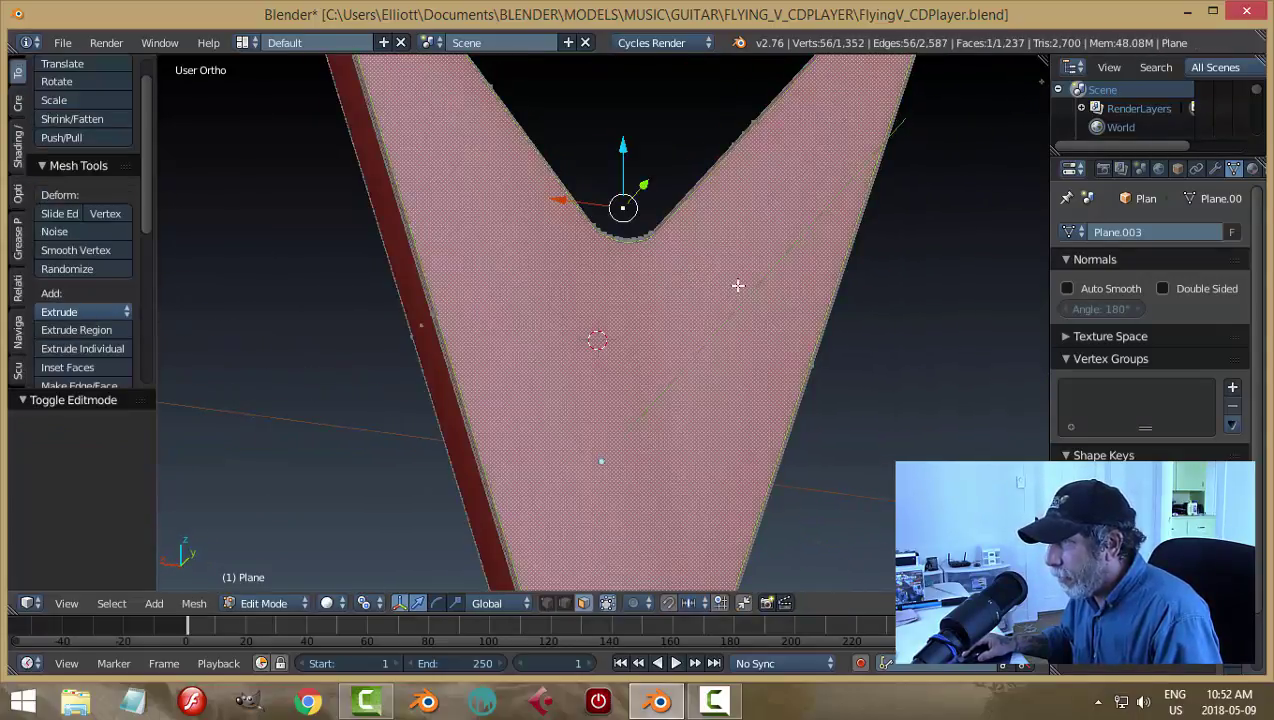
key("e")
right_click(802, 320)
key("a")
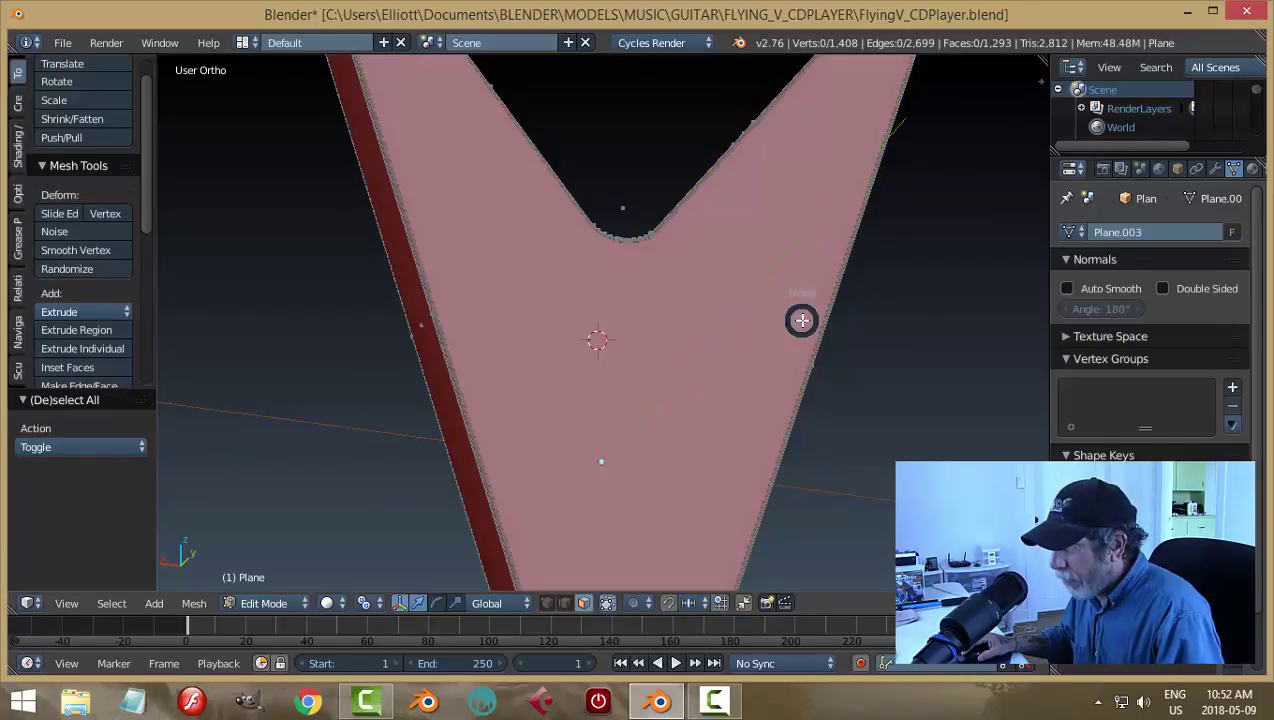
key("Tab")
left_click(619, 336)
Step: Examine the body's surface shading from the back and front, then the knobs, switch and jack nut up close
scroll(552, 321, "down", 5)
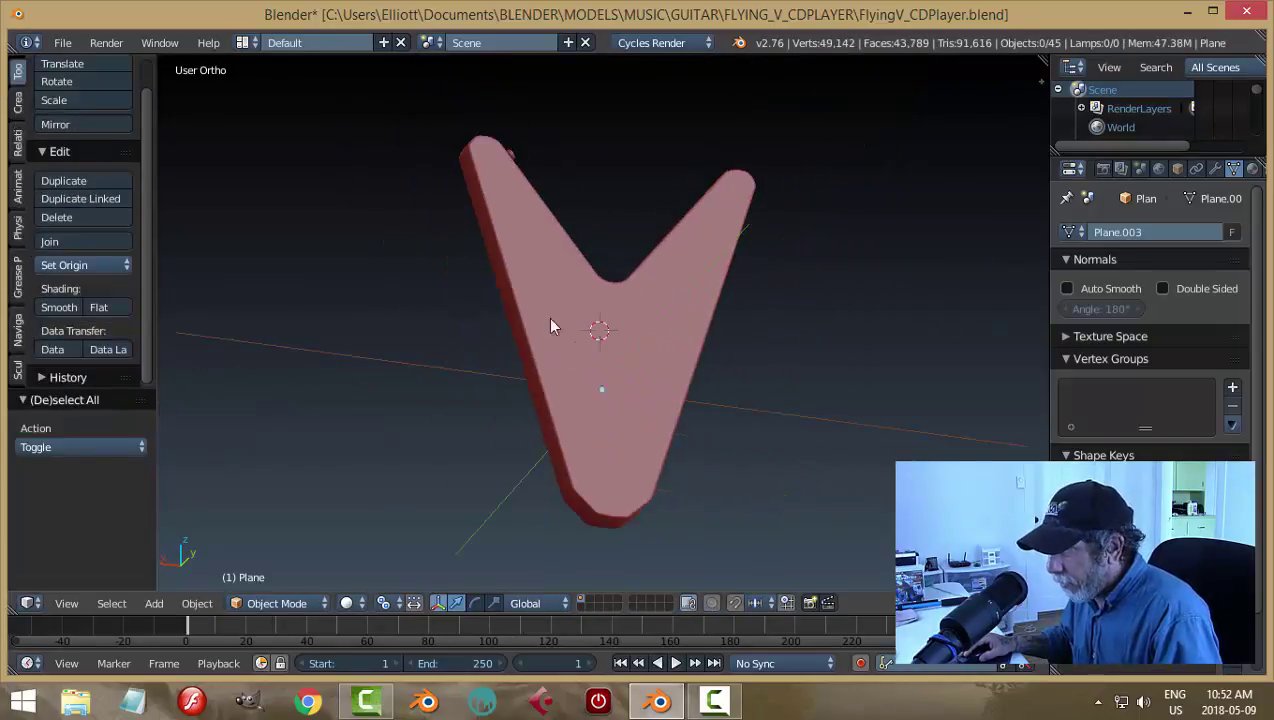
middle_click_drag(552, 321, 799, 373)
scroll(720, 401, "up", 3)
middle_click_drag(720, 401, 768, 341)
scroll(803, 374, "up", 2)
scroll(764, 345, "up", 3)
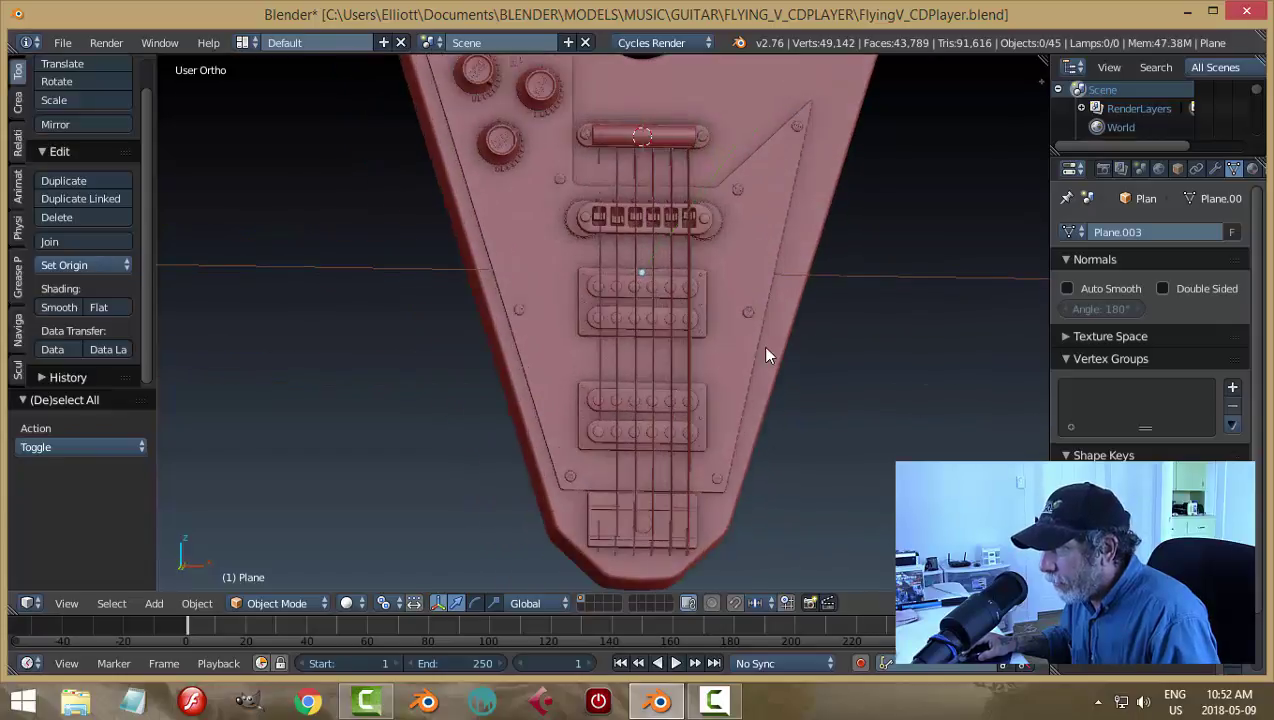
scroll(784, 228, "down", 4)
middle_click_drag(788, 233, 768, 401, "shift")
scroll(569, 304, "up", 4)
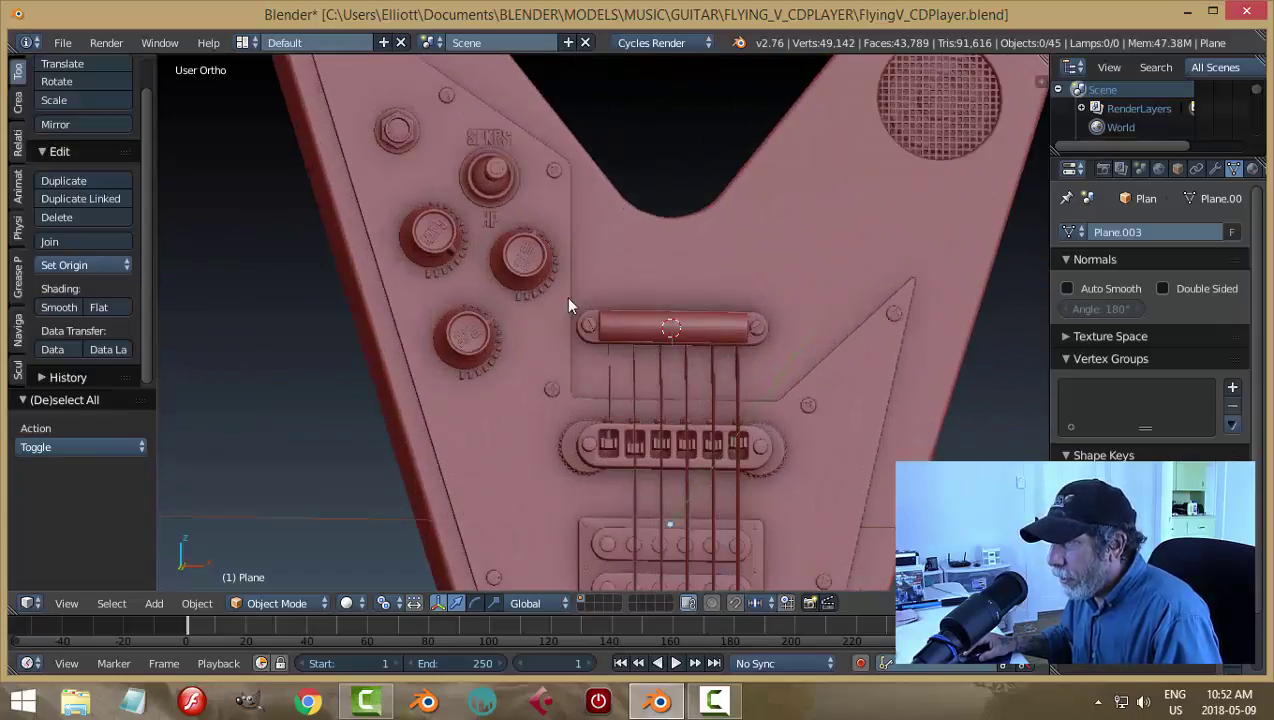
middle_click_drag(569, 304, 513, 239, "shift")
scroll(612, 404, "up", 2)
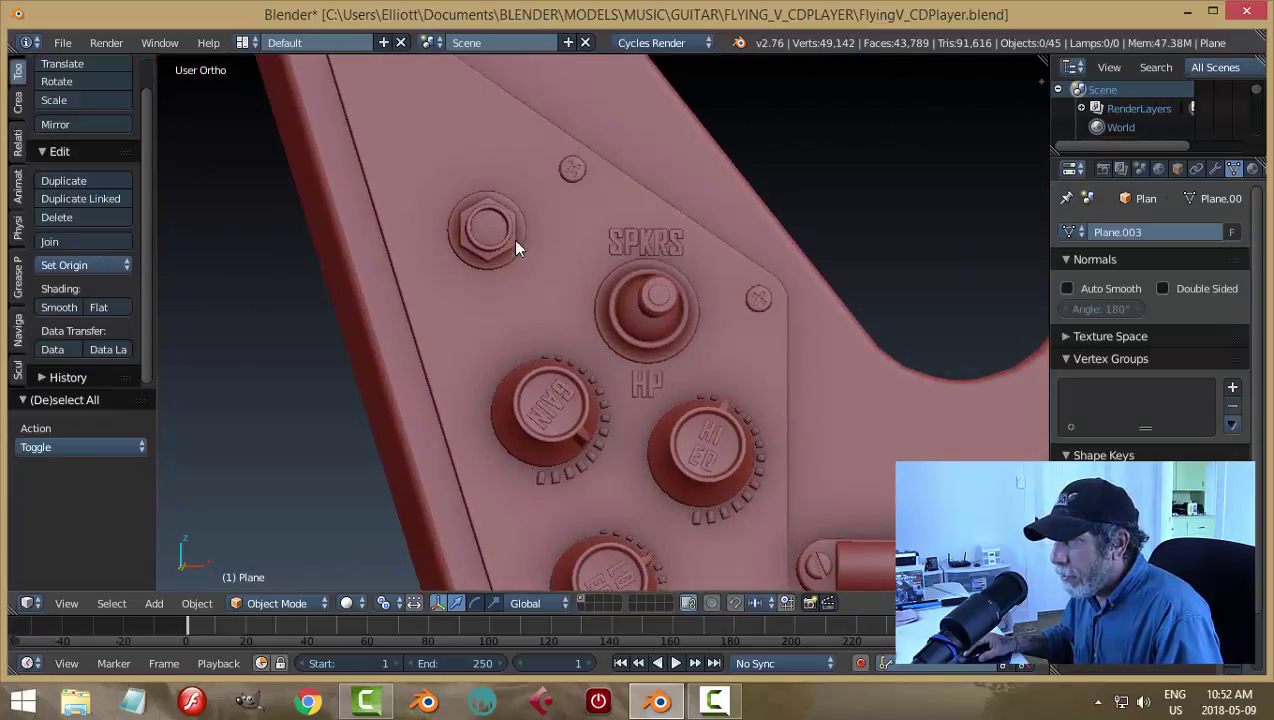
Step: Join the control plate and the jack nut assembly to the guitar body mesh
right_click(512, 238)
right_click(485, 145)
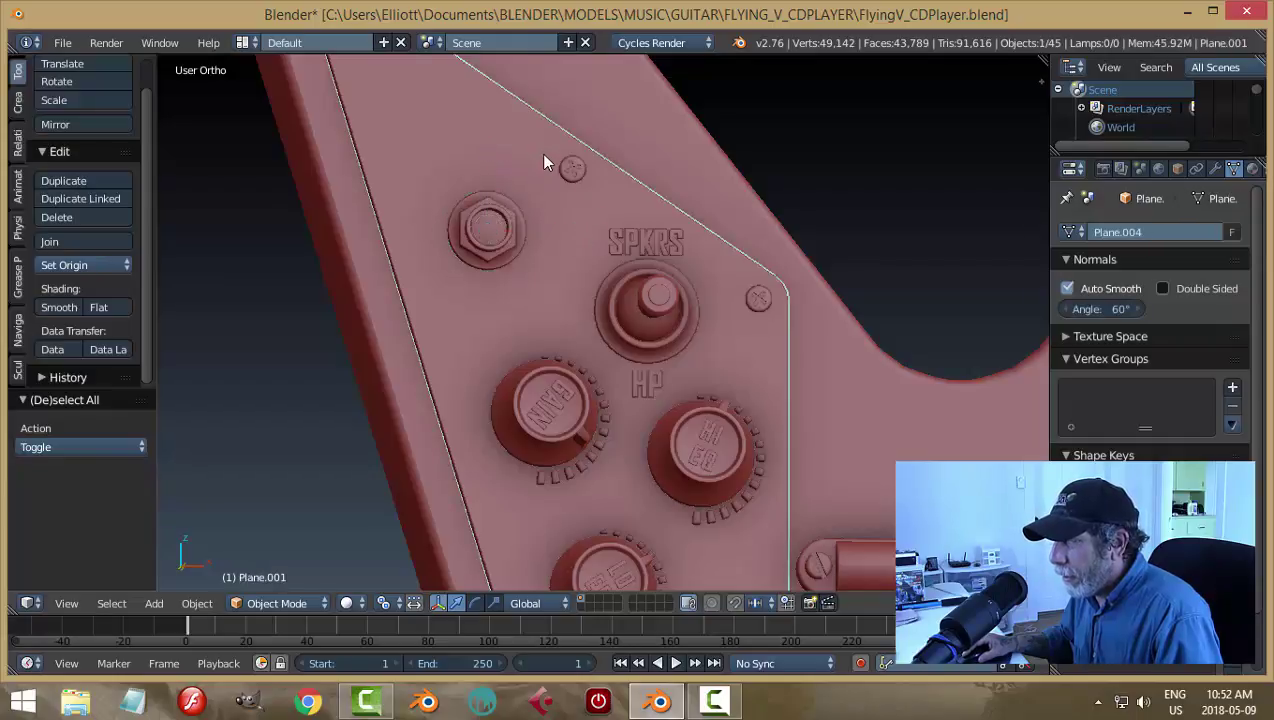
right_click(632, 145, "shift")
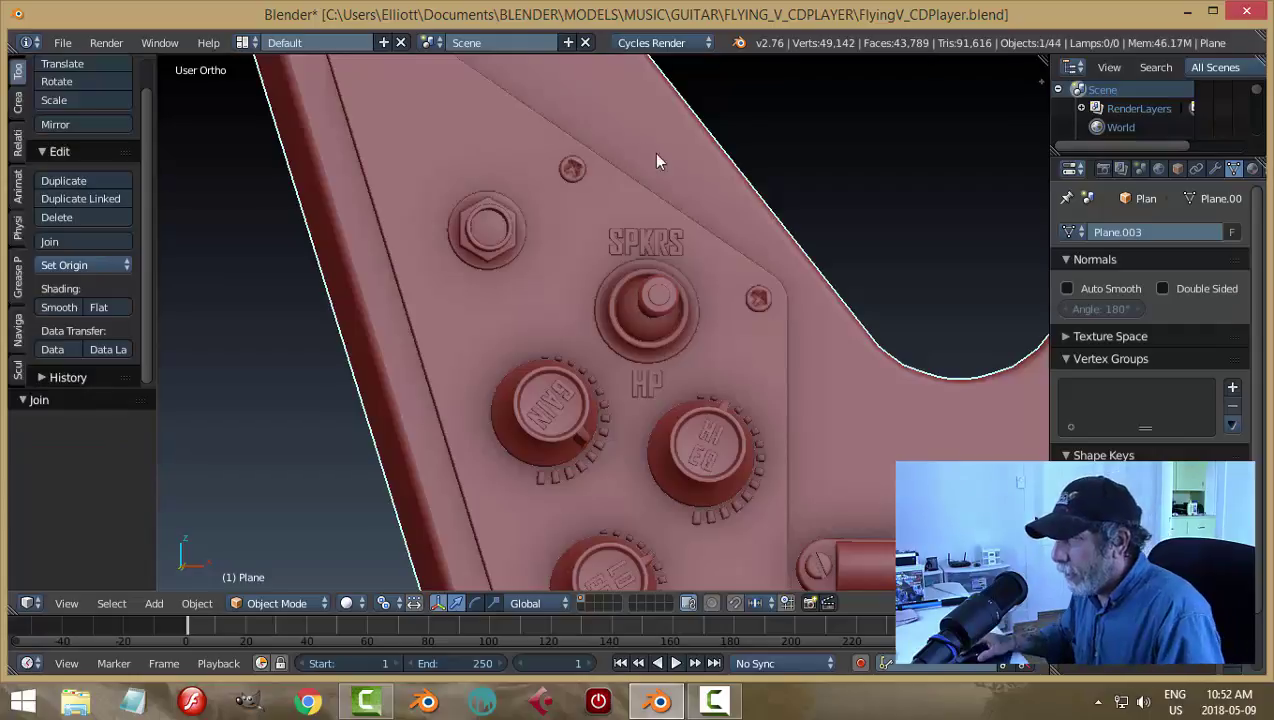
scroll(626, 222, "down", 2)
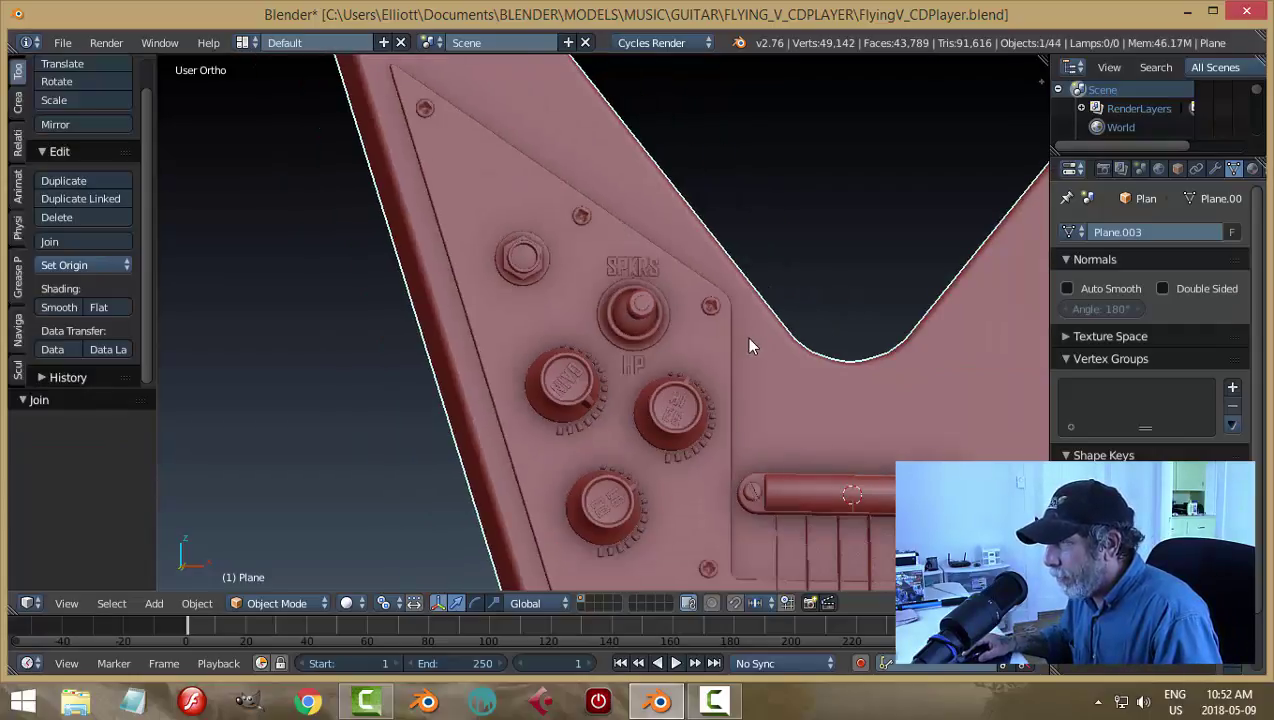
right_click(533, 265)
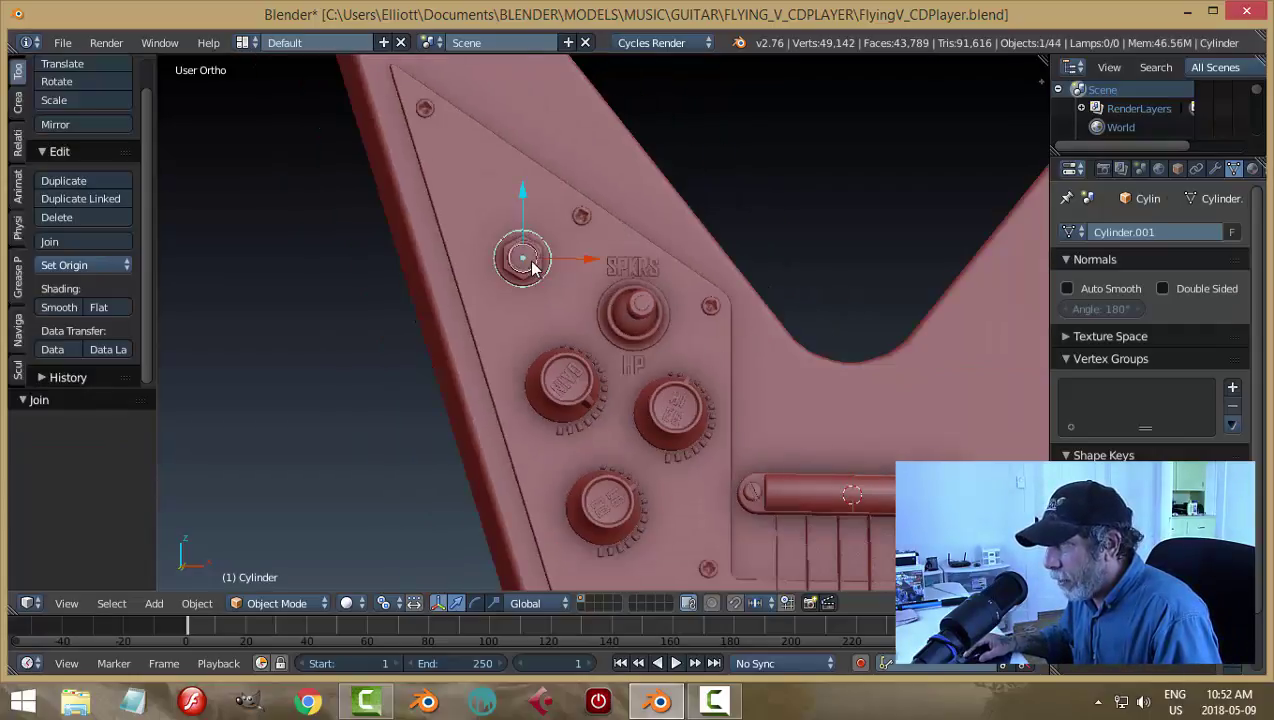
right_click(490, 195)
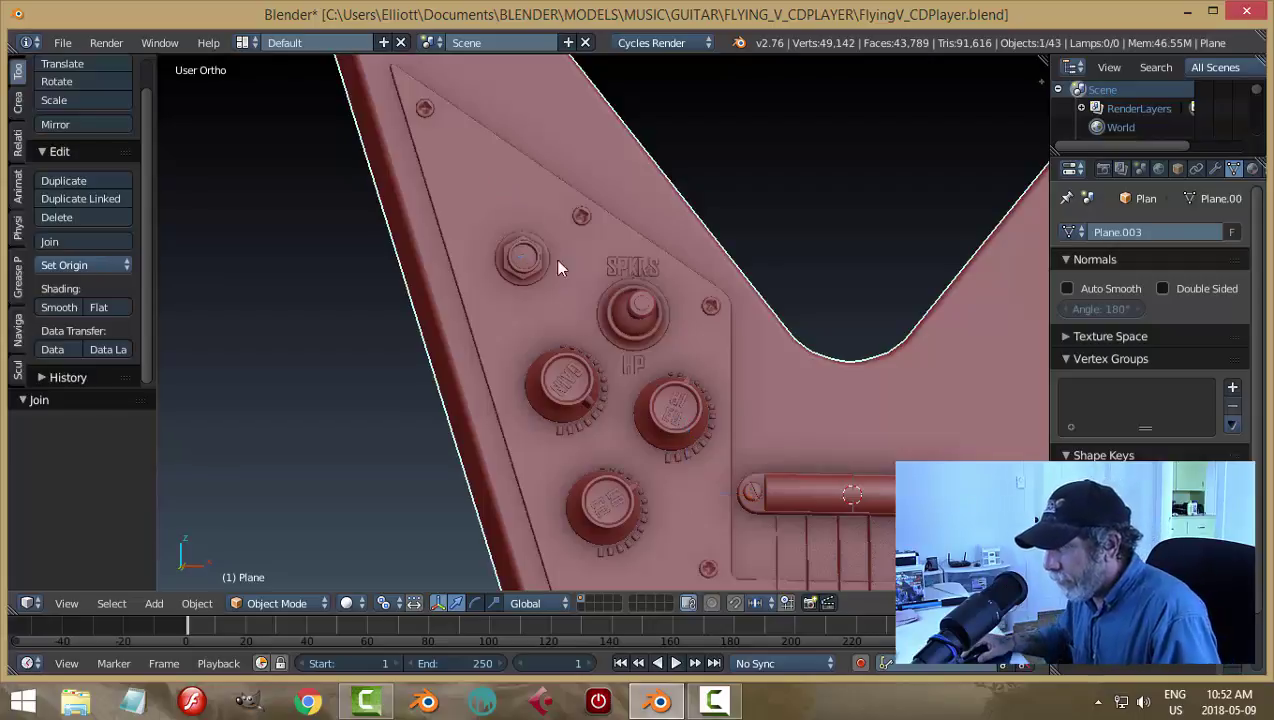
Step: Try to join the SPKRS and HP text labels directly to the guitar body
right_click(634, 268)
right_click(634, 362, "shift")
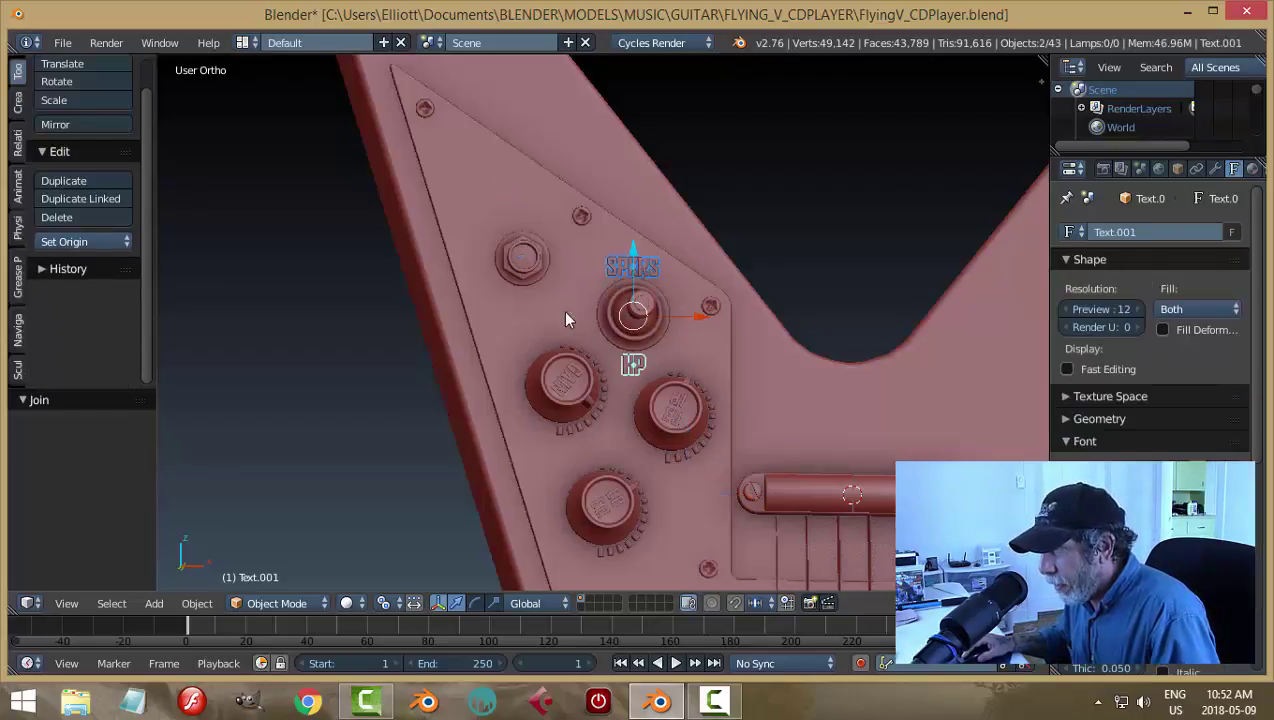
right_click(557, 296, "shift")
key("ctrl+j")
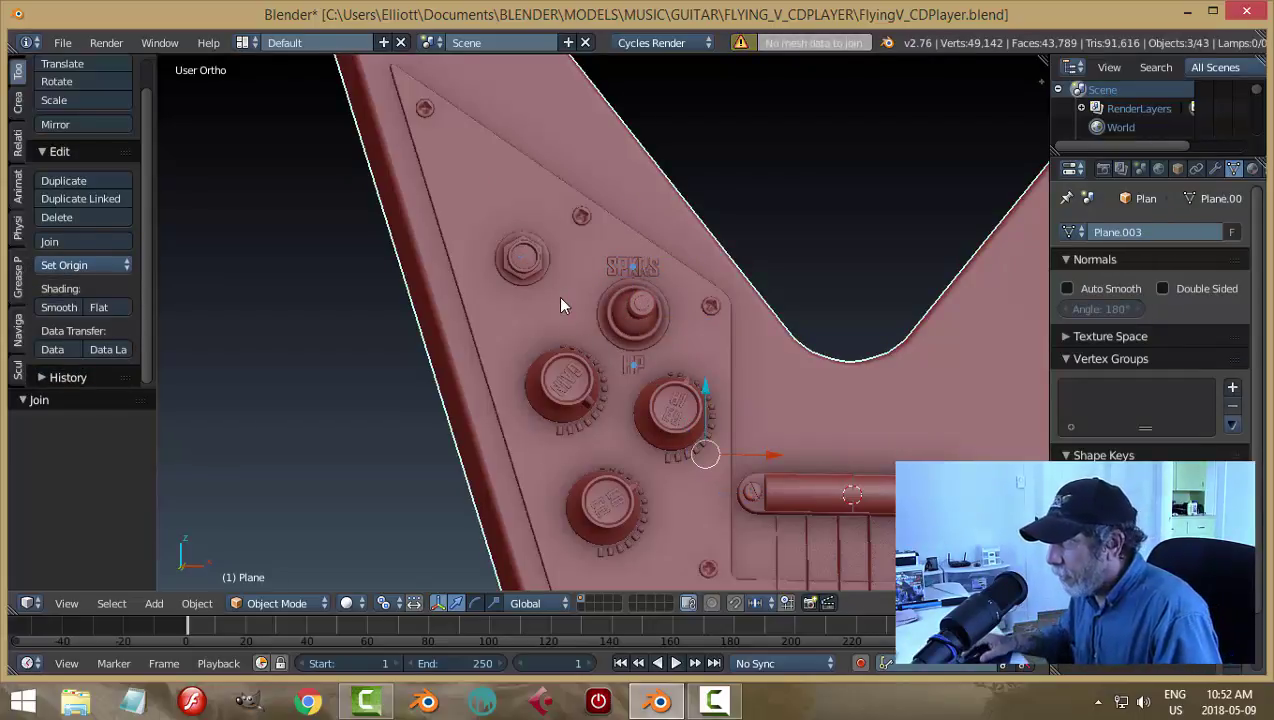
Step: Convert the SPKRS text label above the toggle switch to a mesh and join it to the guitar body
right_click(645, 270)
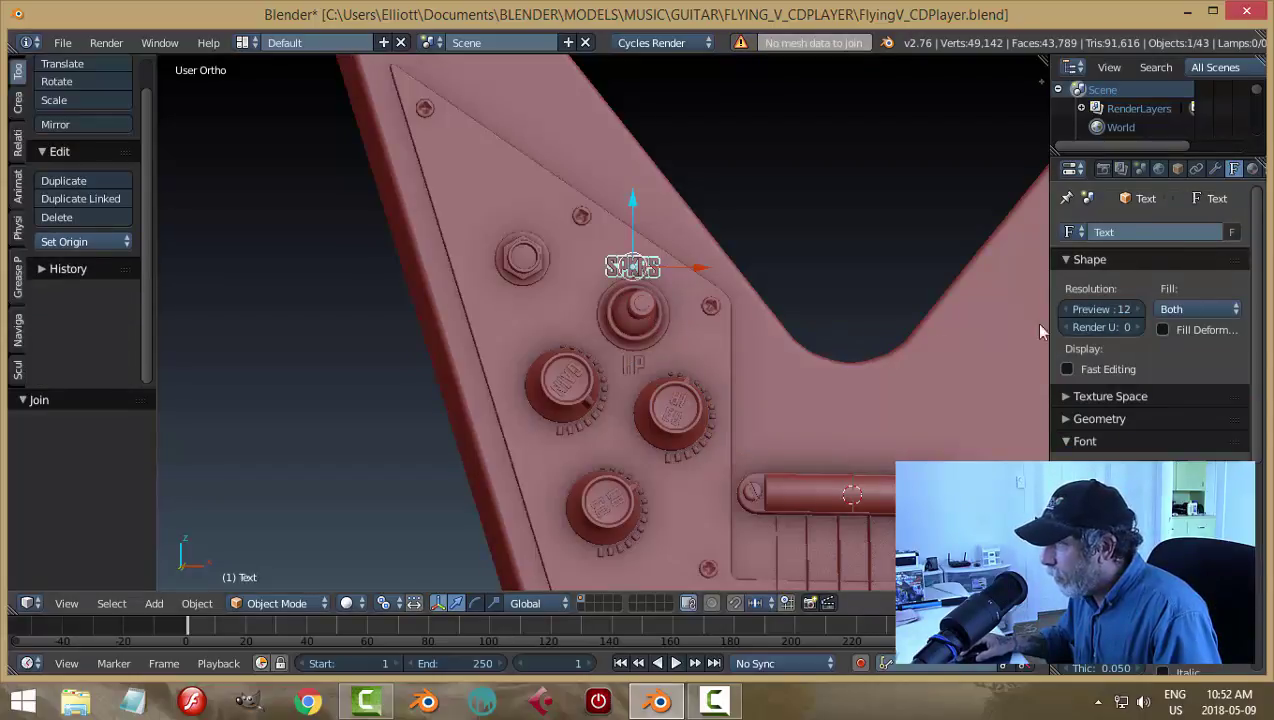
scroll(748, 345, "up", 2)
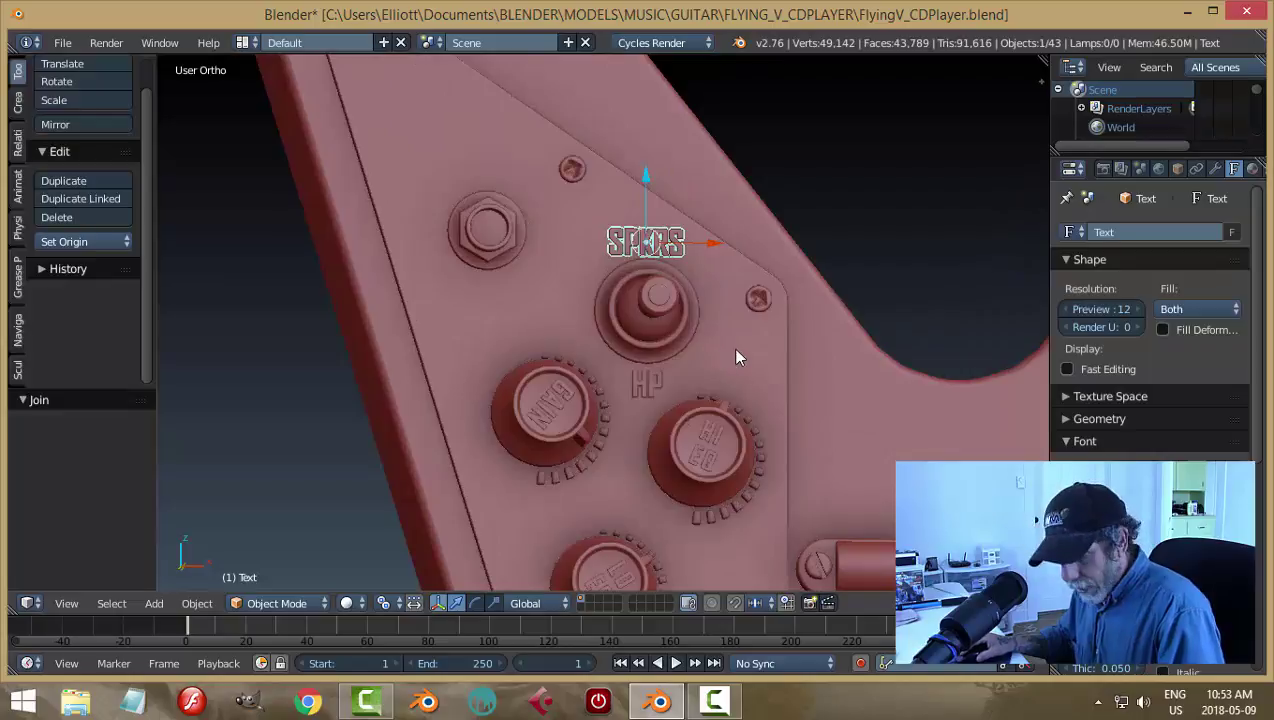
key("alt+c")
left_click(700, 372)
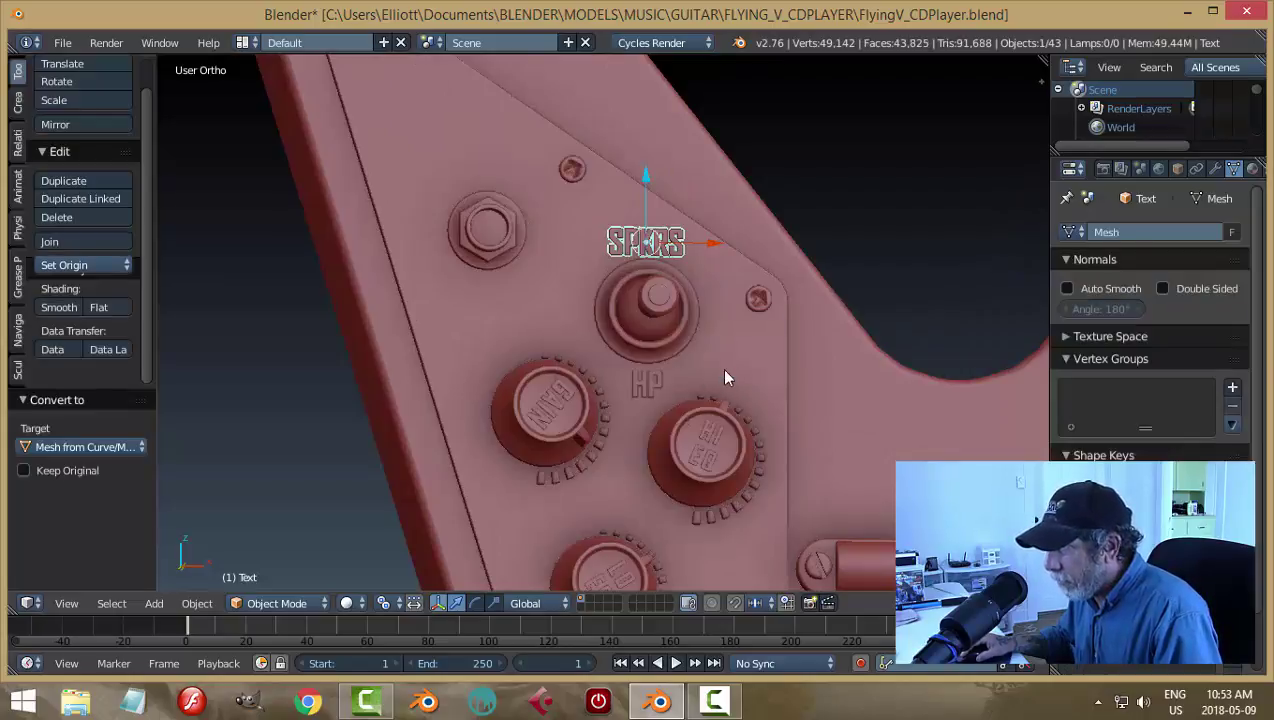
right_click(576, 228, "shift")
key("ctrl+j")
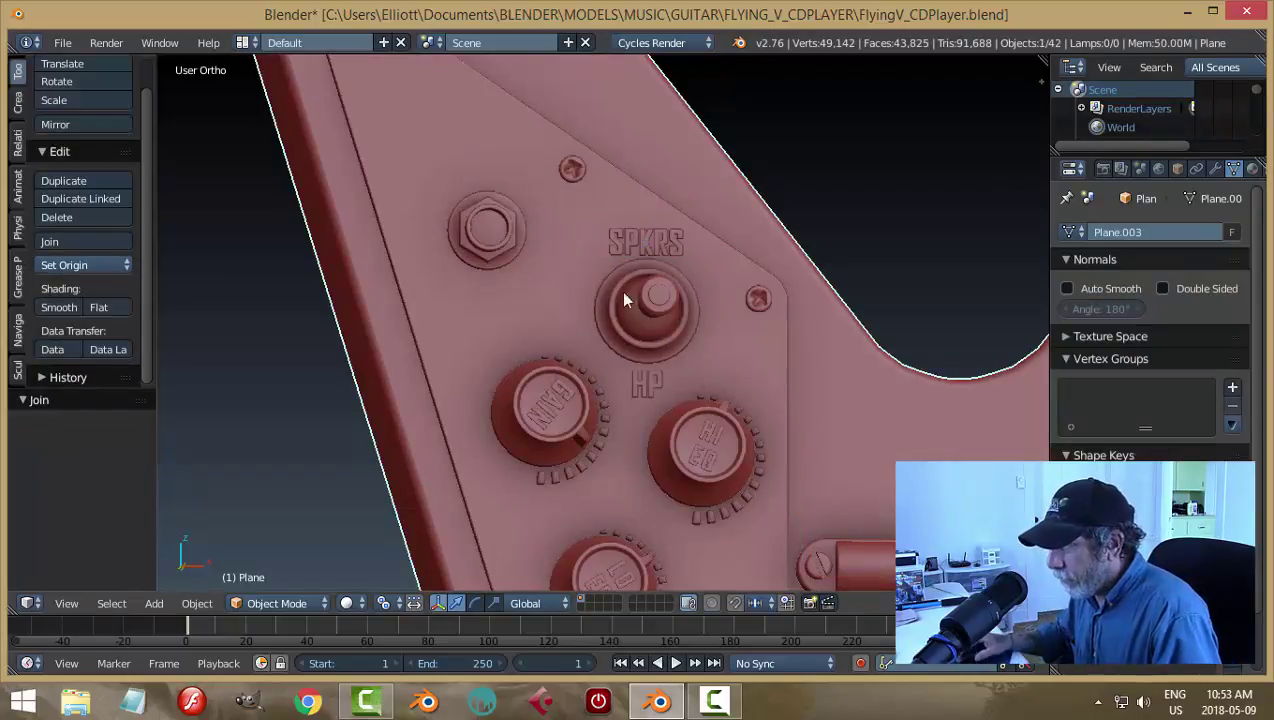
Step: Convert the HP text label below the toggle switch to a mesh and join it to the guitar body
right_click(655, 387)
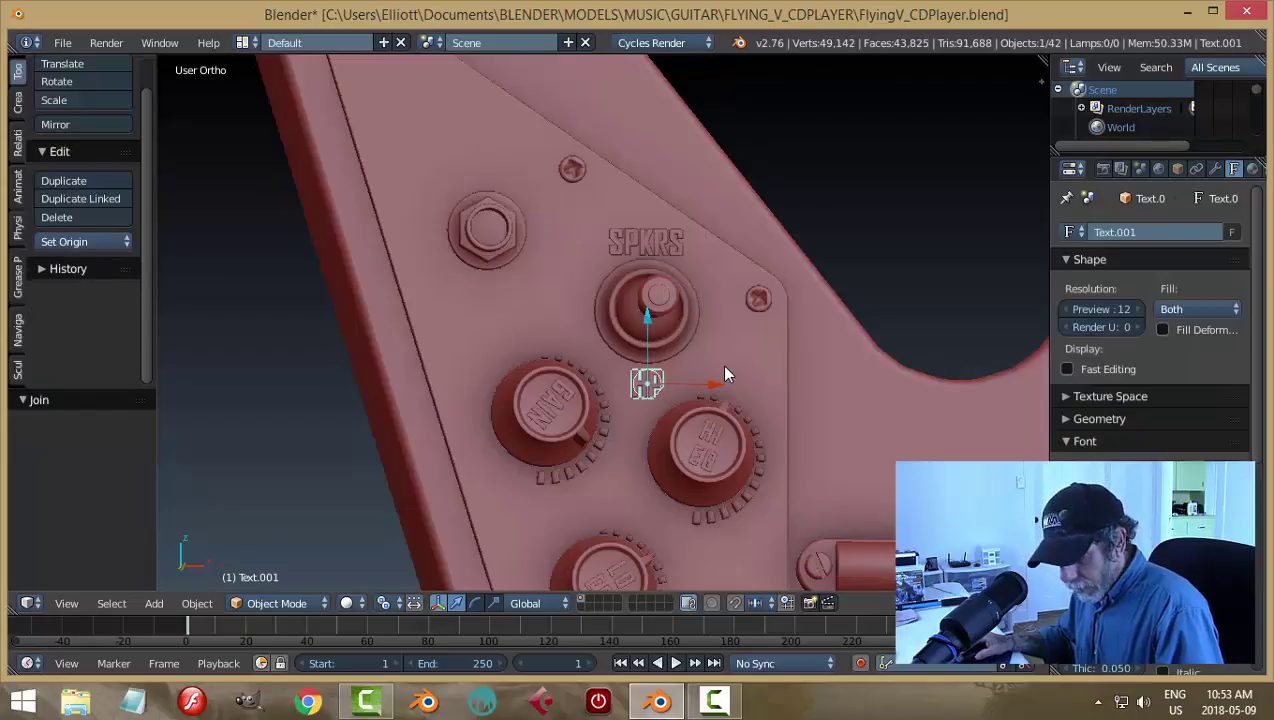
key("alt+c")
left_click(726, 364)
right_click(570, 302, "shift")
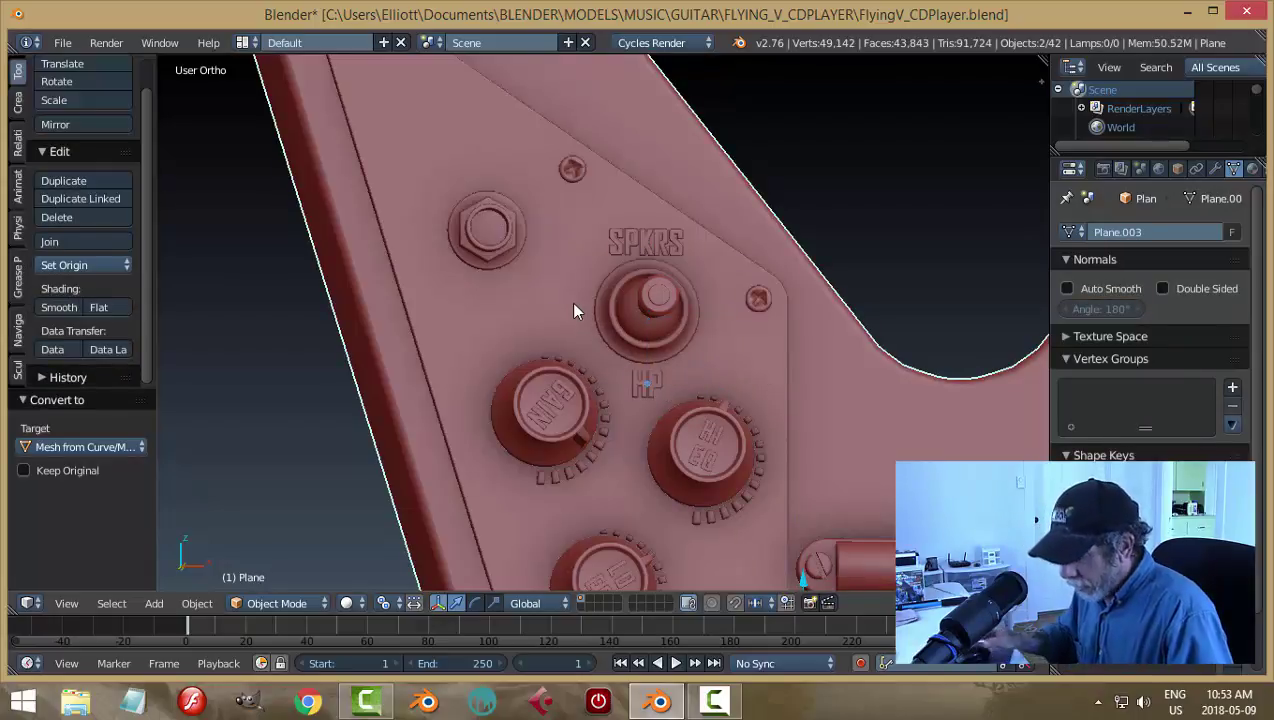
key("ctrl+j")
Step: Apply the toggle switch lever's Subsurf modifier, and join the lever and its base rings to the guitar body
right_click(659, 302)
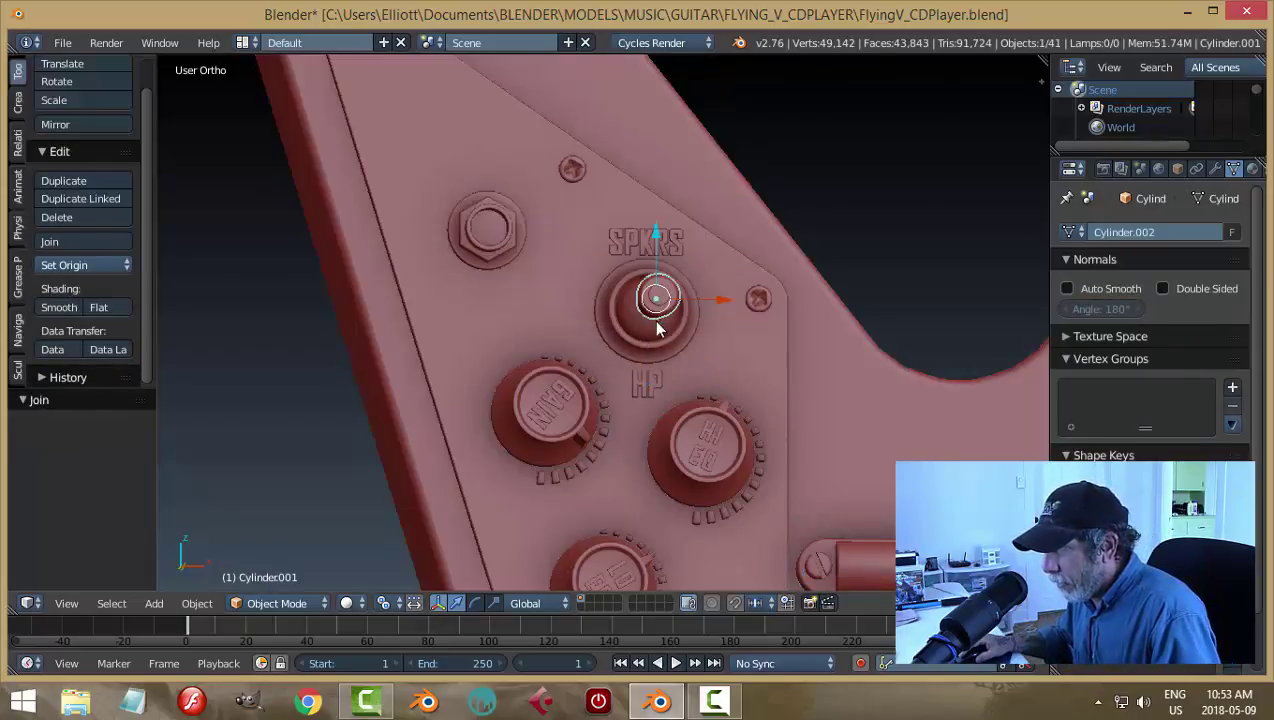
middle_click_drag(688, 322, 692, 251)
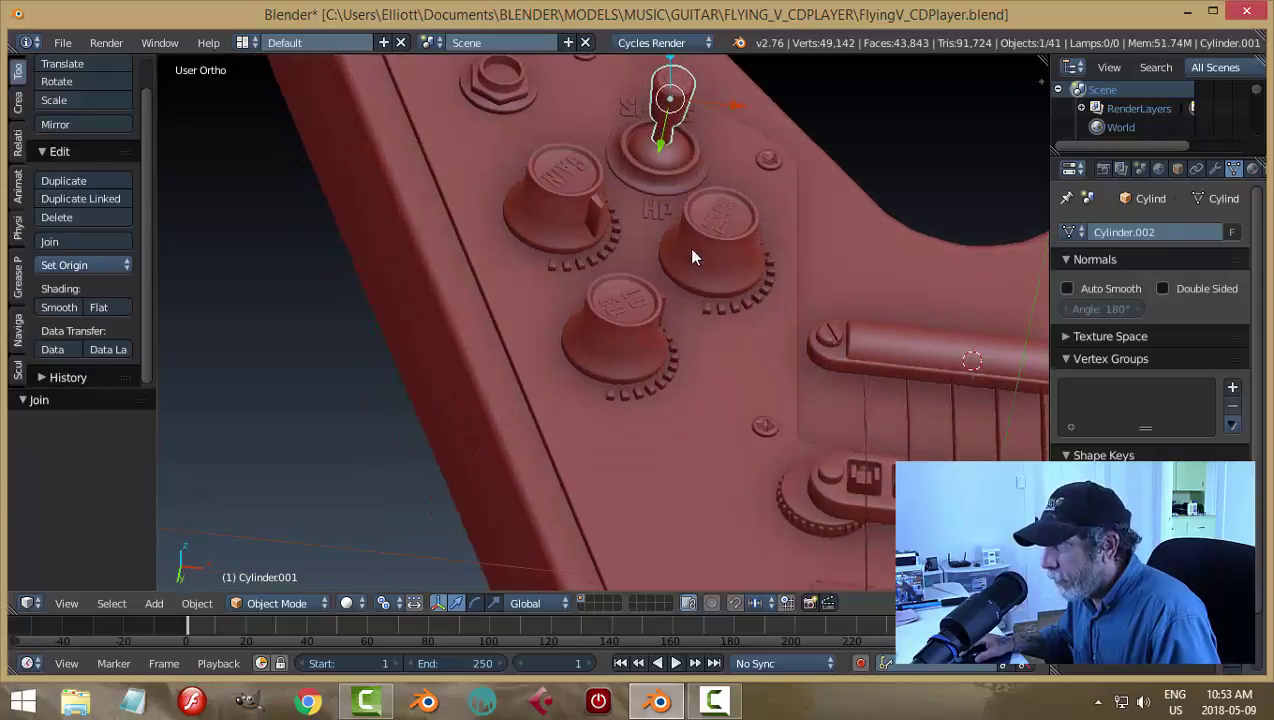
left_click(657, 152)
right_click(646, 160, "shift")
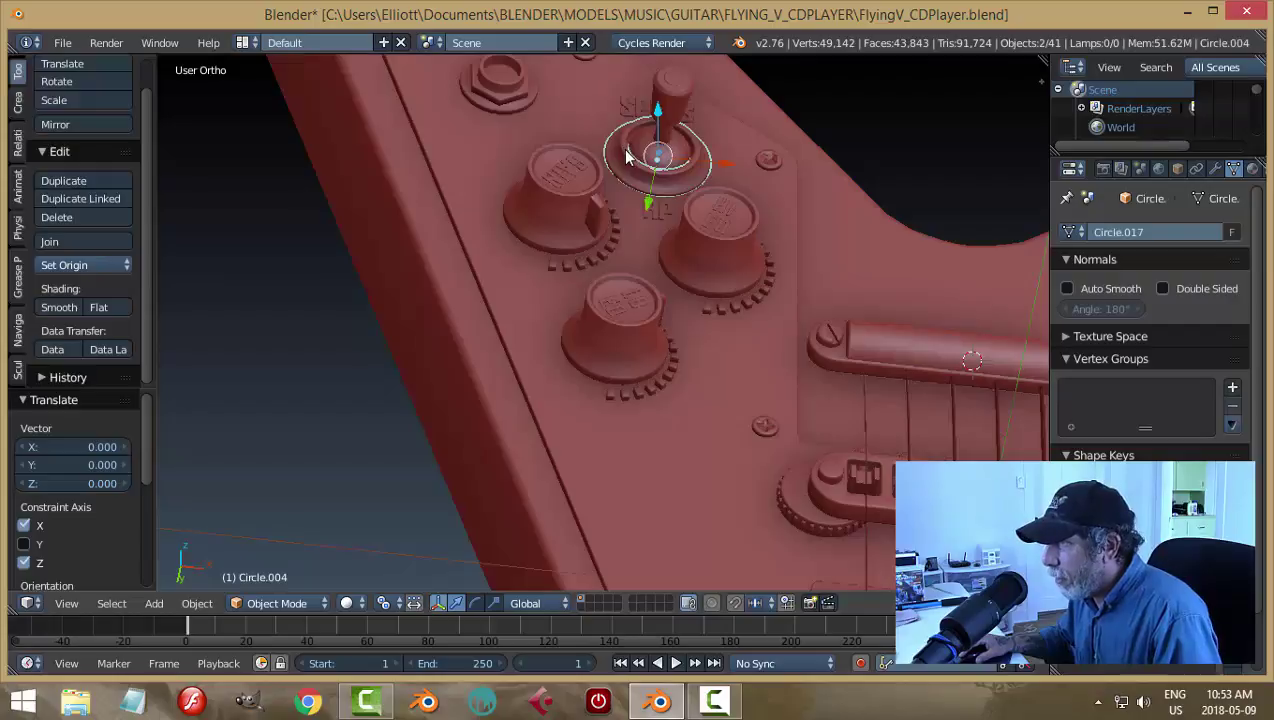
left_click(1215, 168)
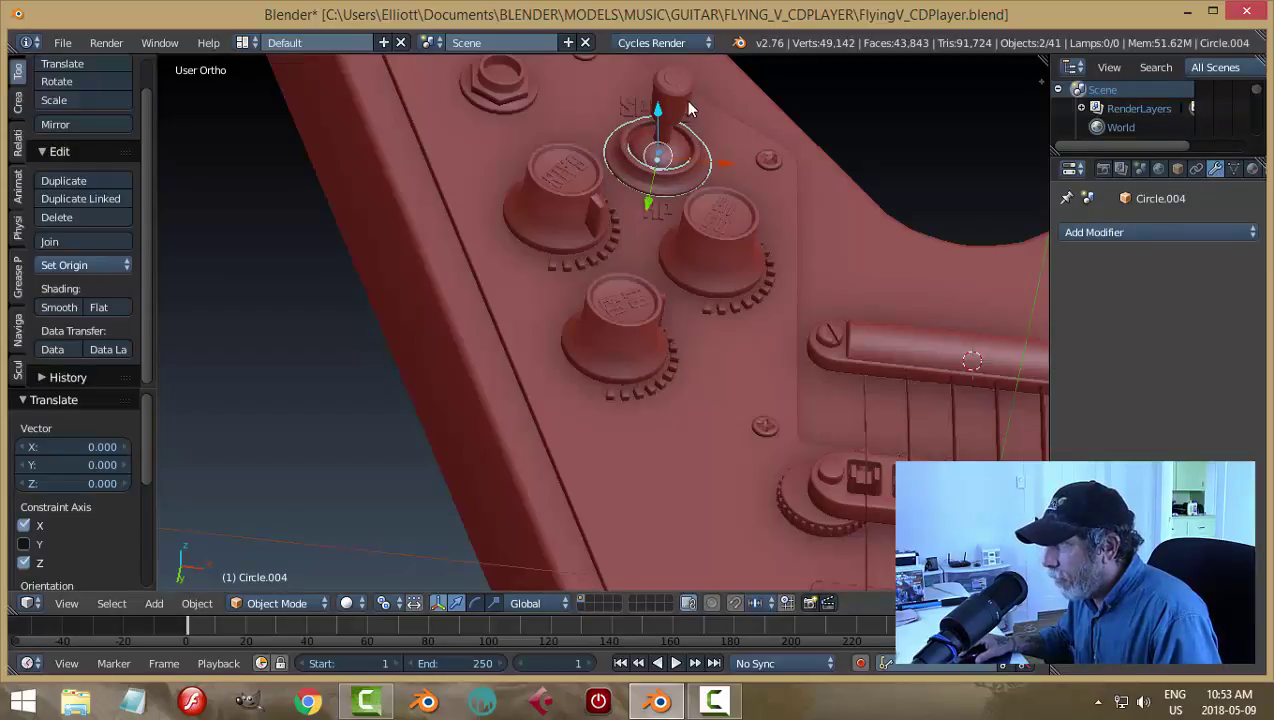
right_click(688, 108, "shift")
left_click(1100, 296)
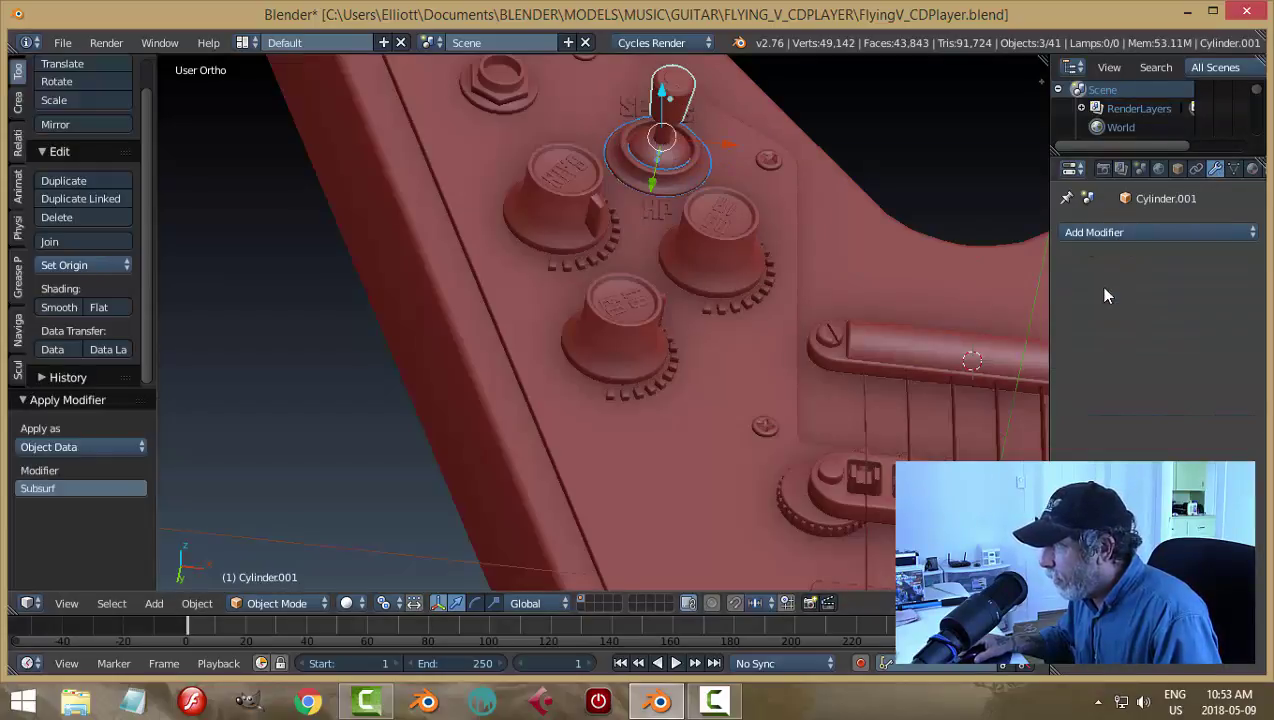
scroll(788, 191, "up", 2)
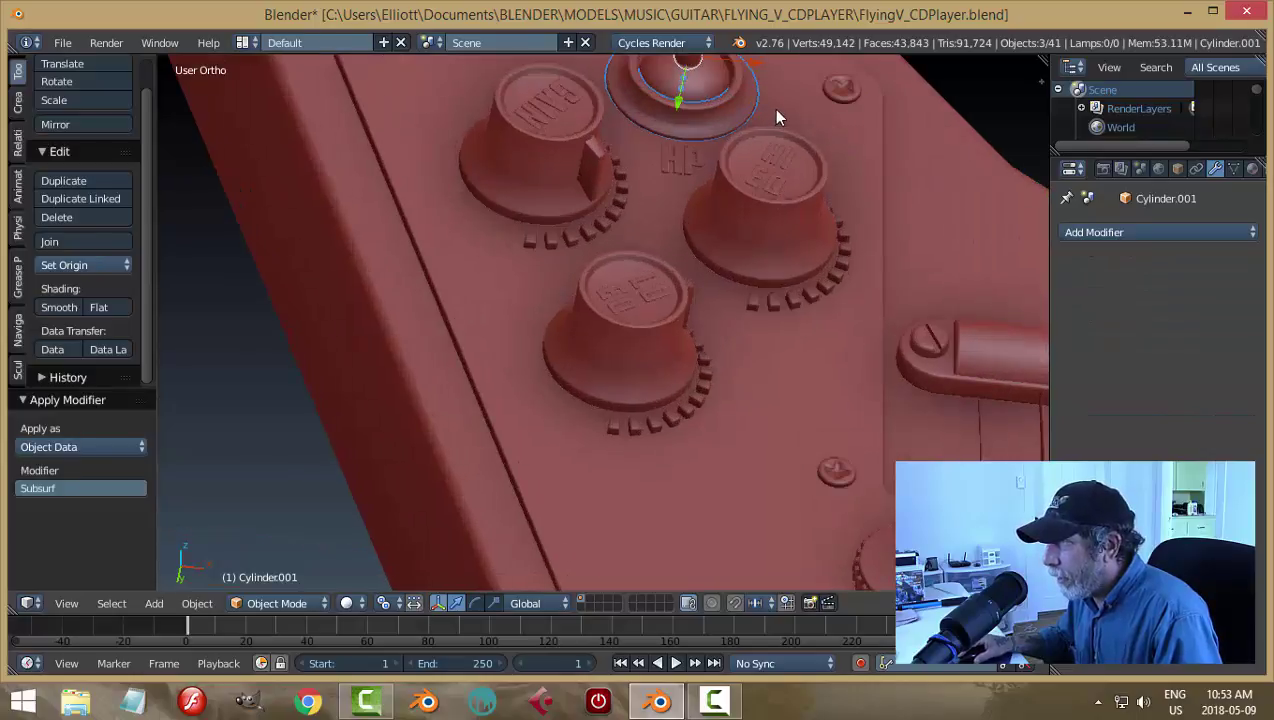
right_click(774, 106, "shift")
key("ctrl+j")
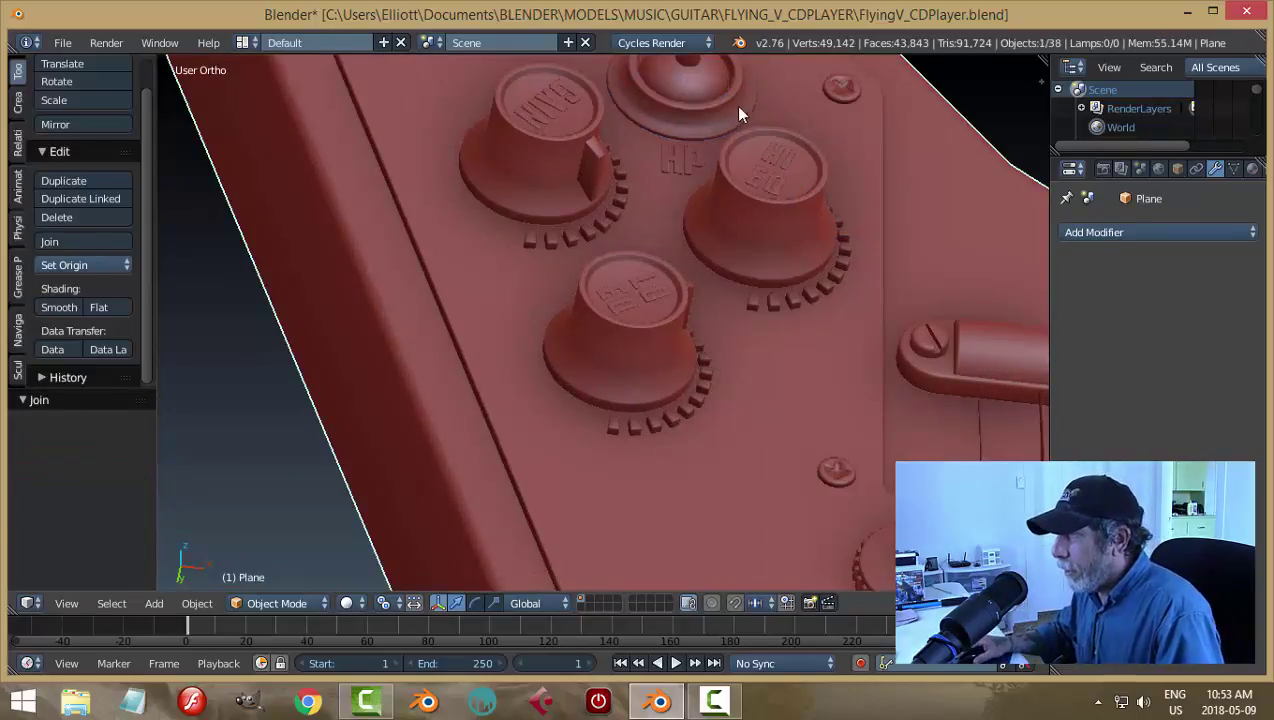
Step: Join the HI EQ knob and its surrounding tick marks to the guitar body
scroll(700, 125, "down", 2)
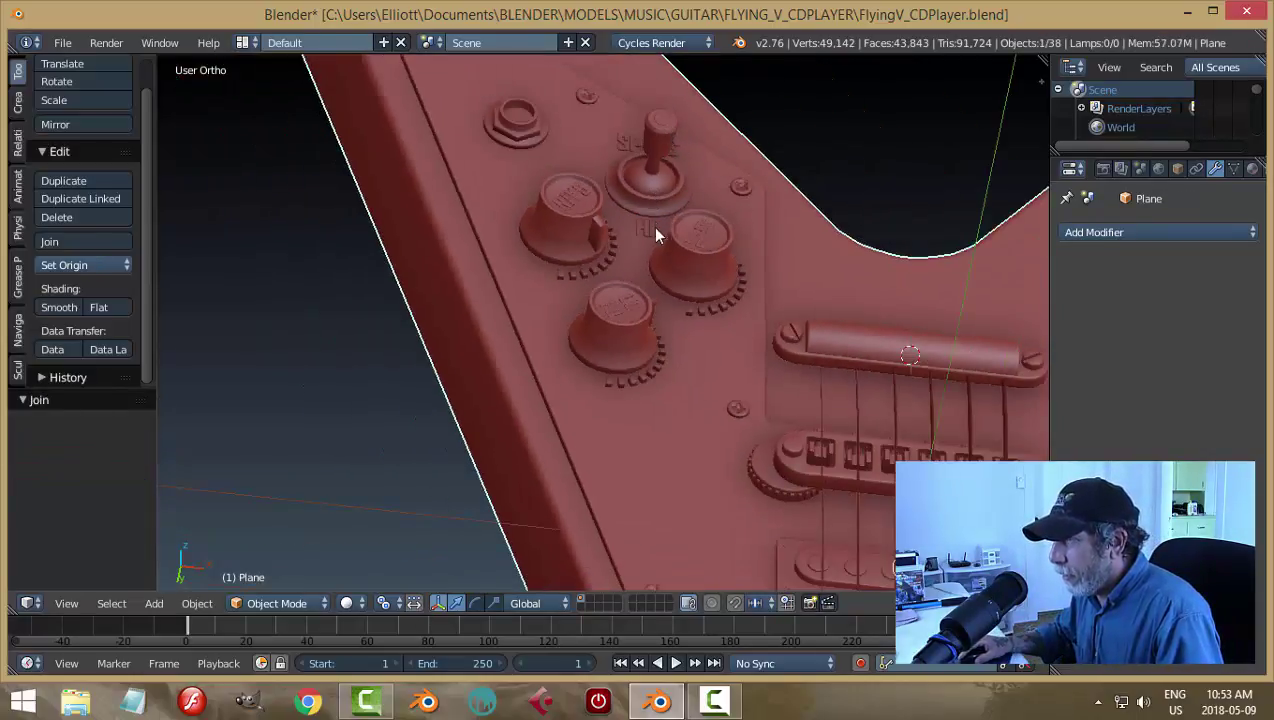
right_click(579, 208)
right_click(700, 237)
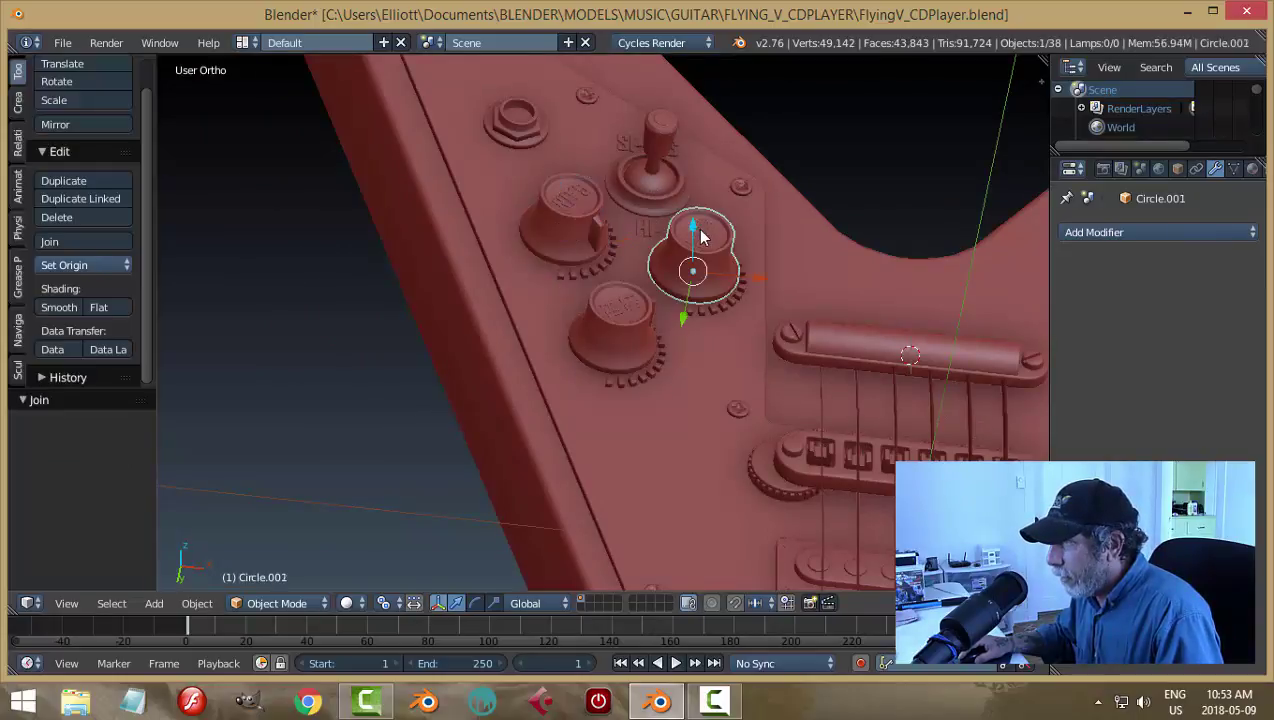
right_click(751, 221, "shift")
key("ctrl+j")
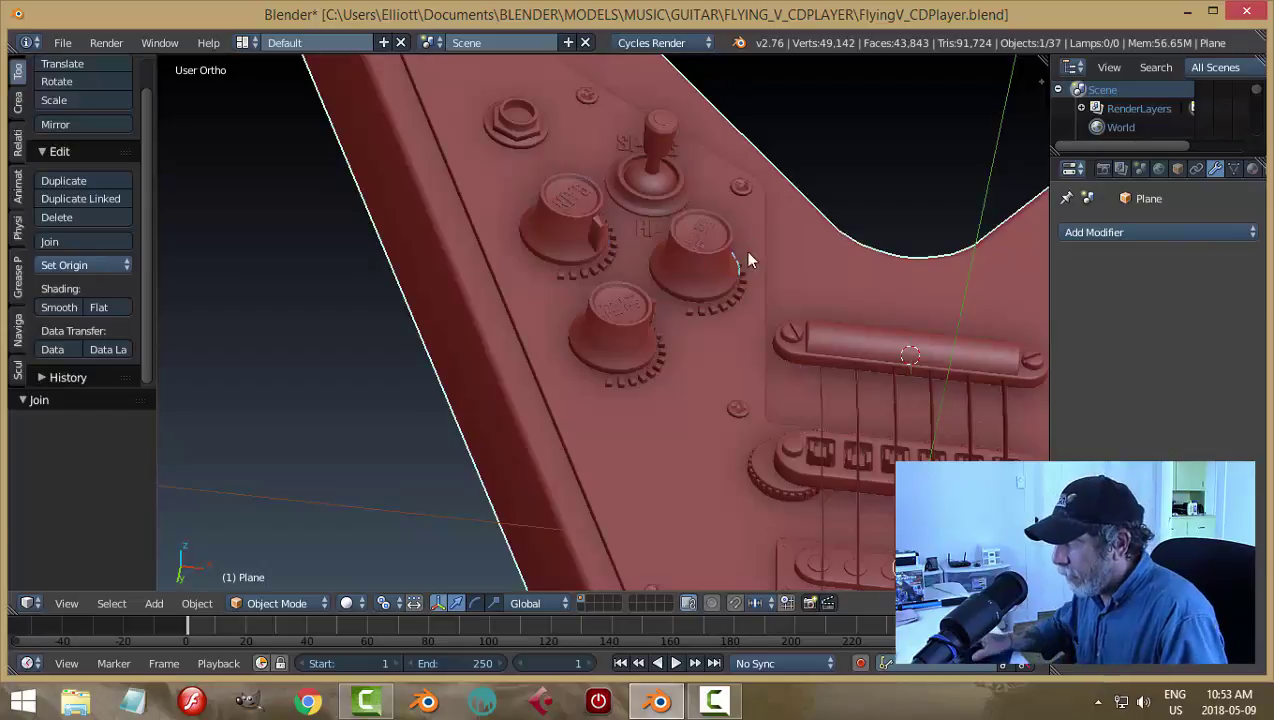
right_click(718, 311)
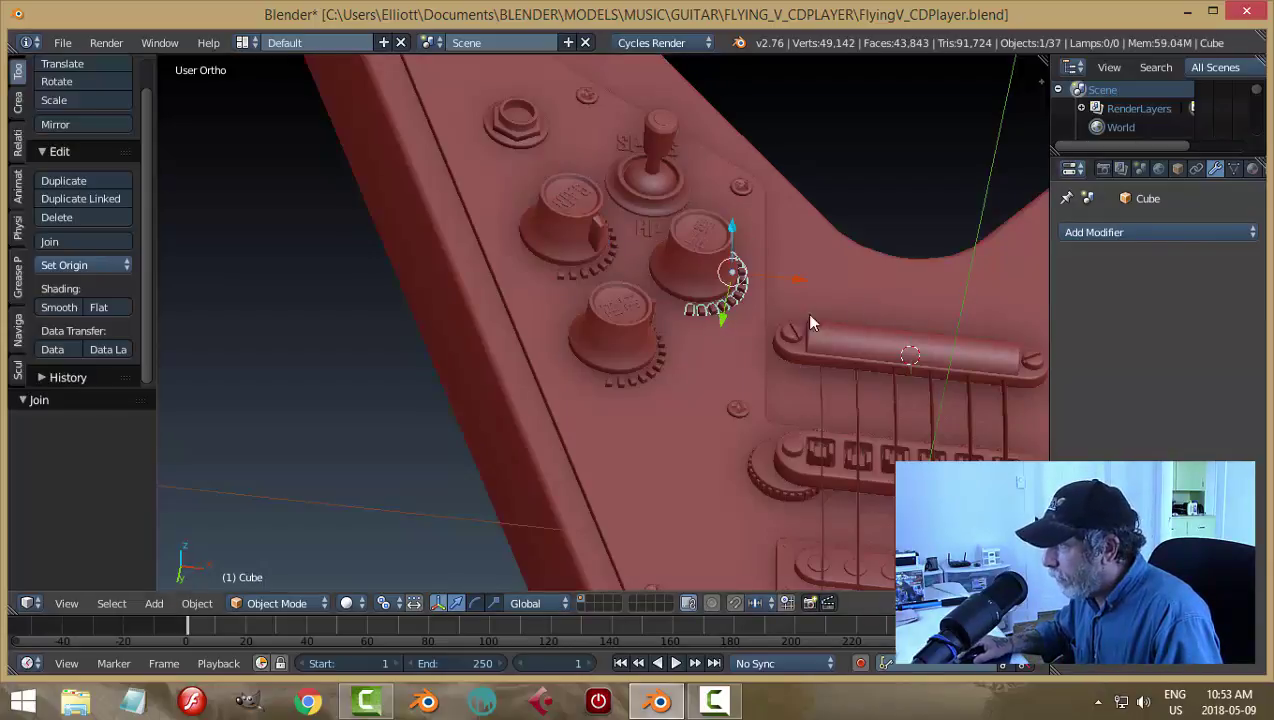
right_click(734, 350, "shift")
key("ctrl+j")
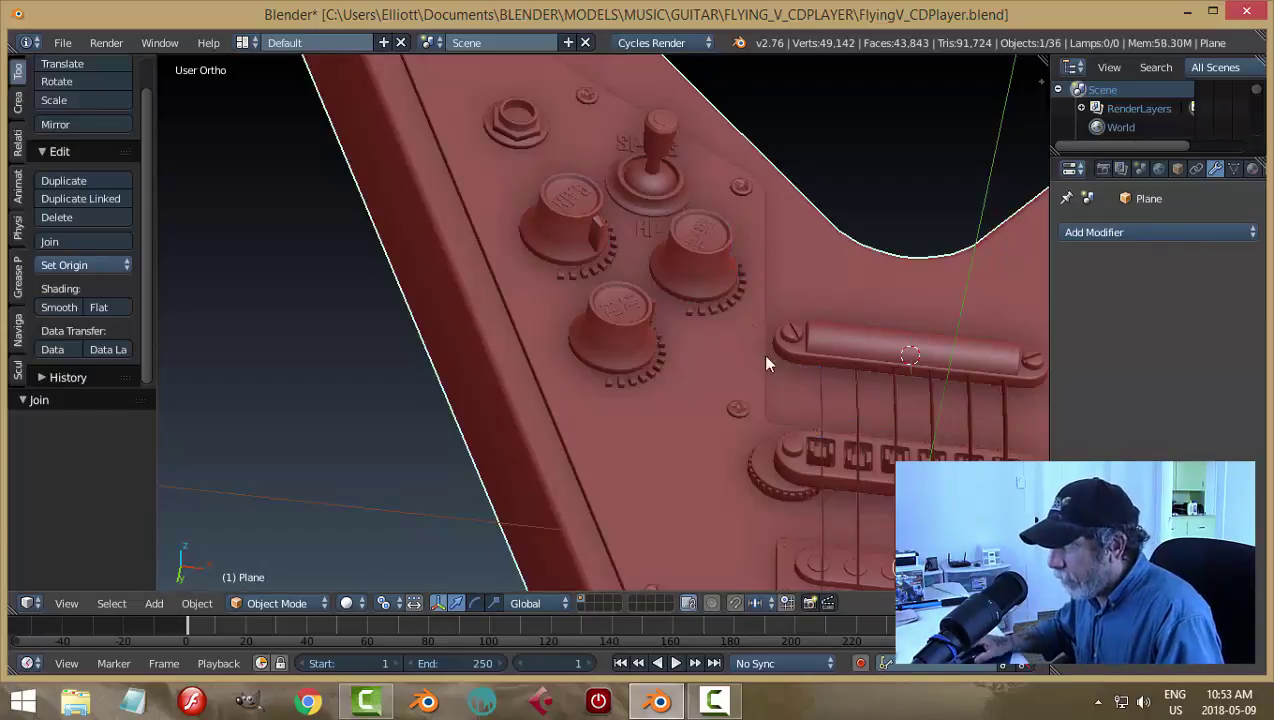
Step: Join the GAIN knob and its surrounding tick marks to the guitar body
right_click(587, 245)
right_click(472, 181, "shift")
key("ctrl+j")
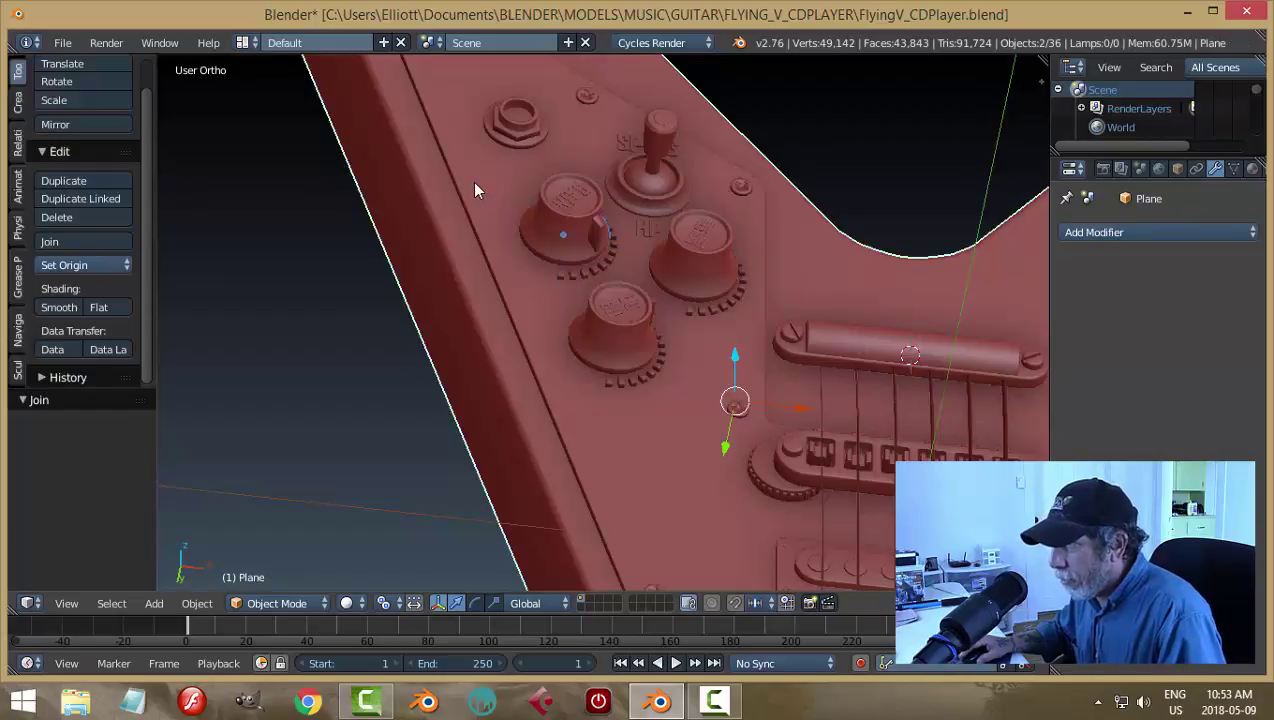
right_click(569, 276)
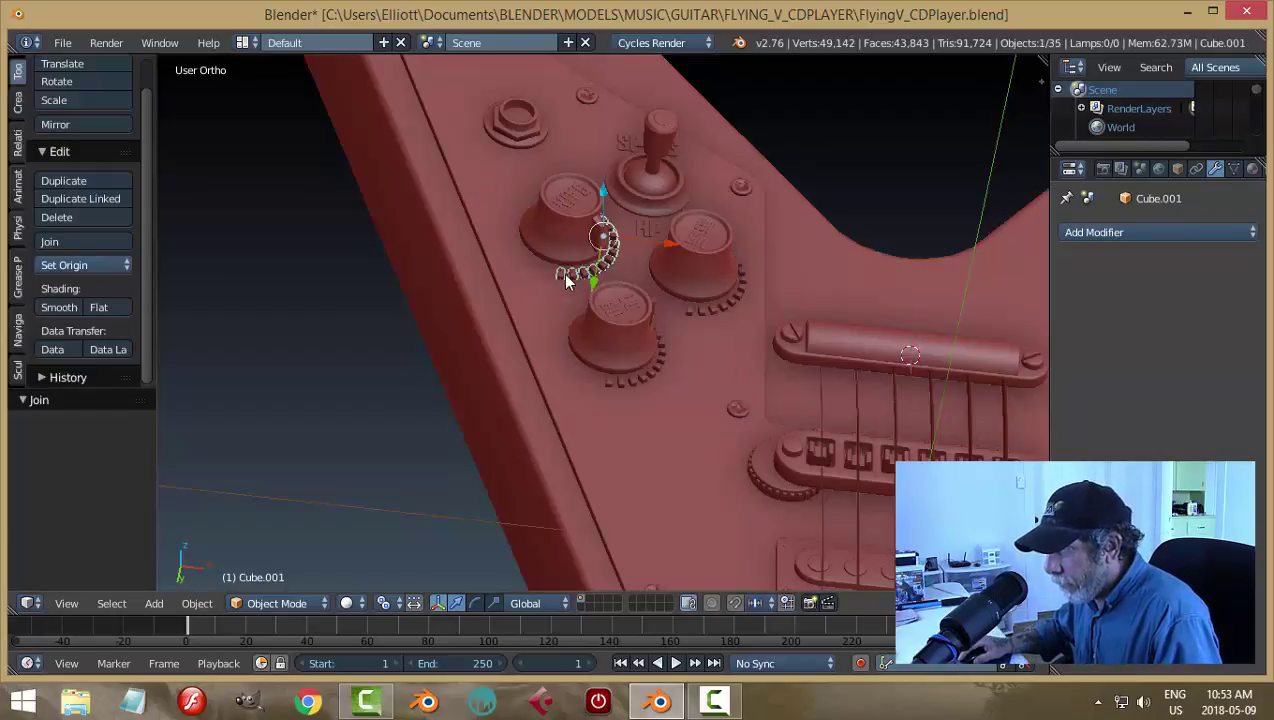
right_click(494, 178, "shift")
key("ctrl+j")
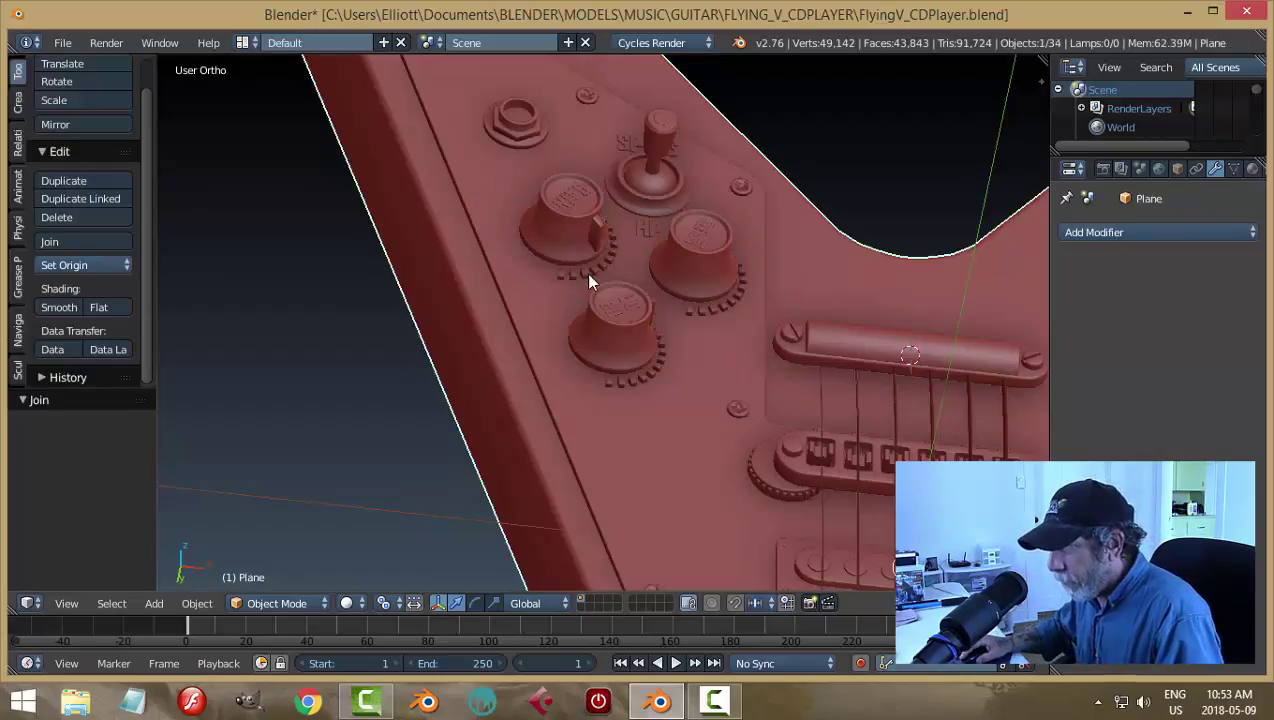
Step: Join the lowest of the three knobs and its surrounding tick marks to the guitar body
right_click(622, 300)
right_click(544, 296, "shift")
key("ctrl+j")
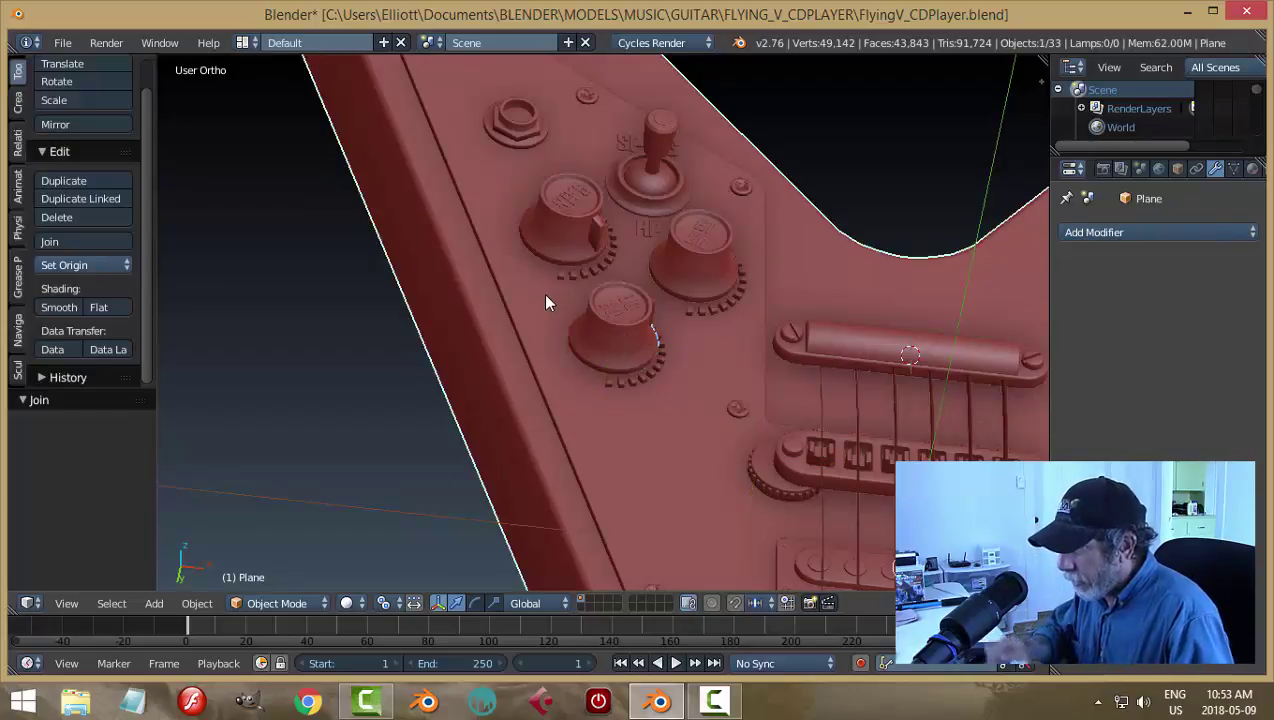
right_click(596, 372)
right_click(553, 312, "shift")
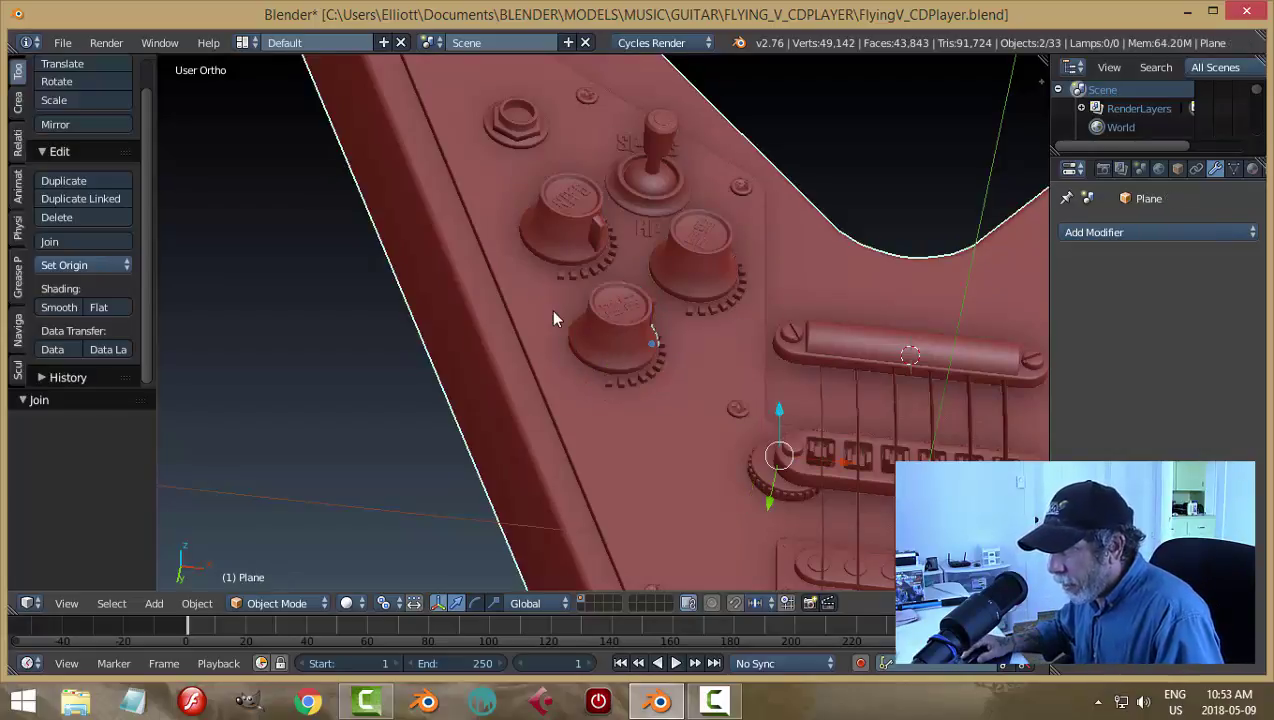
key("ctrl+j")
Step: Save the model over the existing FlyingV_CDPlayer.blend file
scroll(562, 355, "down", 2)
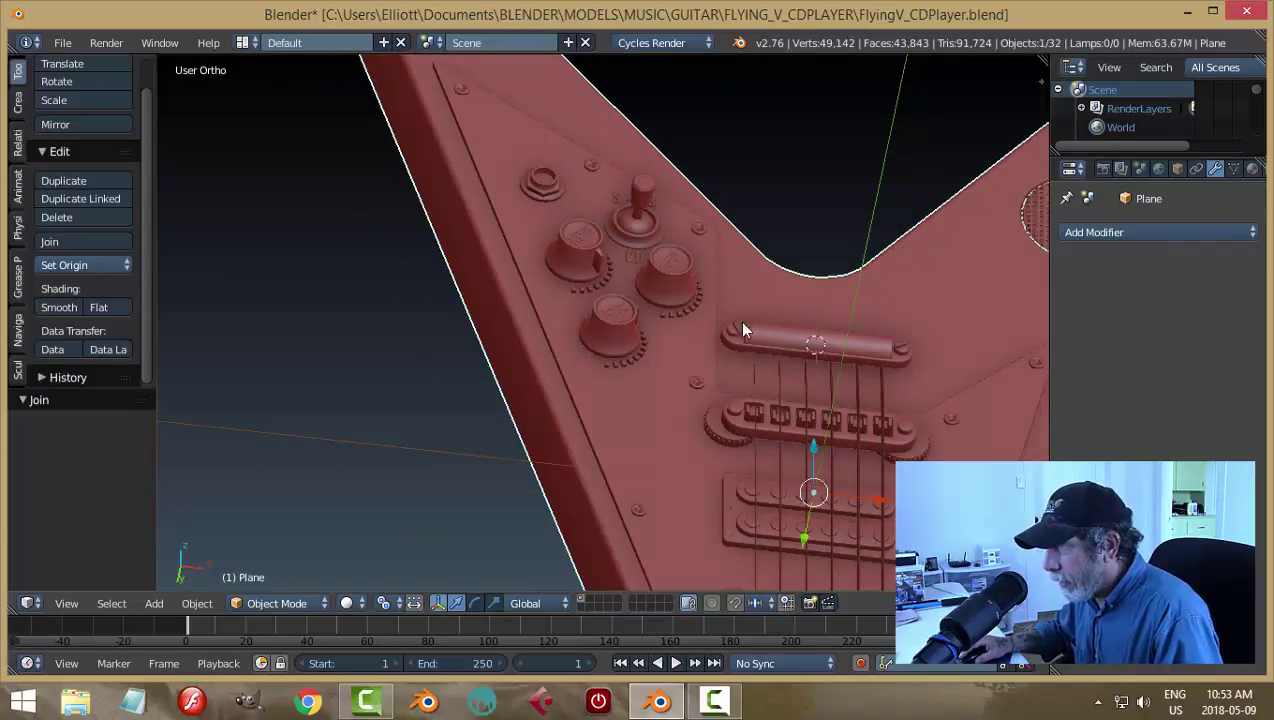
key("ctrl+s")
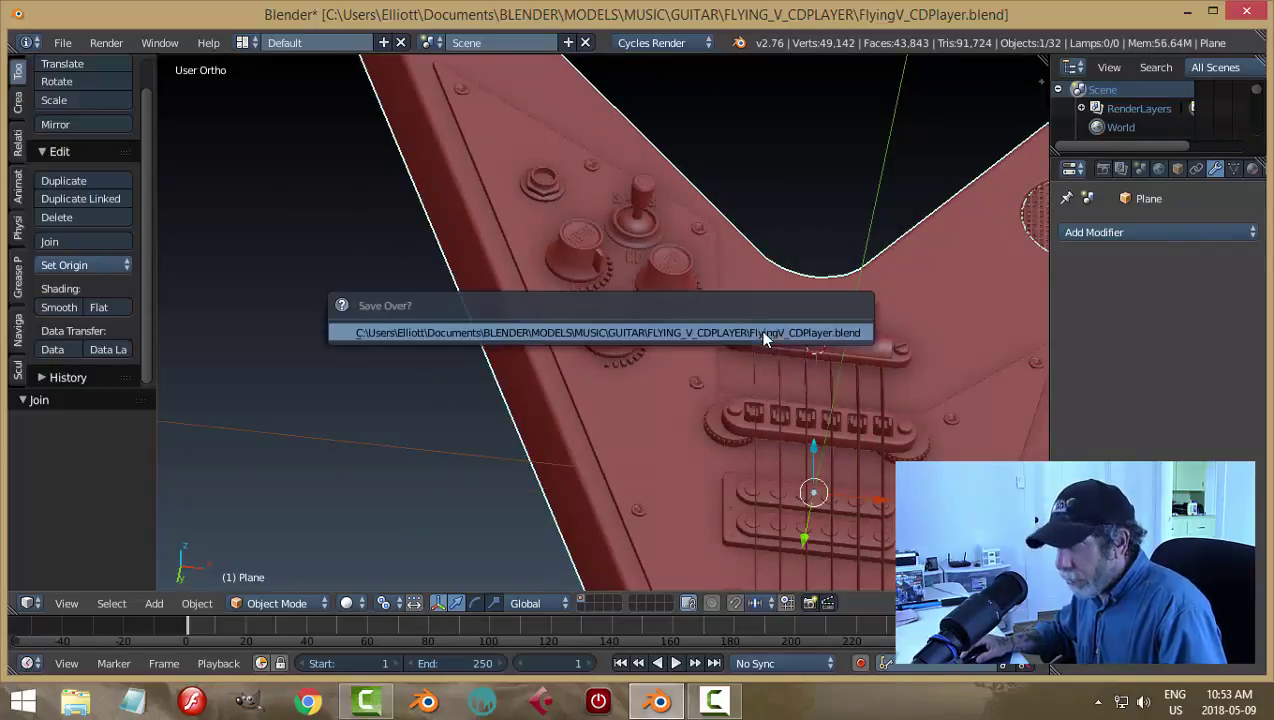
left_click(759, 329)
Step: Join the larger speaker grille mesh on the right wing to the guitar body
scroll(871, 306, "down", 3)
scroll(830, 355, "up", 2)
middle_click_drag(836, 366, 899, 378)
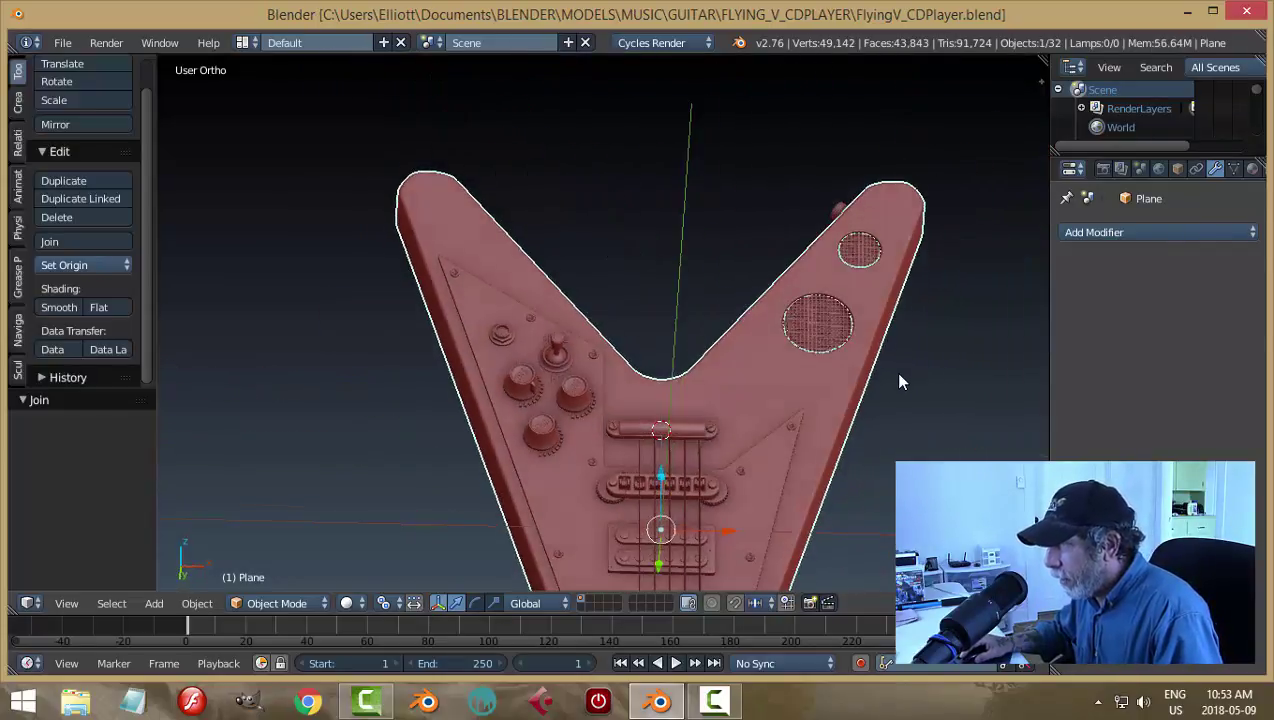
scroll(895, 372, "up", 3)
right_click(966, 322)
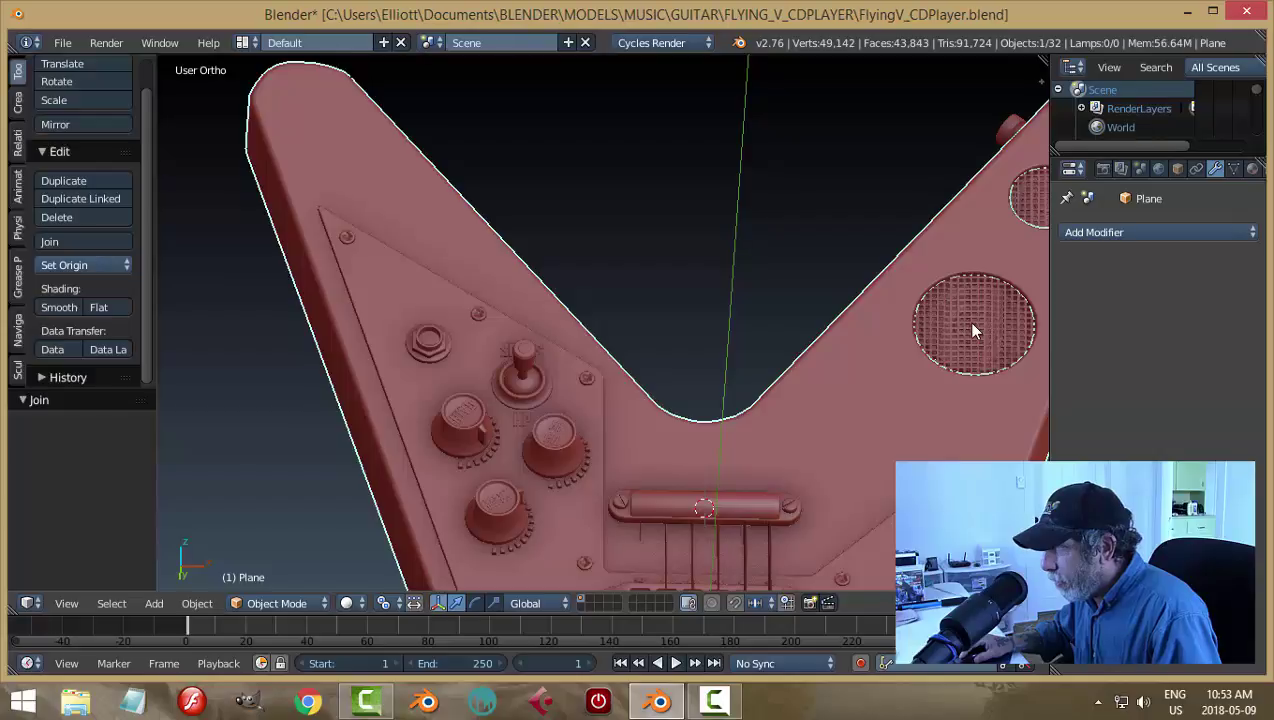
right_click(880, 372, "shift")
key("ctrl+j")
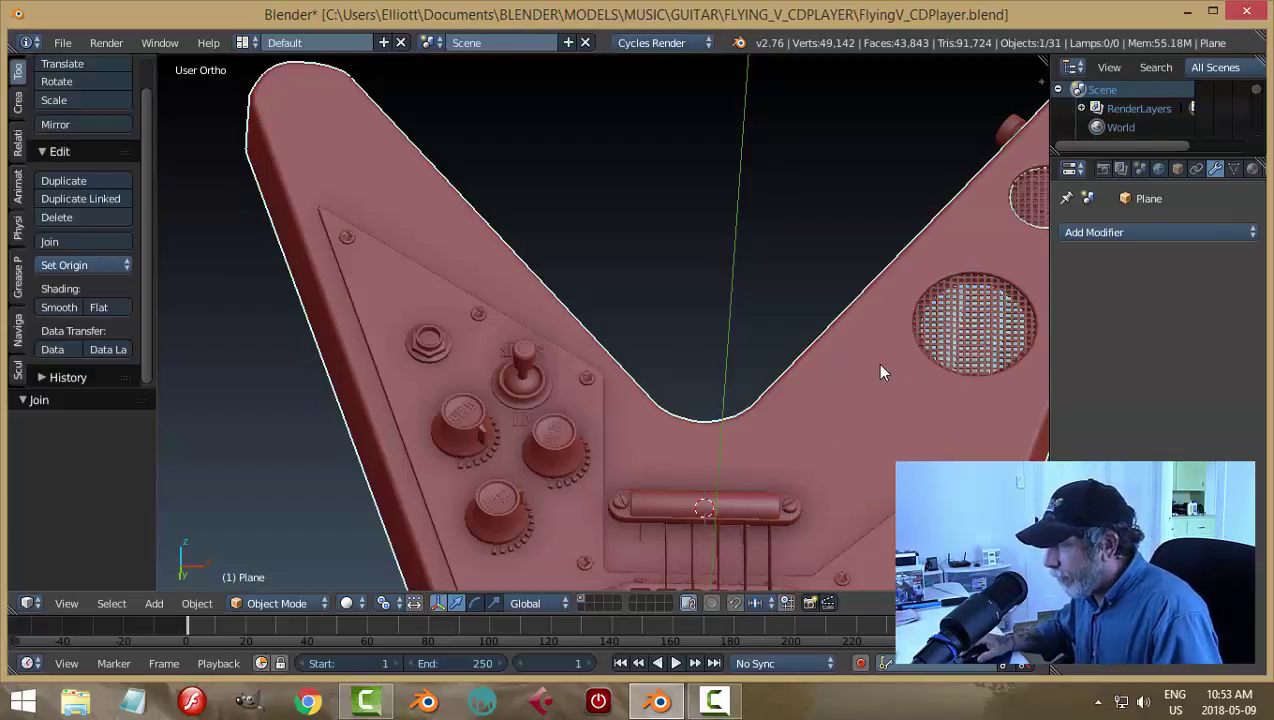
Step: Undo the last join and hide the larger speaker grille on the right wing
key("ctrl+z")
right_click(988, 350)
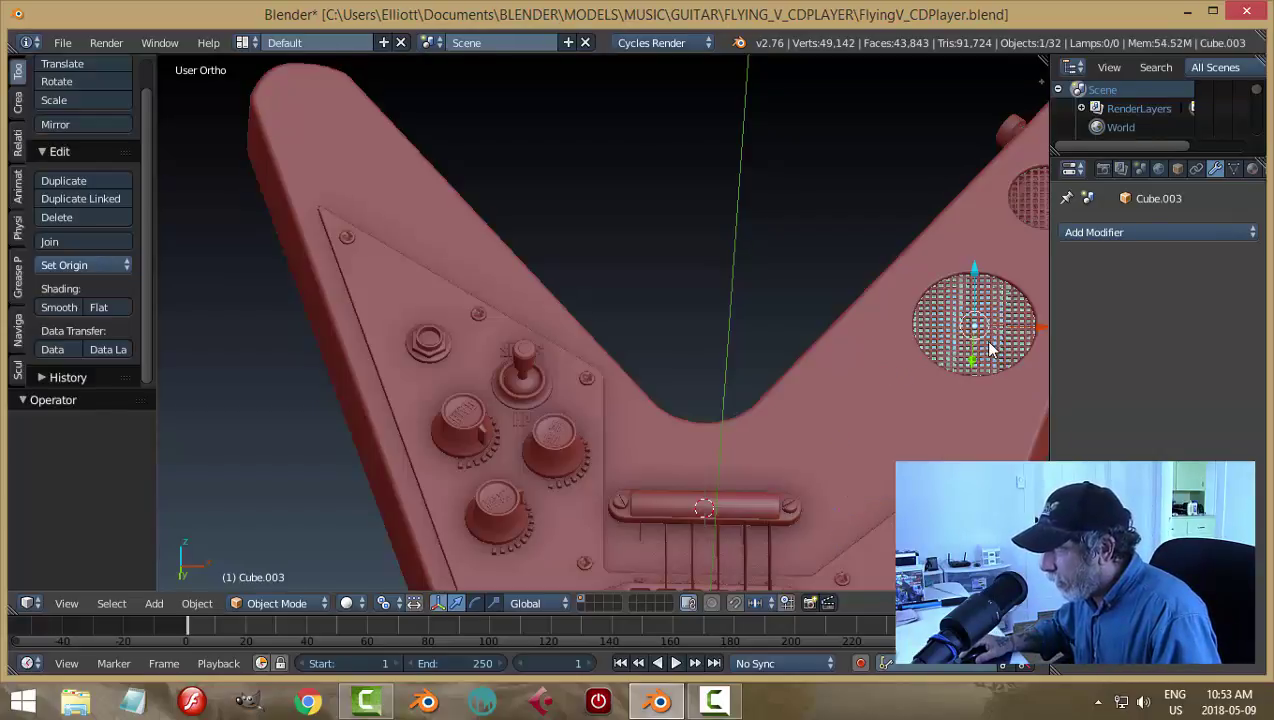
key("h")
Step: Join the larger speaker cone on the right wing to the guitar body
right_click(968, 385)
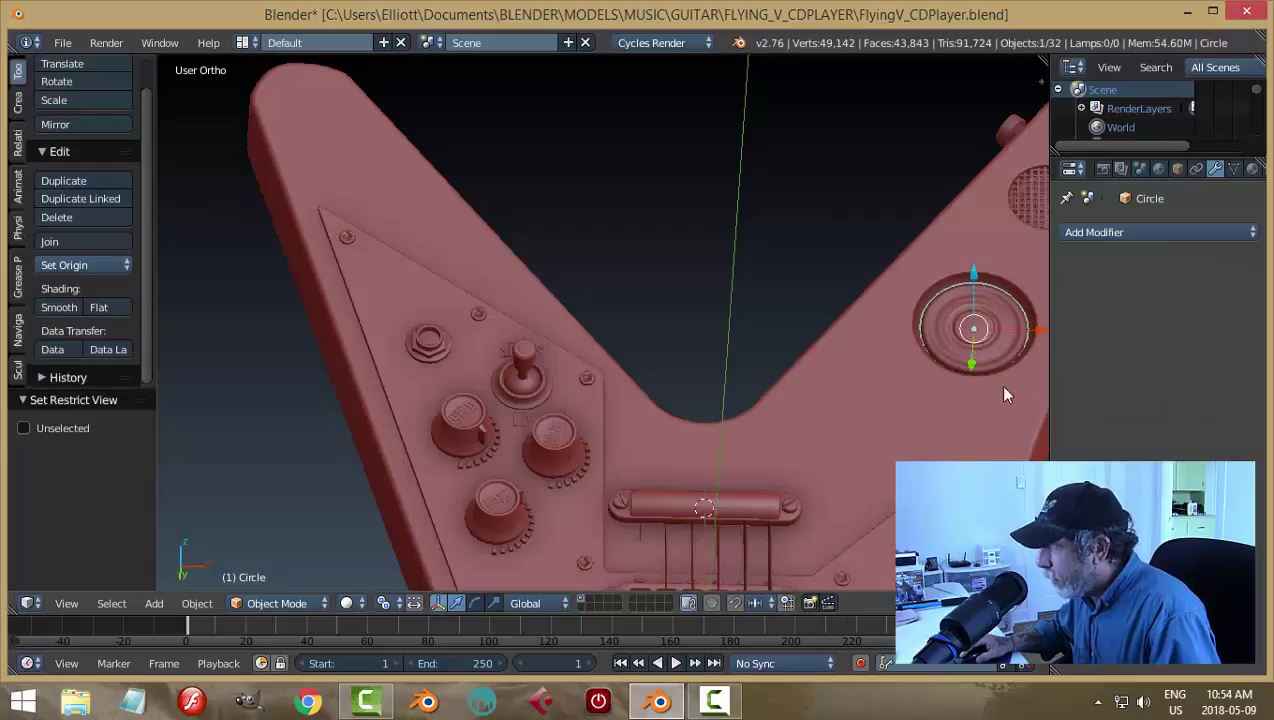
middle_click_drag(1004, 390, 856, 424, "shift")
scroll(856, 424, "up", 3)
right_click(857, 385, "shift")
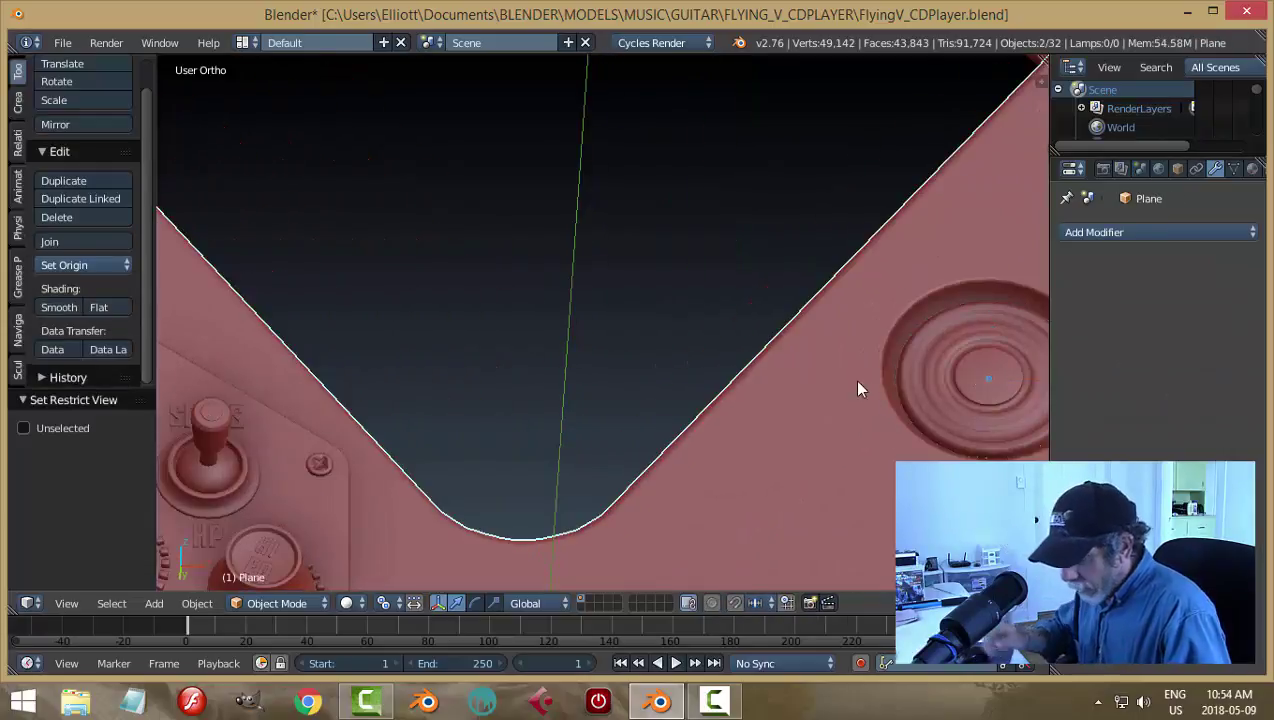
key("ctrl+j")
scroll(871, 384, "down", 3)
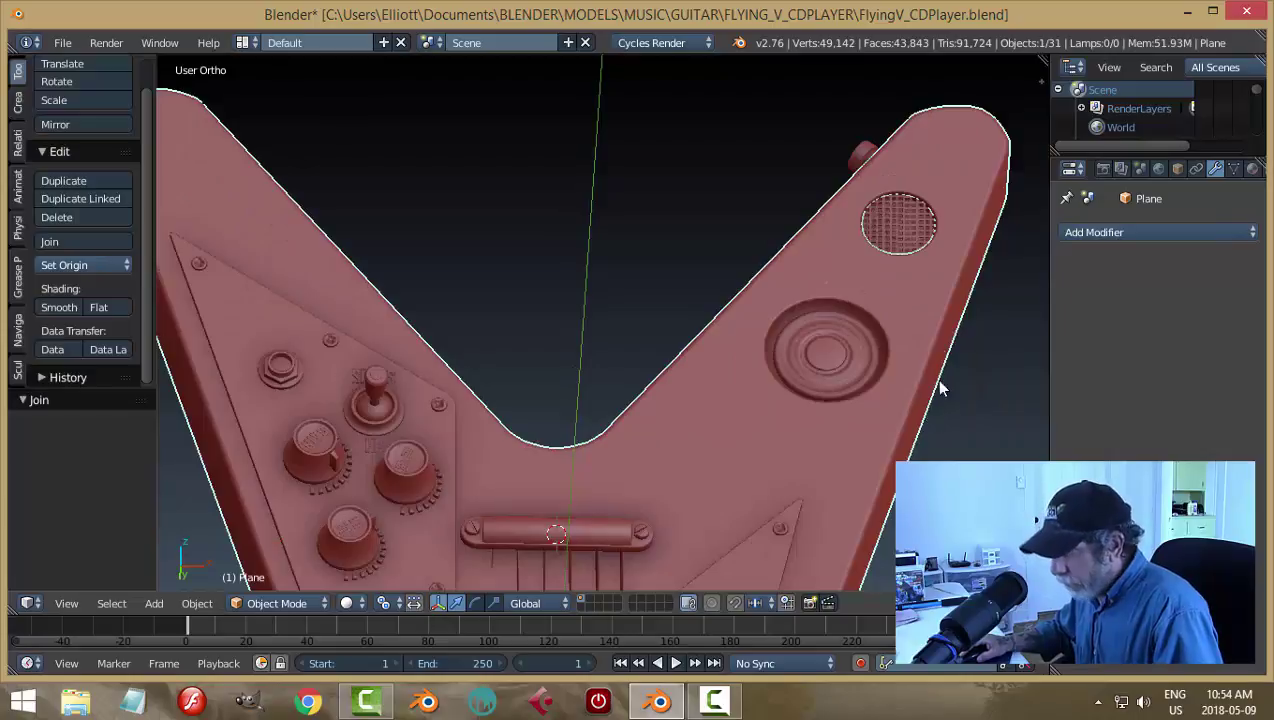
Step: Hide the smaller speaker grille, select the cone behind it, and undo back to before the larger cone was joined
middle_click_drag(922, 404, 904, 232)
right_click(904, 232)
key("h")
right_click(899, 228)
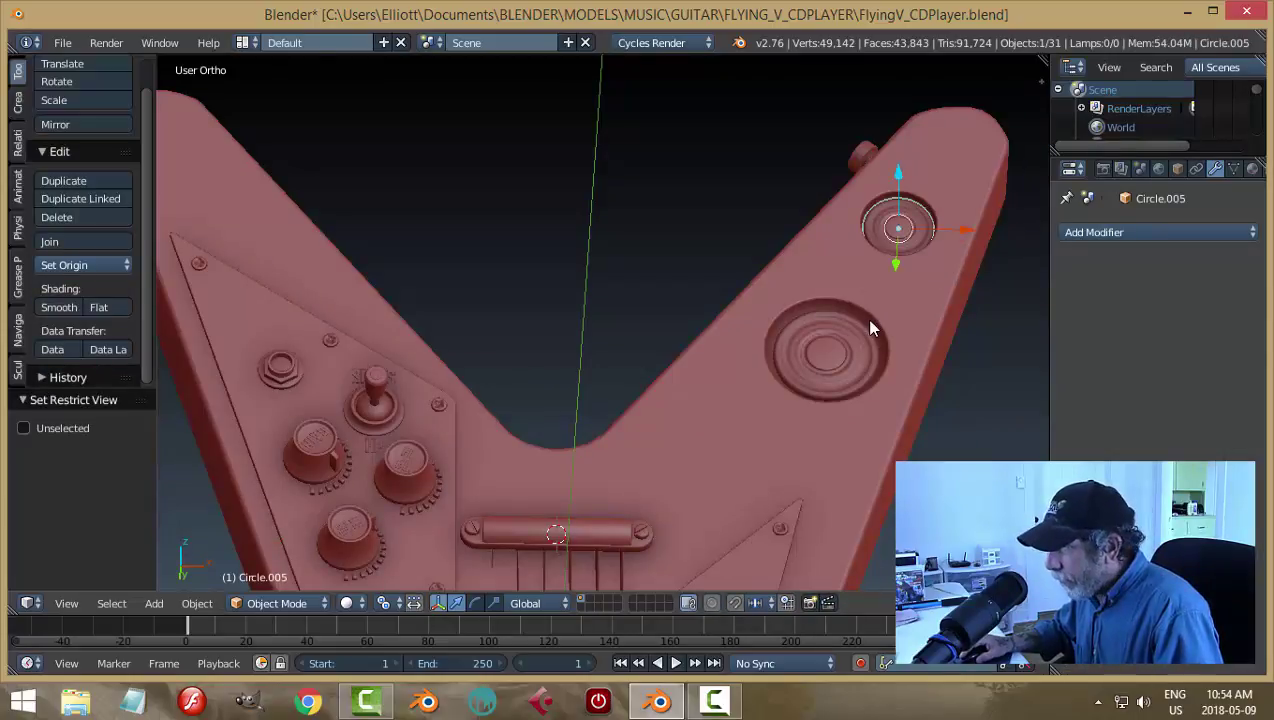
key("a")
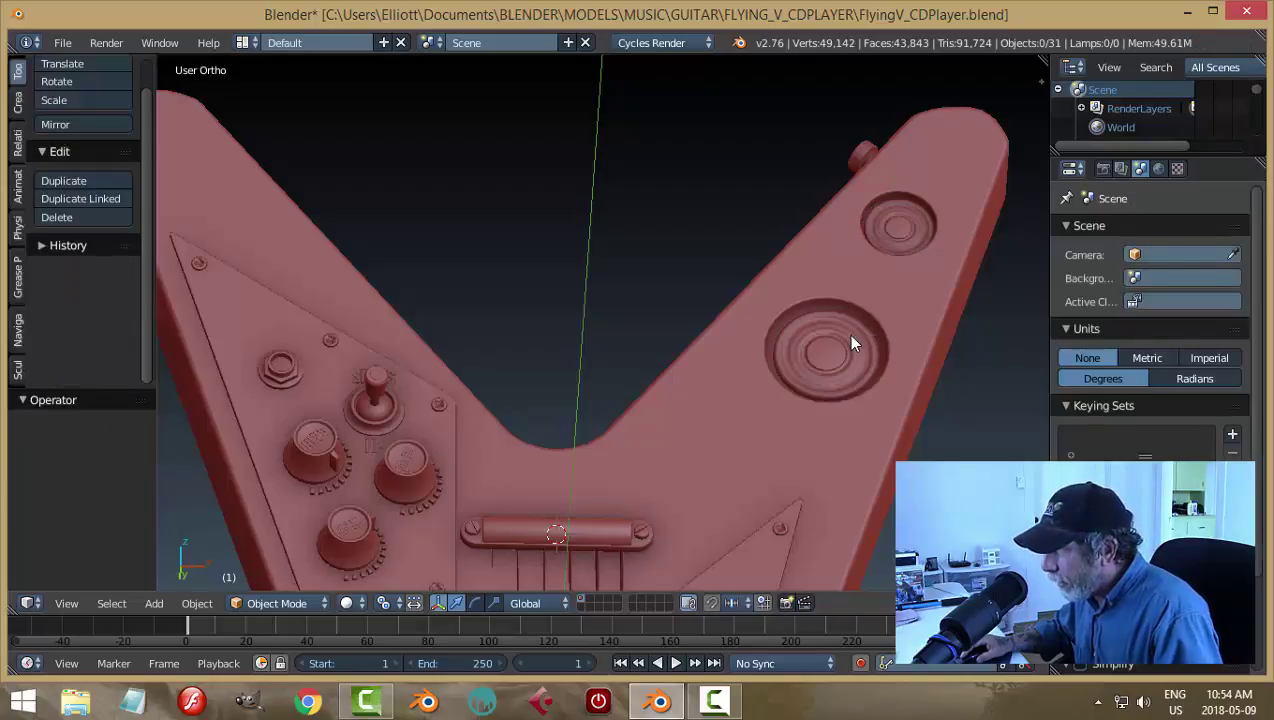
key("alt+h")
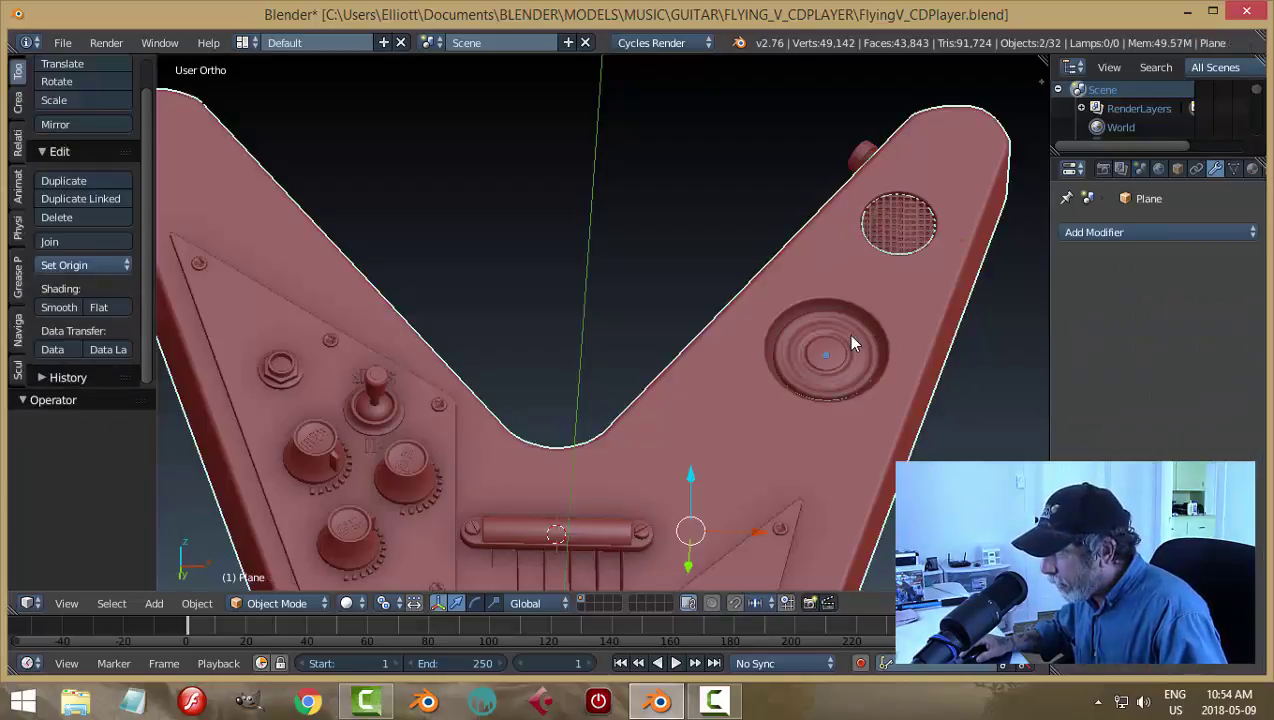
Step: Scale the larger speaker cone up by about 1.07 with the Y axis locked so it fills its recess
right_click(851, 355)
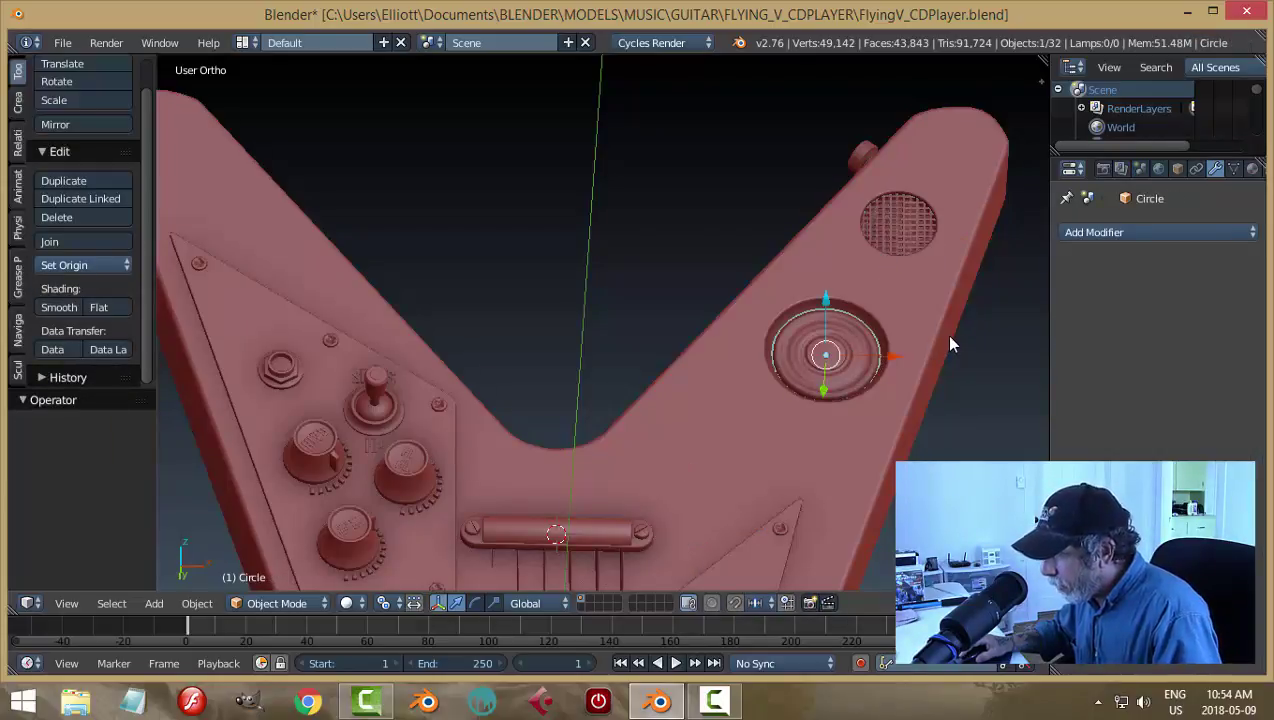
key("KP_1")
middle_click_drag(958, 380, 815, 435, "shift")
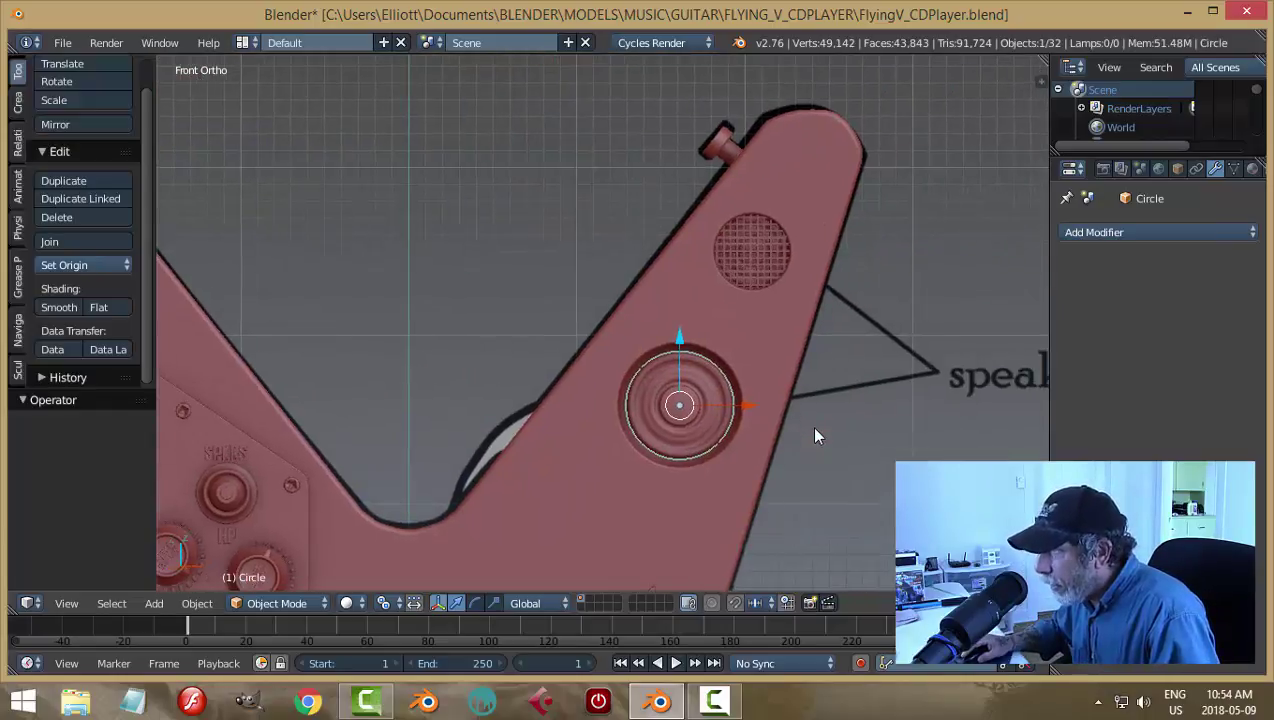
scroll(815, 435, "up", 2)
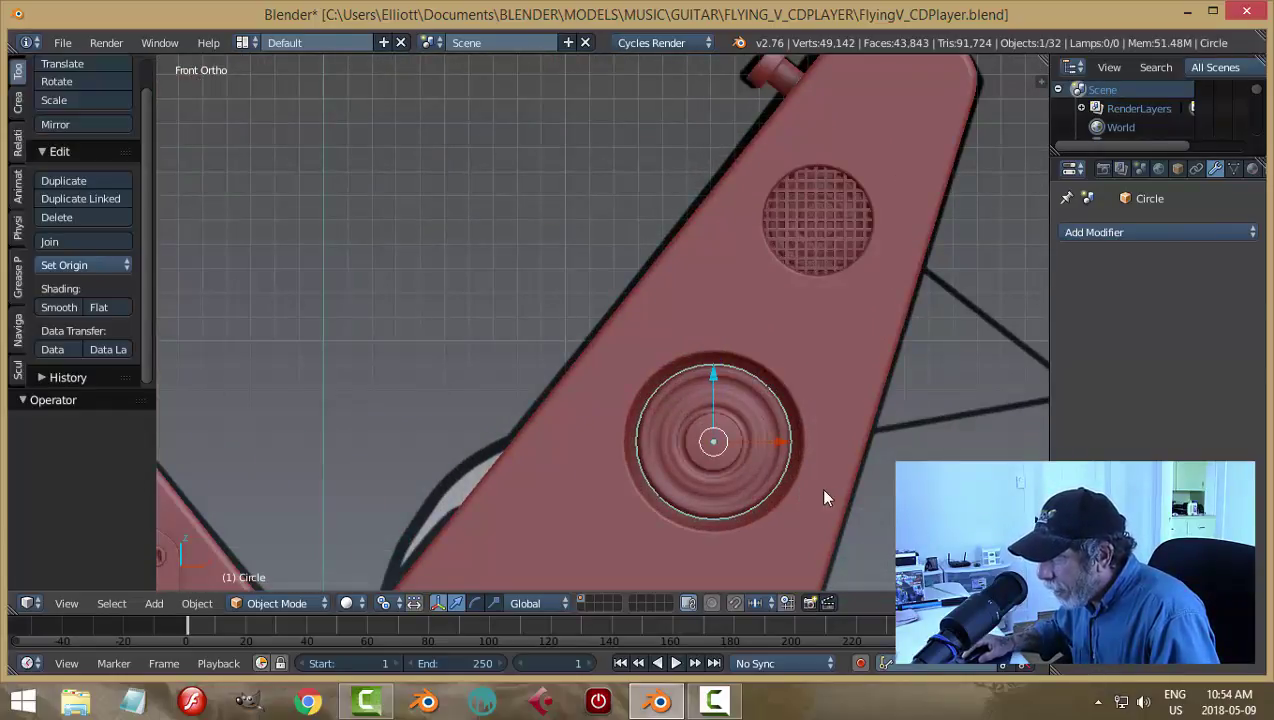
middle_click_drag(782, 535, 783, 408)
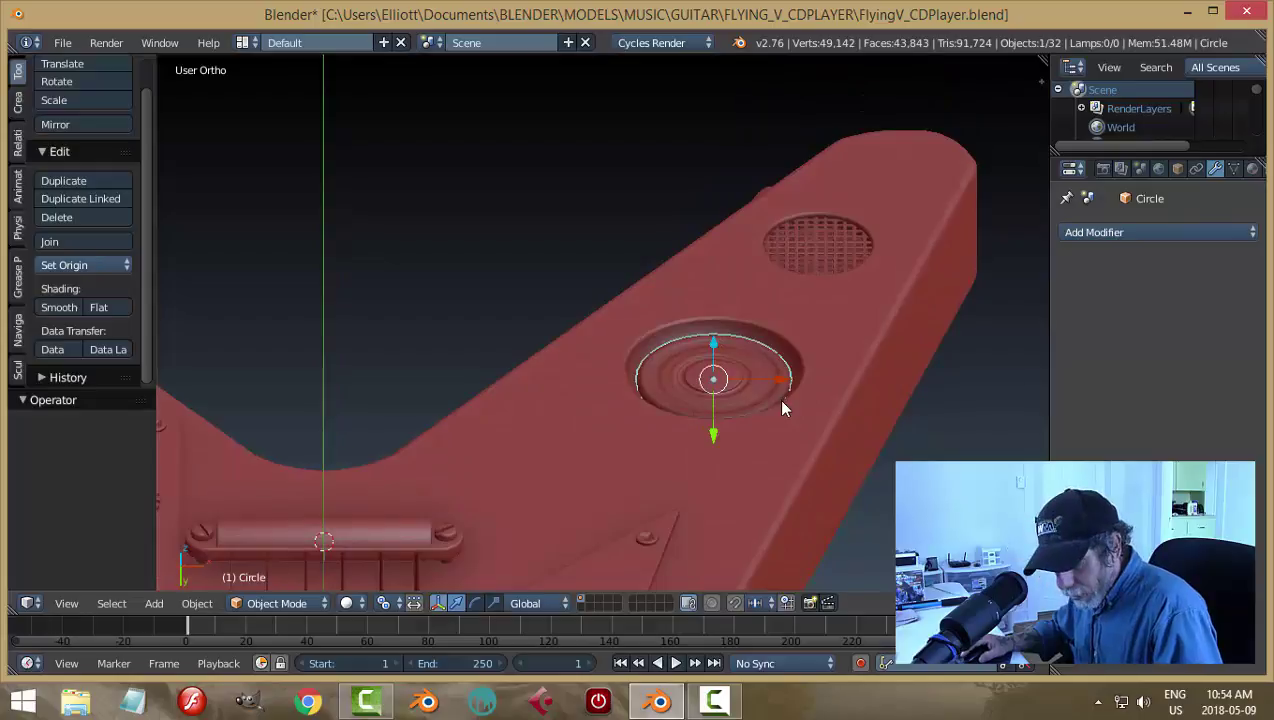
key("s")
key("shift+y")
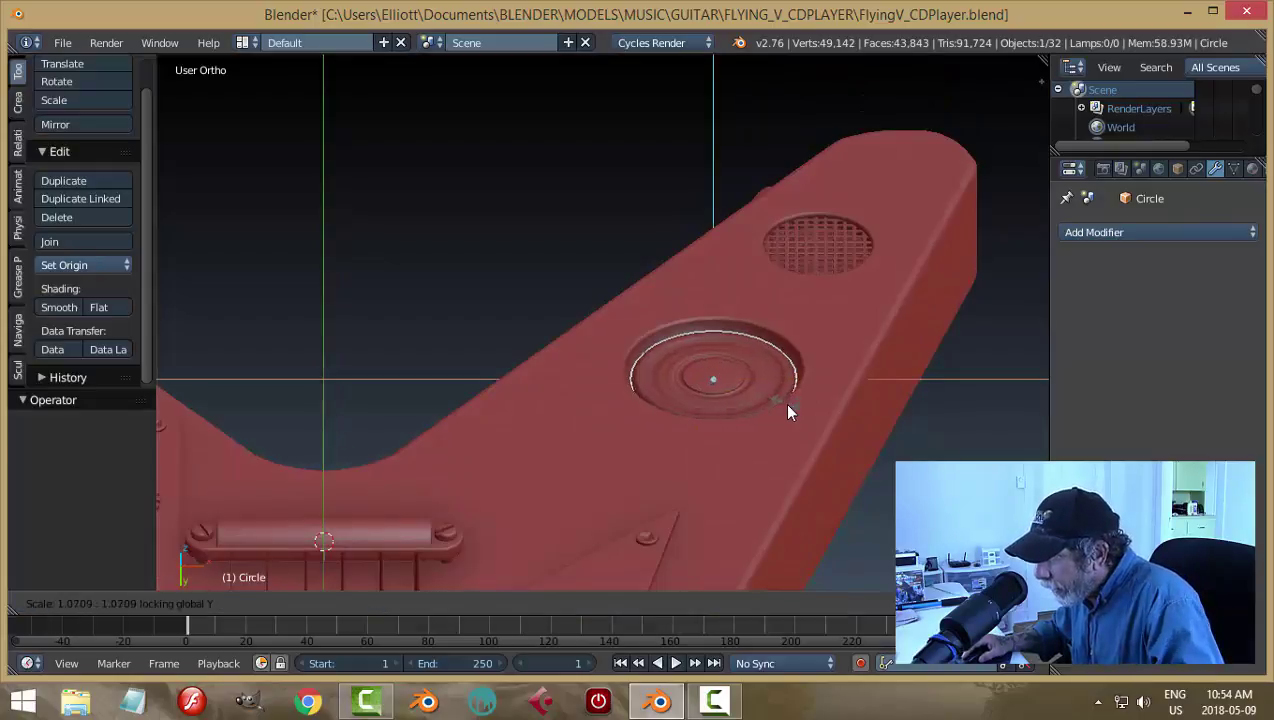
left_click(783, 402)
key("a")
middle_click_drag(826, 385, 864, 427)
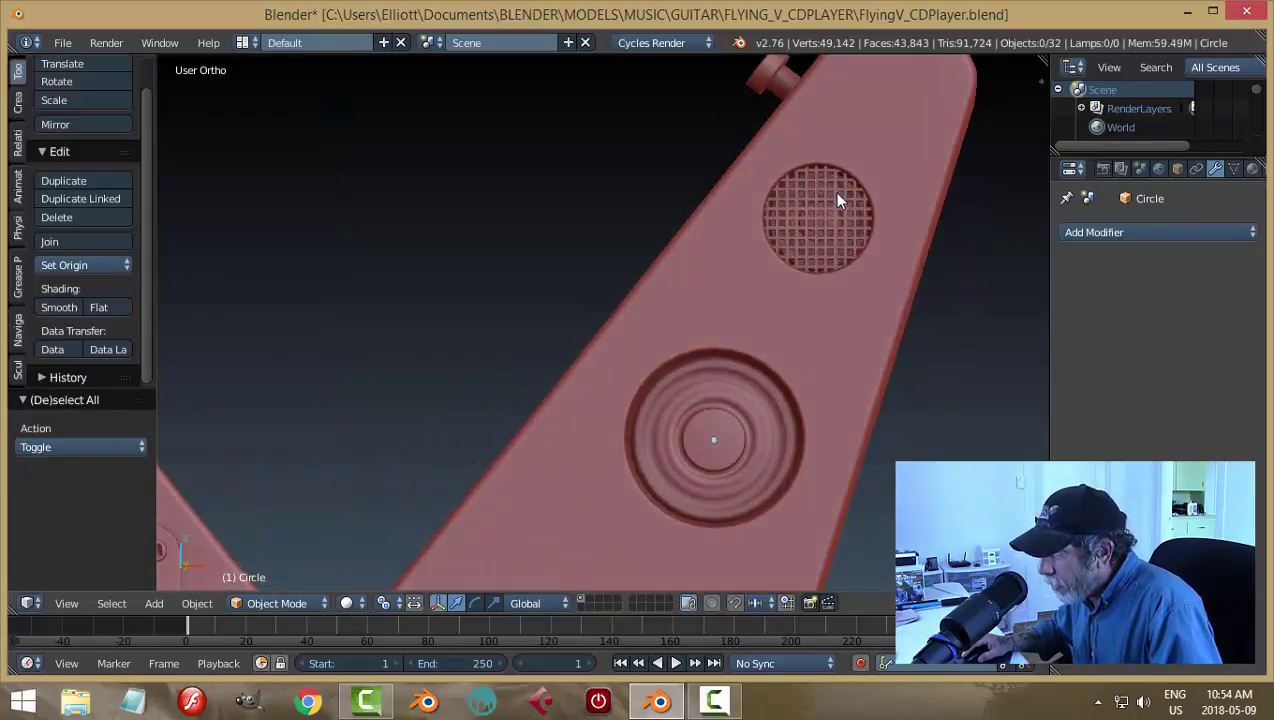
Step: Save over the existing FlyingV_CDPlayer.blend file and join the enlarged larger speaker cone to the guitar body
key("ctrl+s")
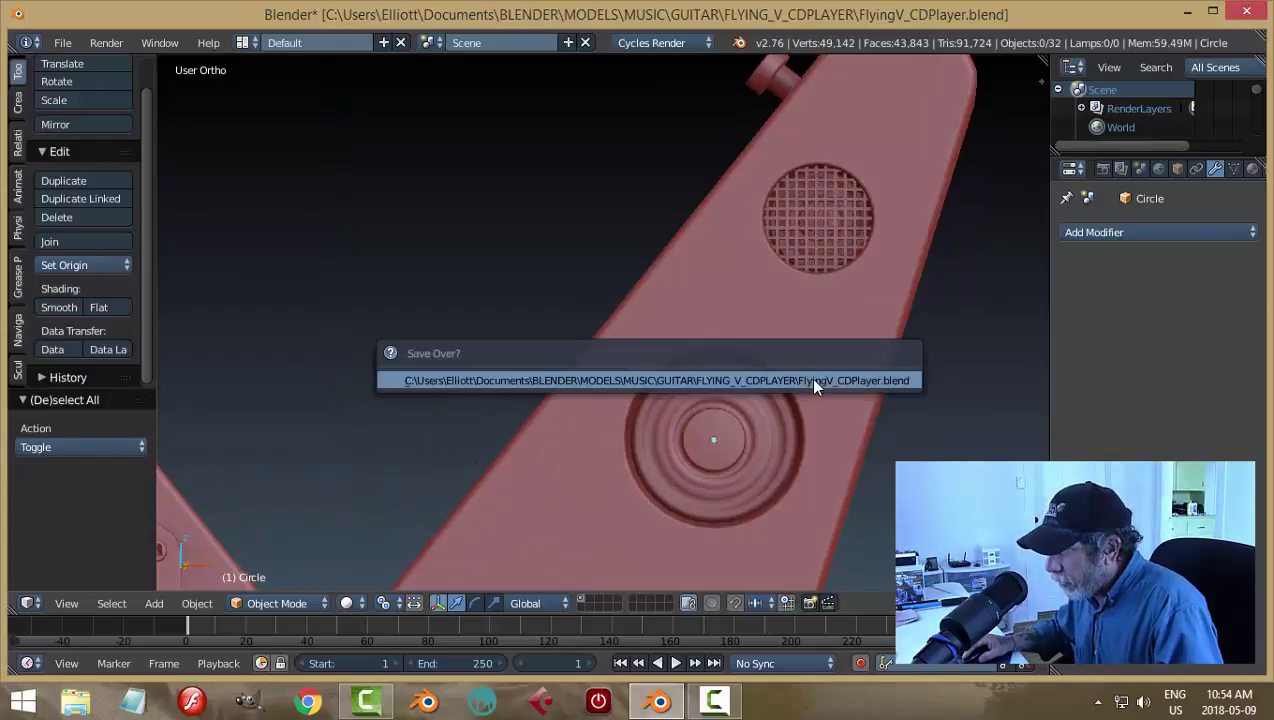
left_click(809, 377)
right_click(741, 313)
key("ctrl+j")
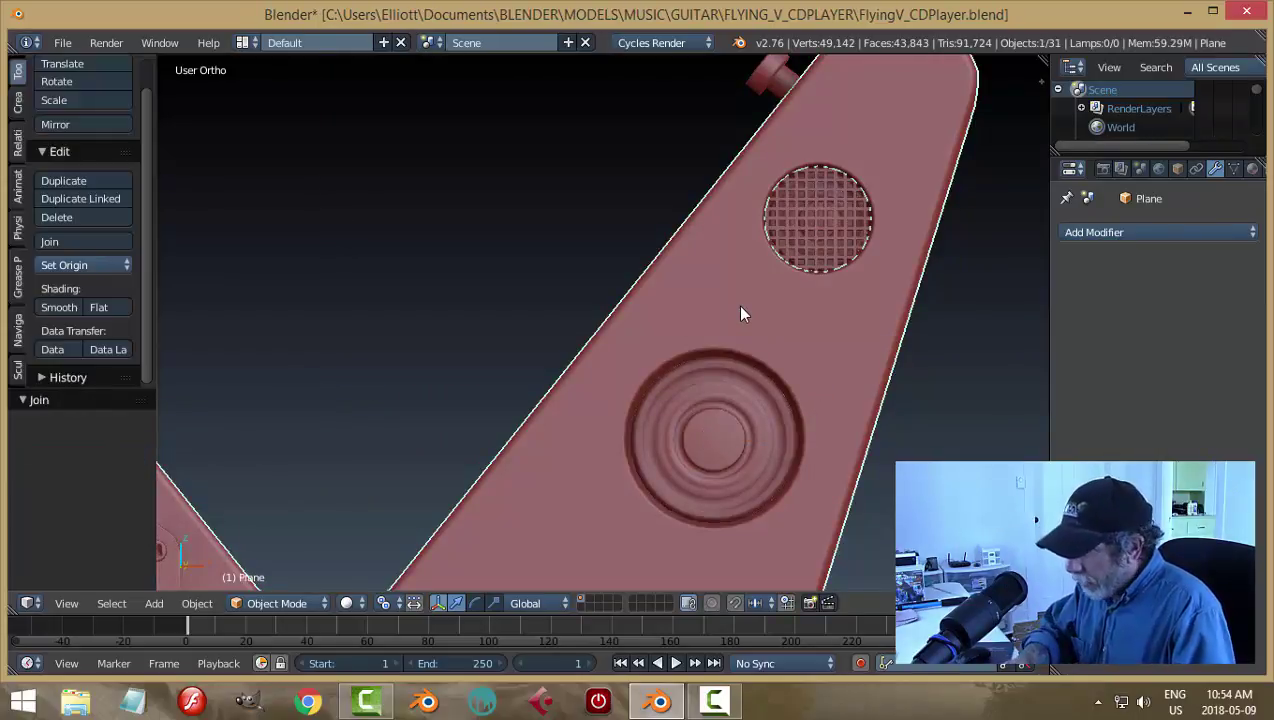
Step: Hide the smaller speaker grille and join the cone behind it to the guitar body
right_click(808, 219)
key("h")
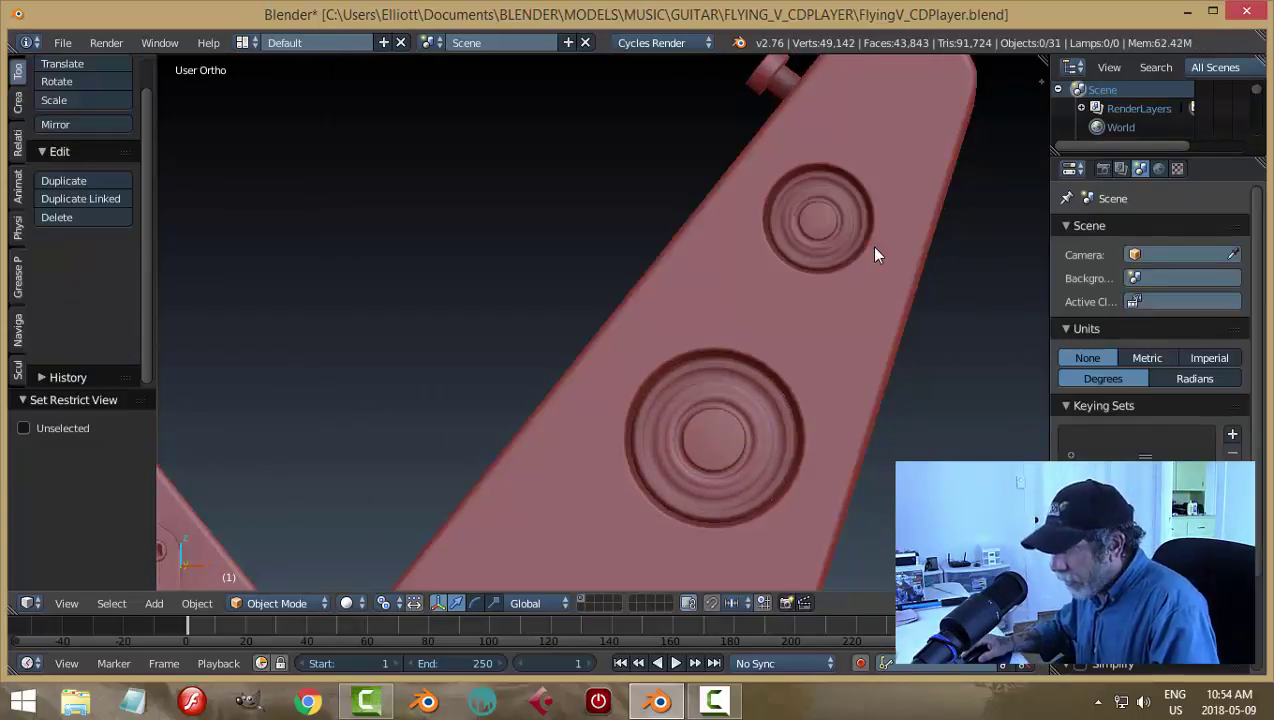
right_click(843, 234)
right_click(733, 282)
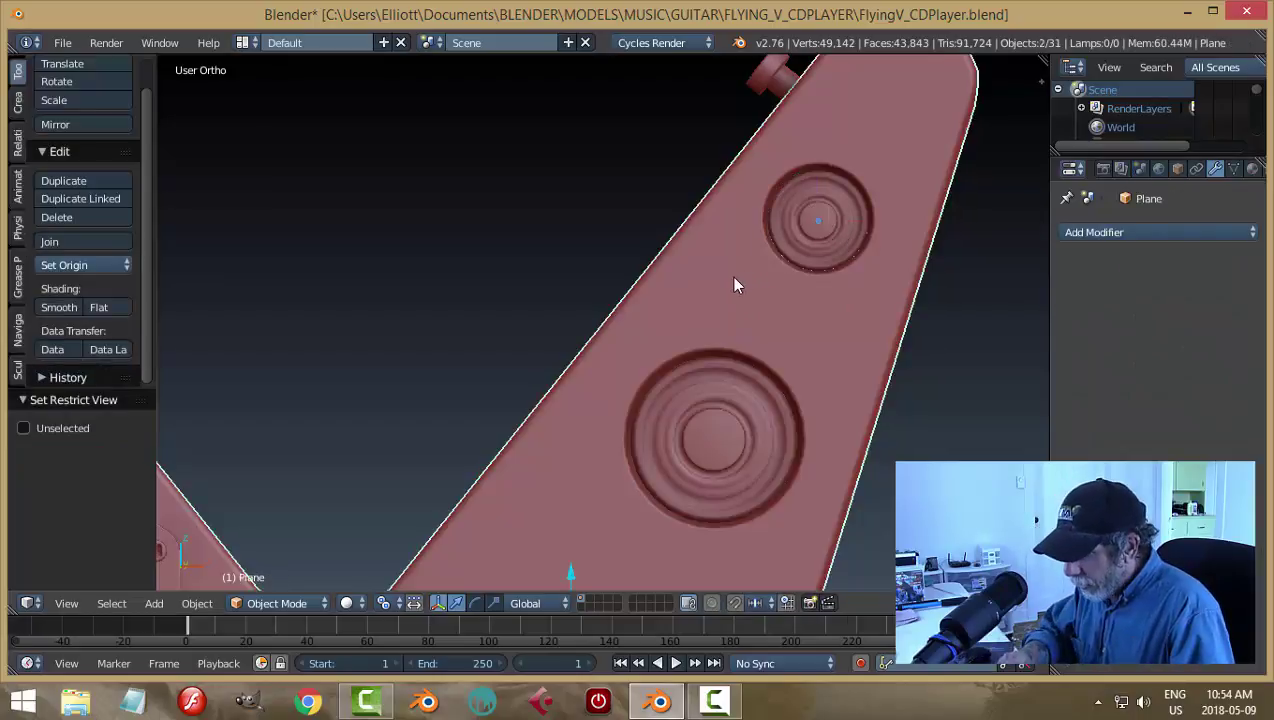
key("ctrl+j")
Step: Join the strap button near the tip of the right wing to the guitar body
right_click(773, 85)
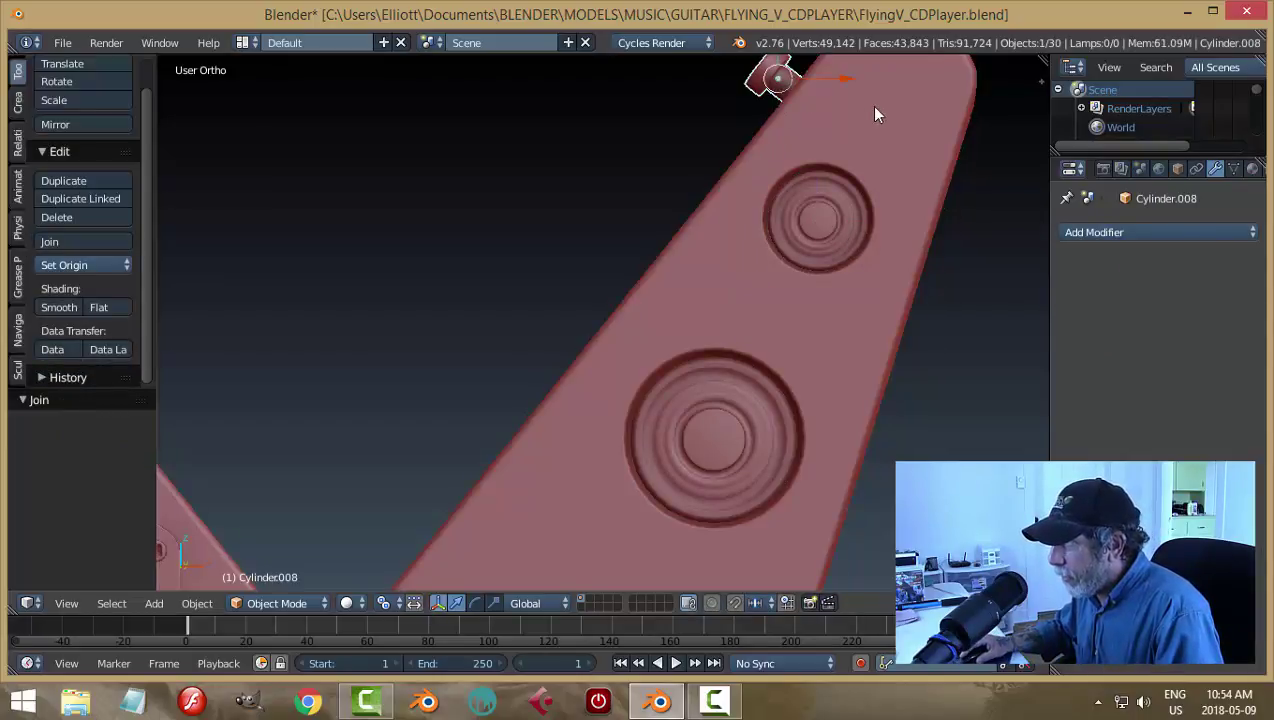
right_click(870, 106, "shift")
key("ctrl+j")
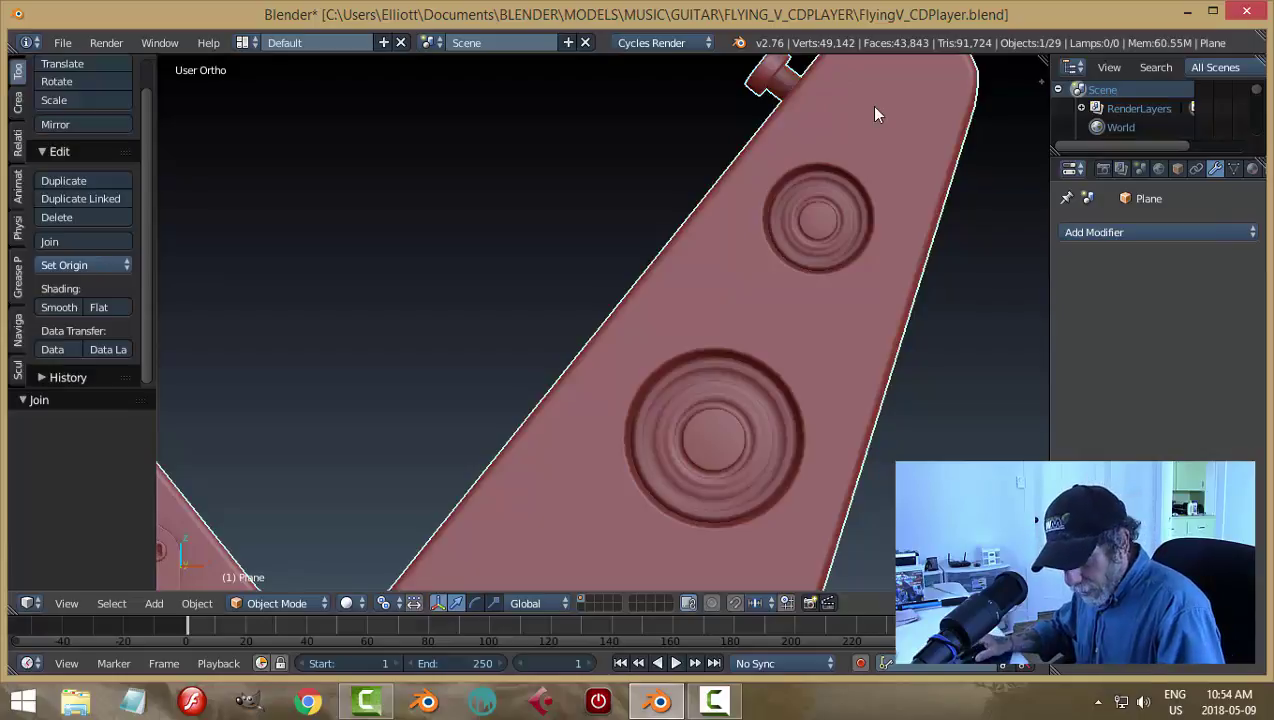
Step: Unhide both speaker grilles and join them to the guitar body
key("alt+h")
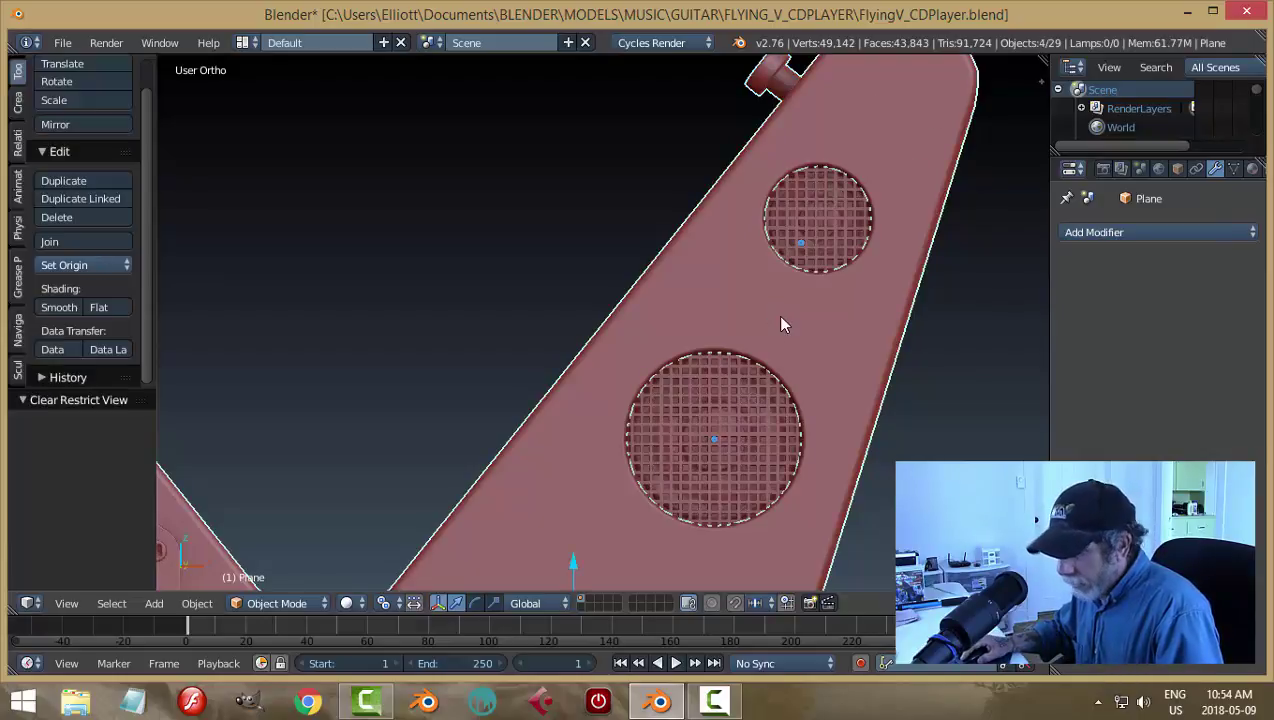
key("a")
right_click(766, 382)
right_click(815, 262, "shift")
right_click(712, 275, "shift")
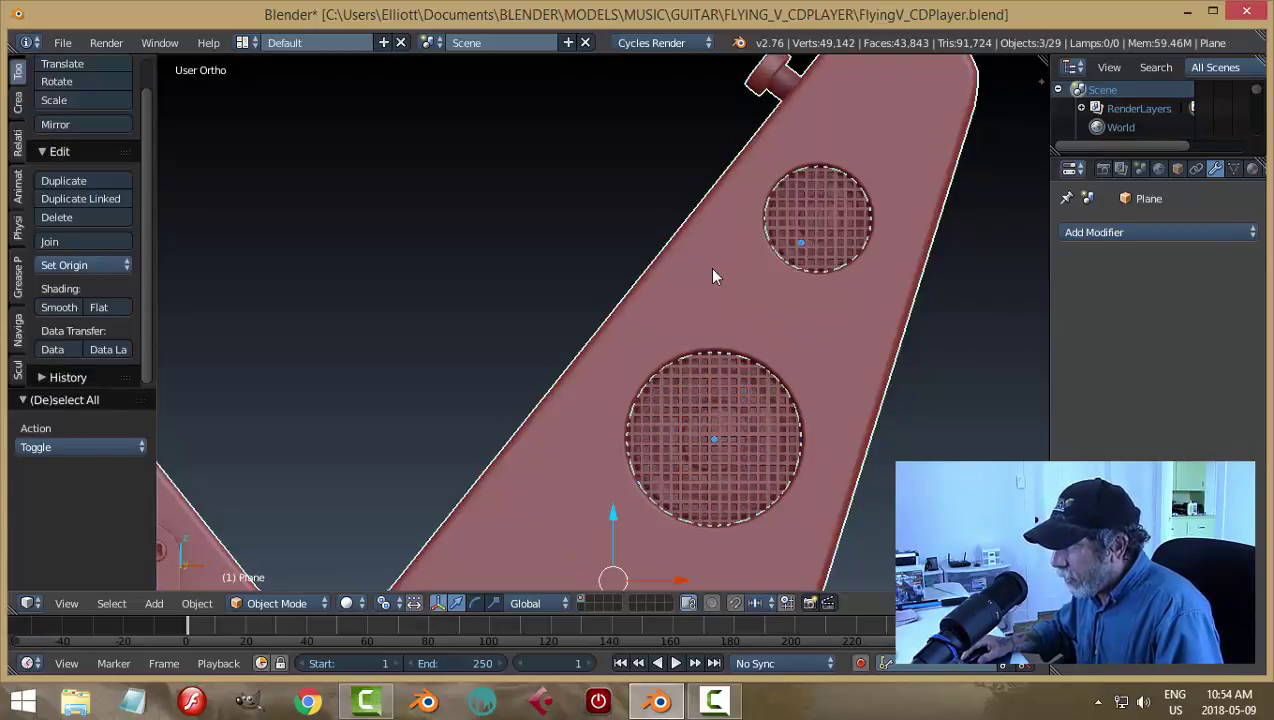
key("ctrl+j")
Step: Save the model over the existing FlyingV_CDPlayer.blend file
key("ctrl+s")
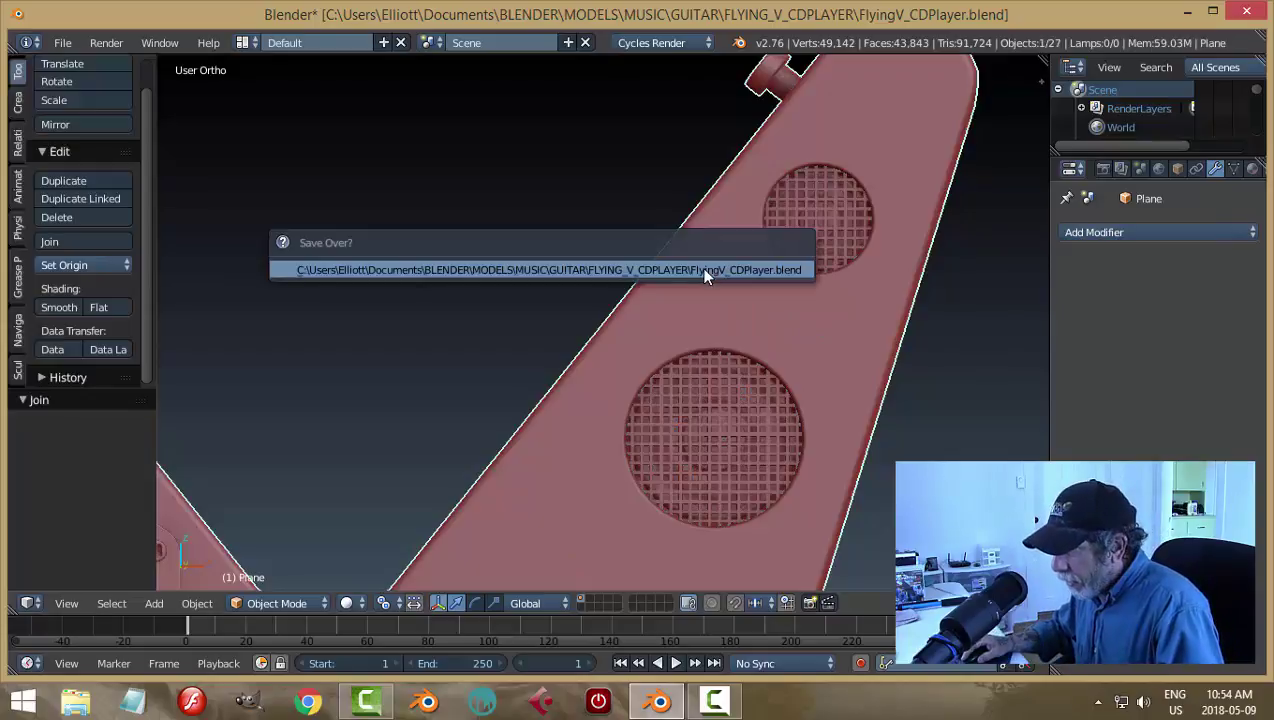
left_click(704, 268)
Step: Extrude the front face of the upper pickup's base plate in place without moving it, and return to Object Mode
scroll(746, 312, "down", 6)
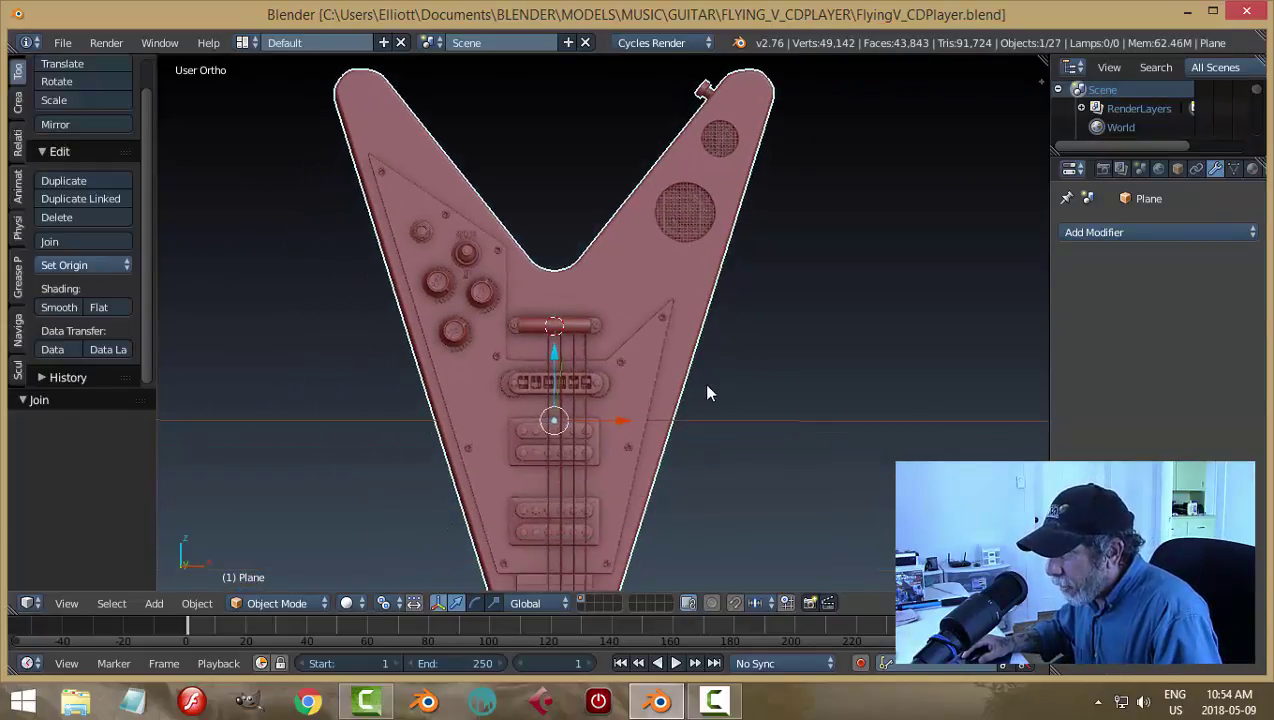
scroll(706, 393, "up", 5)
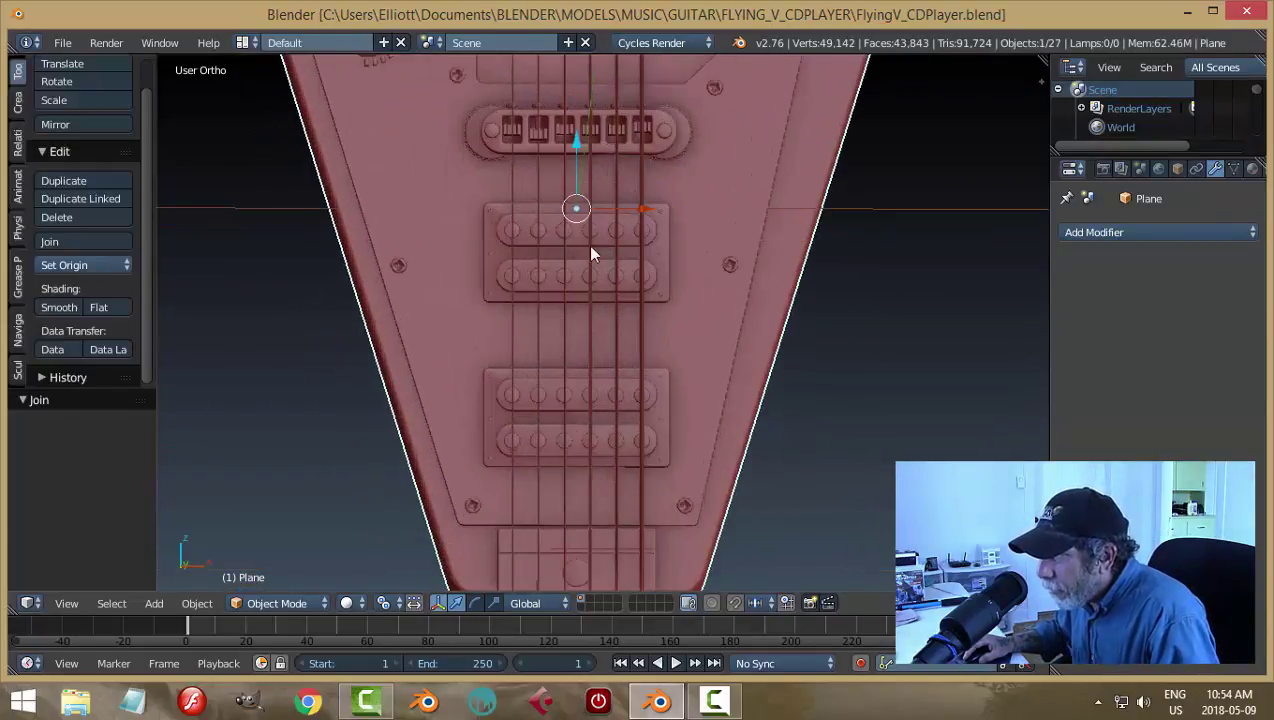
right_click(500, 231)
scroll(727, 303, "up", 3)
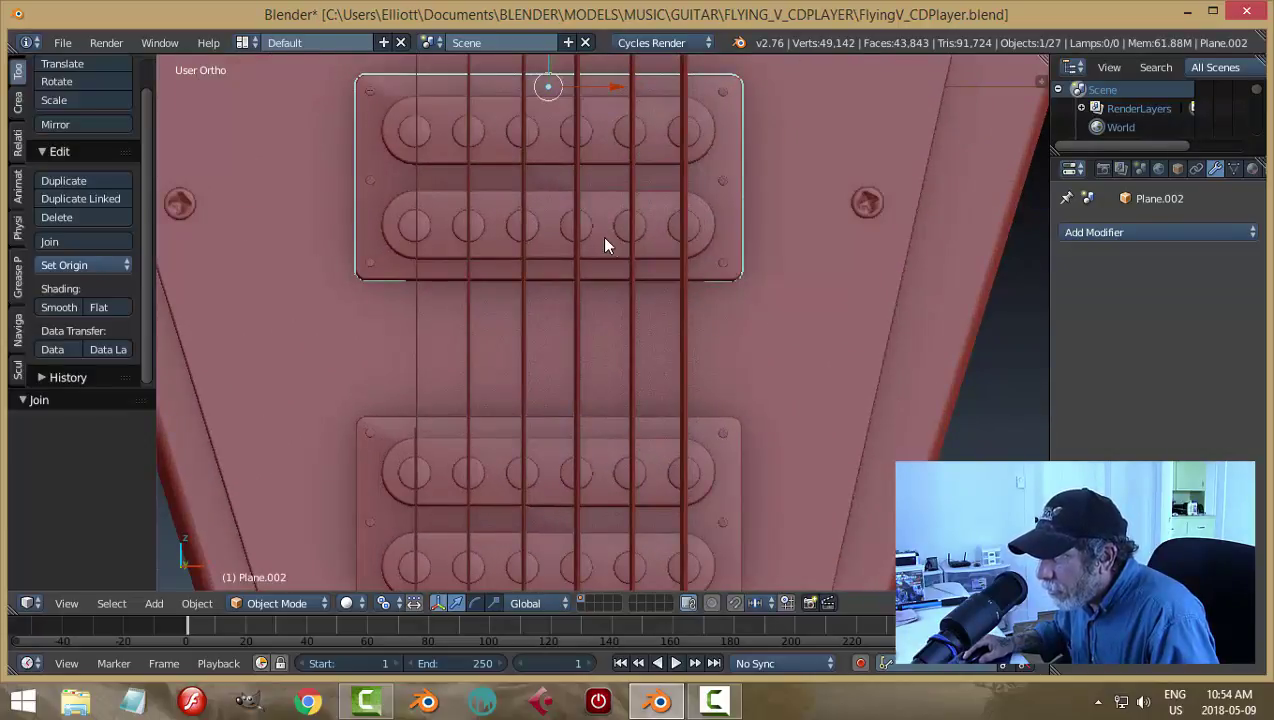
key("Tab")
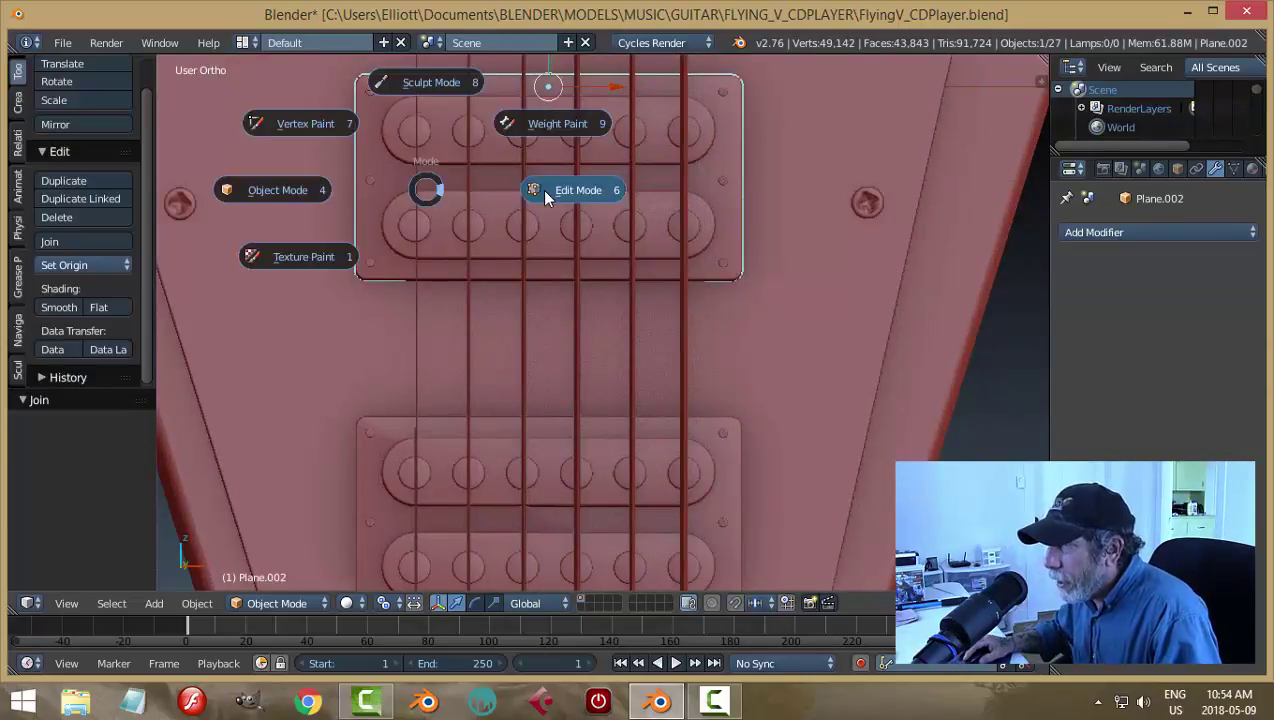
left_click(545, 190)
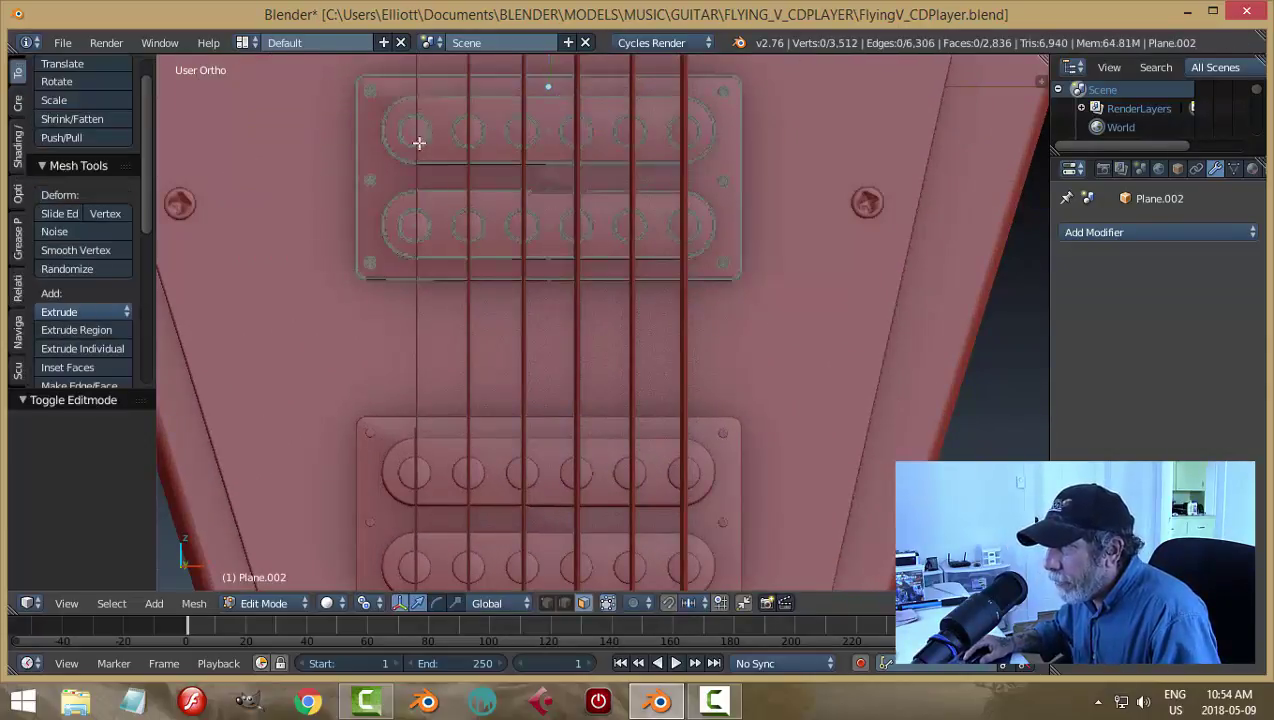
key("e")
right_click(754, 210)
key("a")
key("Tab")
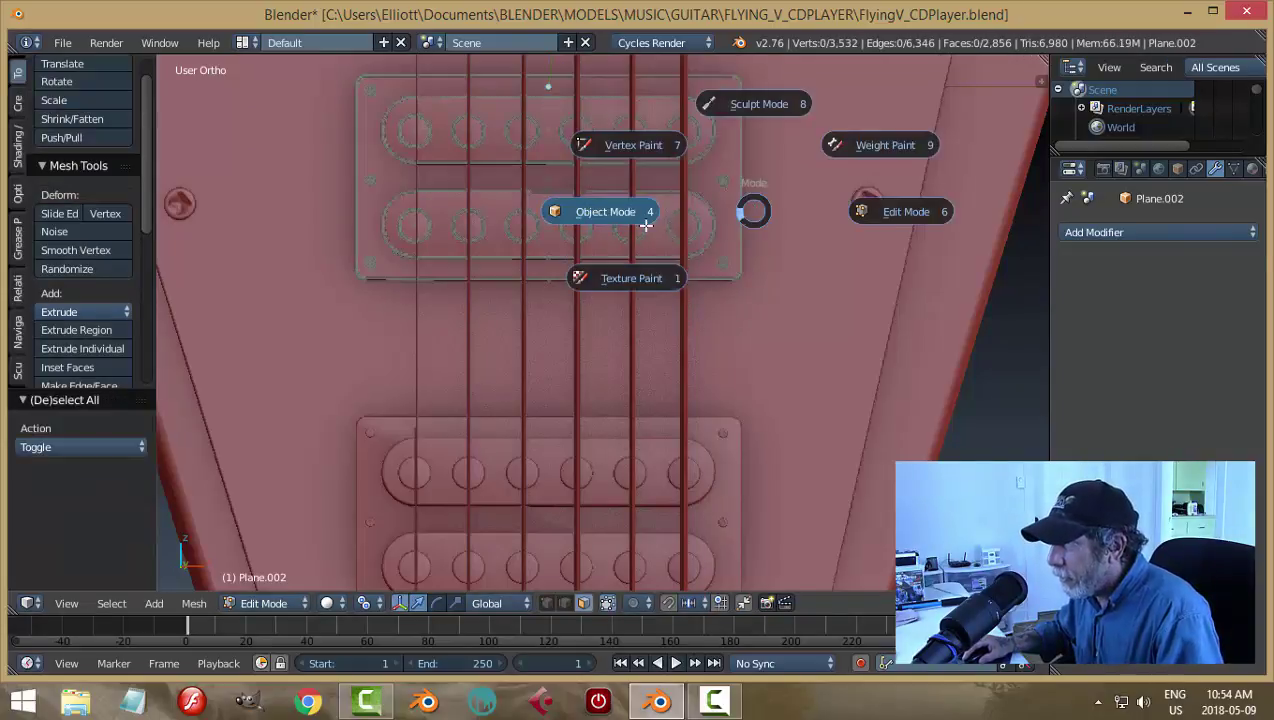
left_click(646, 226)
Step: Join the upper pickup to the guitar body
right_click(702, 122)
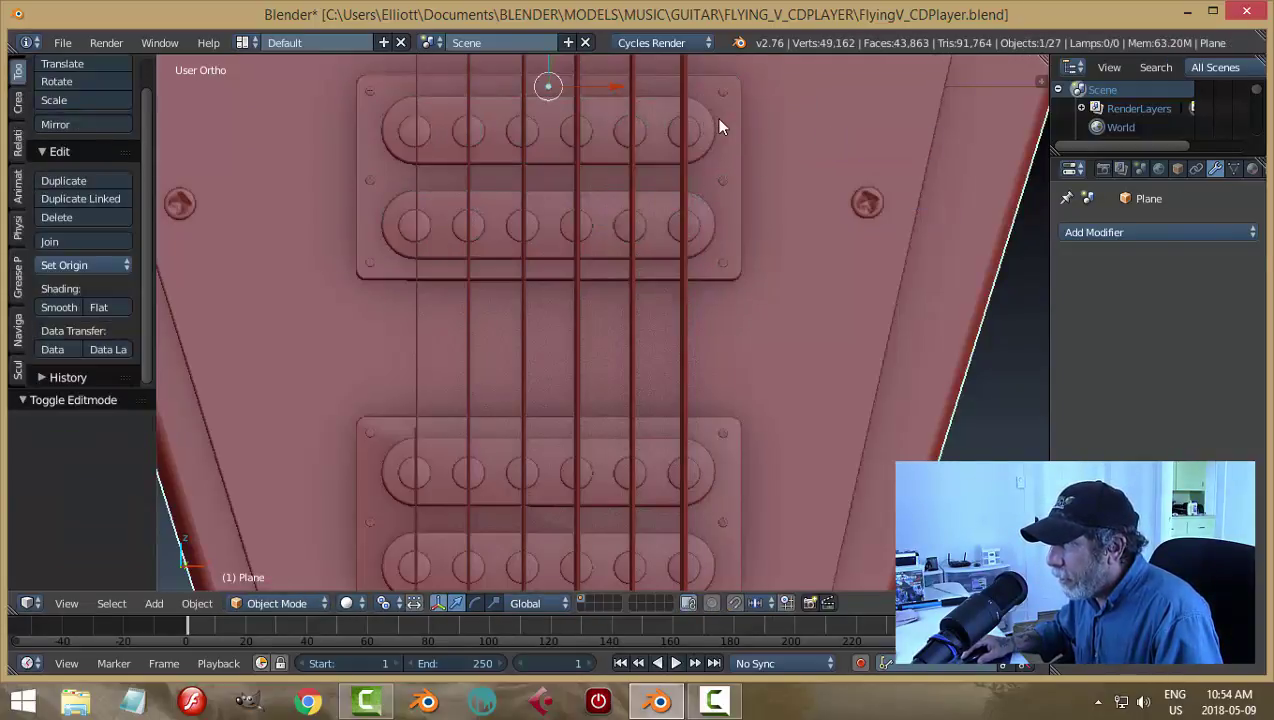
right_click(720, 96)
right_click(720, 94)
right_click(694, 128)
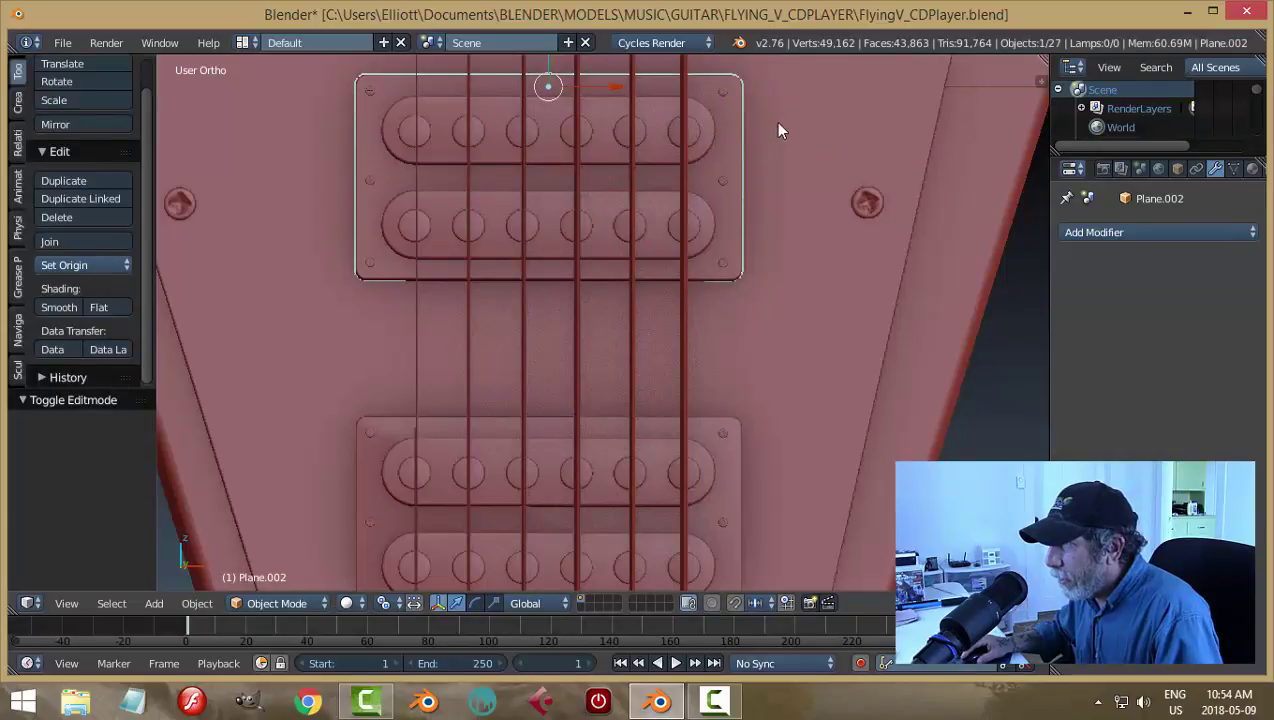
middle_click_drag(779, 283, 764, 109)
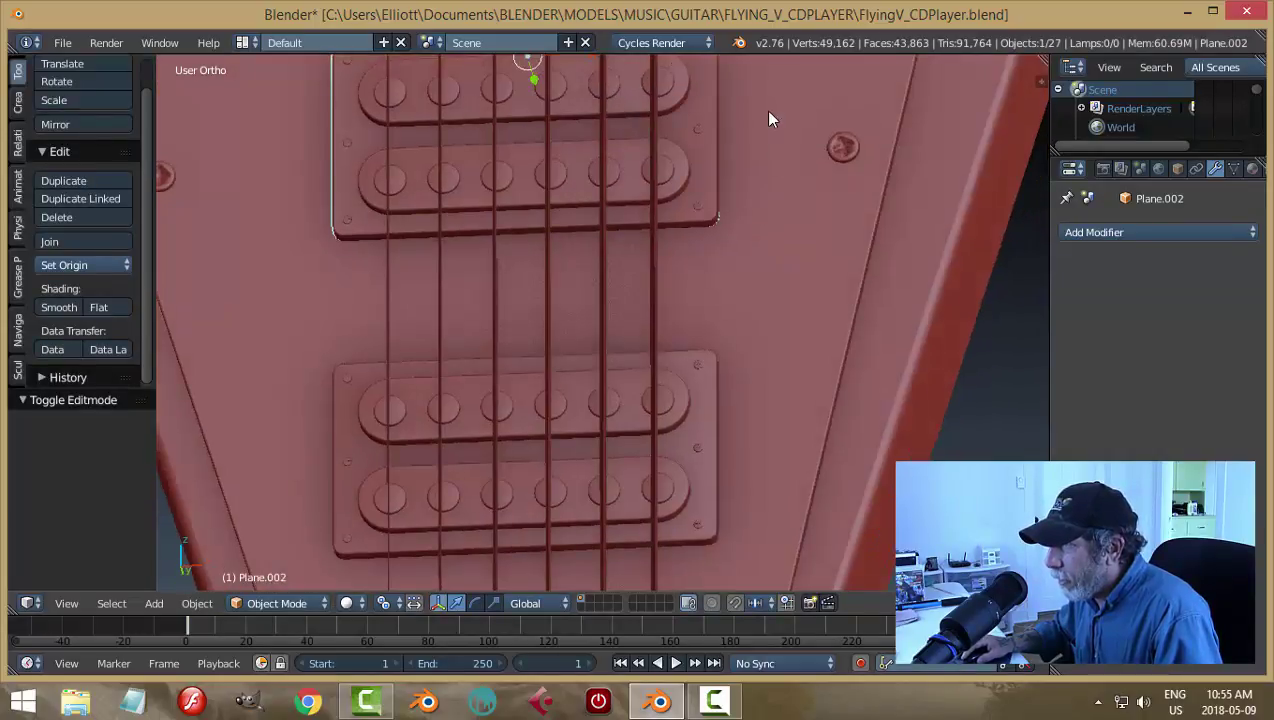
right_click(763, 110, "shift")
key("ctrl+j")
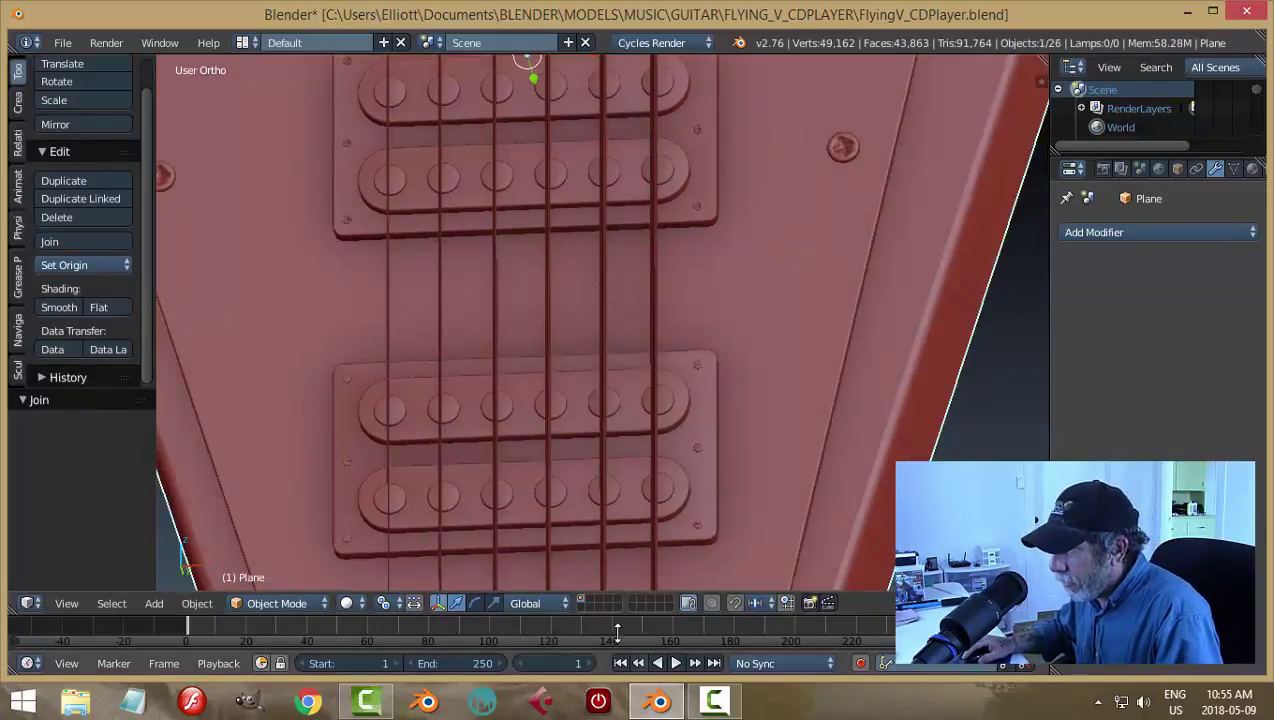
Step: Extrude the front face of the lower pickup's base plate in place without moving it
right_click(688, 418)
key("Tab")
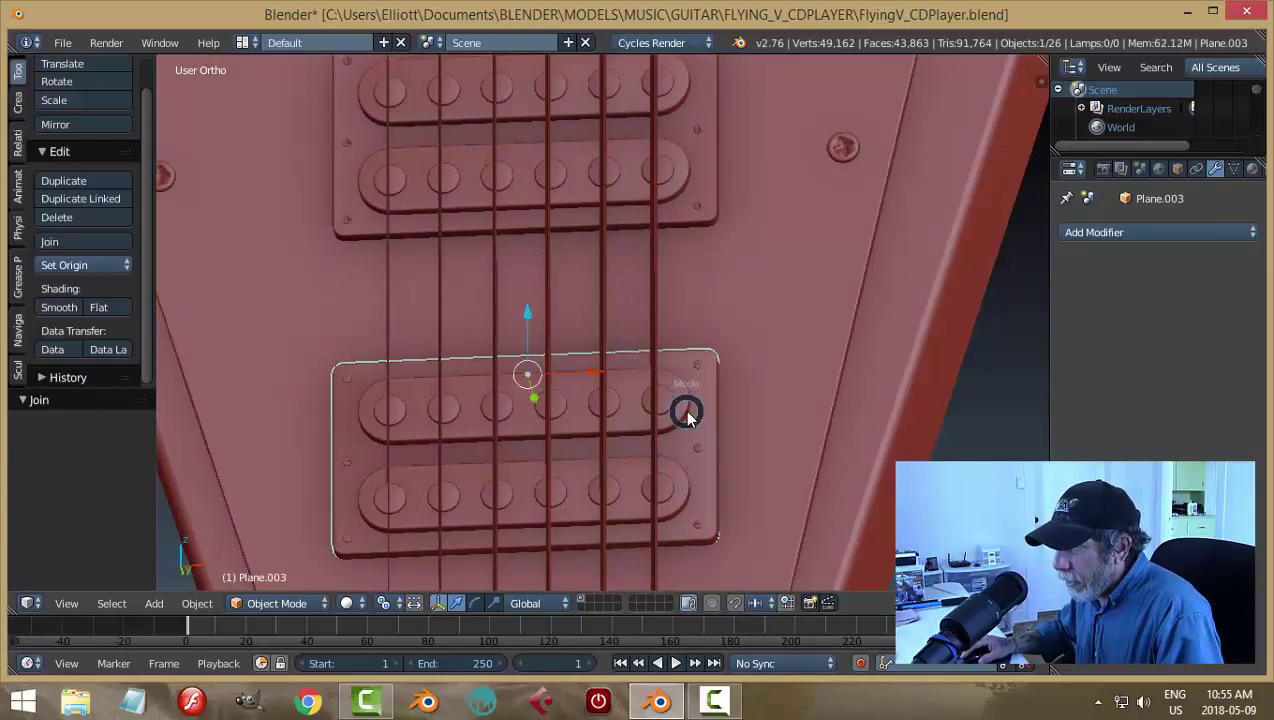
left_click(808, 411)
right_click(370, 418)
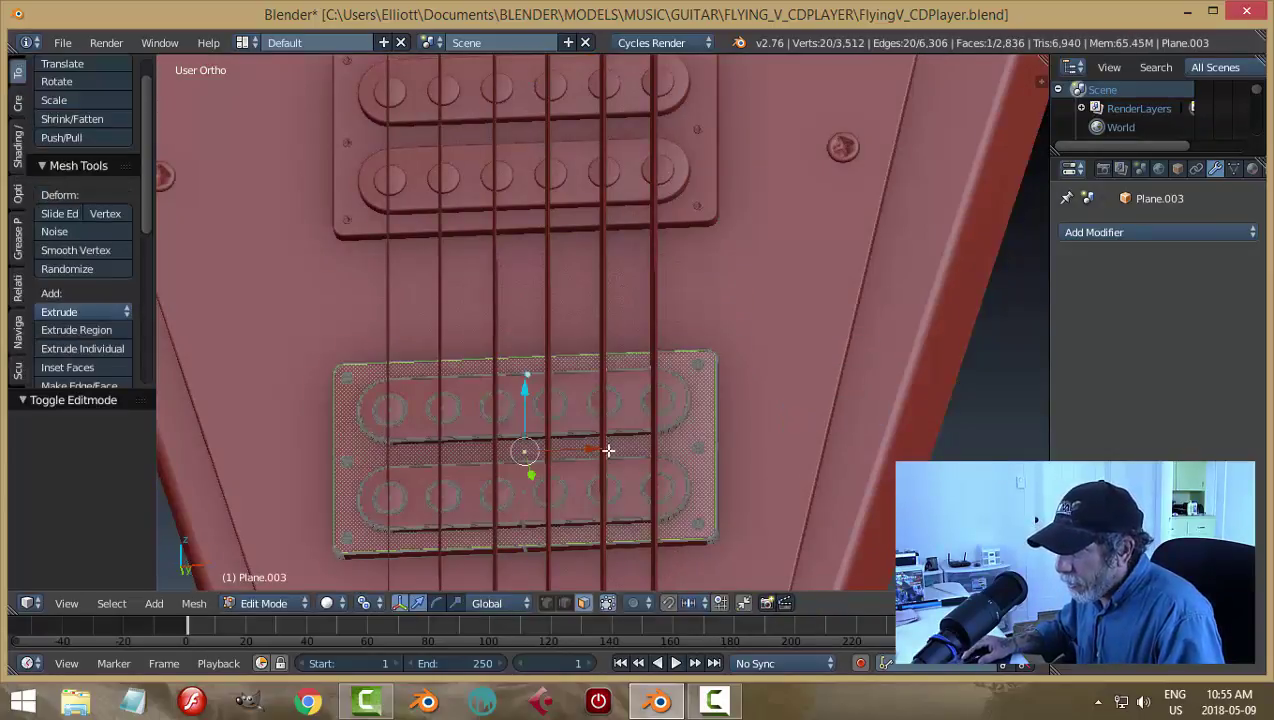
key("e")
right_click(611, 449)
key("a")
key("Tab")
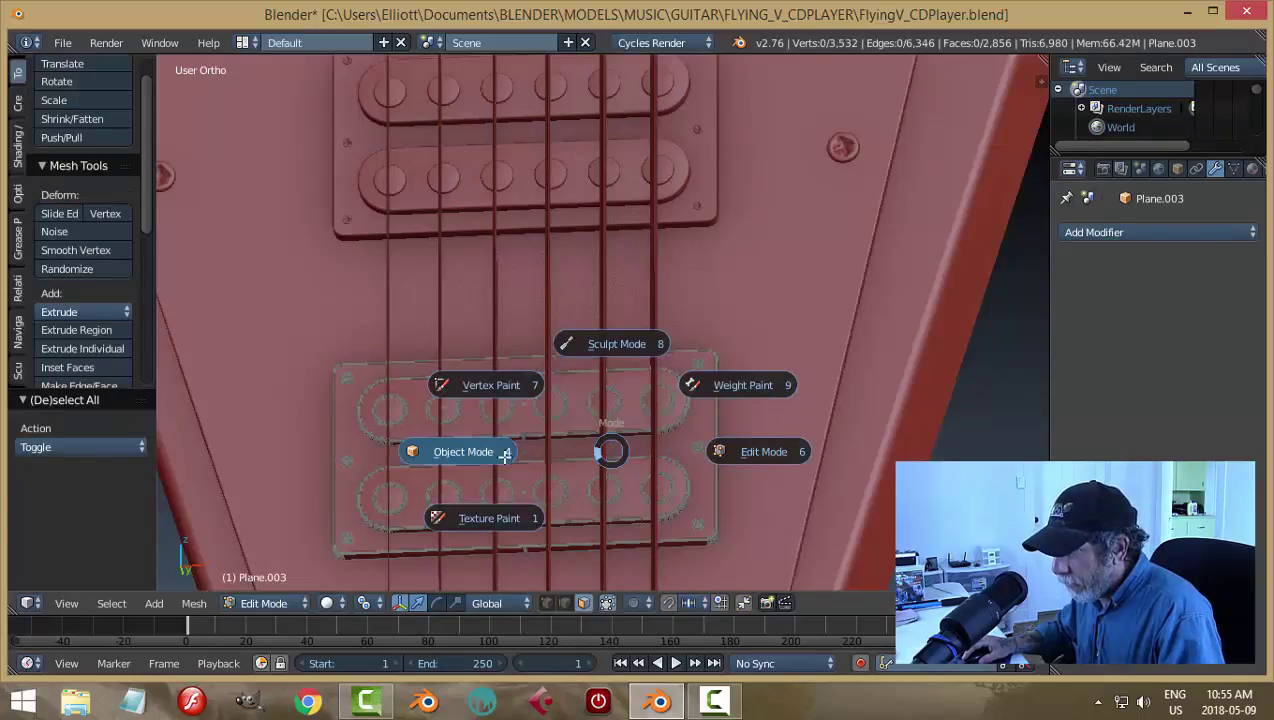
Step: Return to Object Mode and join the lower pickup to the guitar body
left_click(641, 450)
right_click(737, 323, "shift")
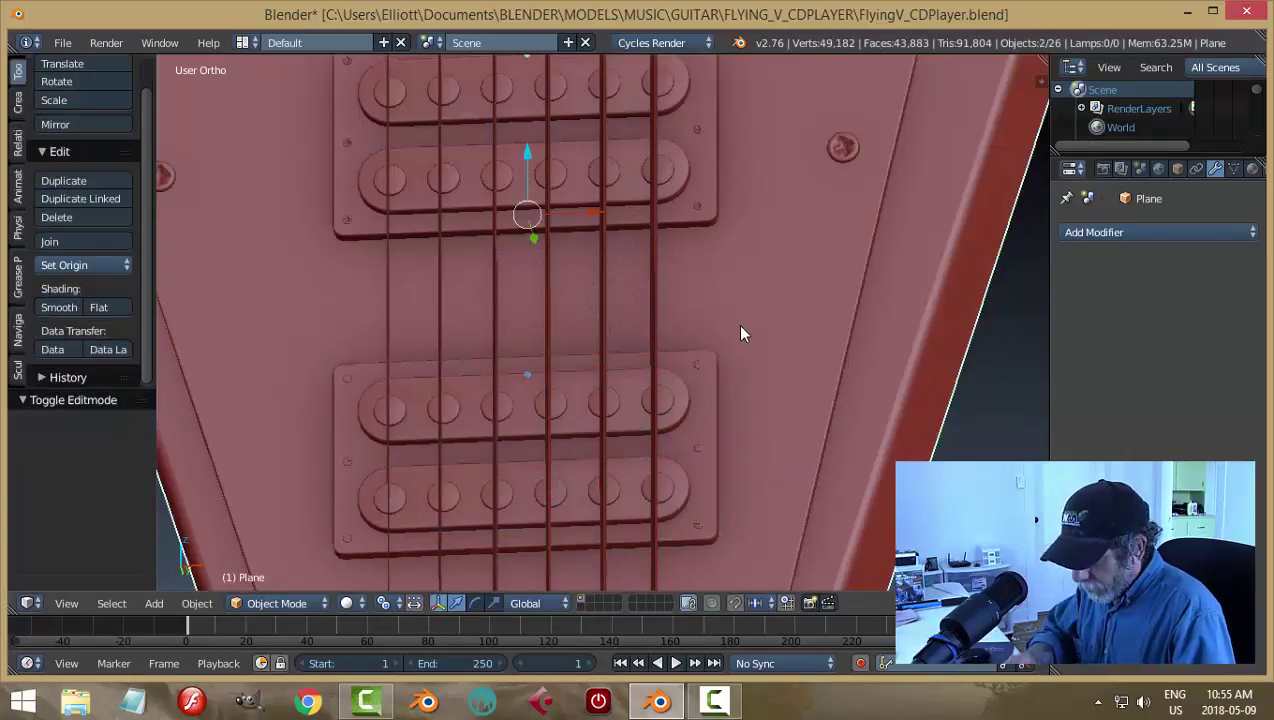
key("ctrl+j")
Step: Join the small rectangular plate below the pickguard, at the narrow end of the body, to the guitar body
scroll(714, 352, "down", 3)
scroll(715, 358, "down", 2)
middle_click_drag(698, 394, 630, 368)
right_click(453, 480)
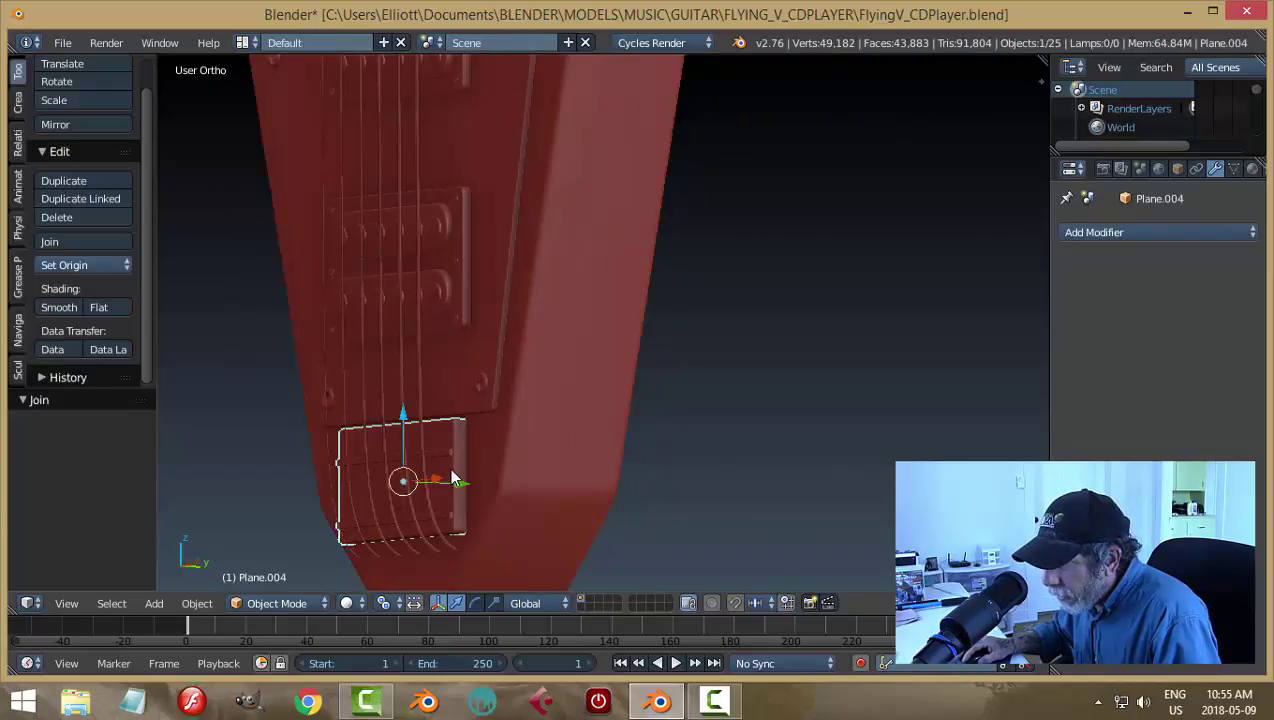
right_click(490, 456, "shift")
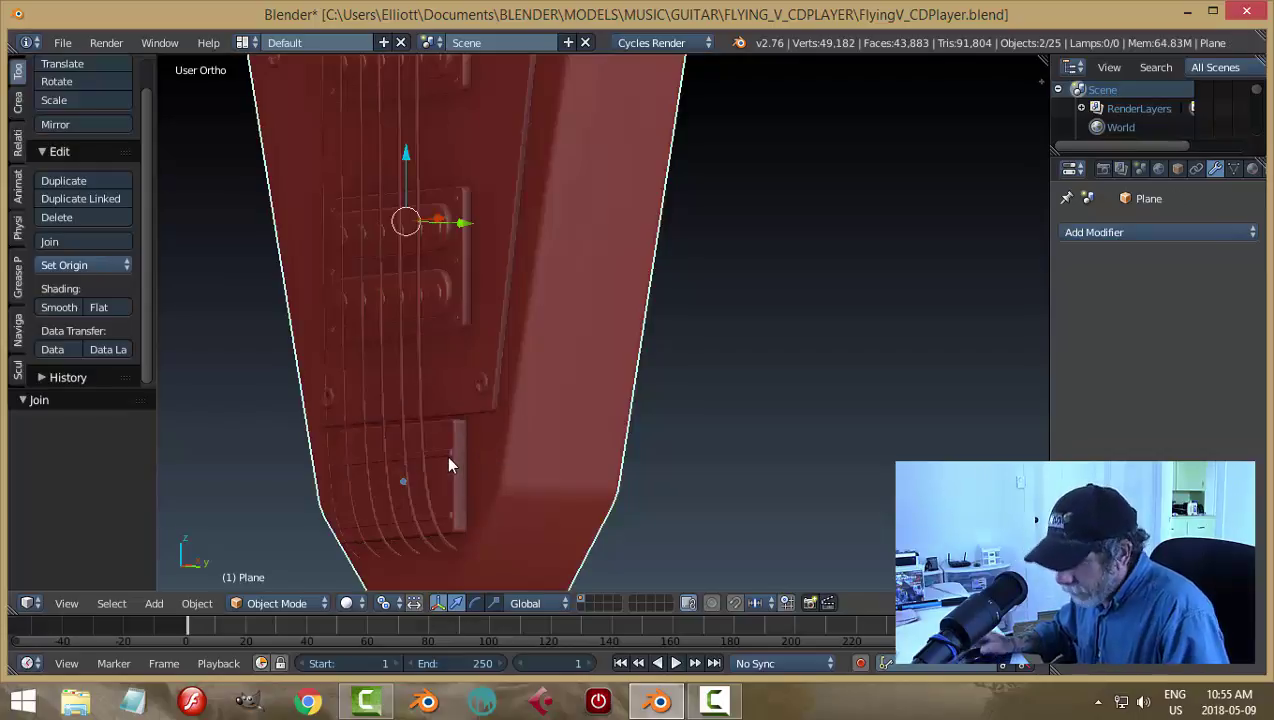
key("ctrl+j")
Step: Deselect everything and save the model over the existing FlyingV_CDPlayer.blend file
scroll(517, 432, "down", 2)
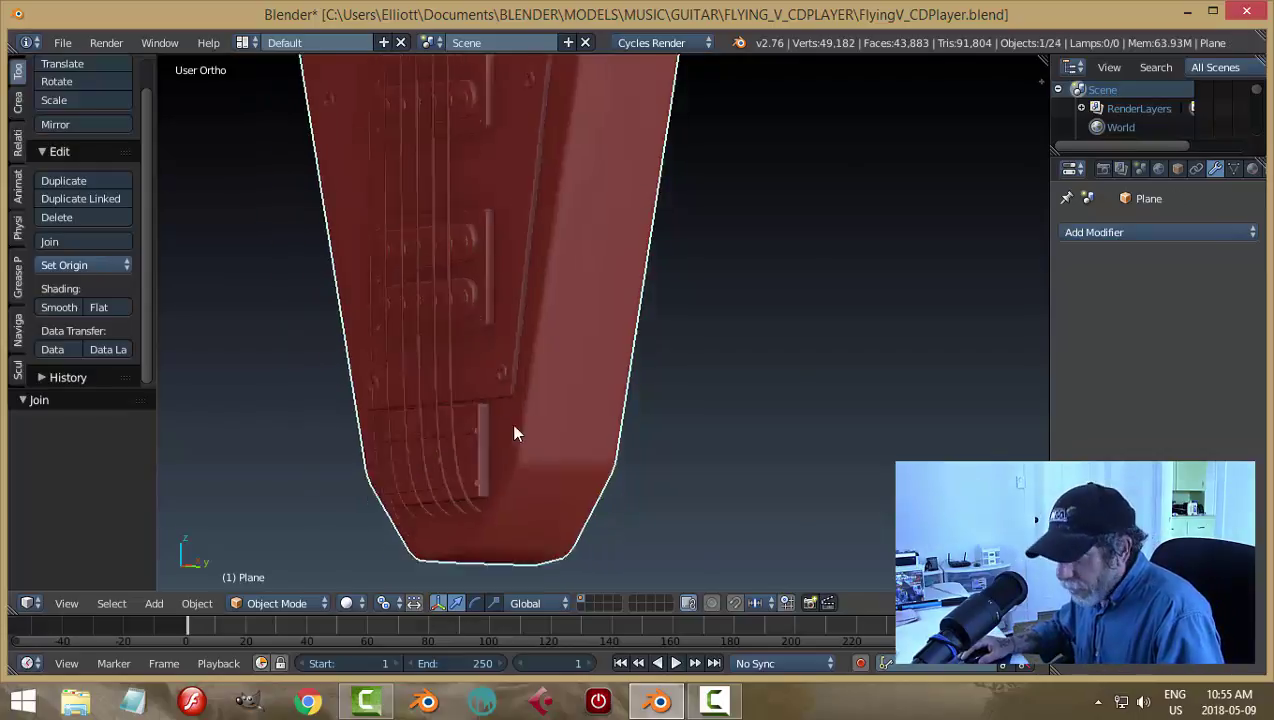
middle_click_drag(515, 427, 688, 379)
key("a")
scroll(682, 375, "up", 3)
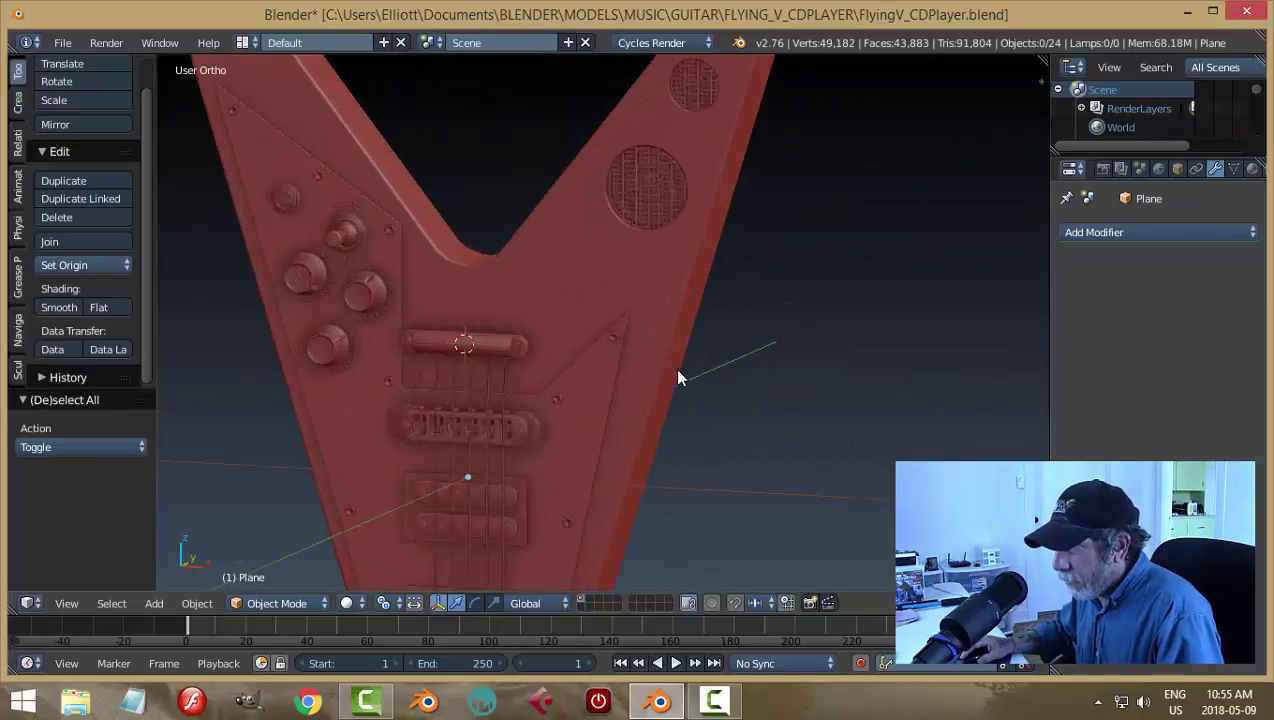
key("ctrl+s")
left_click(676, 372)
Step: Delete the stray thin bar lying over the tailpiece's right-hand slotted screw
scroll(640, 378, "up", 2)
mouse_move(620, 387)
middle_mouse_down()
mouse_move(572, 395)
mouse_move(628, 375)
middle_mouse_up()
scroll(697, 370, "up", 4)
scroll(692, 373, "up", 3)
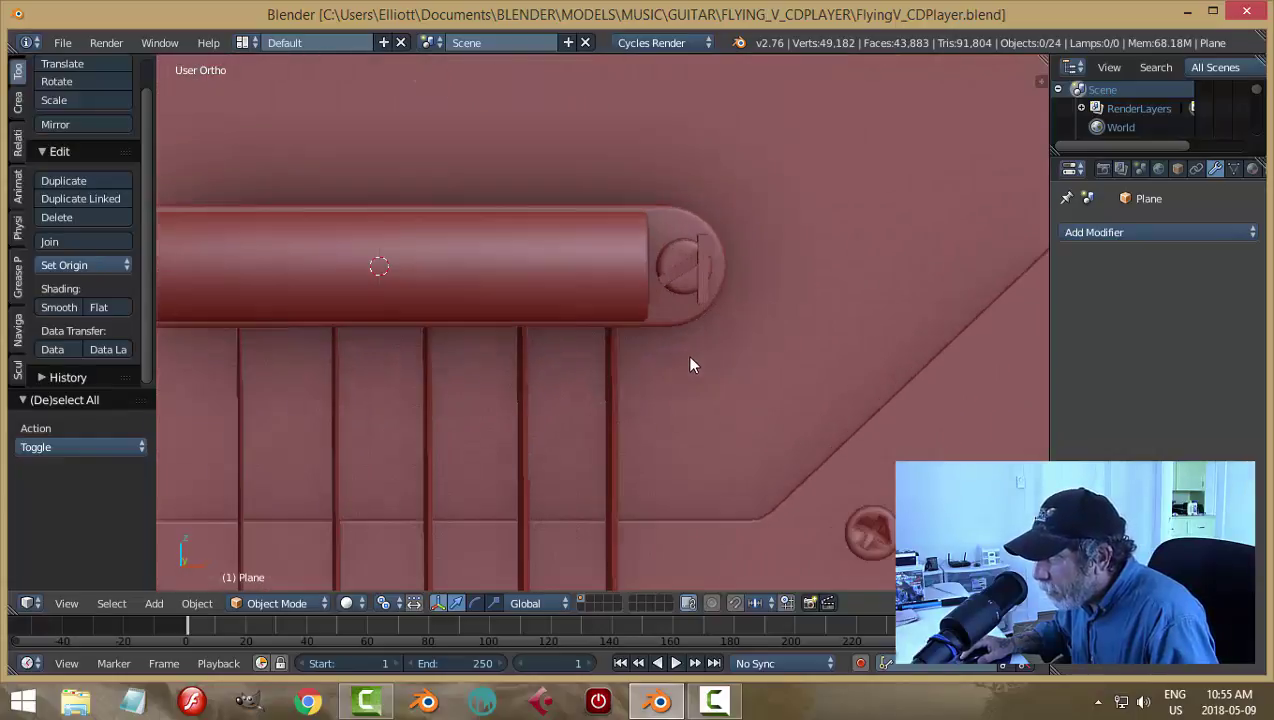
right_click(703, 276)
key("x")
left_click(705, 278)
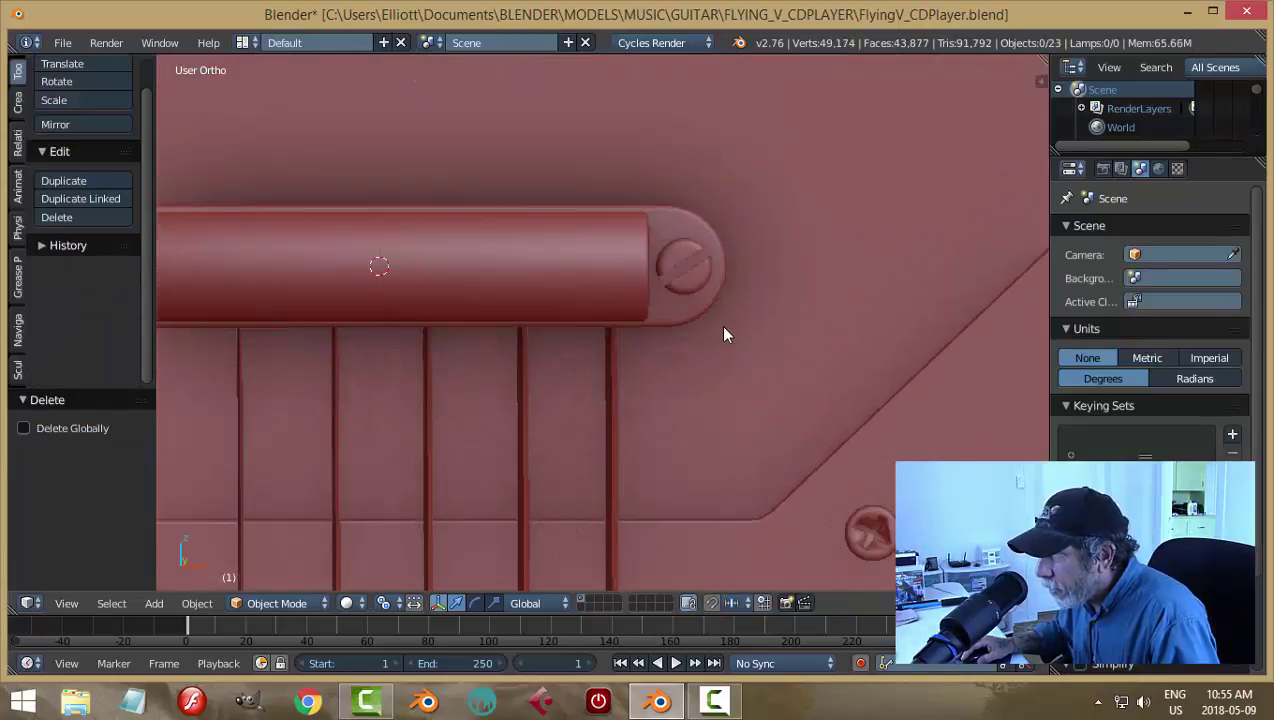
Step: Join the two round thumbwheel posts at the bridge's ends to the bridge
scroll(640, 335, "down", 3)
middle_click_drag(657, 334, 662, 303)
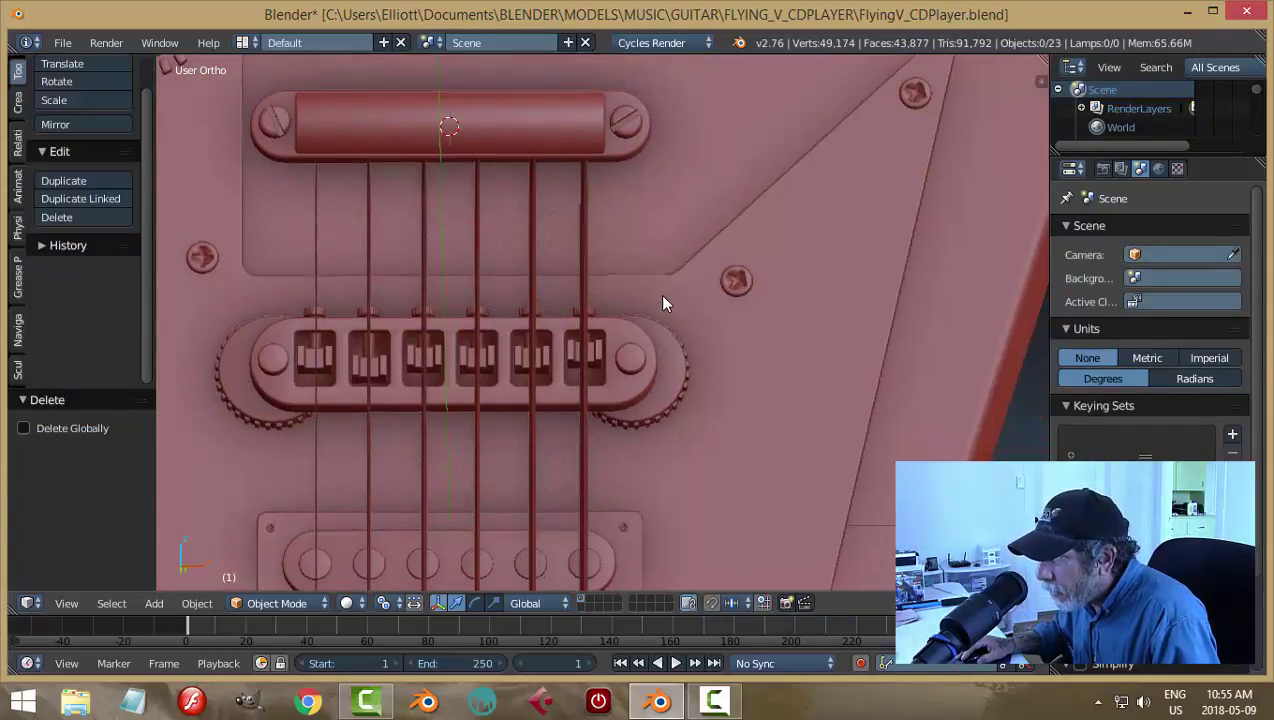
right_click(639, 127)
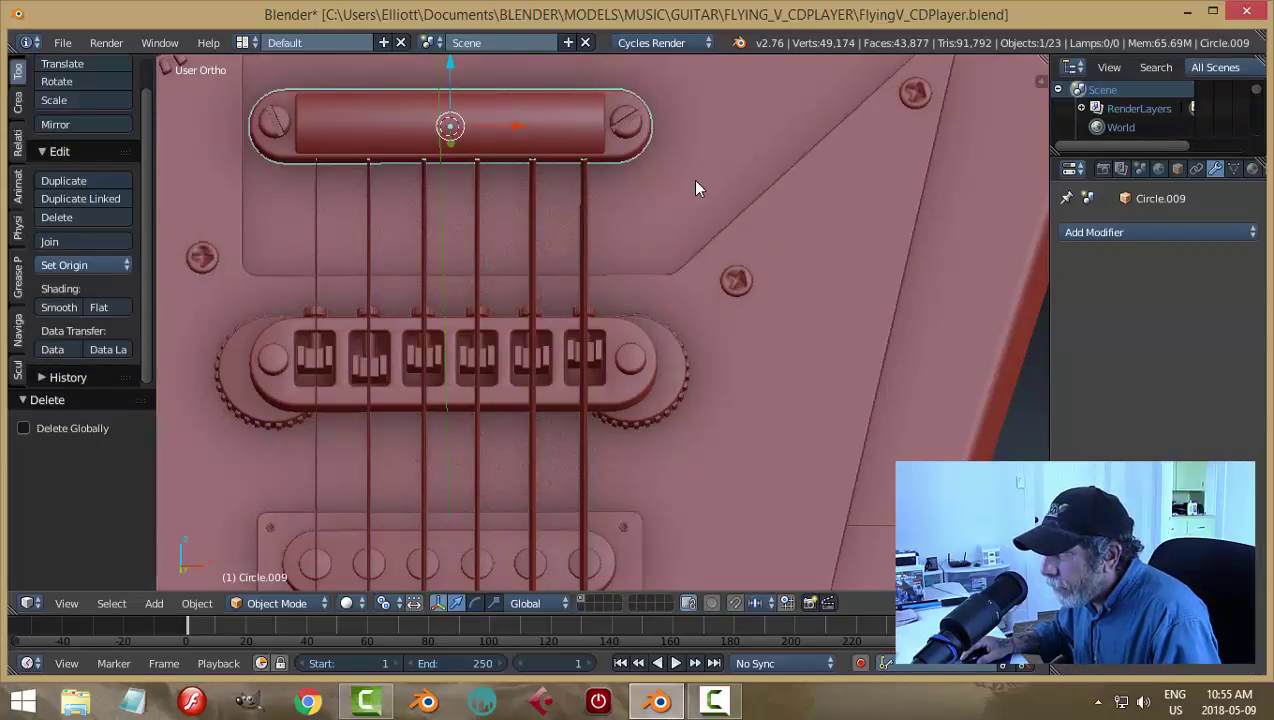
right_click(630, 362)
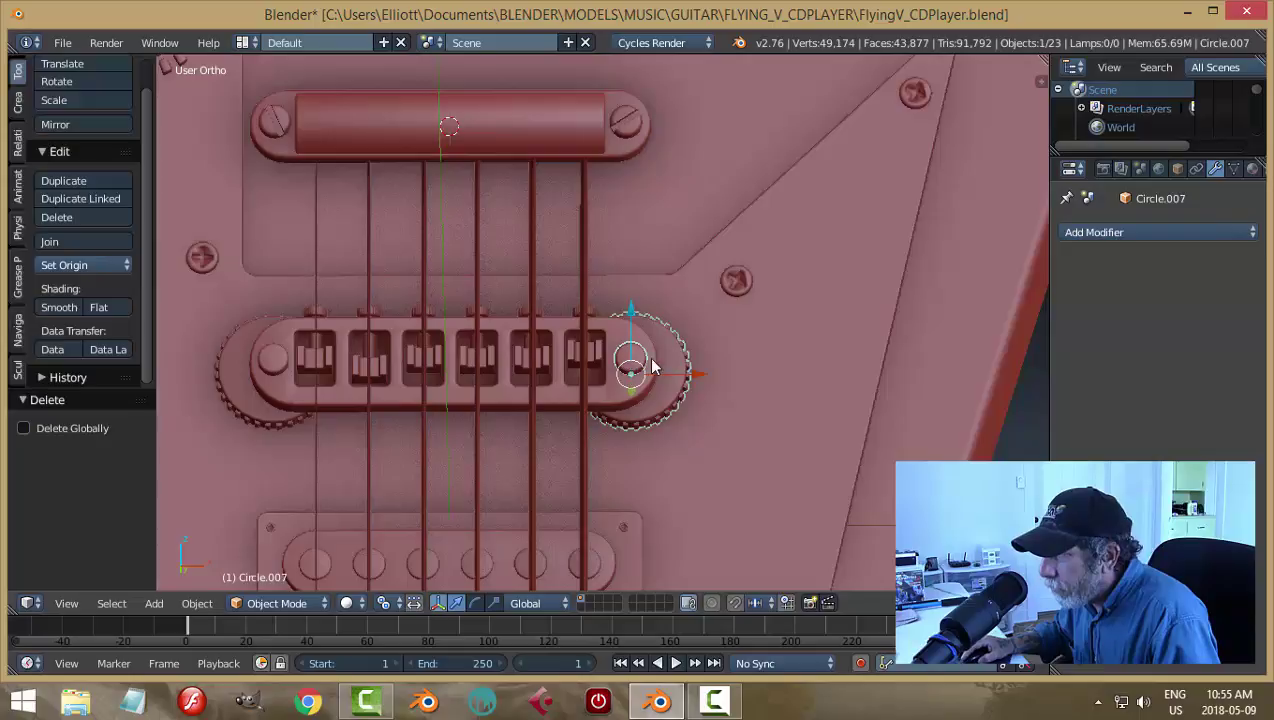
right_click(284, 366, "shift")
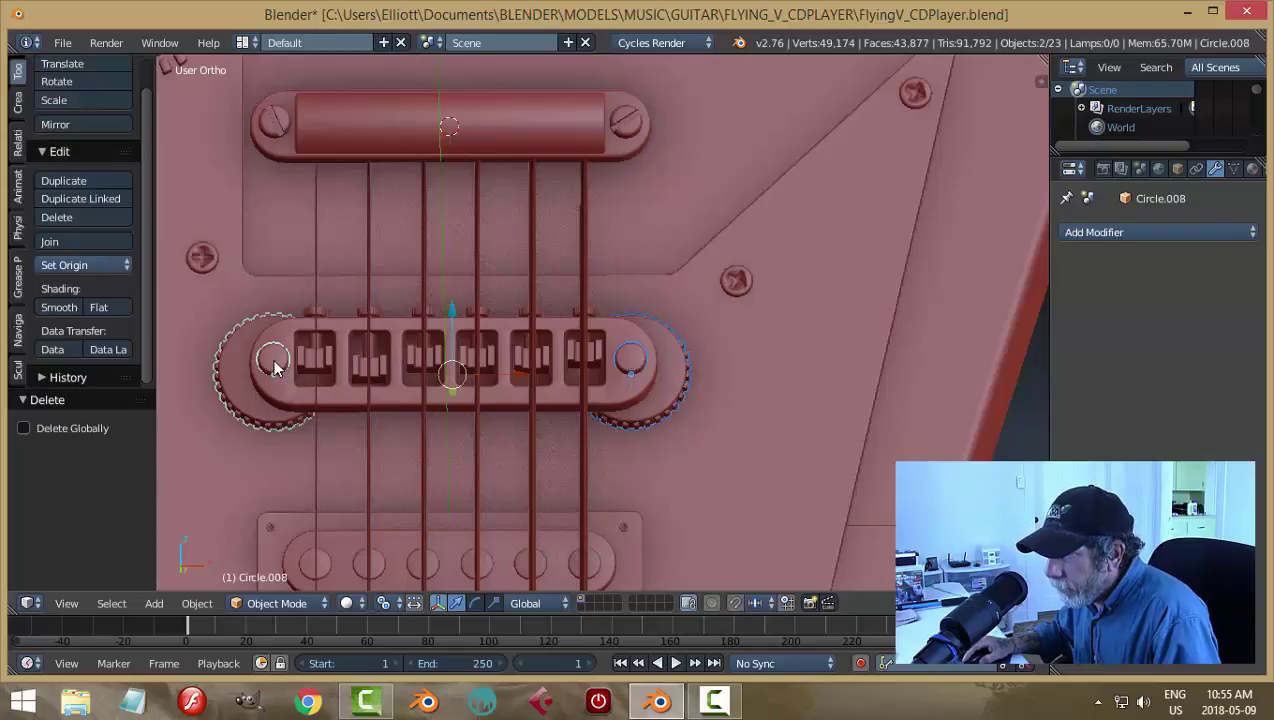
right_click(285, 339, "shift")
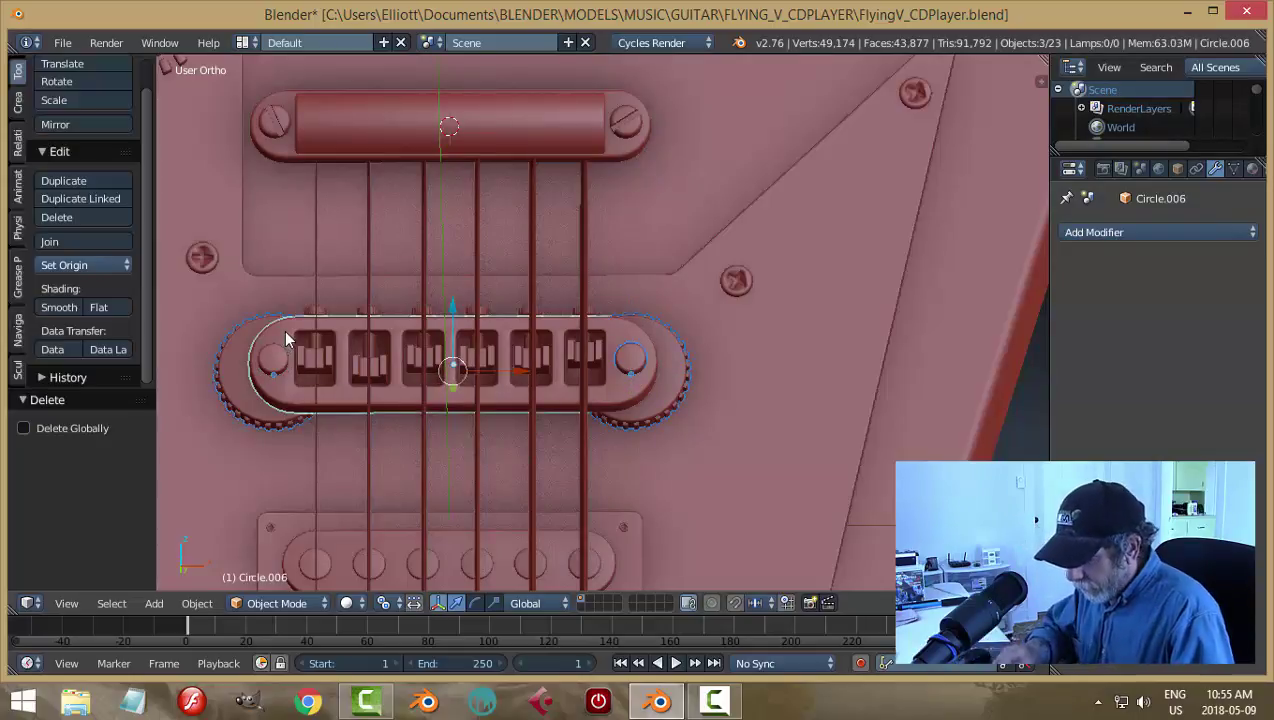
key("ctrl+j")
Step: Apply the Bevel modifier on each of the bridge's six string saddles
scroll(290, 344, "up", 2)
scroll(290, 344, "down", 3)
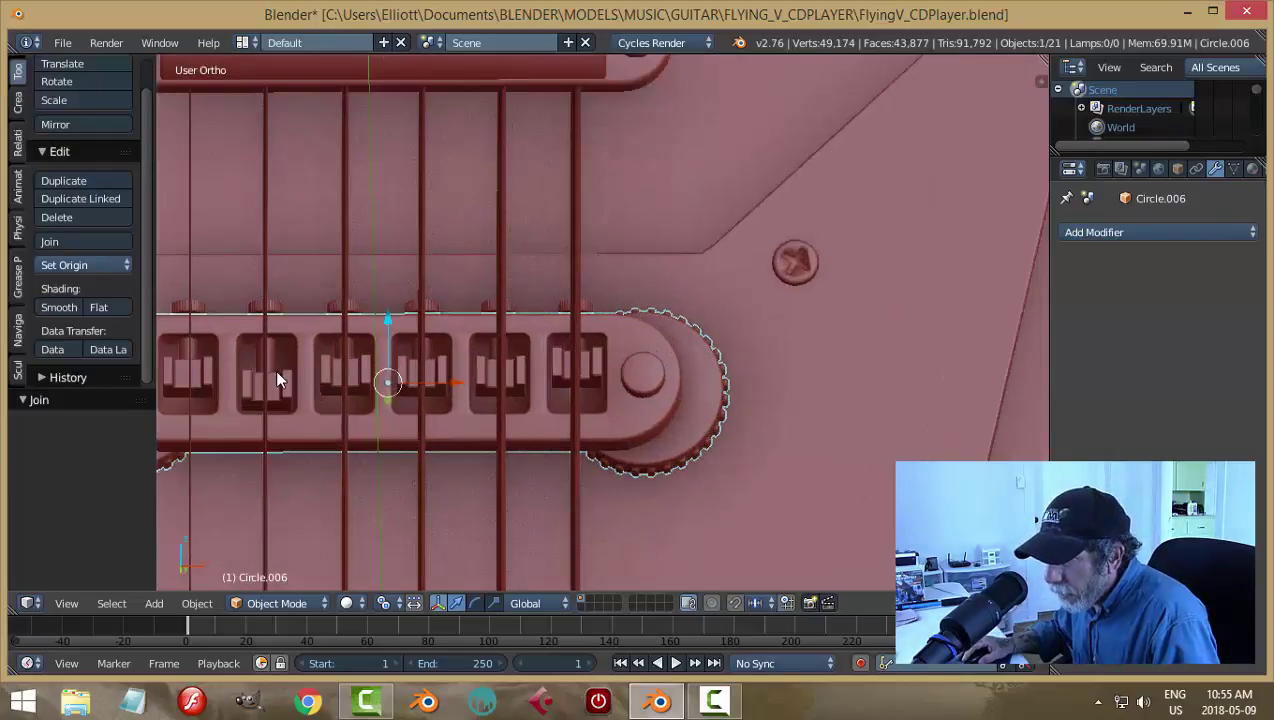
middle_click_drag(331, 398, 396, 417)
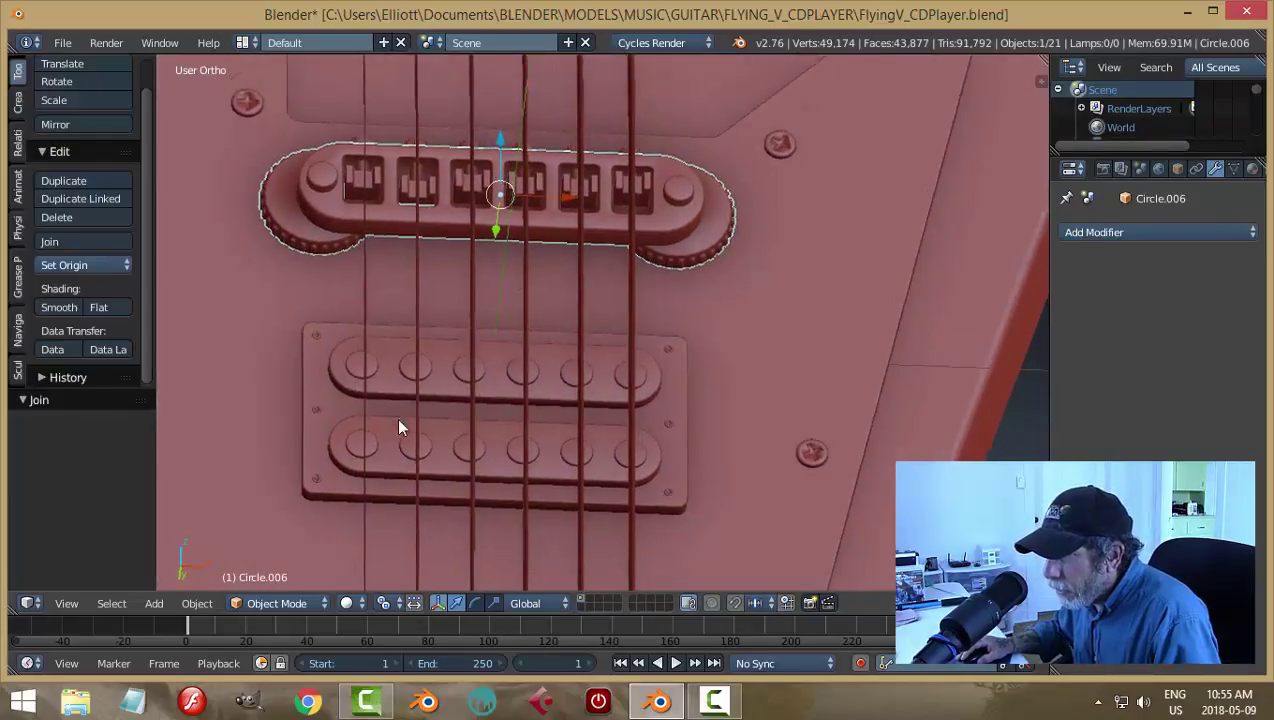
scroll(399, 409, "up", 3, "shift")
scroll(350, 313, "up", 3)
right_click(333, 318)
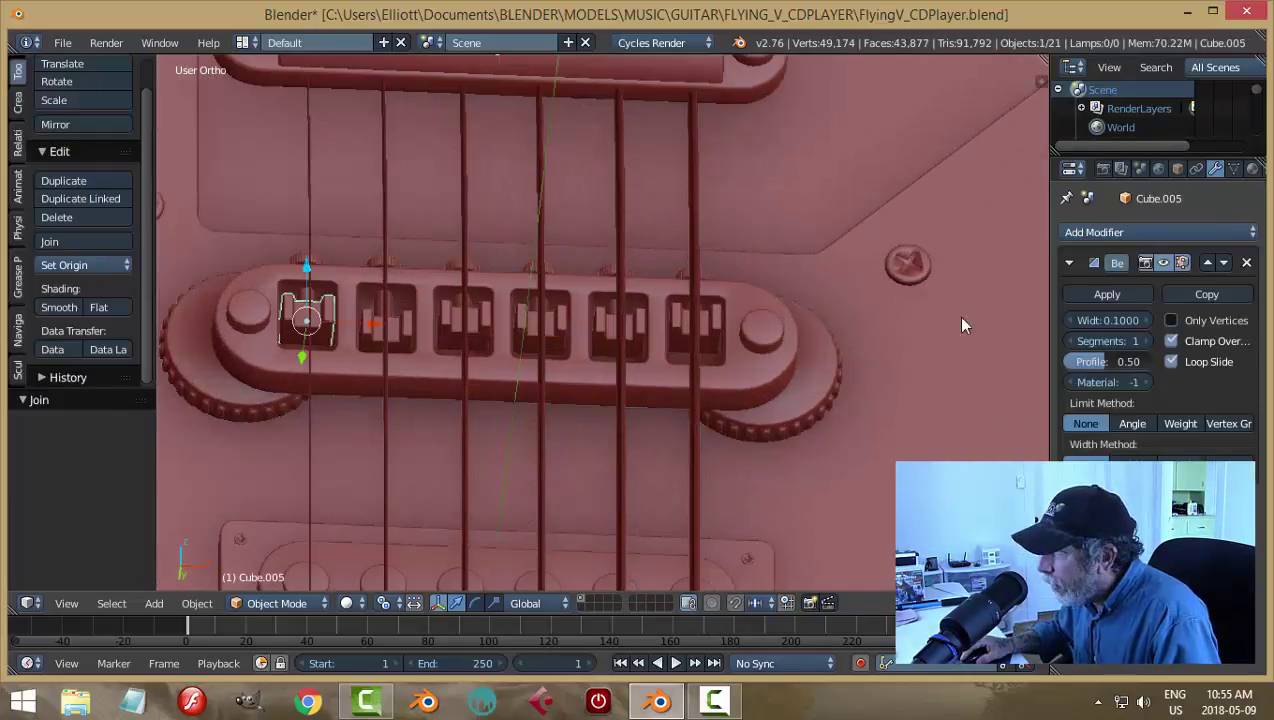
left_click(1083, 294)
right_click(410, 325)
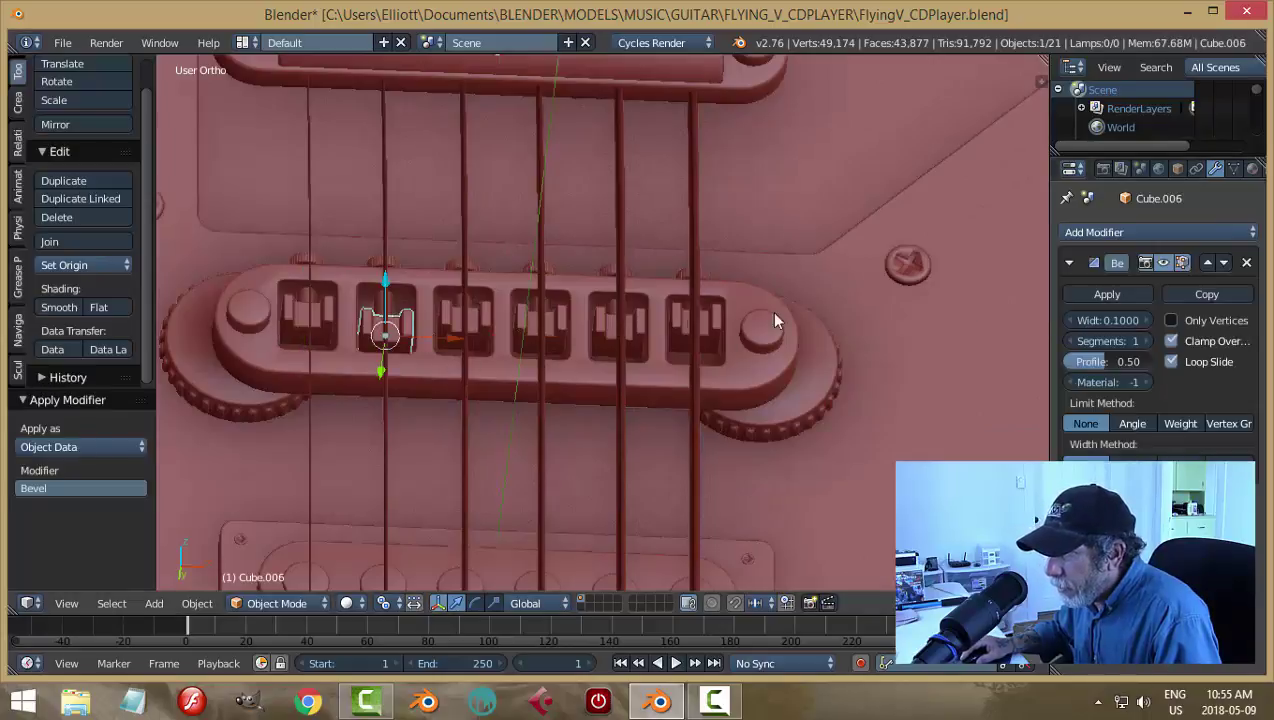
left_click(1092, 292)
right_click(488, 318)
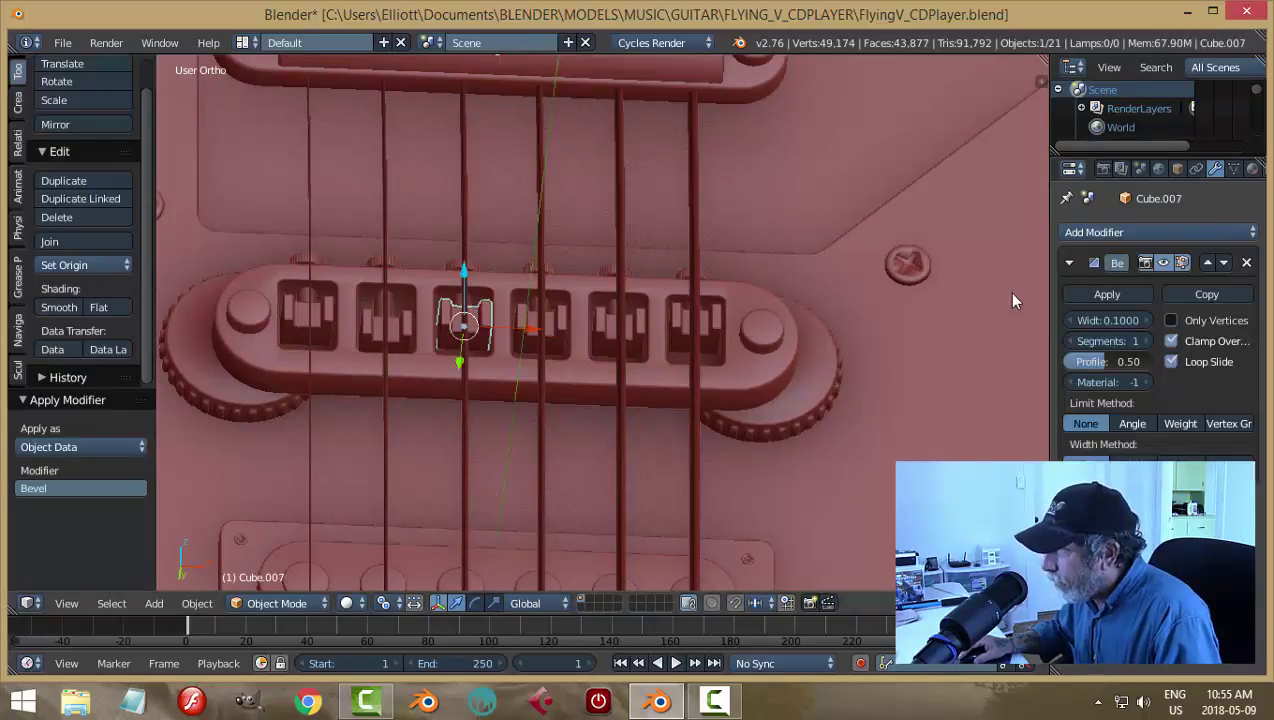
left_click(1070, 294)
right_click(562, 322)
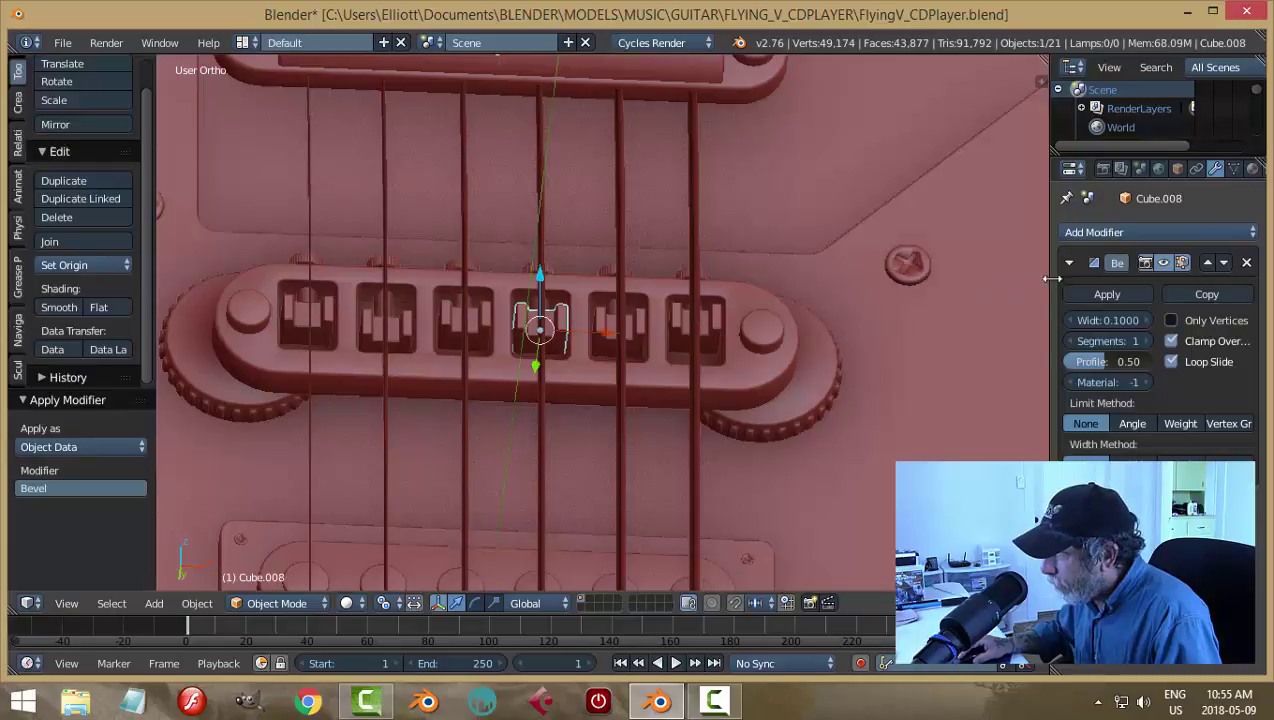
left_click(1090, 294)
right_click(634, 318)
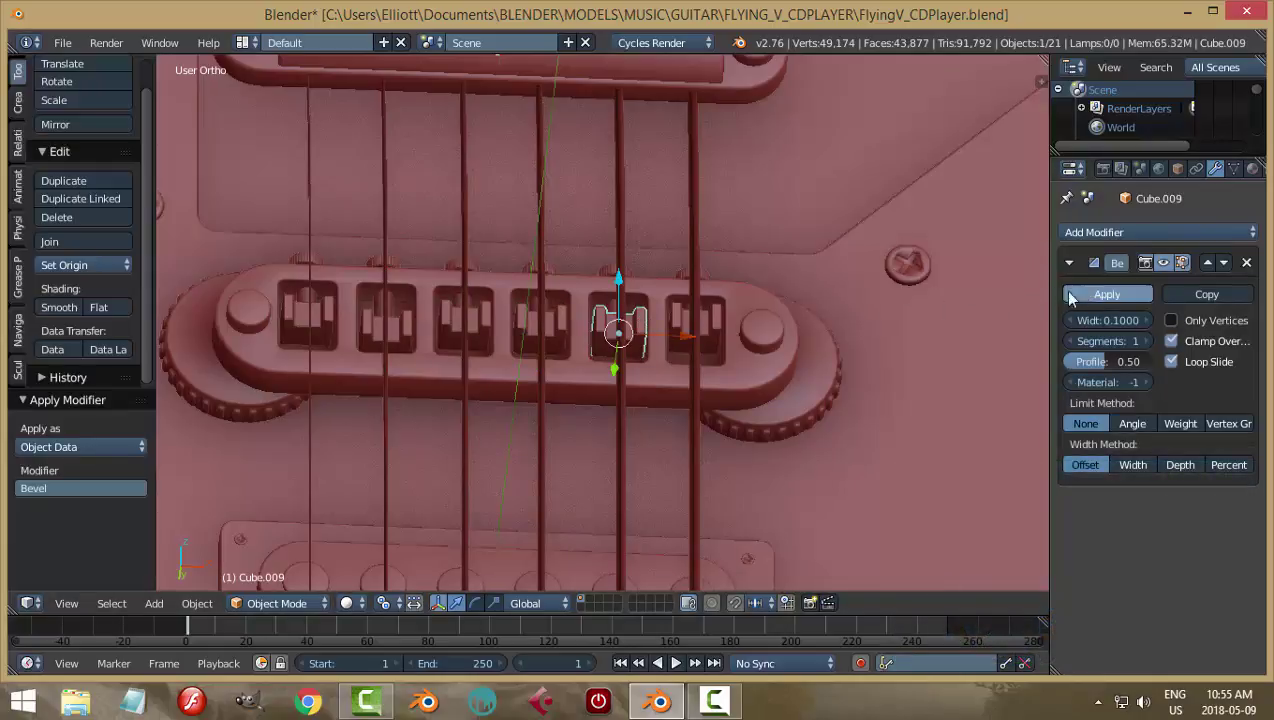
left_click(1070, 294)
right_click(716, 327)
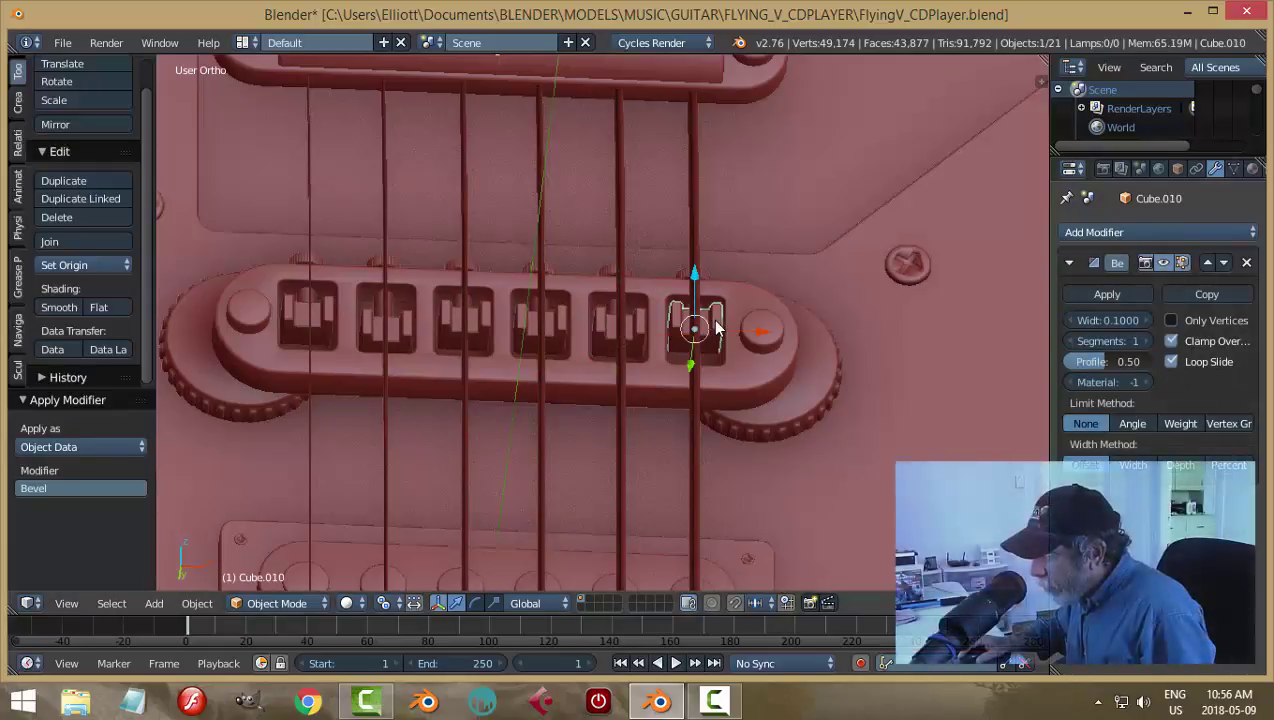
left_click(1100, 294)
Step: Join all six string saddles to the bridge, keeping the bridge as the active object
right_click(634, 330, "shift")
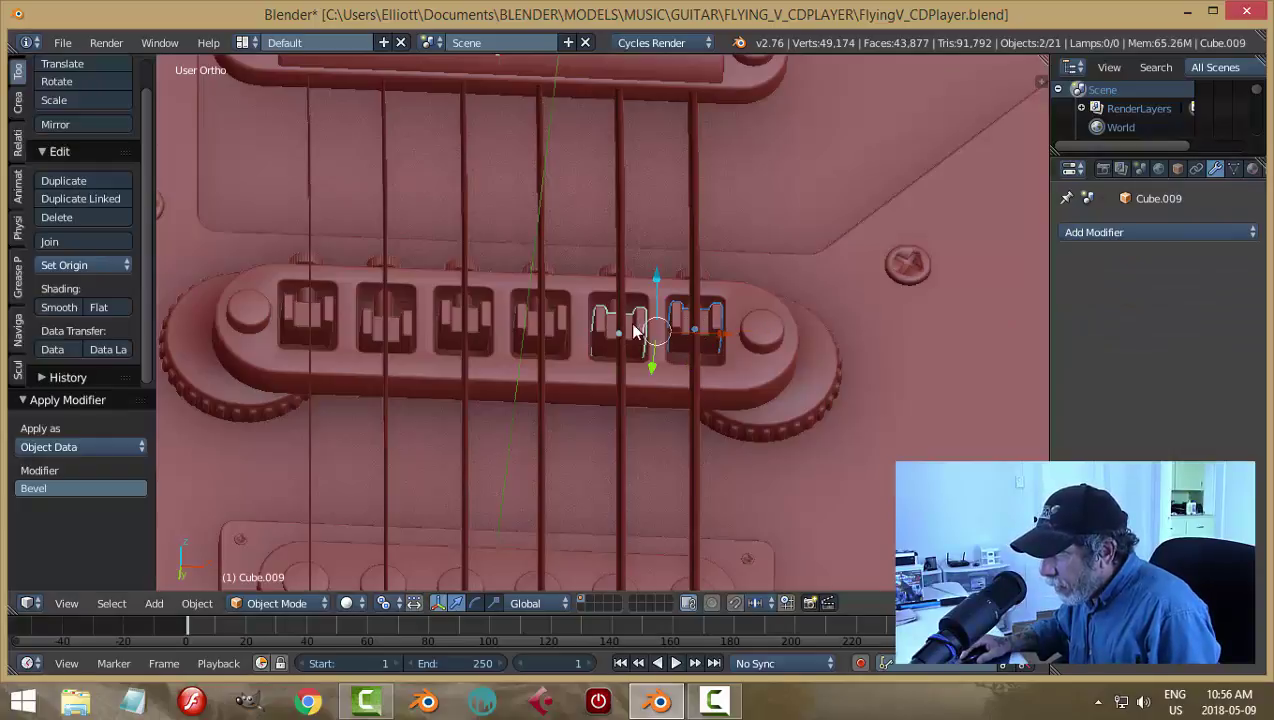
right_click(540, 328, "shift")
right_click(460, 319, "shift")
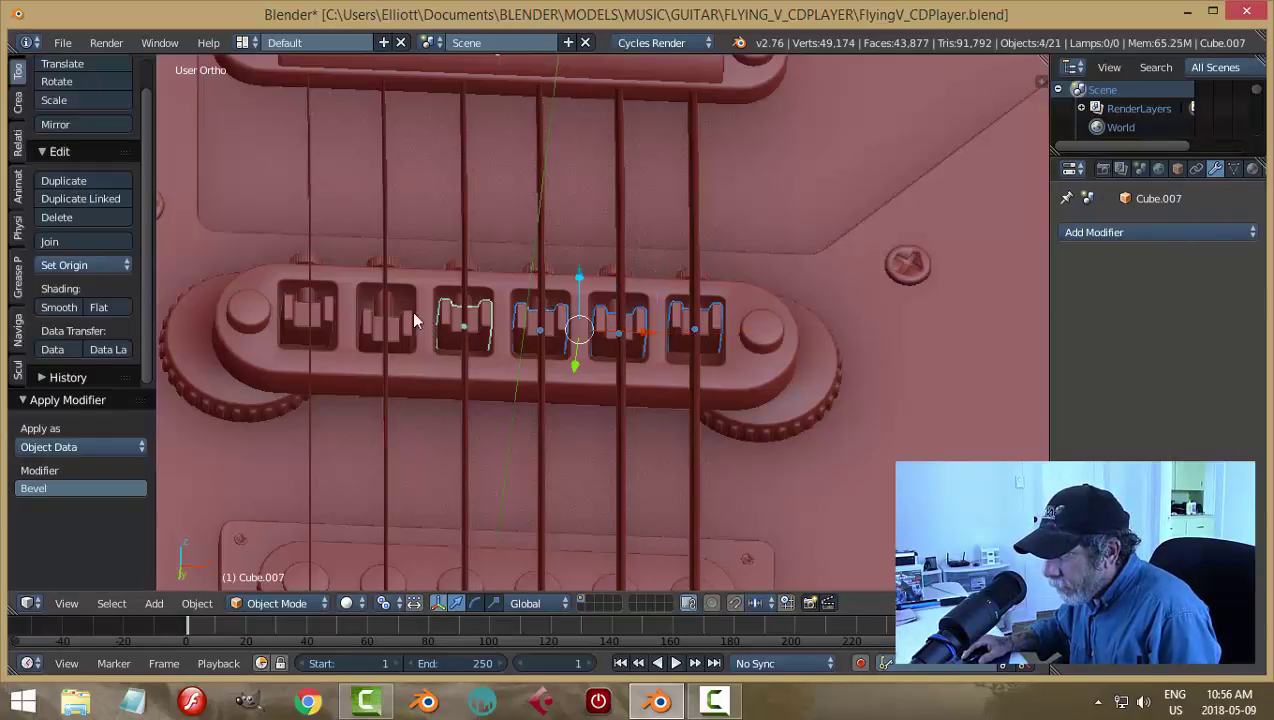
right_click(400, 322, "shift")
right_click(335, 318, "shift")
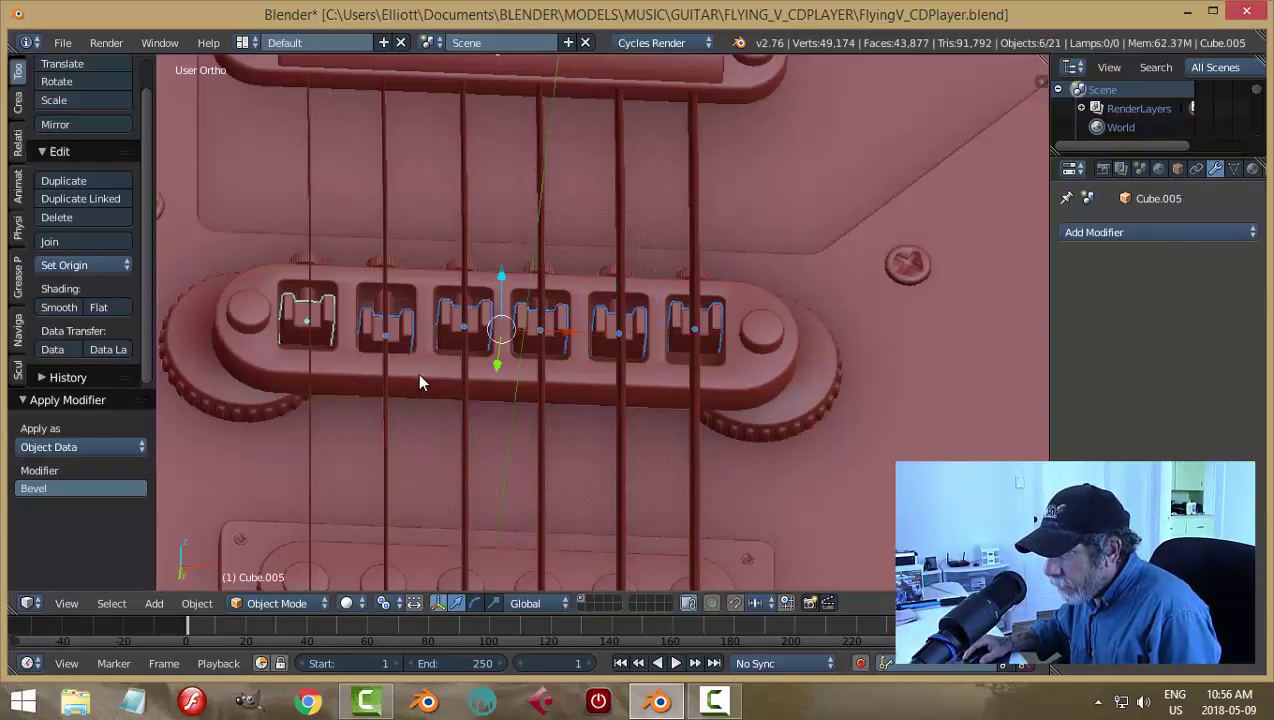
right_click(418, 367, "shift")
key("ctrl+j")
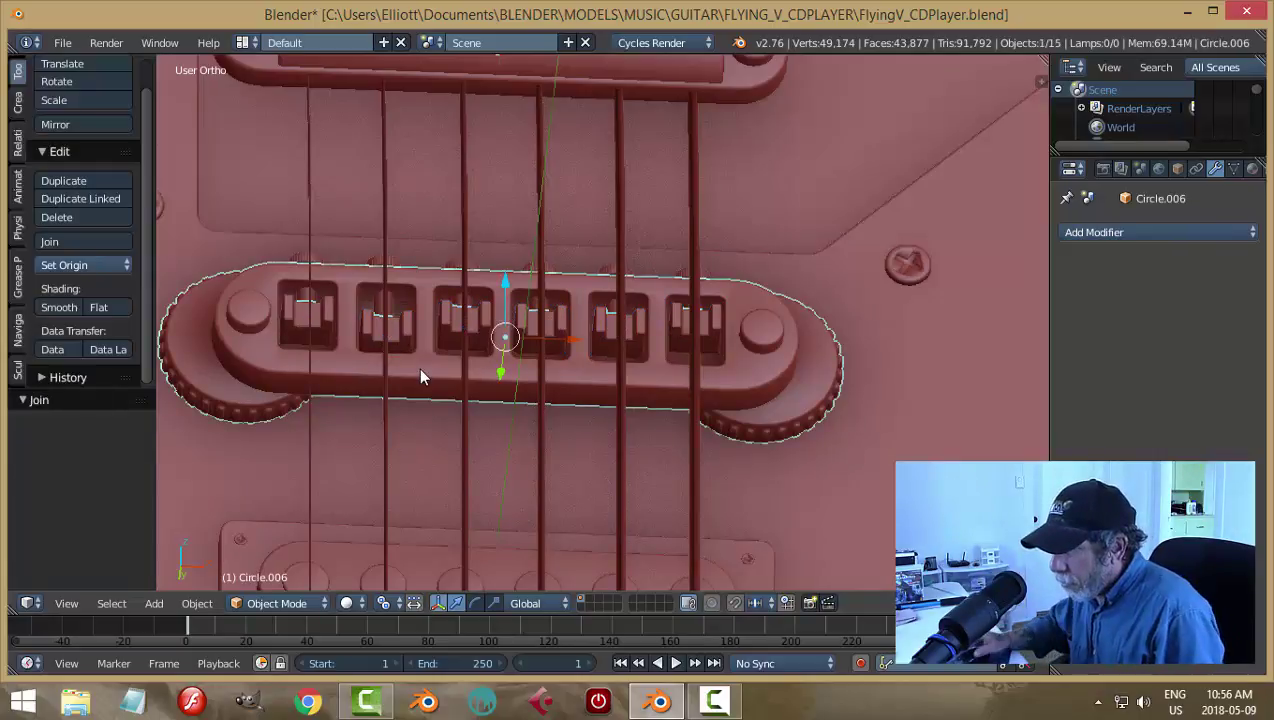
Step: Join the six saddle adjustment screws along the bridge's upper edge to the bridge
scroll(435, 330, "up", 3)
middle_click_drag(440, 338, 445, 352)
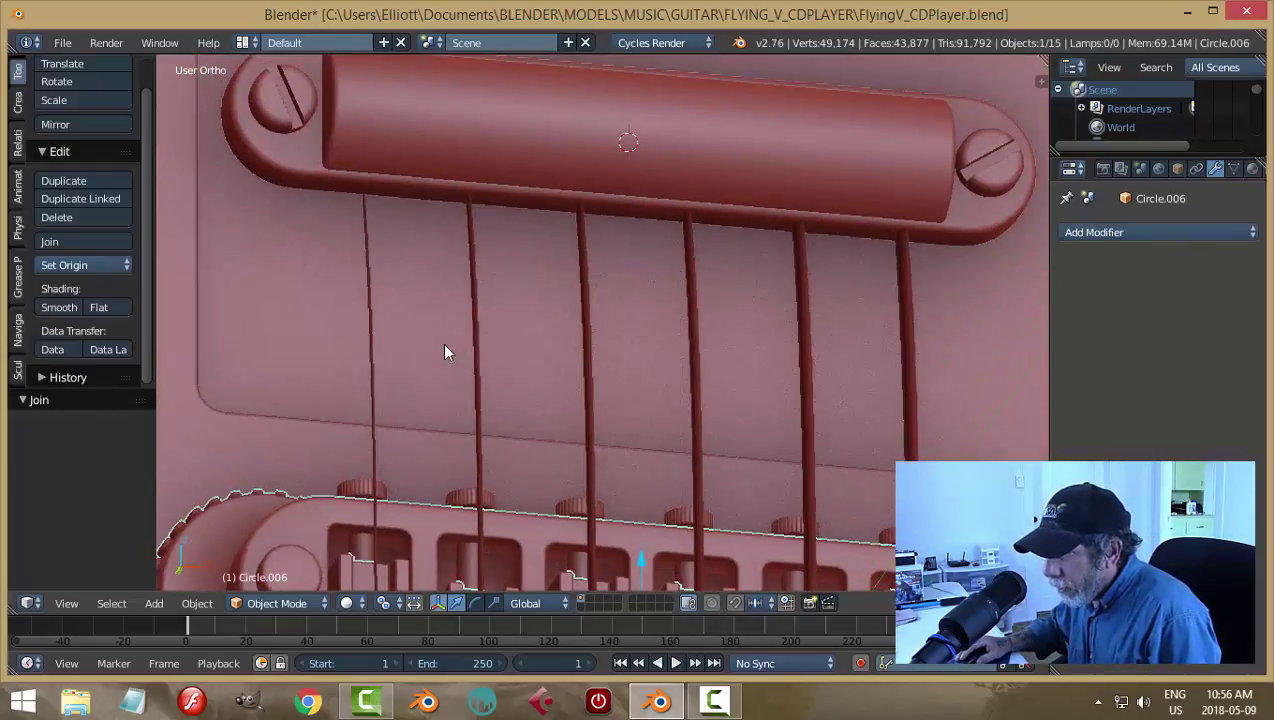
right_click(368, 497)
scroll(452, 492, "down", 2)
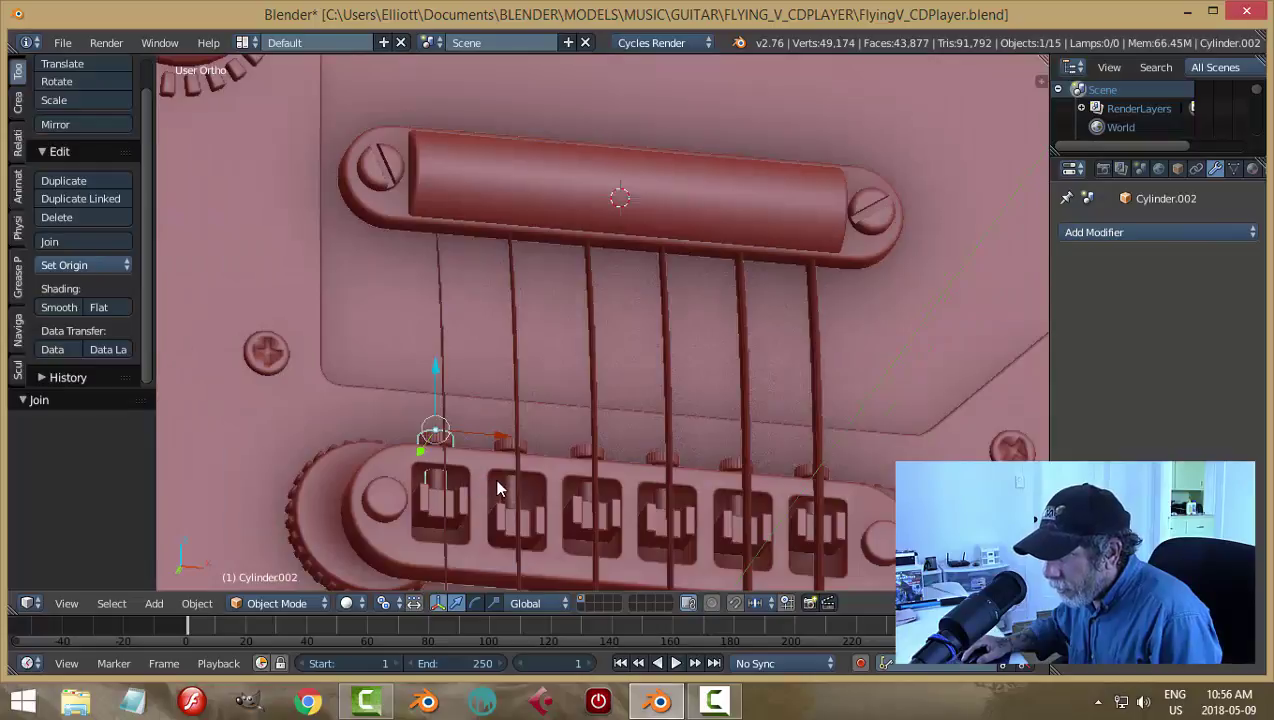
right_click(506, 491, "shift")
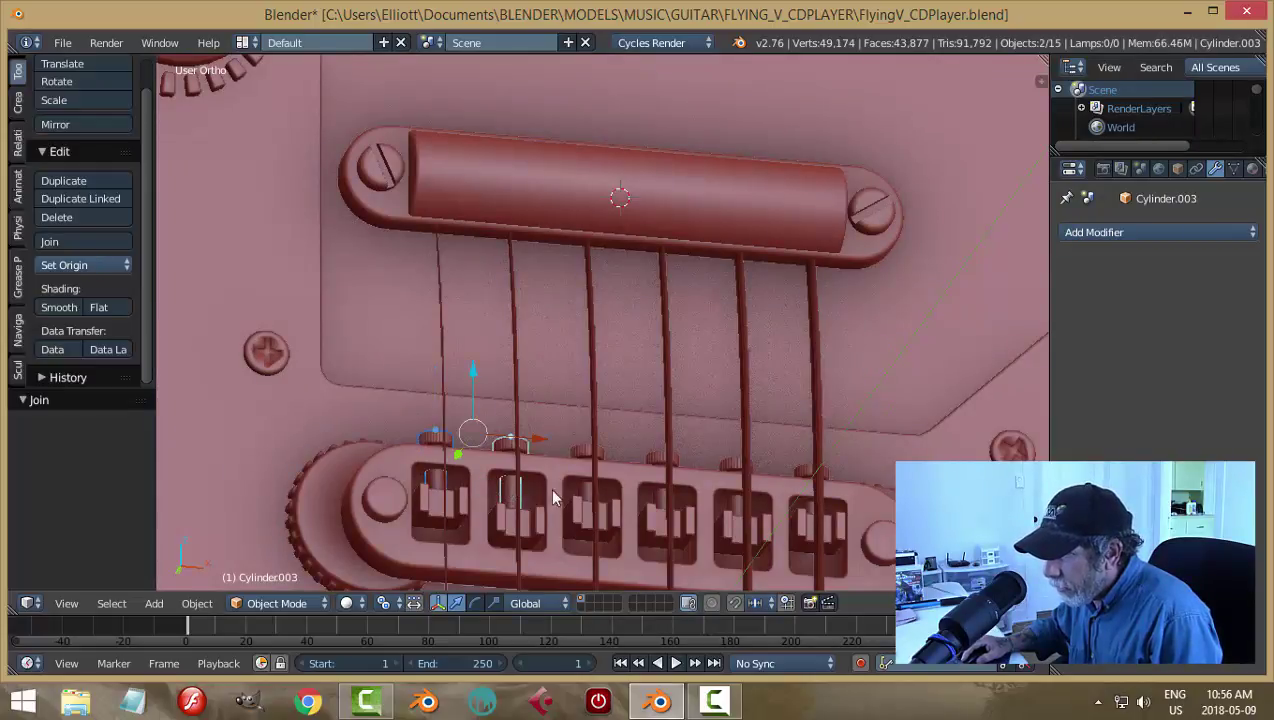
right_click(586, 493, "shift")
right_click(706, 503, "shift")
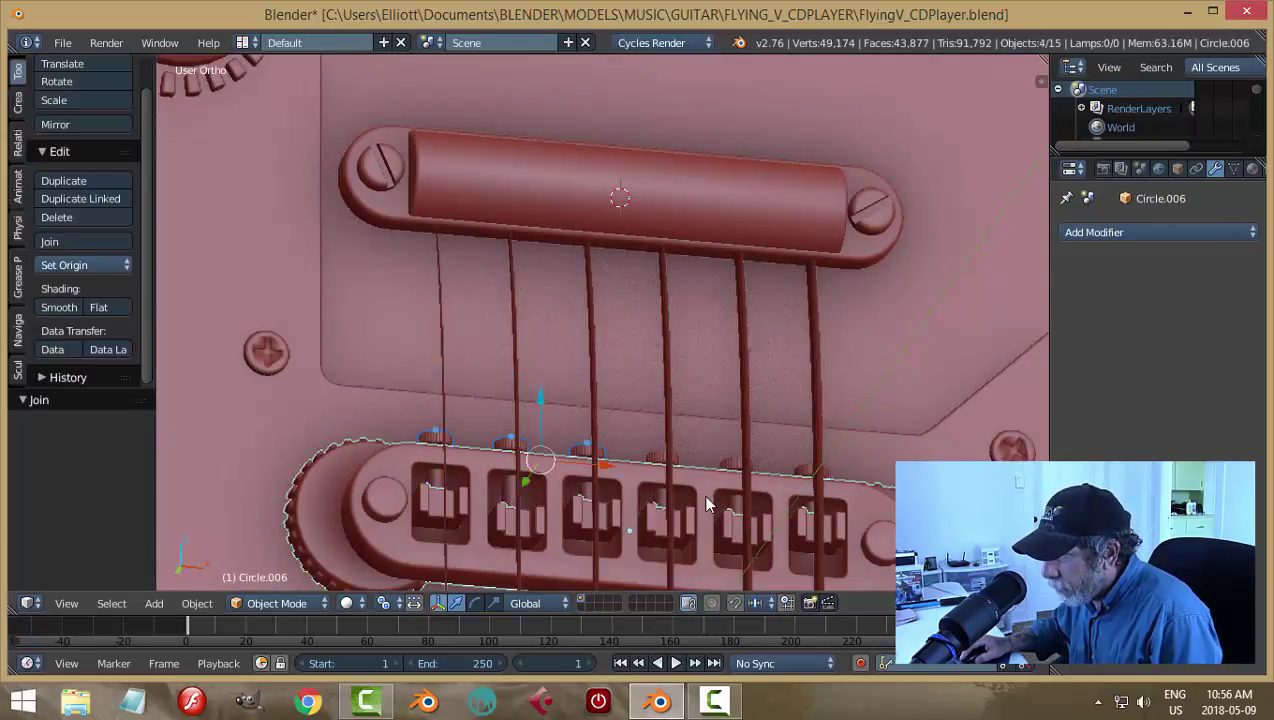
right_click(737, 505, "shift")
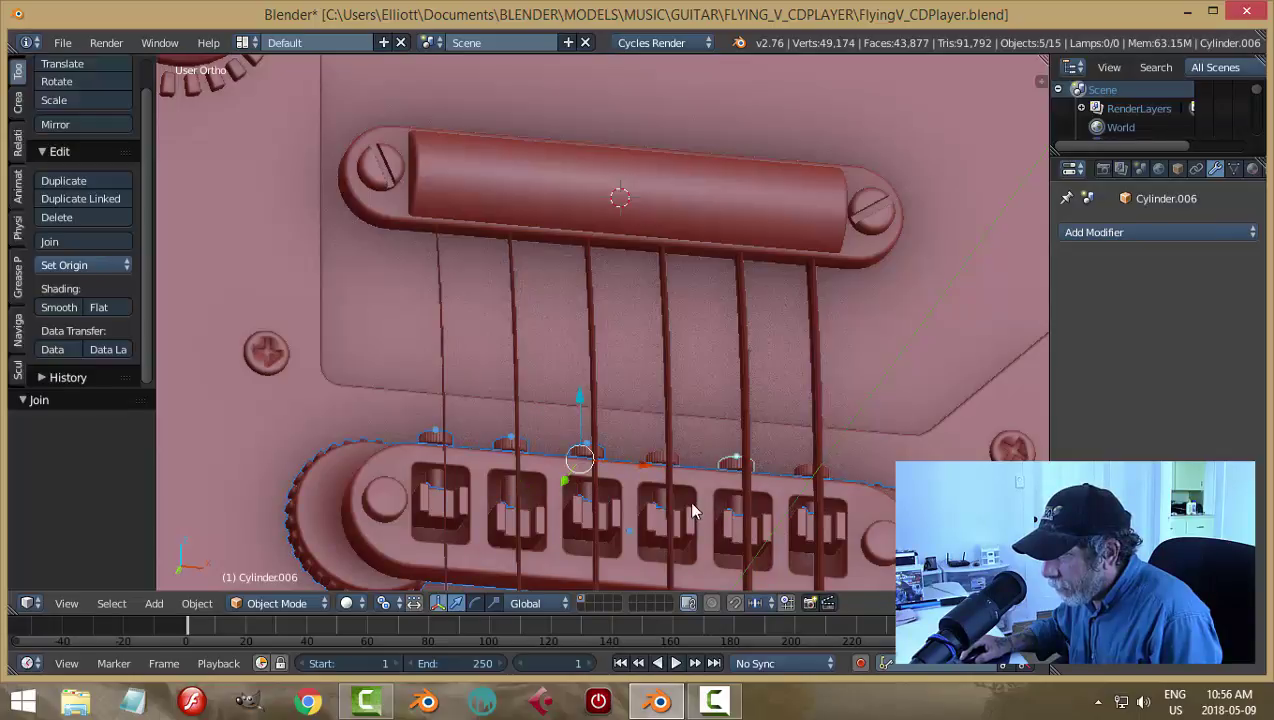
right_click(656, 460, "shift")
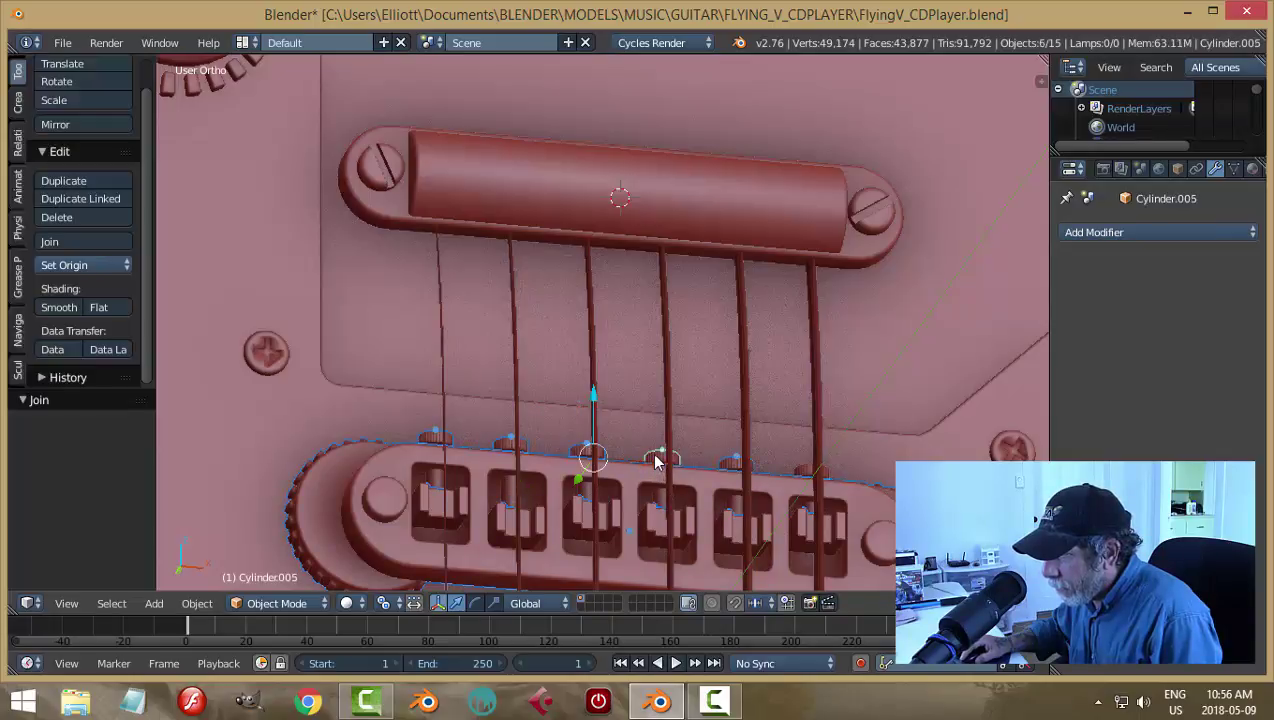
right_click(812, 470, "shift")
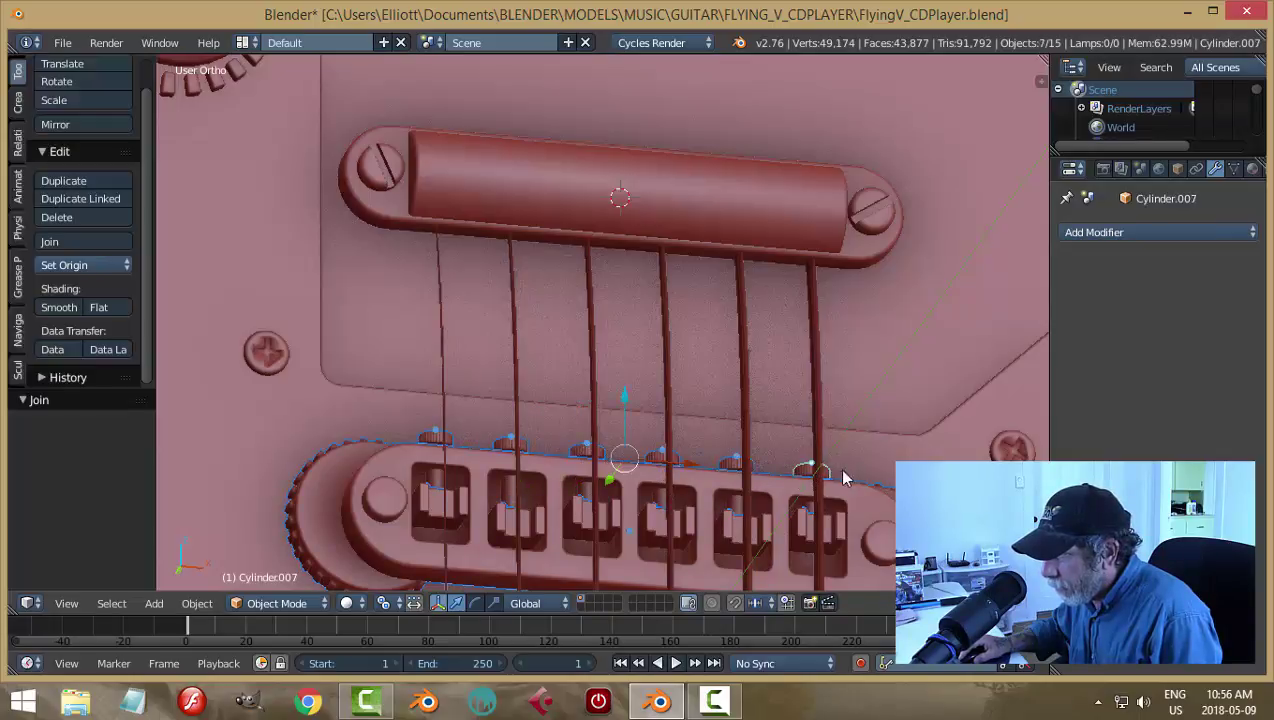
right_click(884, 512, "shift")
key("ctrl+j")
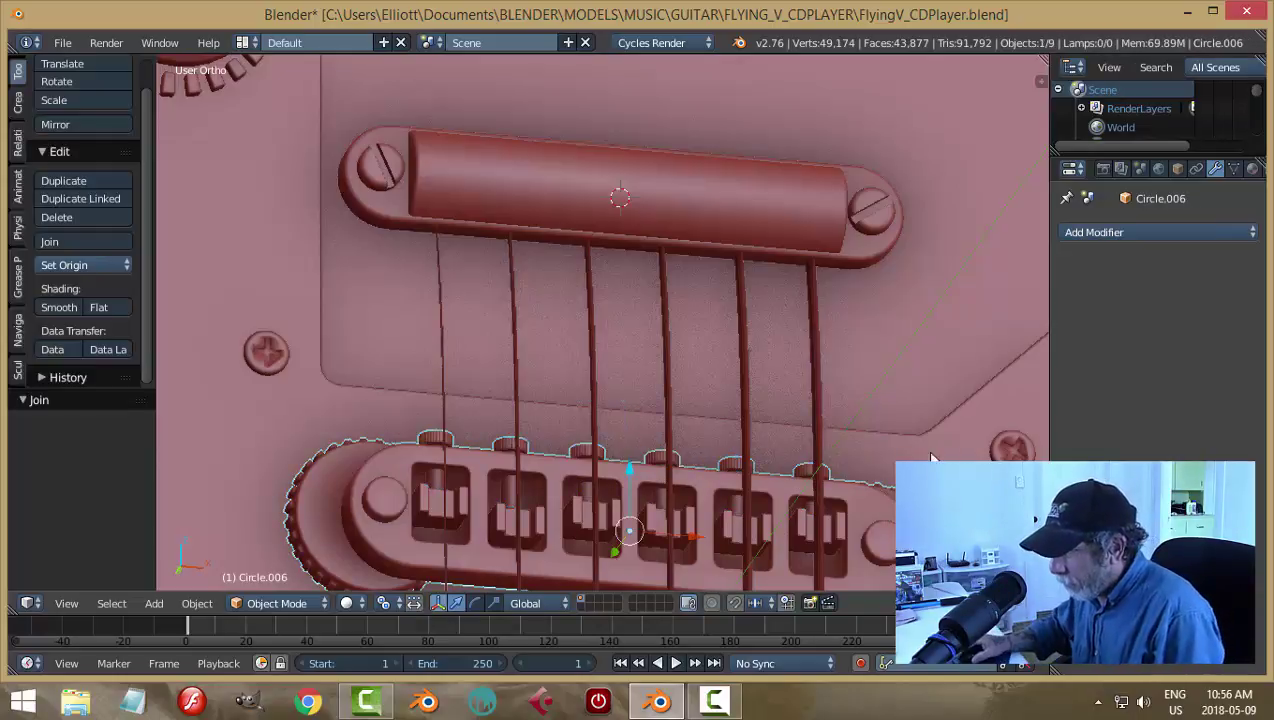
Step: Try moving the joined bridge slightly along Z, and undo the move
right_click(390, 500)
right_click(392, 498)
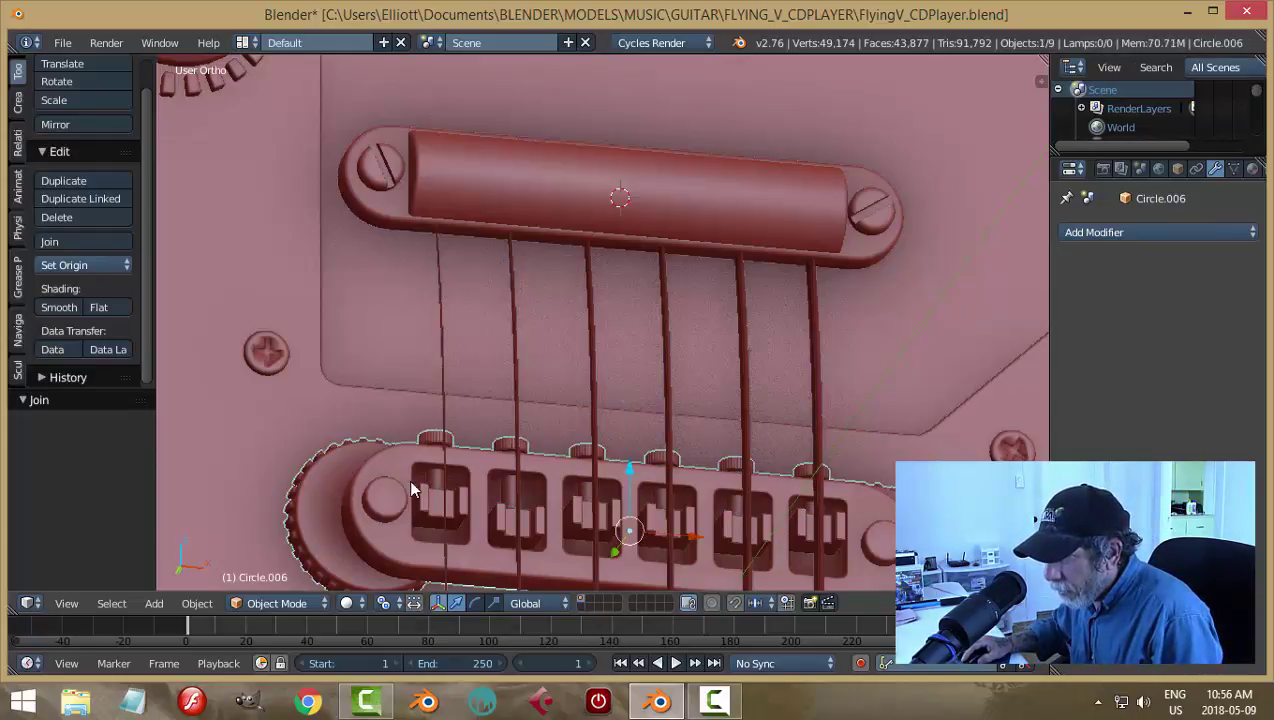
mouse_move(636, 472)
left_mouse_down()
mouse_move(636, 427)
mouse_move(641, 459)
left_mouse_up()
key("ctrl+z")
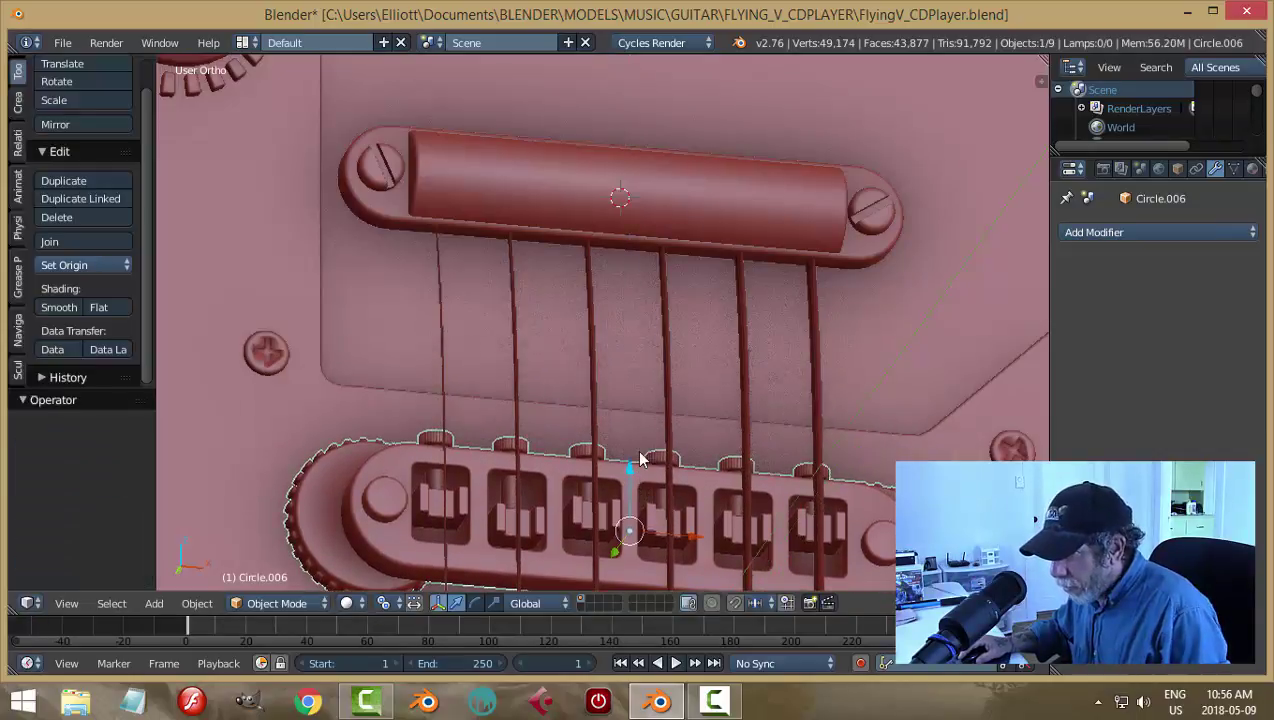
Step: Join the completed bridge to the guitar body
scroll(638, 460, "down", 3)
middle_click_drag(444, 477, 478, 390)
middle_click_drag(830, 355, 361, 260)
right_click(361, 260, "shift")
key("ctrl+j")
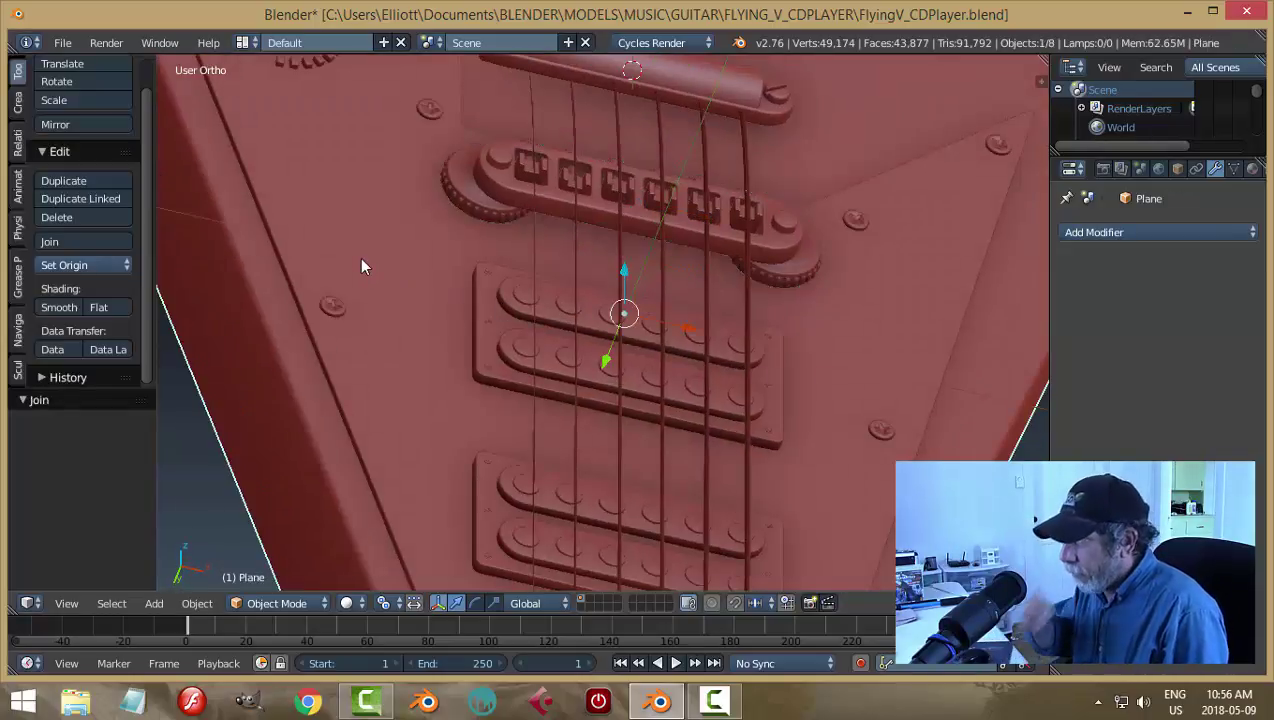
Step: Save the file over the existing version, and join the tailpiece above the bridge to the guitar body
key("ctrl+s")
left_click(359, 257)
middle_click_drag(548, 227, 602, 352)
scroll(601, 352, "up", 4)
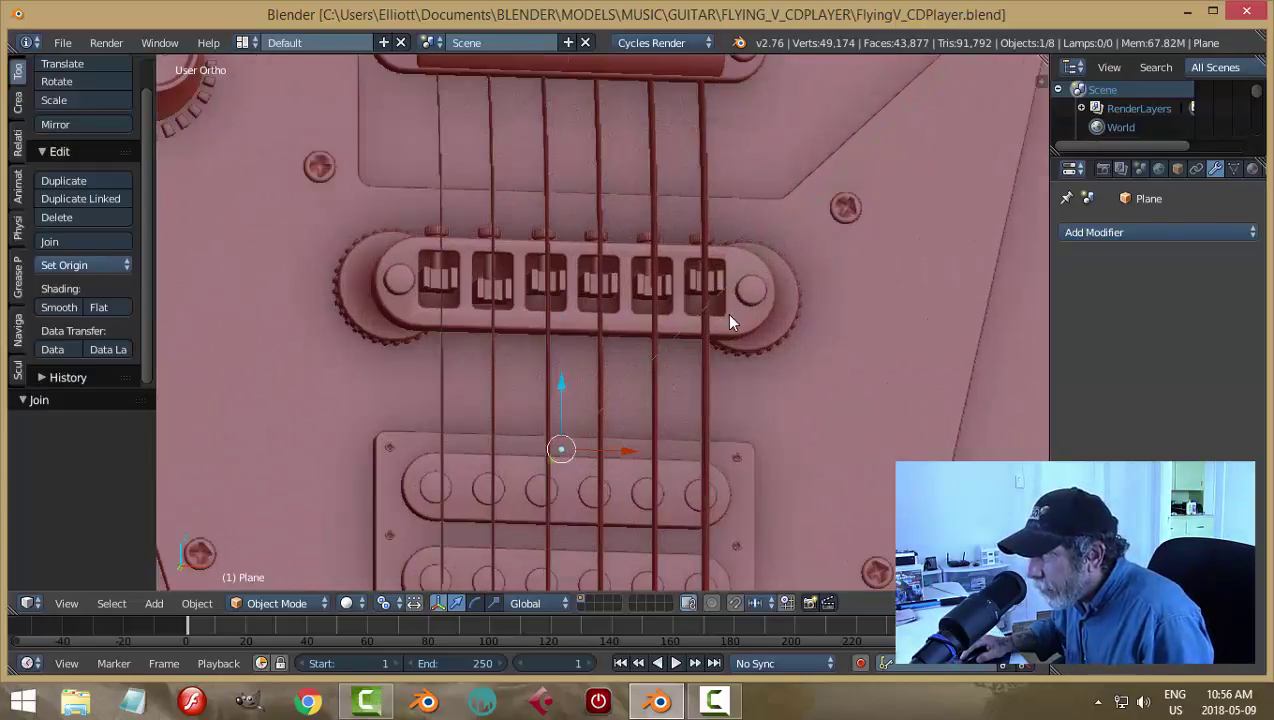
scroll(729, 315, "down", 4)
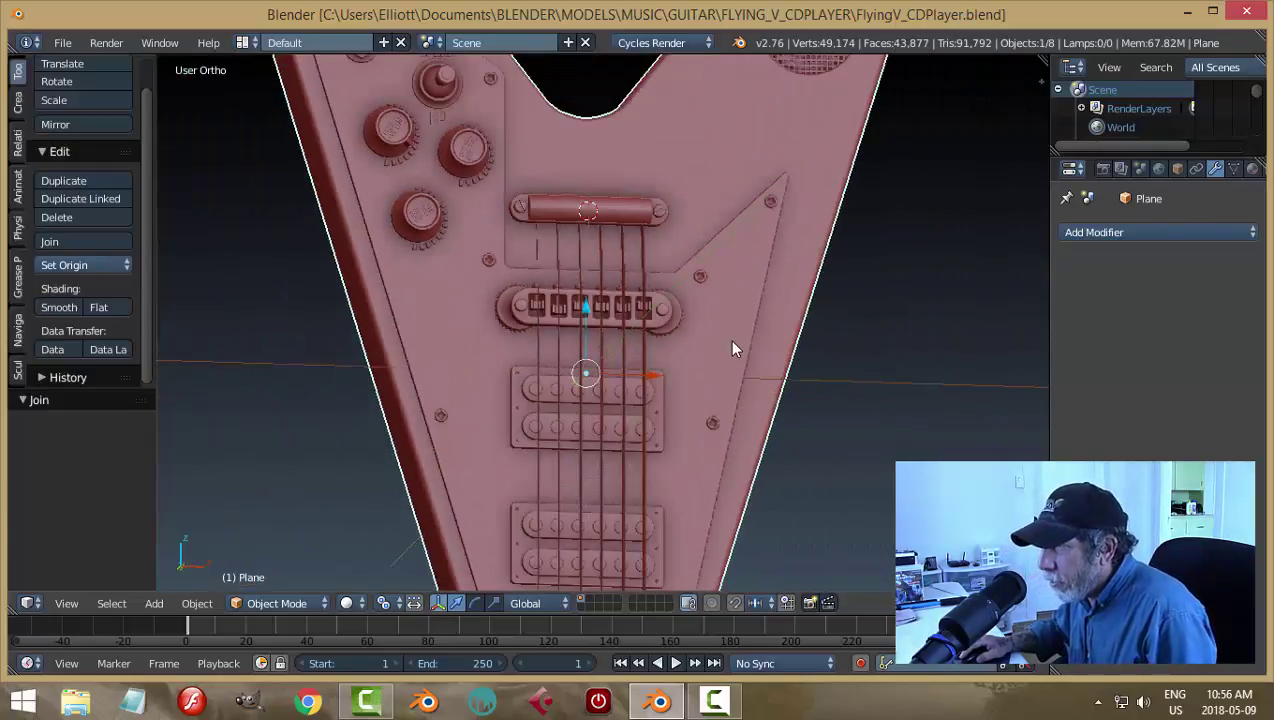
scroll(729, 339, "up", 1)
right_click(624, 178)
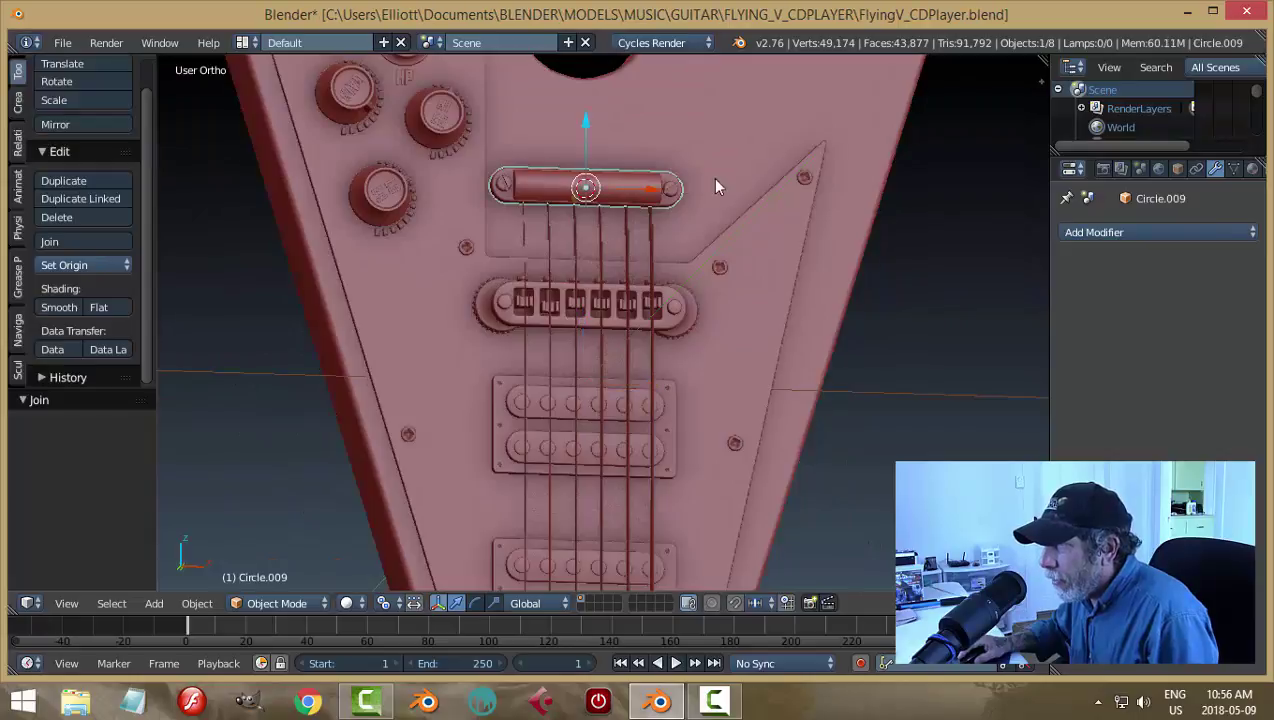
scroll(712, 177, "up", 2)
middle_click_drag(750, 315, 694, 246, "shift")
right_click(694, 246)
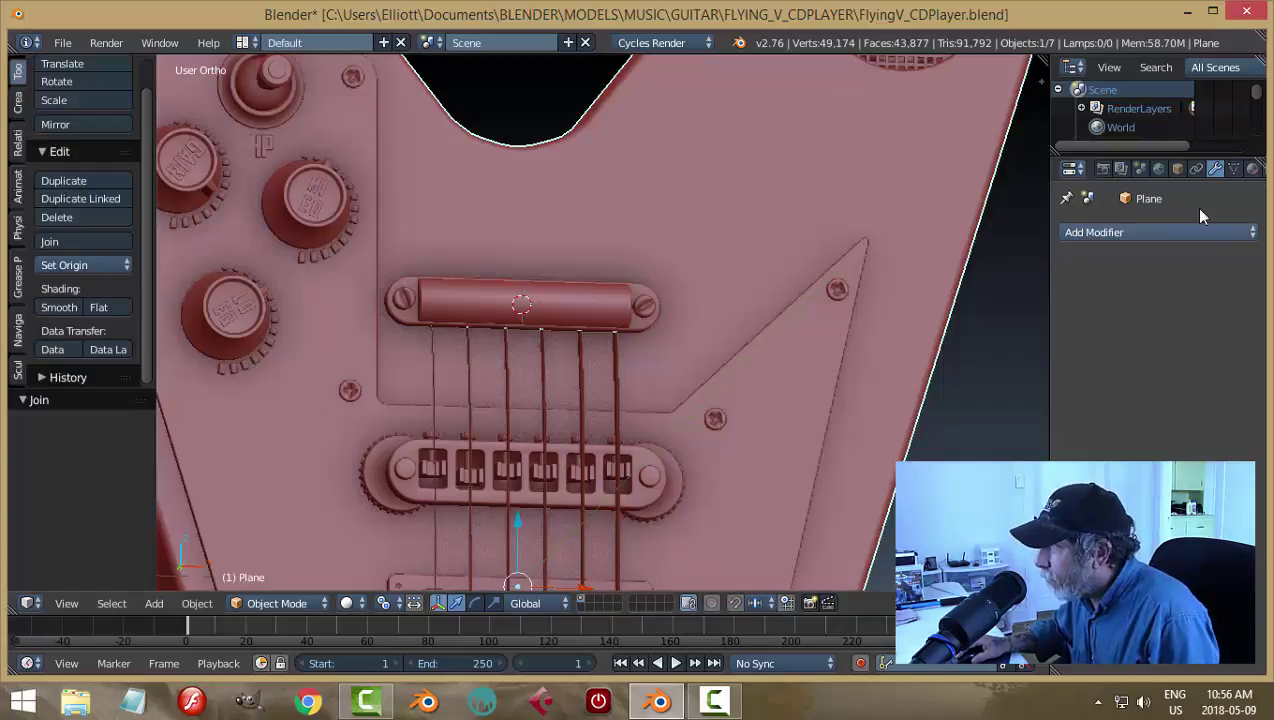
Step: Enable Auto Smooth for the guitar body's normals with an angle of 65°
left_click(1233, 168)
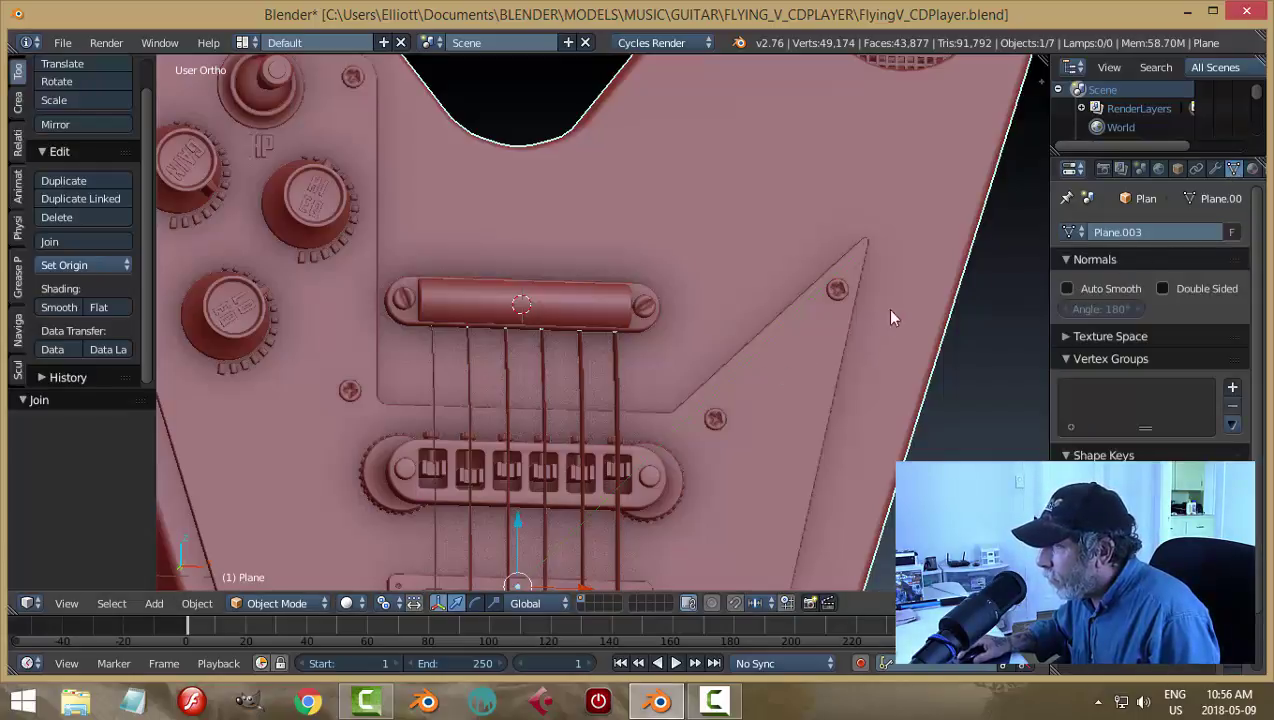
left_click(1067, 289)
left_click(1117, 309)
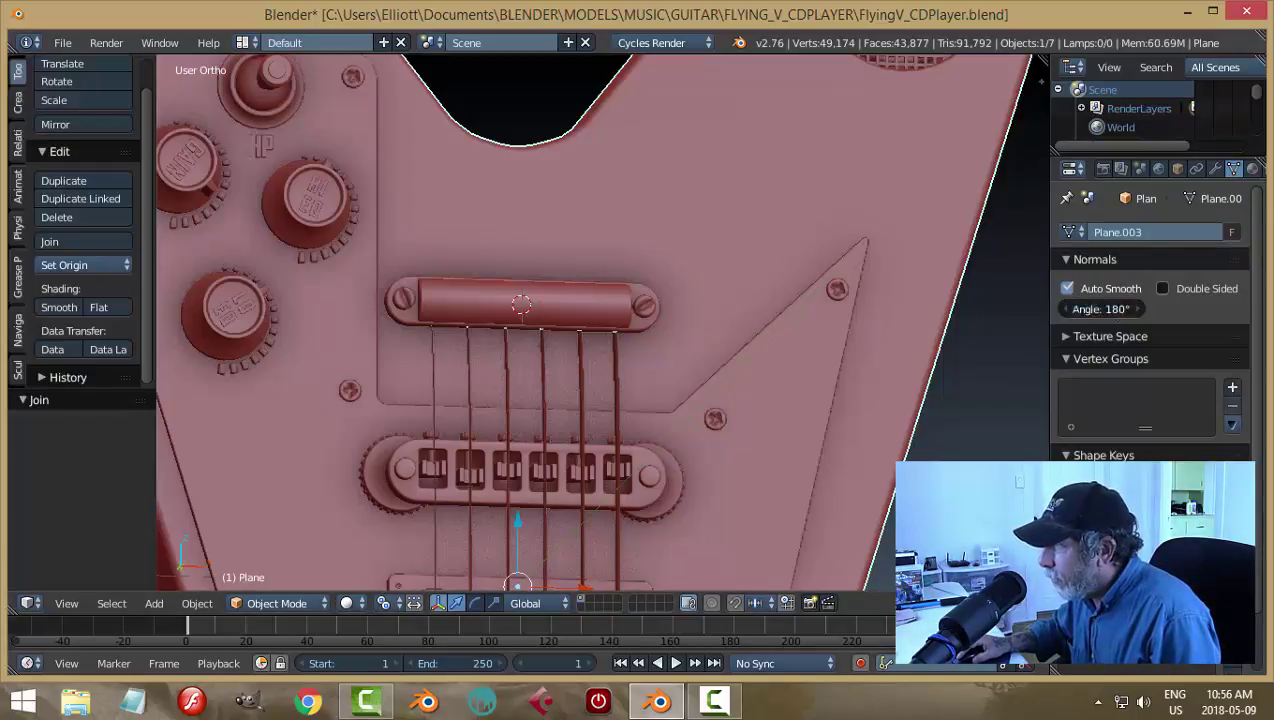
type("65")
key("Return")
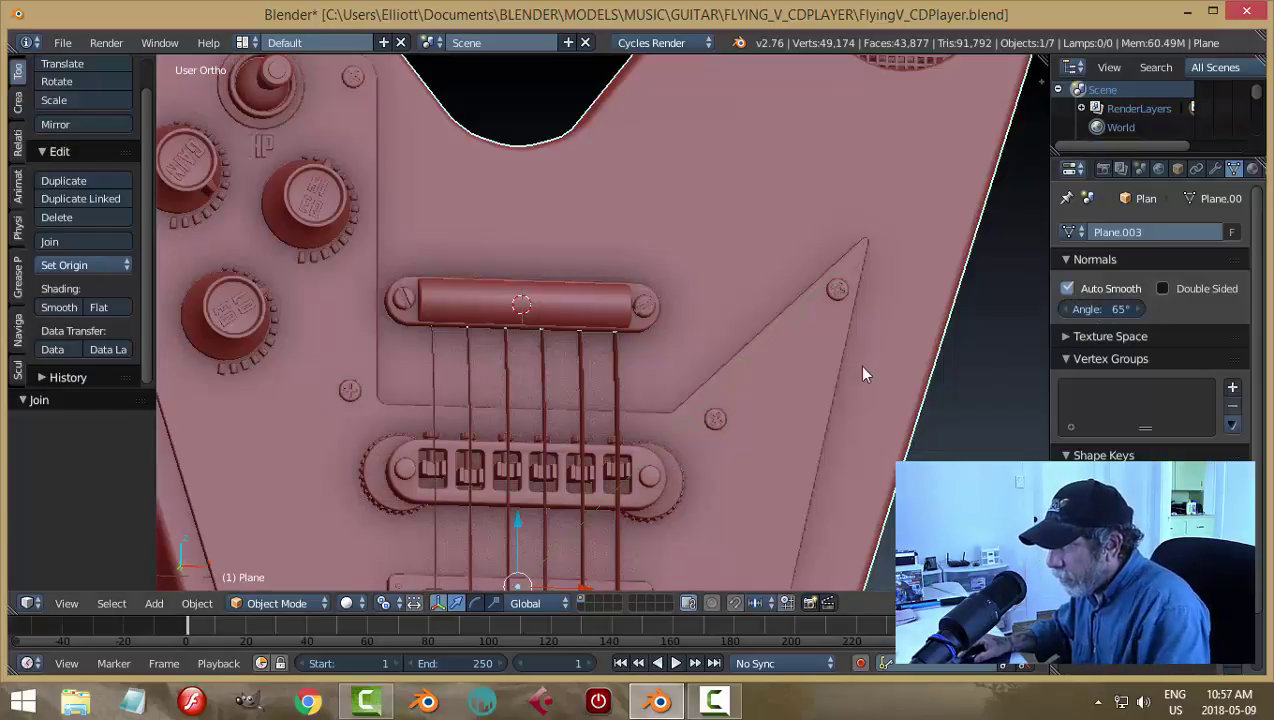
Step: Try moving the joined guitar body sideways along X, and undo the move
key("a")
scroll(811, 357, "down", 4)
middle_click_drag(820, 348, 668, 310)
scroll(868, 291, "down", 4)
right_click(668, 310)
key("g")
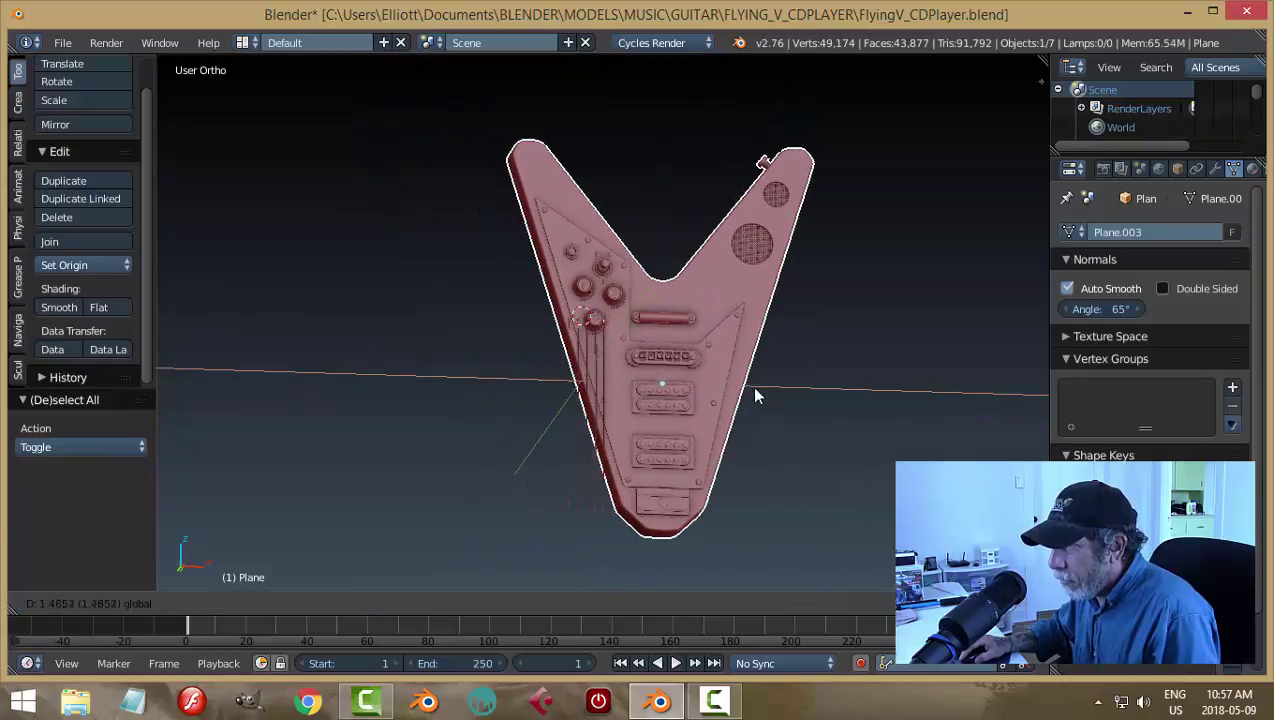
left_click(760, 390)
key("ctrl+z")
key("a")
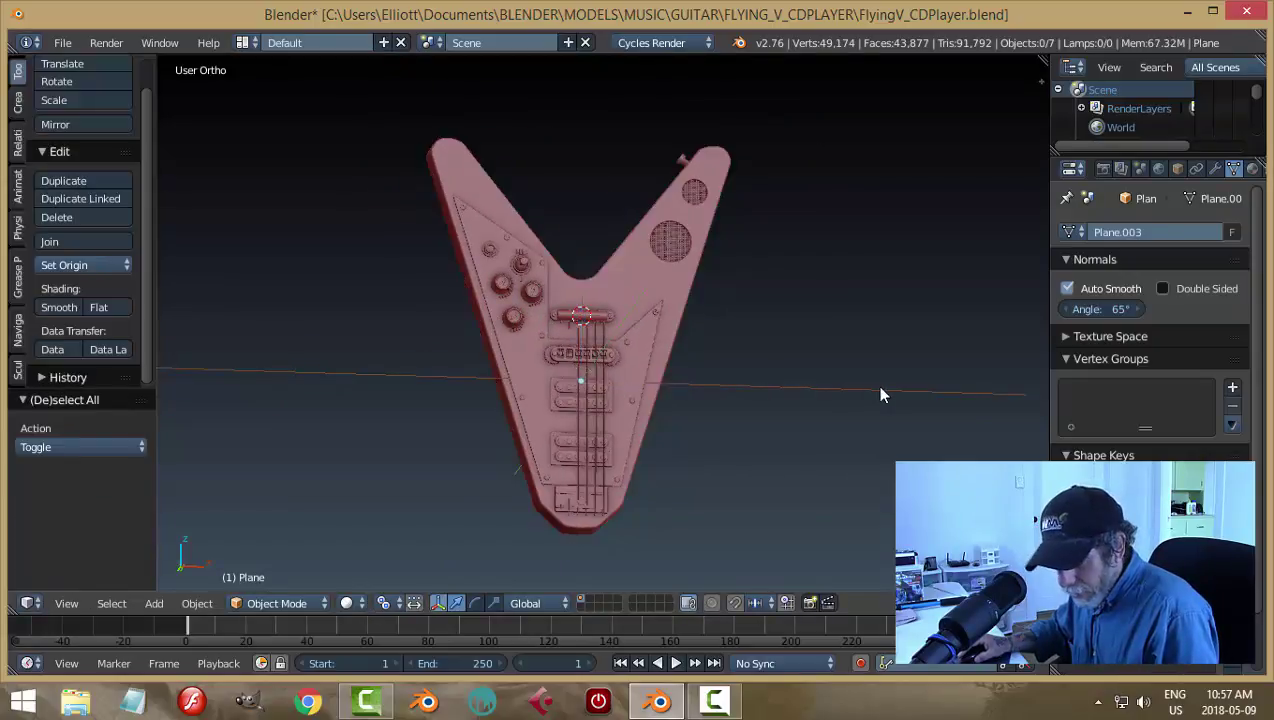
Step: Convert each of the six guitar strings from a curve to a mesh, and deselect everything
scroll(876, 384, "up", 7)
mouse_move(845, 360)
middle_mouse_down()
mouse_move(788, 375)
mouse_move(708, 321)
mouse_move(762, 287)
mouse_move(758, 307)
mouse_move(745, 208)
mouse_move(702, 376)
mouse_move(683, 245)
mouse_move(687, 352)
mouse_move(660, 304)
mouse_move(674, 273)
mouse_move(648, 284)
mouse_move(762, 273)
mouse_move(685, 333)
mouse_move(601, 291)
middle_mouse_up()
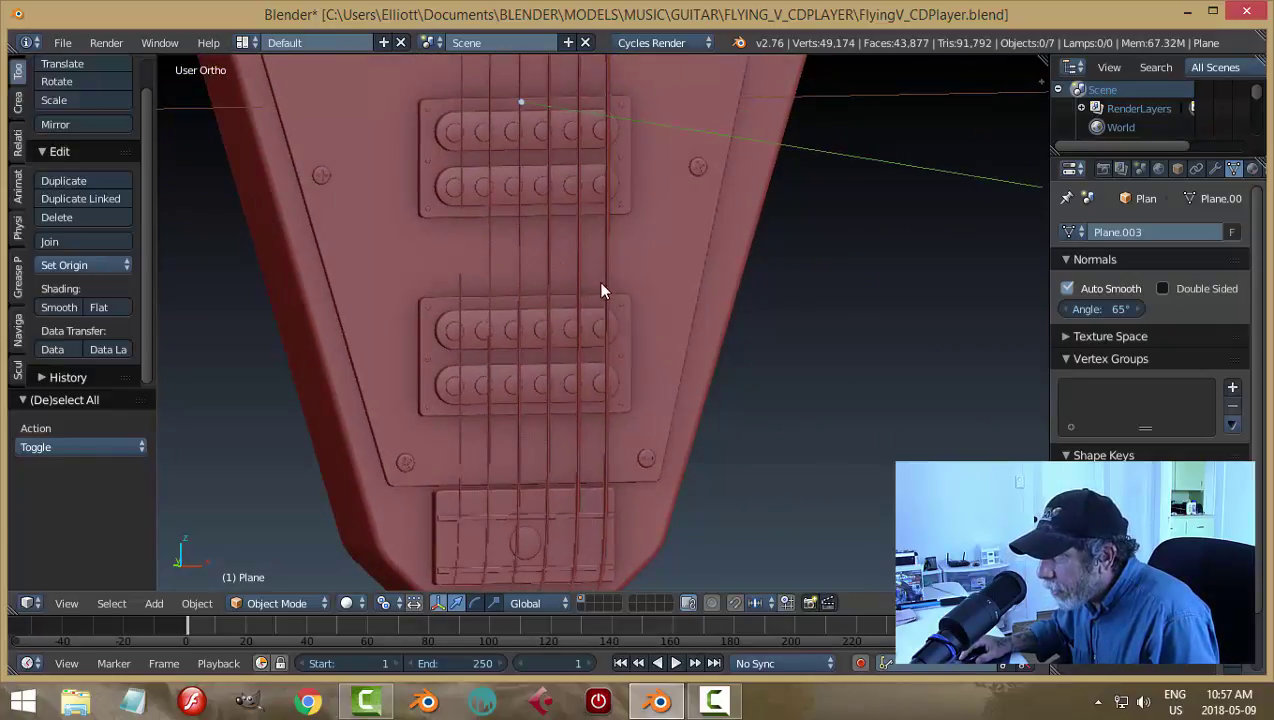
right_click(605, 253)
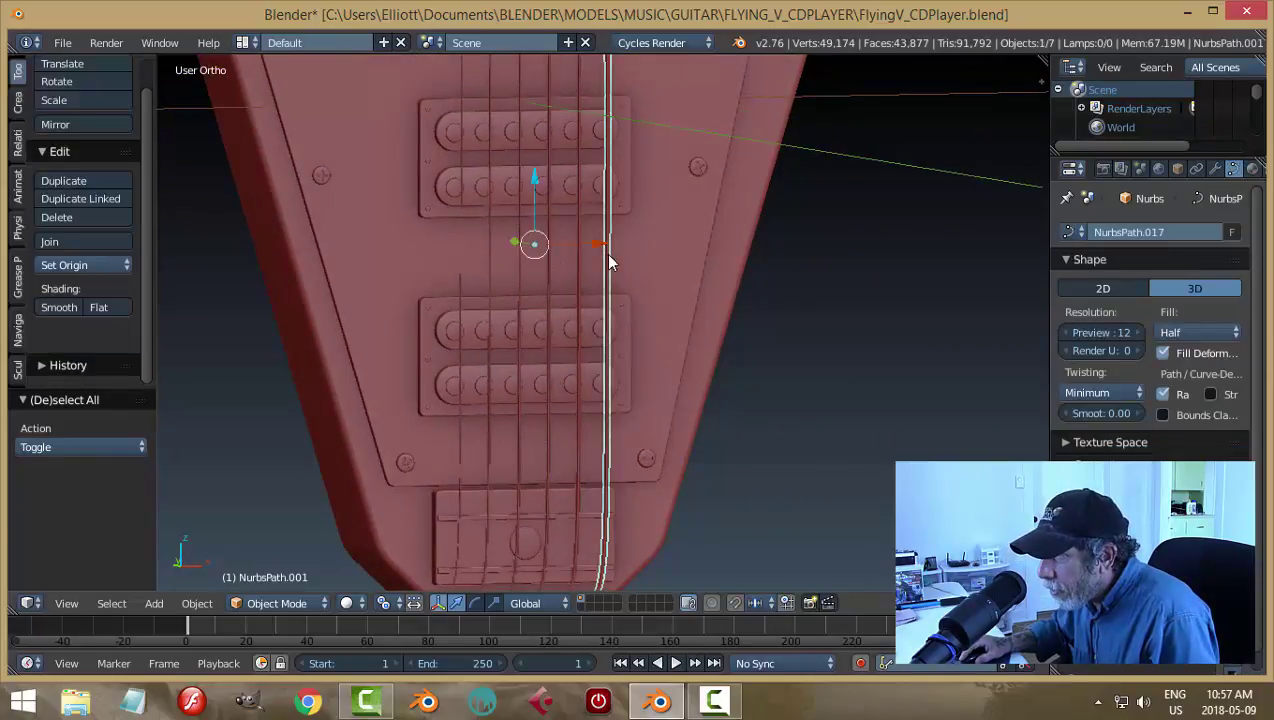
key("alt+c")
left_click(751, 299)
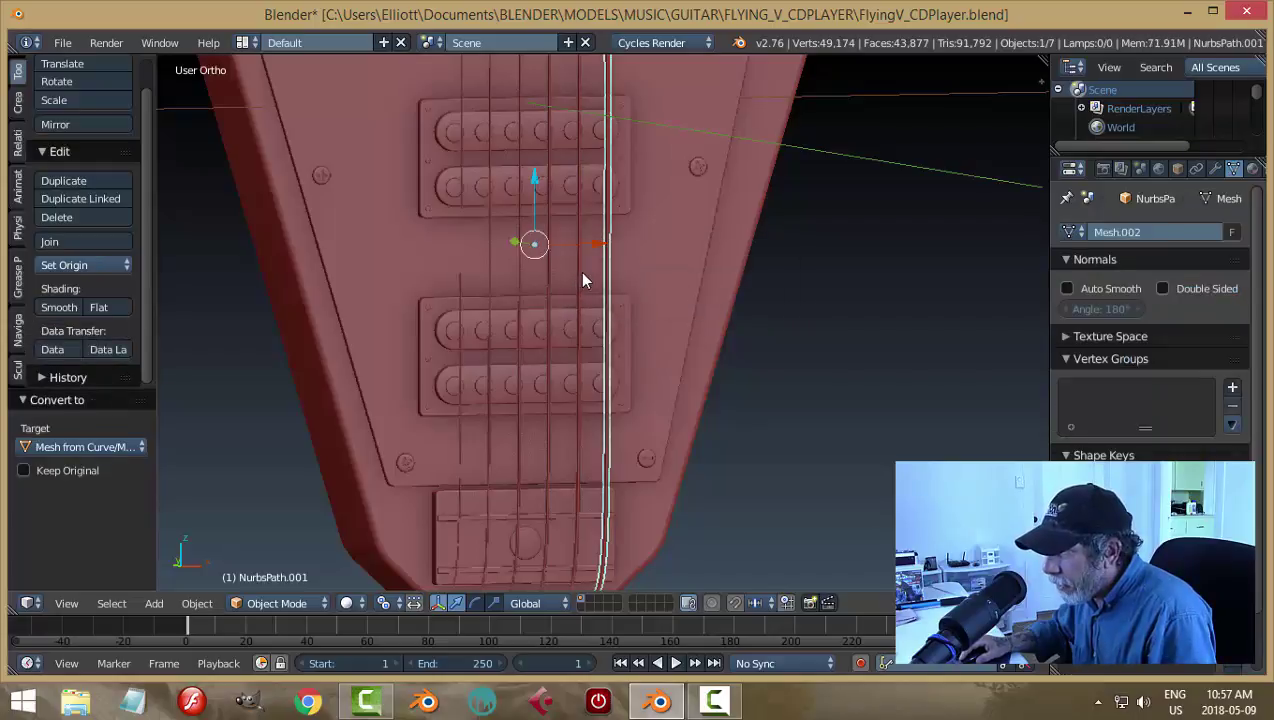
right_click(583, 277)
key("alt+c")
left_click(580, 276)
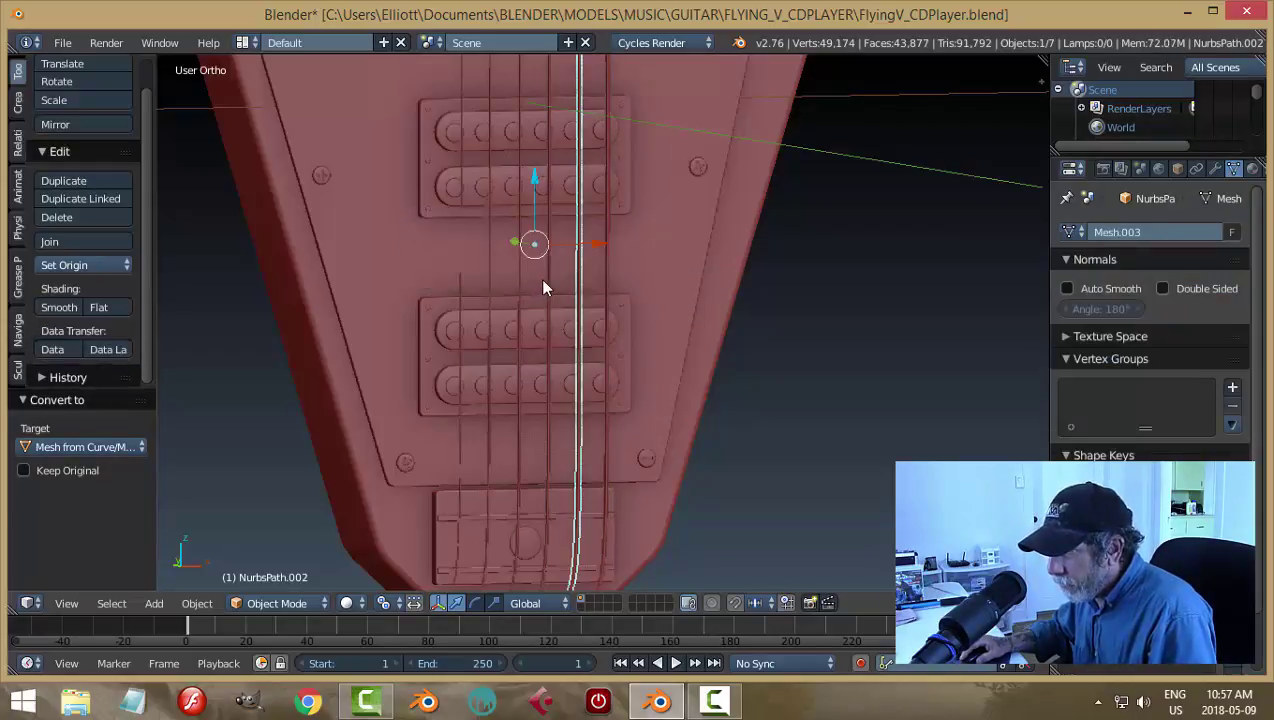
right_click(544, 278)
key("alt+c")
left_click(544, 279)
right_click(516, 281)
key("alt+c")
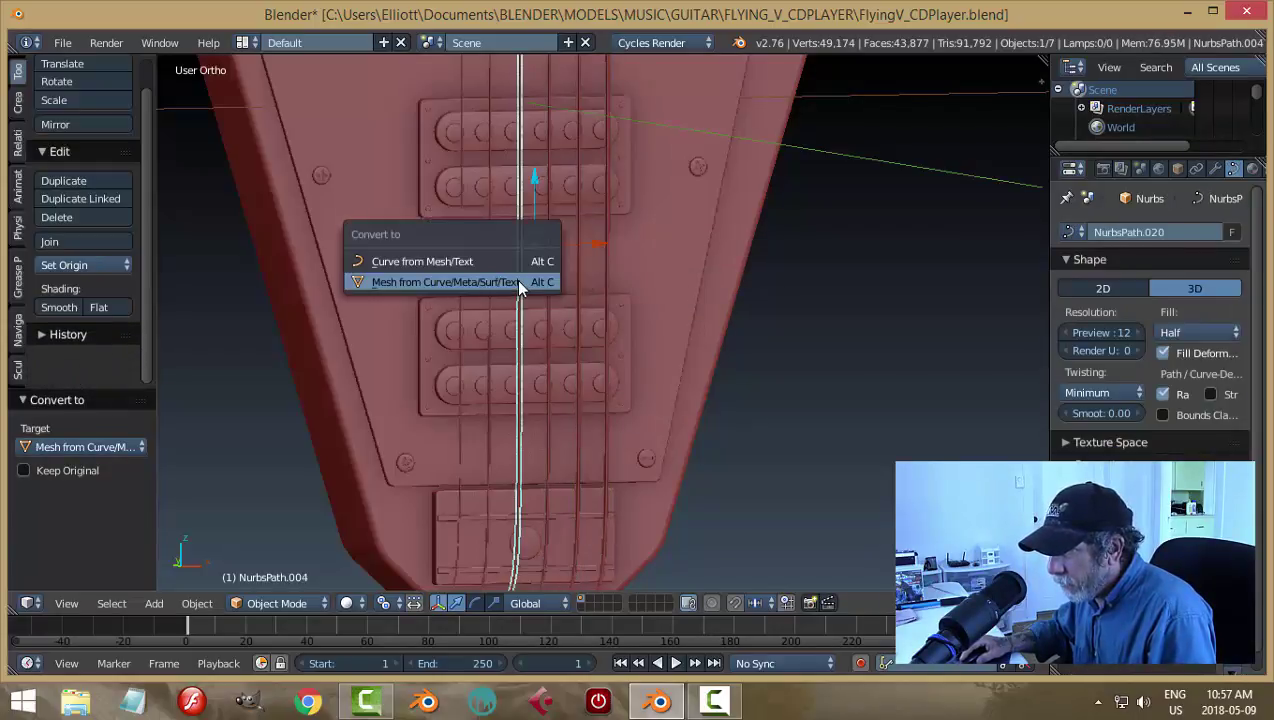
left_click(516, 279)
right_click(492, 271)
key("alt+c")
left_click(489, 273)
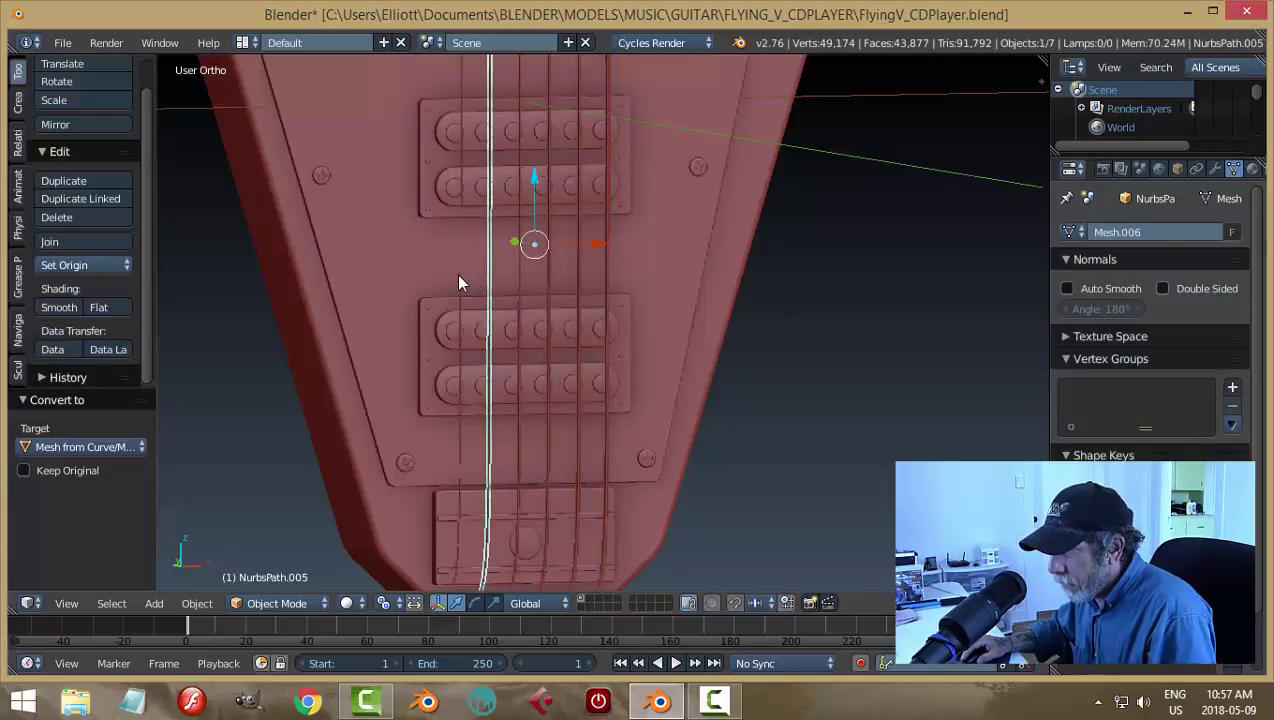
right_click(458, 283)
key("alt+c")
left_click(458, 276)
key("a")
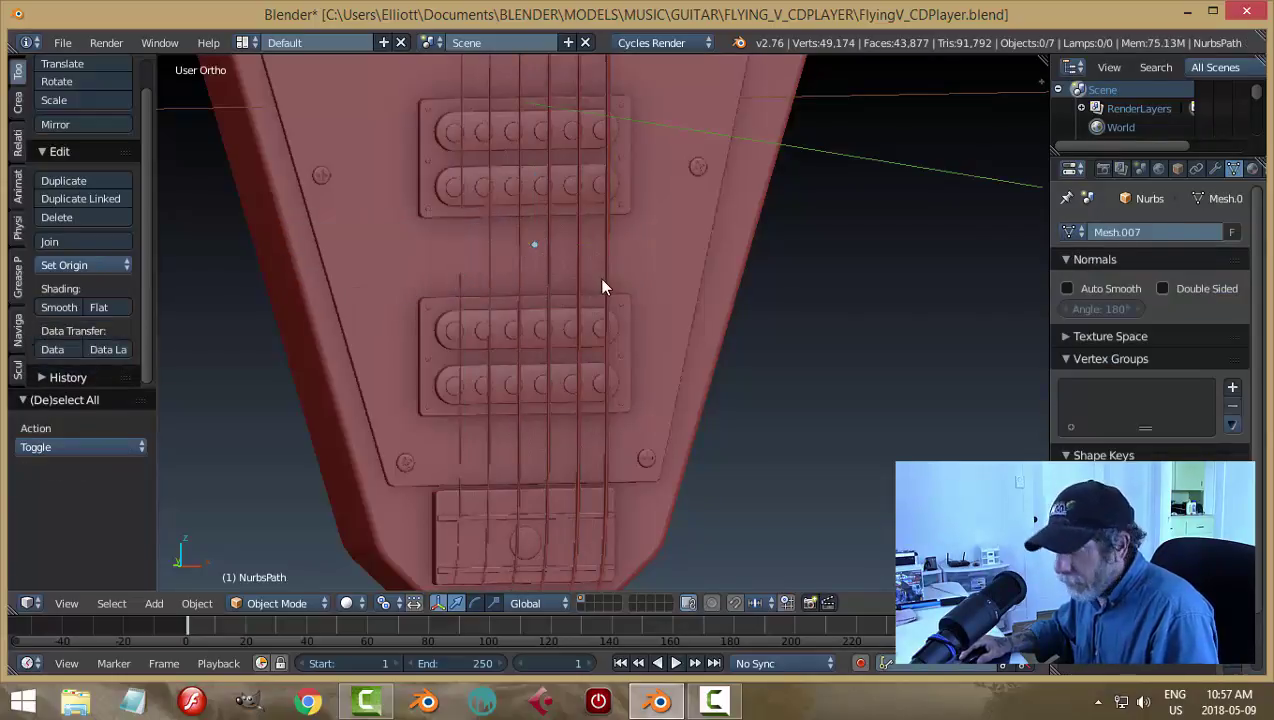
Step: Join all six strings to the guitar body, keeping the body as the active object, and save the file over itself
middle_click_drag(555, 316, 562, 273)
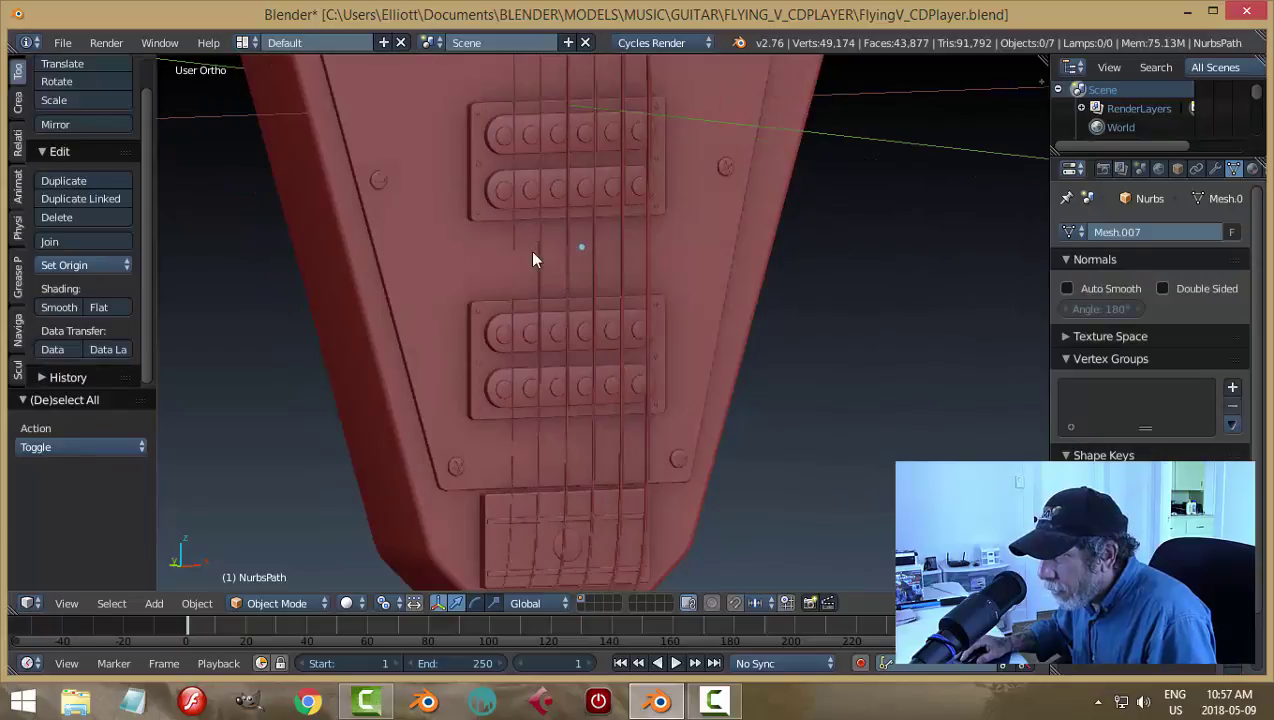
scroll(527, 318, "down", 3)
middle_click_drag(526, 316, 497, 333)
scroll(600, 350, "up", 3)
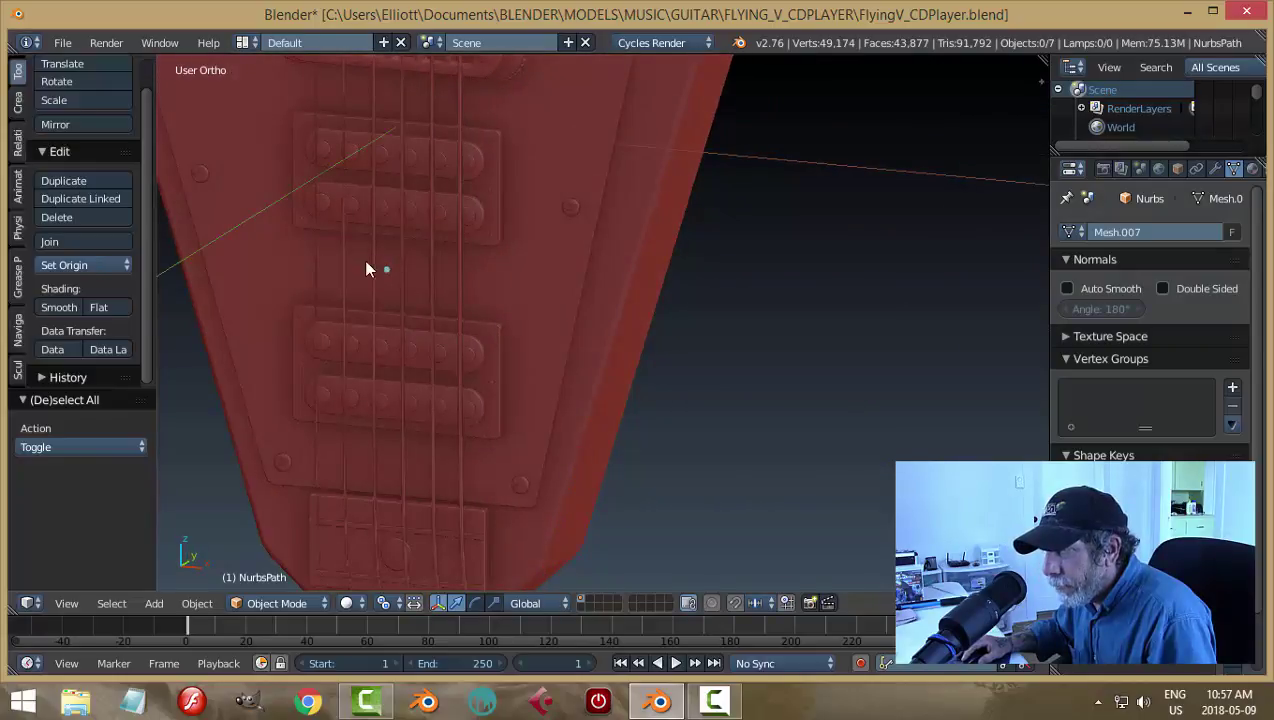
right_click(318, 248)
right_click(343, 245, "shift")
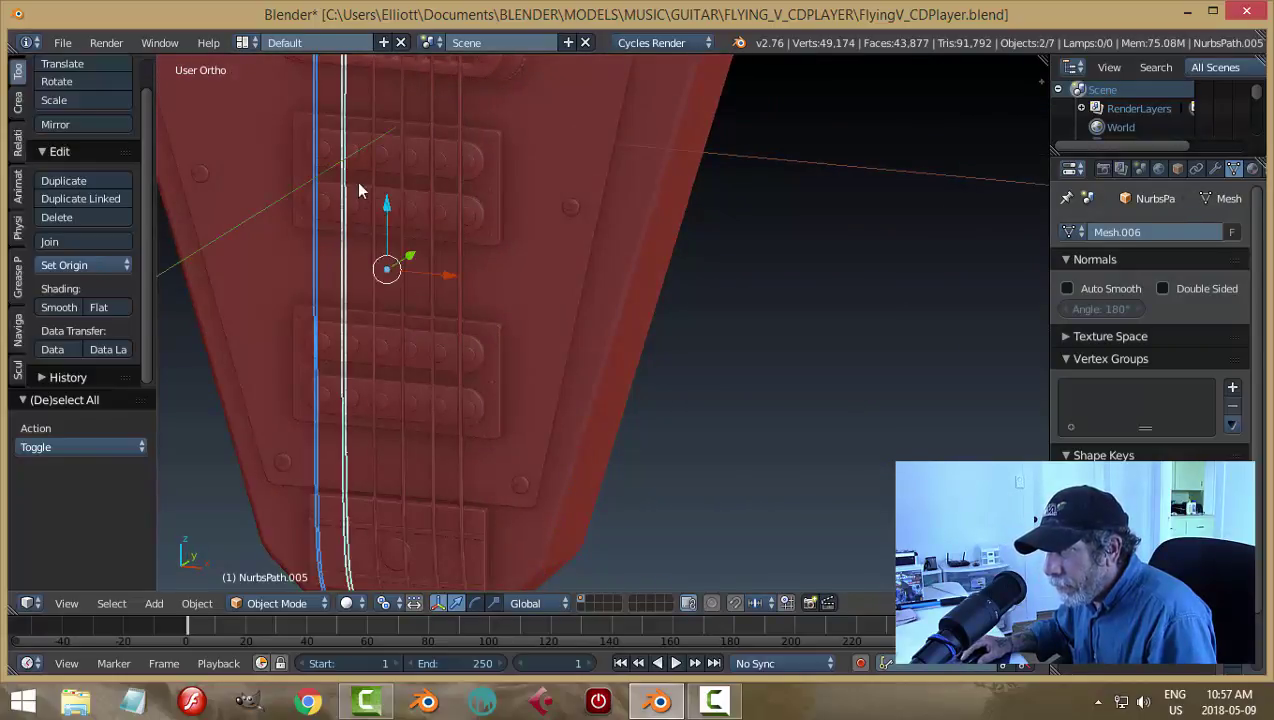
right_click(378, 154, "shift")
right_click(404, 121, "shift")
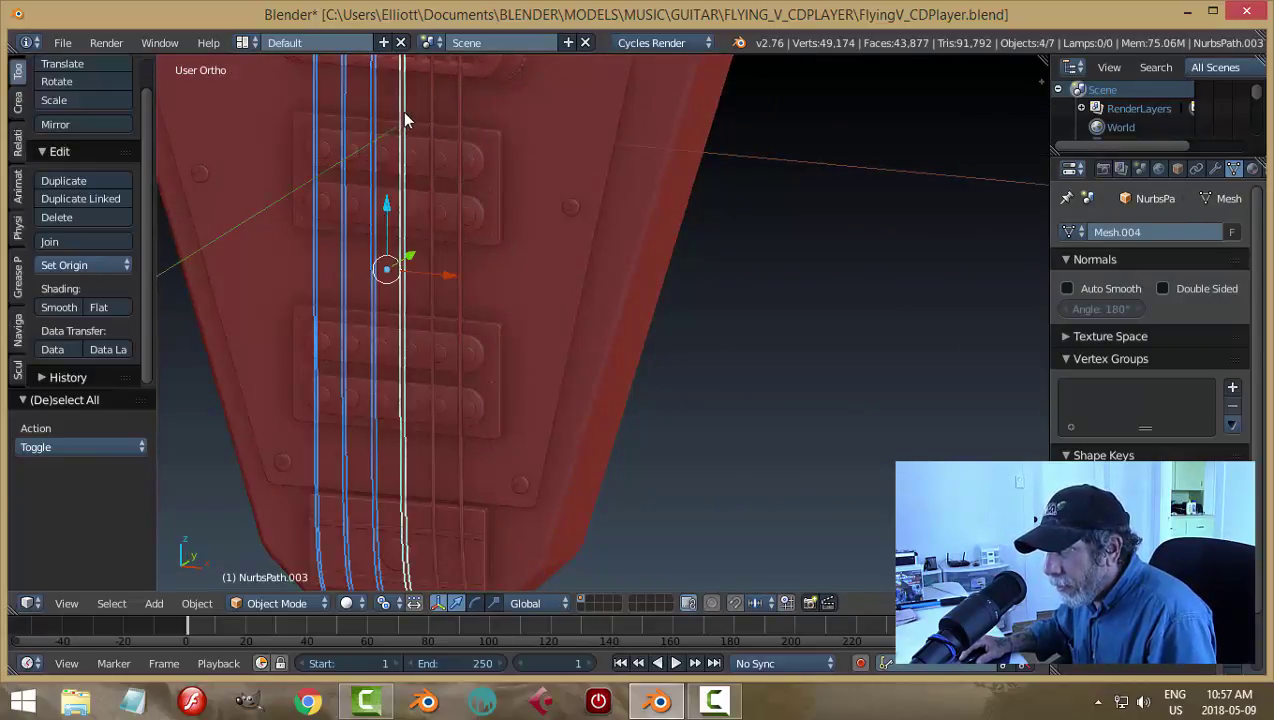
right_click(432, 104, "shift")
right_click(457, 97, "shift")
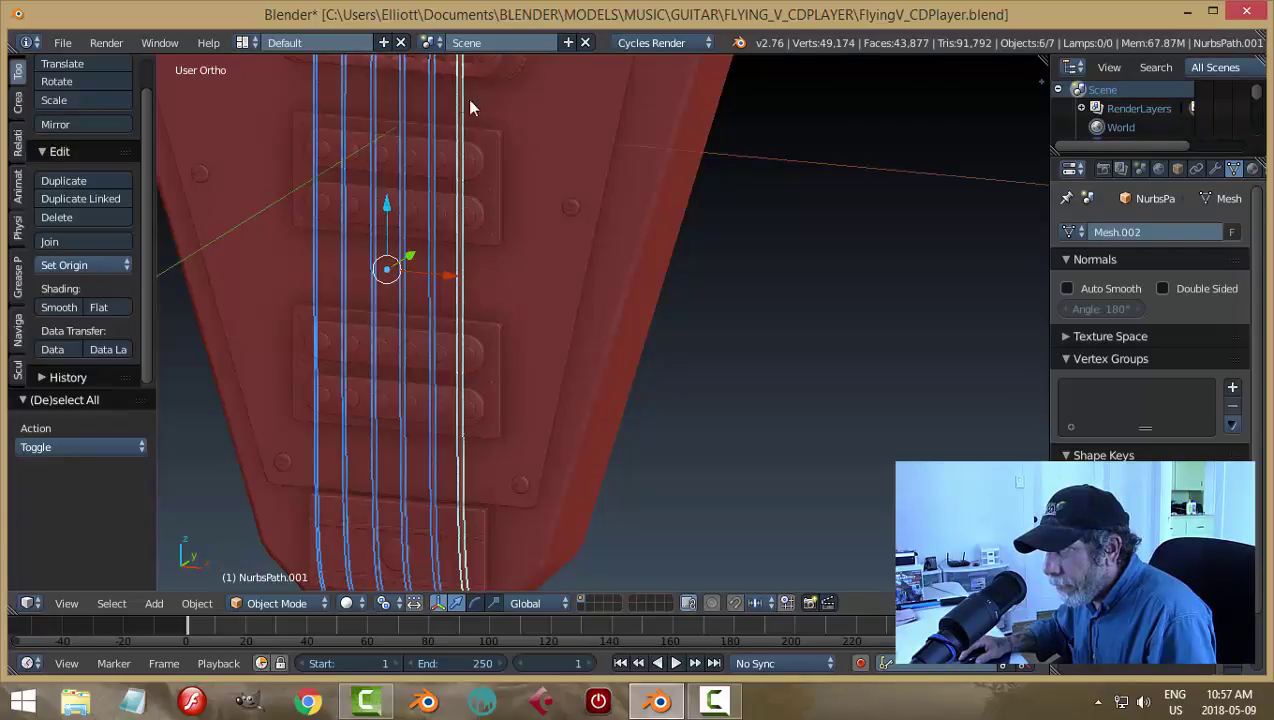
right_click(520, 111, "shift")
key("ctrl+j")
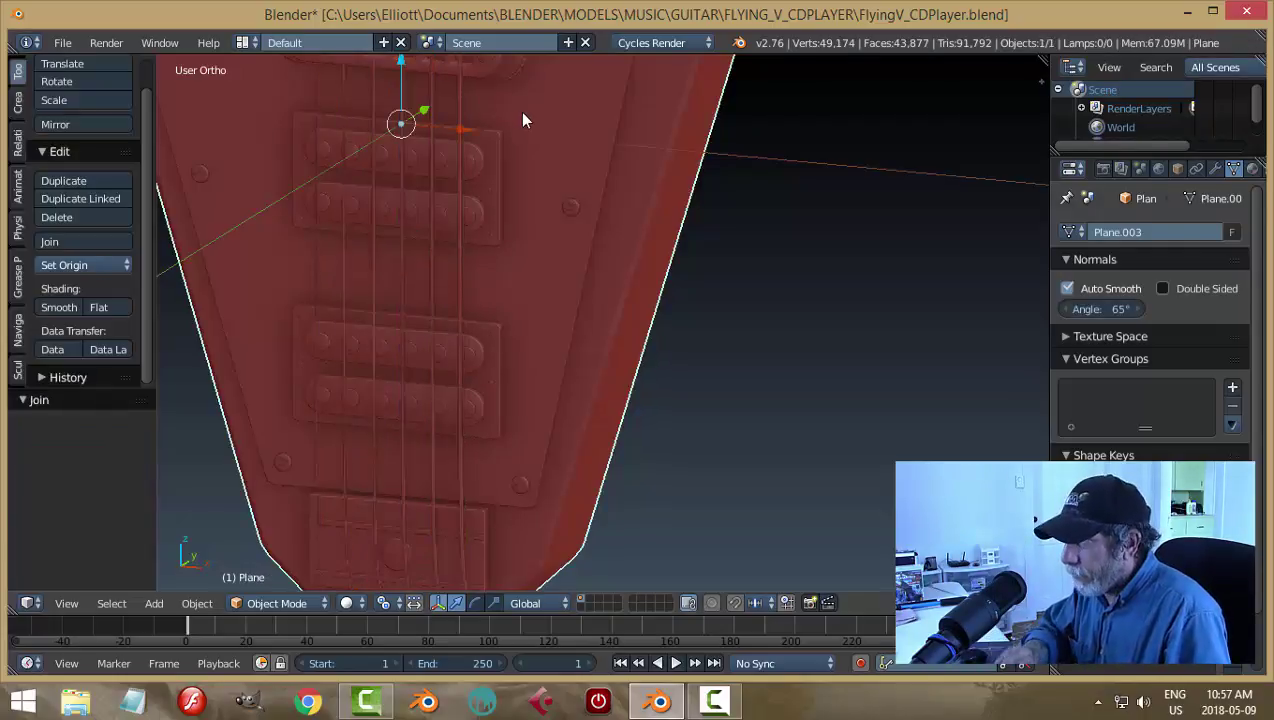
key("ctrl+s")
left_click(522, 113)
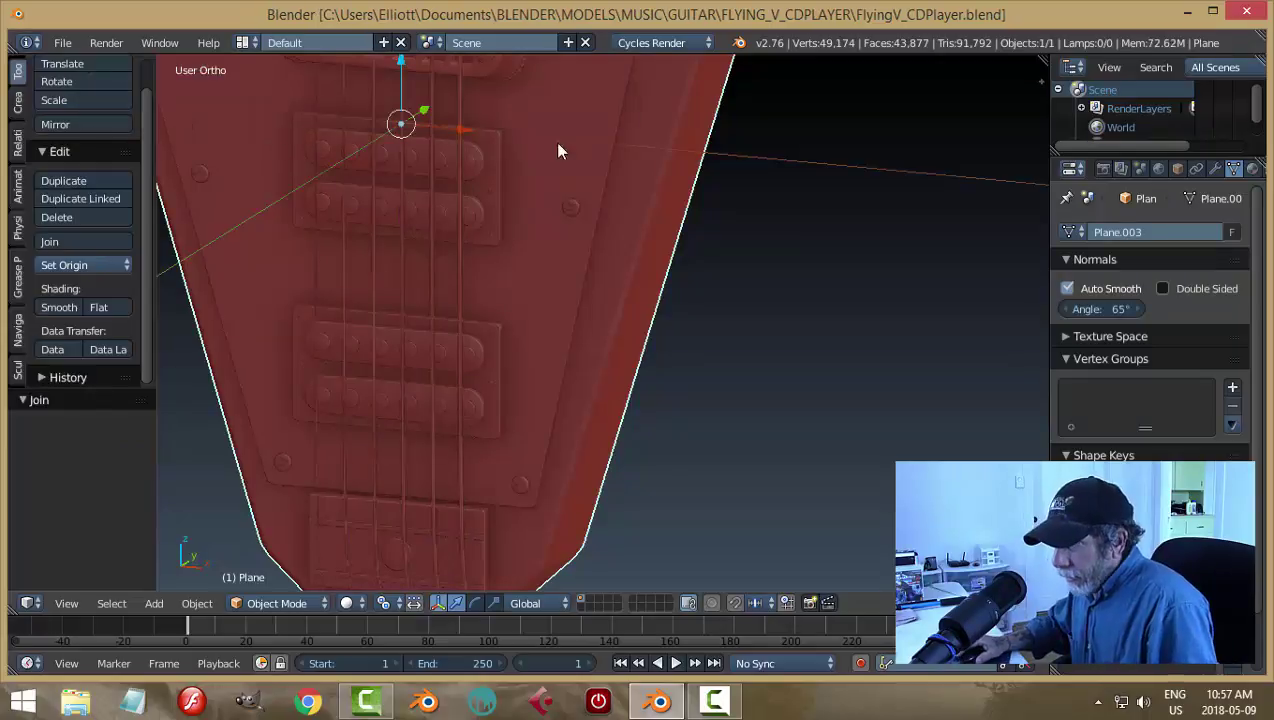
Step: Make an OpenGL render of the deselected guitar seen at an angle from the front
key("a")
scroll(590, 240, "down", 5)
middle_click_drag(602, 260, 779, 310)
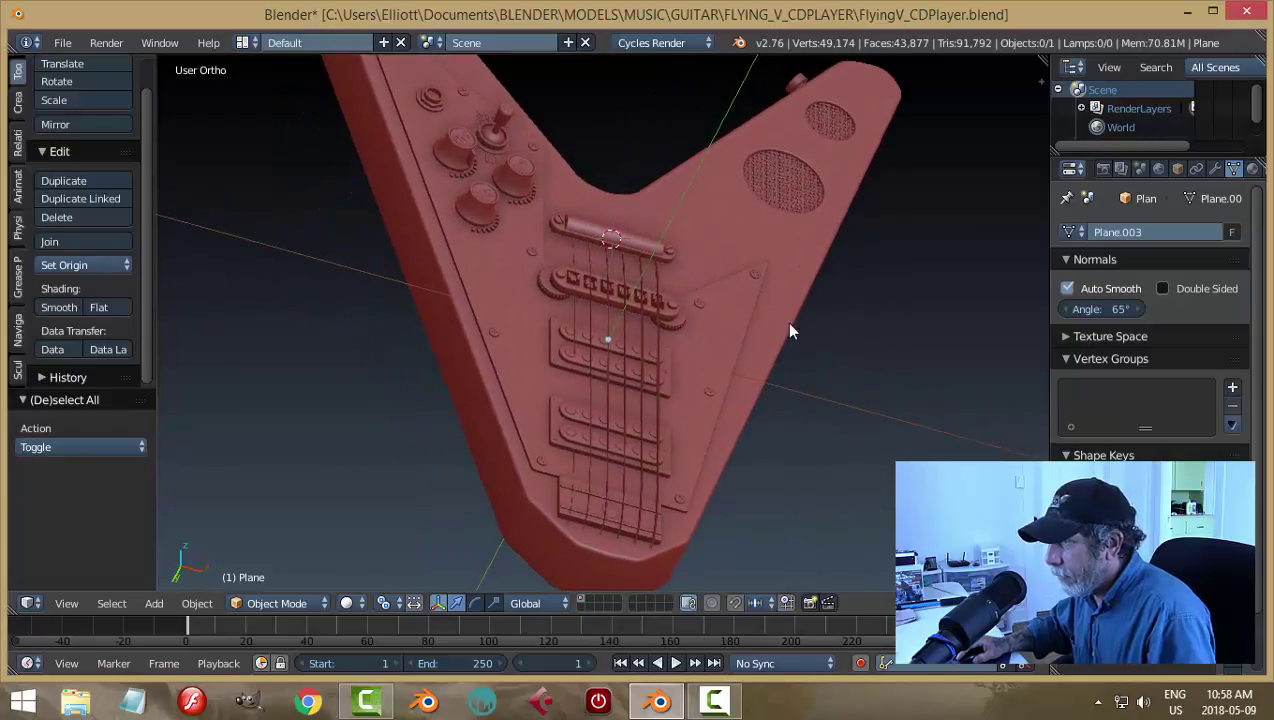
left_click(809, 602)
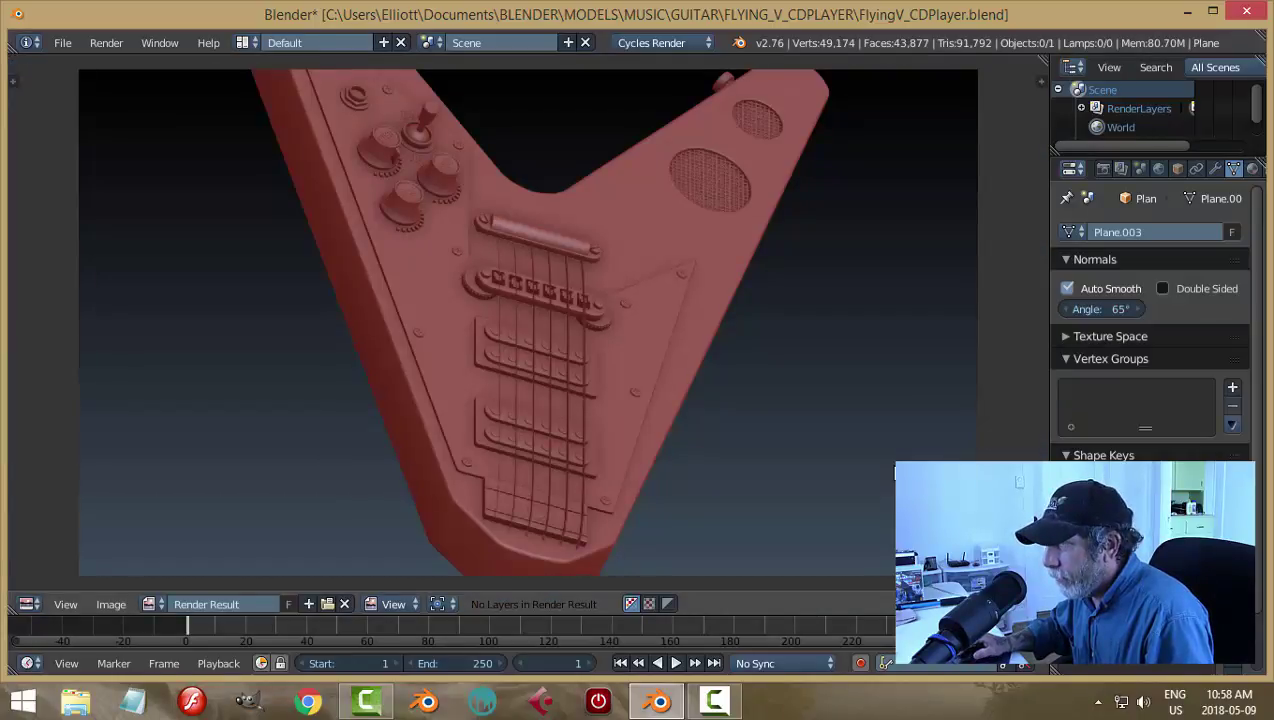